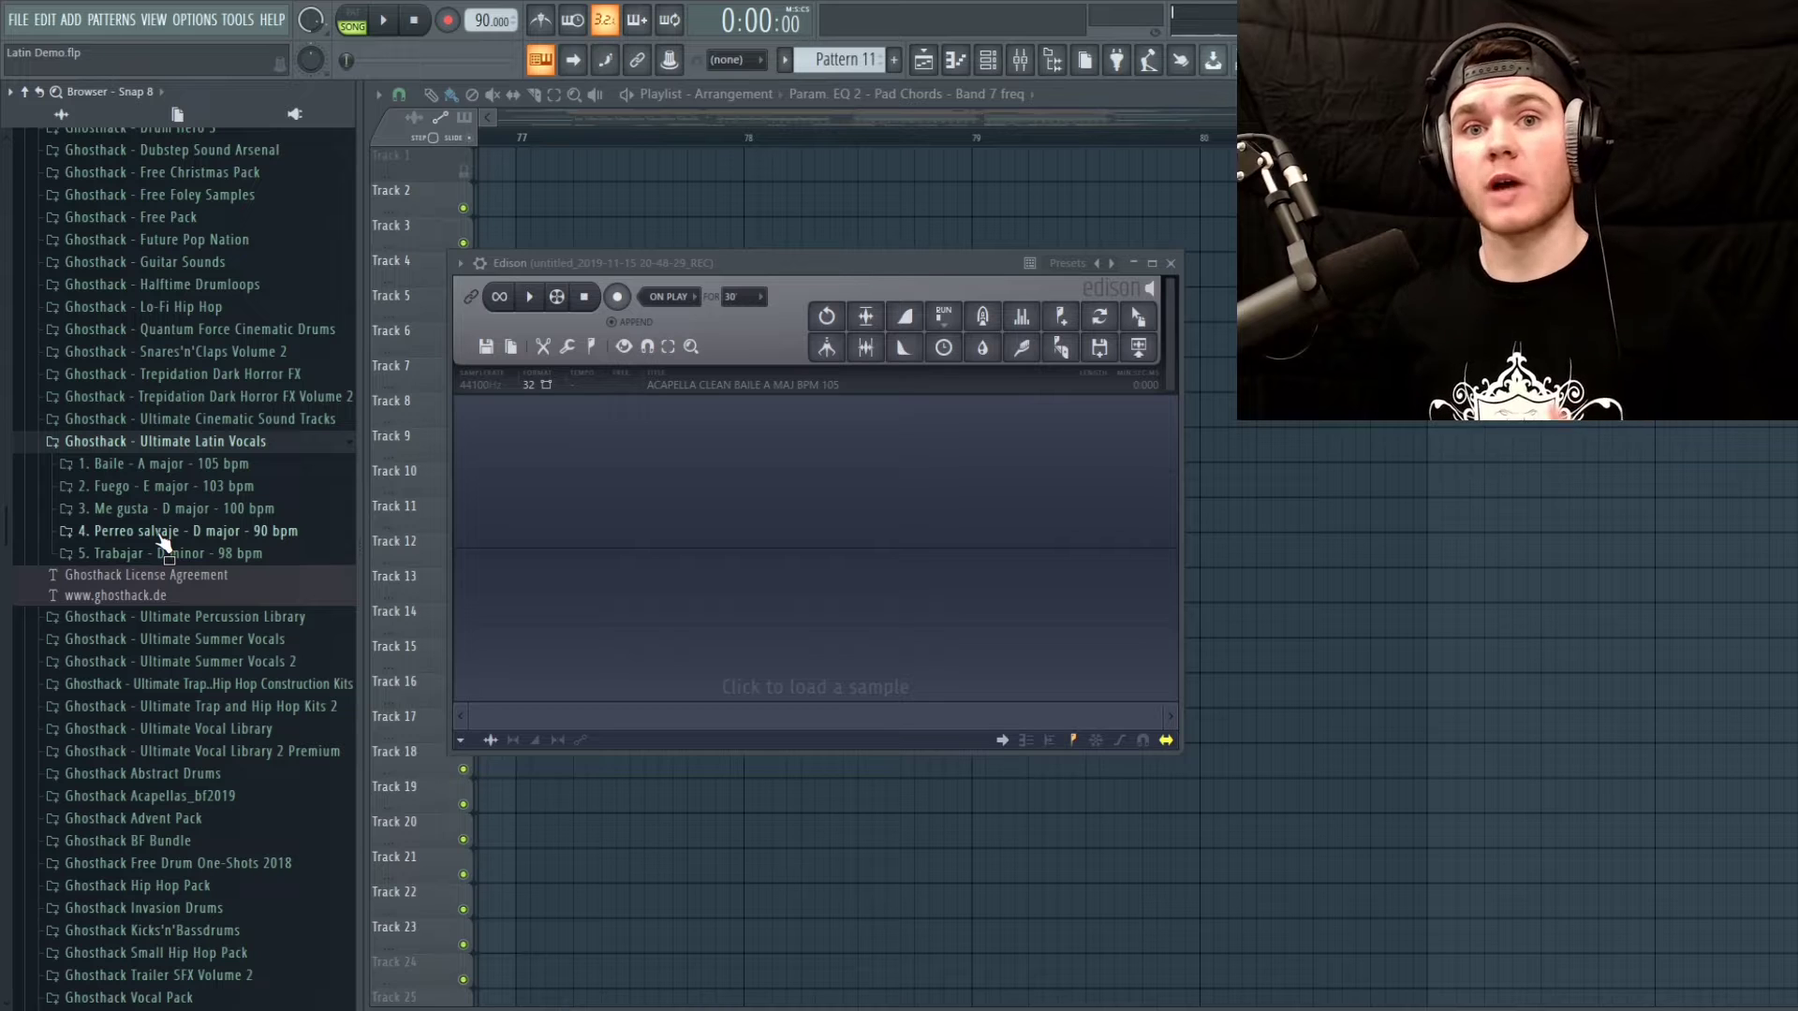
# Open the "1. Baile - A major - 105 bpm" folder, load LEAD BAILE into Edison and play it back
pyautogui.click(117, 465)
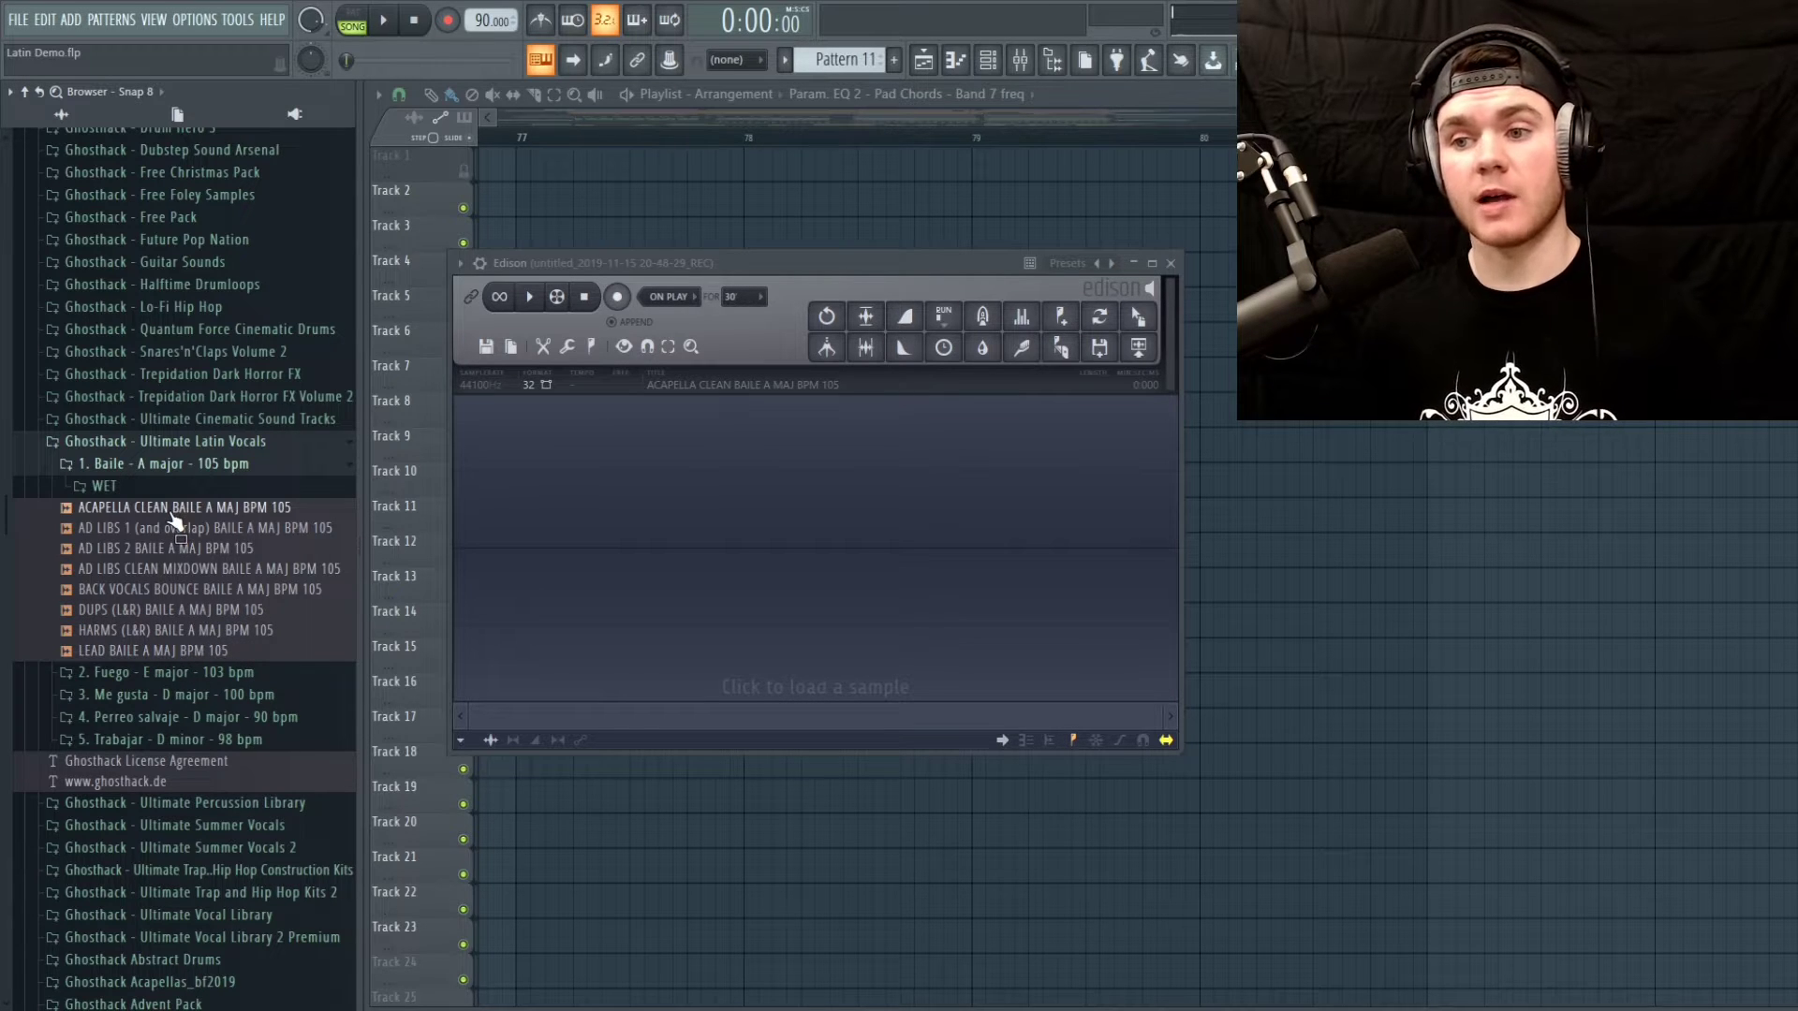
pyautogui.moveTo(175, 520); pyautogui.dragTo(432, 634)
pyautogui.moveTo(178, 650); pyautogui.dragTo(717, 526)
pyautogui.click(531, 297)
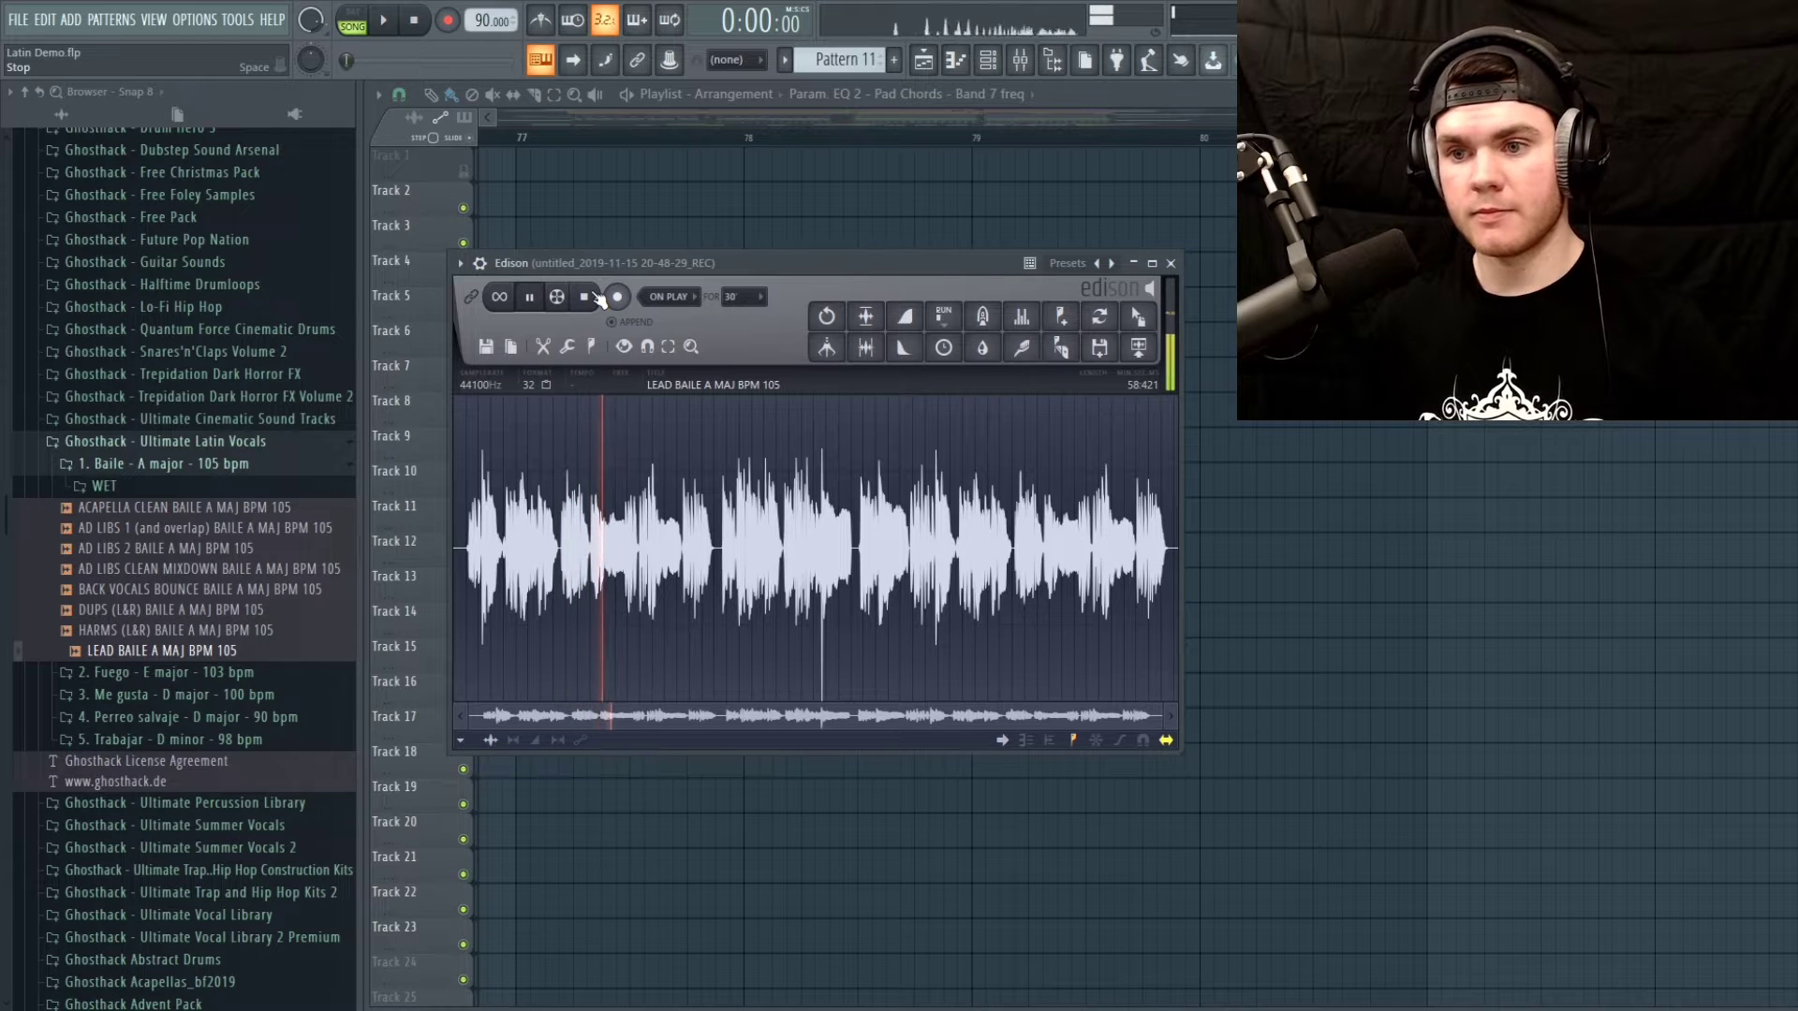
pyautogui.click(597, 294)
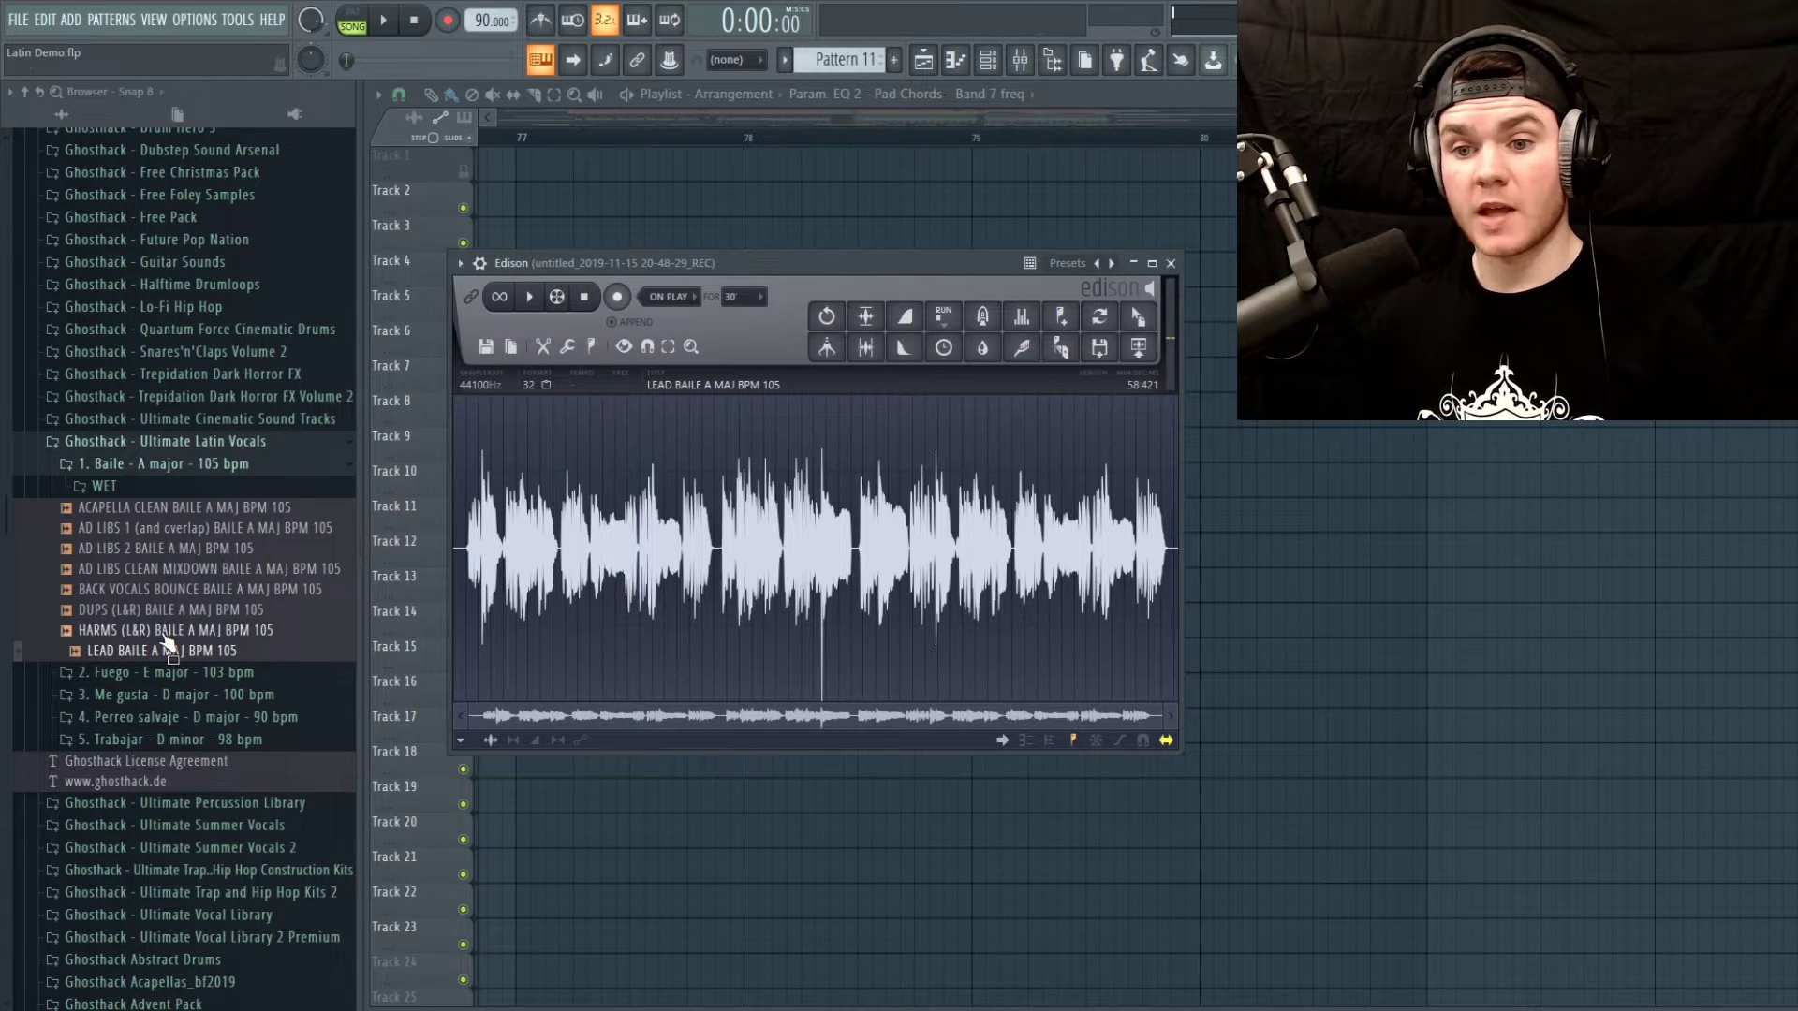
# Load HARMS (L&R) BAILE into Edison and play the section from about 10.9 to 22.8 seconds
pyautogui.moveTo(165, 636); pyautogui.dragTo(747, 475)
pyautogui.press('space')
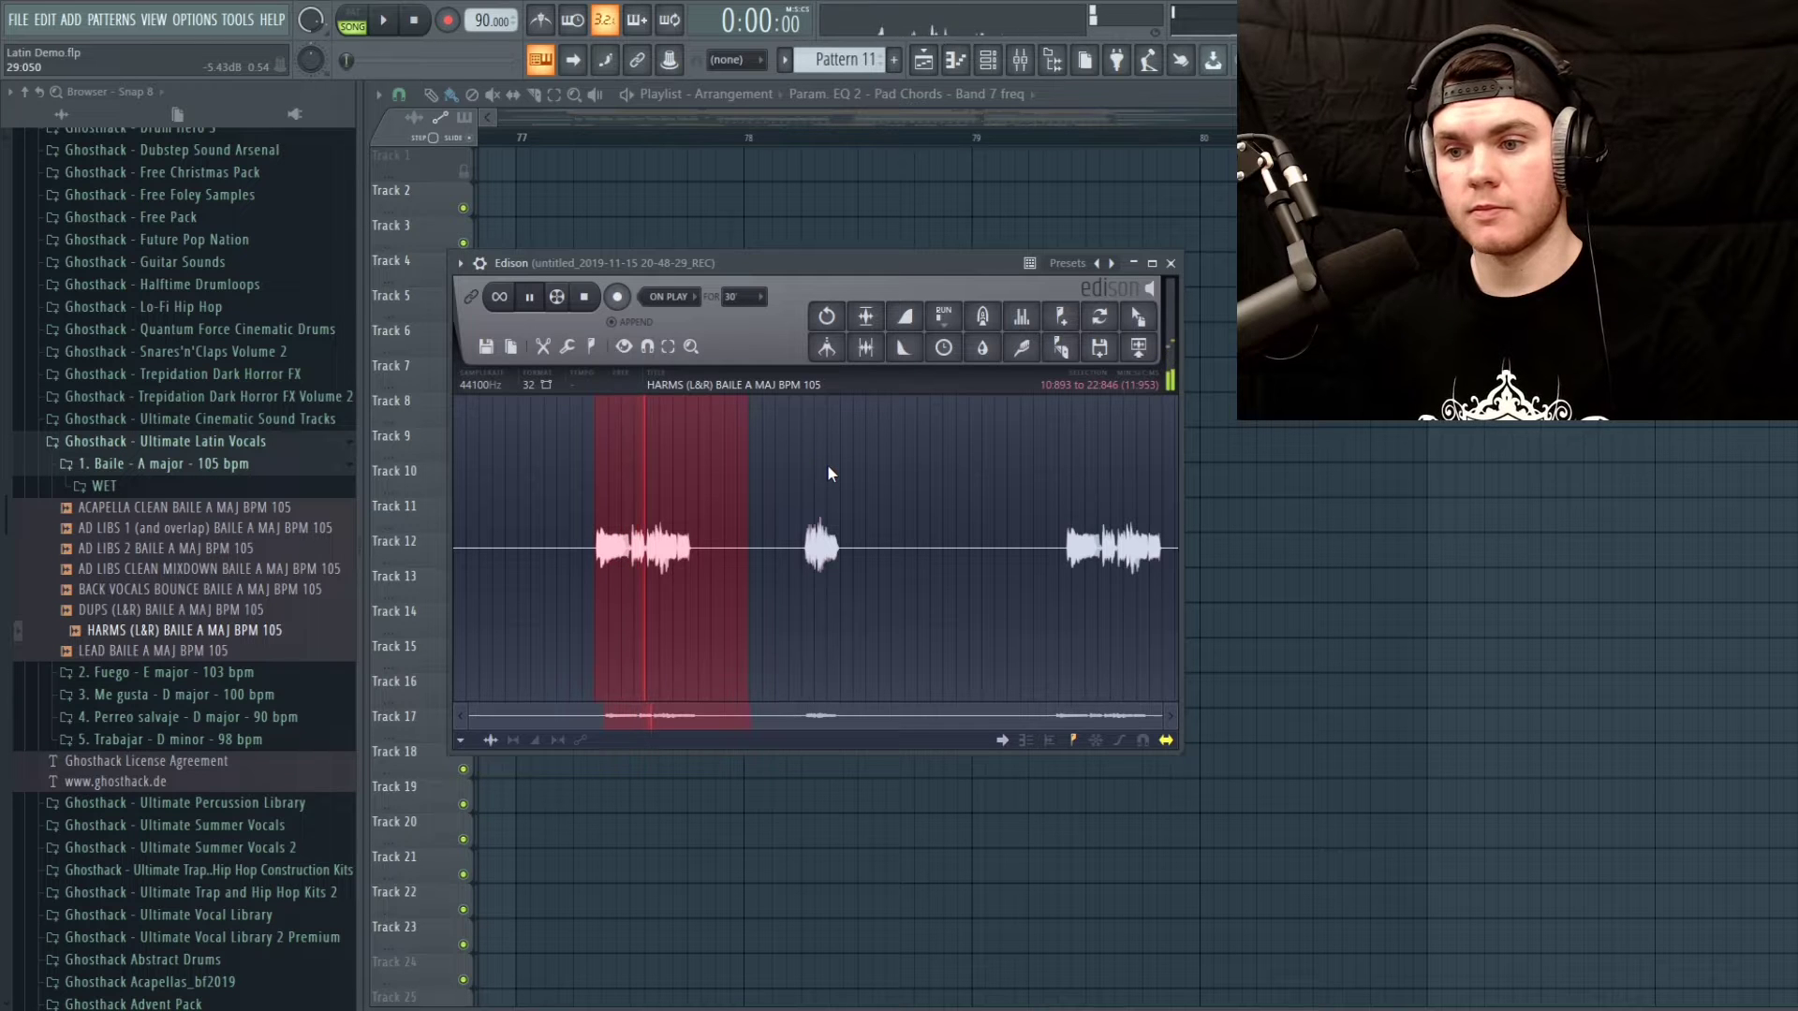
pyautogui.press('space')
pyautogui.moveTo(1176, 478); pyautogui.dragTo(579, 483)
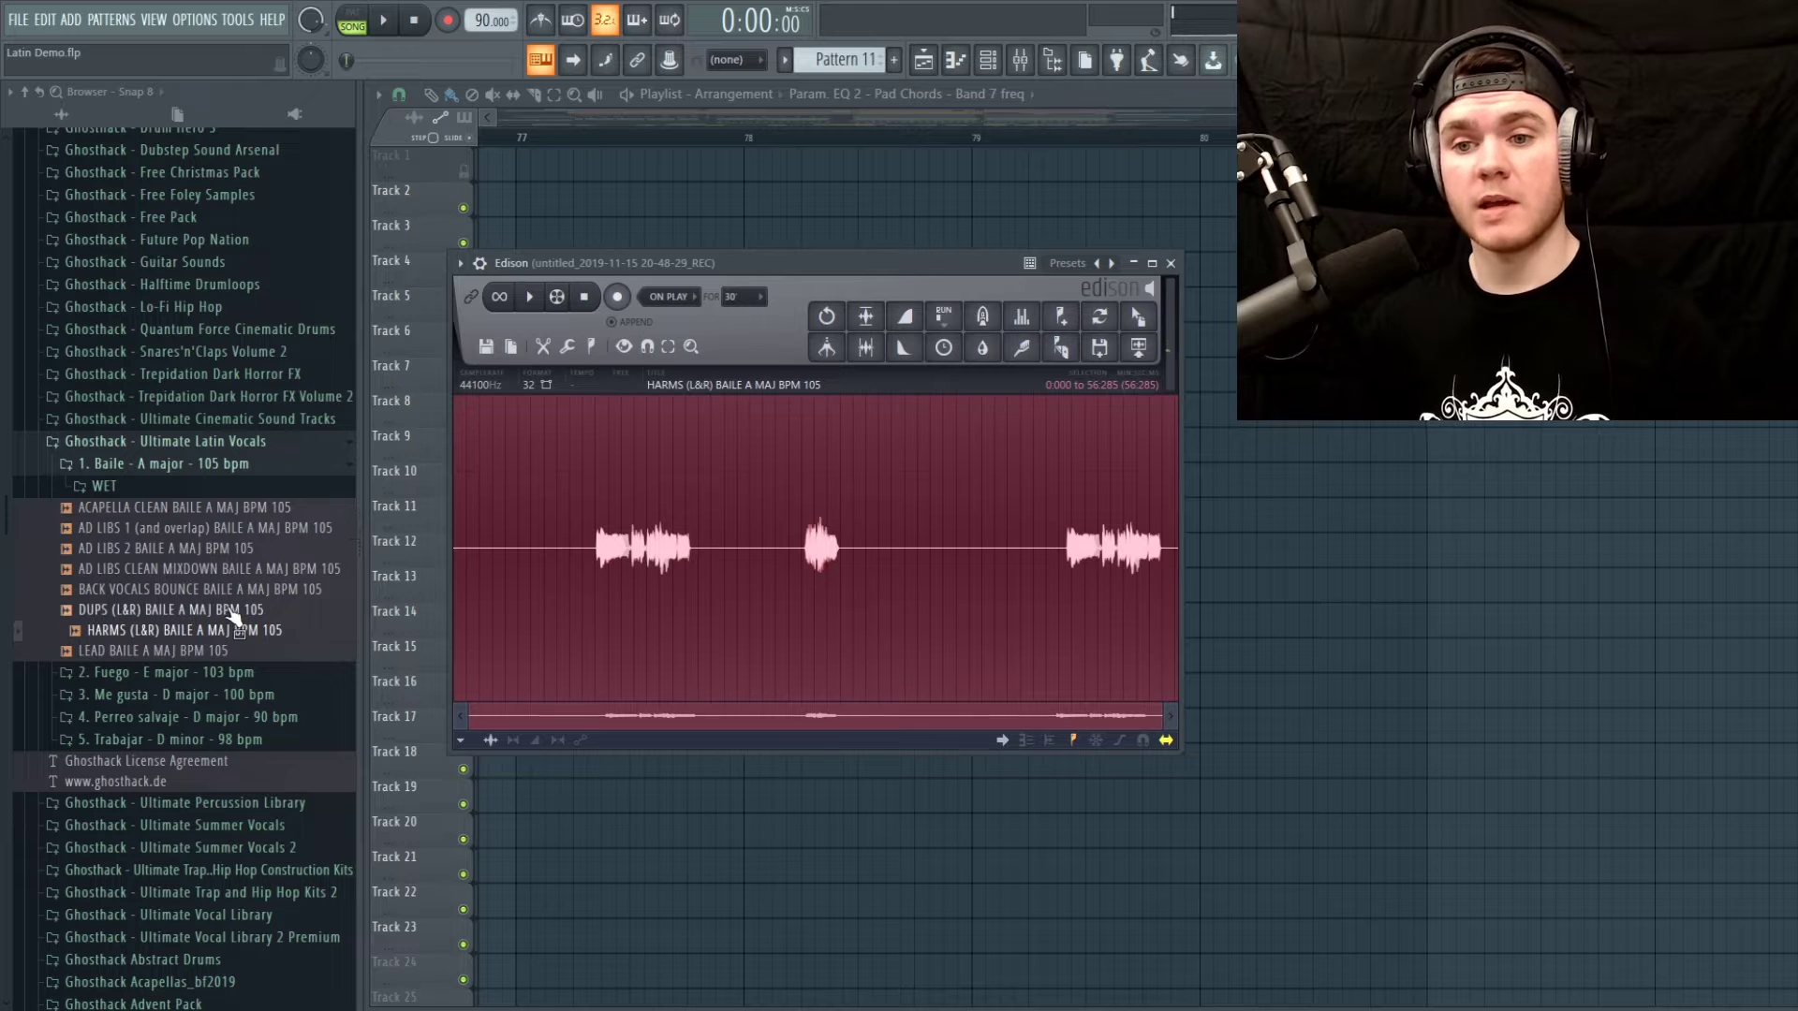
# Load BACK VOCALS BOUNCE BAILE into Edison and play it from the start
pyautogui.moveTo(187, 589); pyautogui.dragTo(689, 519)
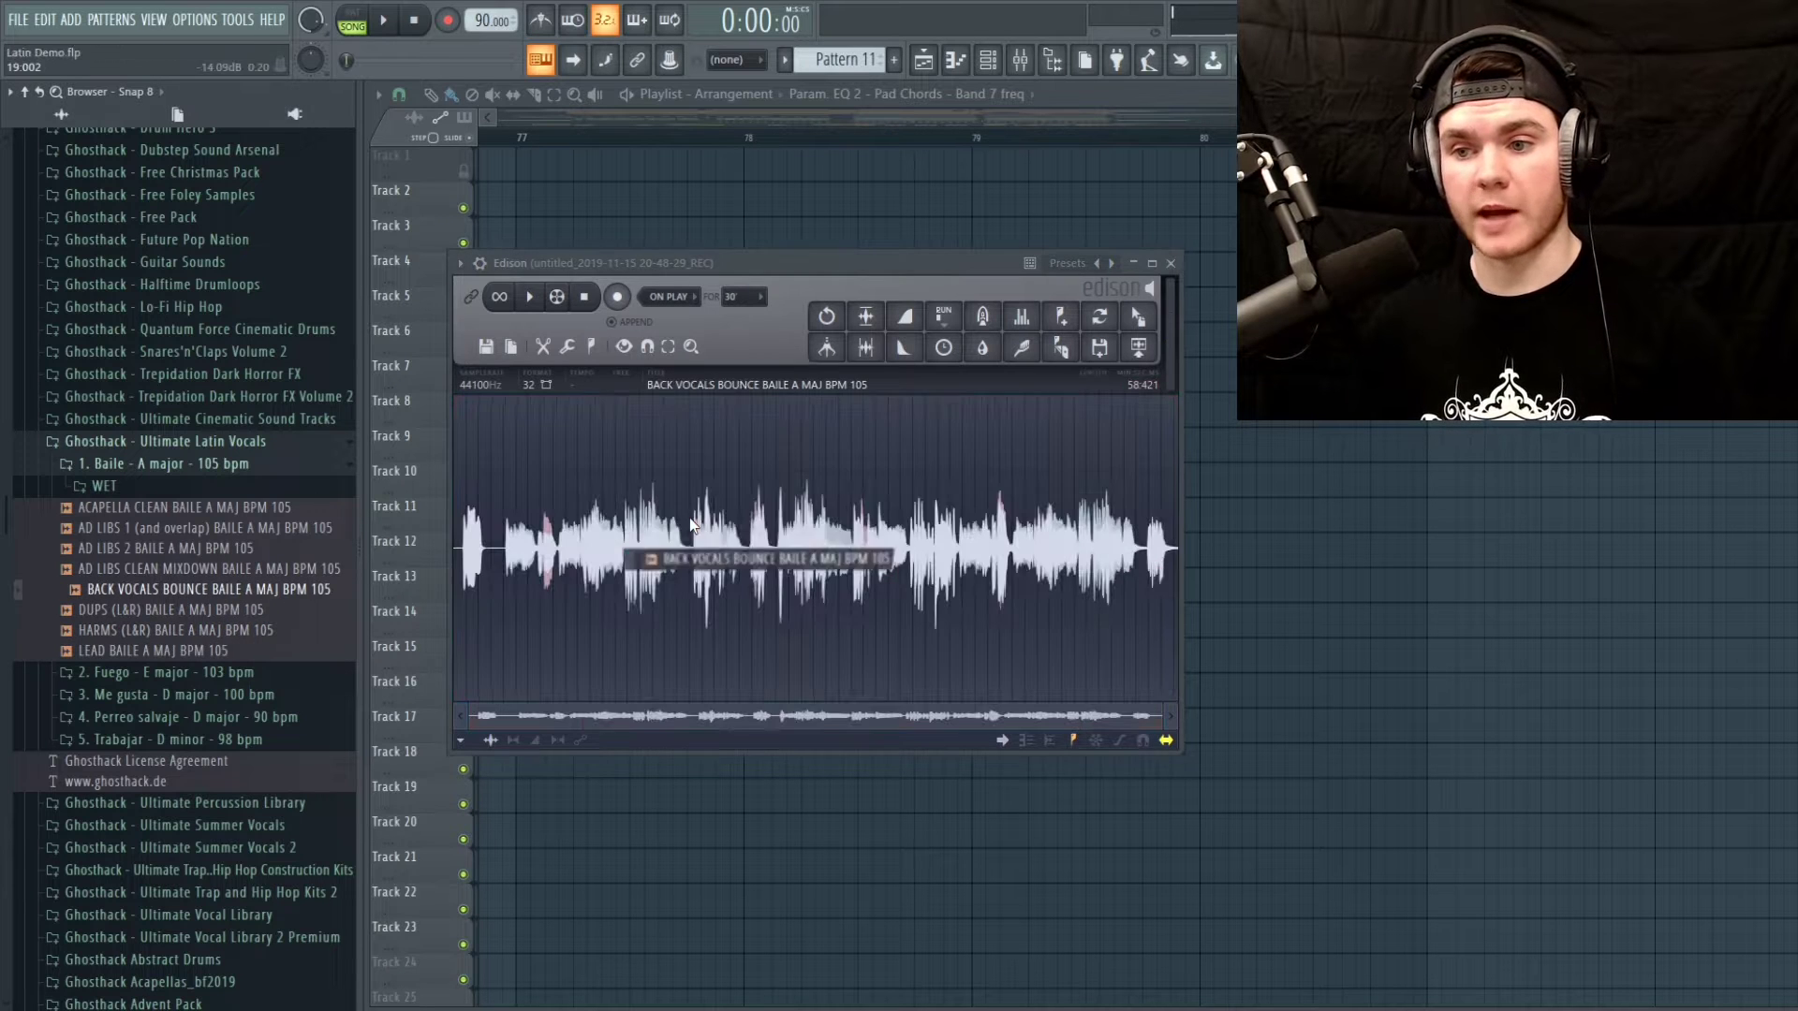
pyautogui.click(529, 297)
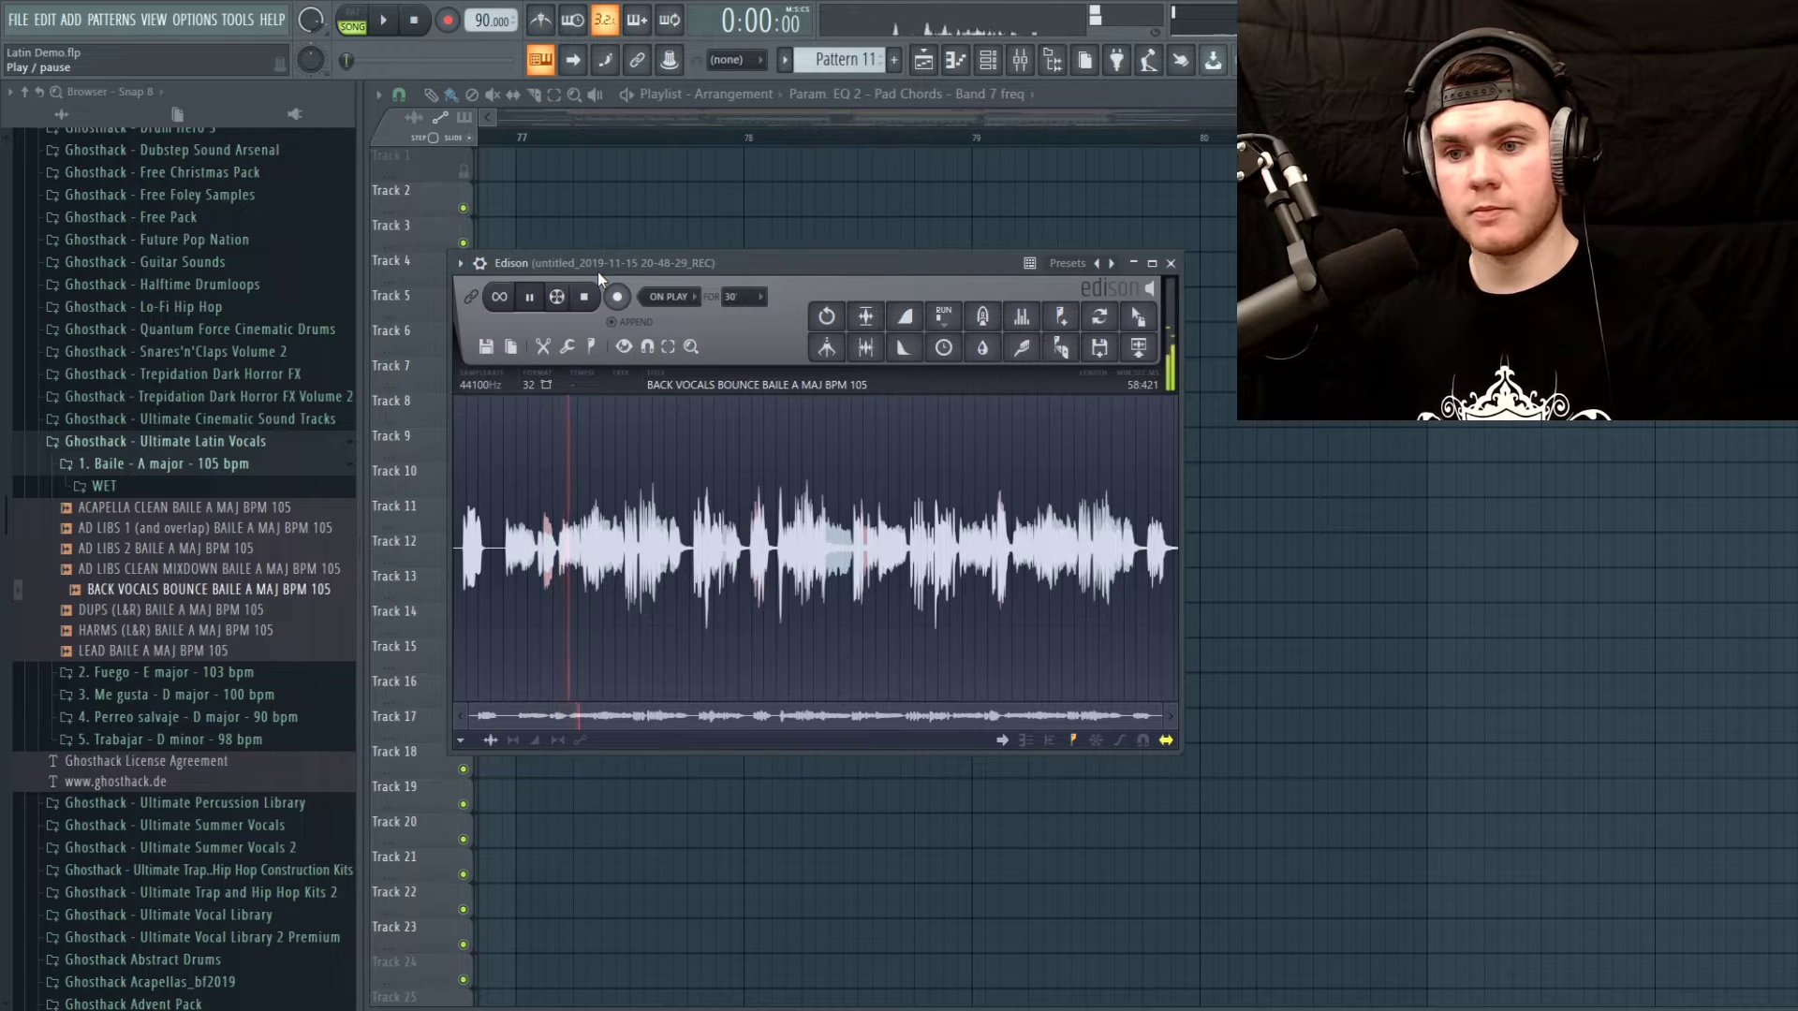
pyautogui.press('space')
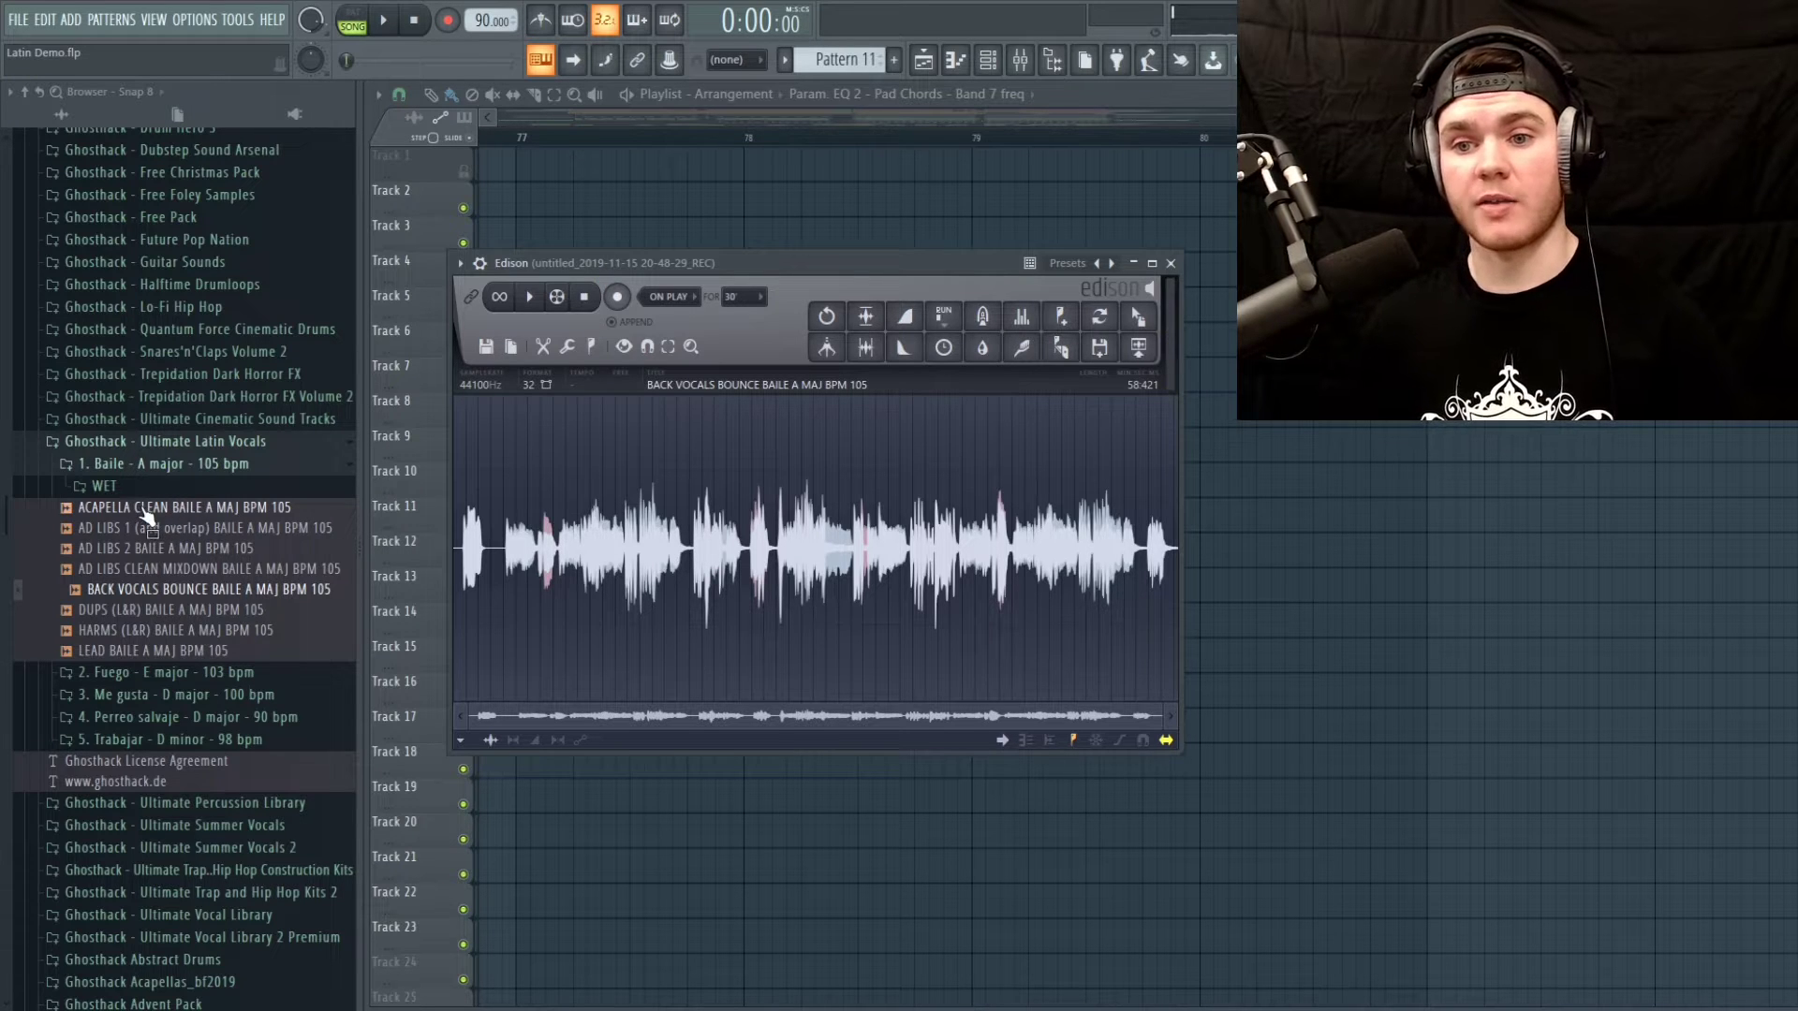
# Load ACAPELLA CLEAN BAILE into Edison, normalize it and play it back
pyautogui.moveTo(147, 515); pyautogui.dragTo(646, 609)
pyautogui.click(866, 317)
pyautogui.press('space')
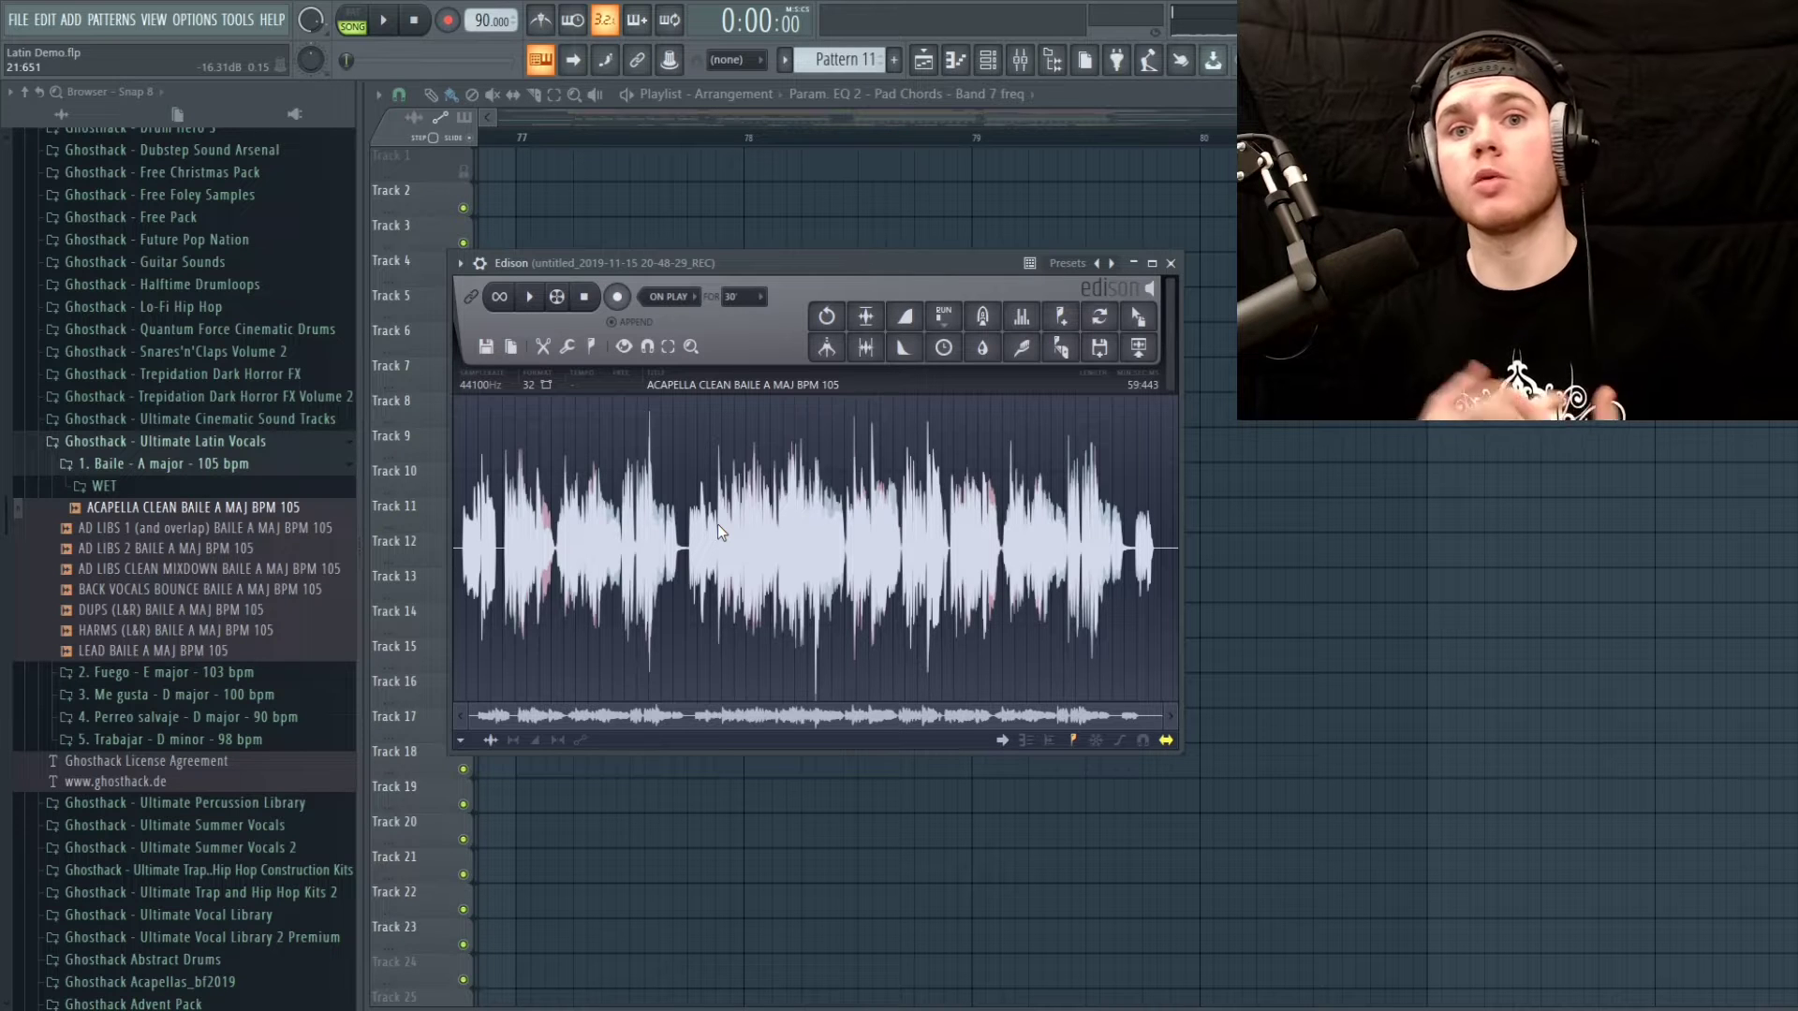
# Open the "2. Fuego - E major - 103 bpm" folder, load LEAD FUEGO into Edison and play it from about 1 second
pyautogui.click(121, 672)
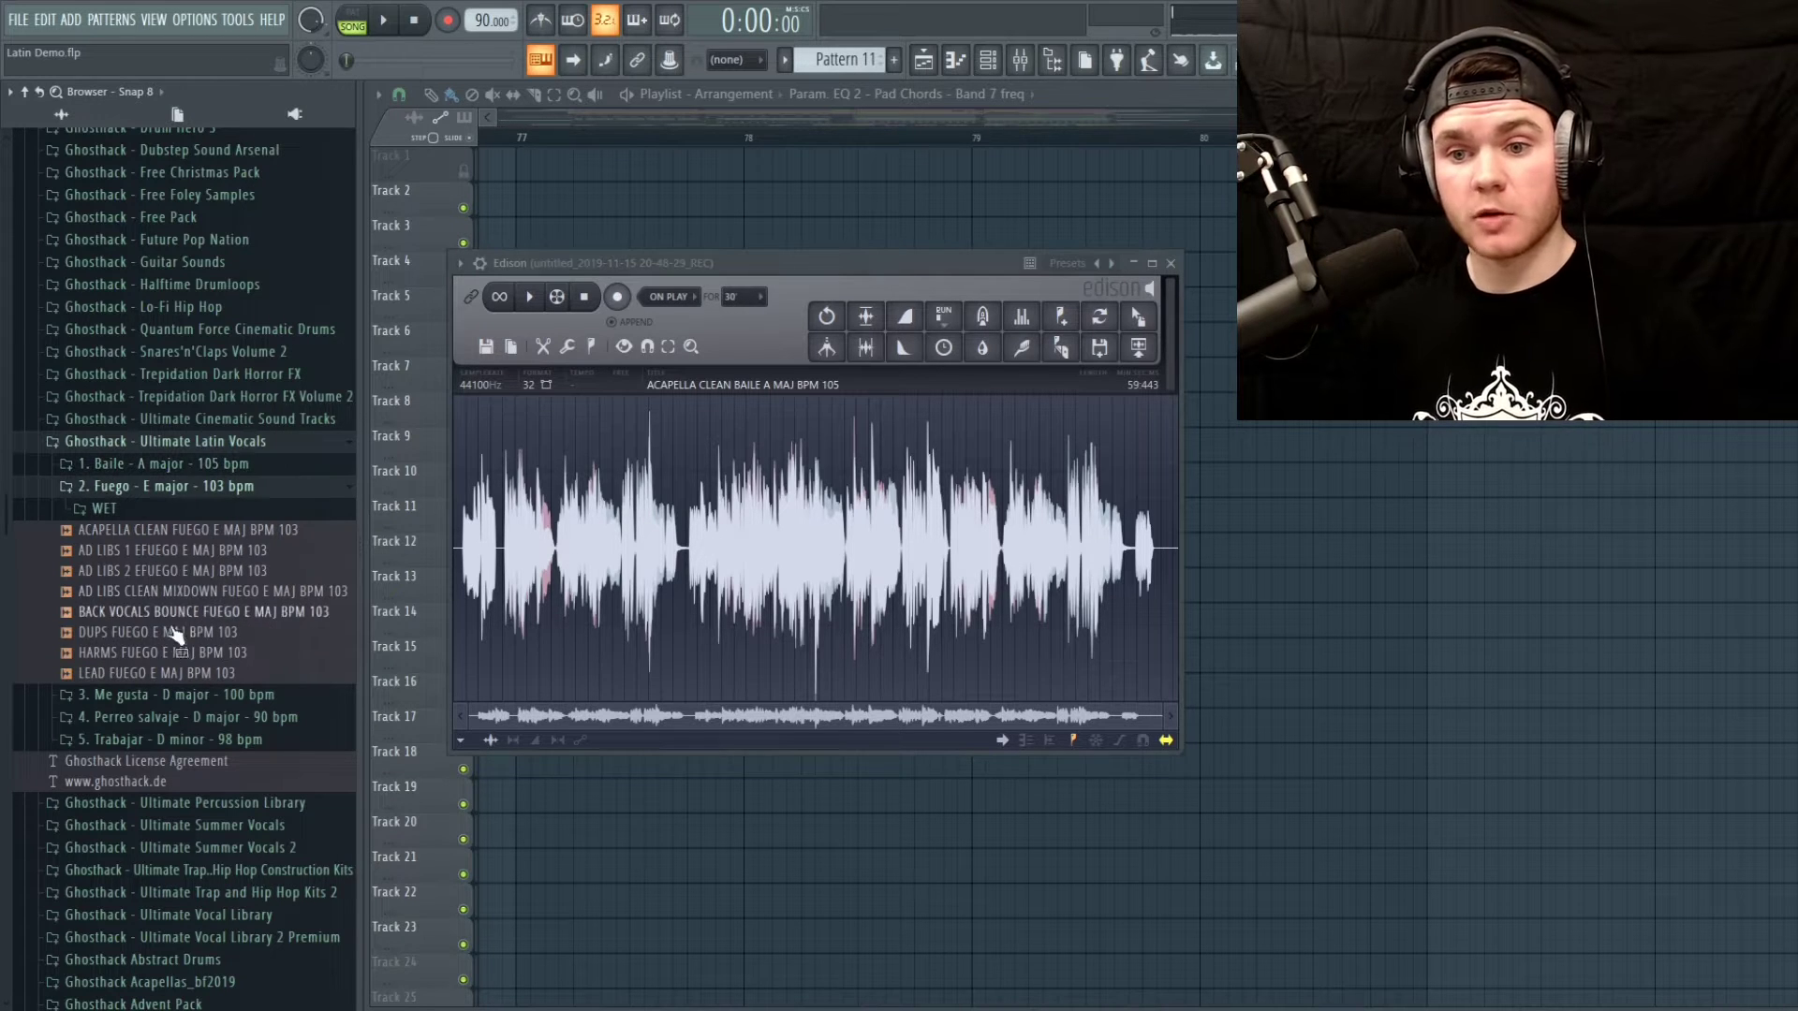
pyautogui.moveTo(119, 683); pyautogui.dragTo(702, 525)
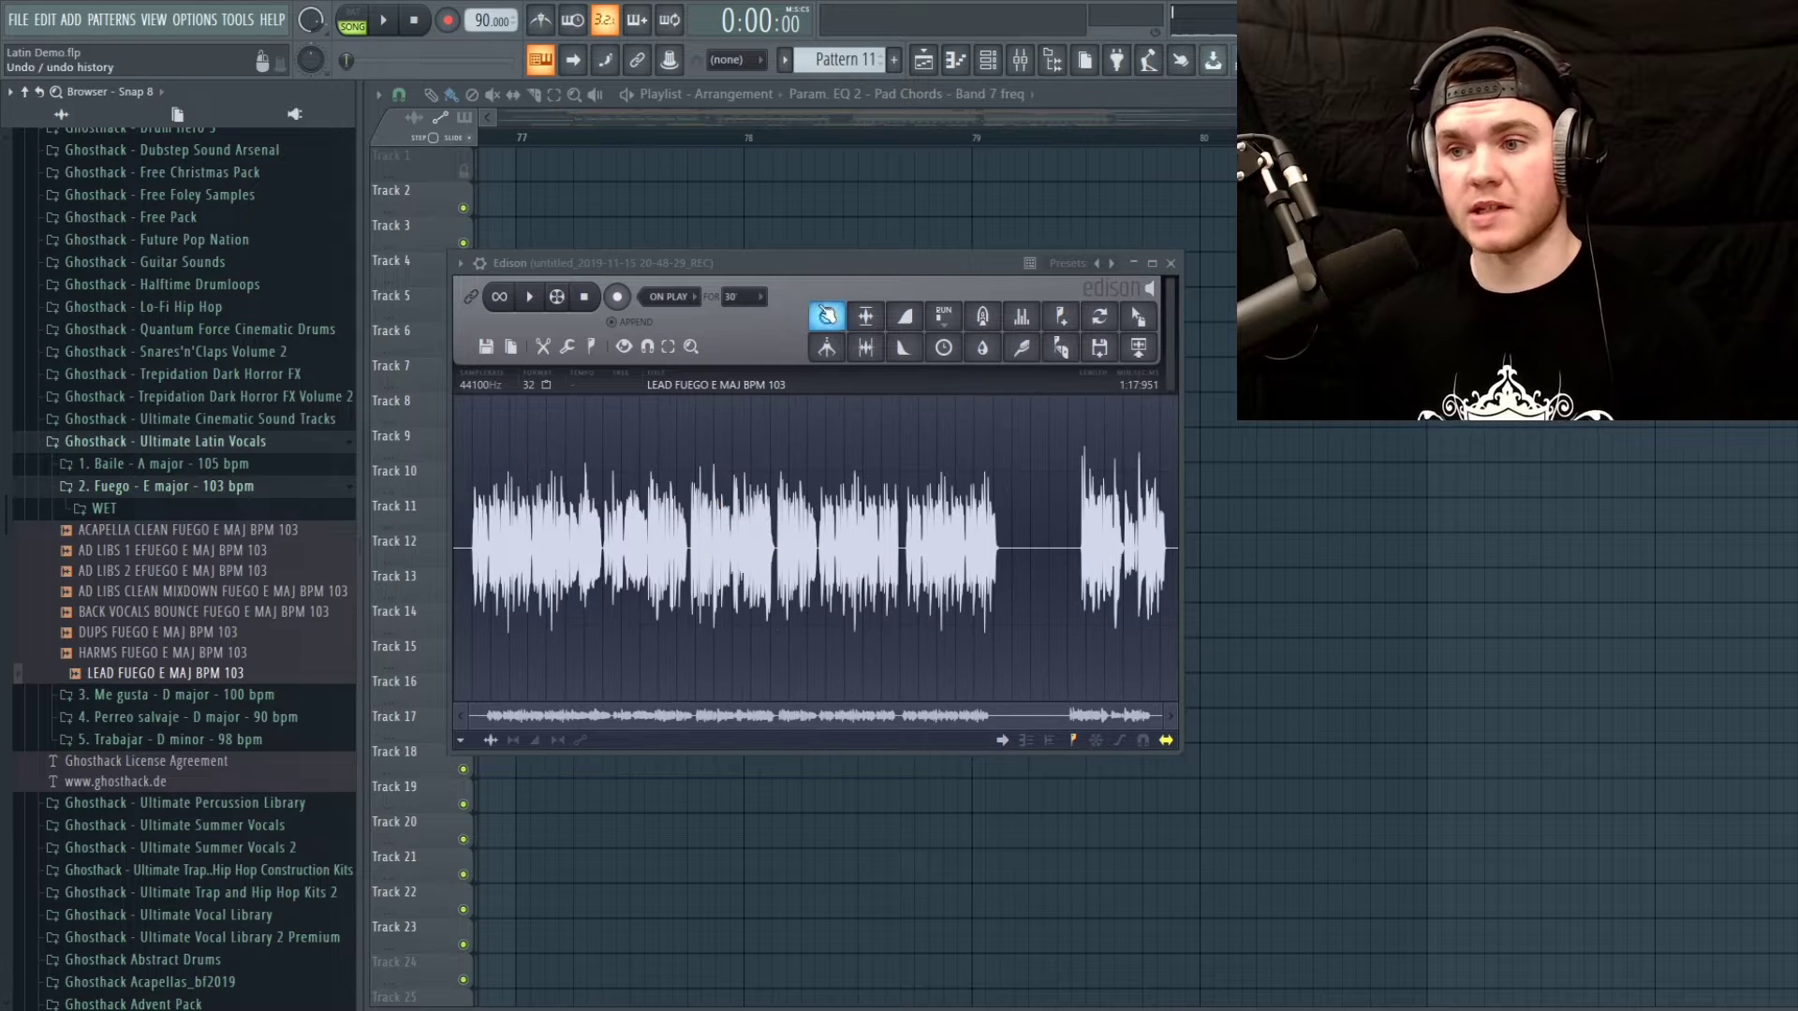
pyautogui.moveTo(827, 317); pyautogui.dragTo(1709, 516)
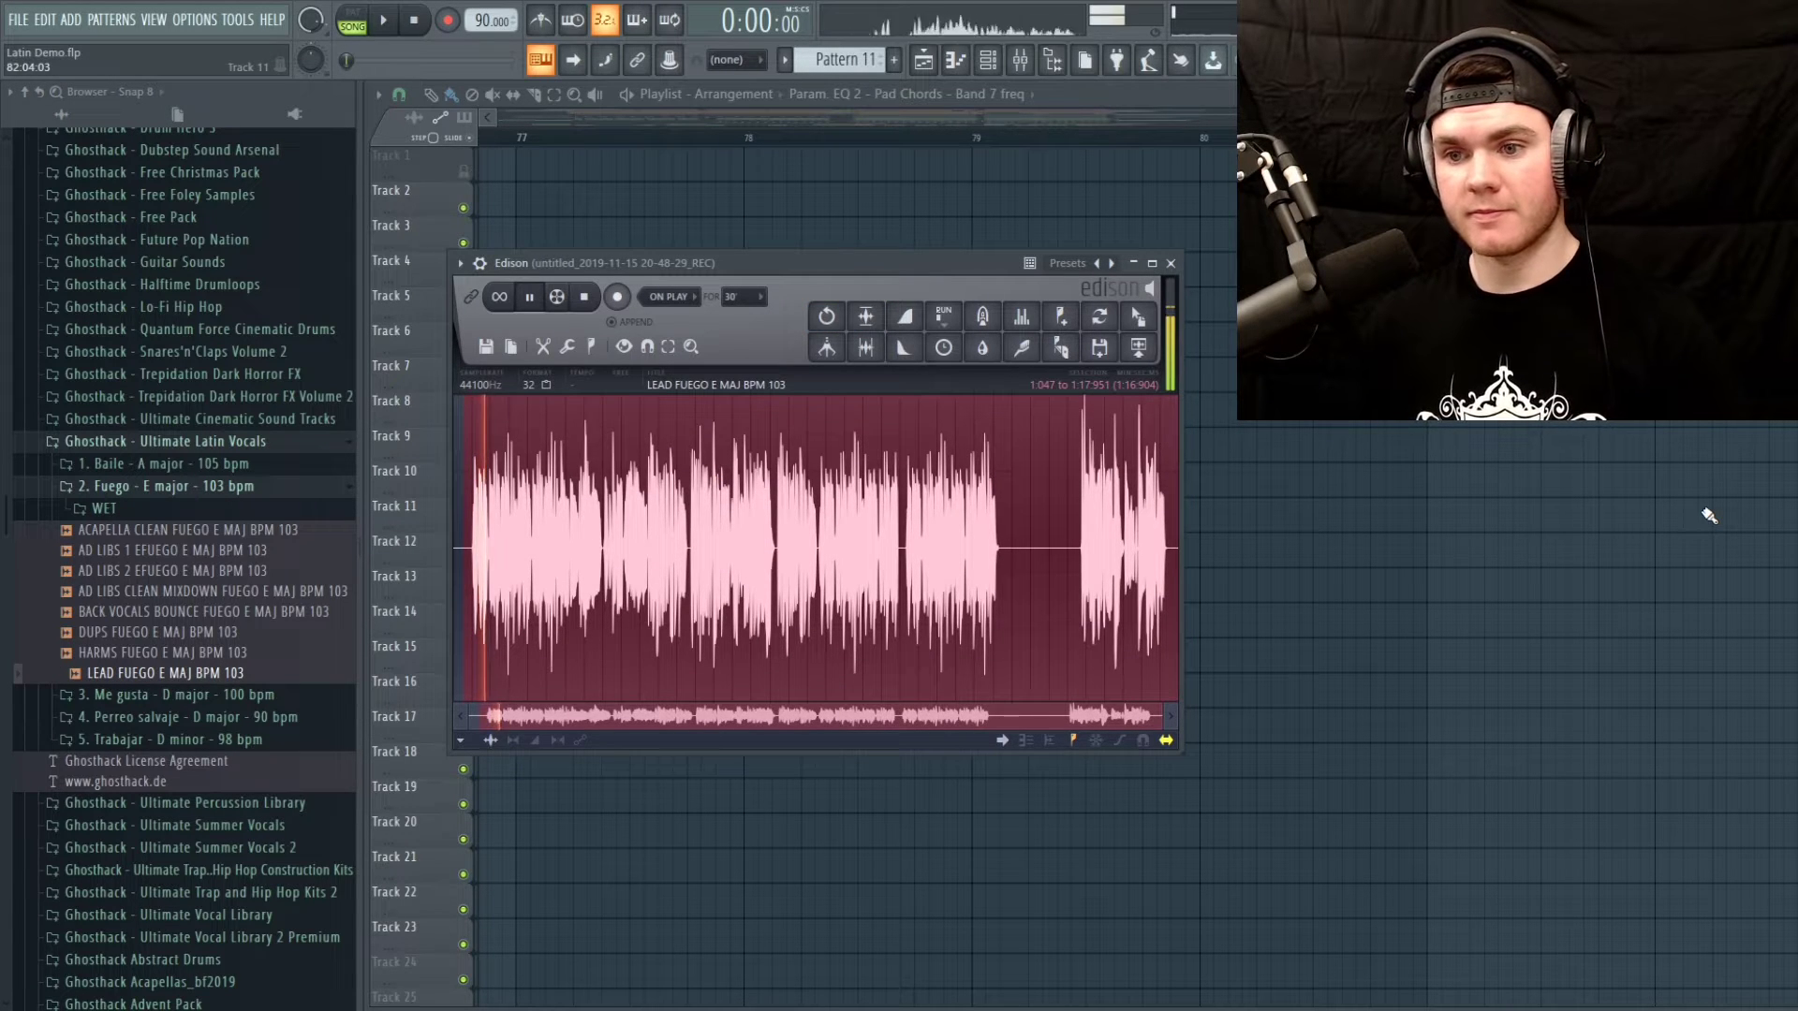
pyautogui.moveTo(1166, 716); pyautogui.dragTo(567, 721)
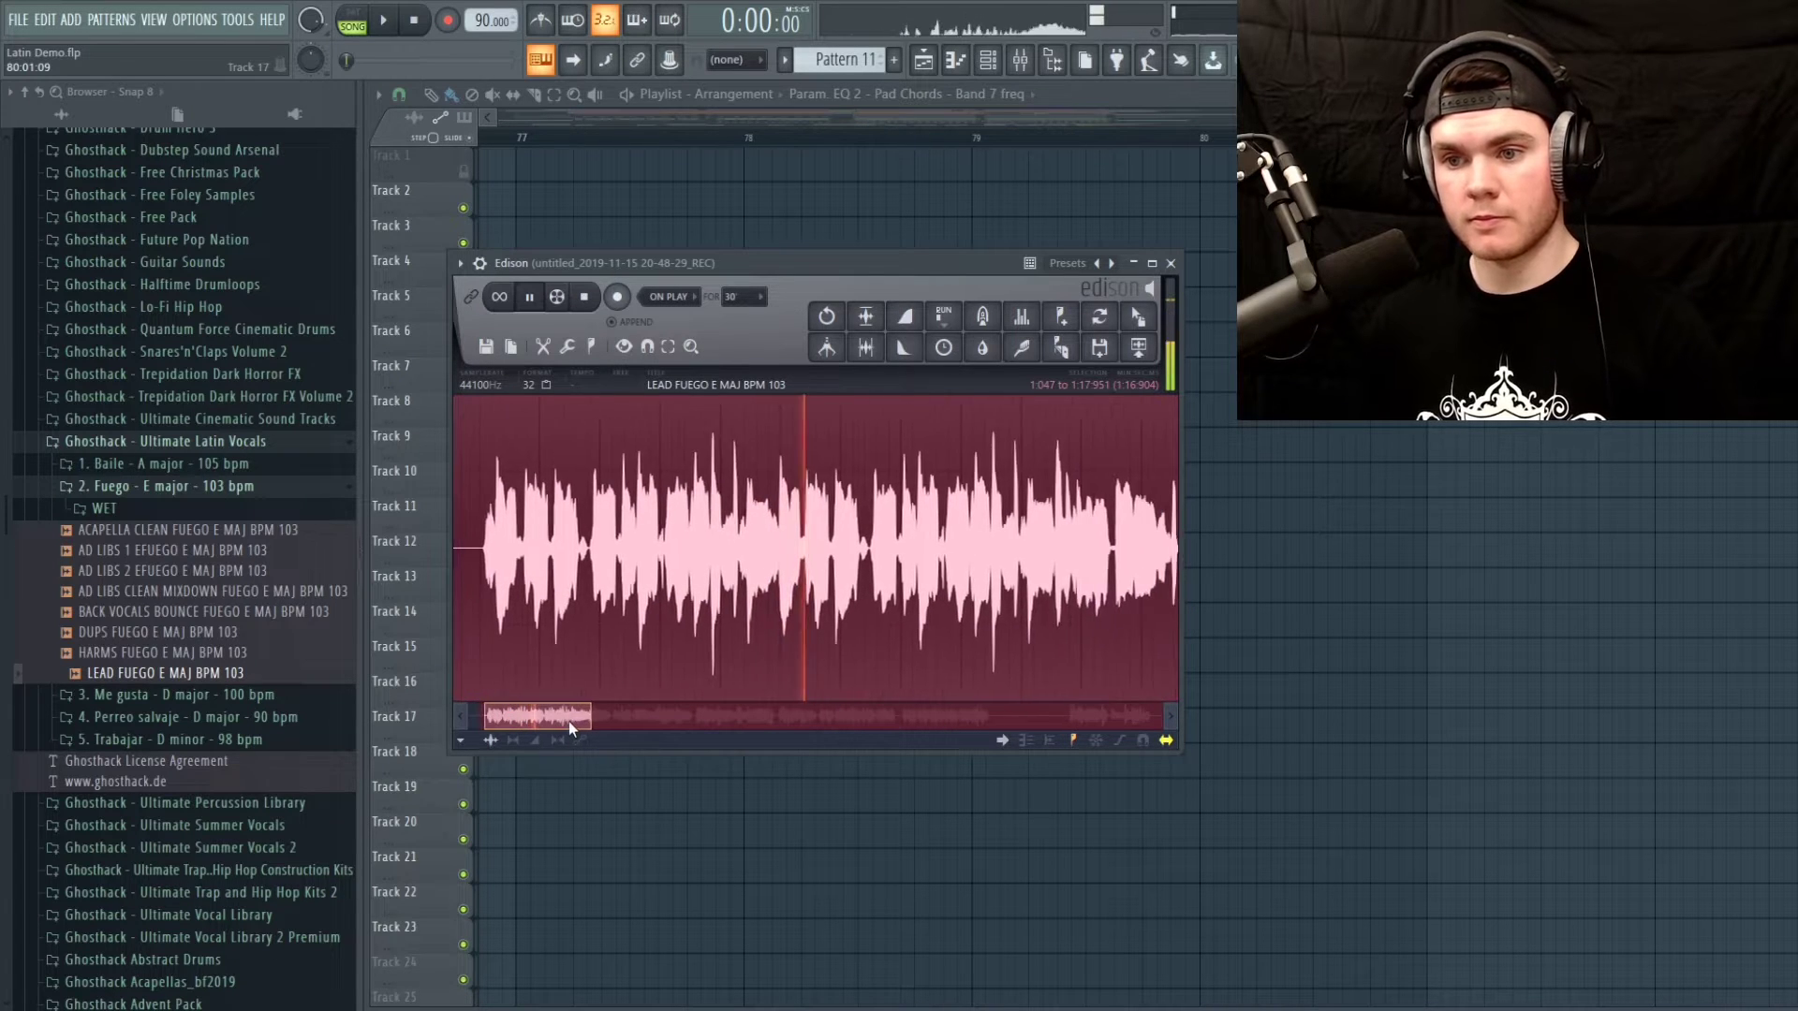
pyautogui.moveTo(591, 719); pyautogui.dragTo(717, 716)
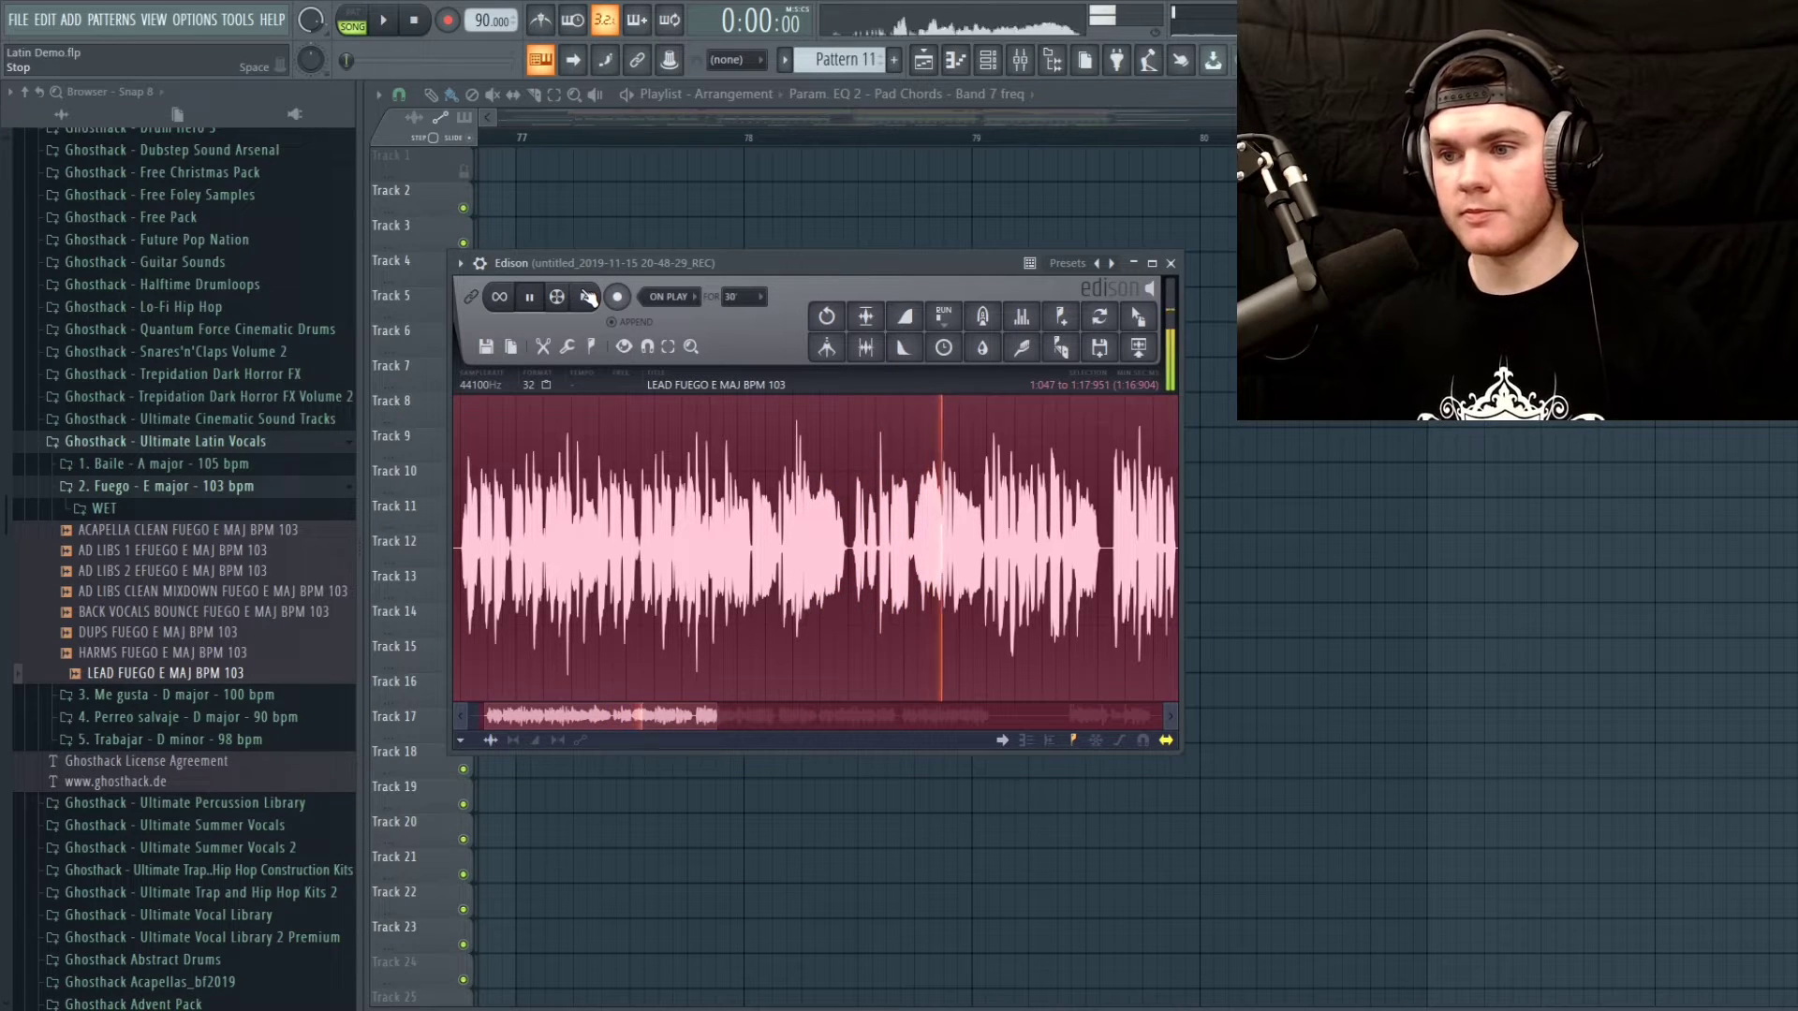
# Load BACK VOCALS BOUNCE FUEGO into Edison, normalize it and play the opening
pyautogui.moveTo(188, 611); pyautogui.dragTo(704, 554)
pyautogui.click(869, 316)
pyautogui.press('space')
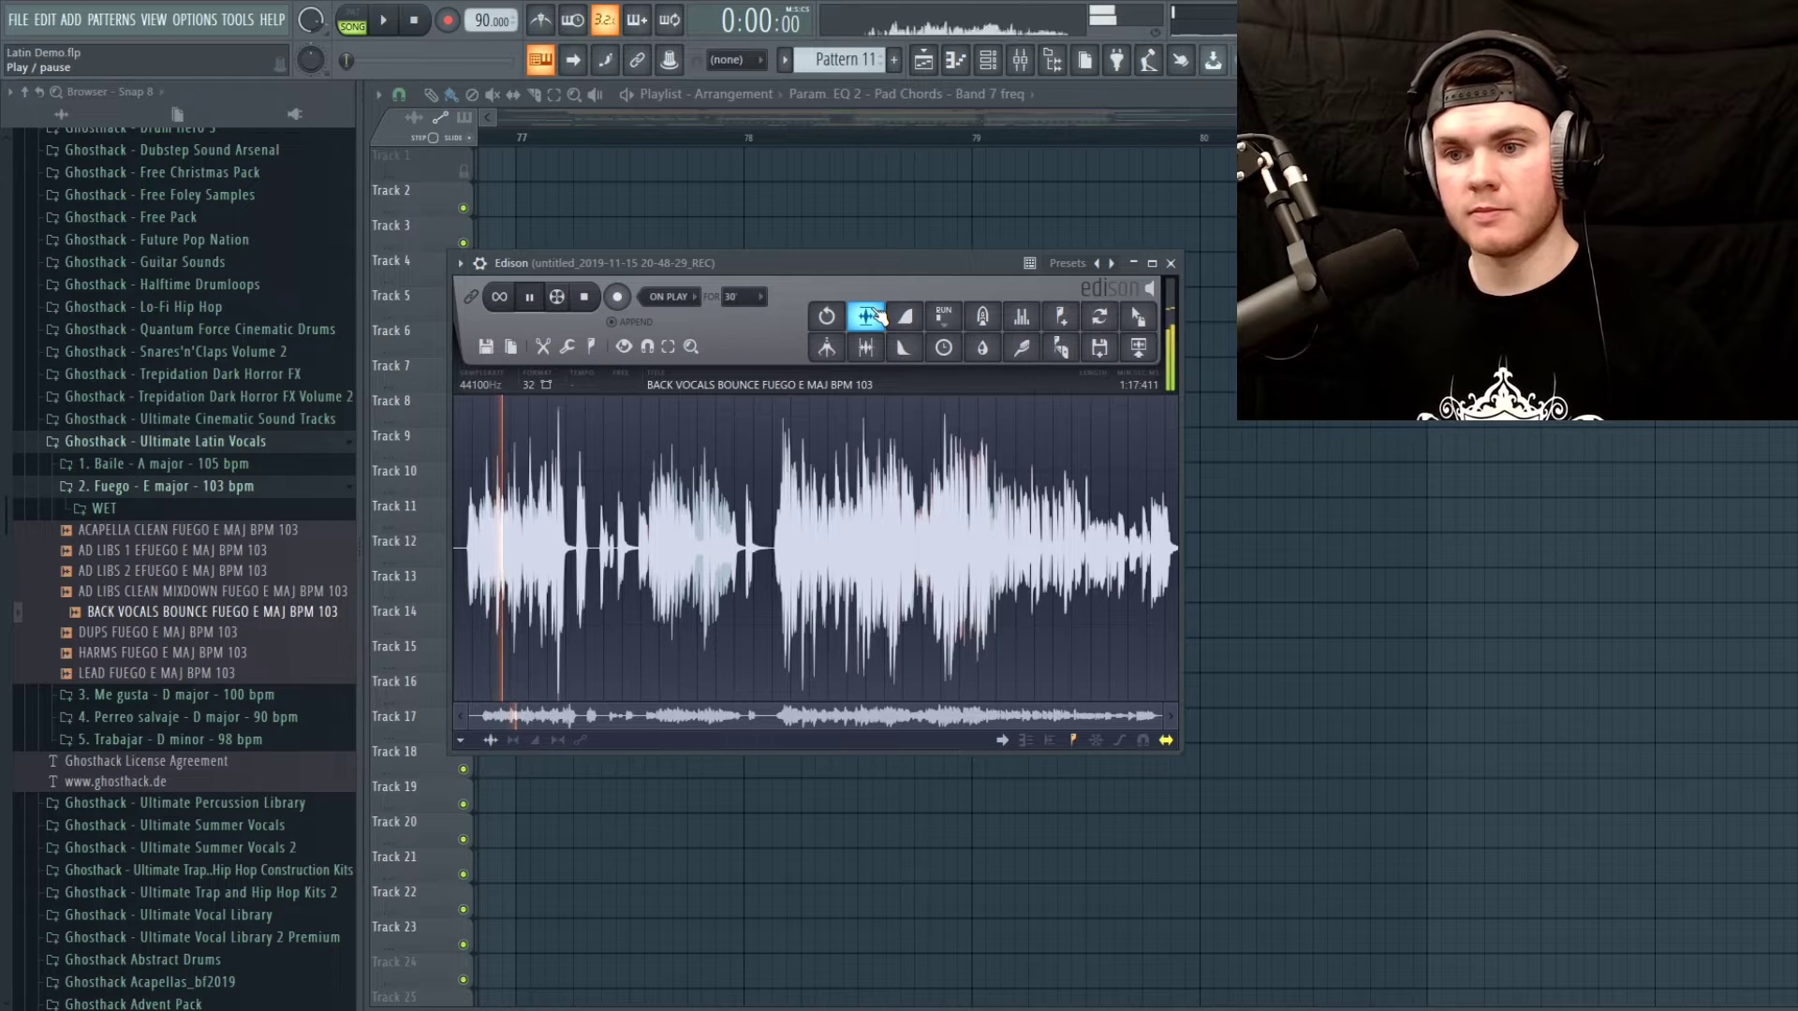
pyautogui.click(592, 302)
# Load HARMS FUEGO into Edison, normalize it and audition its harmonies from about 23 seconds to the end
pyautogui.moveTo(166, 652); pyautogui.dragTo(648, 557)
pyautogui.moveTo(735, 486); pyautogui.dragTo(1206, 493)
pyautogui.press('space')
pyautogui.click(880, 320)
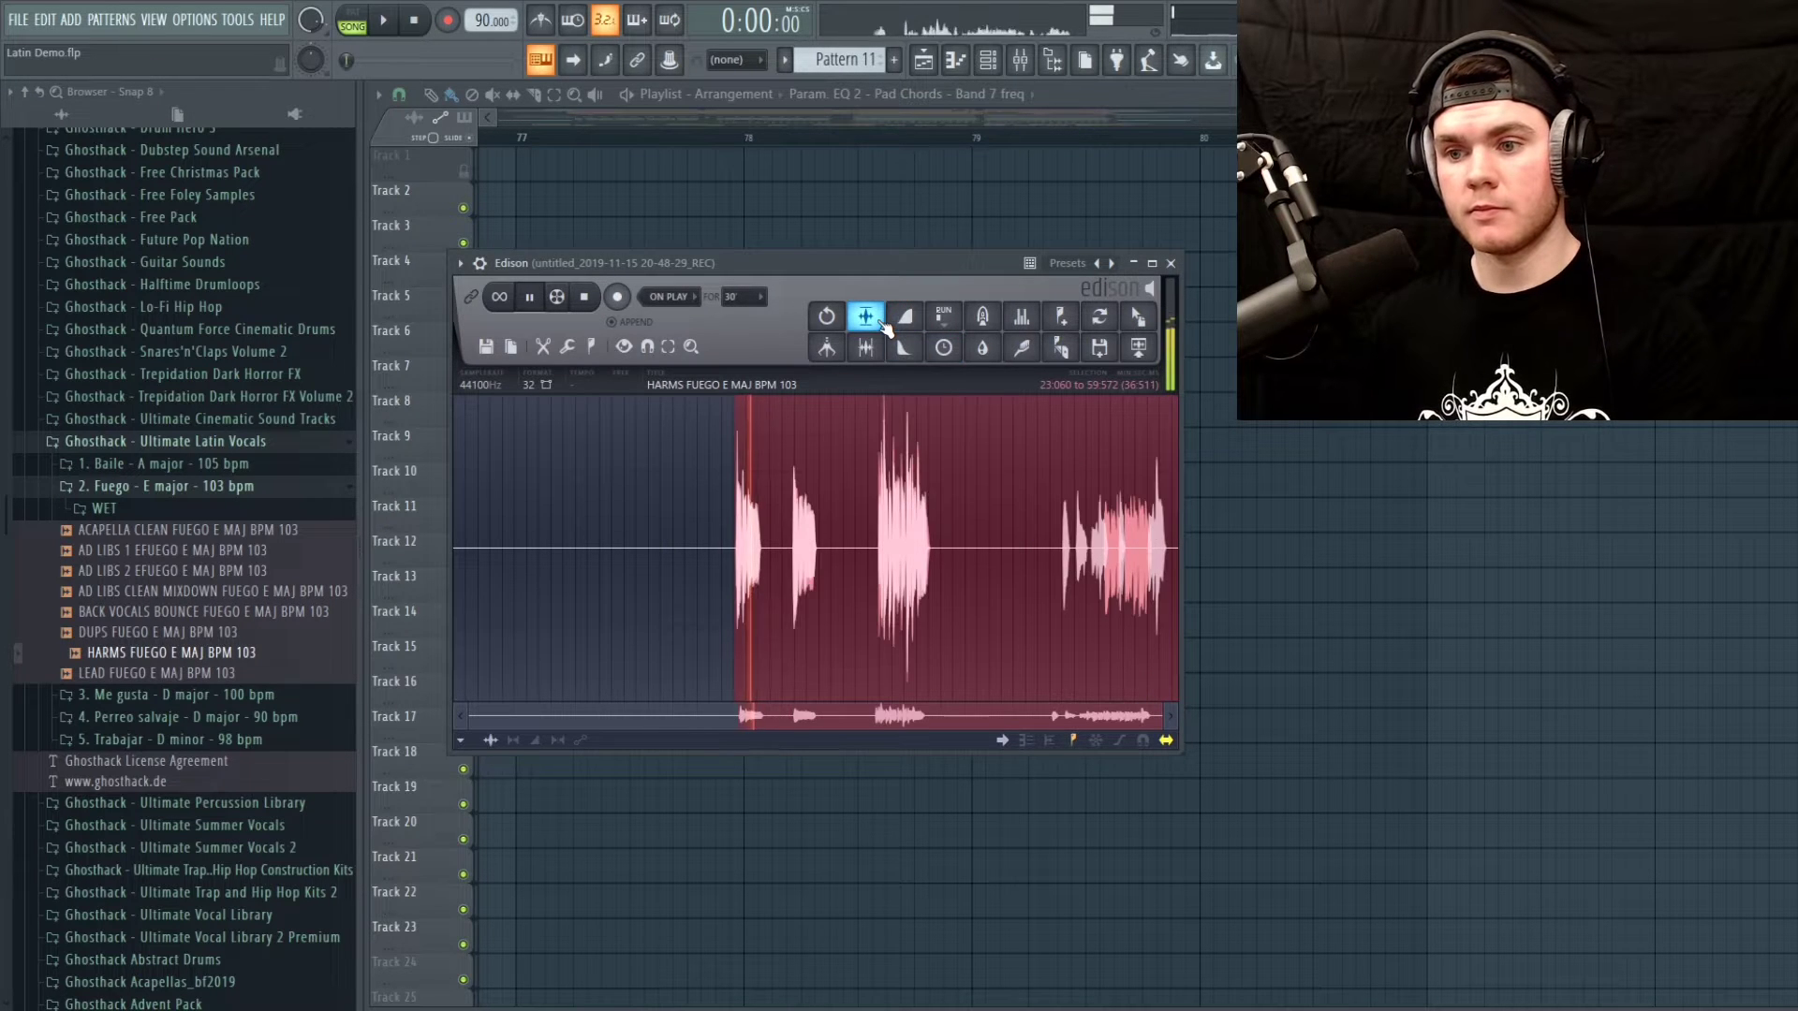
pyautogui.click(781, 441)
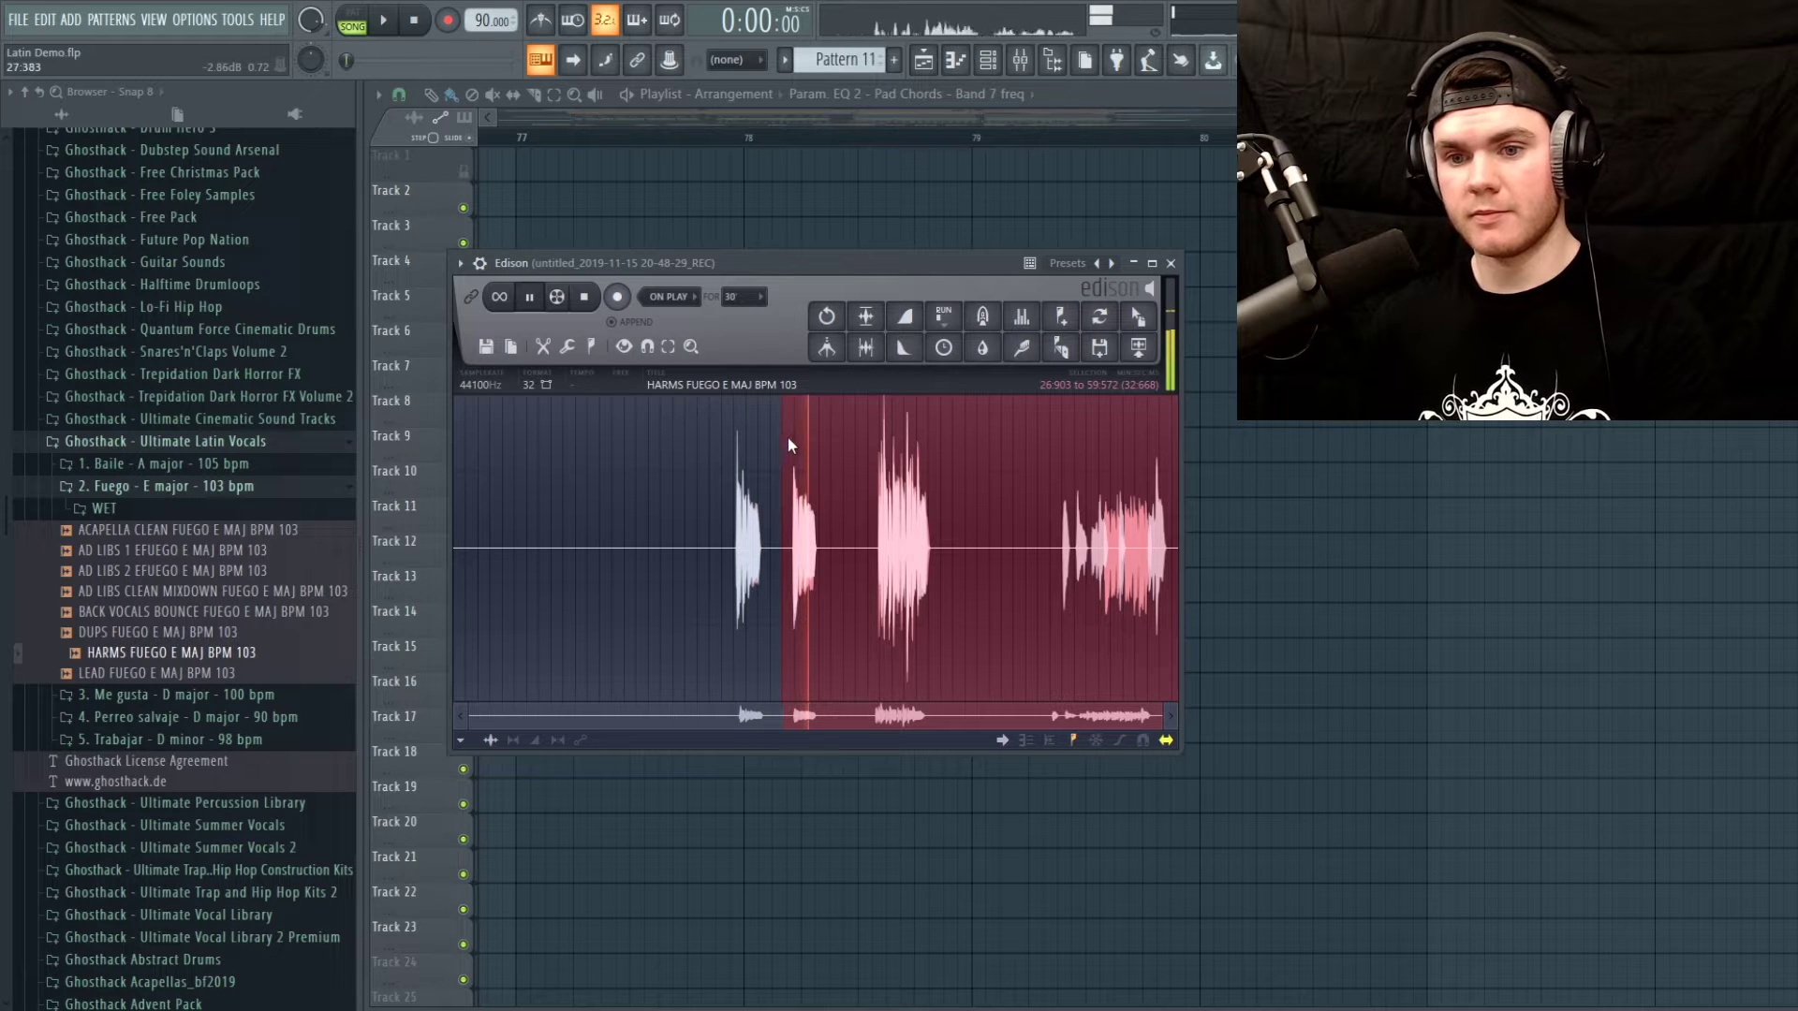
pyautogui.hotkey('ctrl', 'a')
pyautogui.press('space')
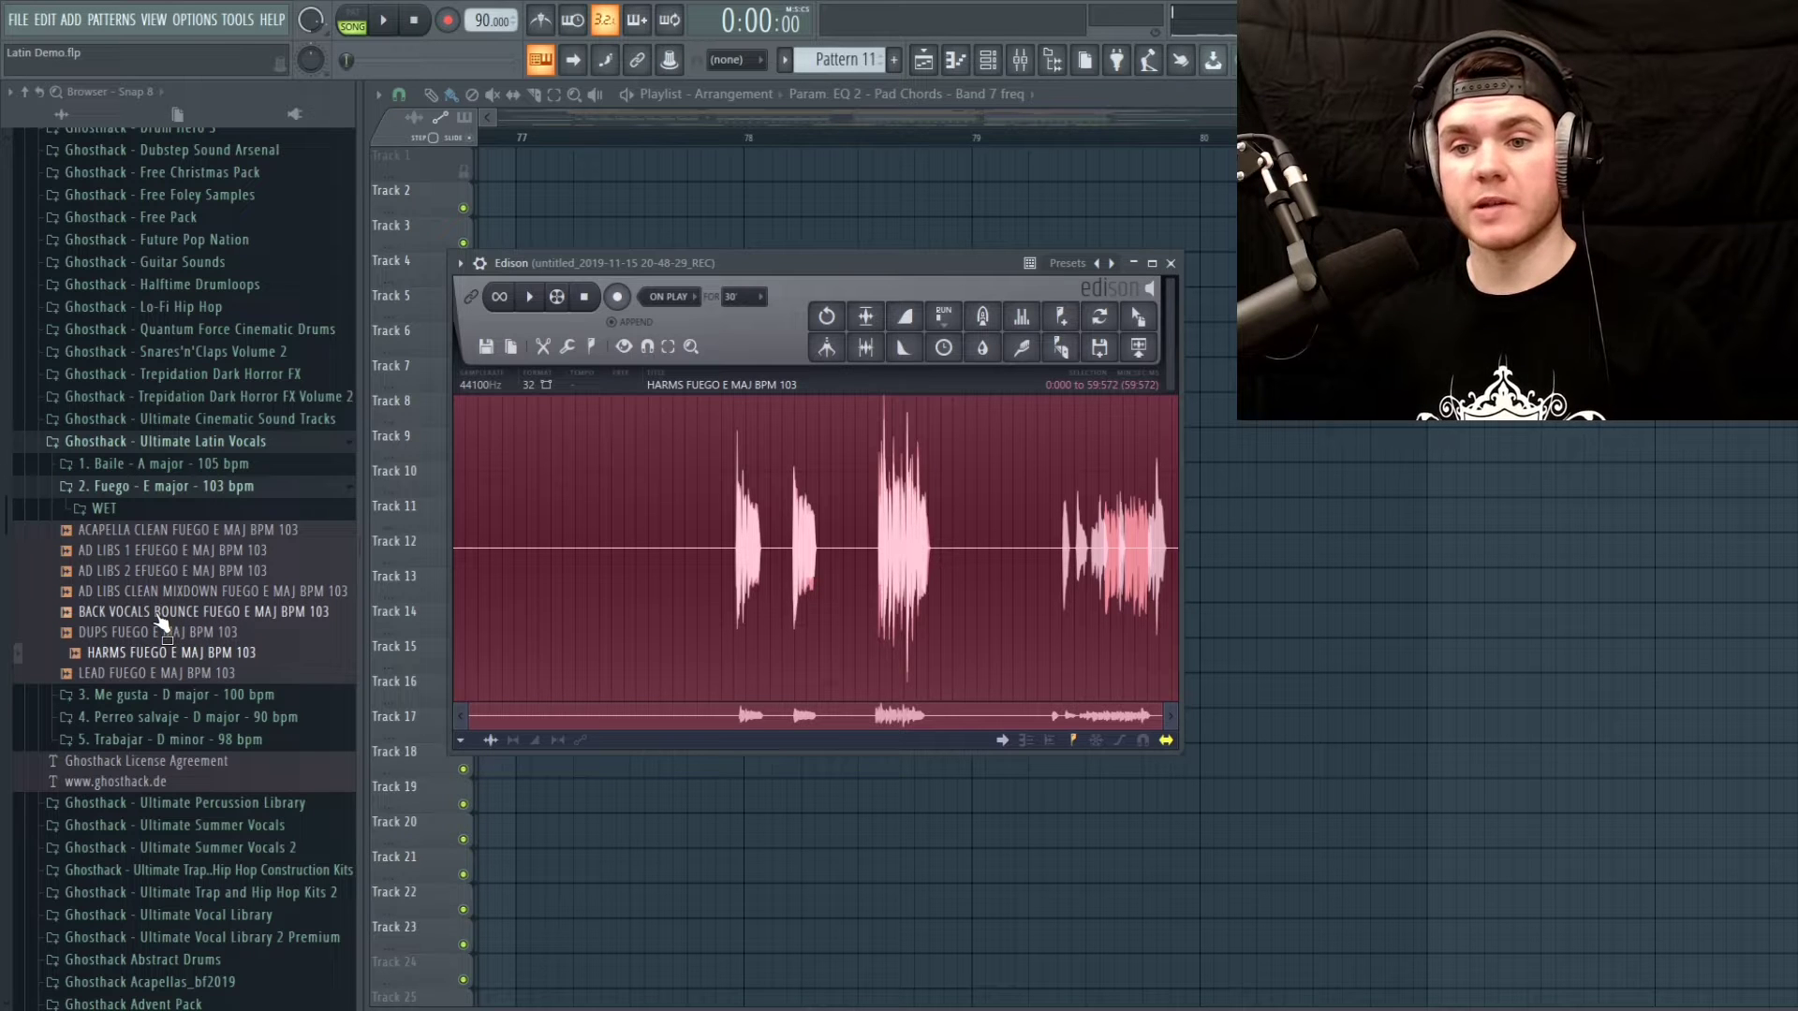
# Audition the BACK VOCALS BOUNCE FUEGO stem in Edison again, followed by the full ACAPELLA CLEAN FUEGO mix
pyautogui.moveTo(163, 613); pyautogui.dragTo(669, 541)
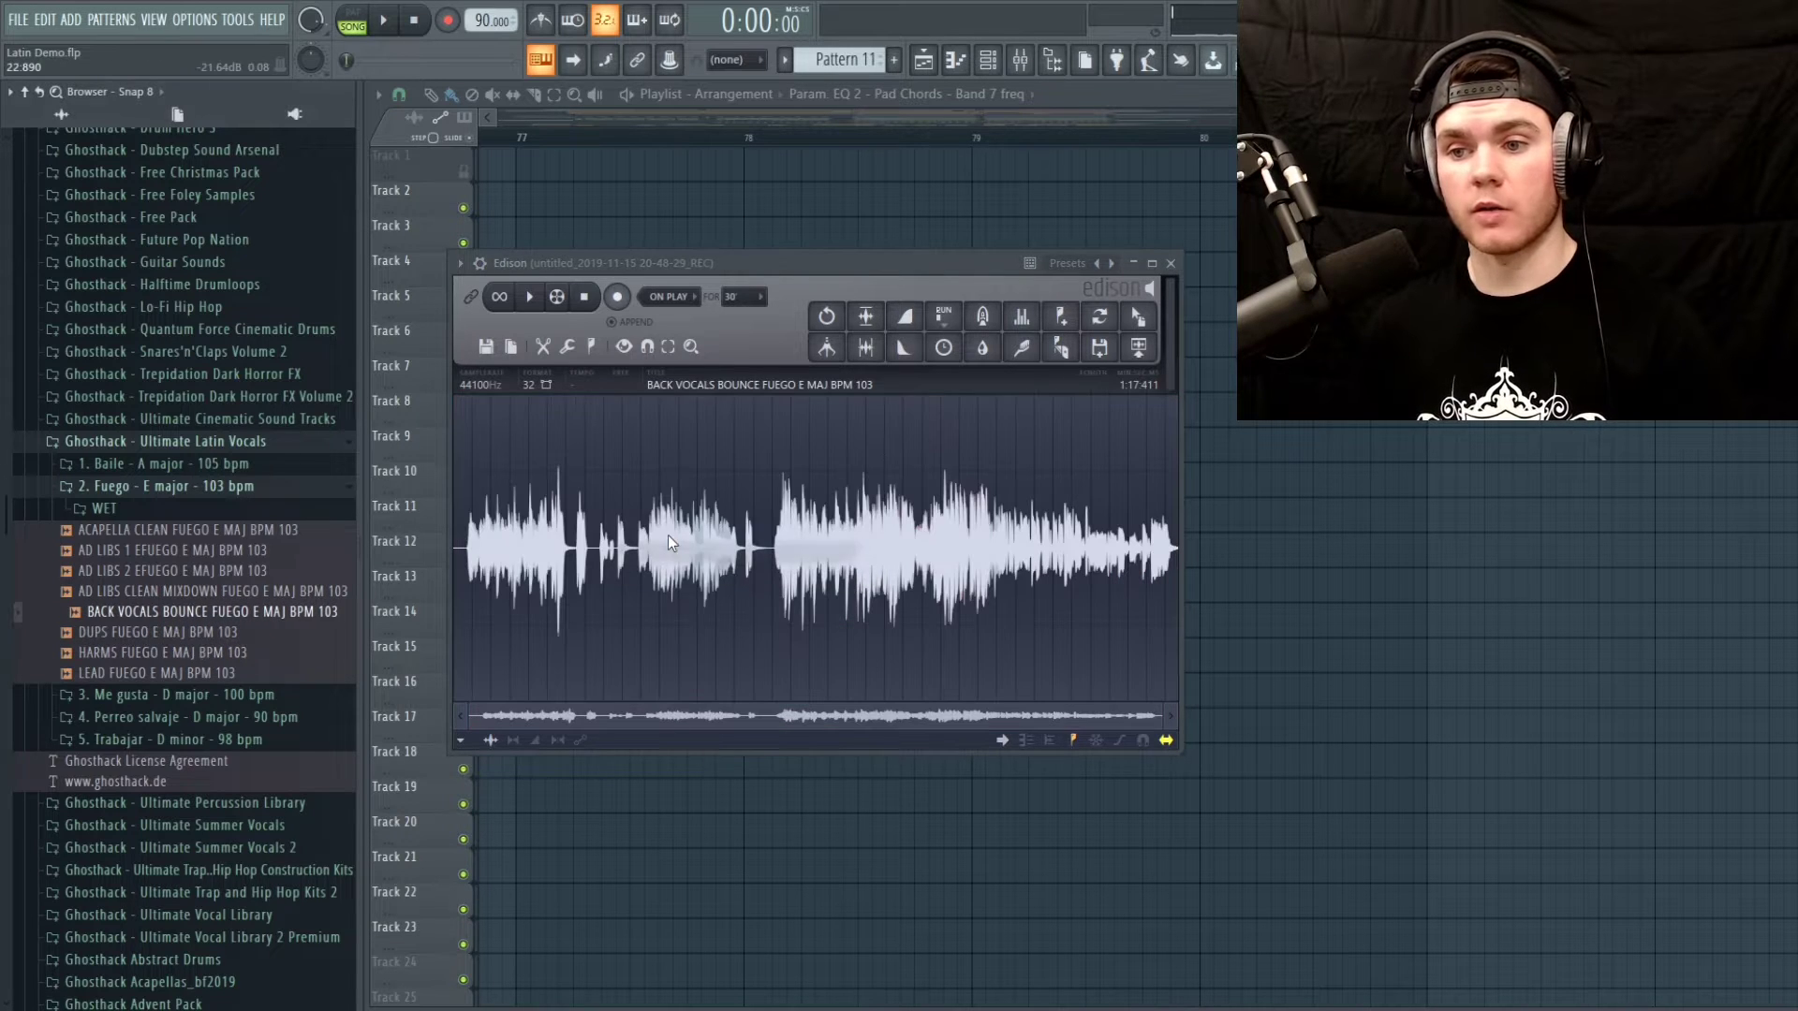
pyautogui.moveTo(473, 520); pyautogui.dragTo(1441, 501)
pyautogui.press('space')
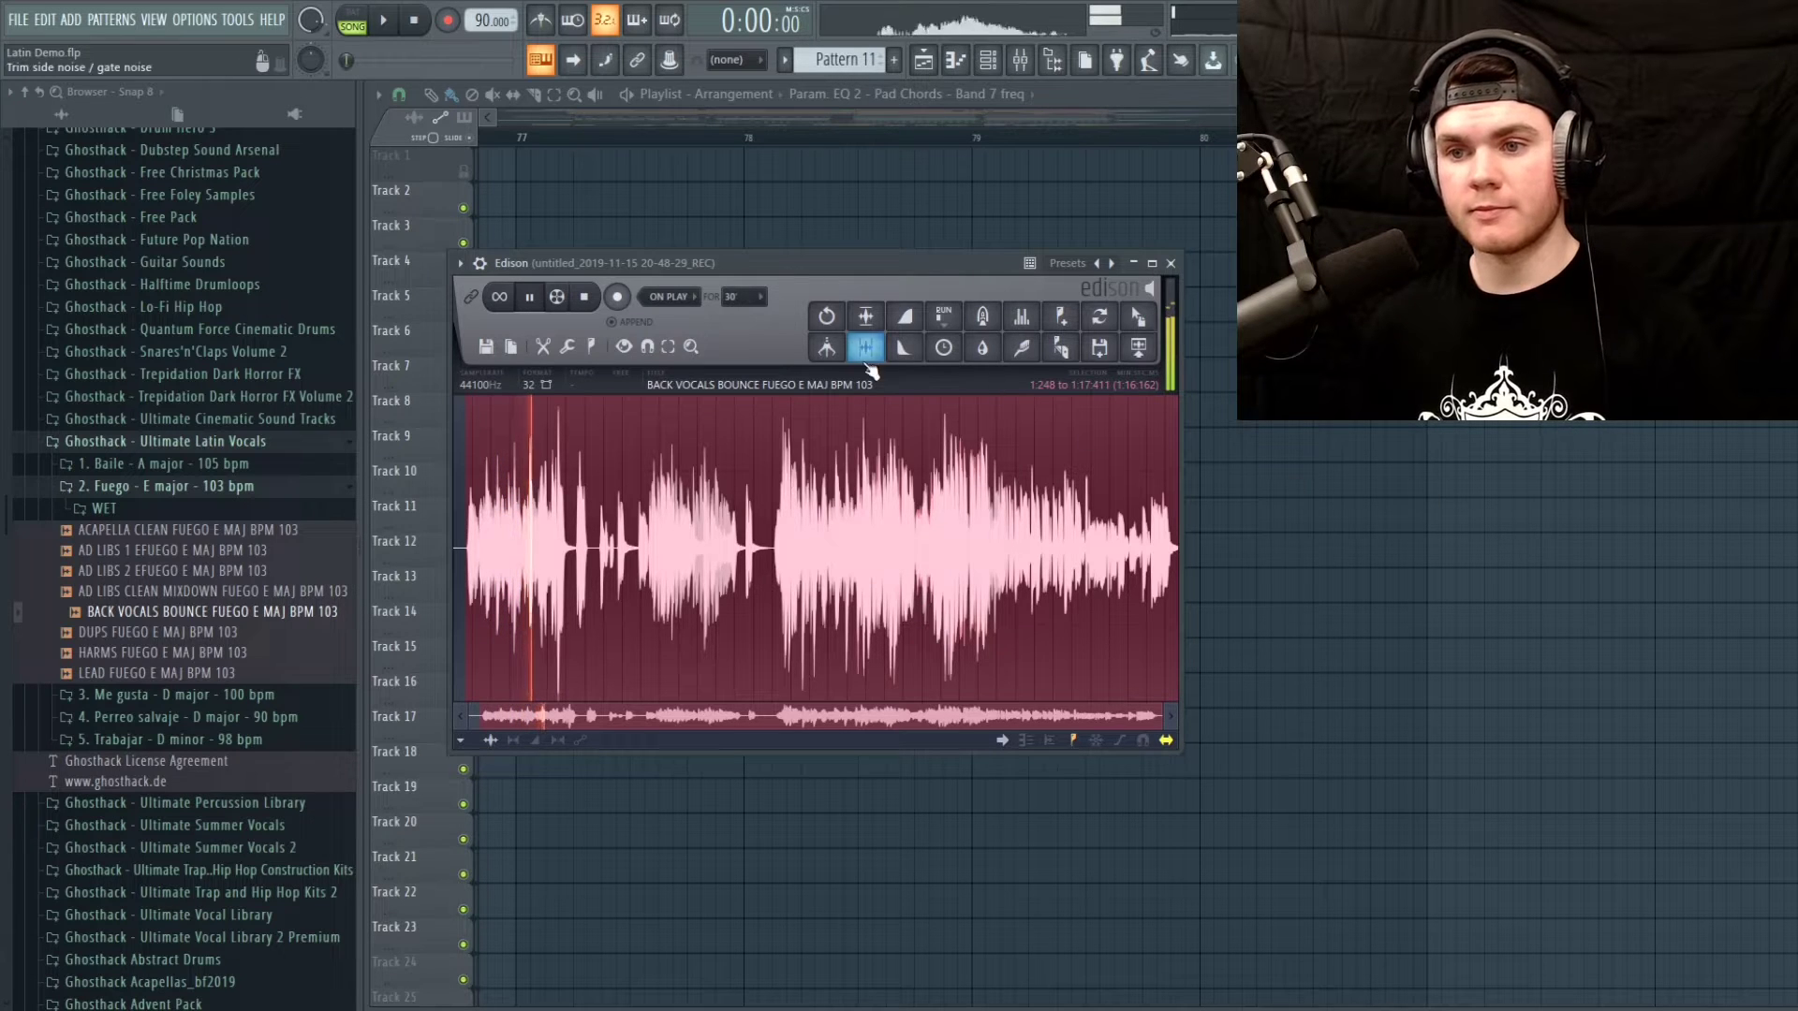
pyautogui.click(585, 298)
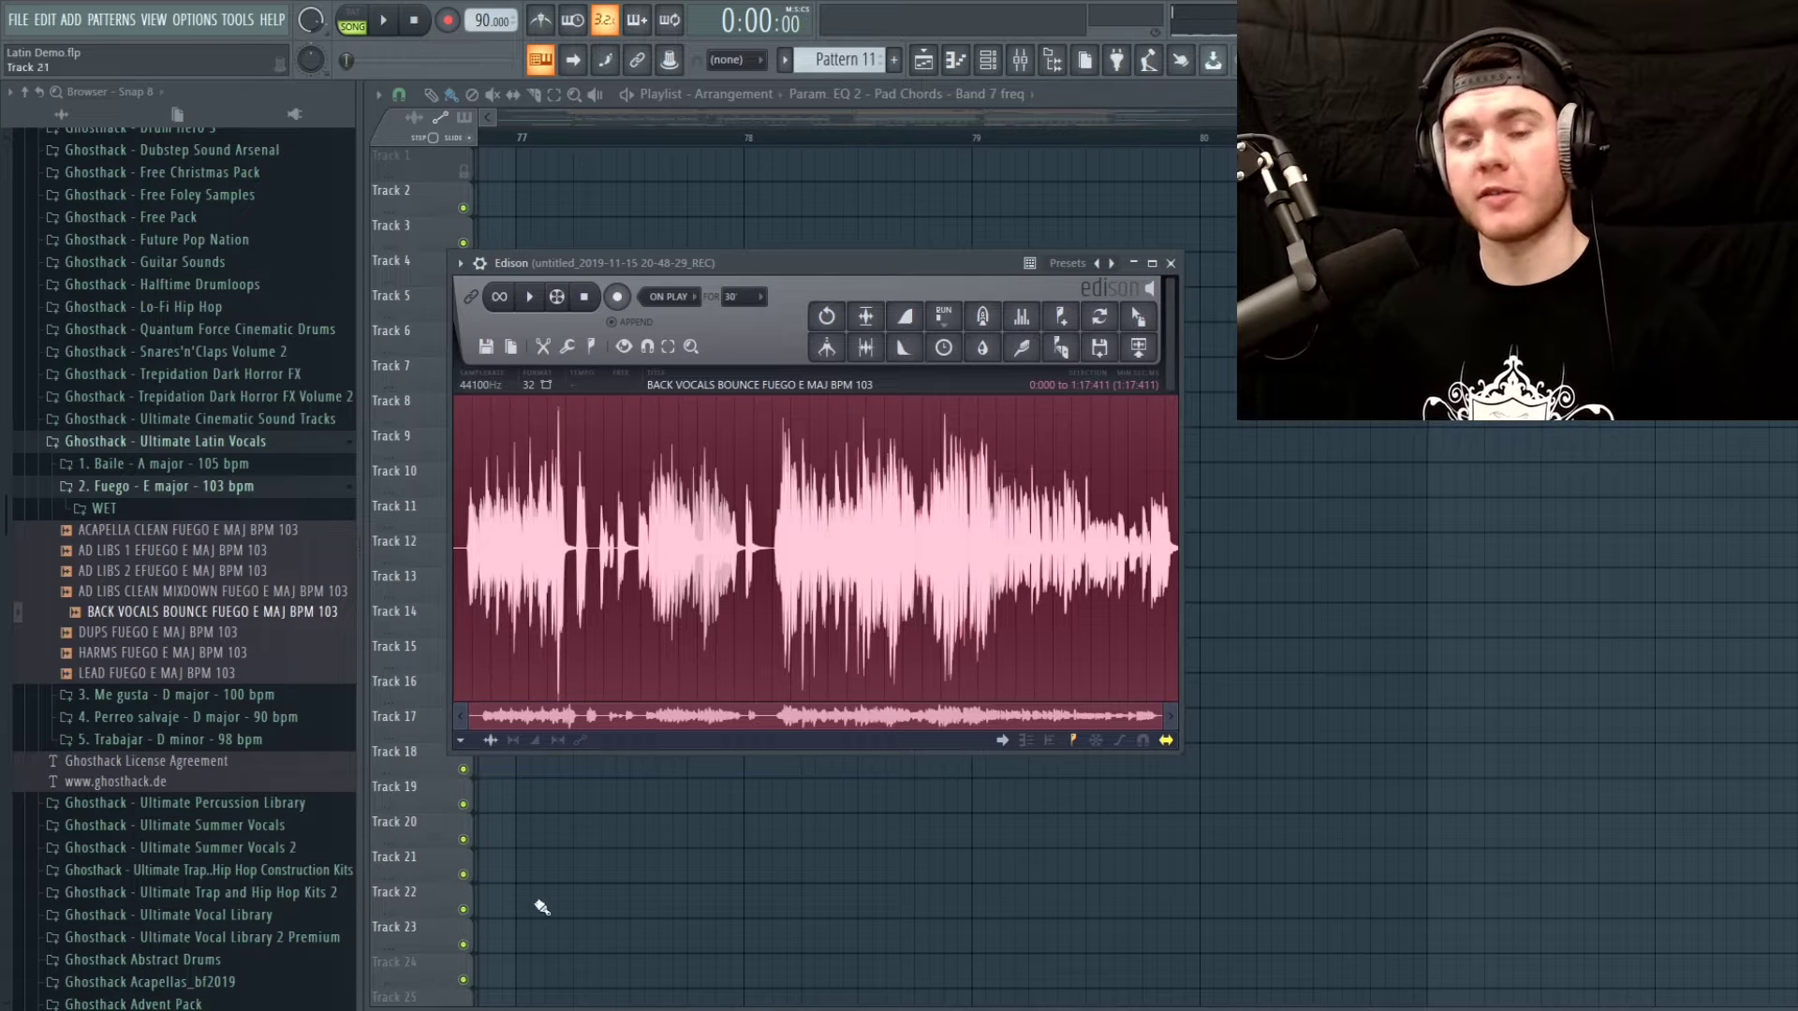
pyautogui.moveTo(226, 544); pyautogui.dragTo(777, 580)
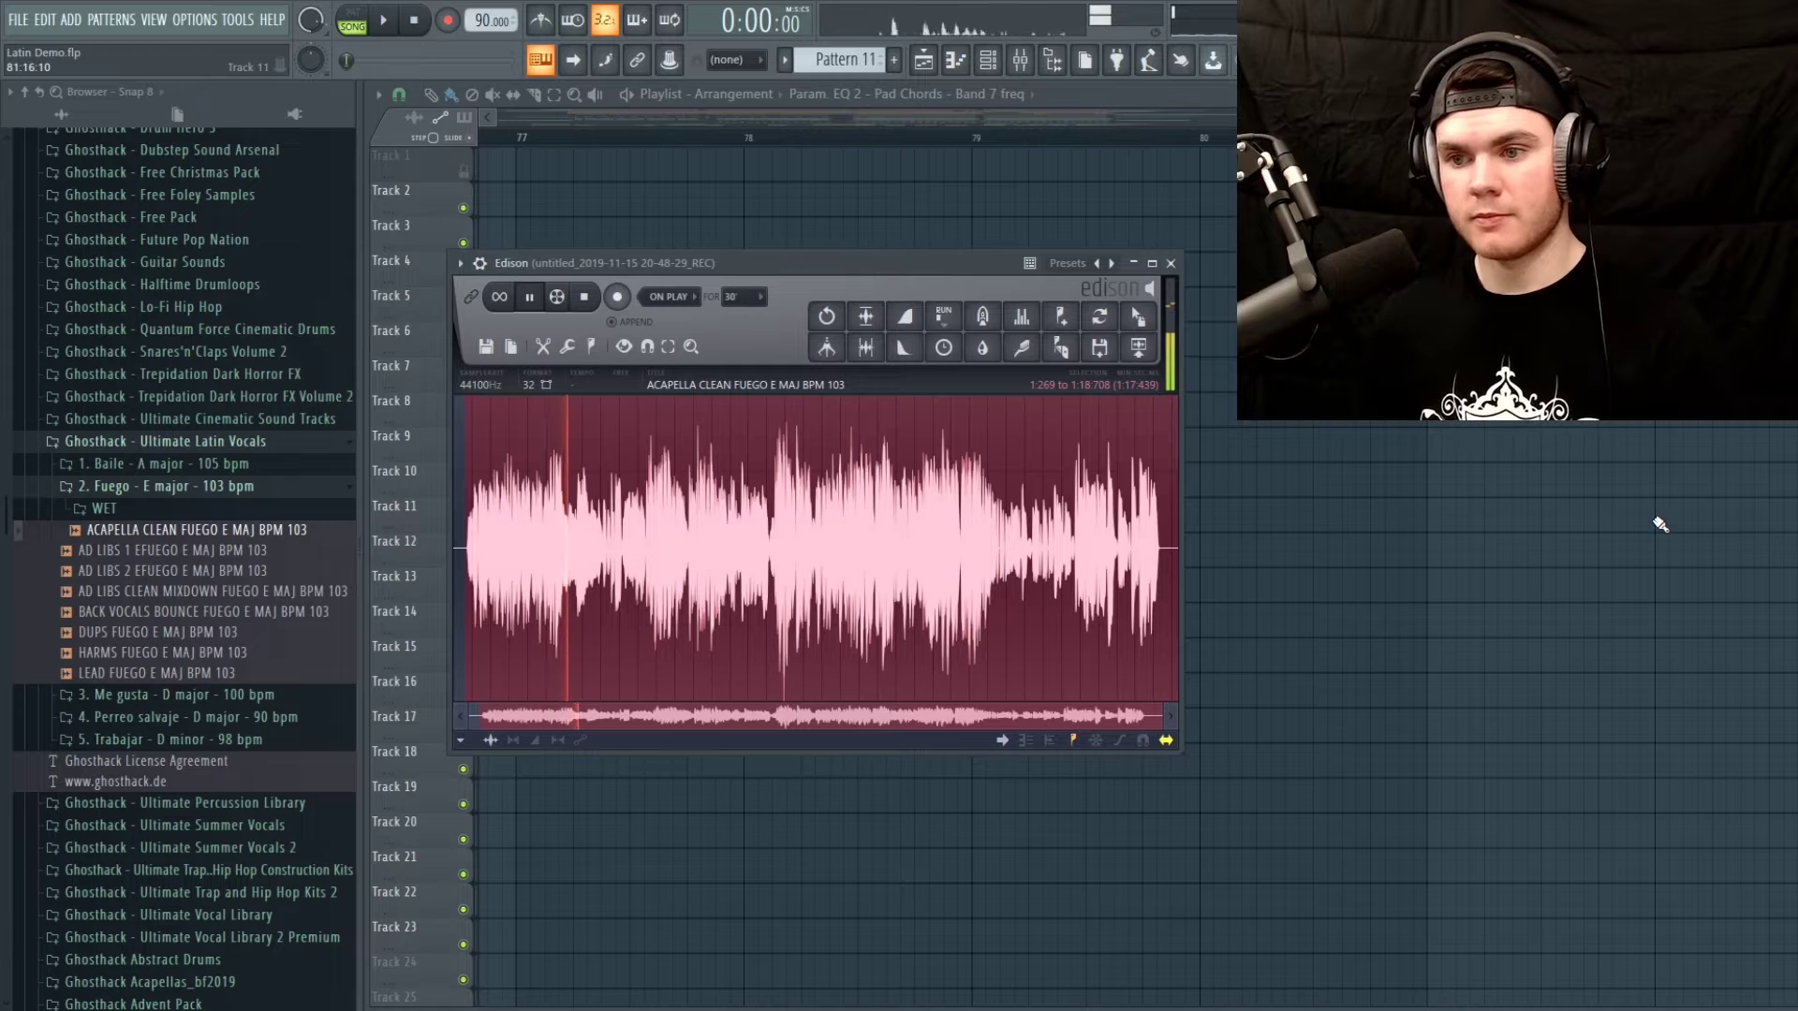
# Open the "3. Me gusta - D major - 100 bpm" folder and audition ACAPELLA CLEAN ME GUSTA in Edison
pyautogui.click(150, 695)
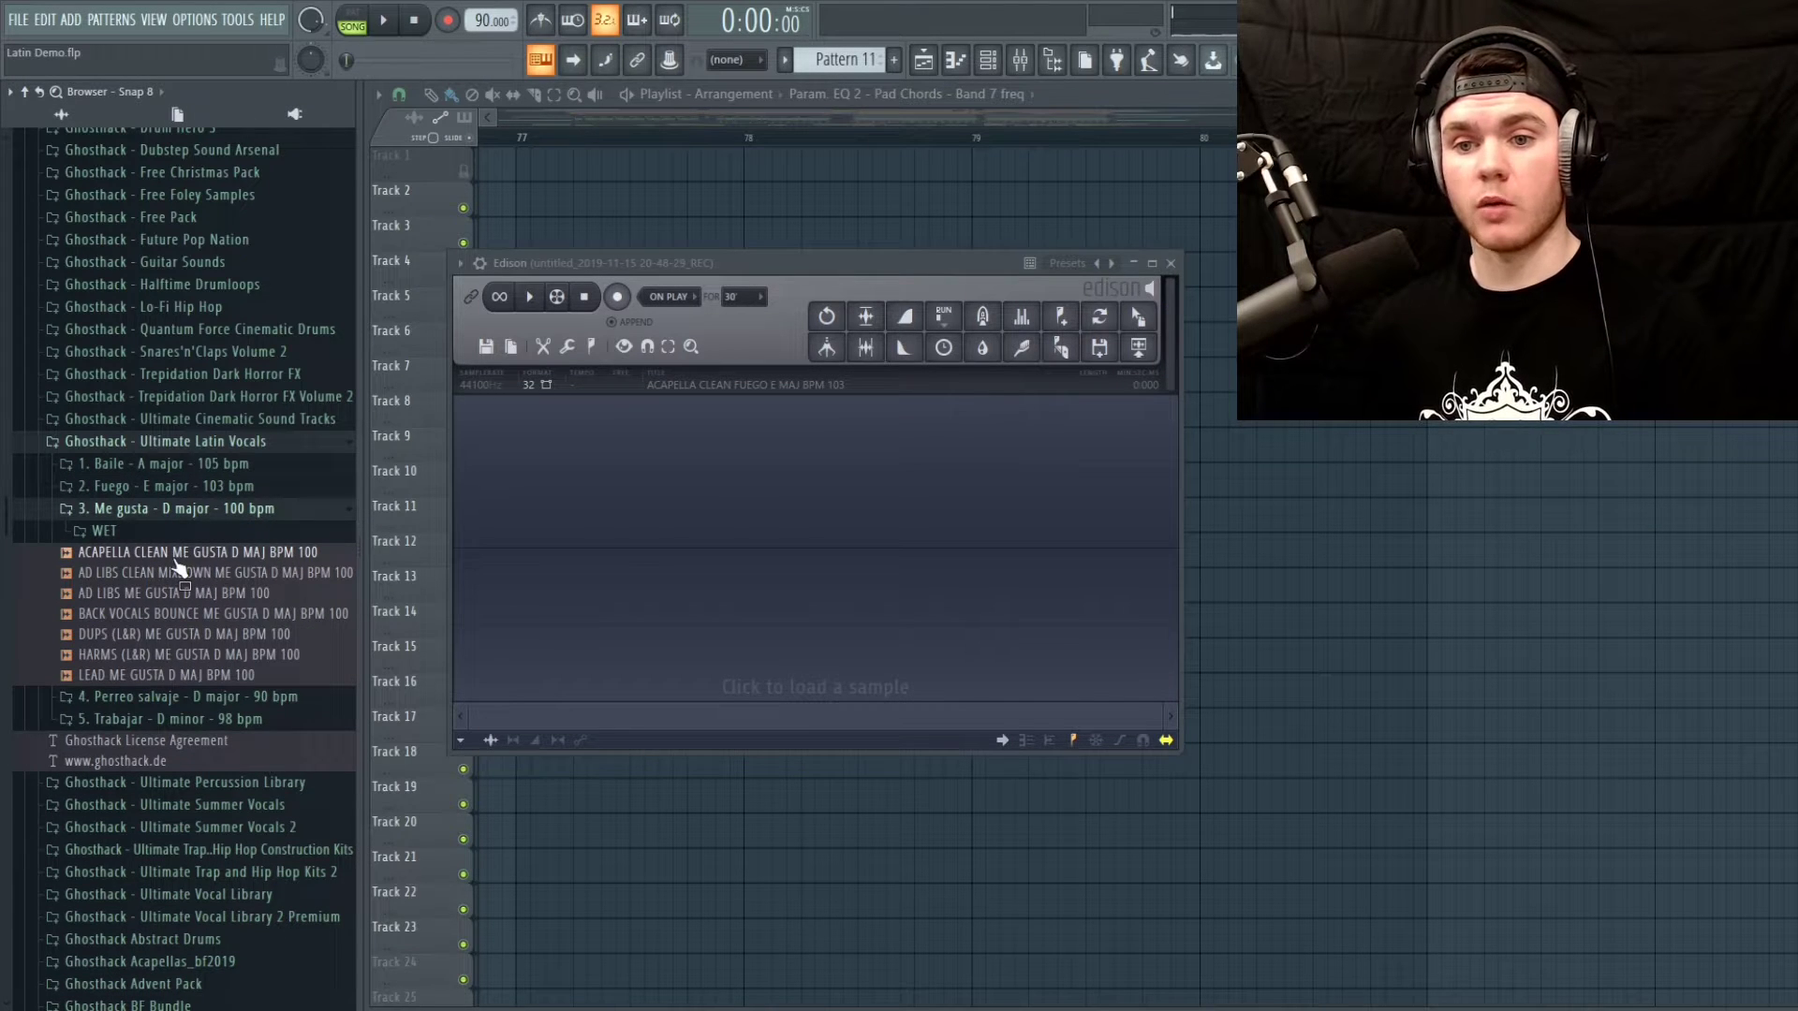
pyautogui.moveTo(178, 568); pyautogui.dragTo(1030, 561)
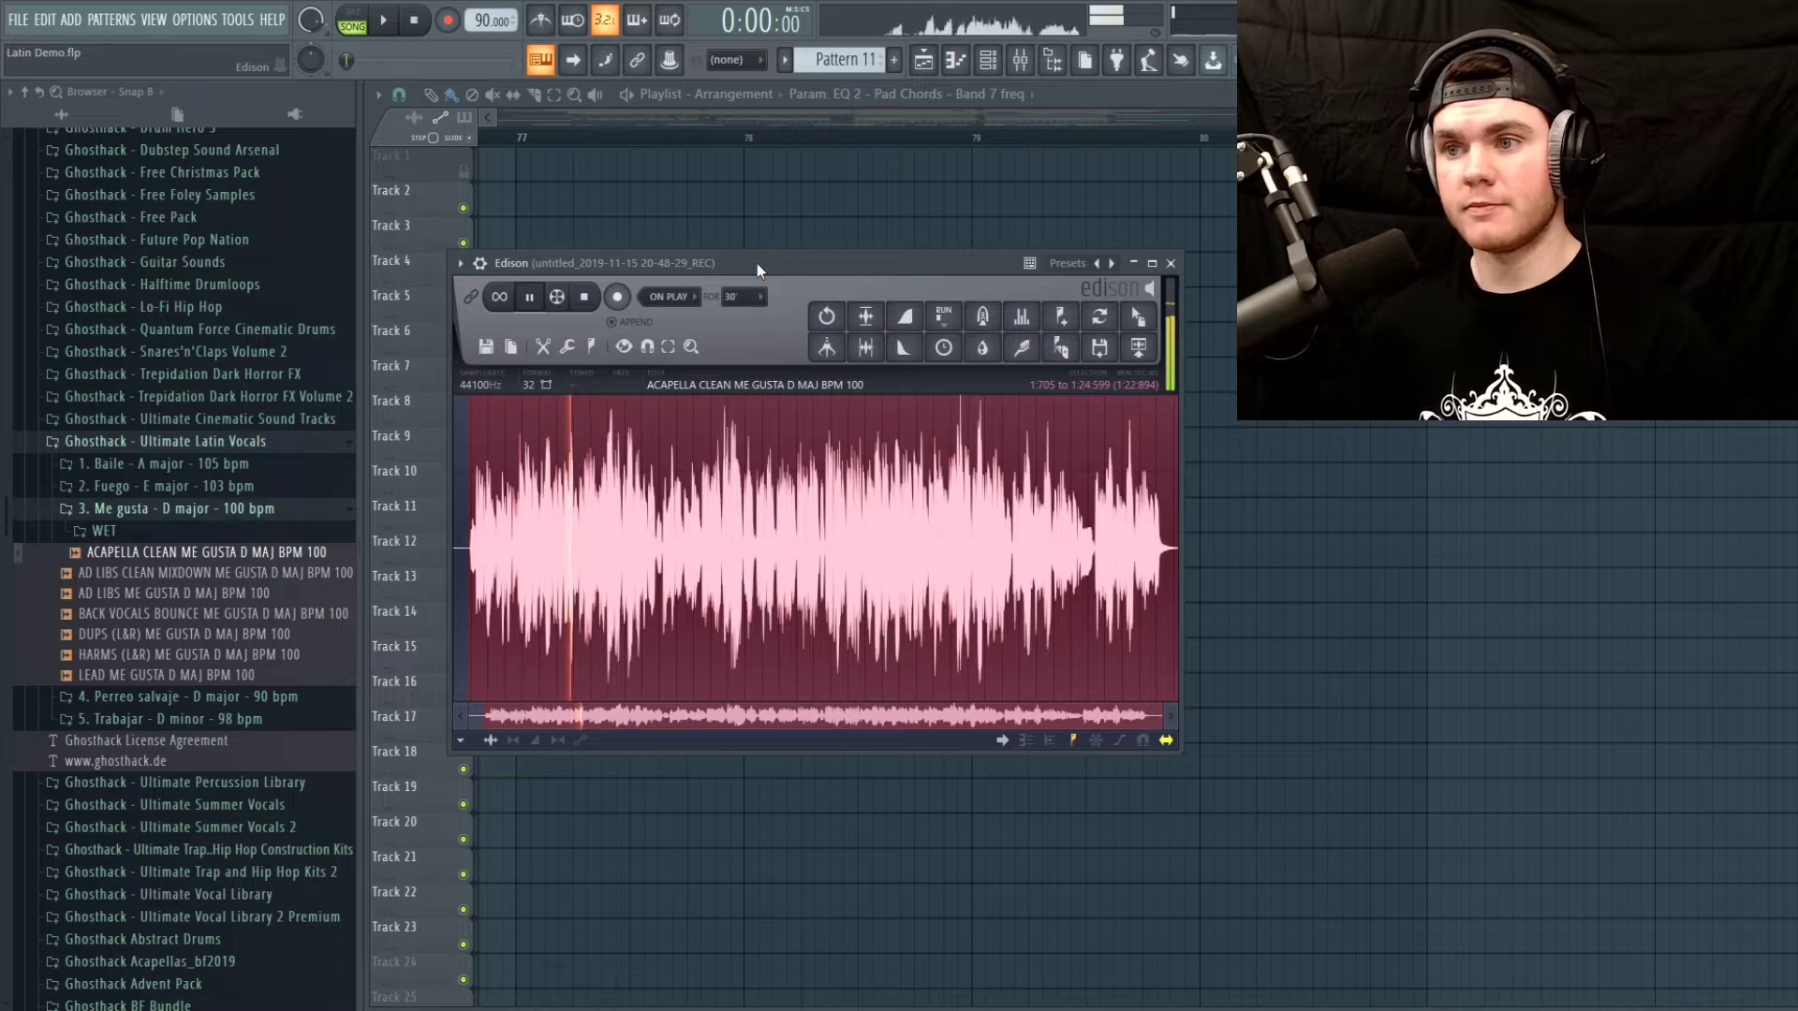
pyautogui.click(587, 297)
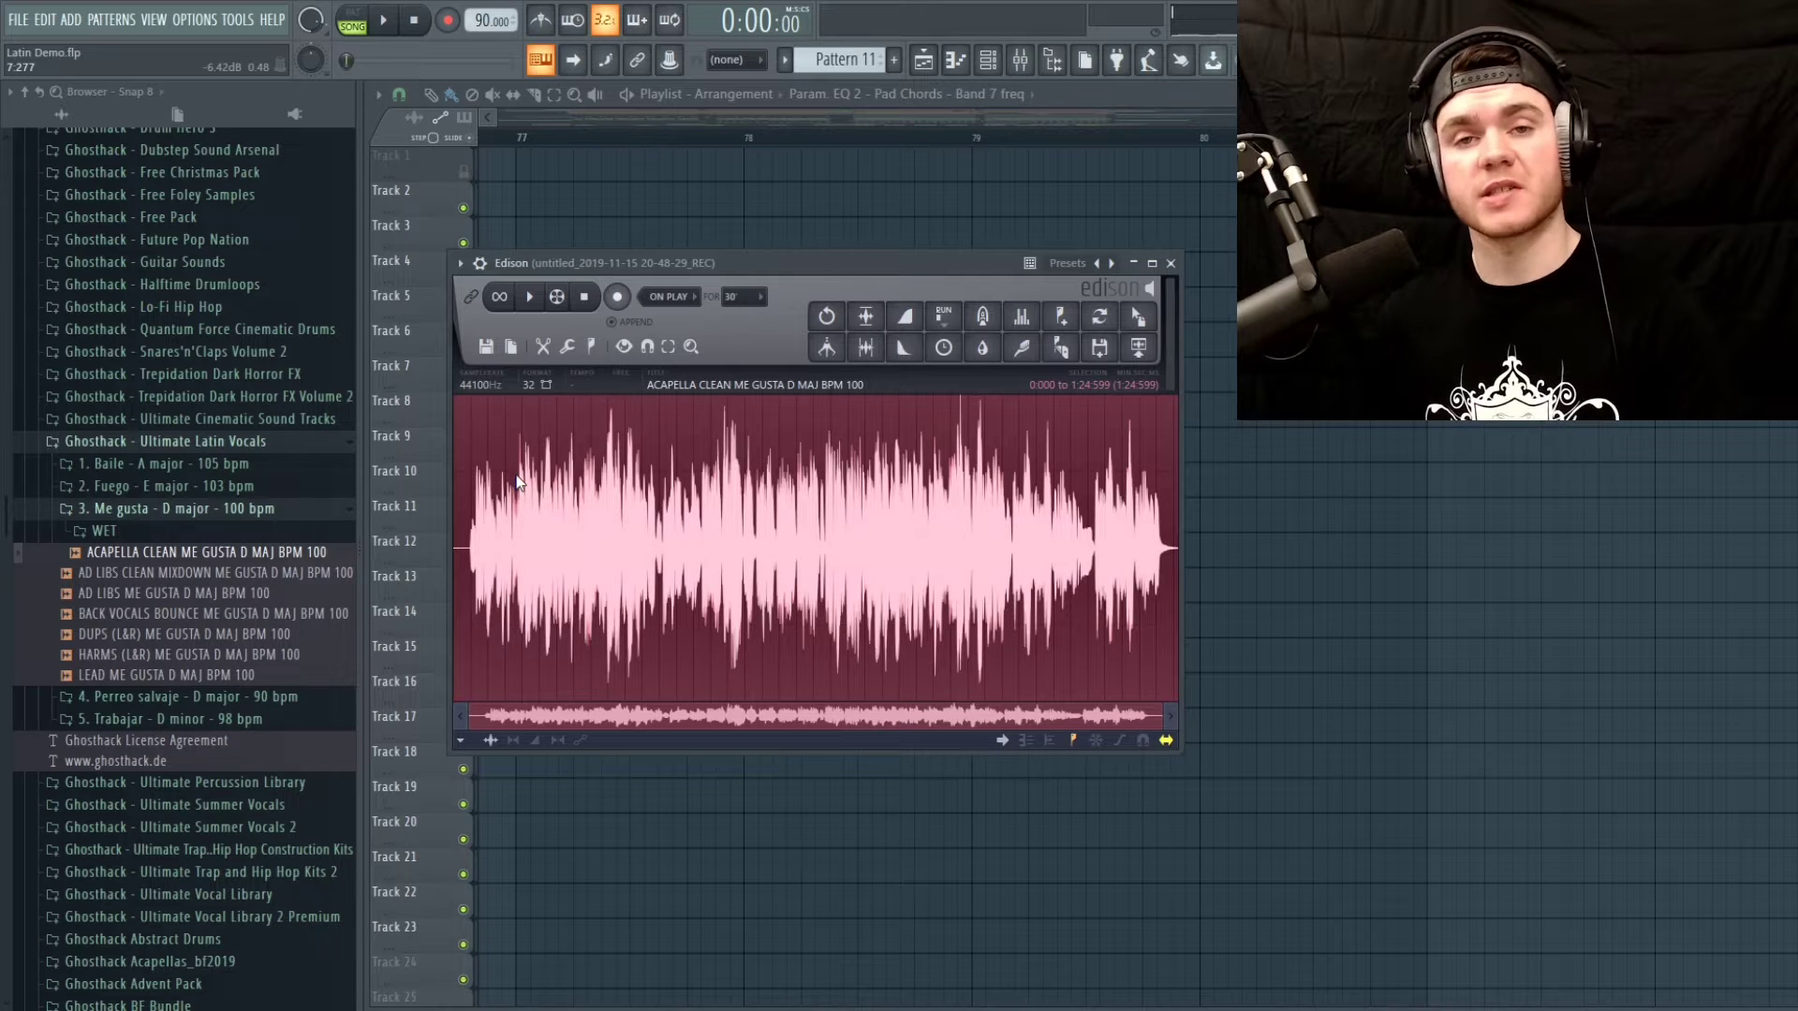
# Load ACAPELLA CLEAN TRABAJAR from the "5. Trabajar" folder into Edison and check the stems inside the "4. Perreo salvaje" folder
pyautogui.moveTo(517, 483); pyautogui.dragTo(161, 535)
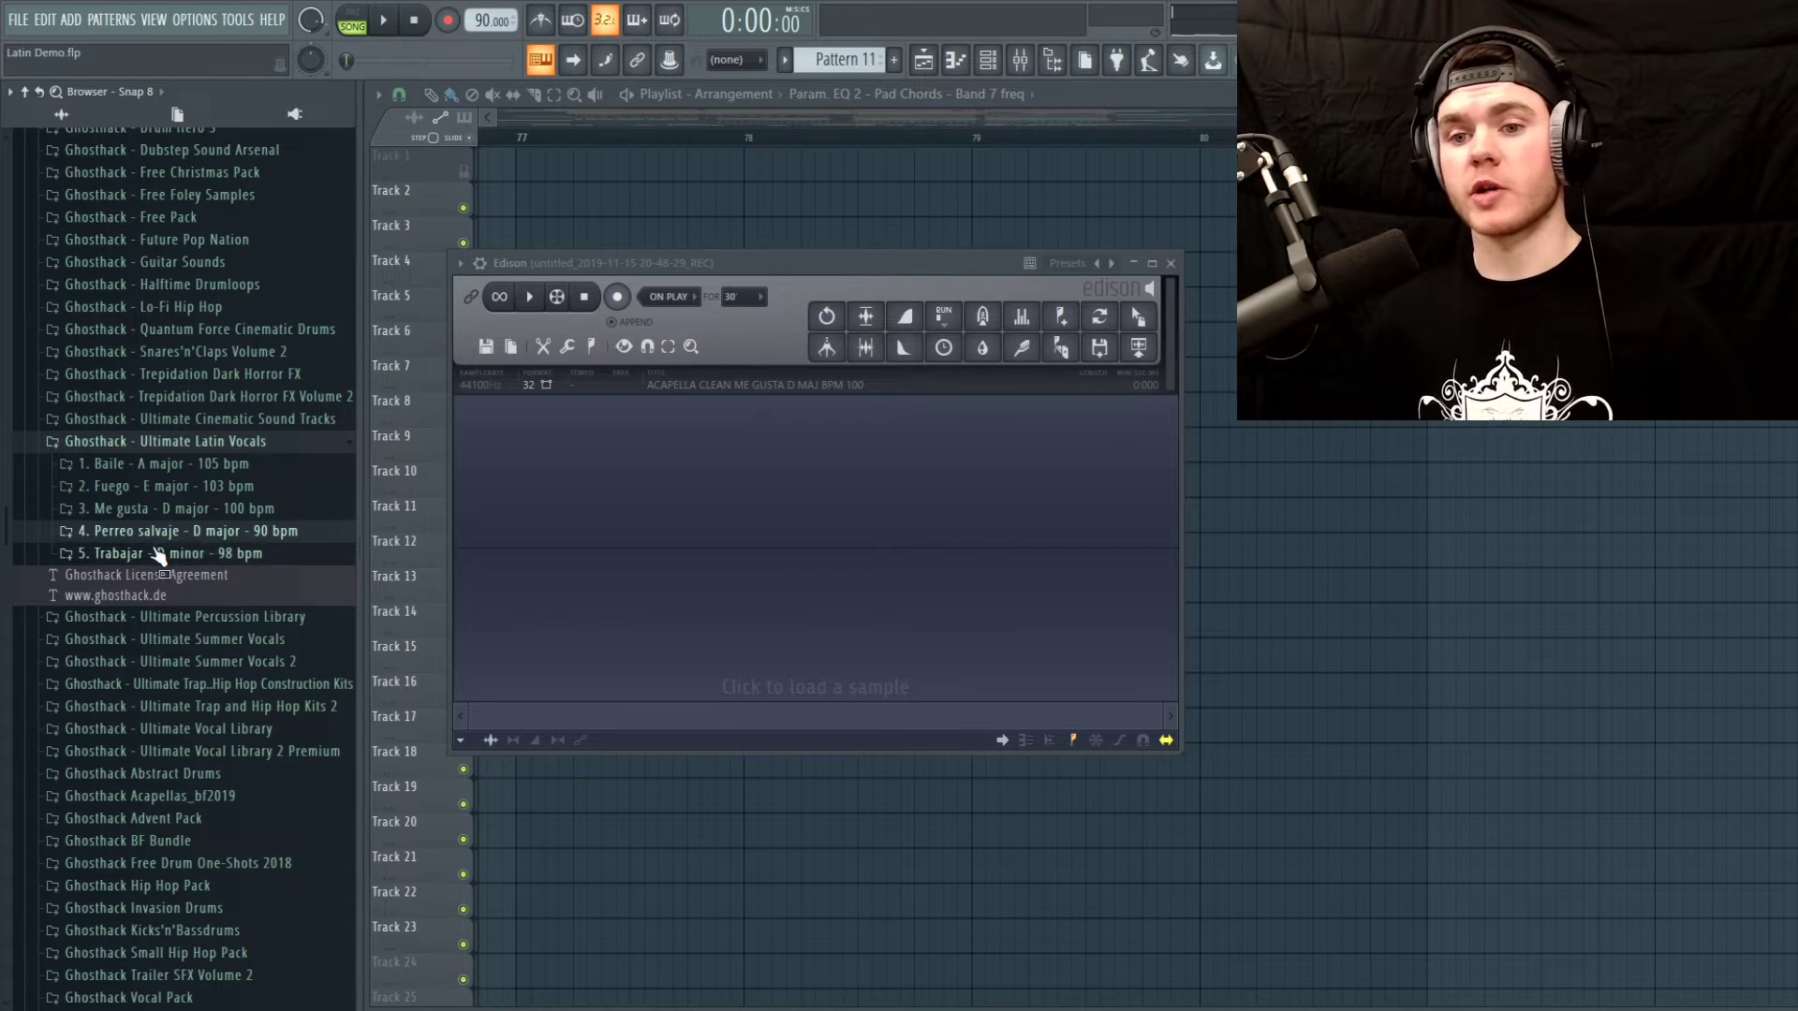
pyautogui.moveTo(159, 555); pyautogui.dragTo(160, 554)
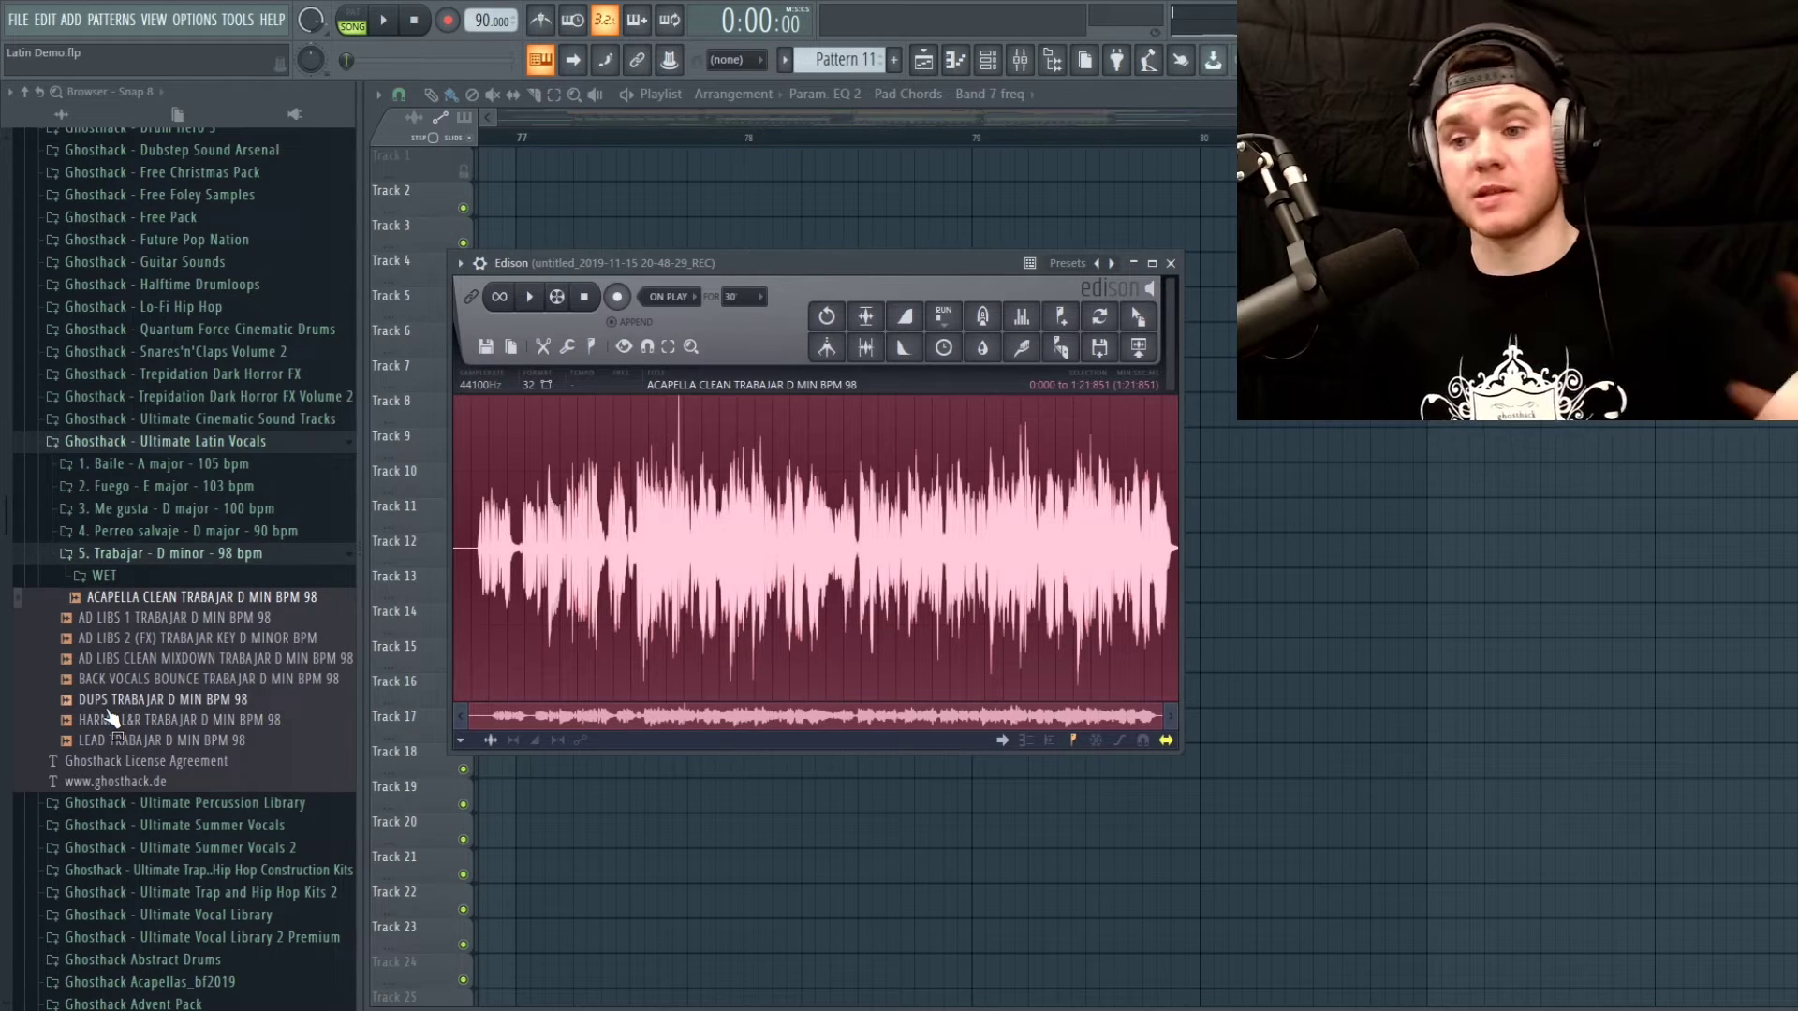
pyautogui.click(187, 532)
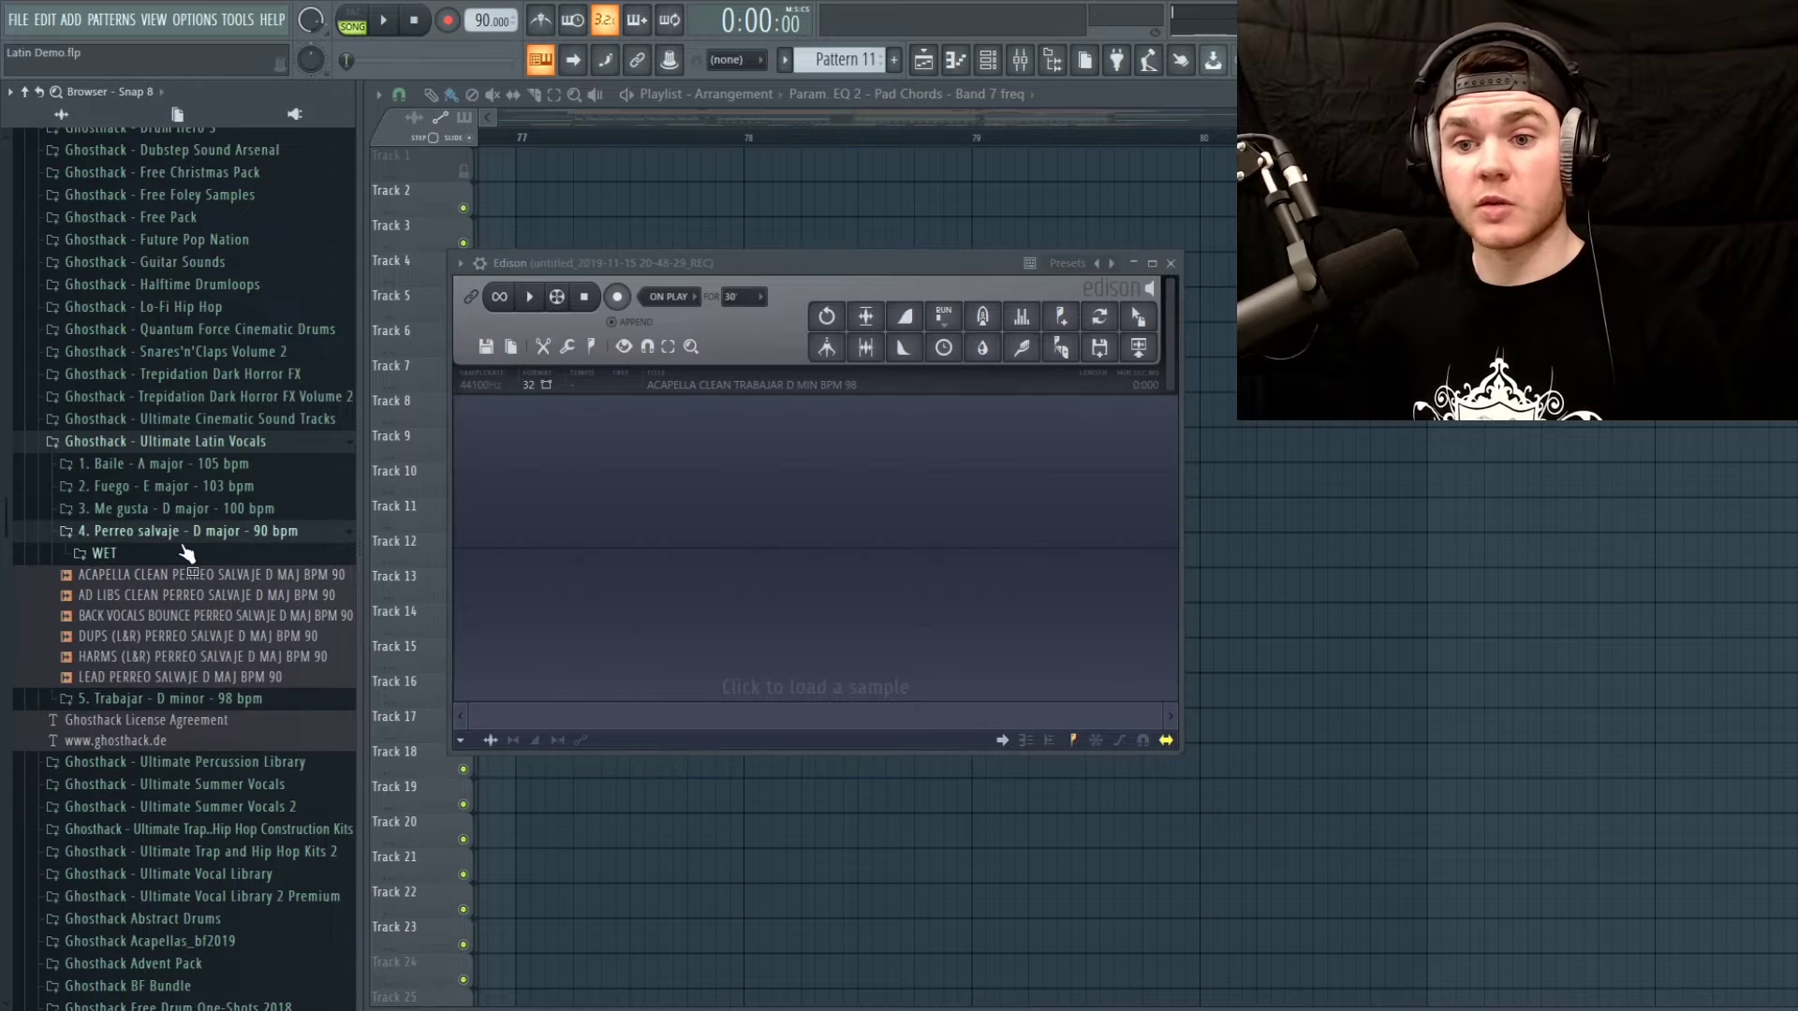
pyautogui.click(187, 534)
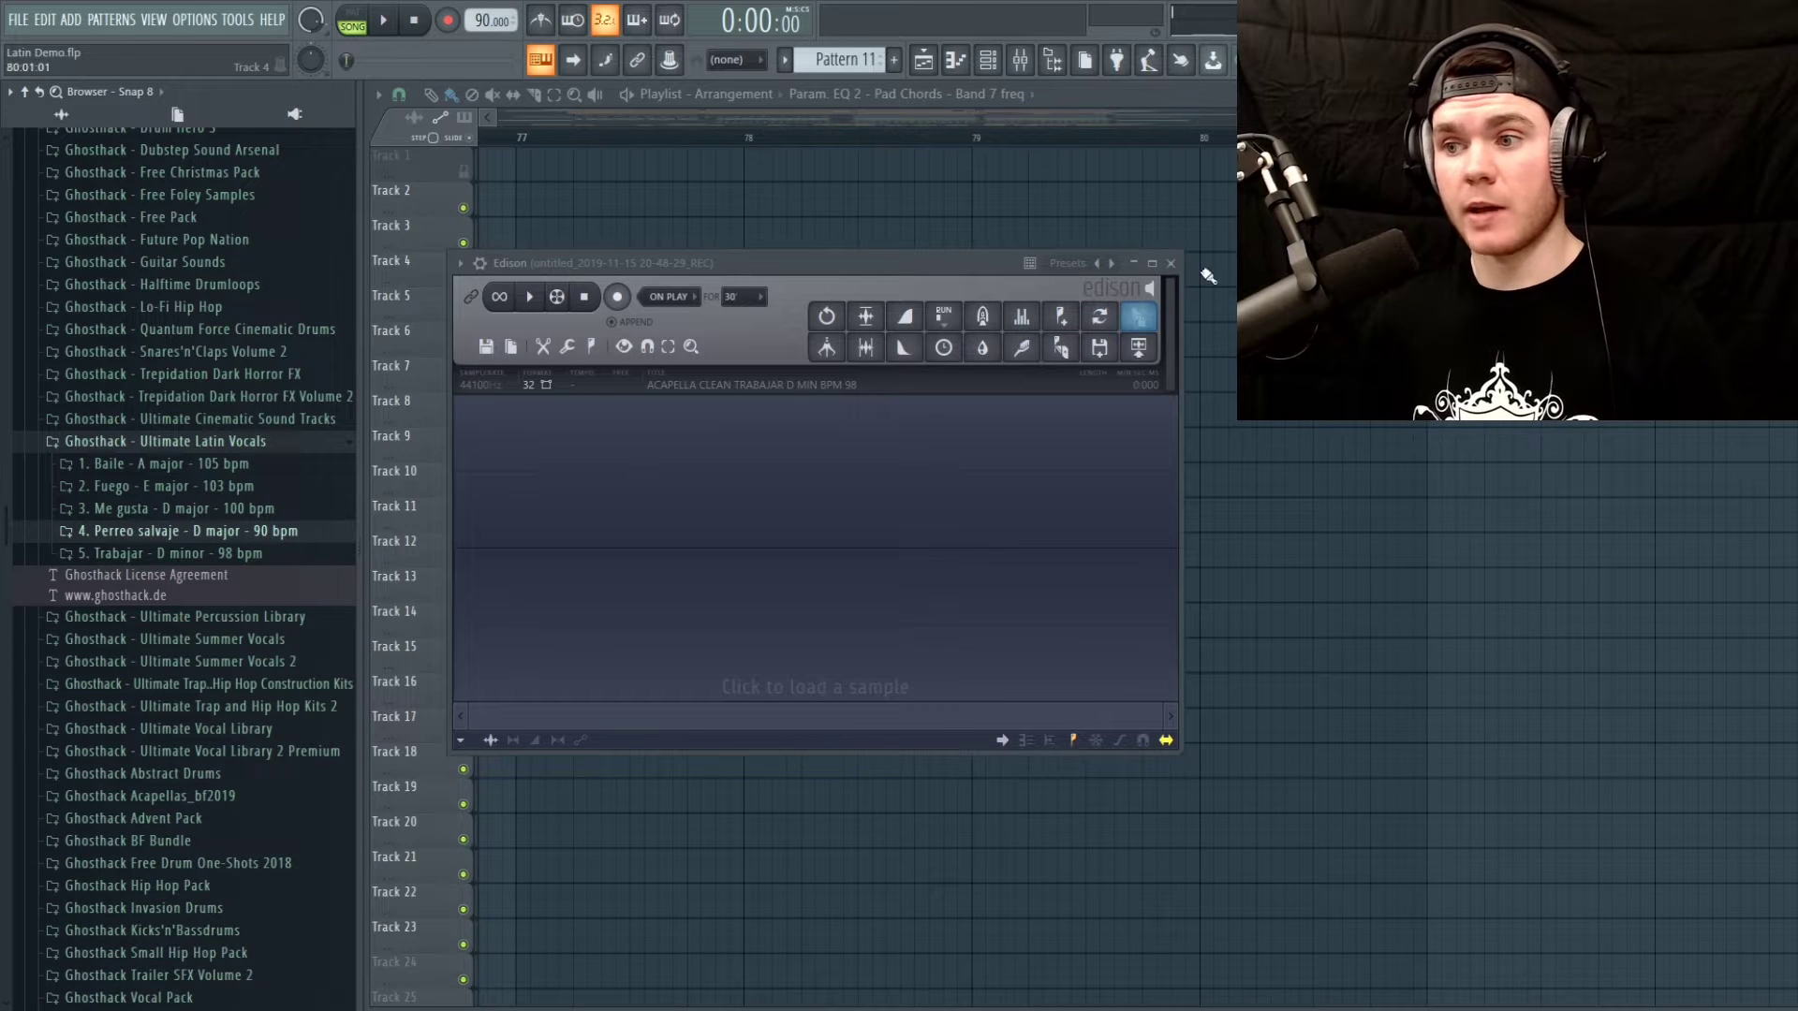
# Close Edison and browse along the song's arrangement in the Playlist
pyautogui.click(1170, 263)
pyautogui.press('F9')
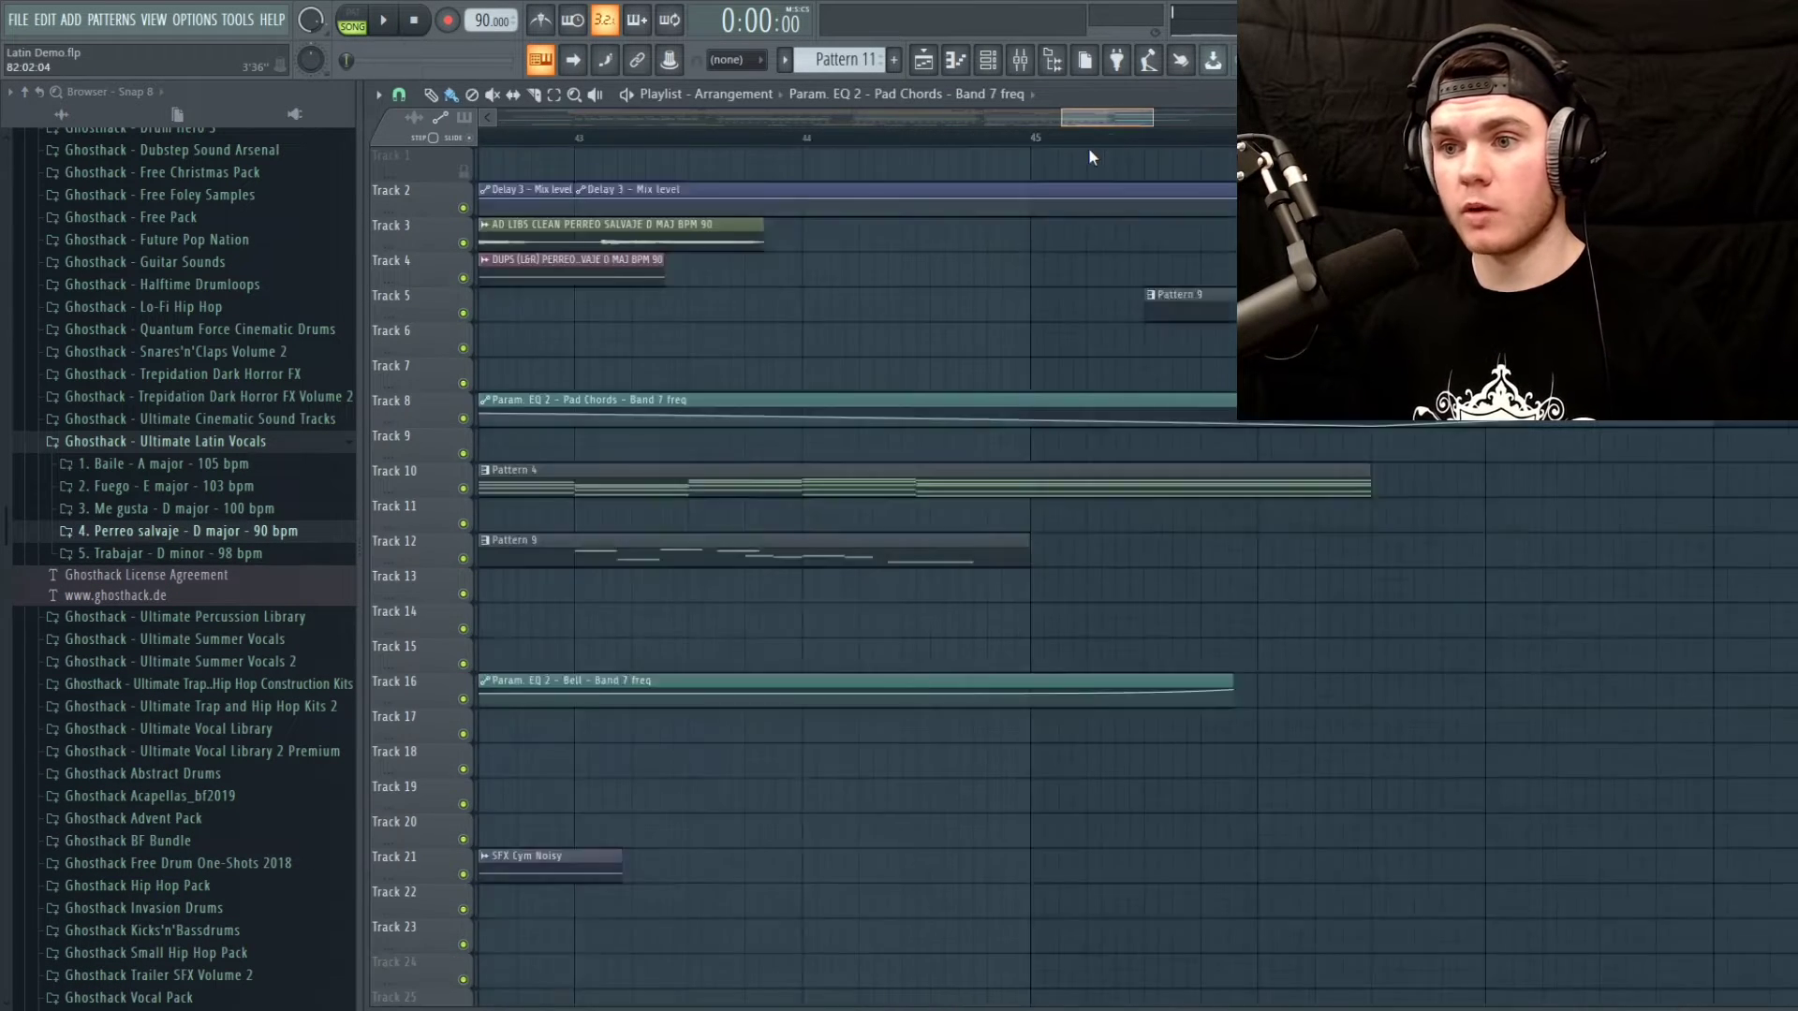
pyautogui.moveTo(843, 117); pyautogui.dragTo(1231, 119)
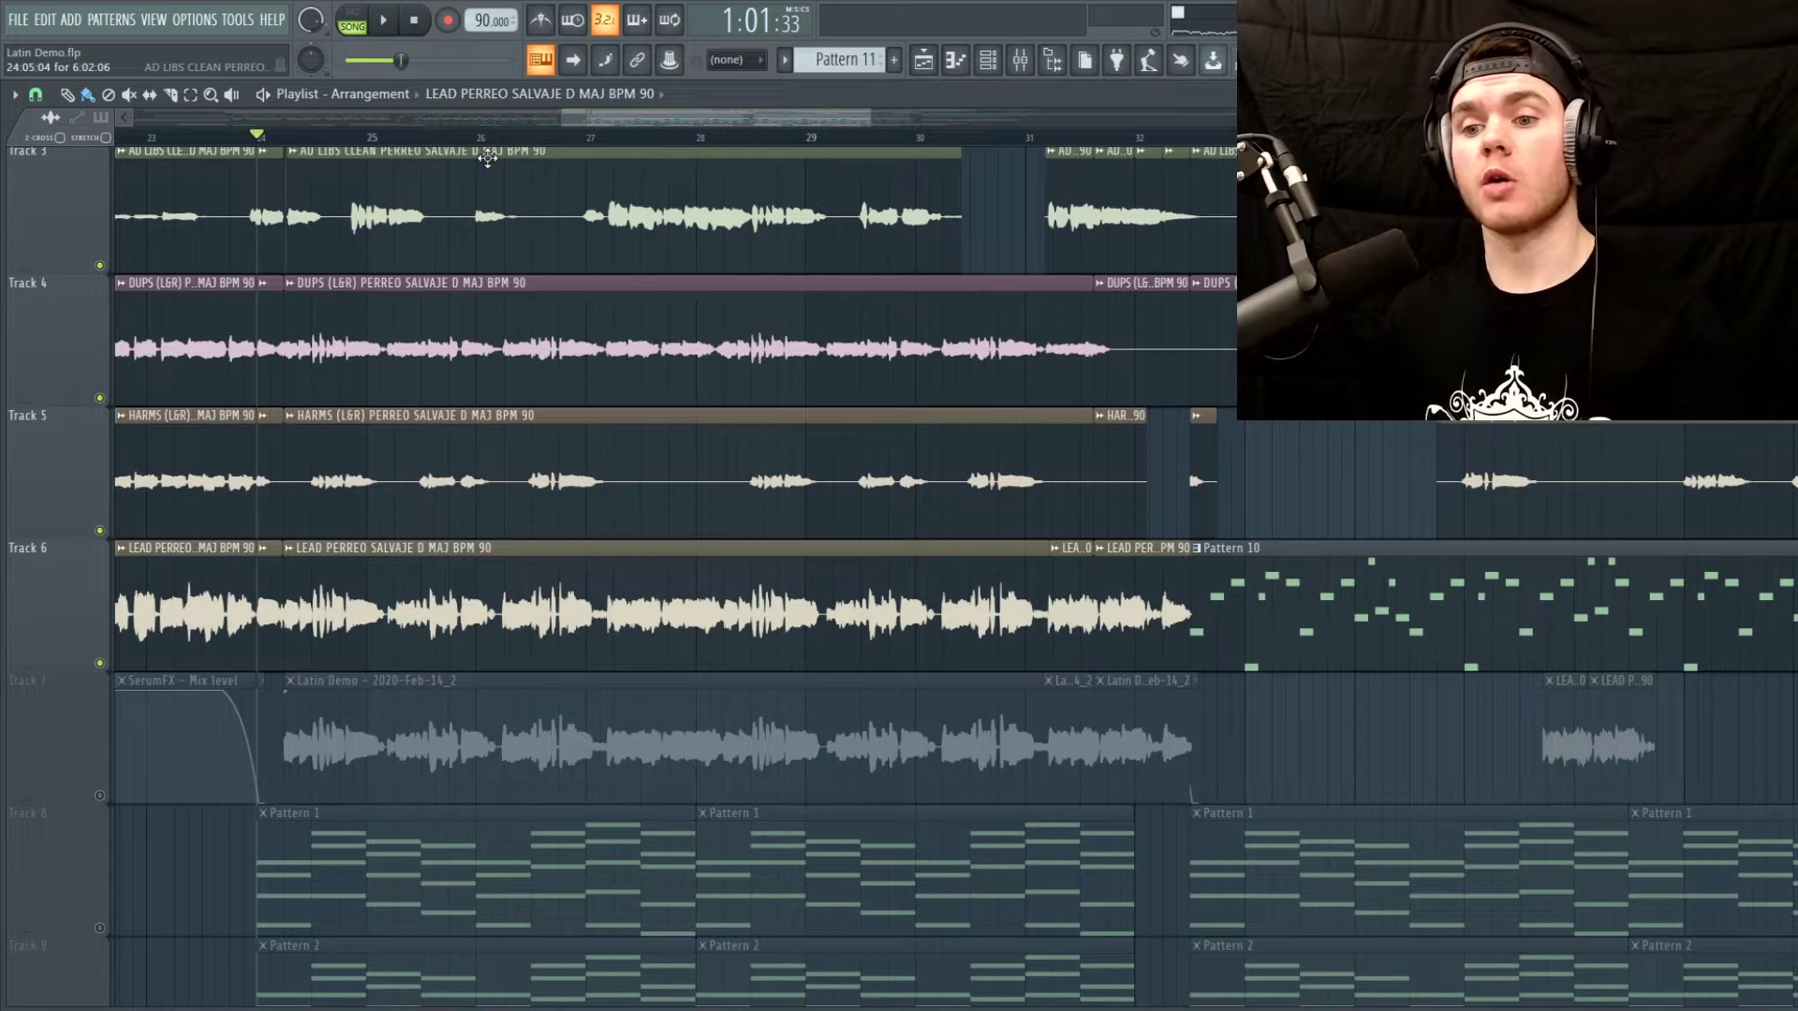
# Solo and play the lead vocal on Track 6 and the harmonies on Track 5, each from bar 24
pyautogui.rightClick(100, 663)
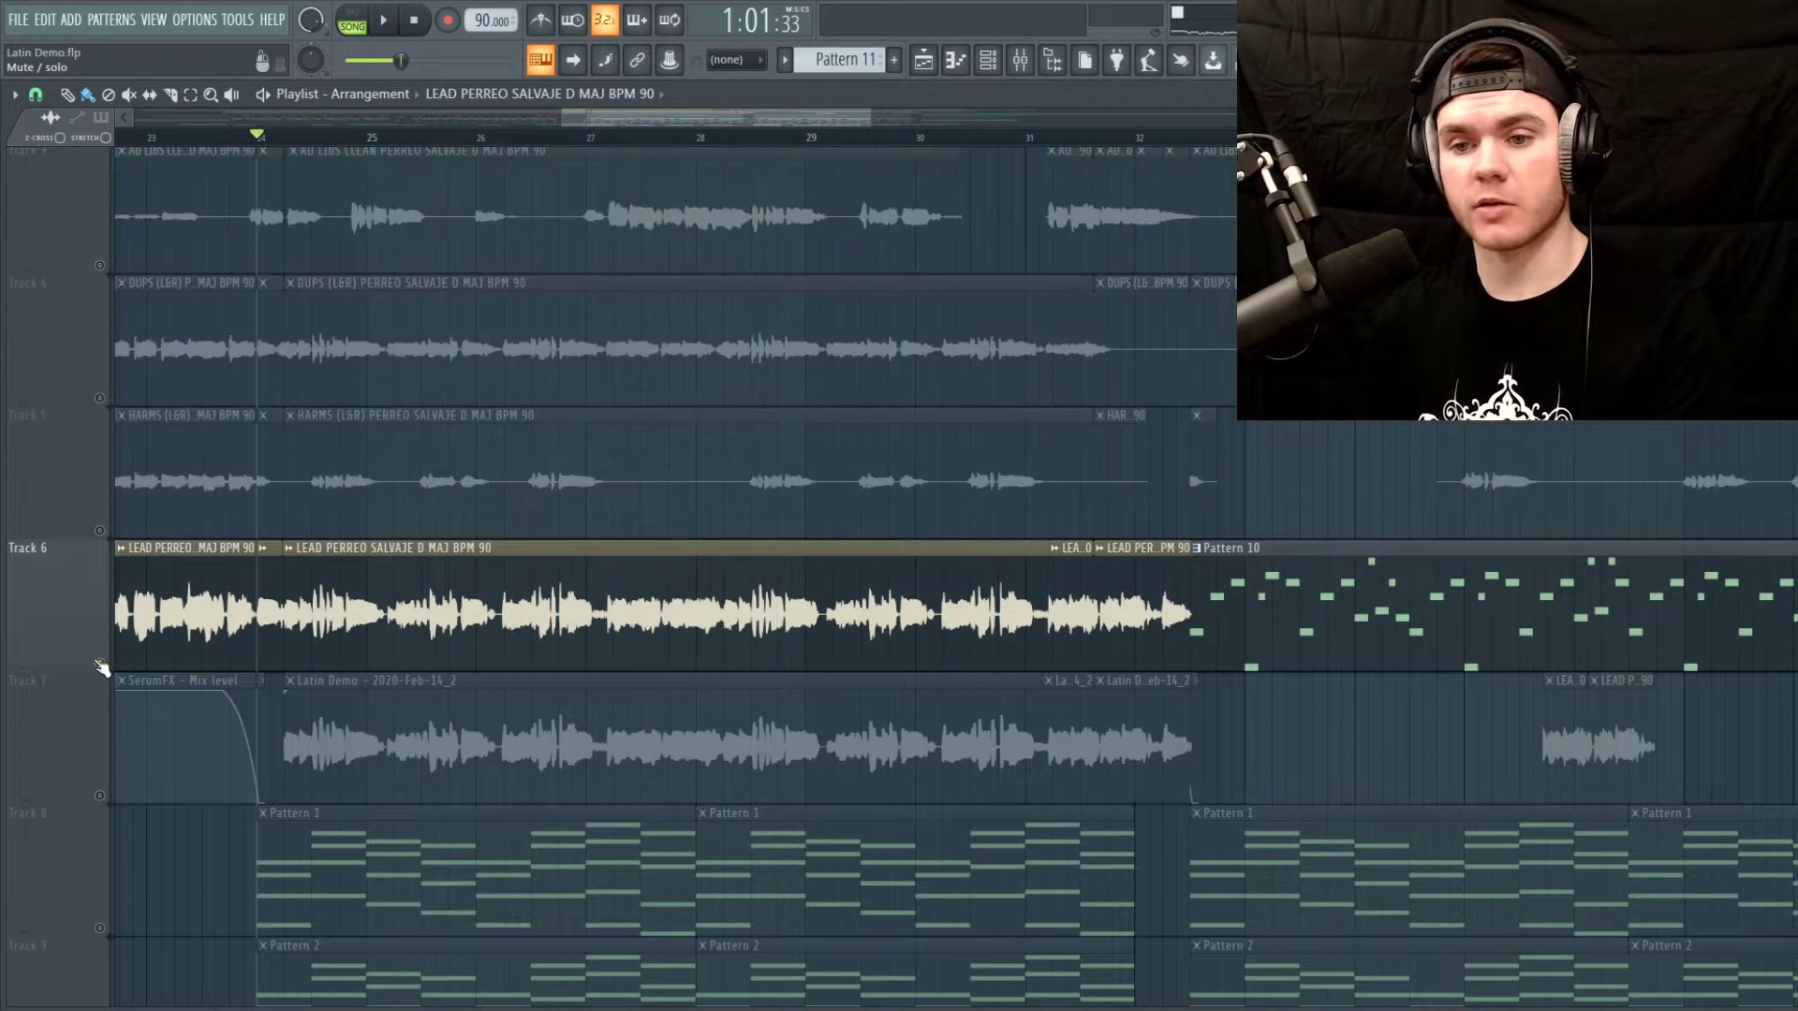
pyautogui.press('space')
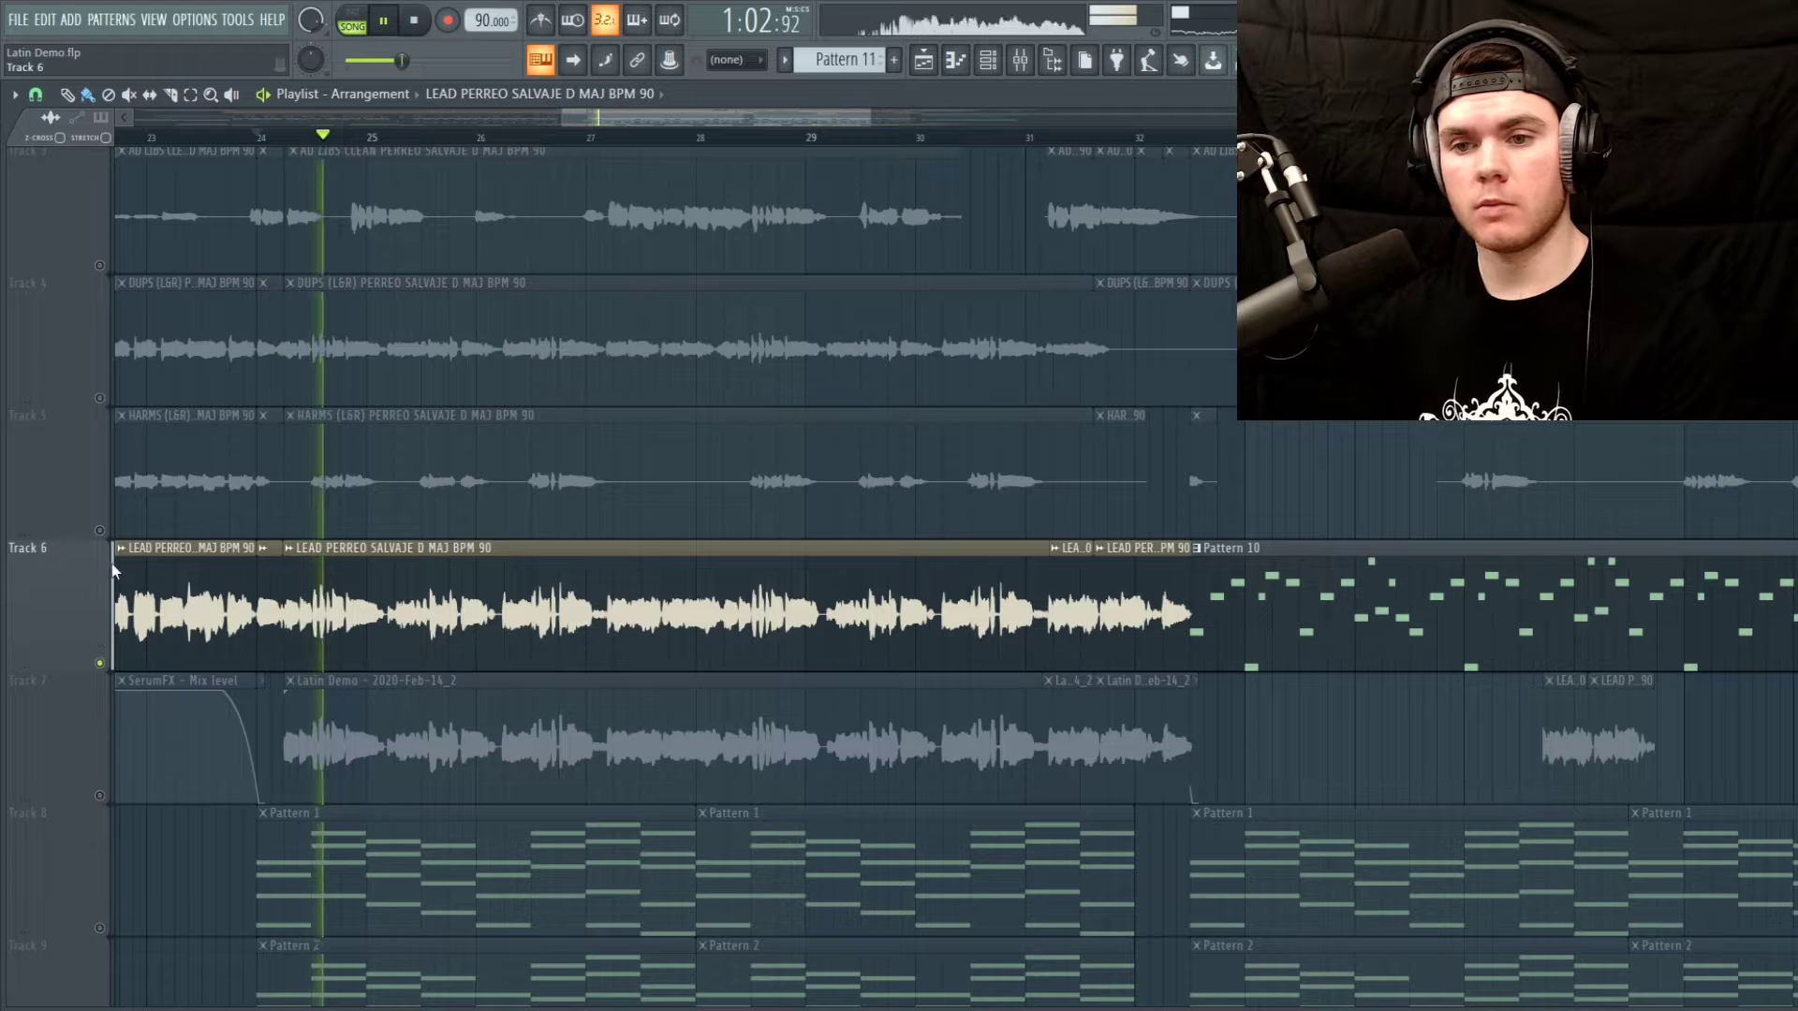
pyautogui.rightClick(100, 530)
pyautogui.press('space')
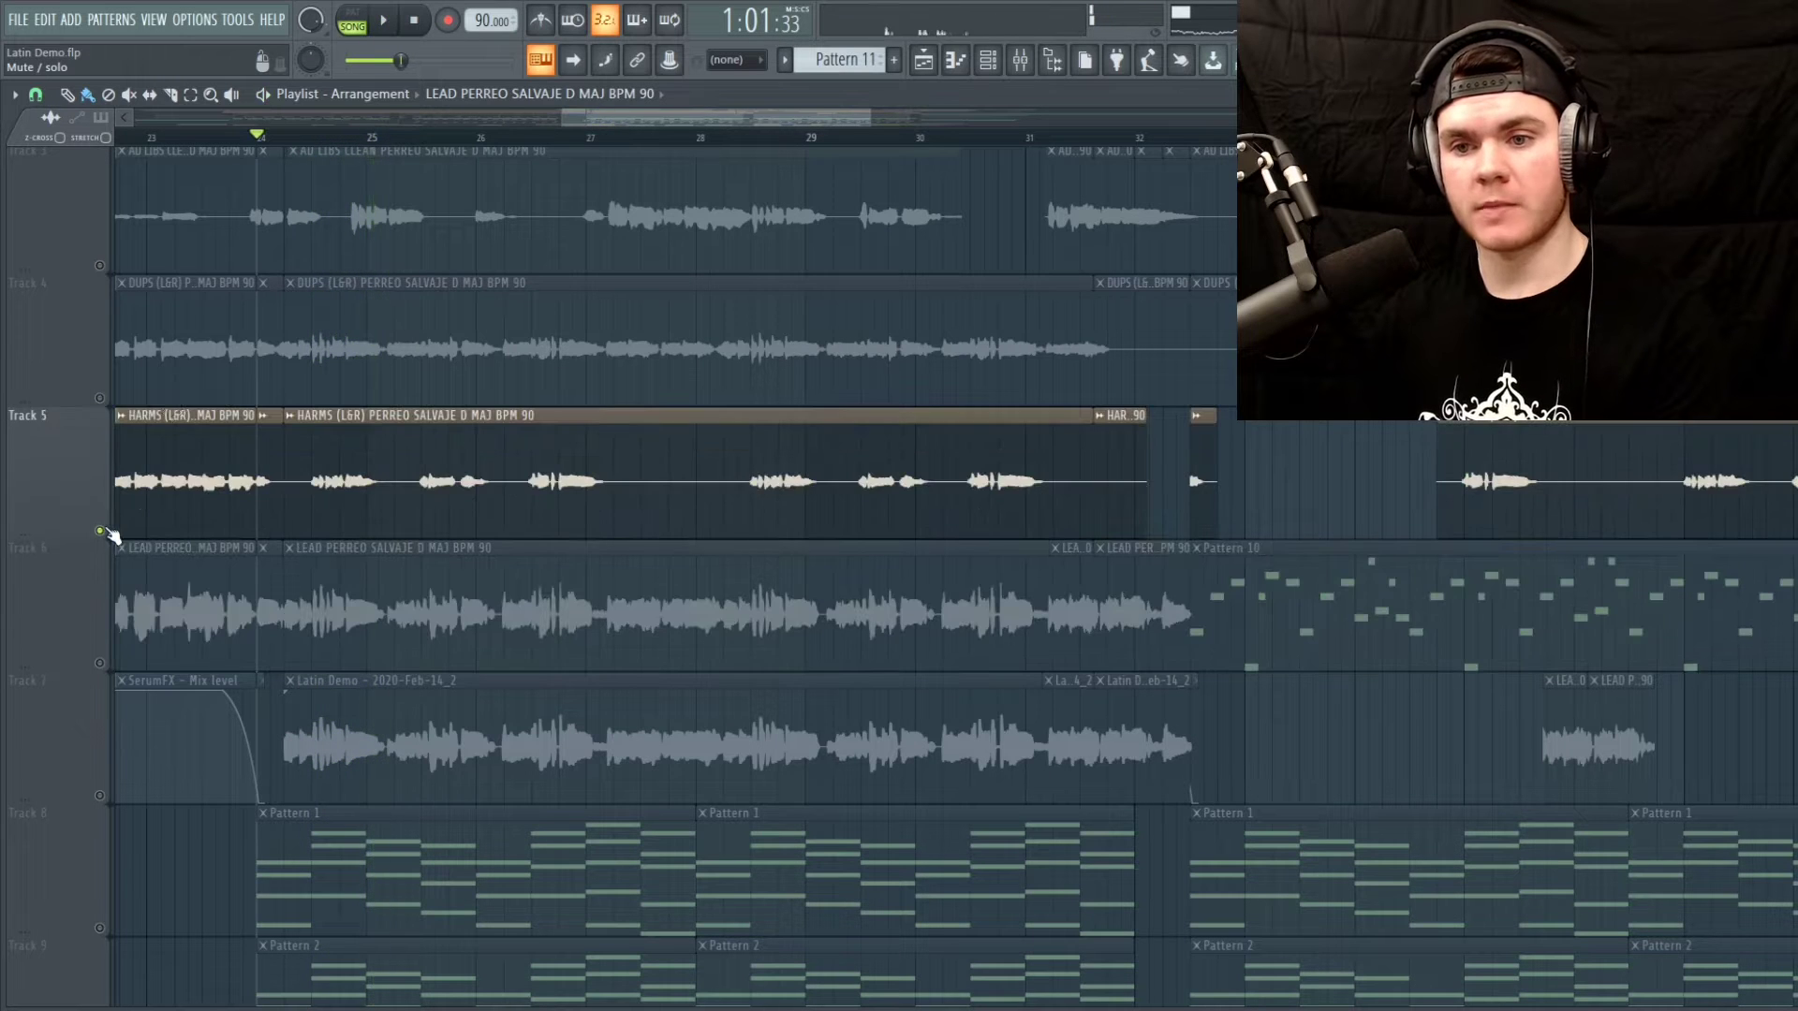
pyautogui.press('space')
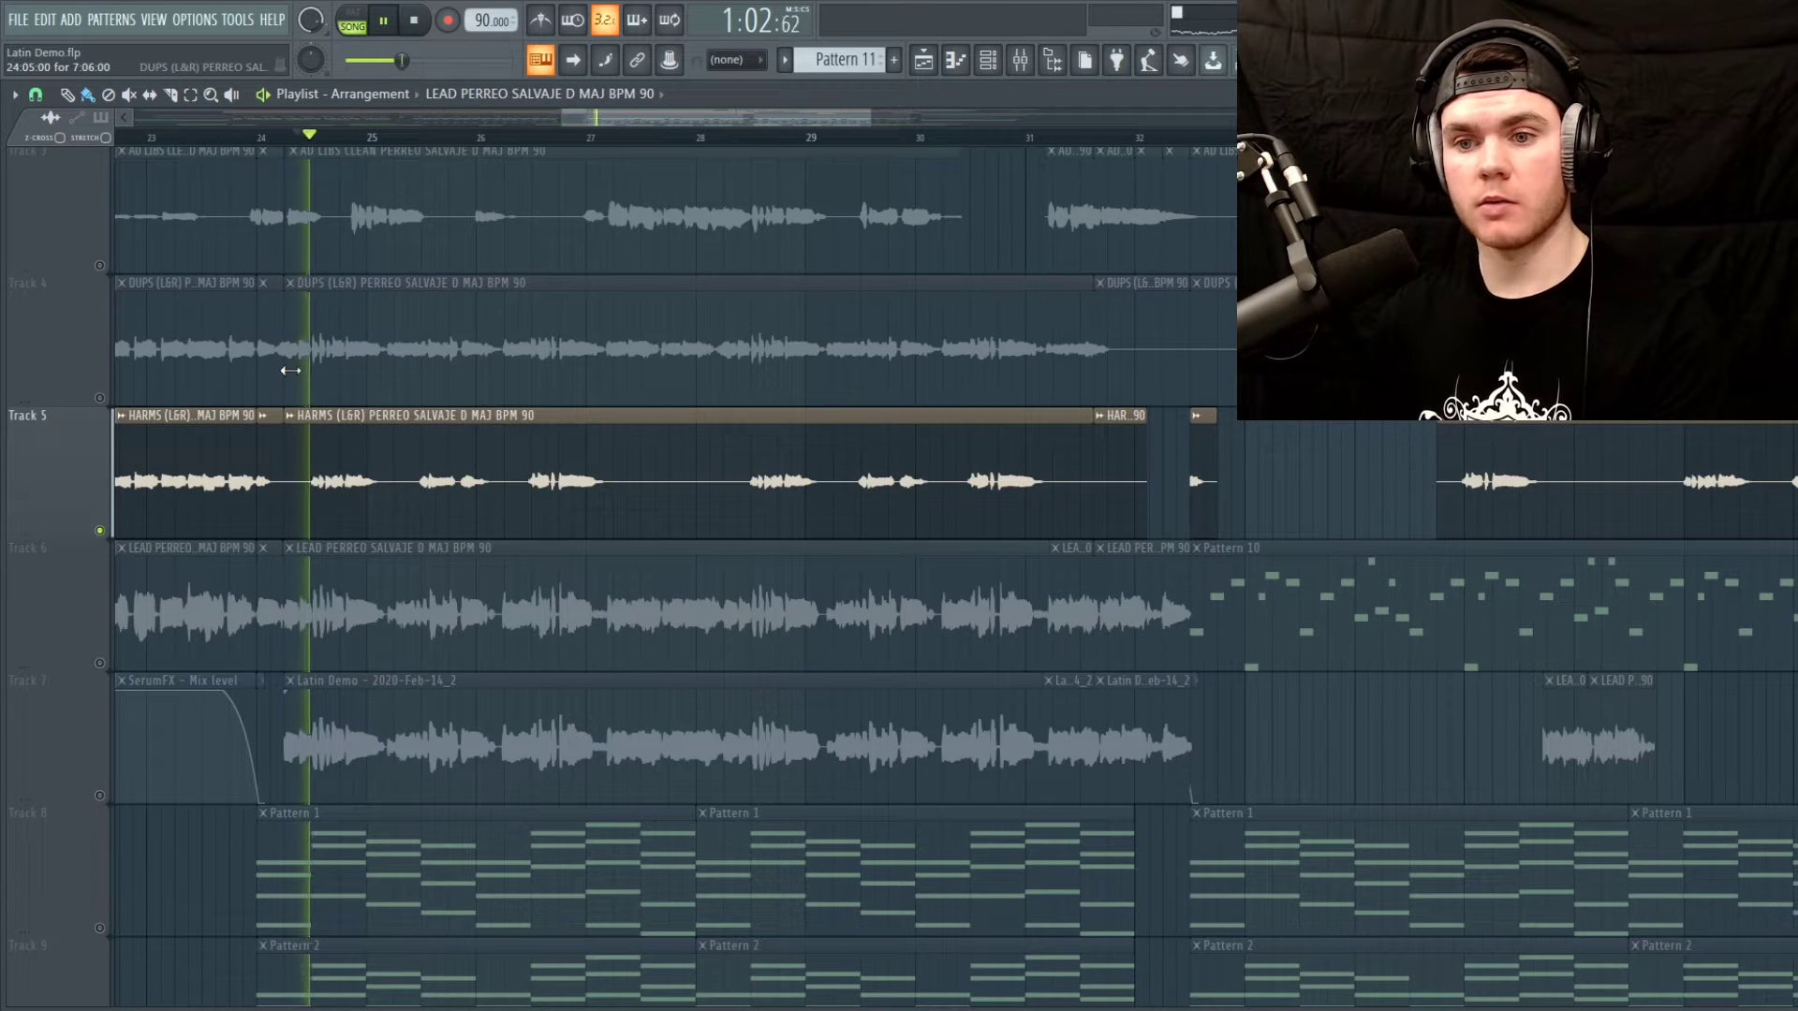
# Solo the vocal doubles on Track 4 and play them from bar 24
pyautogui.rightClick(100, 398)
pyautogui.press('space')
pyautogui.click(272, 137)
pyautogui.moveTo(272, 137); pyautogui.dragTo(255, 133)
pyautogui.press('space')
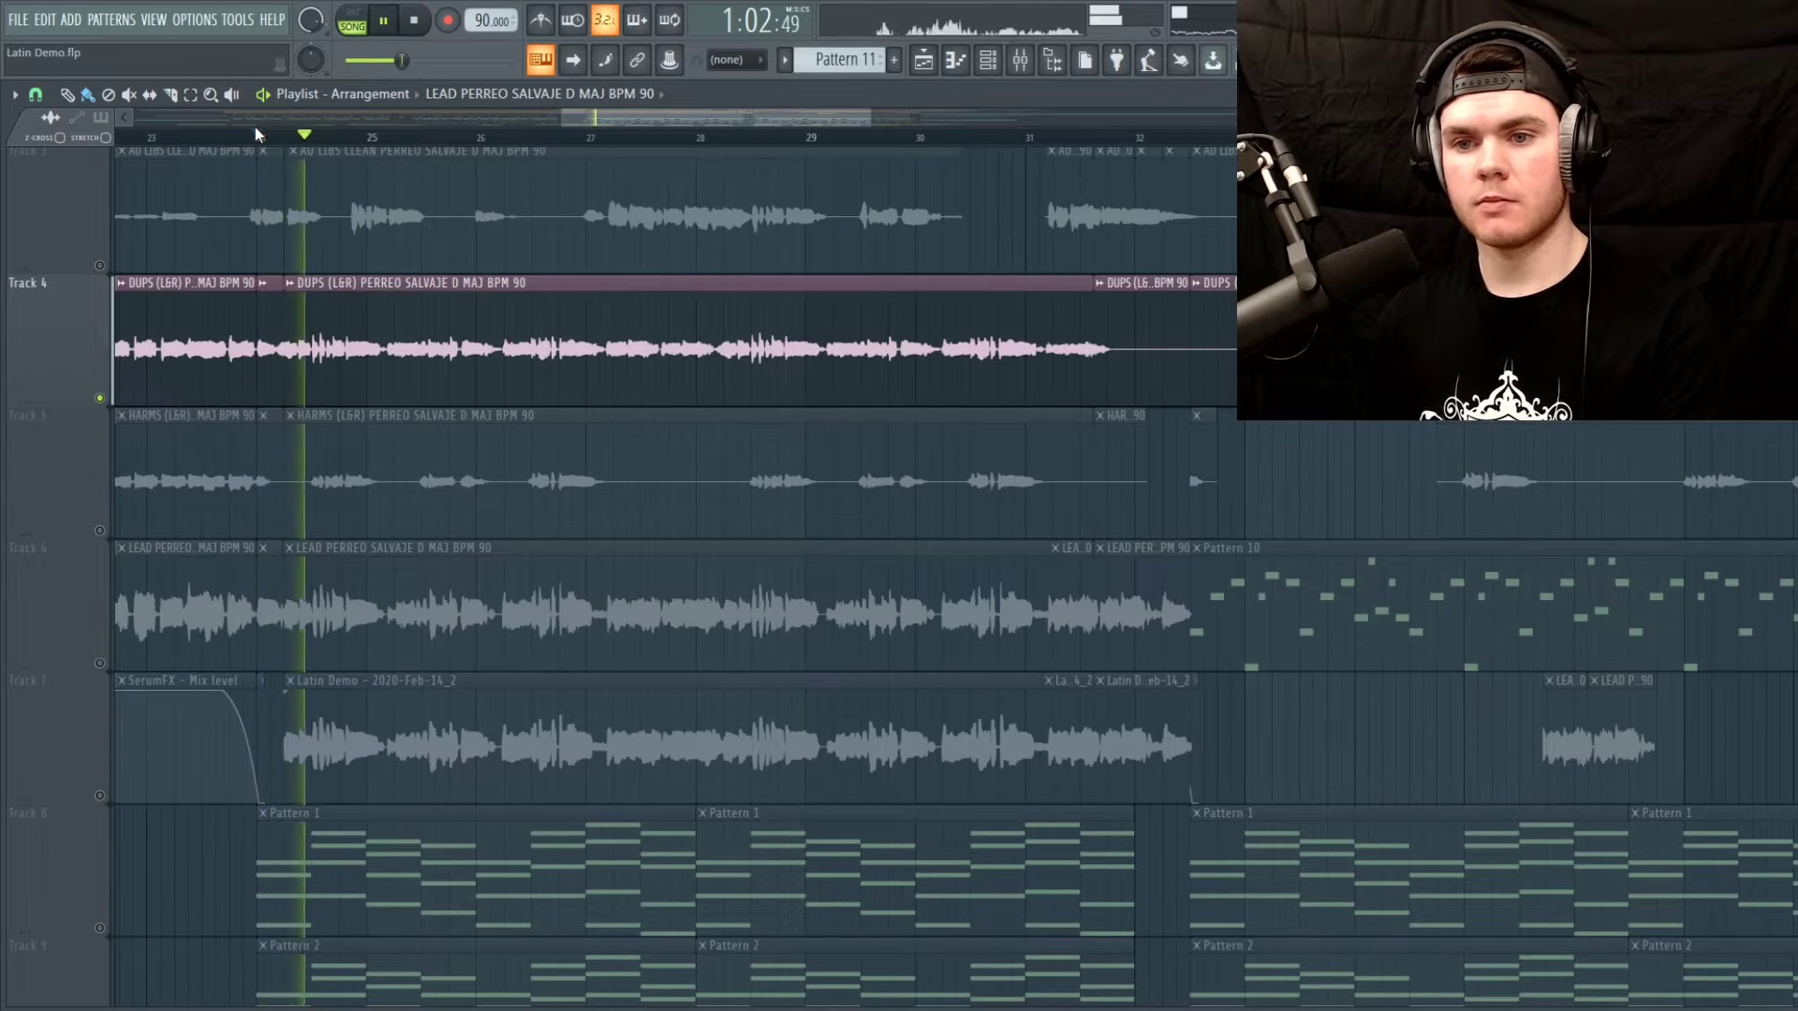
pyautogui.press('space')
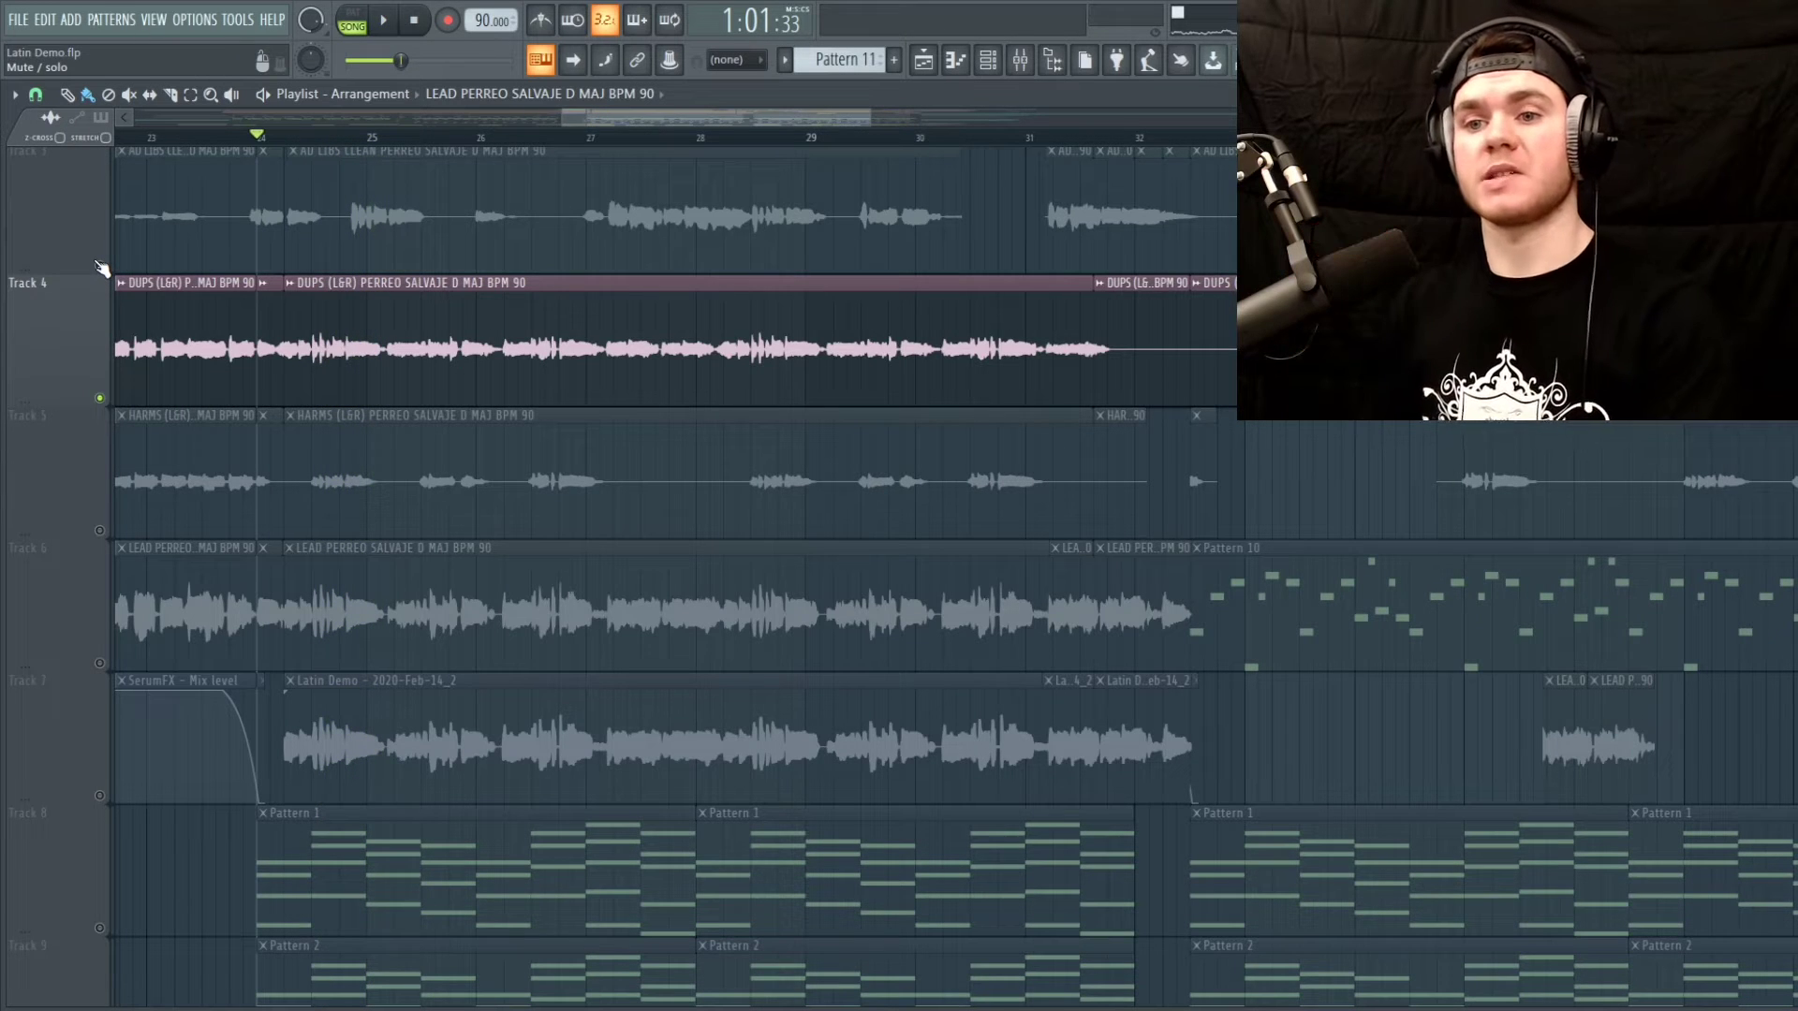
# Solo the ad-libs on Track 3 and play them from bar 24
pyautogui.rightClick(99, 265)
pyautogui.press('space')
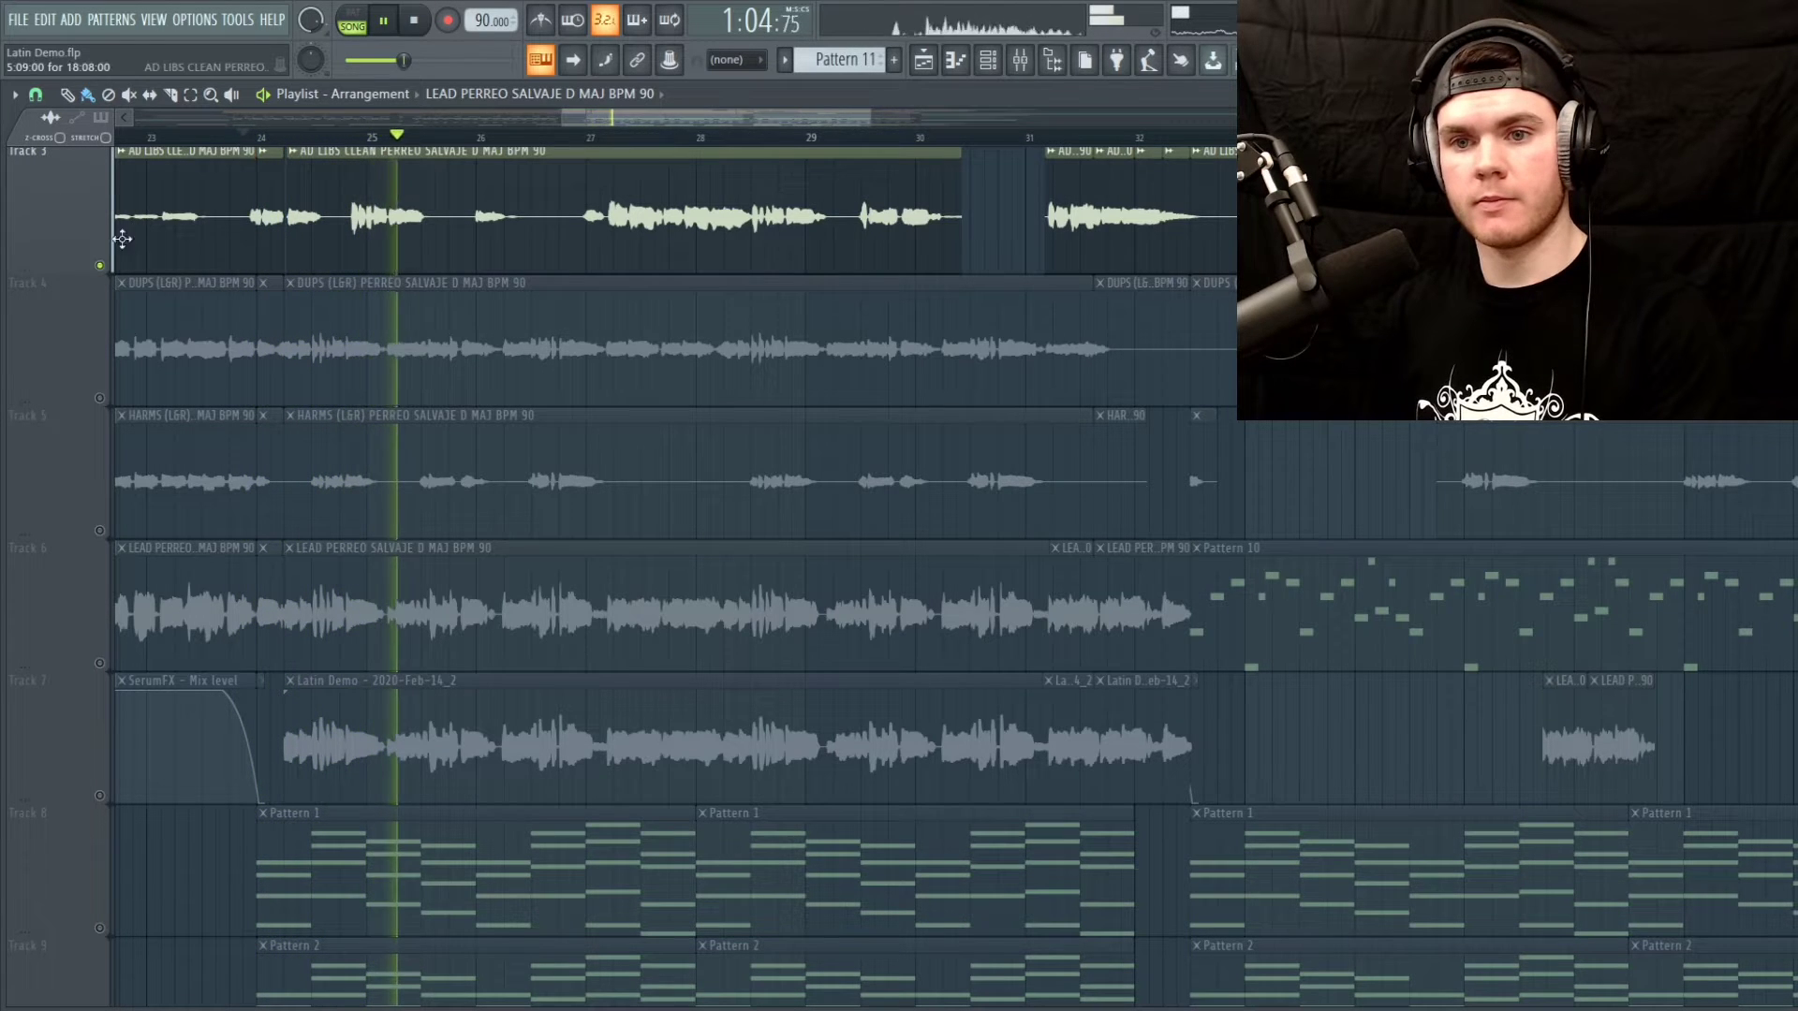
pyautogui.press('space')
# Unmute the doubles, harmonies and lead vocal on Tracks 4, 5 and 6 alongside the ad-libs
pyautogui.rightClick(92, 270)
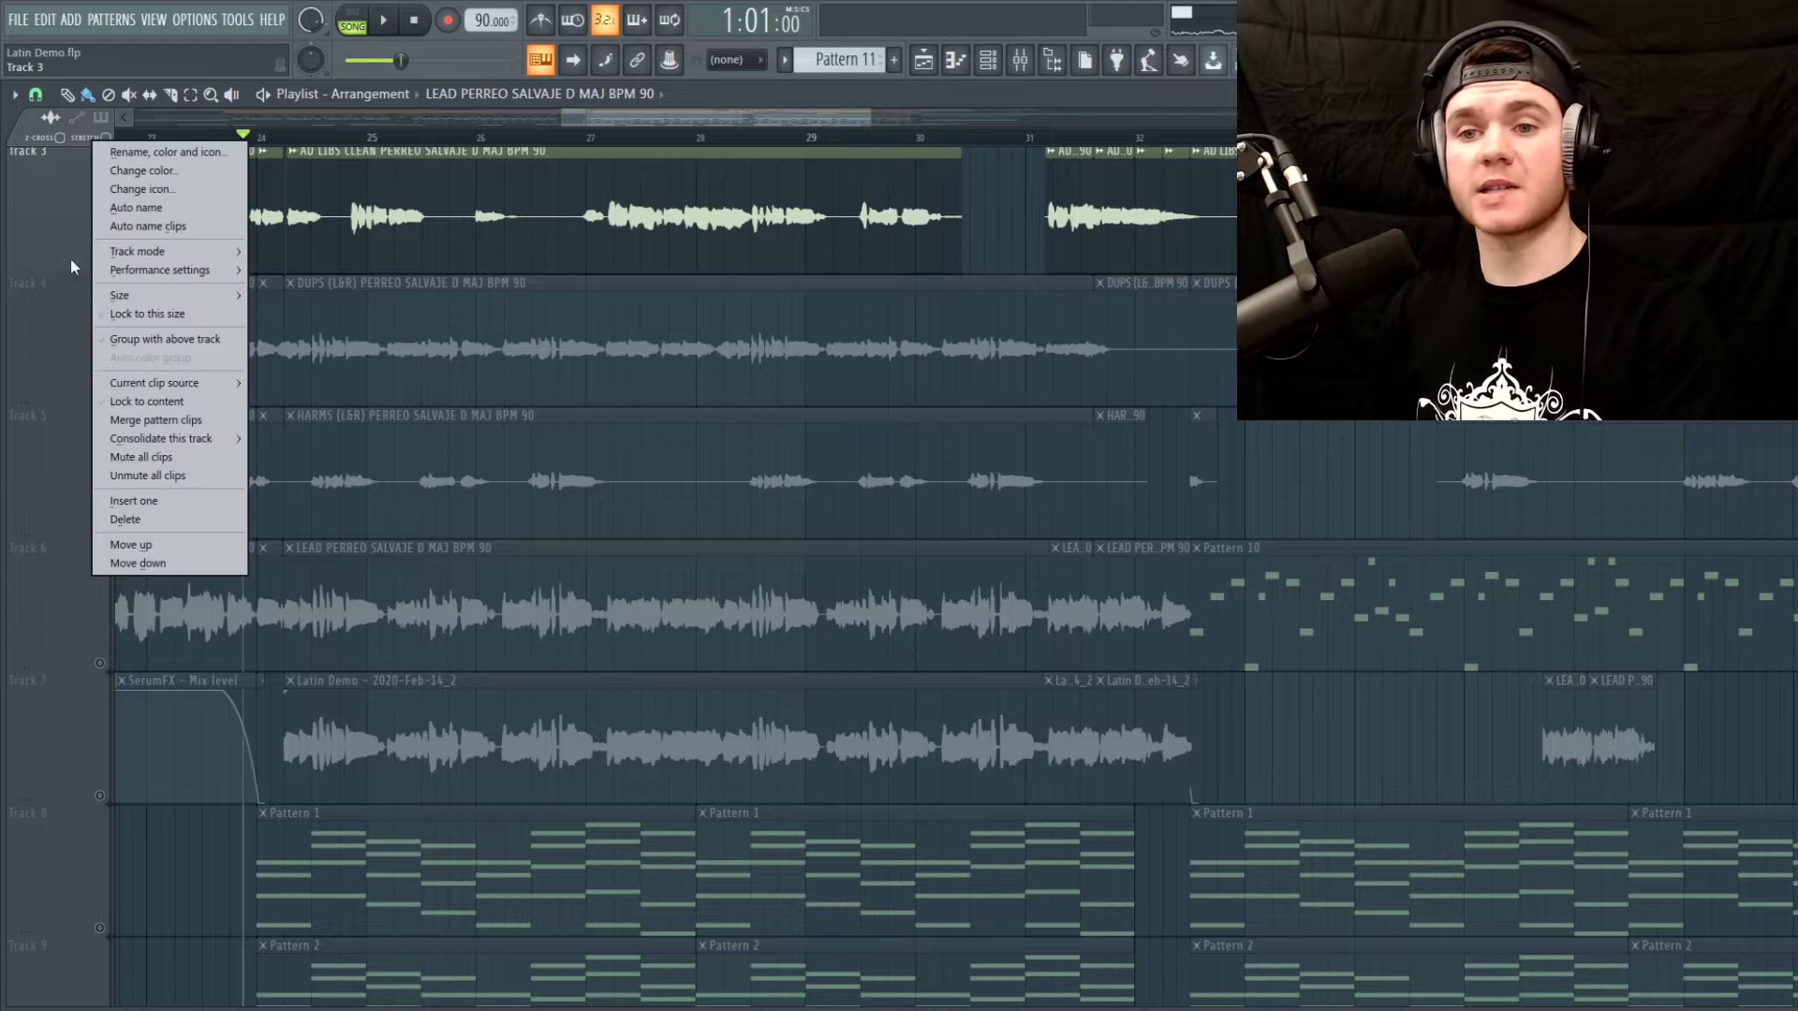
pyautogui.click(70, 260)
pyautogui.click(99, 398)
pyautogui.click(99, 529)
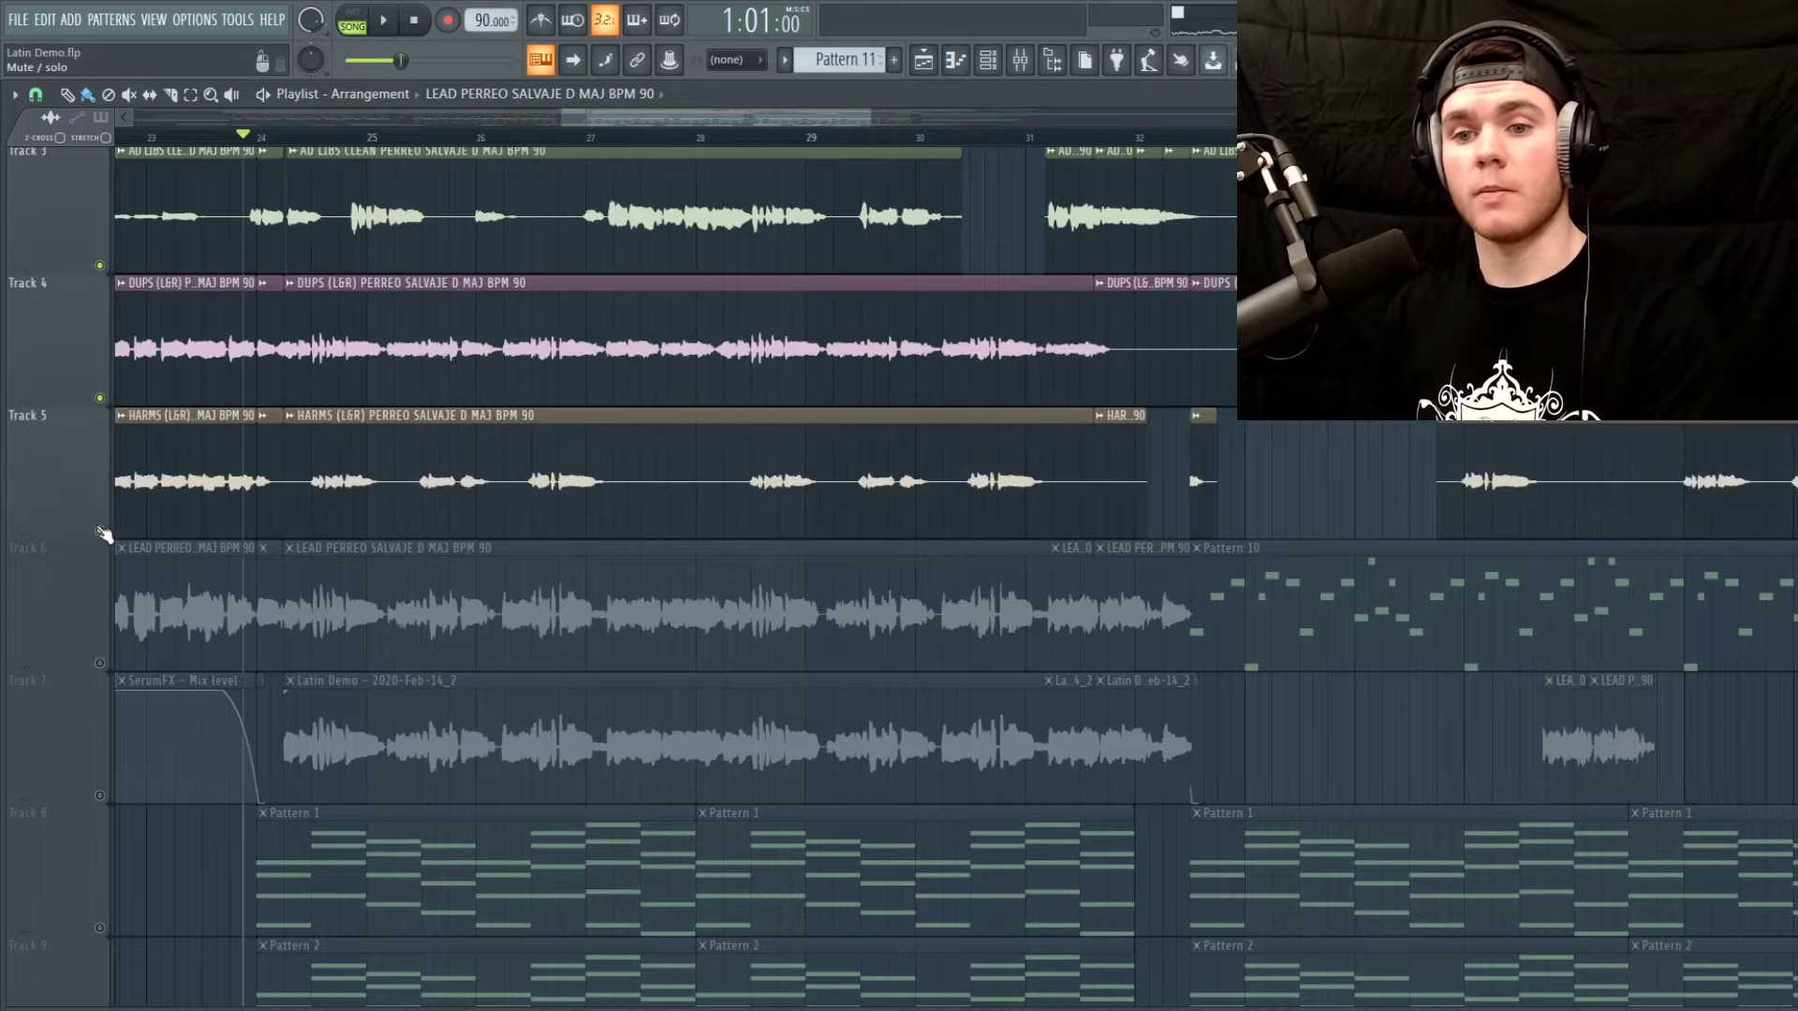
pyautogui.click(99, 663)
# Solo the Latin Demo vocal recording on Track 7 and play it from just after the start of bar 24
pyautogui.rightClick(99, 796)
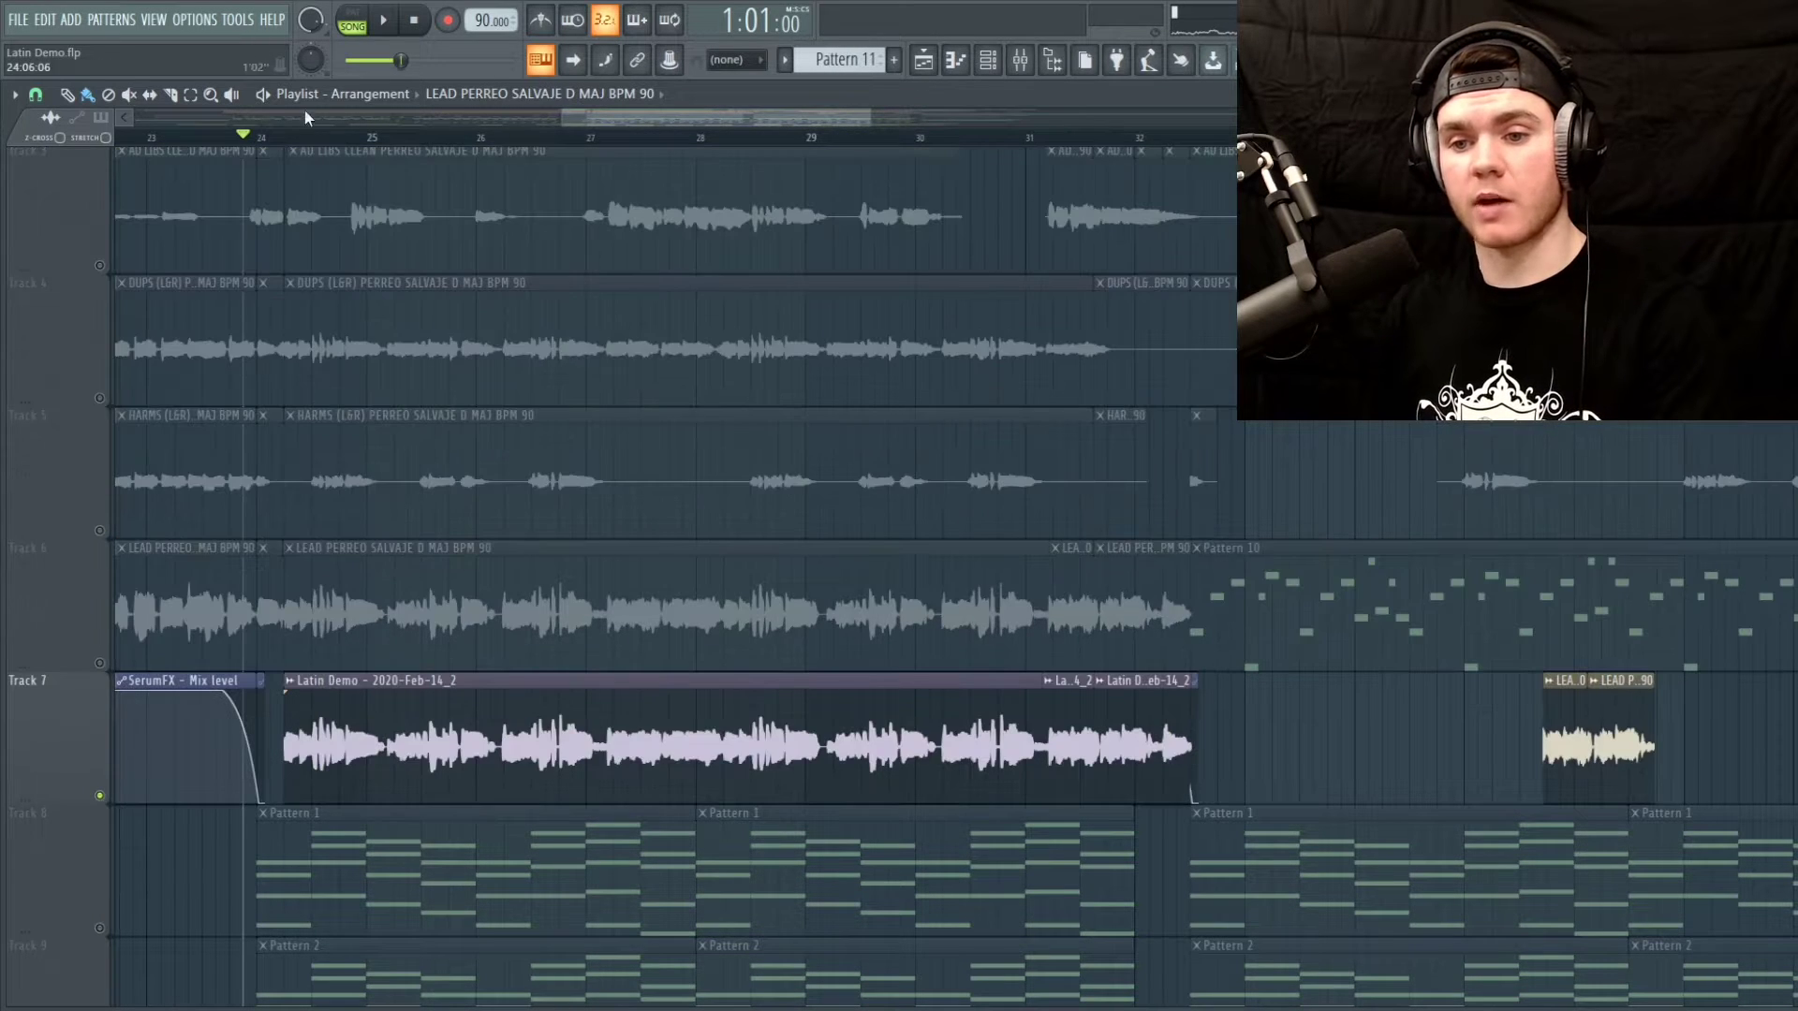
pyautogui.moveTo(284, 139); pyautogui.dragTo(273, 139)
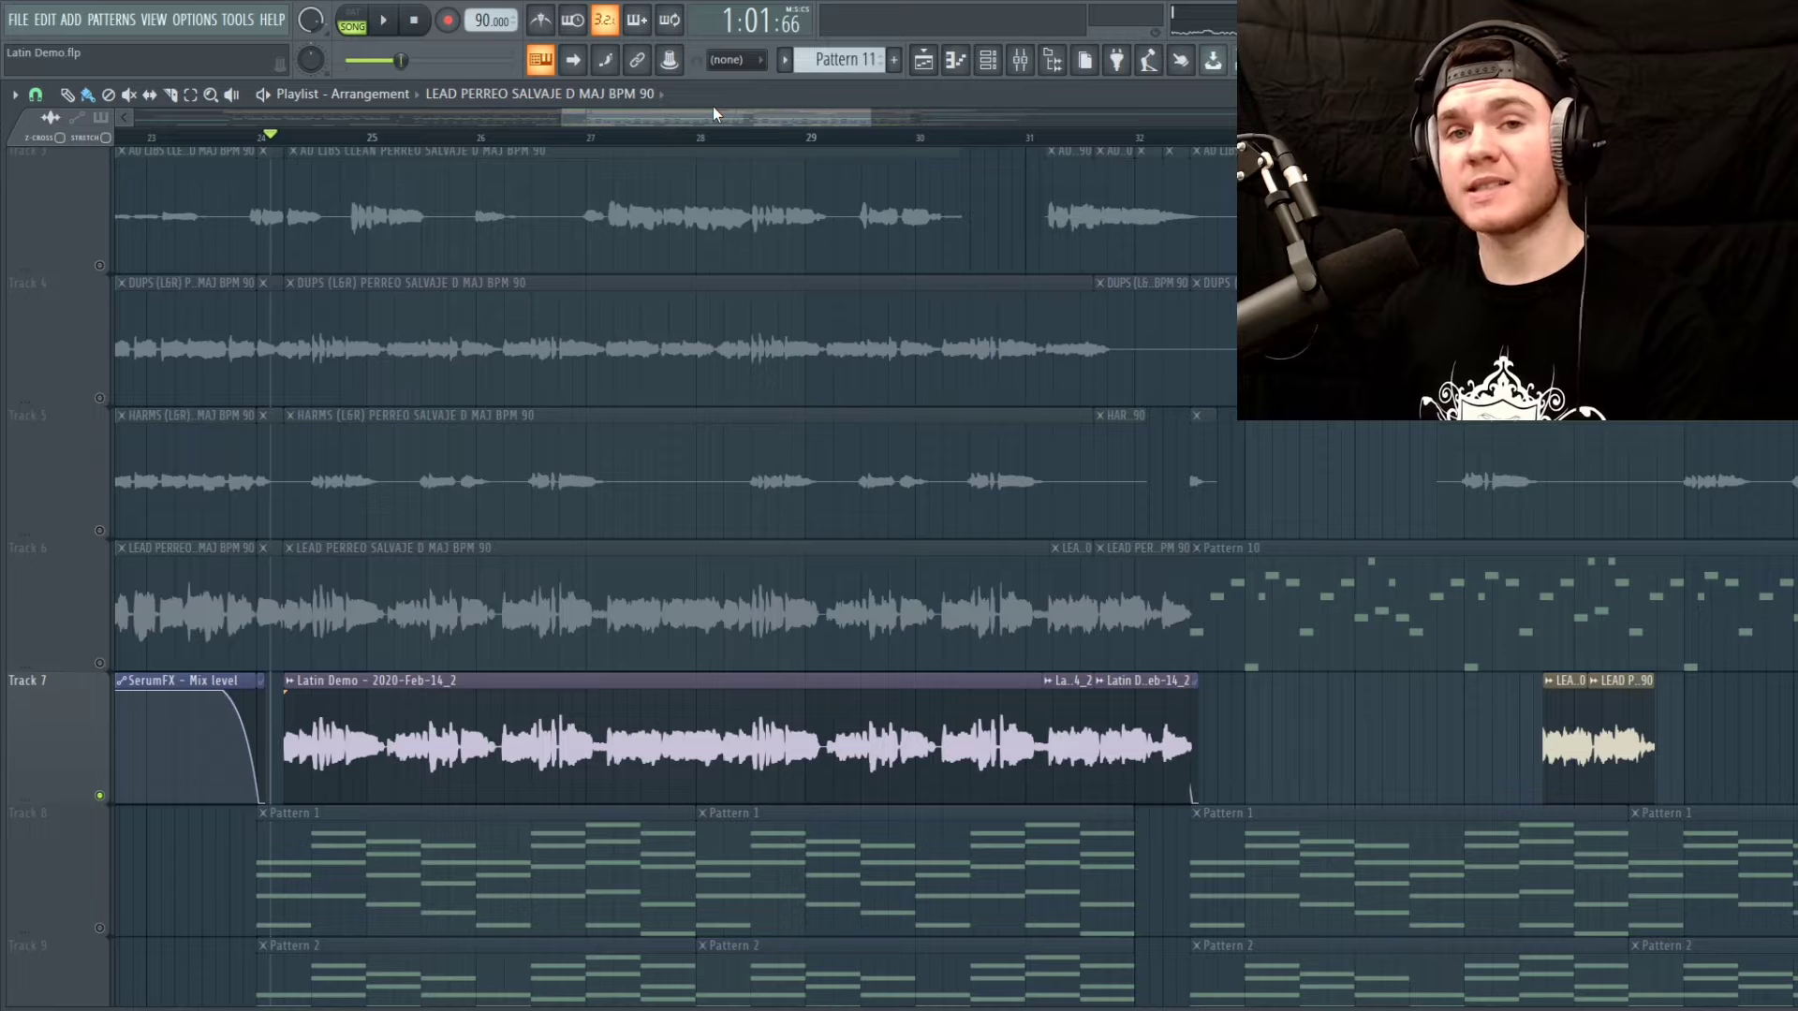
pyautogui.press('space')
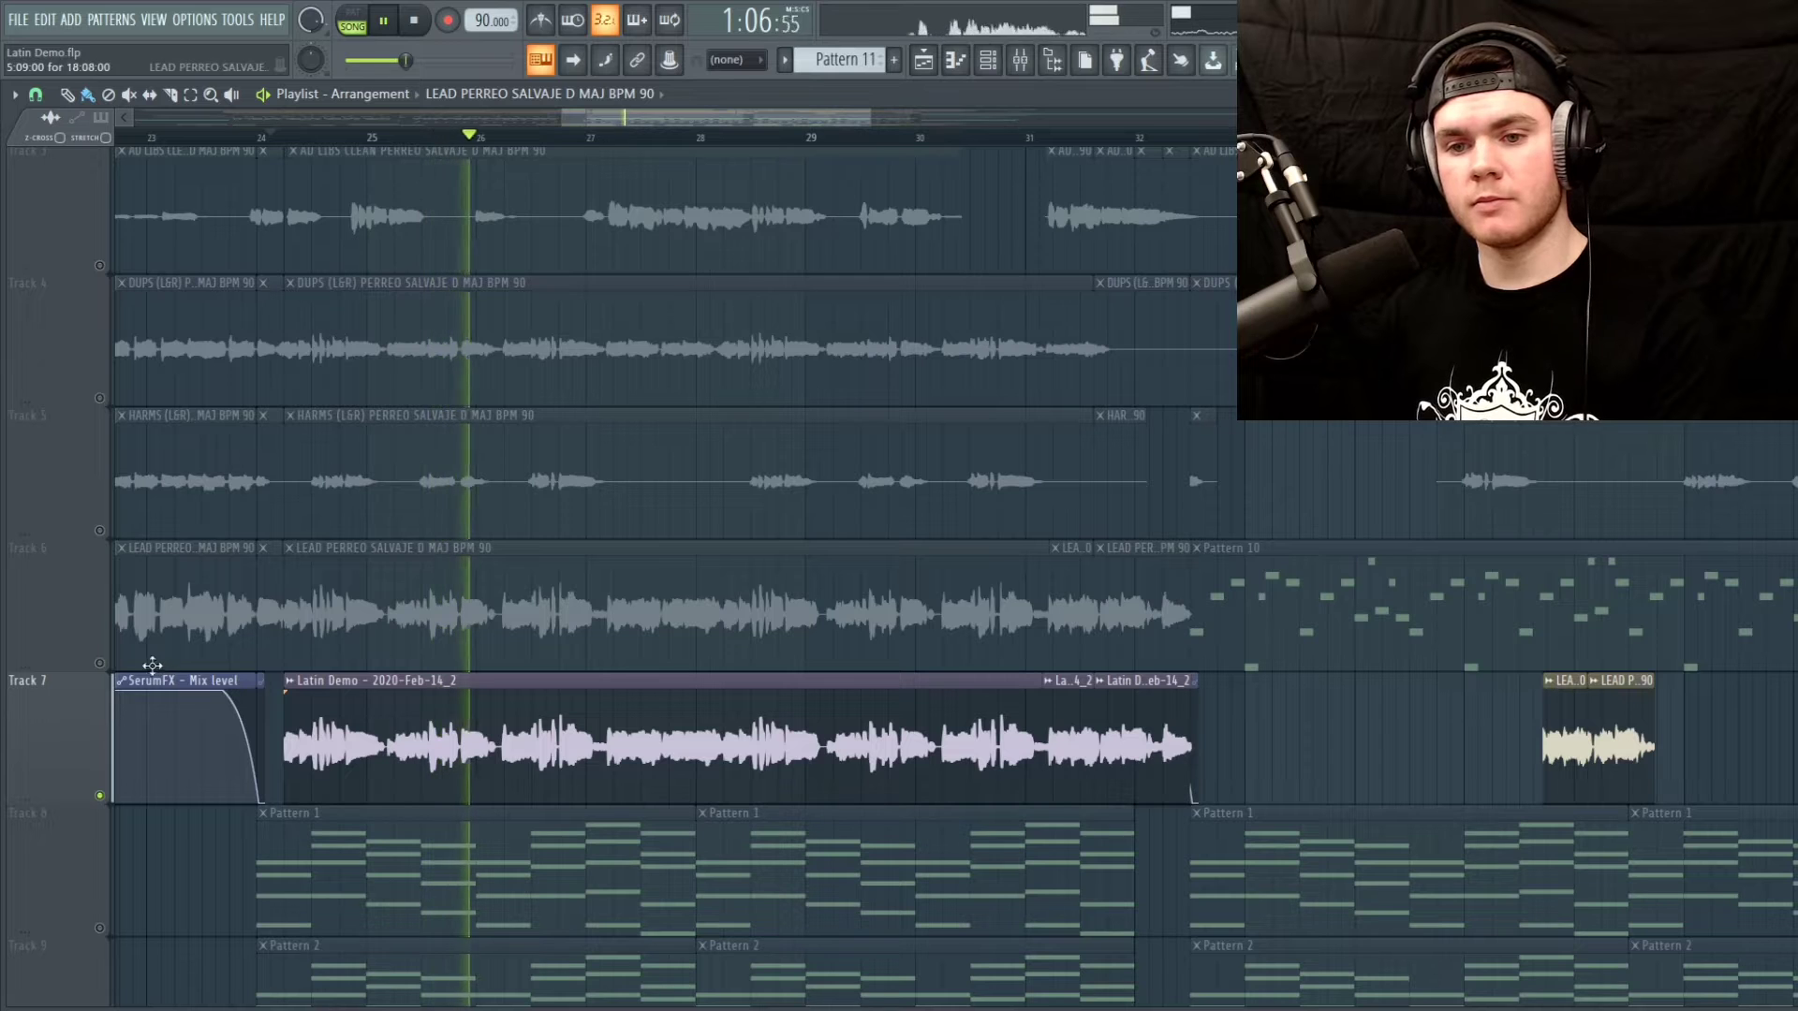
pyautogui.press('space')
# Unmute the lead vocal on Track 6 and play it together with Track 7 from bar 24
pyautogui.click(99, 663)
pyautogui.click(261, 136)
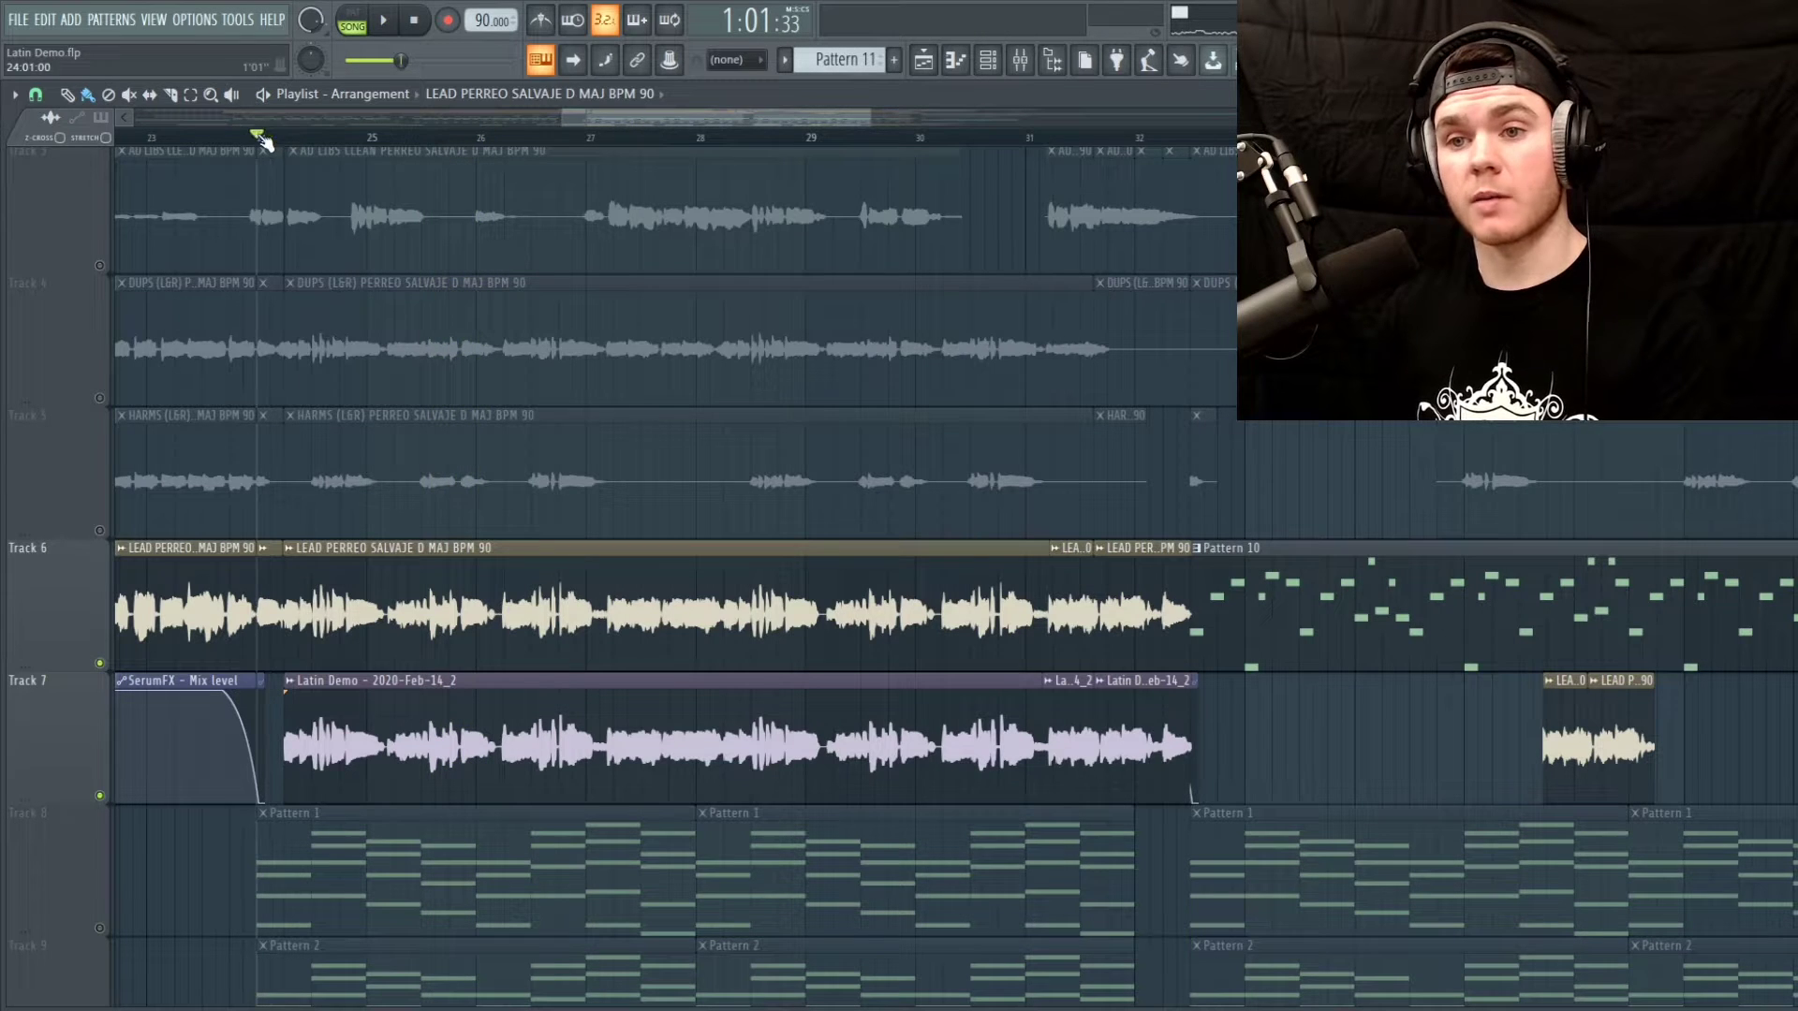
pyautogui.press('space')
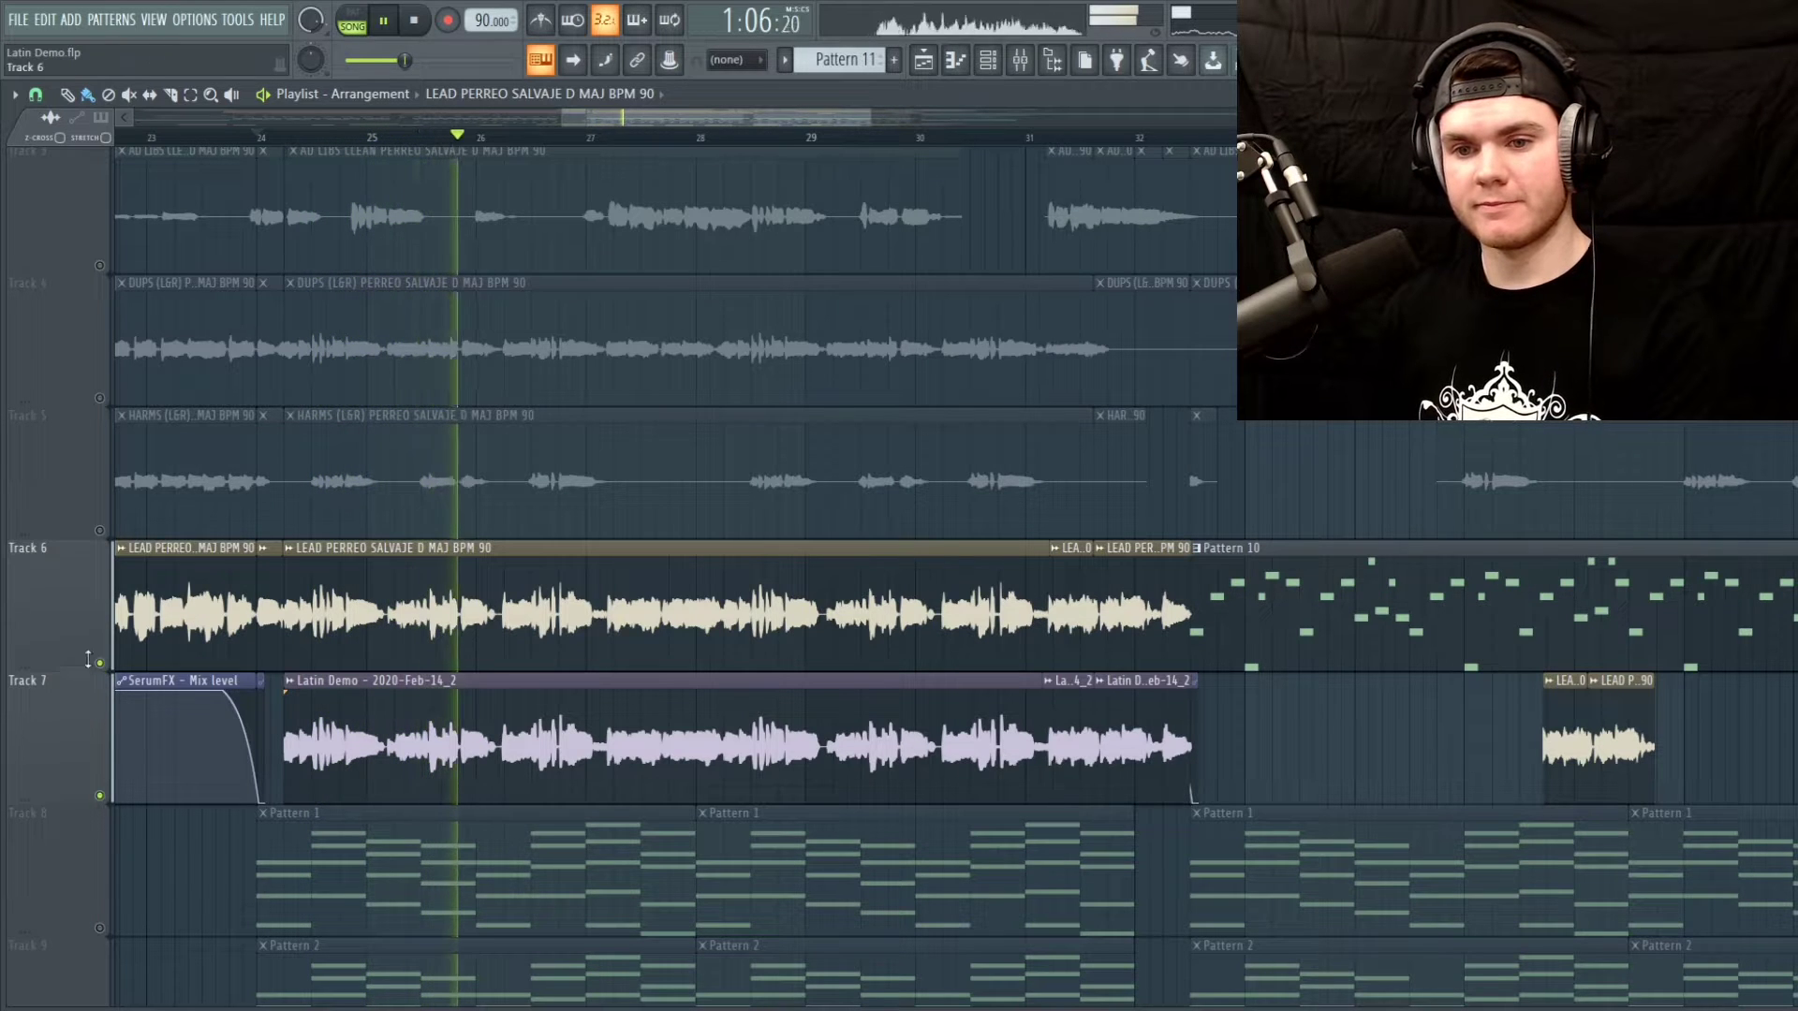
pyautogui.press('space')
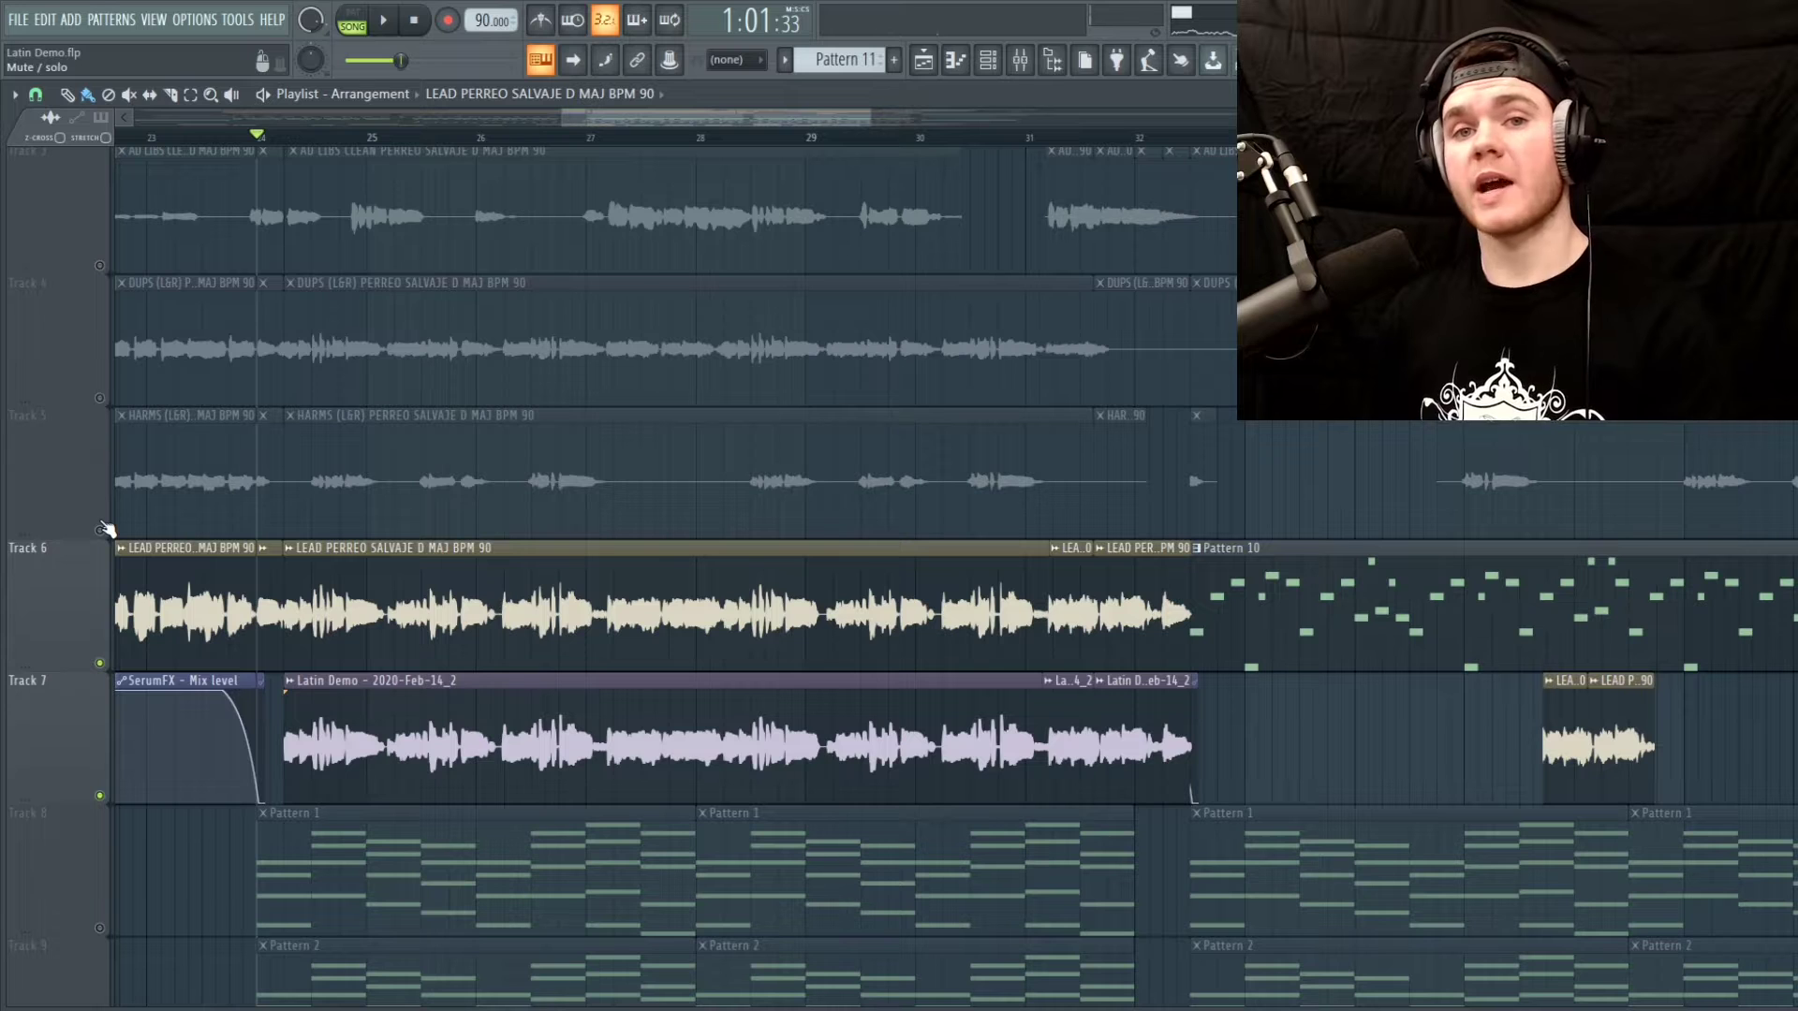
# Open Maximus on mixer insert 24 and play the vocal with the Low band selected in the bands display
pyautogui.press('F9')
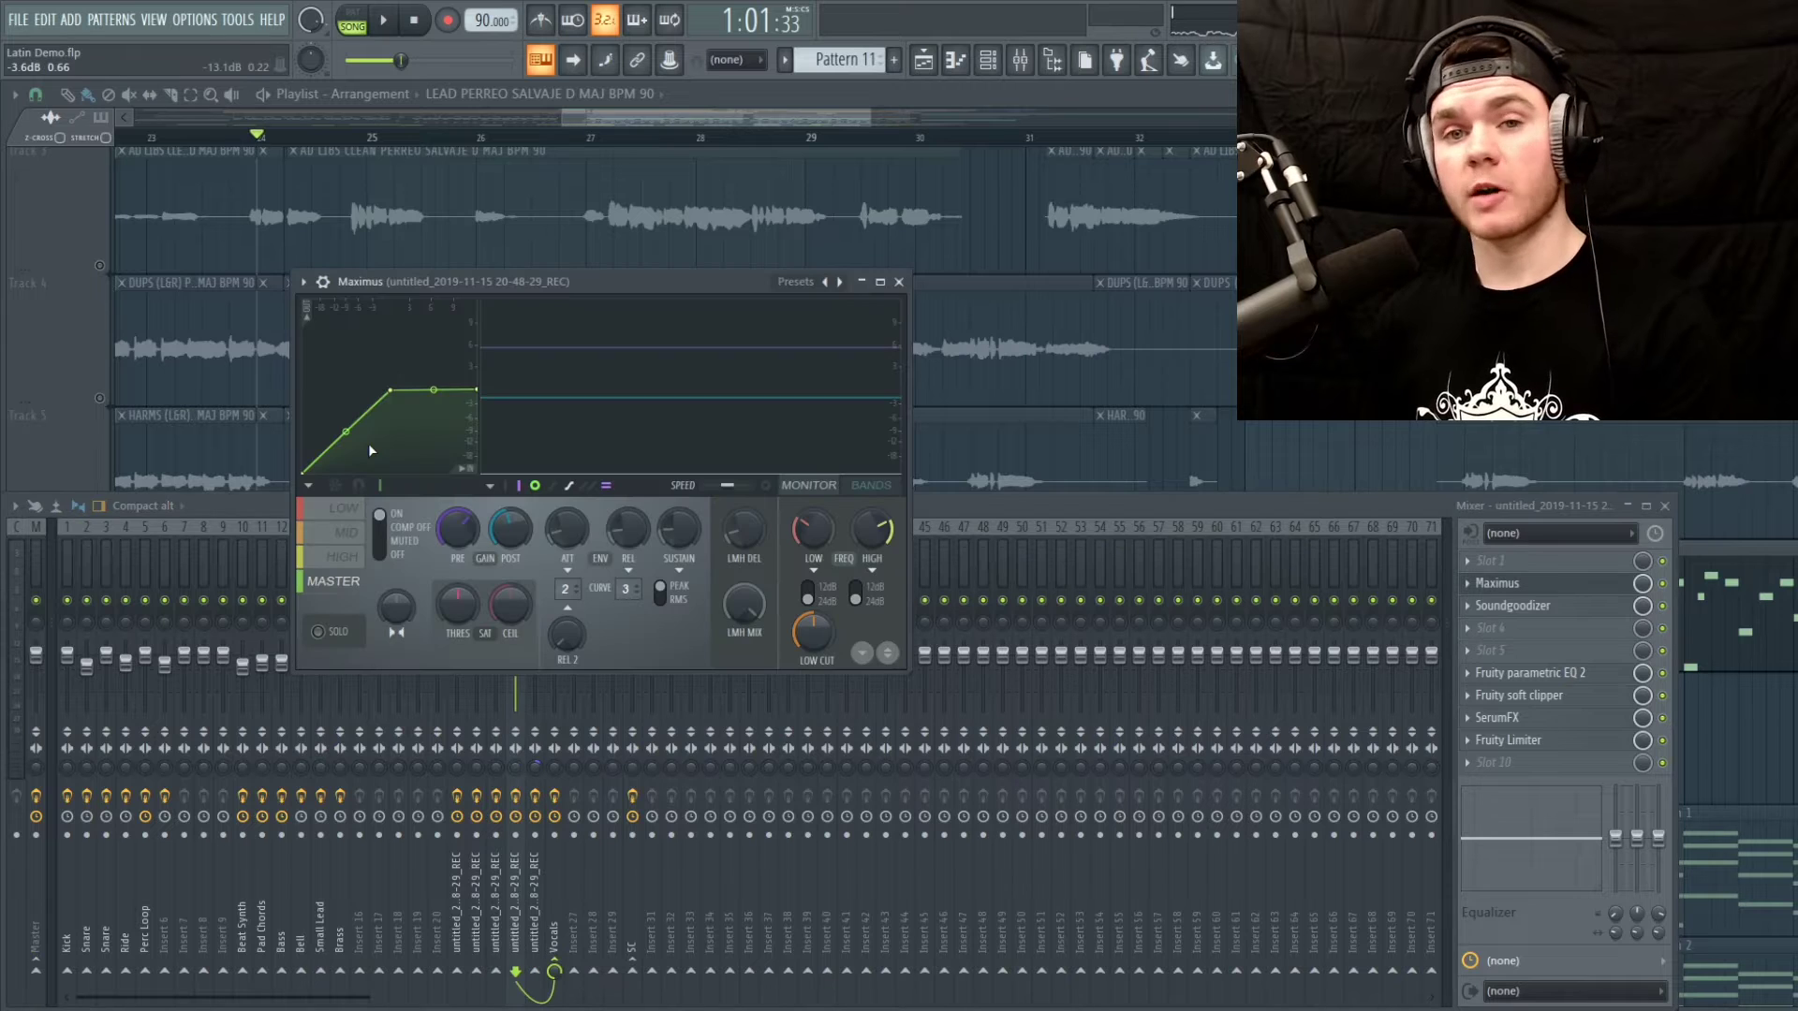
pyautogui.click(343, 516)
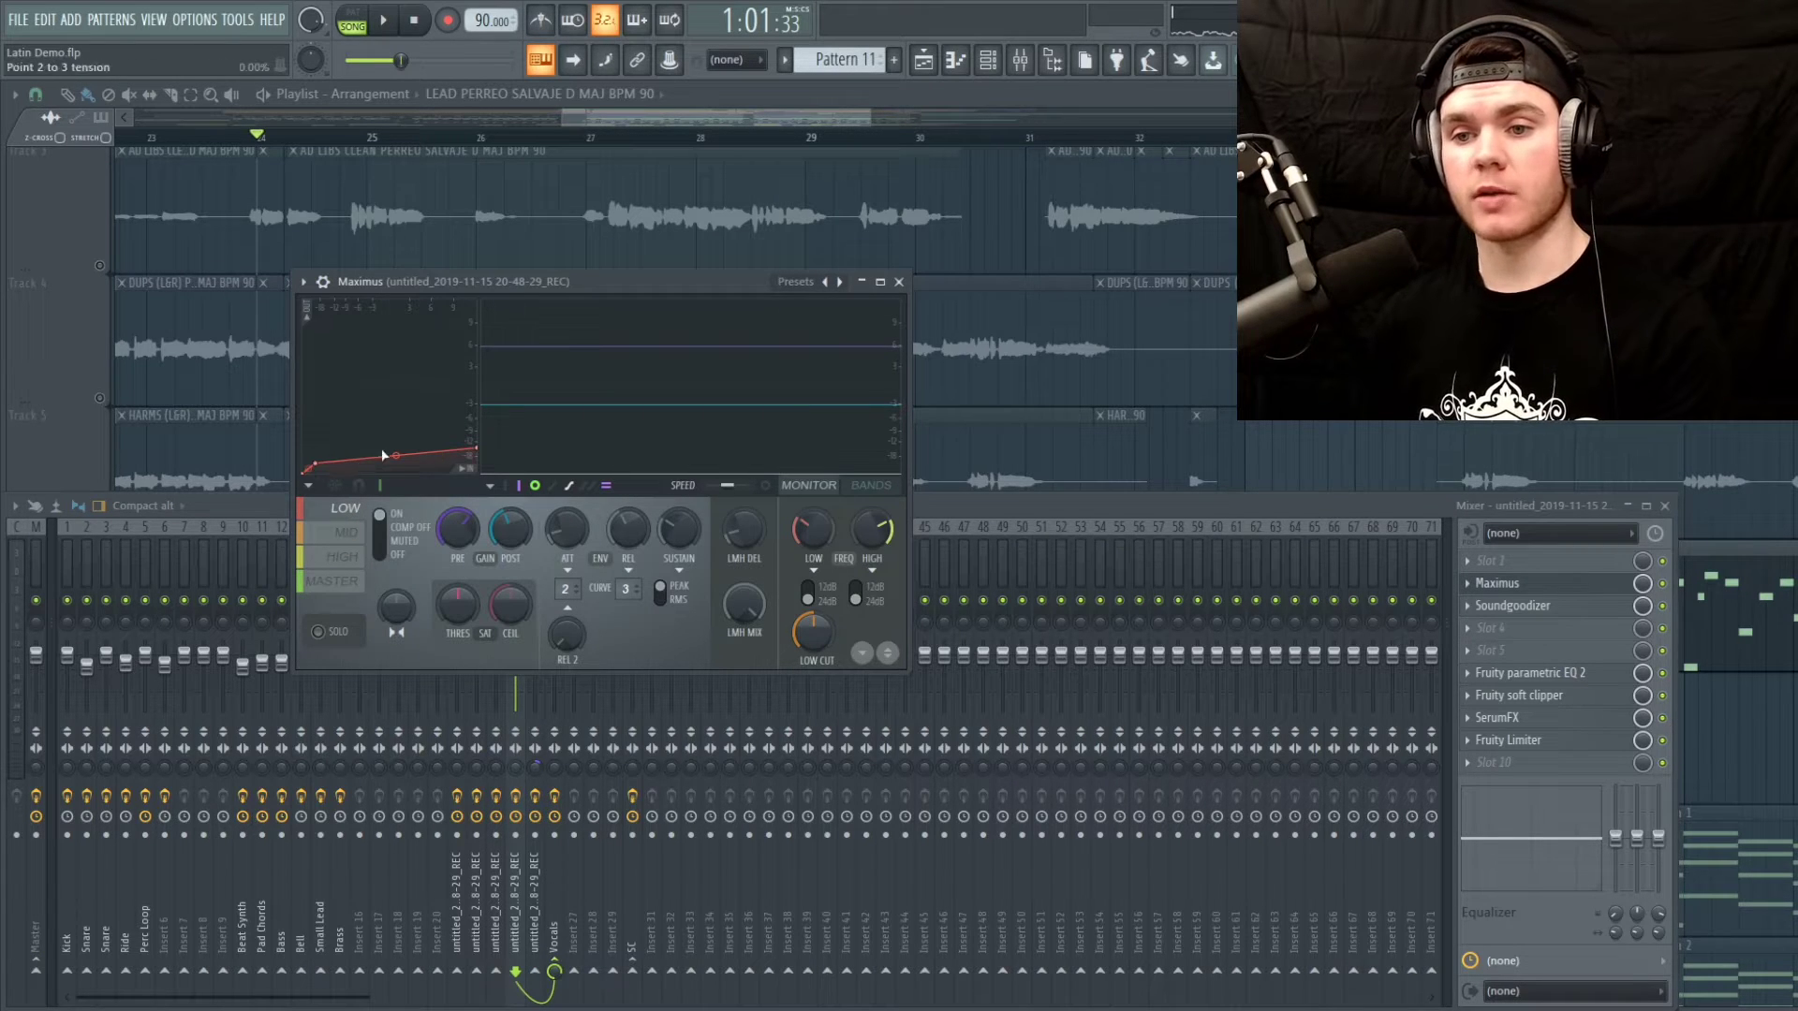
pyautogui.click(874, 486)
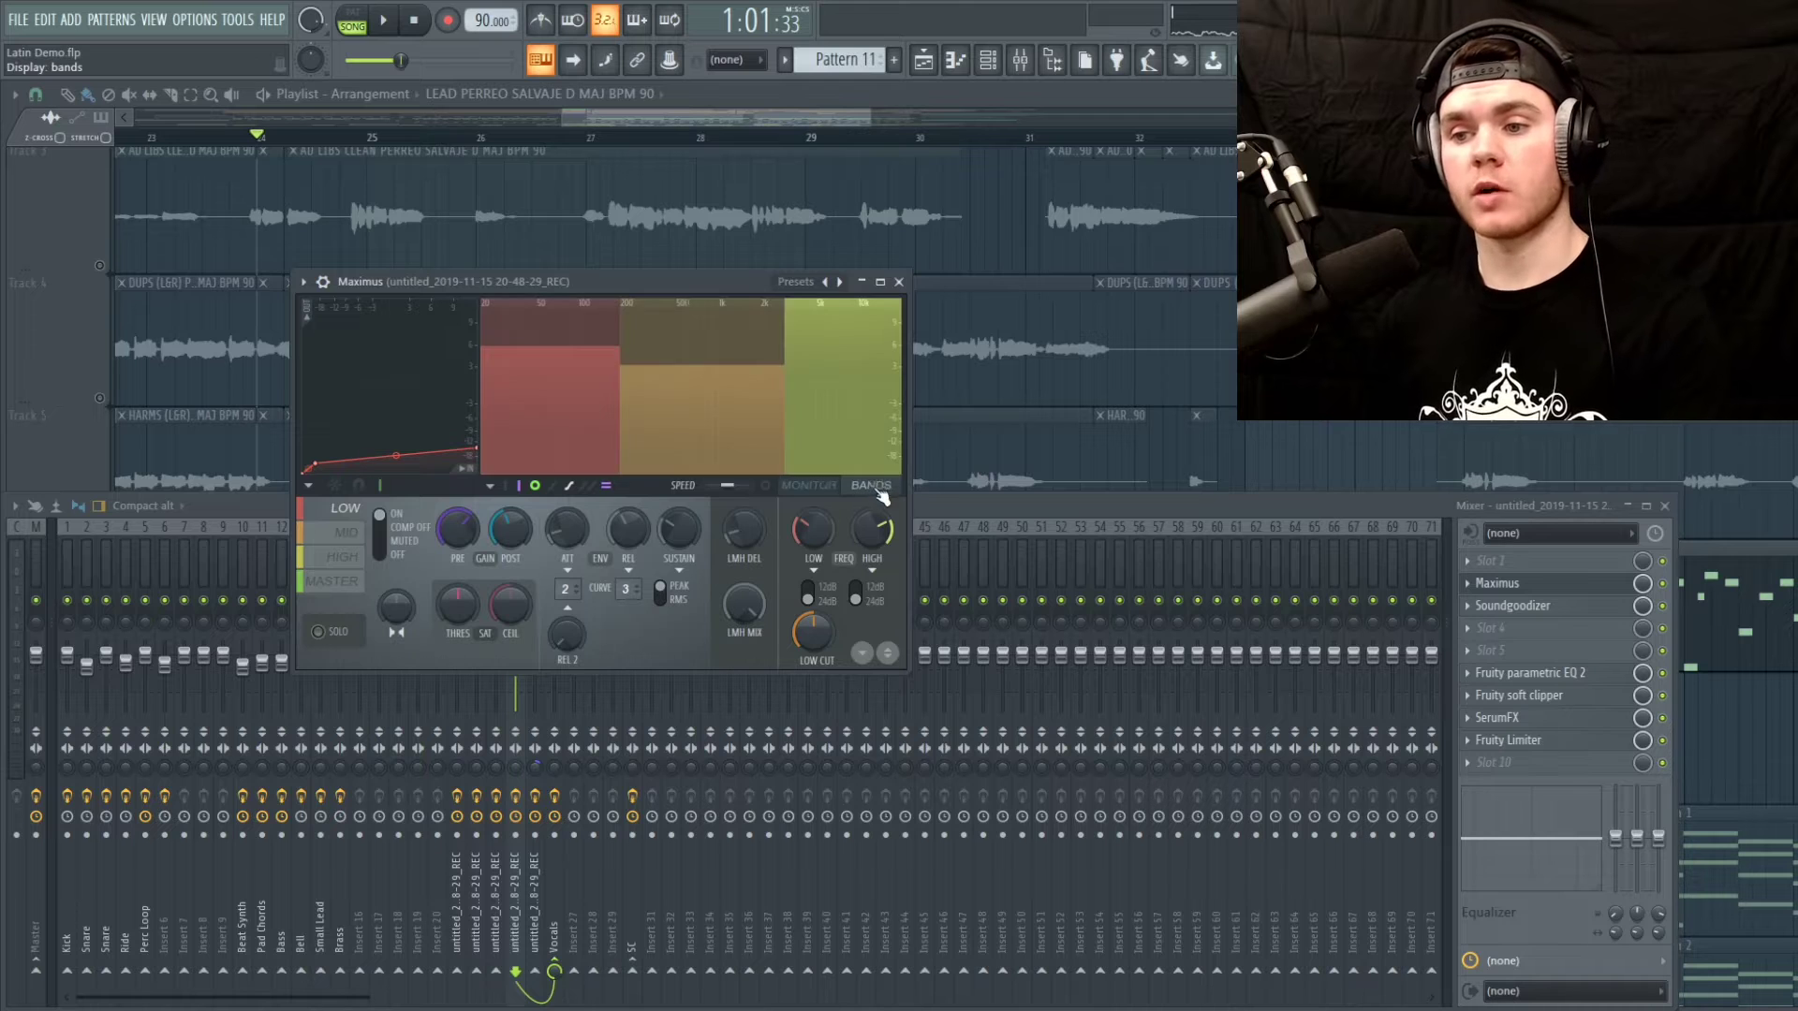
pyautogui.click(776, 489)
pyautogui.press('space')
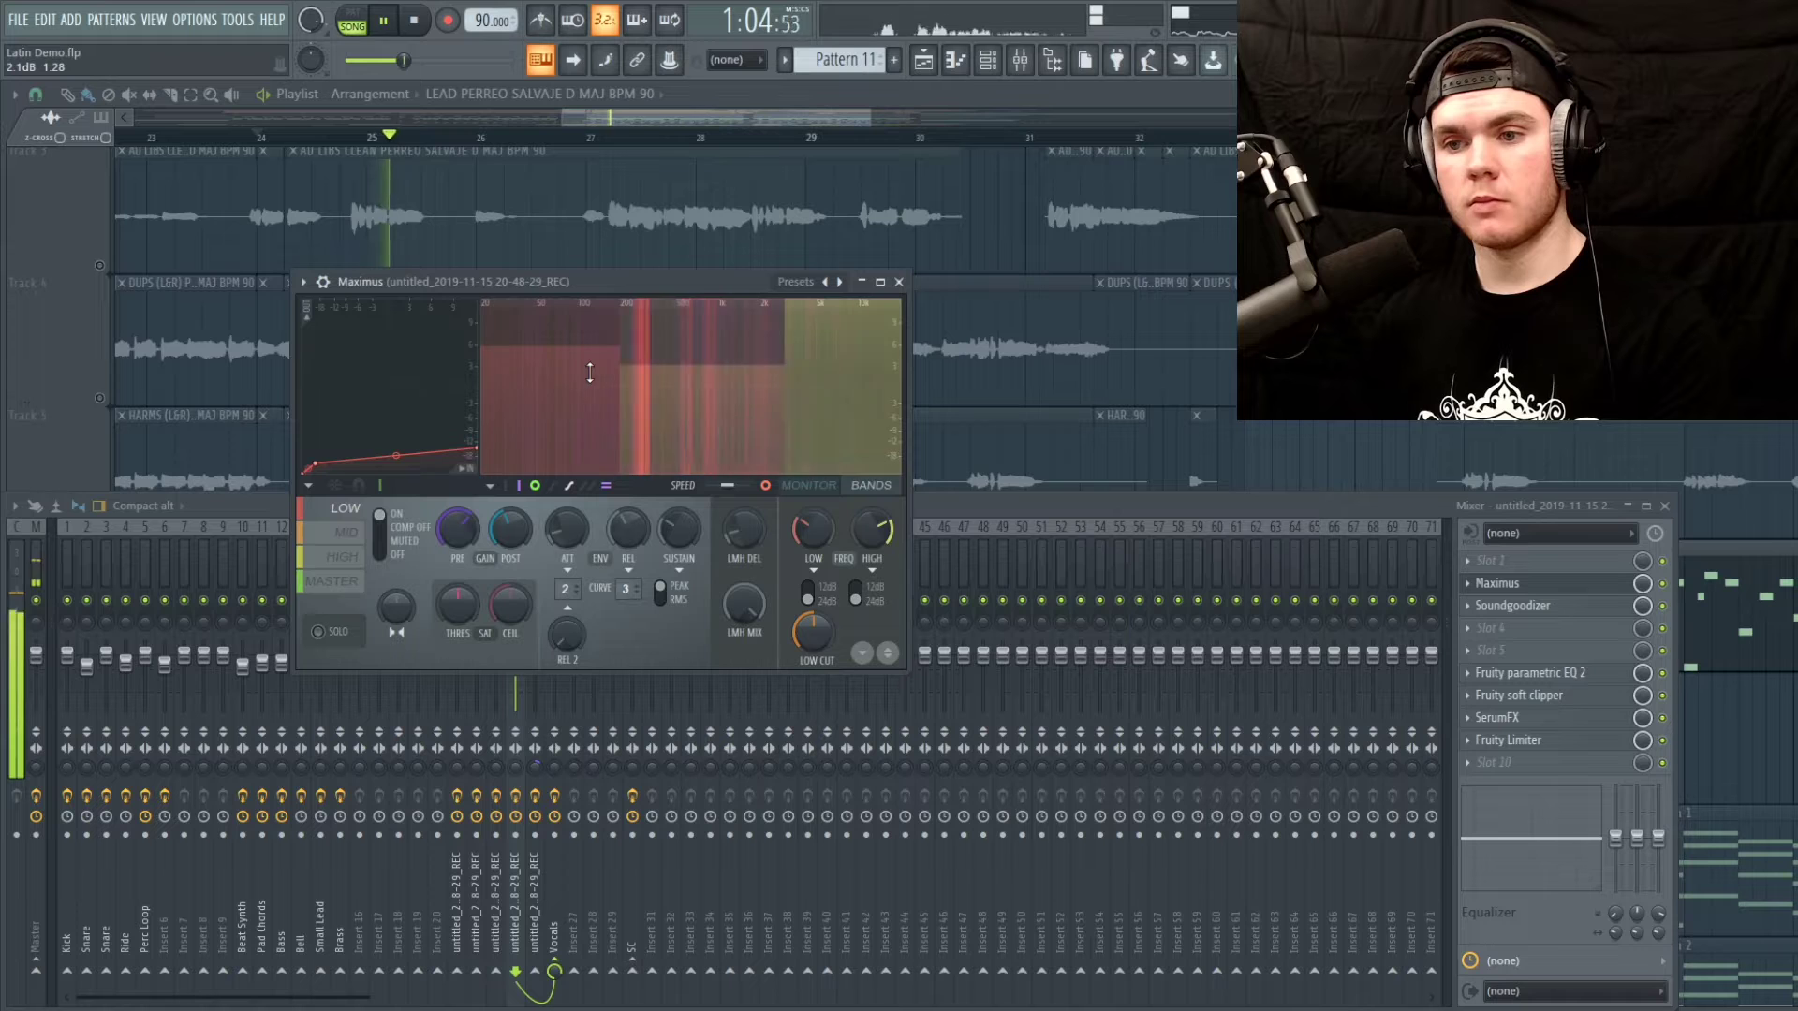
pyautogui.press('space')
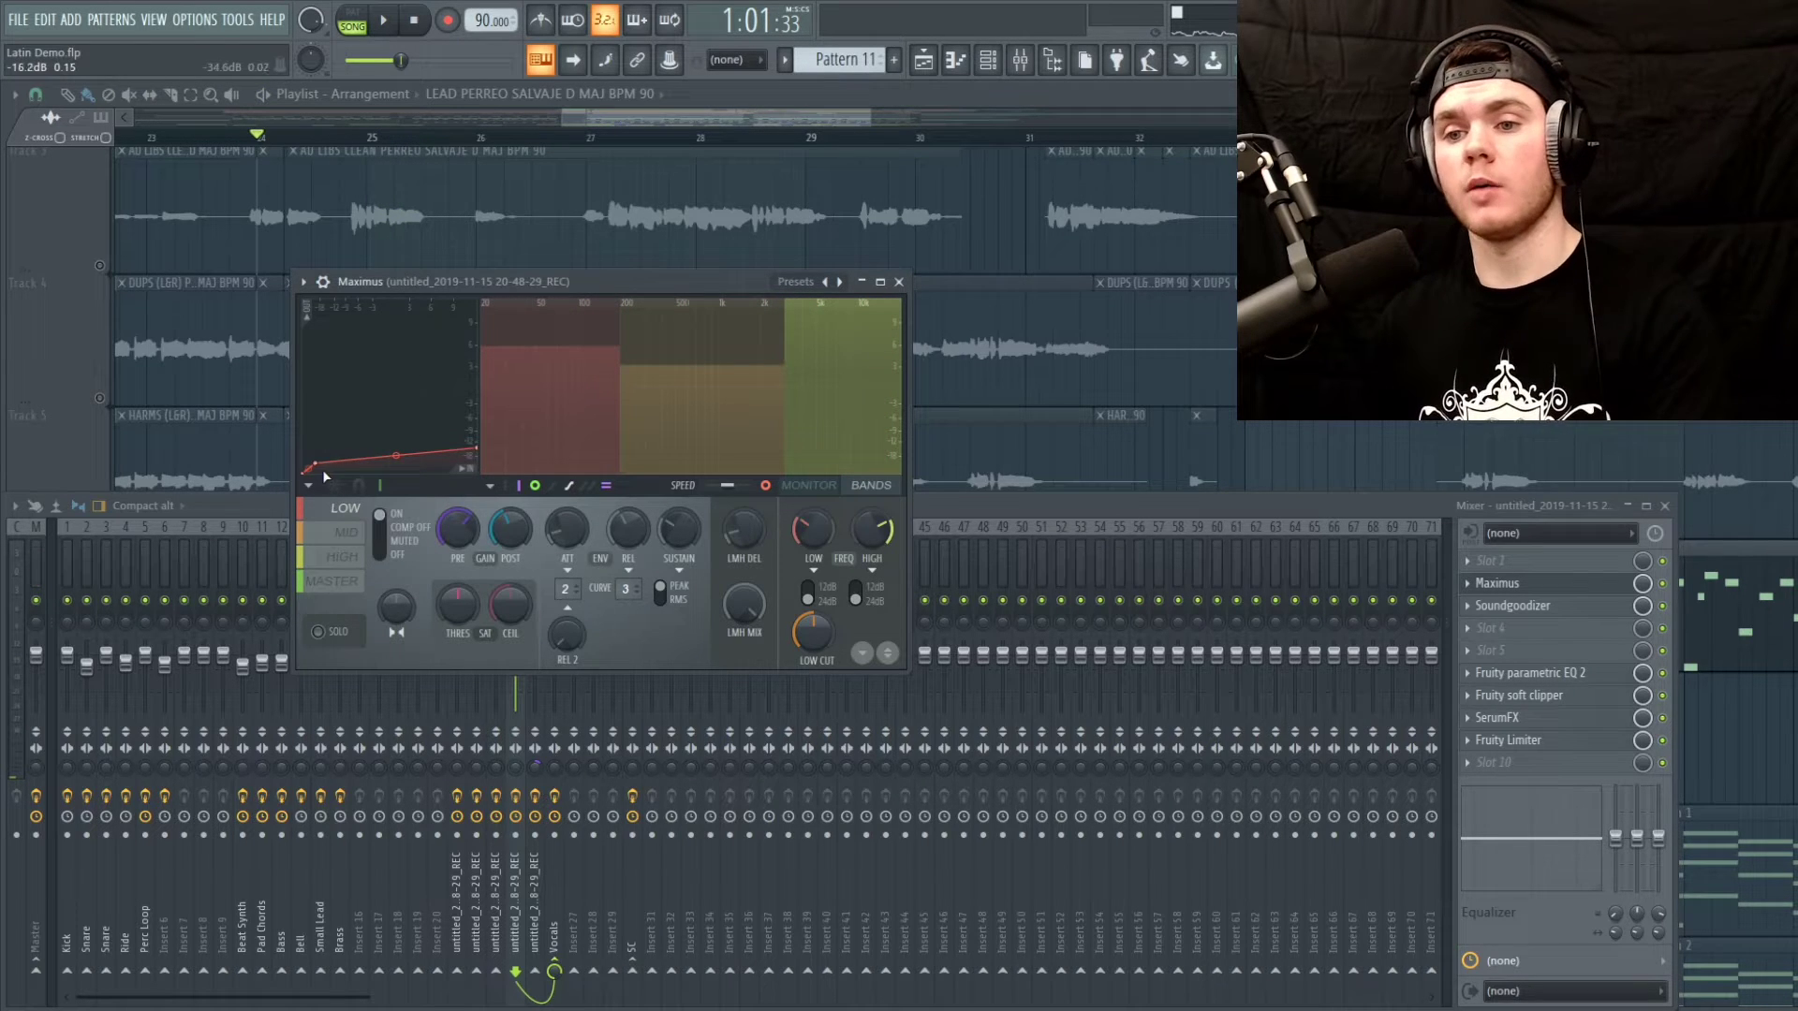
# Check the Mid and High band compression curves in Maximus, playing the vocal for each band
pyautogui.click(333, 533)
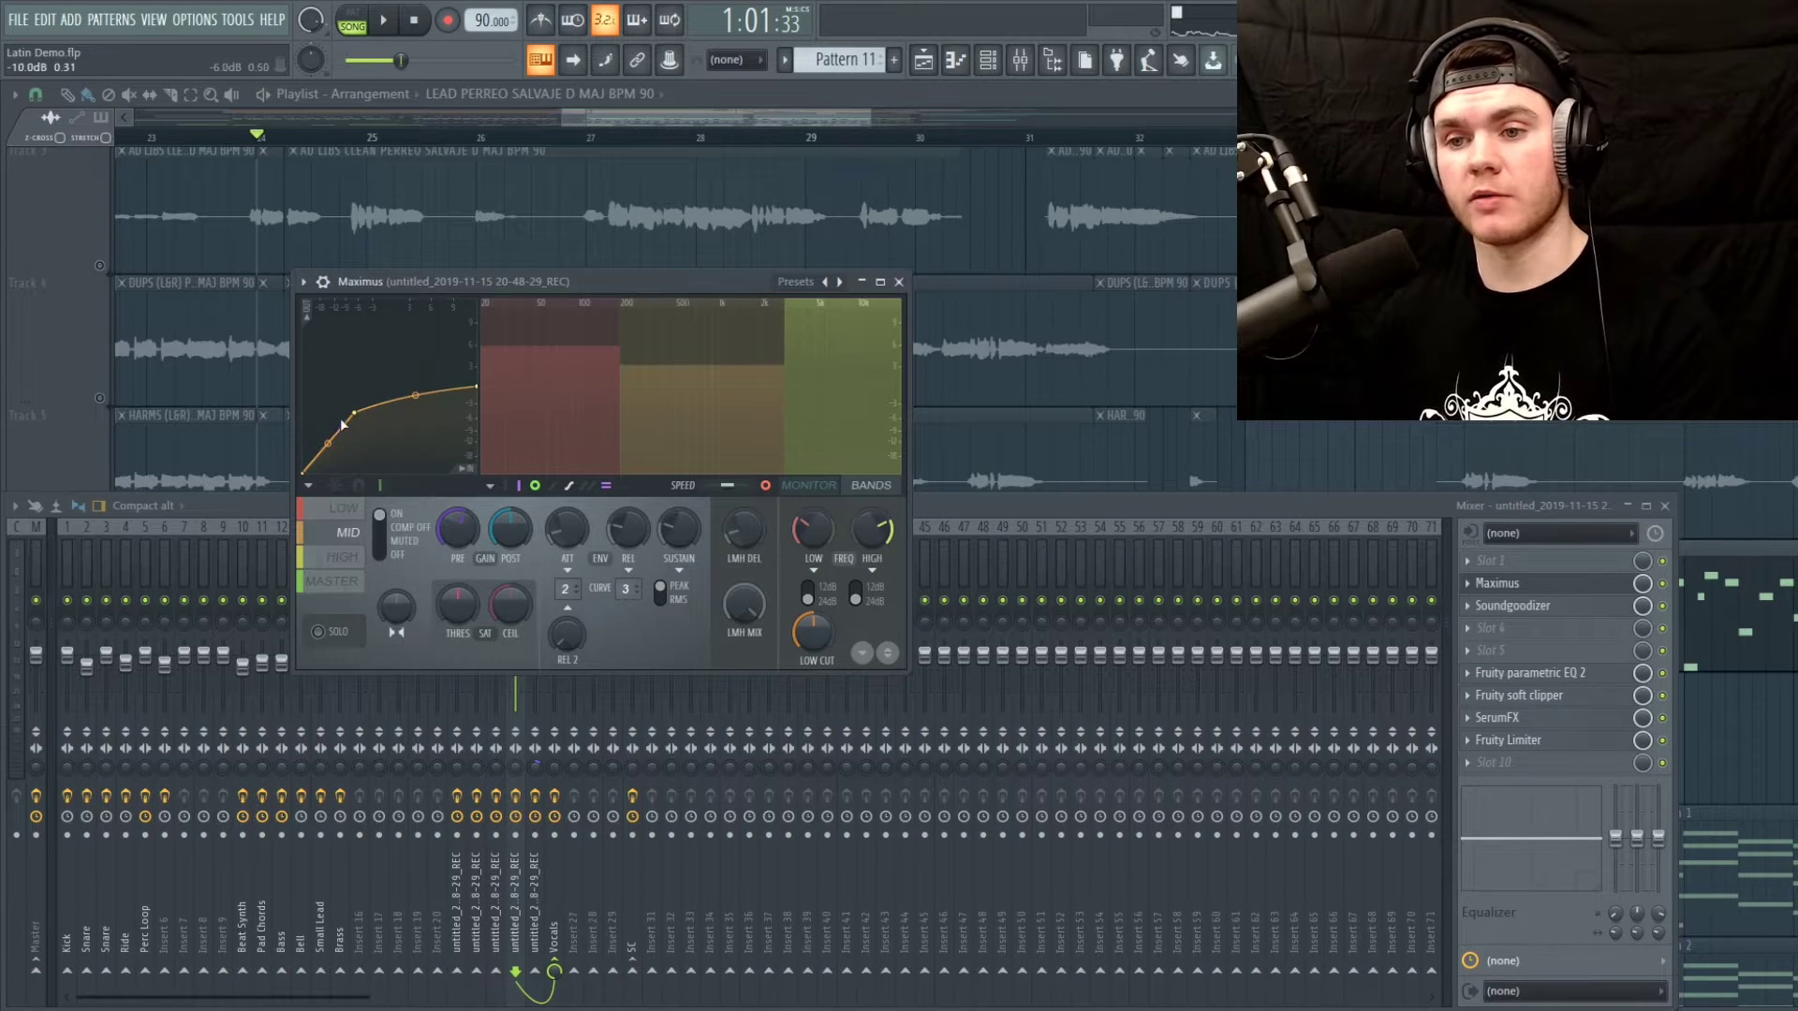
pyautogui.press('space')
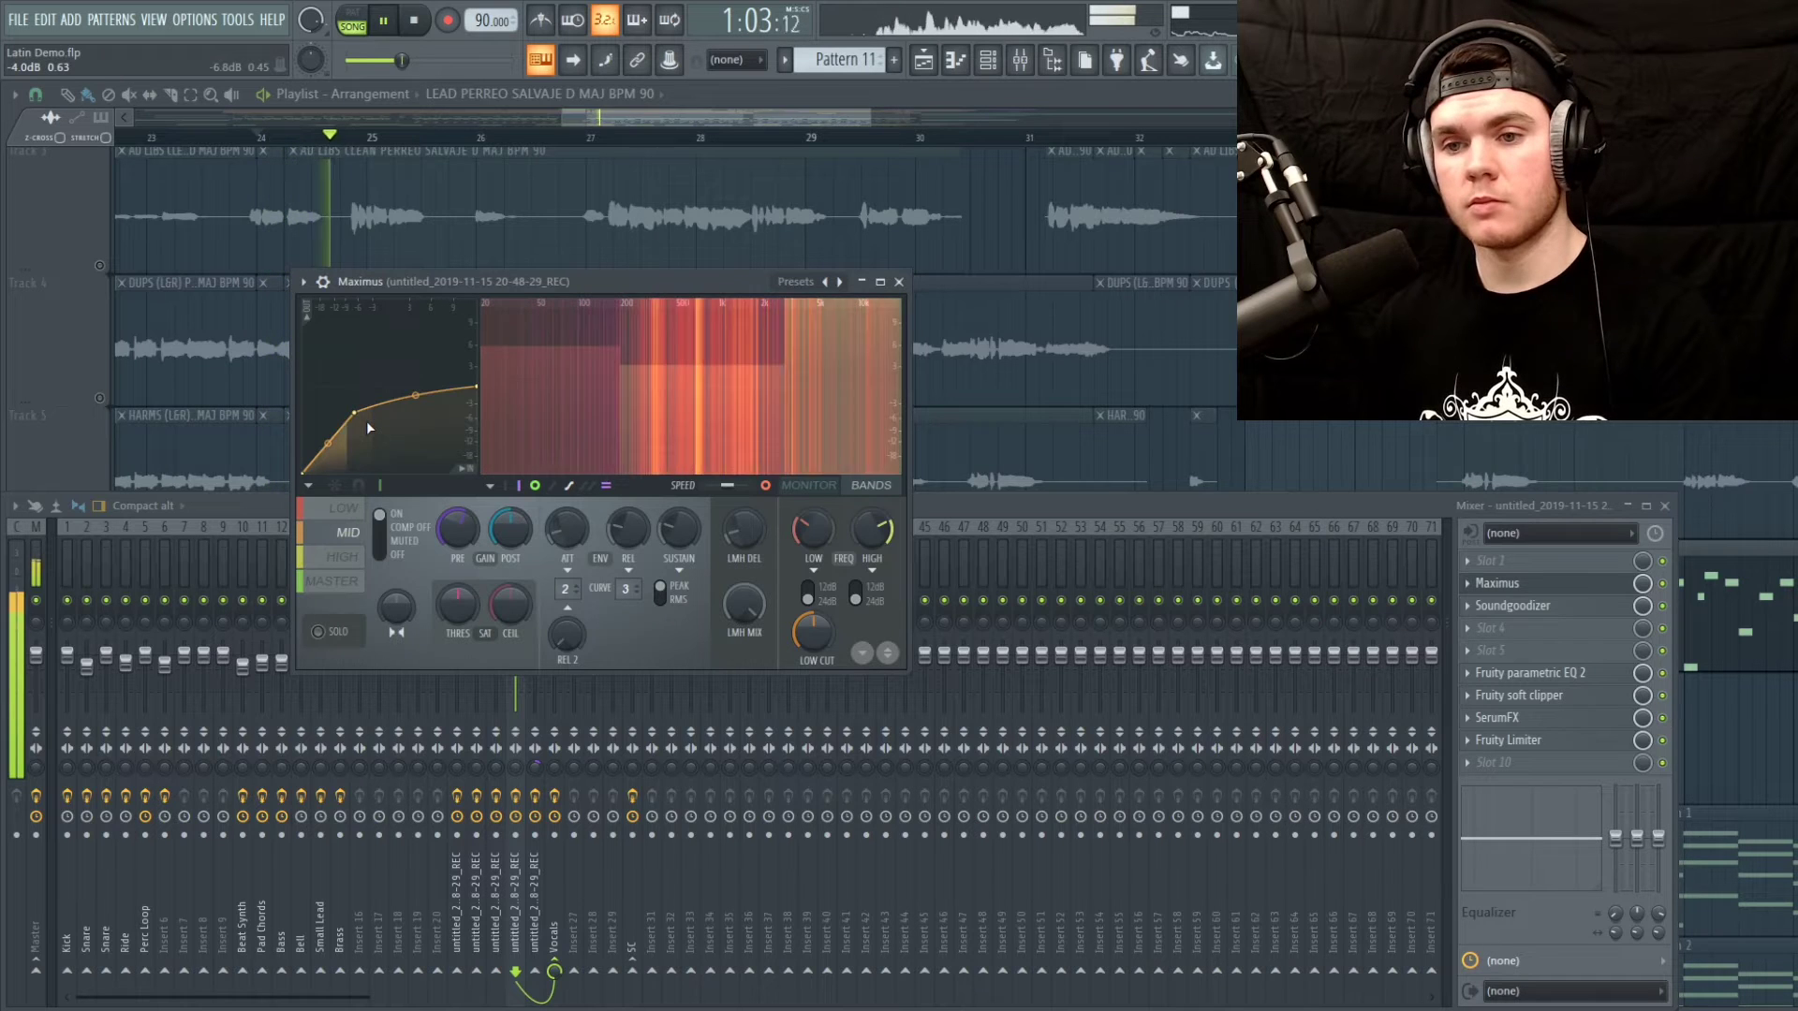
pyautogui.press('space')
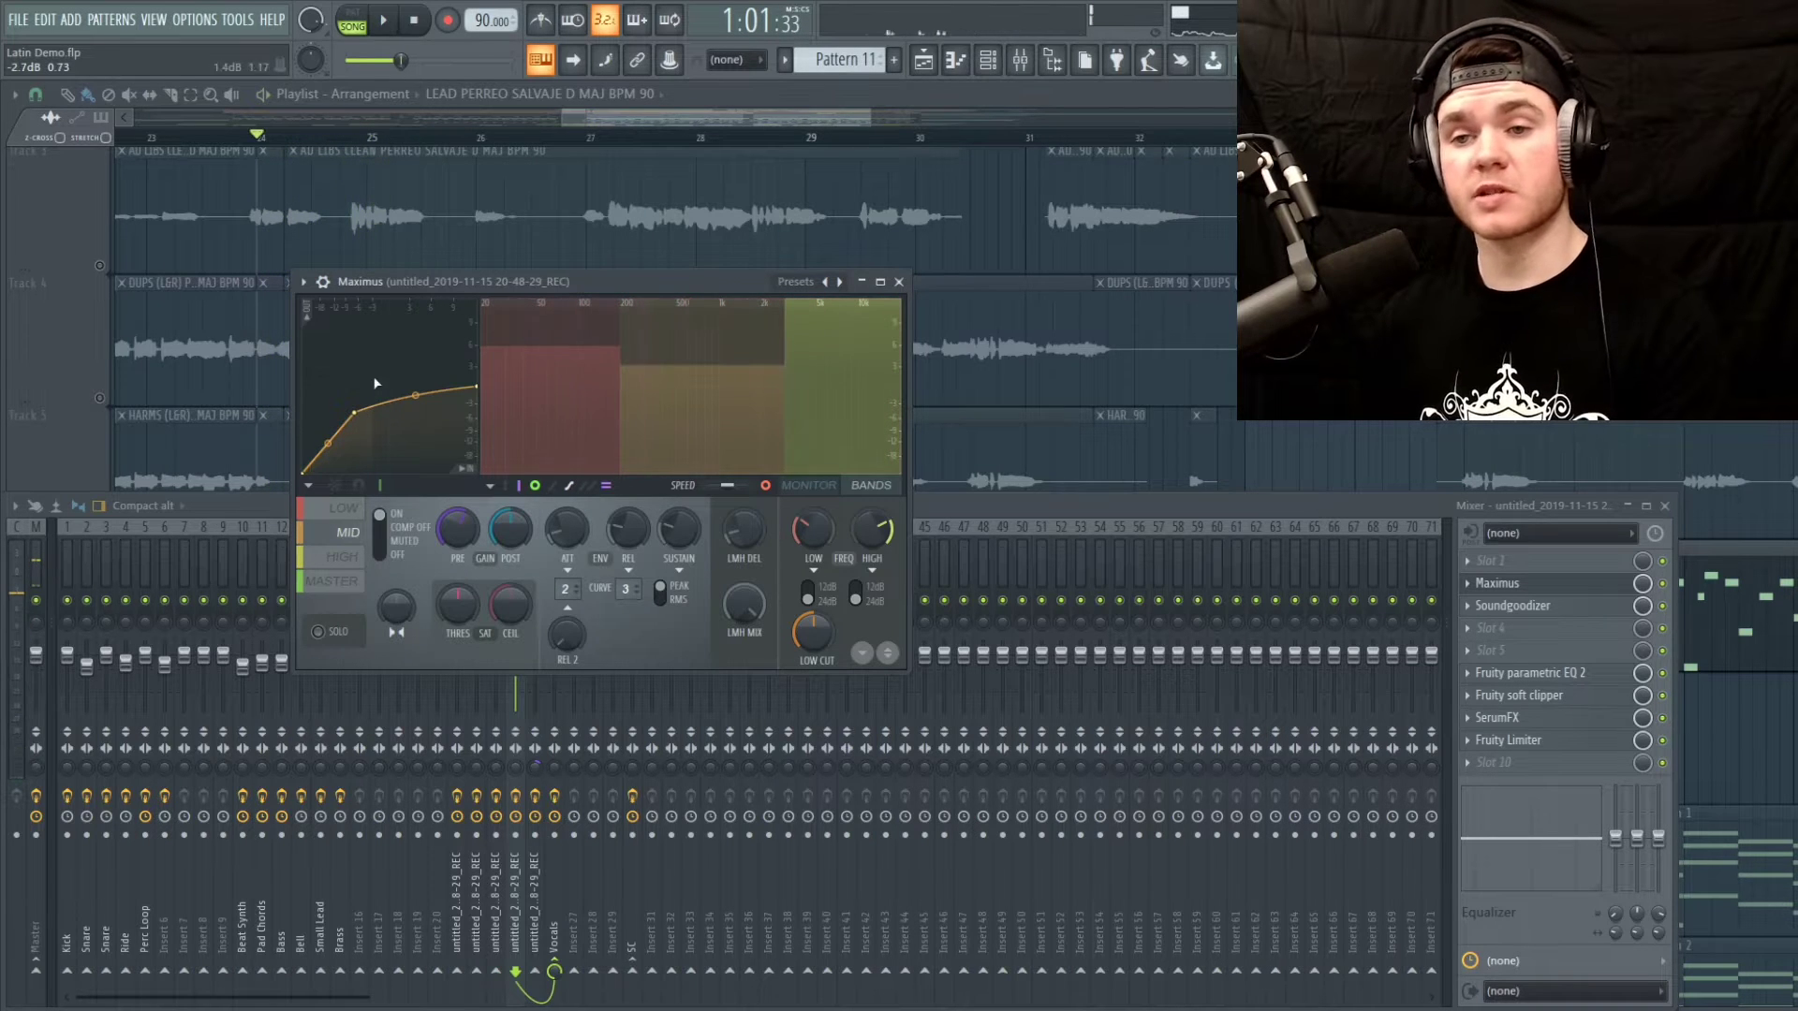
pyautogui.click(356, 560)
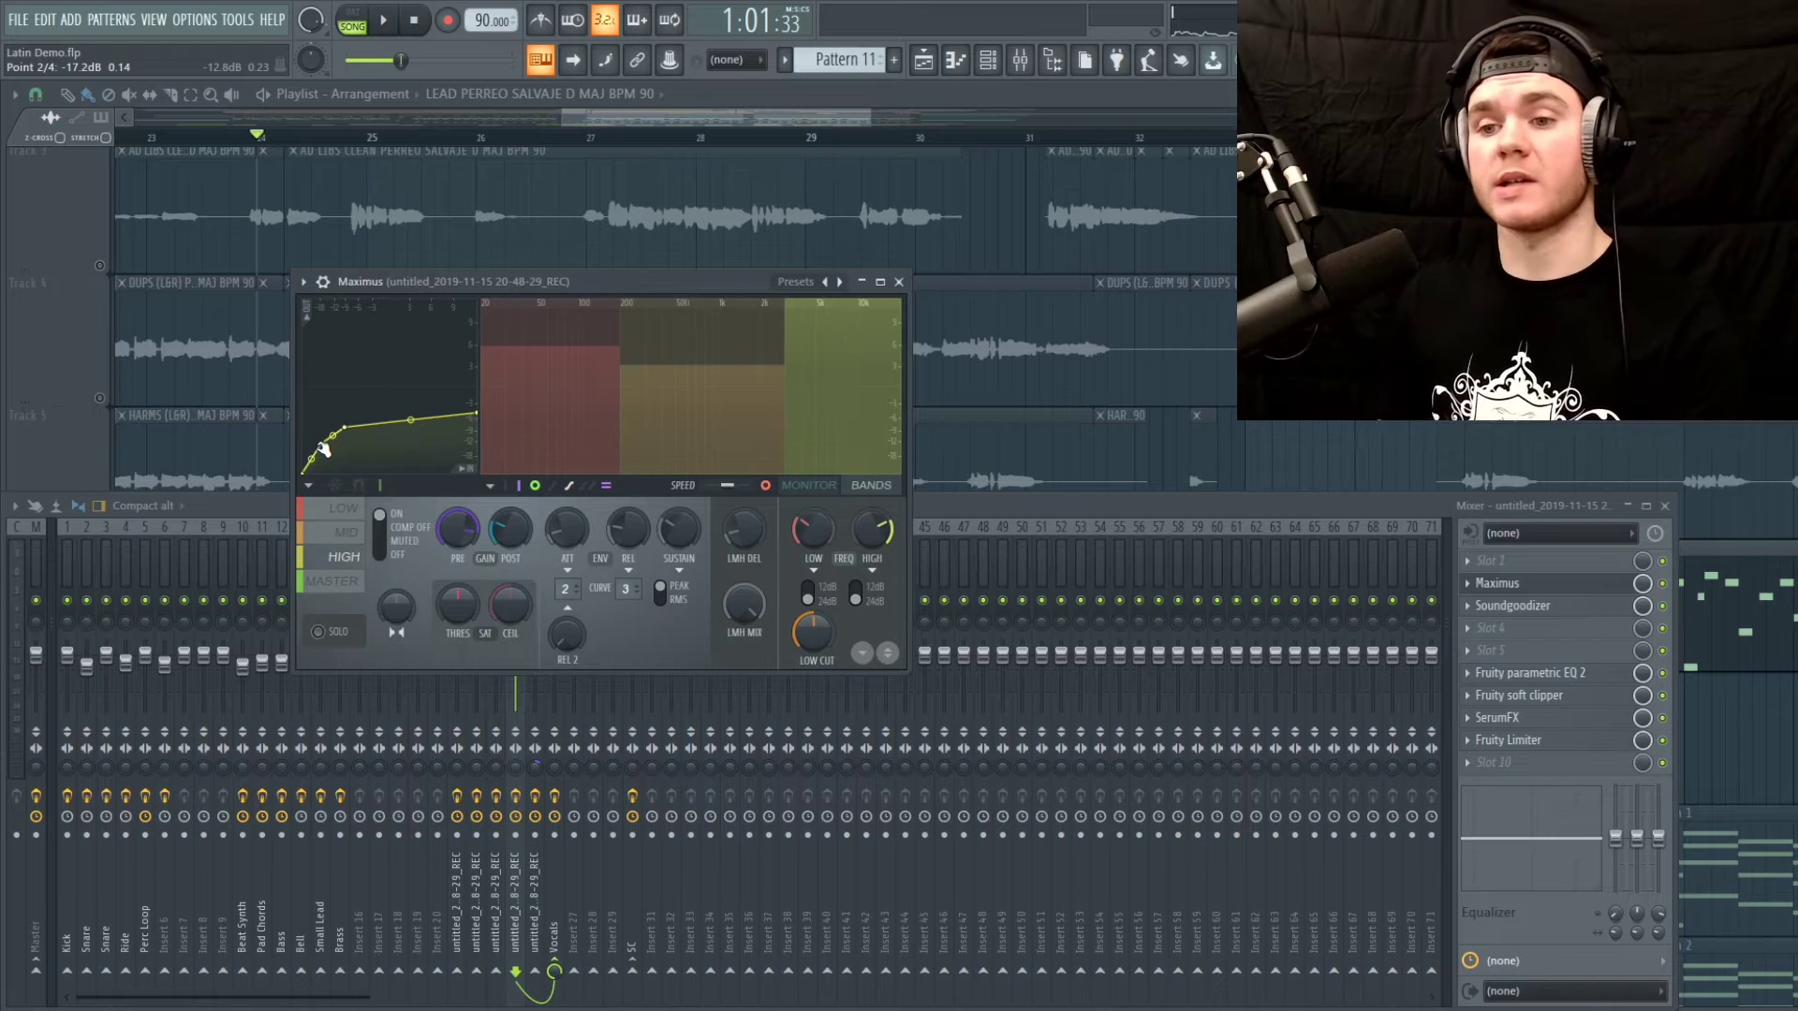
pyautogui.press('space')
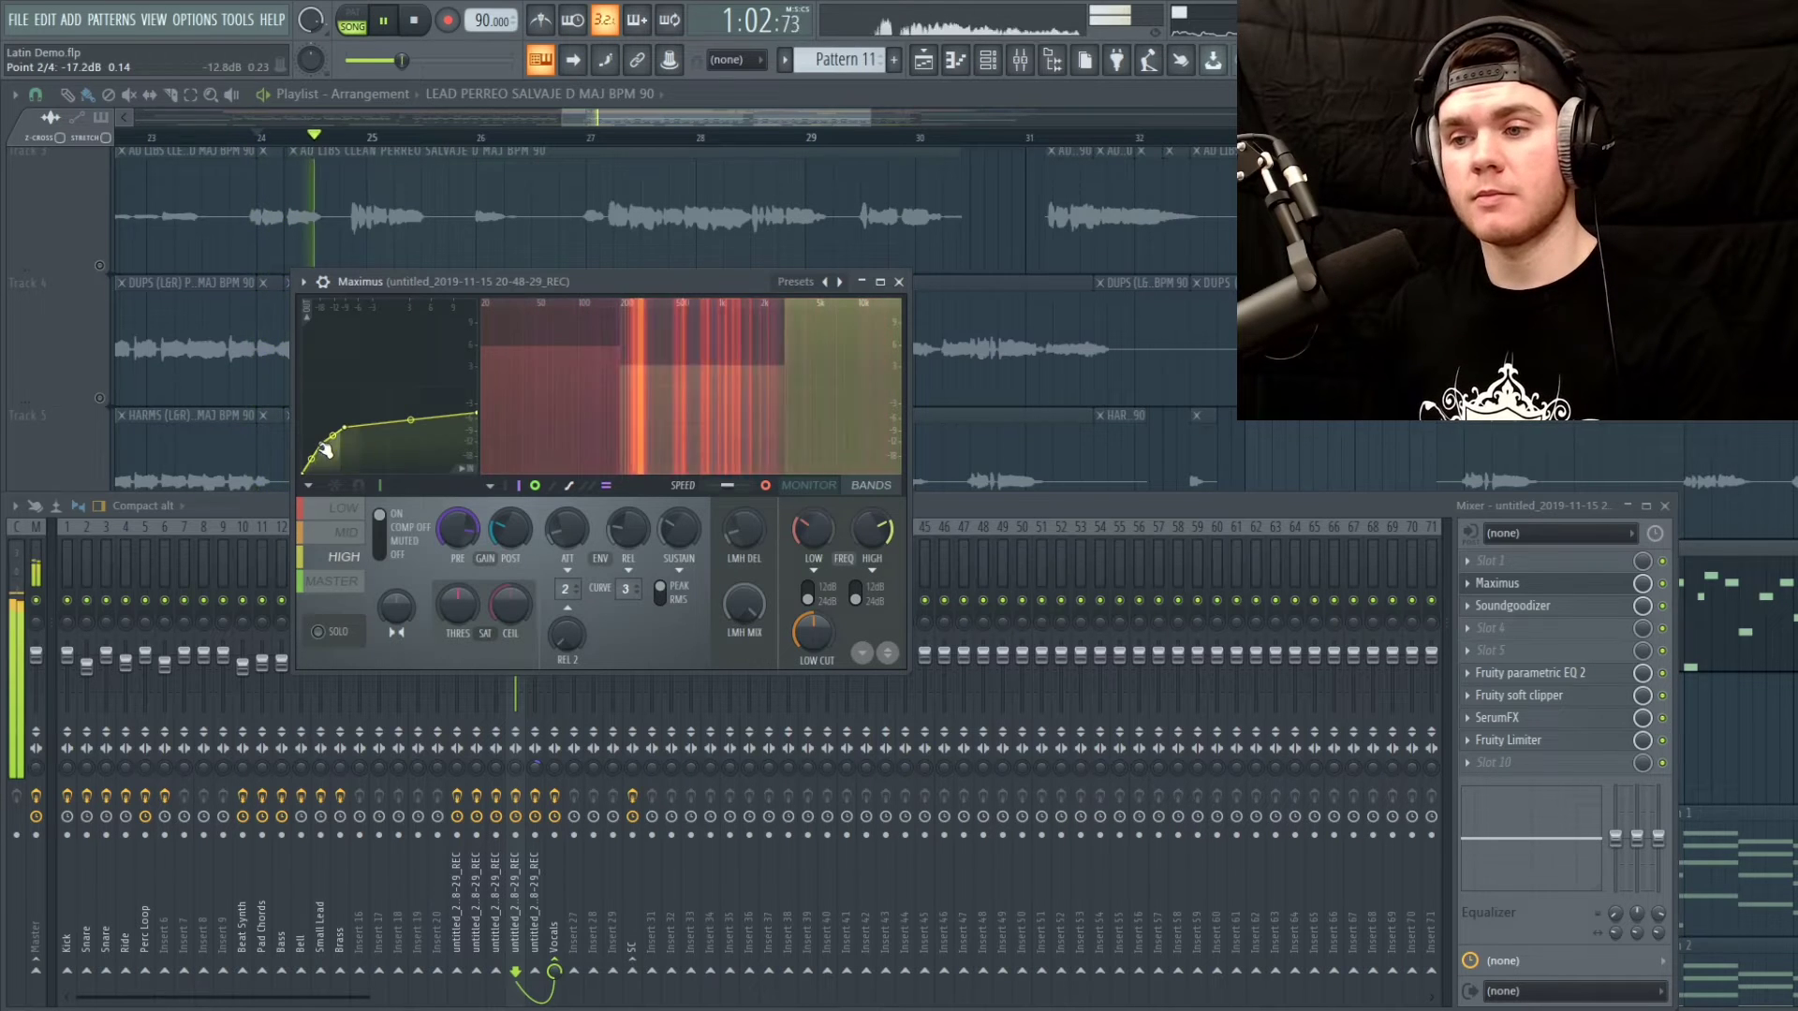
pyautogui.press('space')
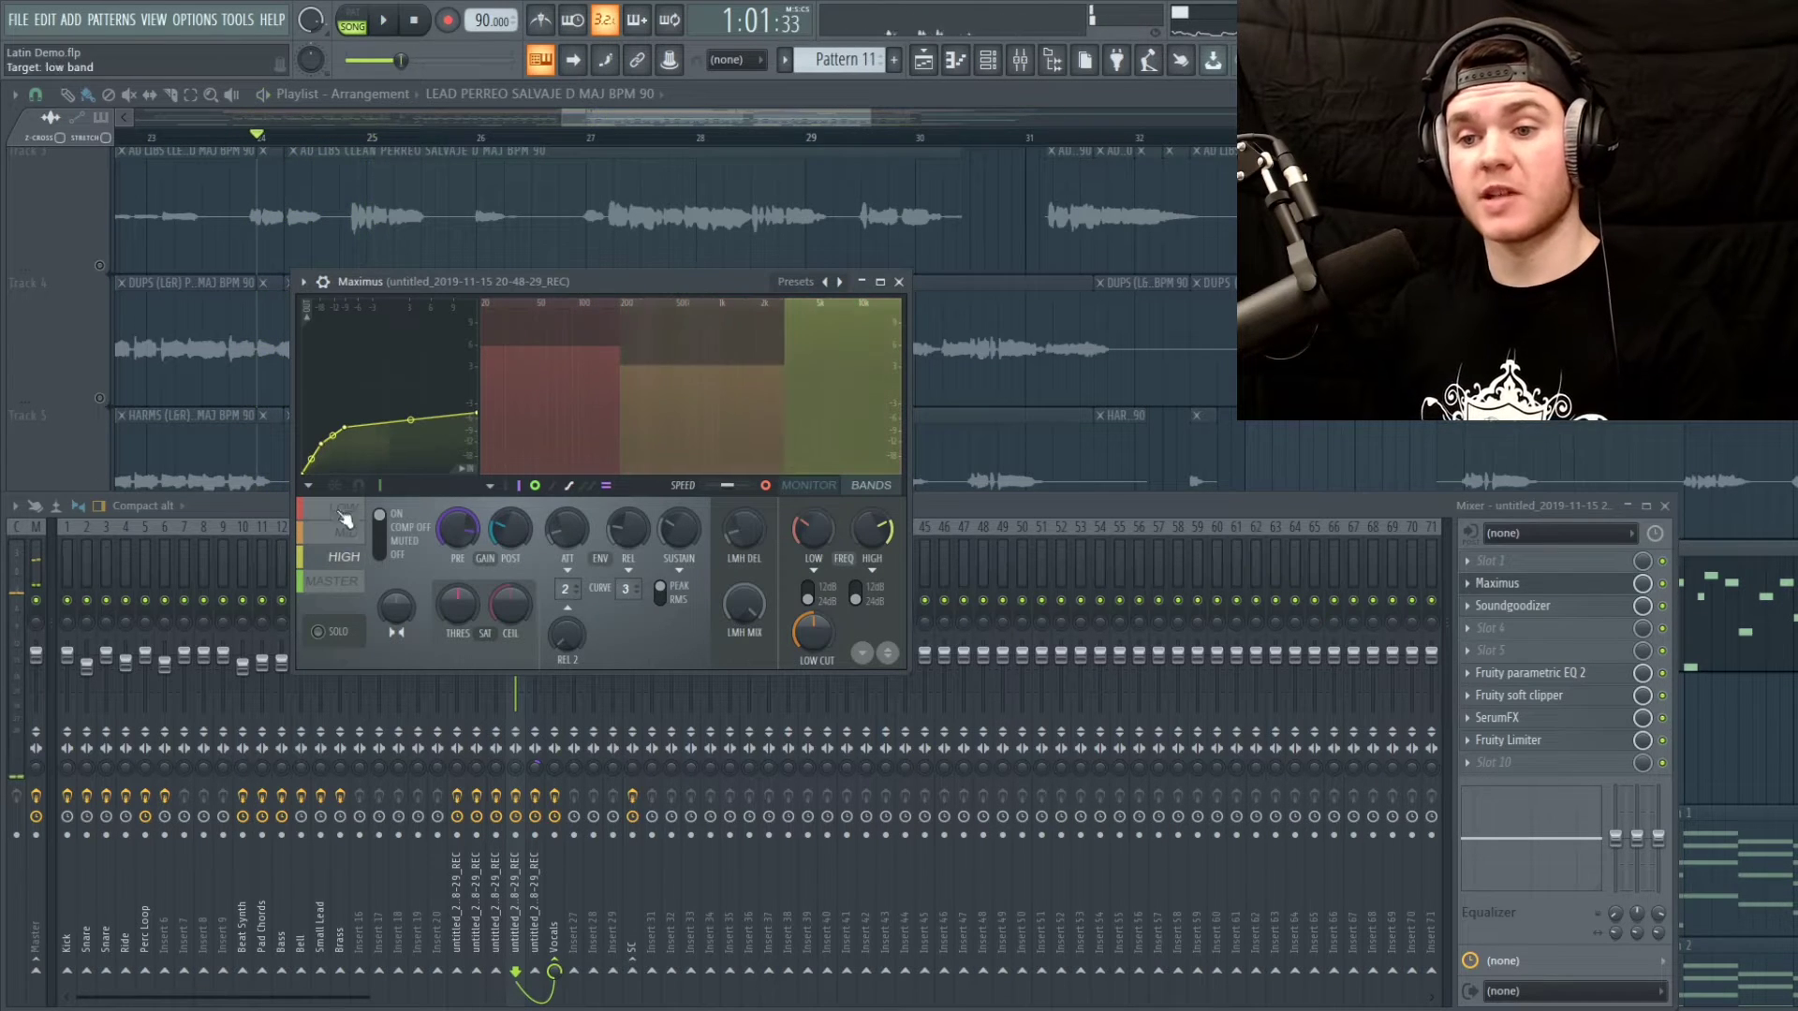
# Bypass all effects on insert 24 plus the EQ and reverb on the Vocals insert, and play the dry vocal
pyautogui.click(1673, 593)
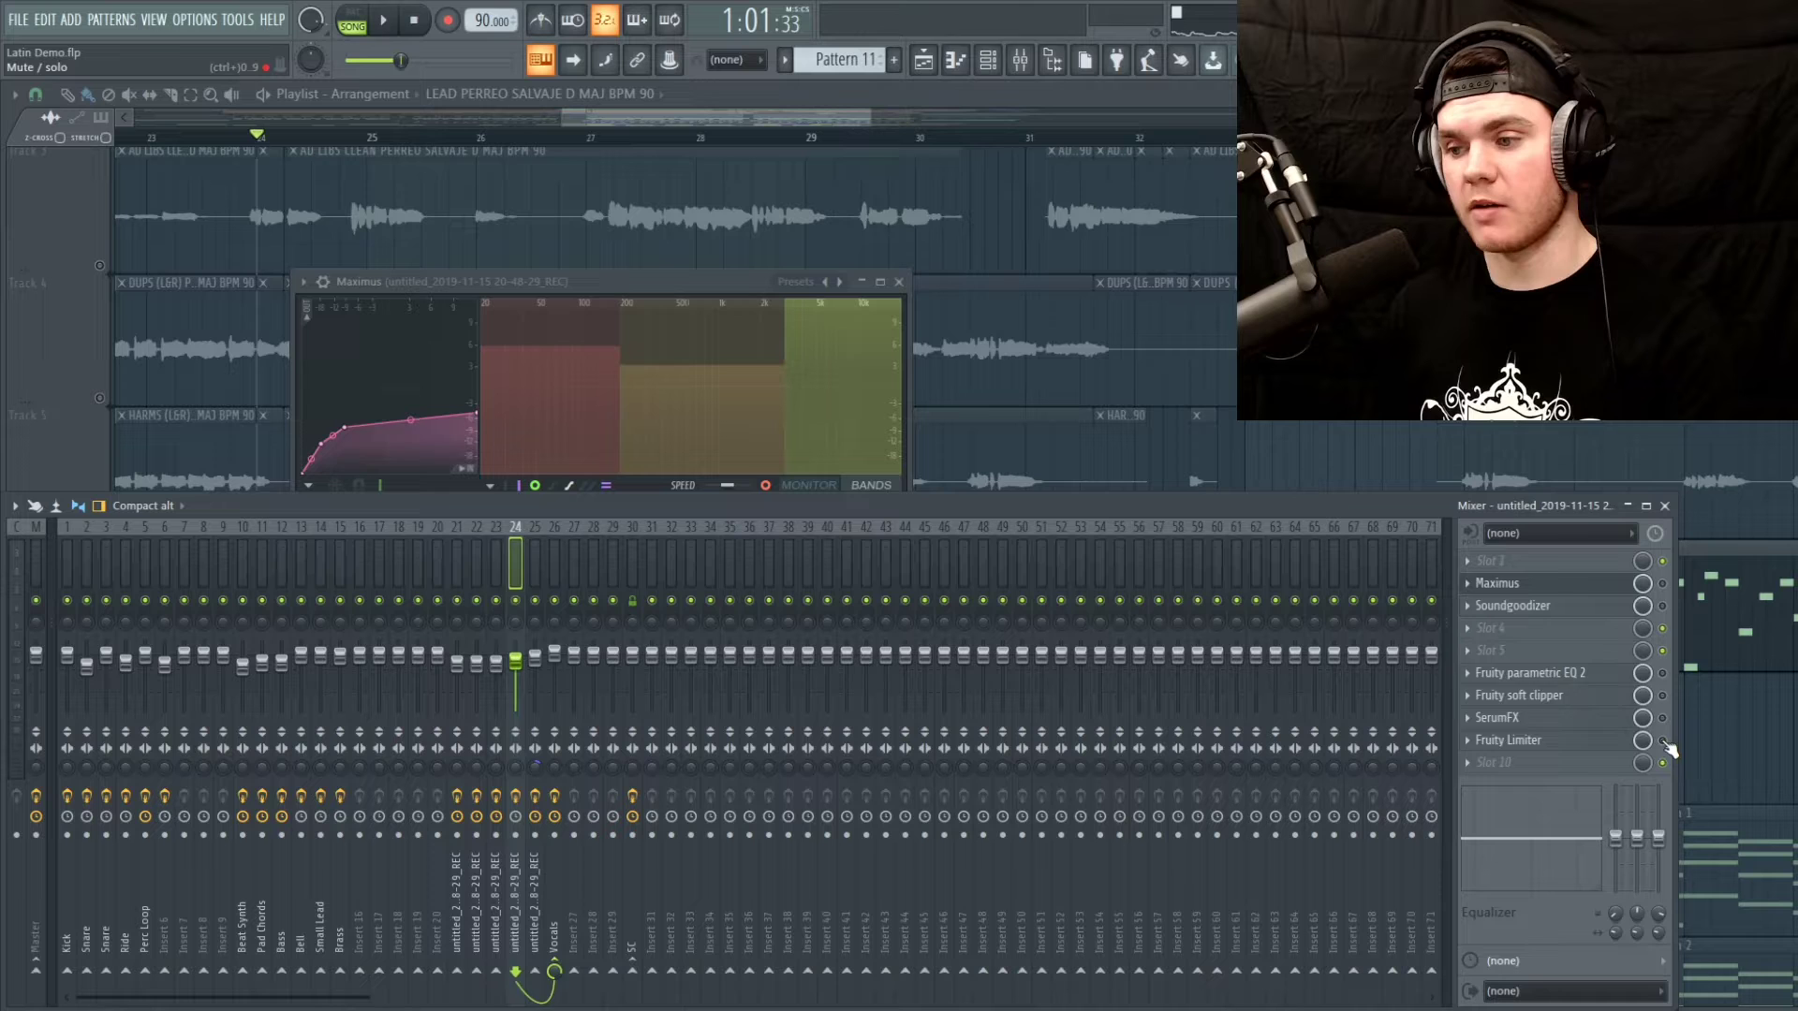
pyautogui.press('Right')
pyautogui.press('Right')
pyautogui.press('space')
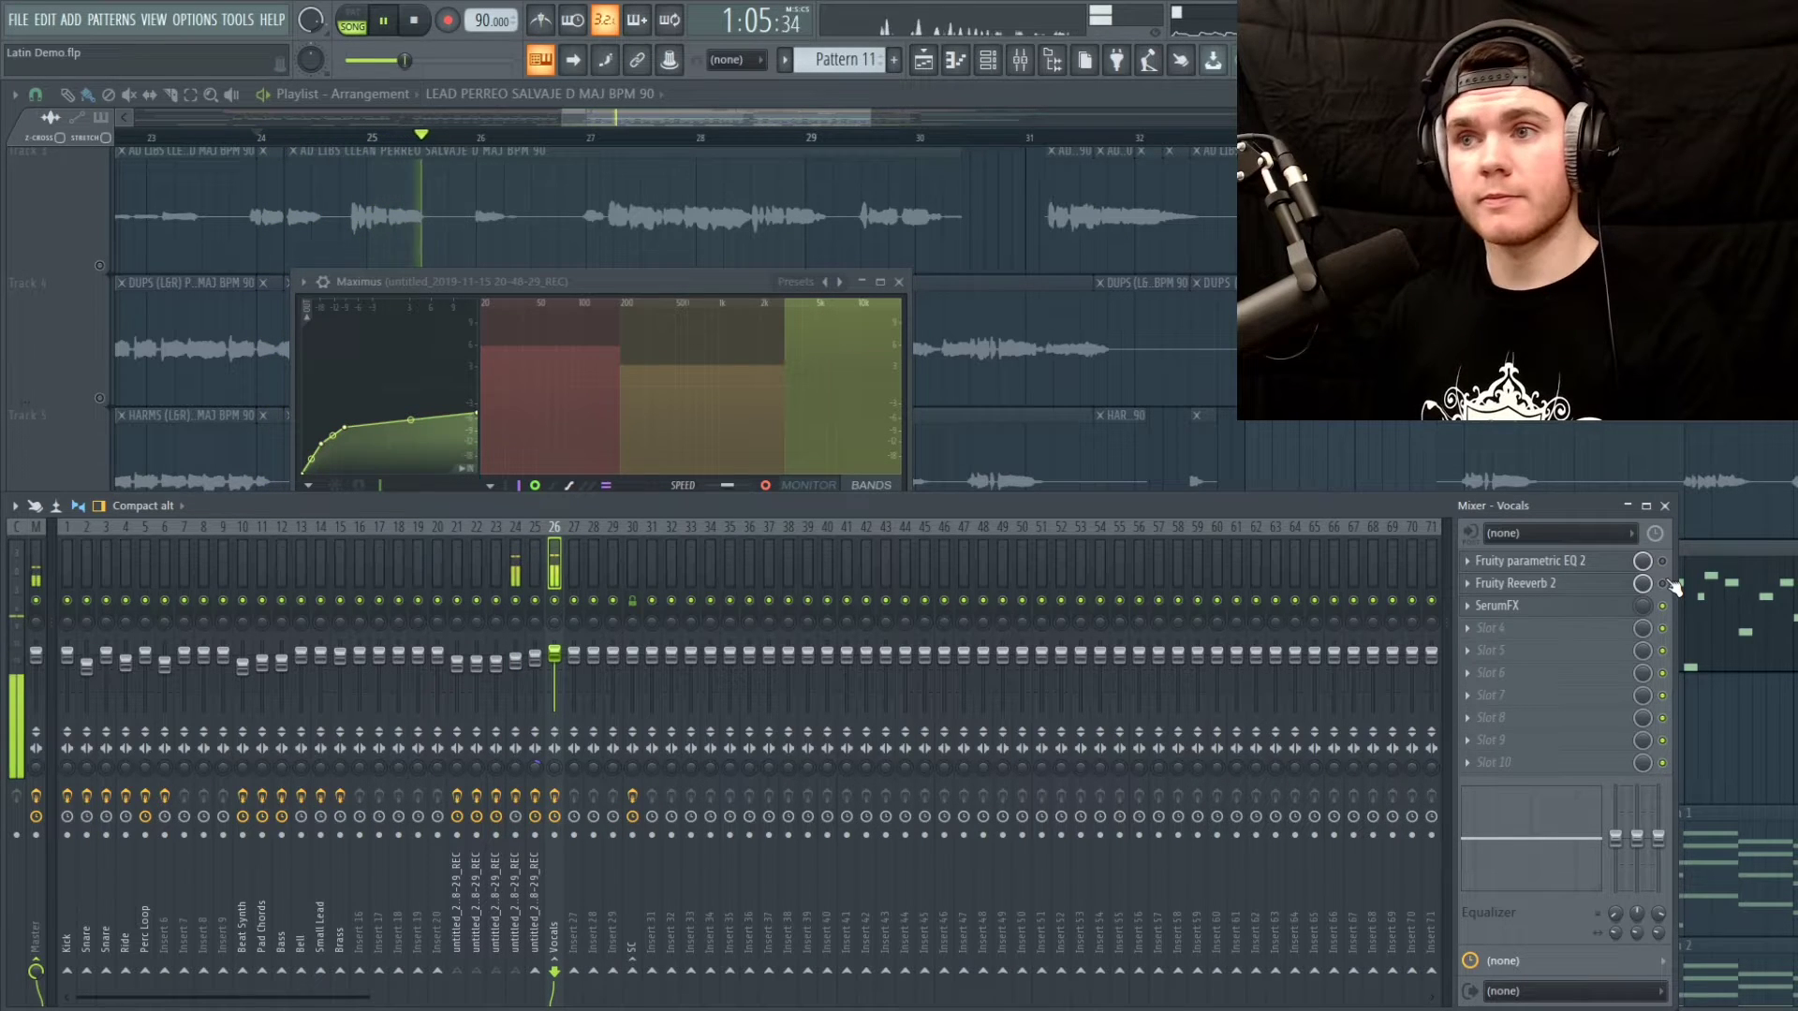
pyautogui.press('space')
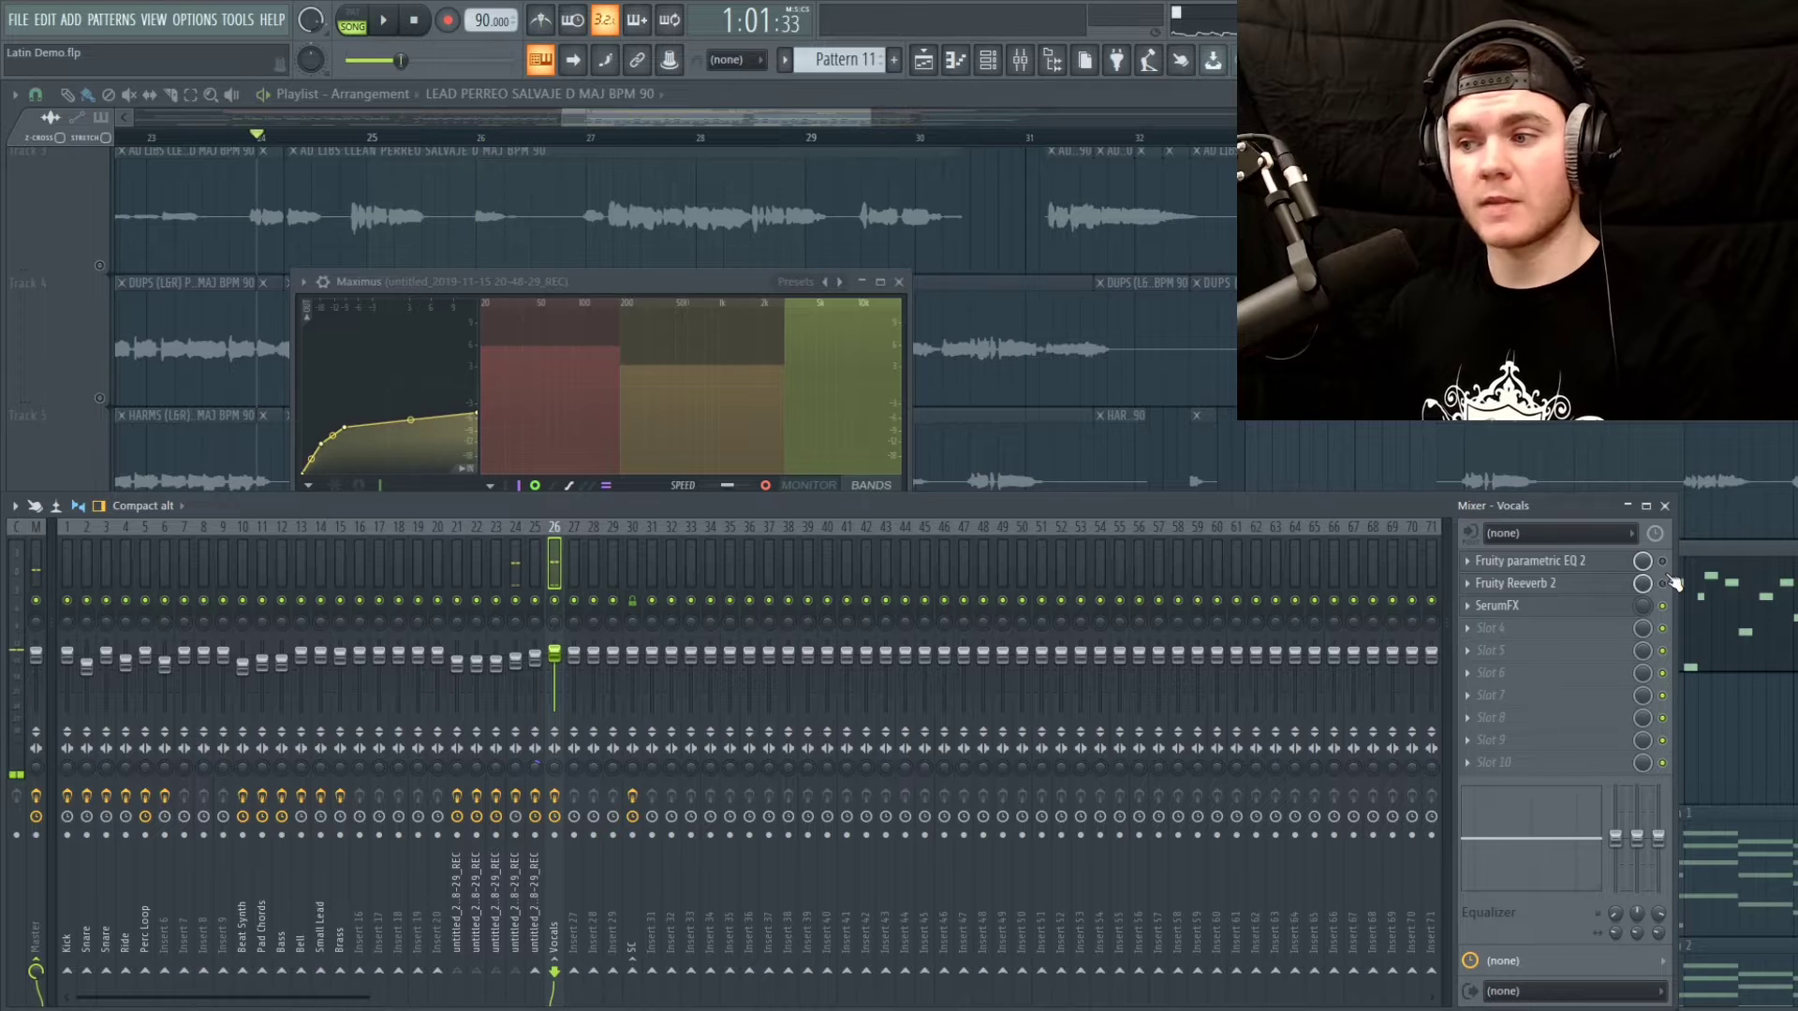
# Re-enable Maximus and Soundgoodizer on insert 24 and check Soundgoodizer's settings before closing it
pyautogui.click(507, 565)
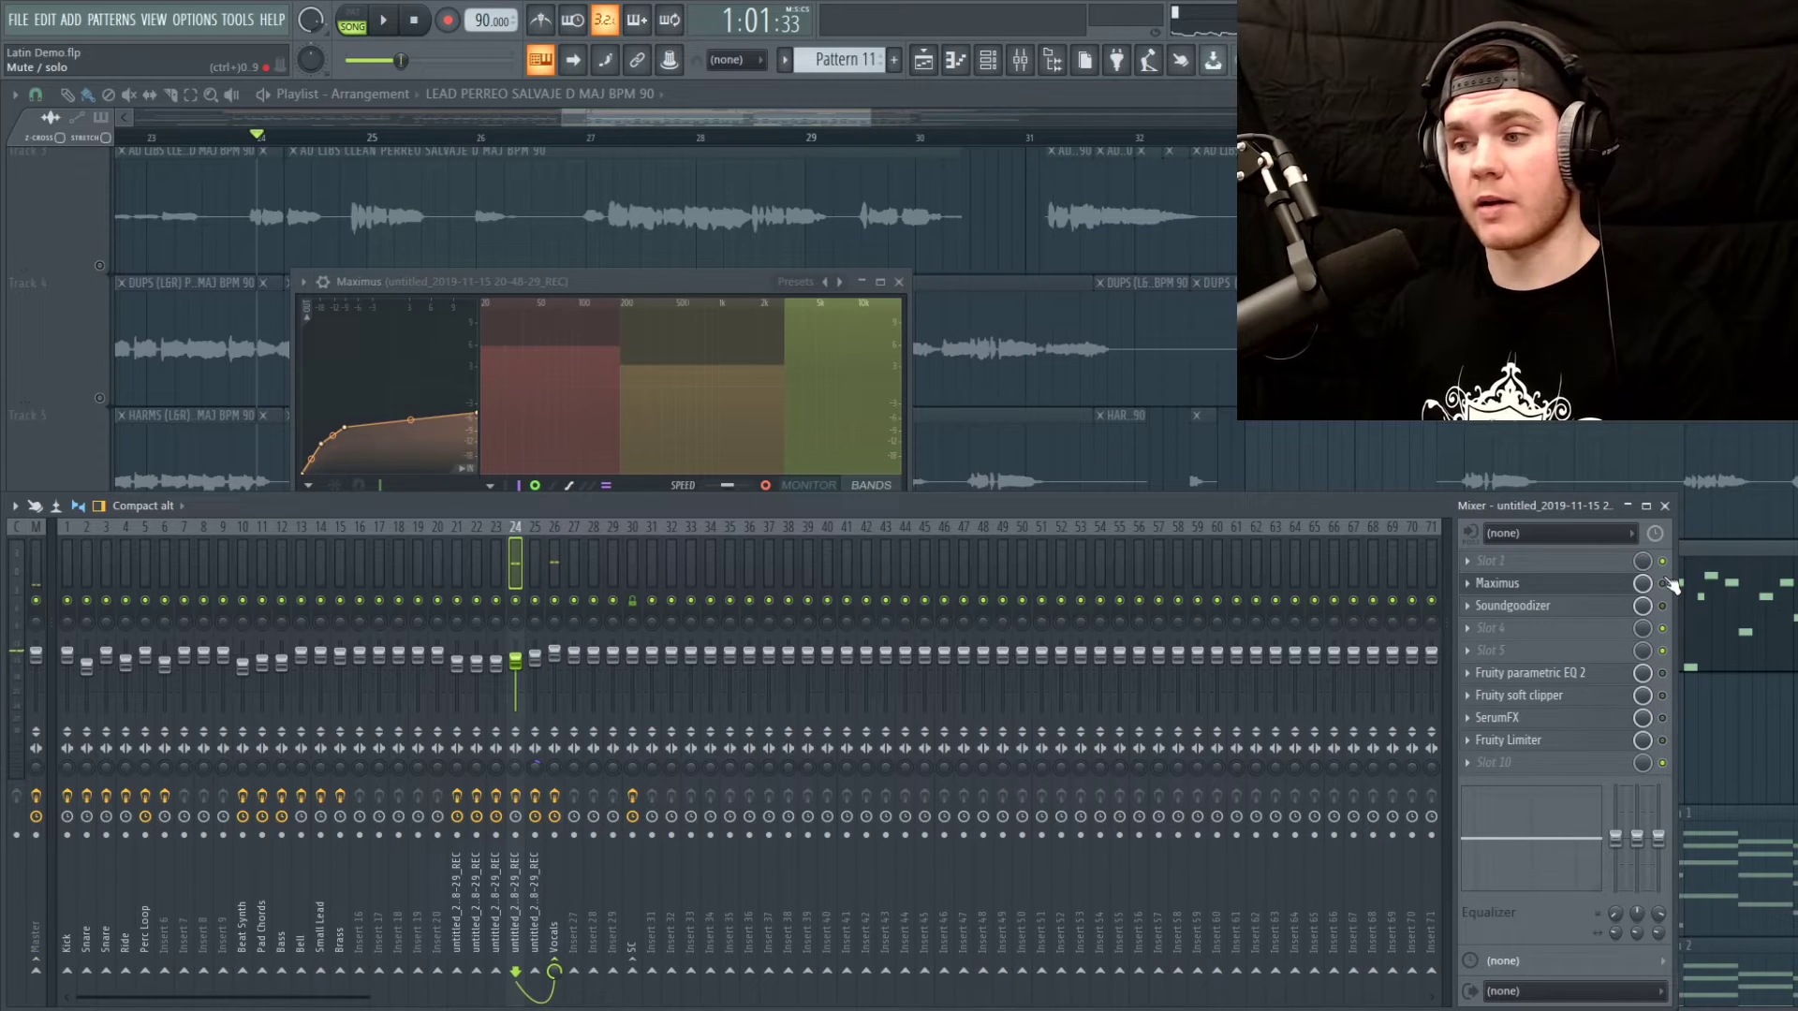
pyautogui.click(1512, 606)
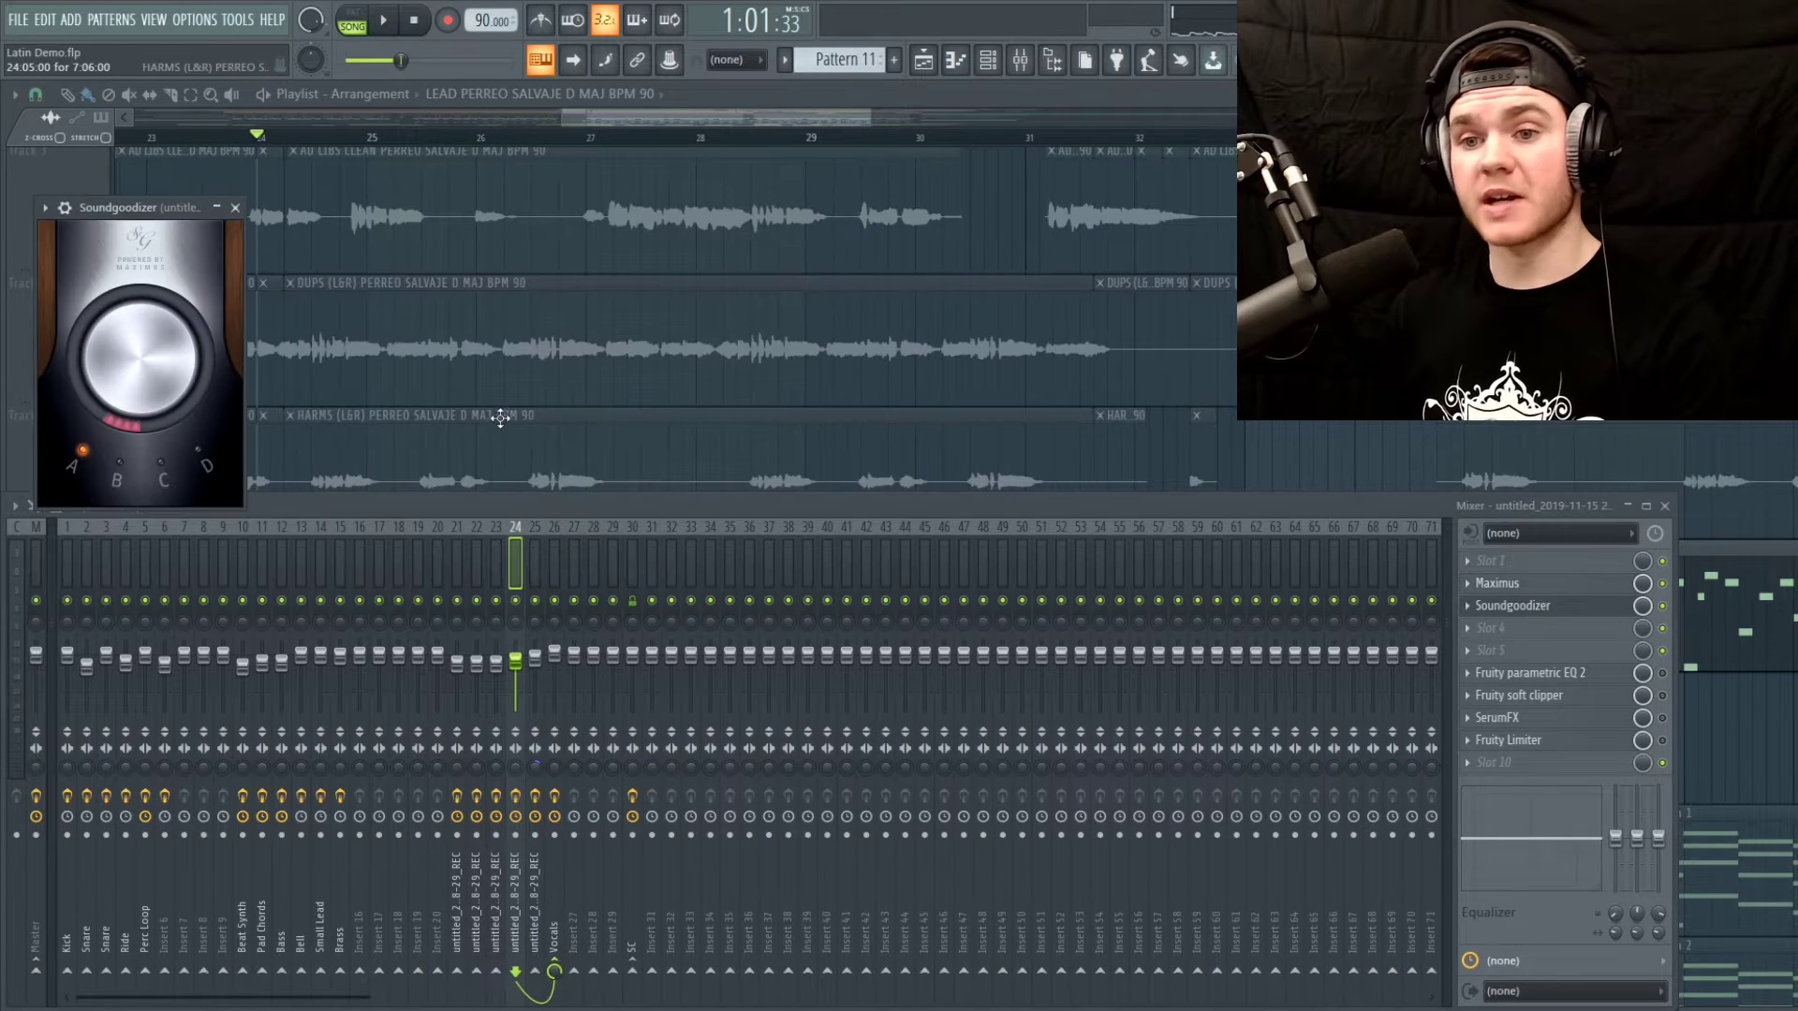
pyautogui.moveTo(140, 207); pyautogui.dragTo(630, 300)
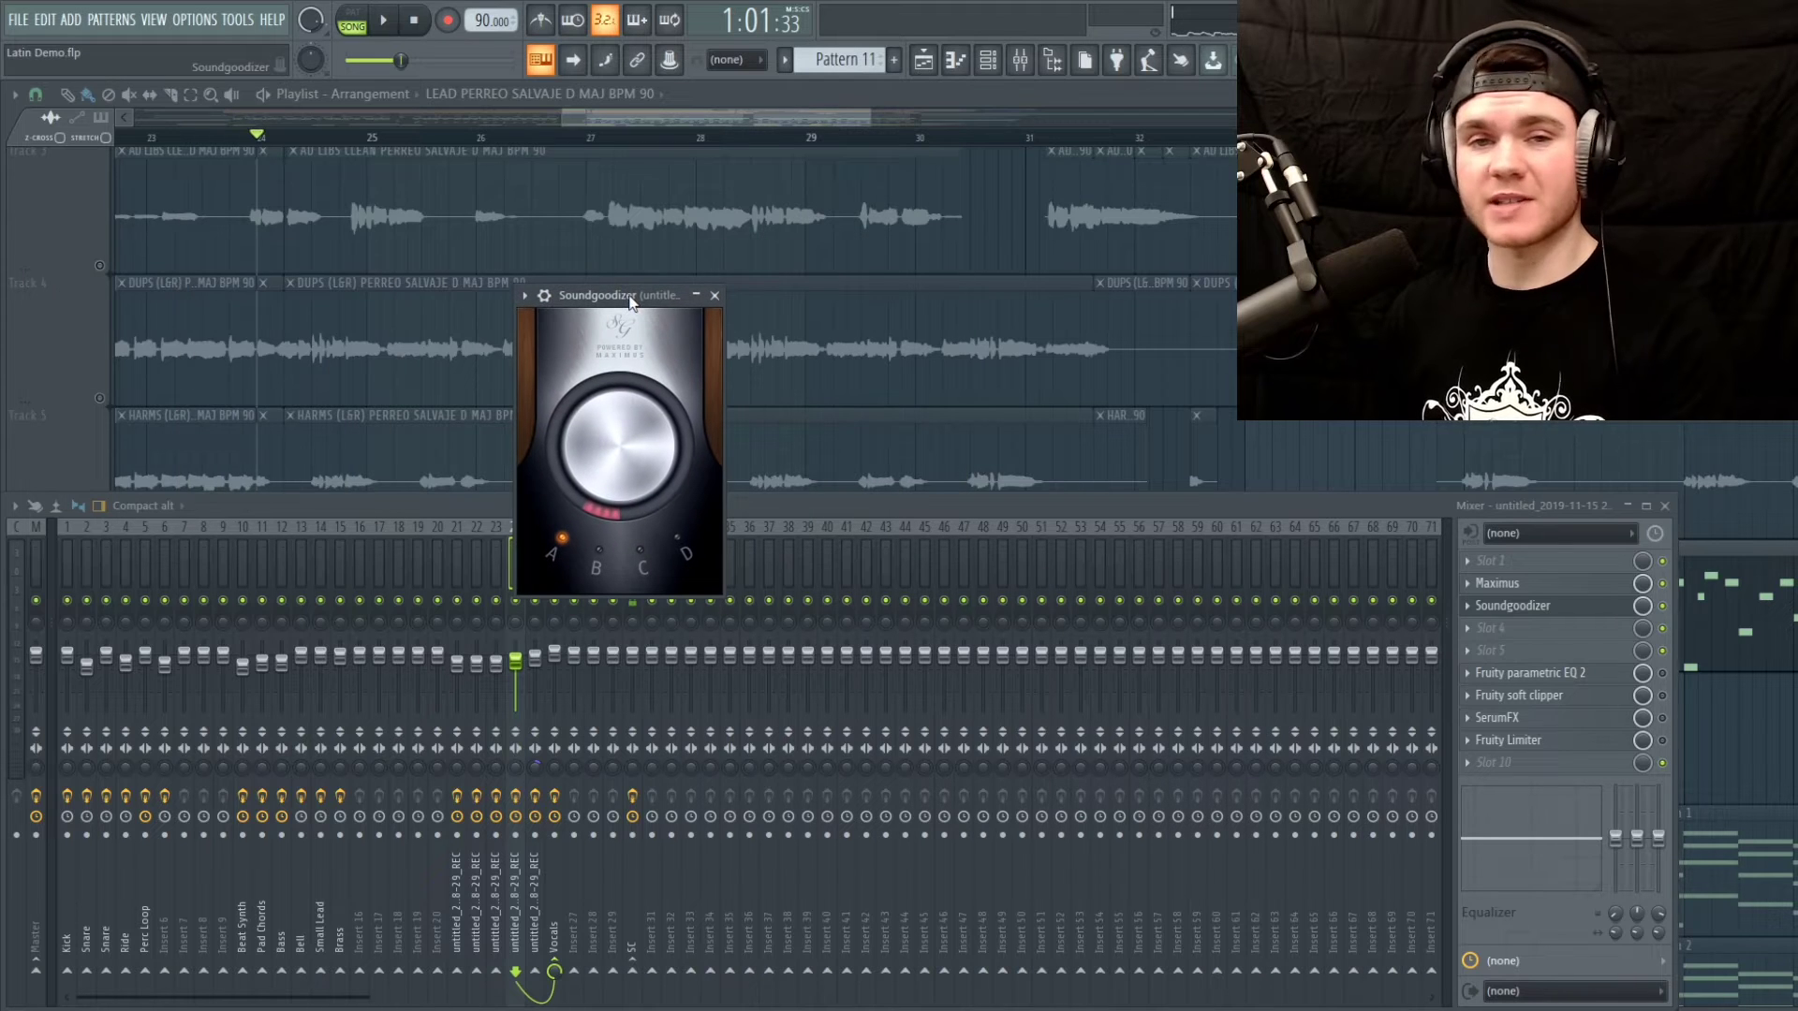
pyautogui.click(1580, 613)
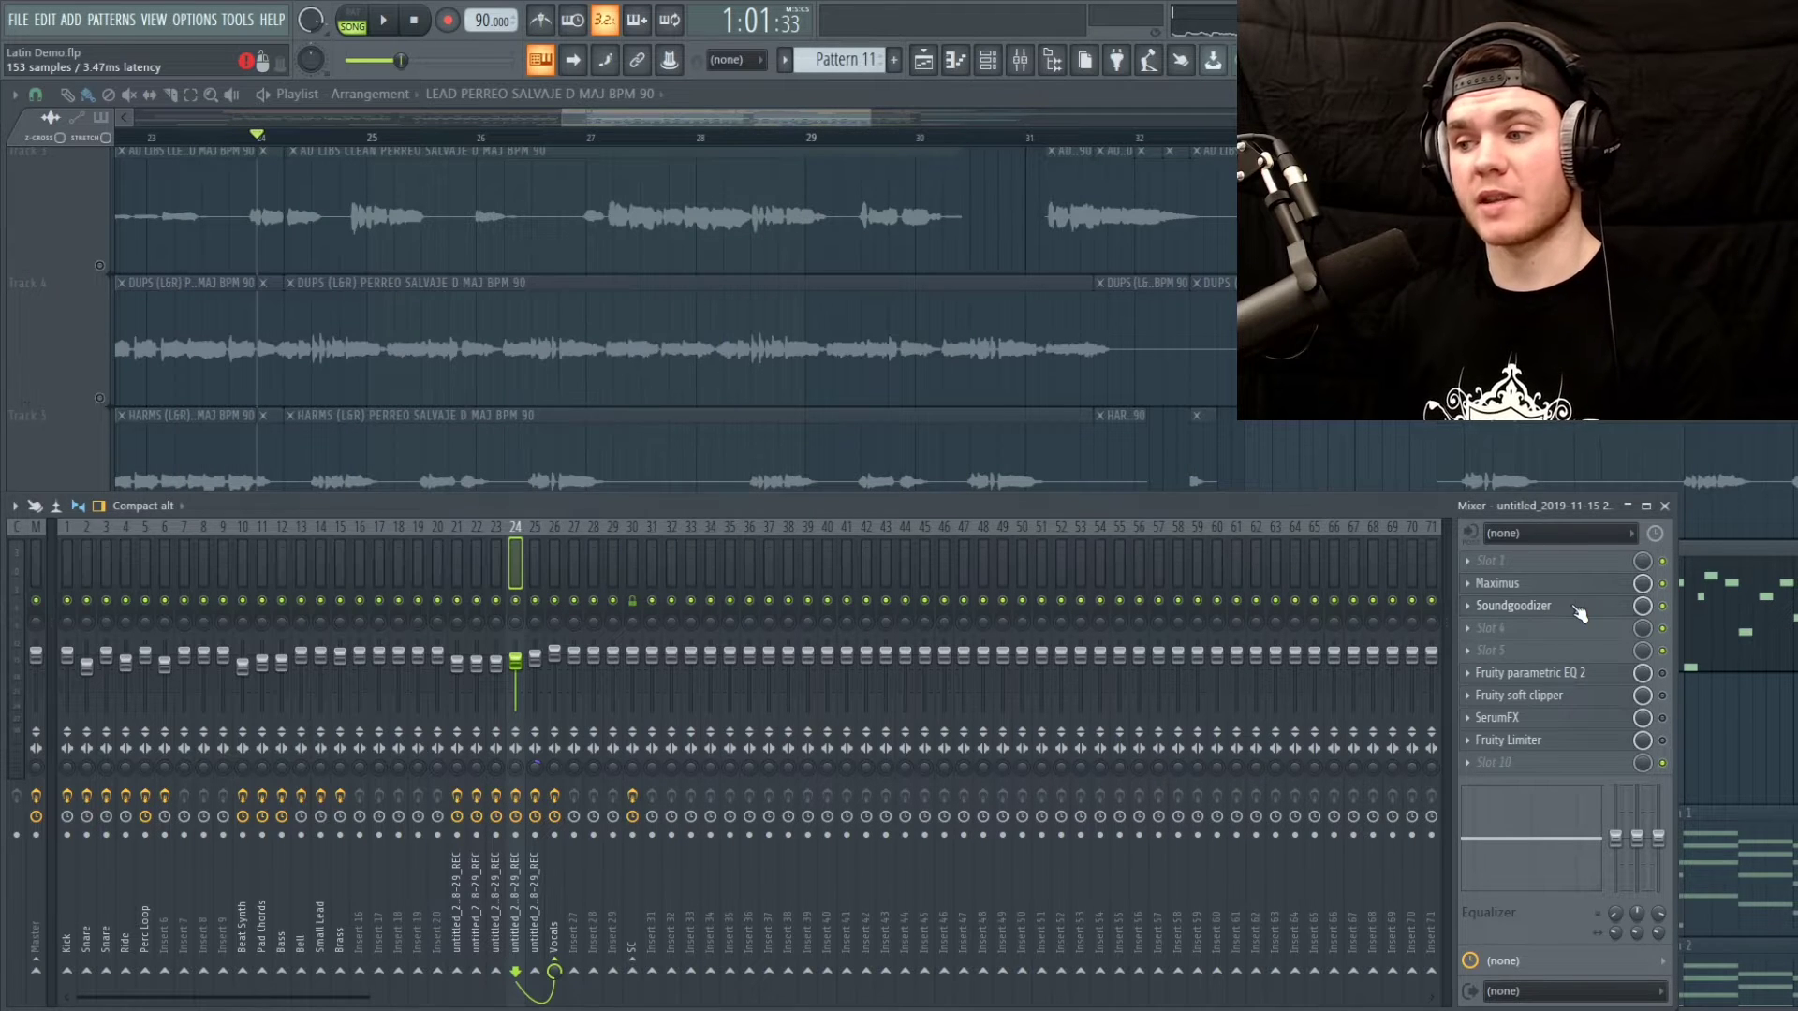
# Re-enable Fruity parametric EQ 2 on insert 24 and play the vocal while examining its low cut and high-mid dips
pyautogui.click(1575, 674)
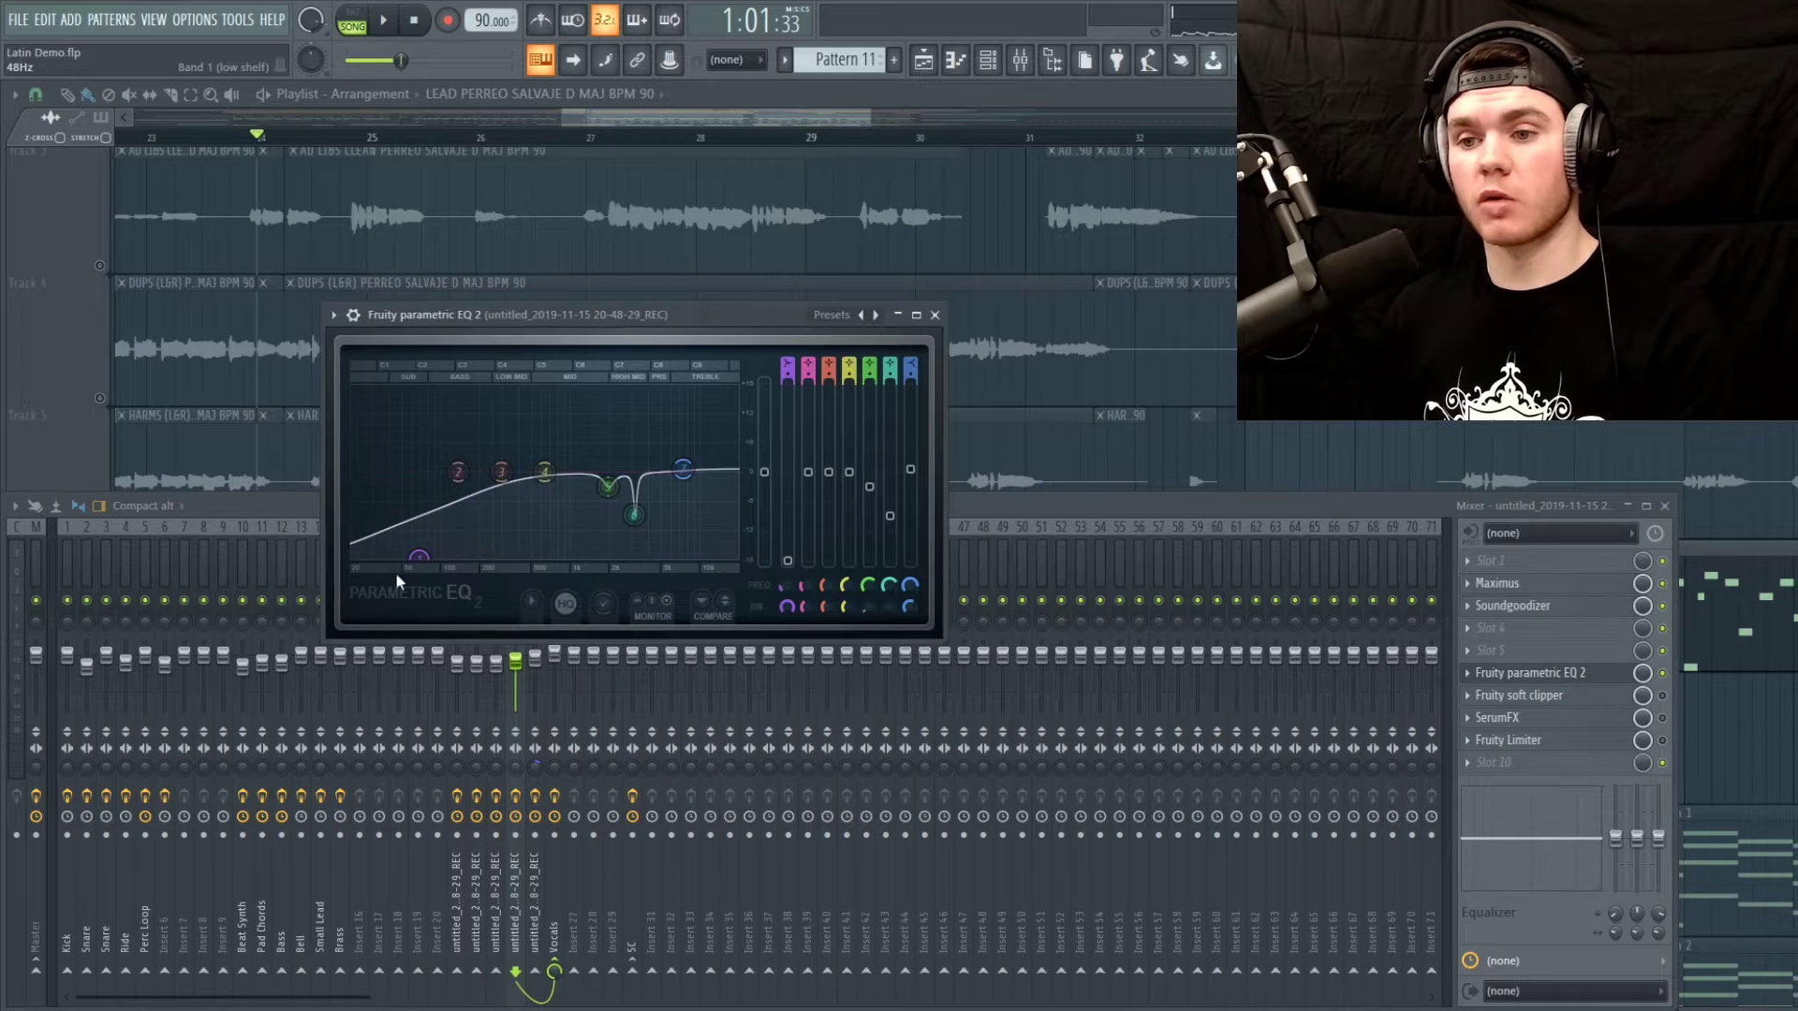
pyautogui.moveTo(607, 487); pyautogui.dragTo(625, 487)
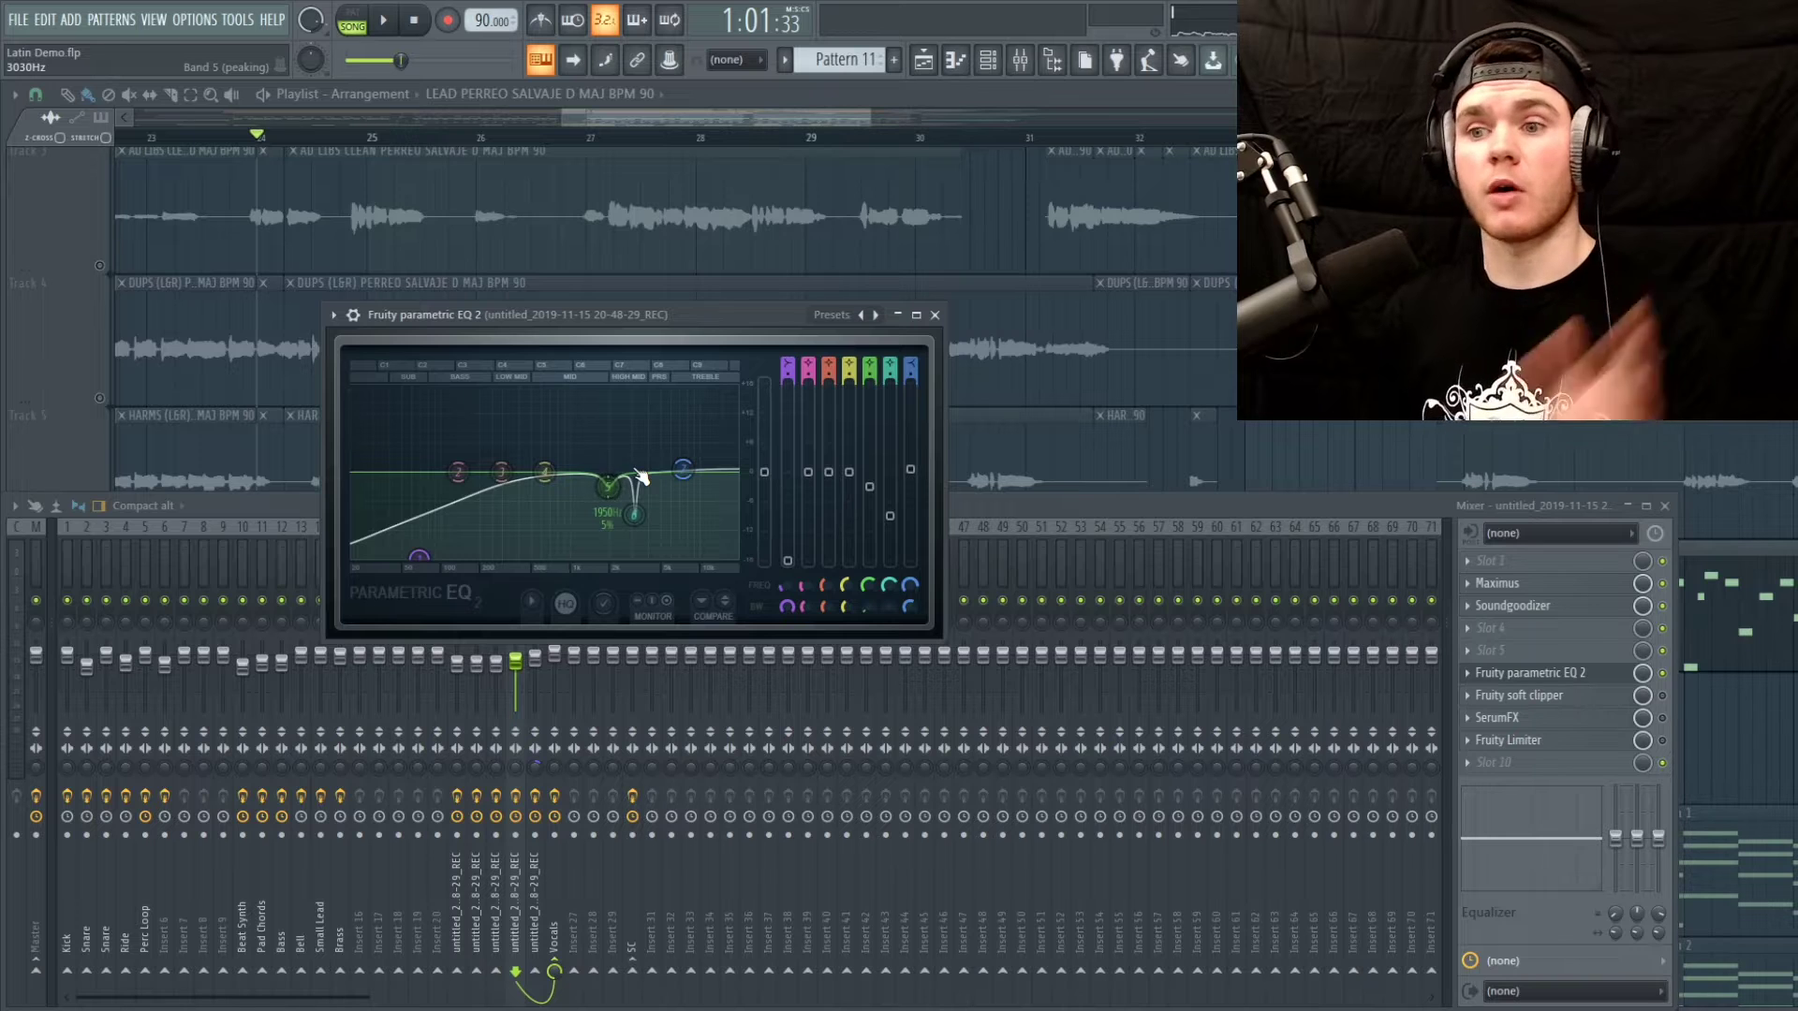
pyautogui.moveTo(631, 314); pyautogui.dragTo(643, 319)
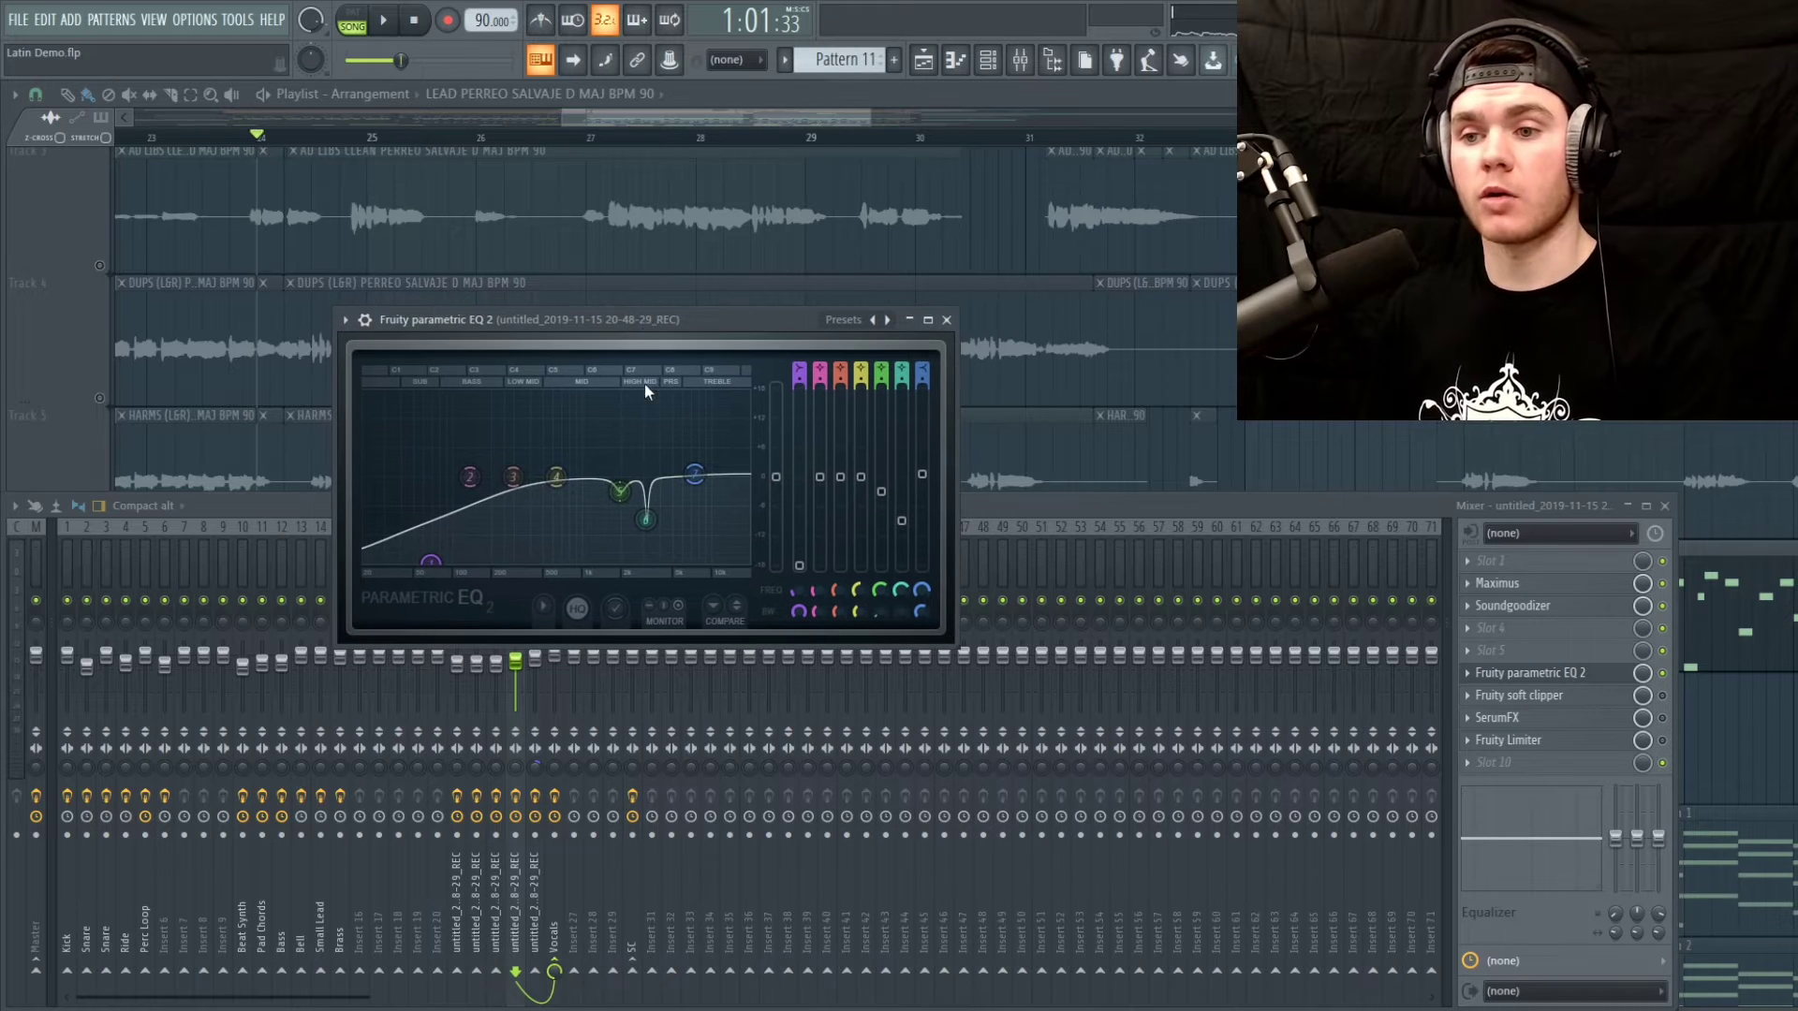
pyautogui.press('space')
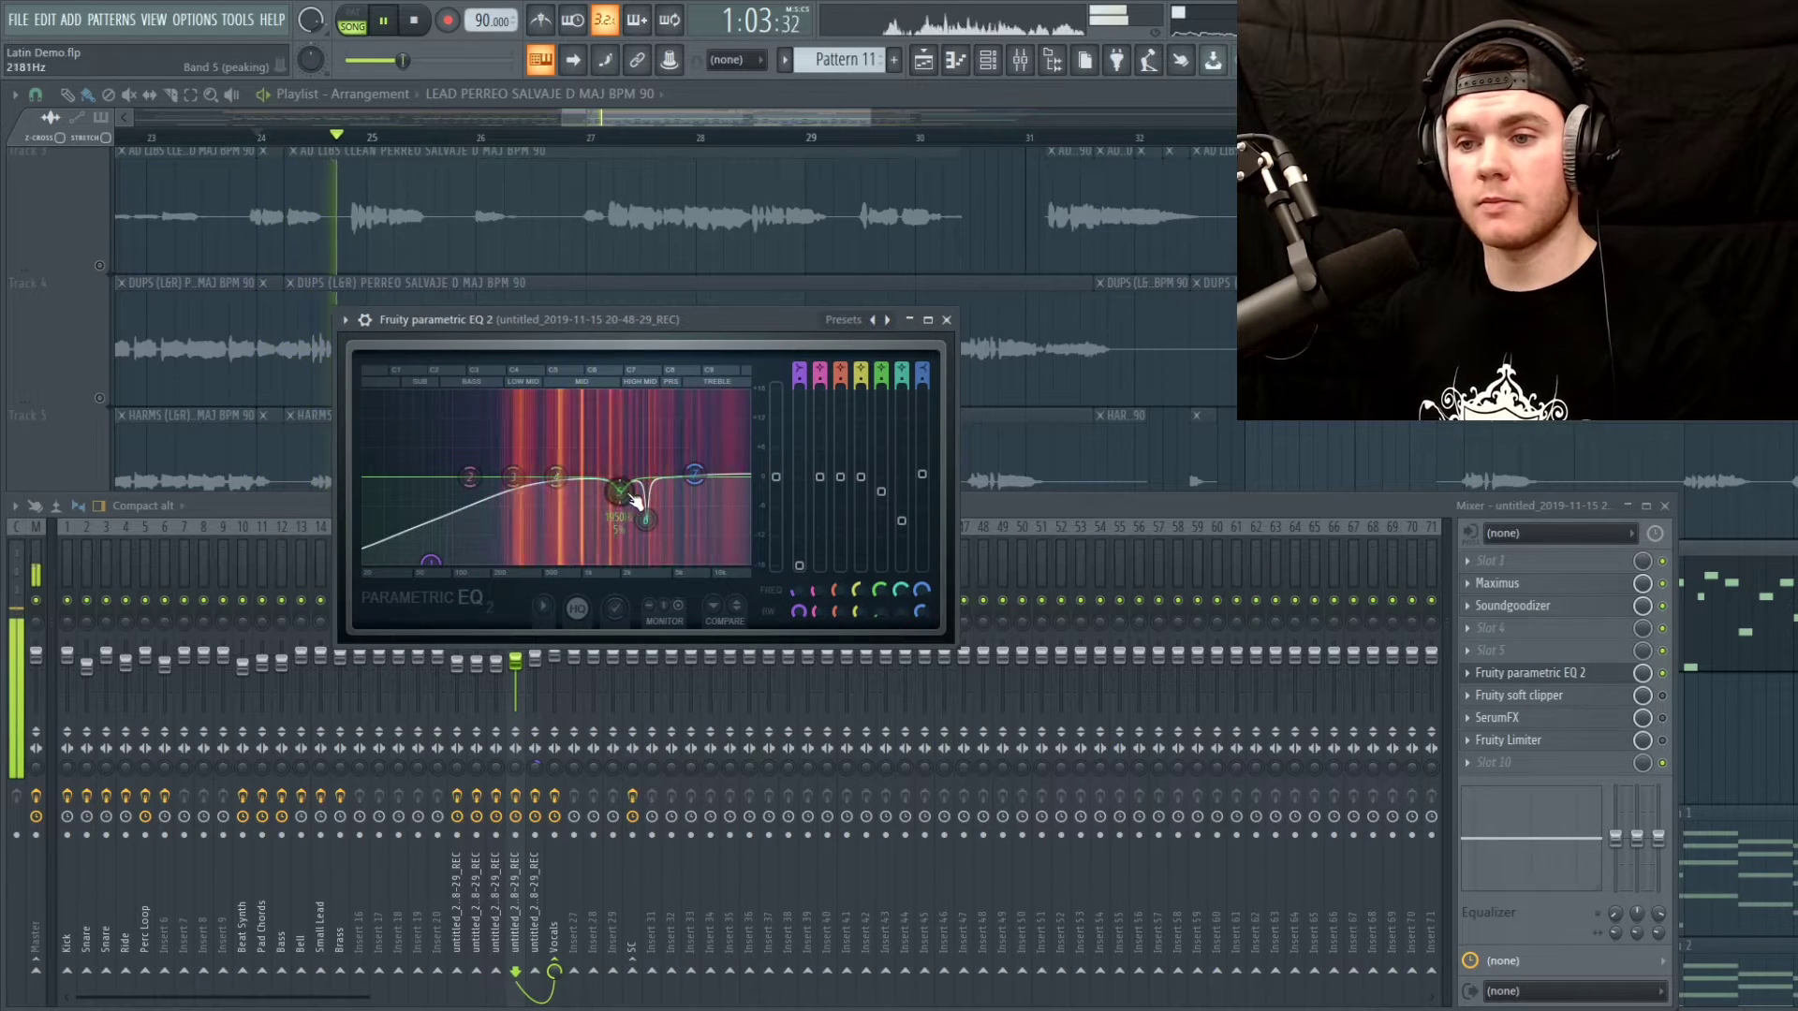
pyautogui.press('space')
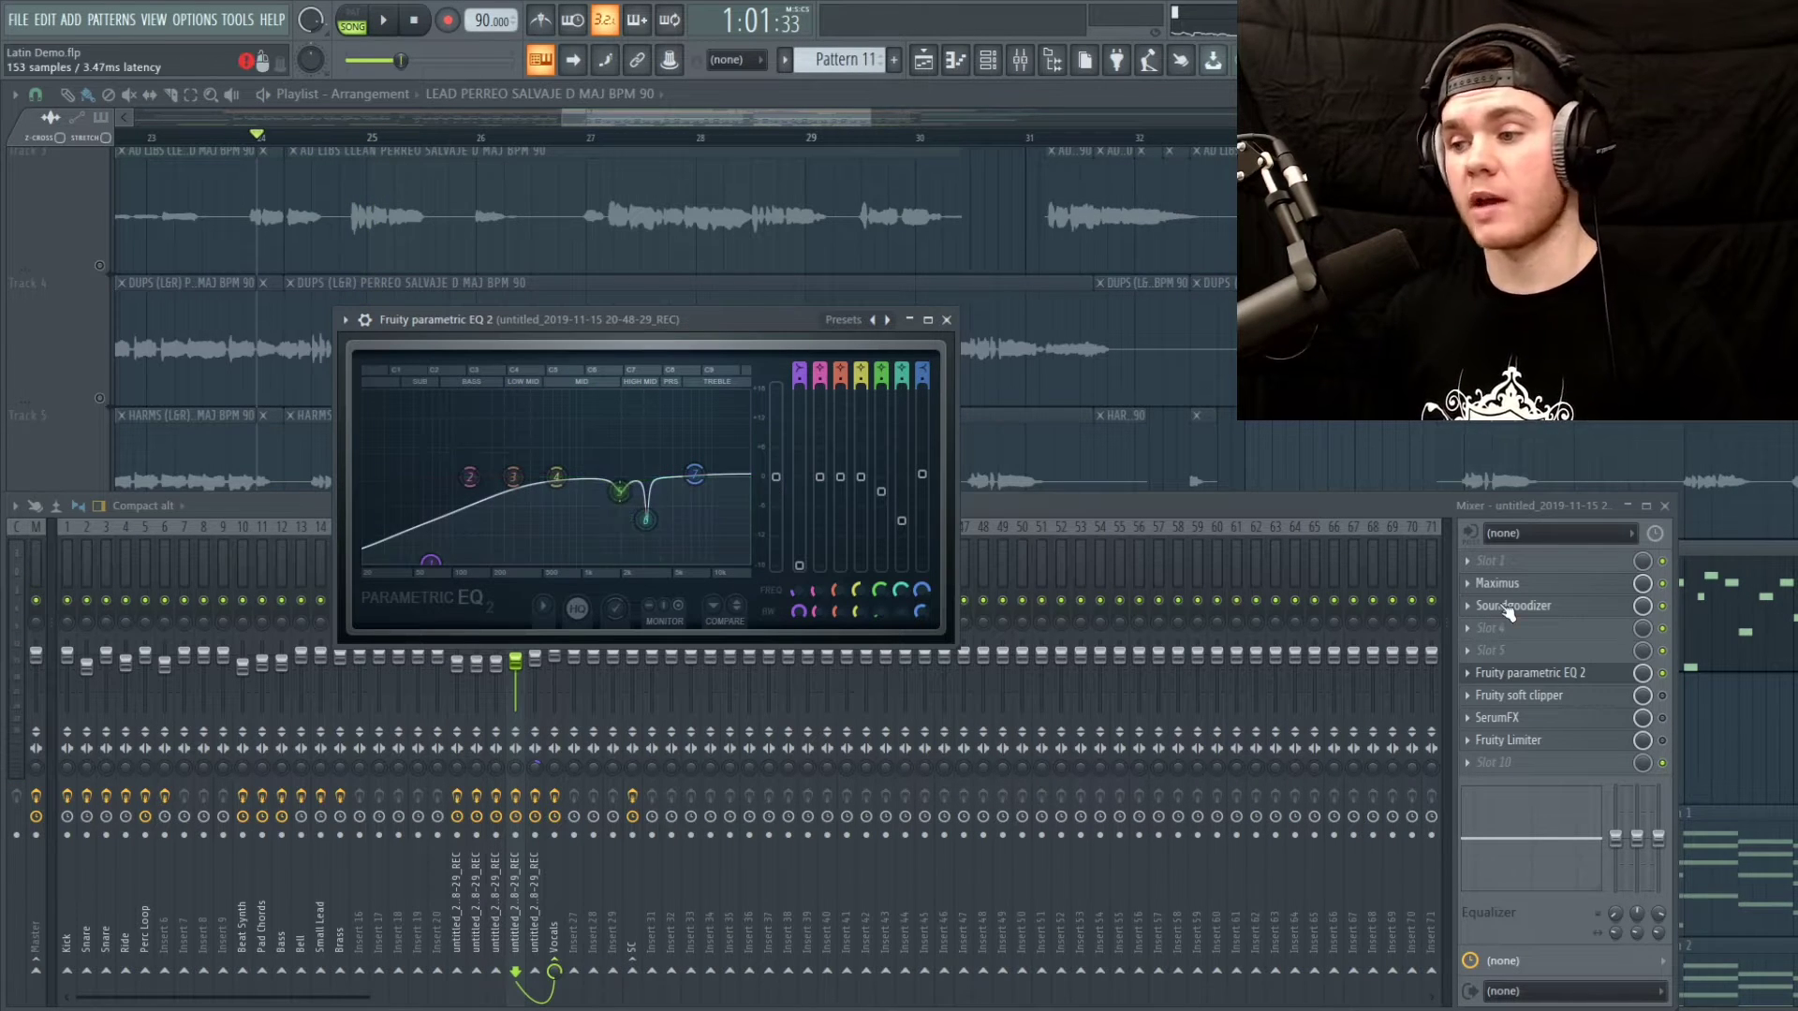
pyautogui.click(1627, 680)
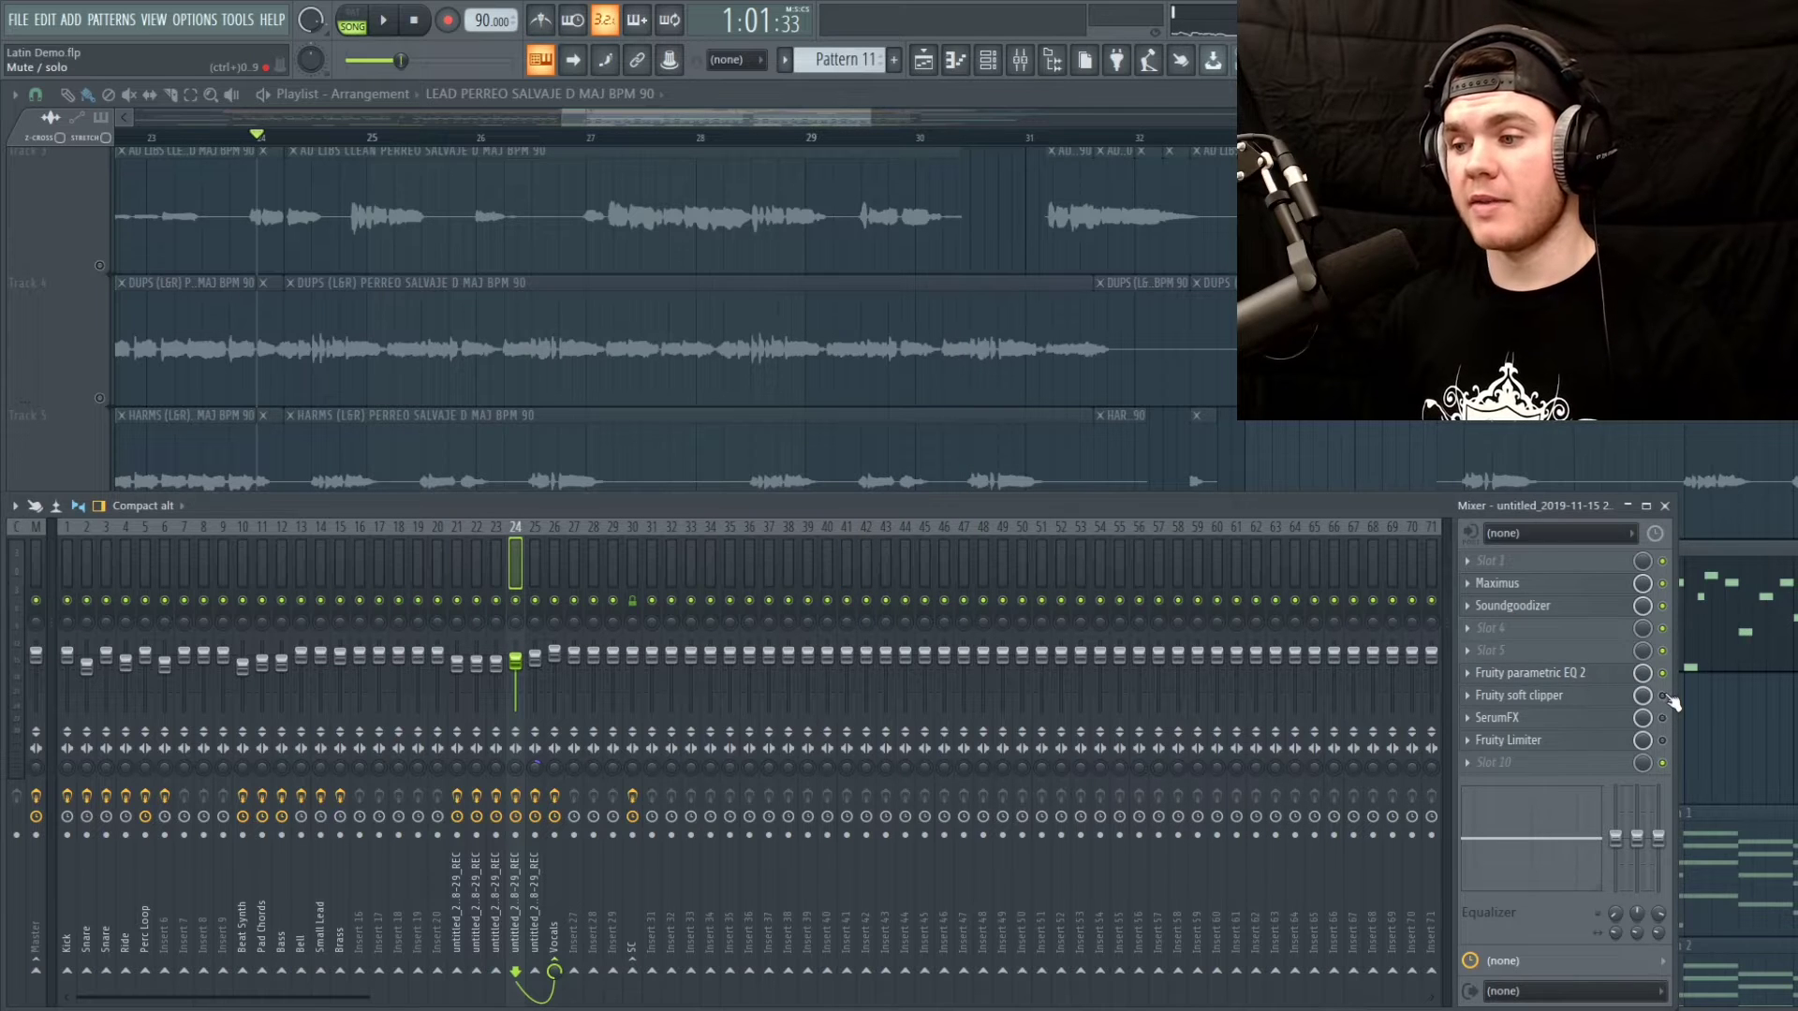
# Re-enable Fruity soft clipper on insert 24, view its curve while playing the vocal, and close it
pyautogui.click(1583, 694)
pyautogui.moveTo(271, 311); pyautogui.dragTo(492, 350)
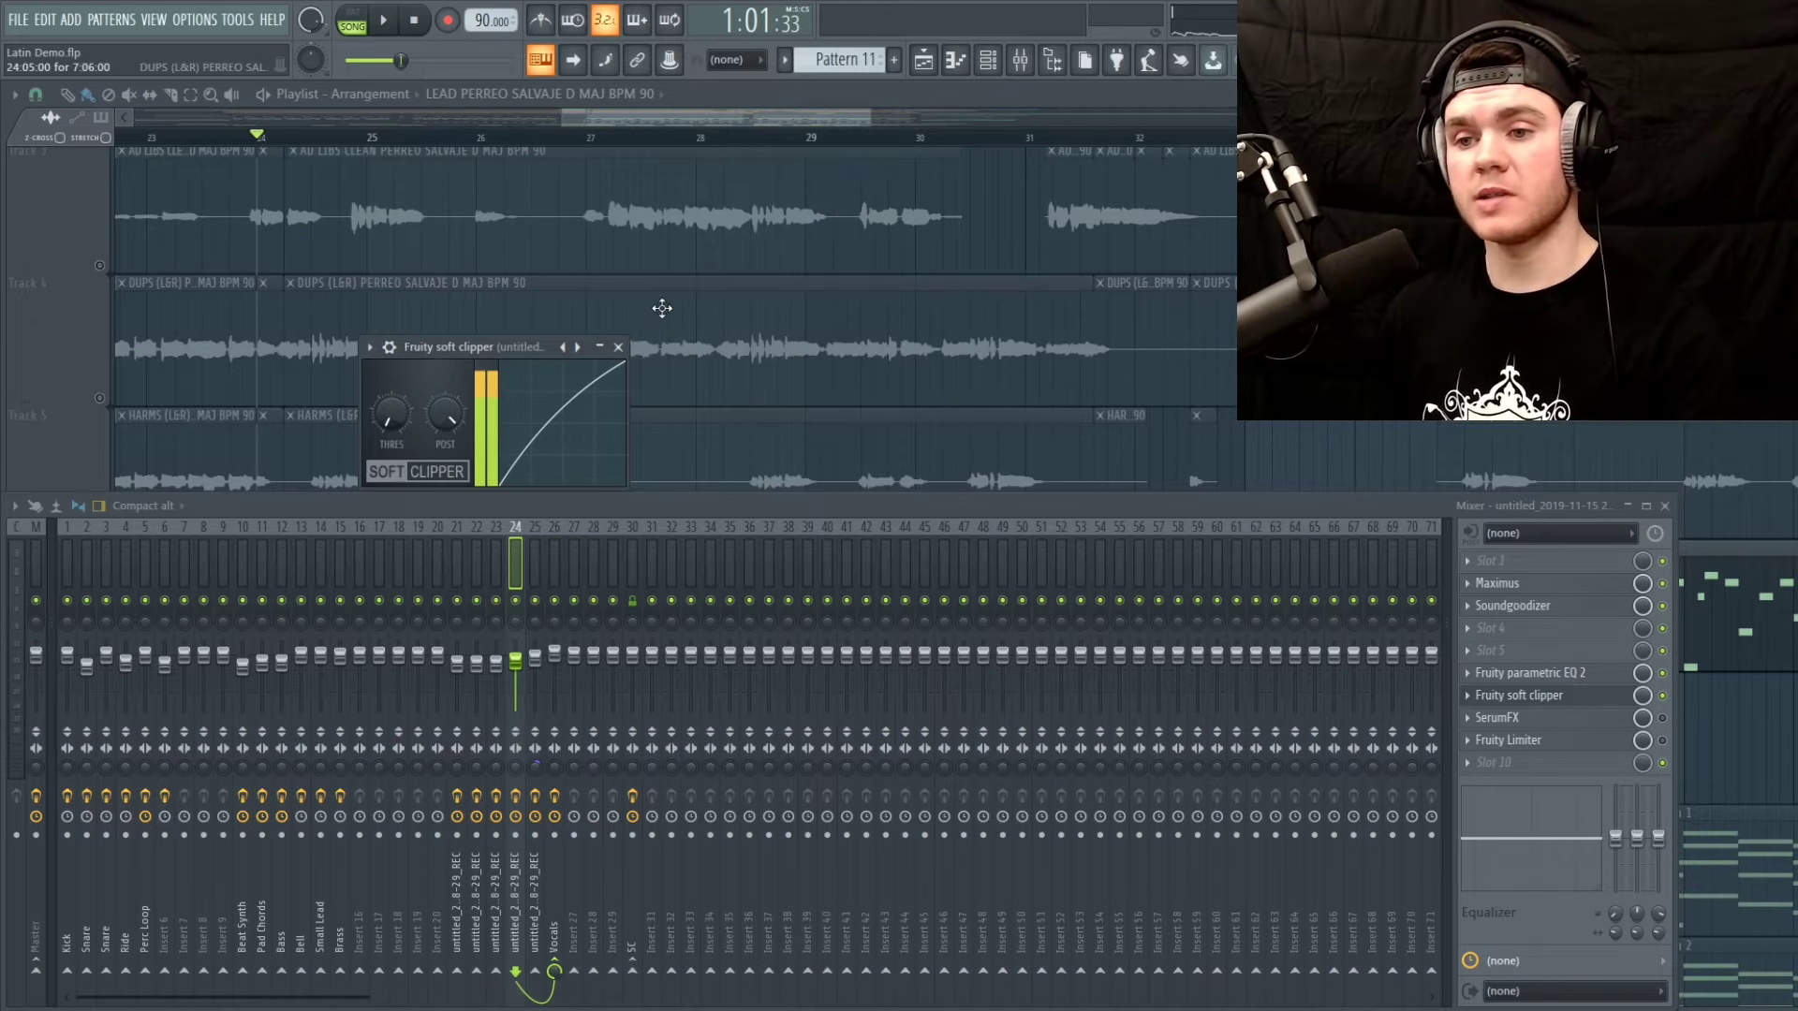
pyautogui.press('space')
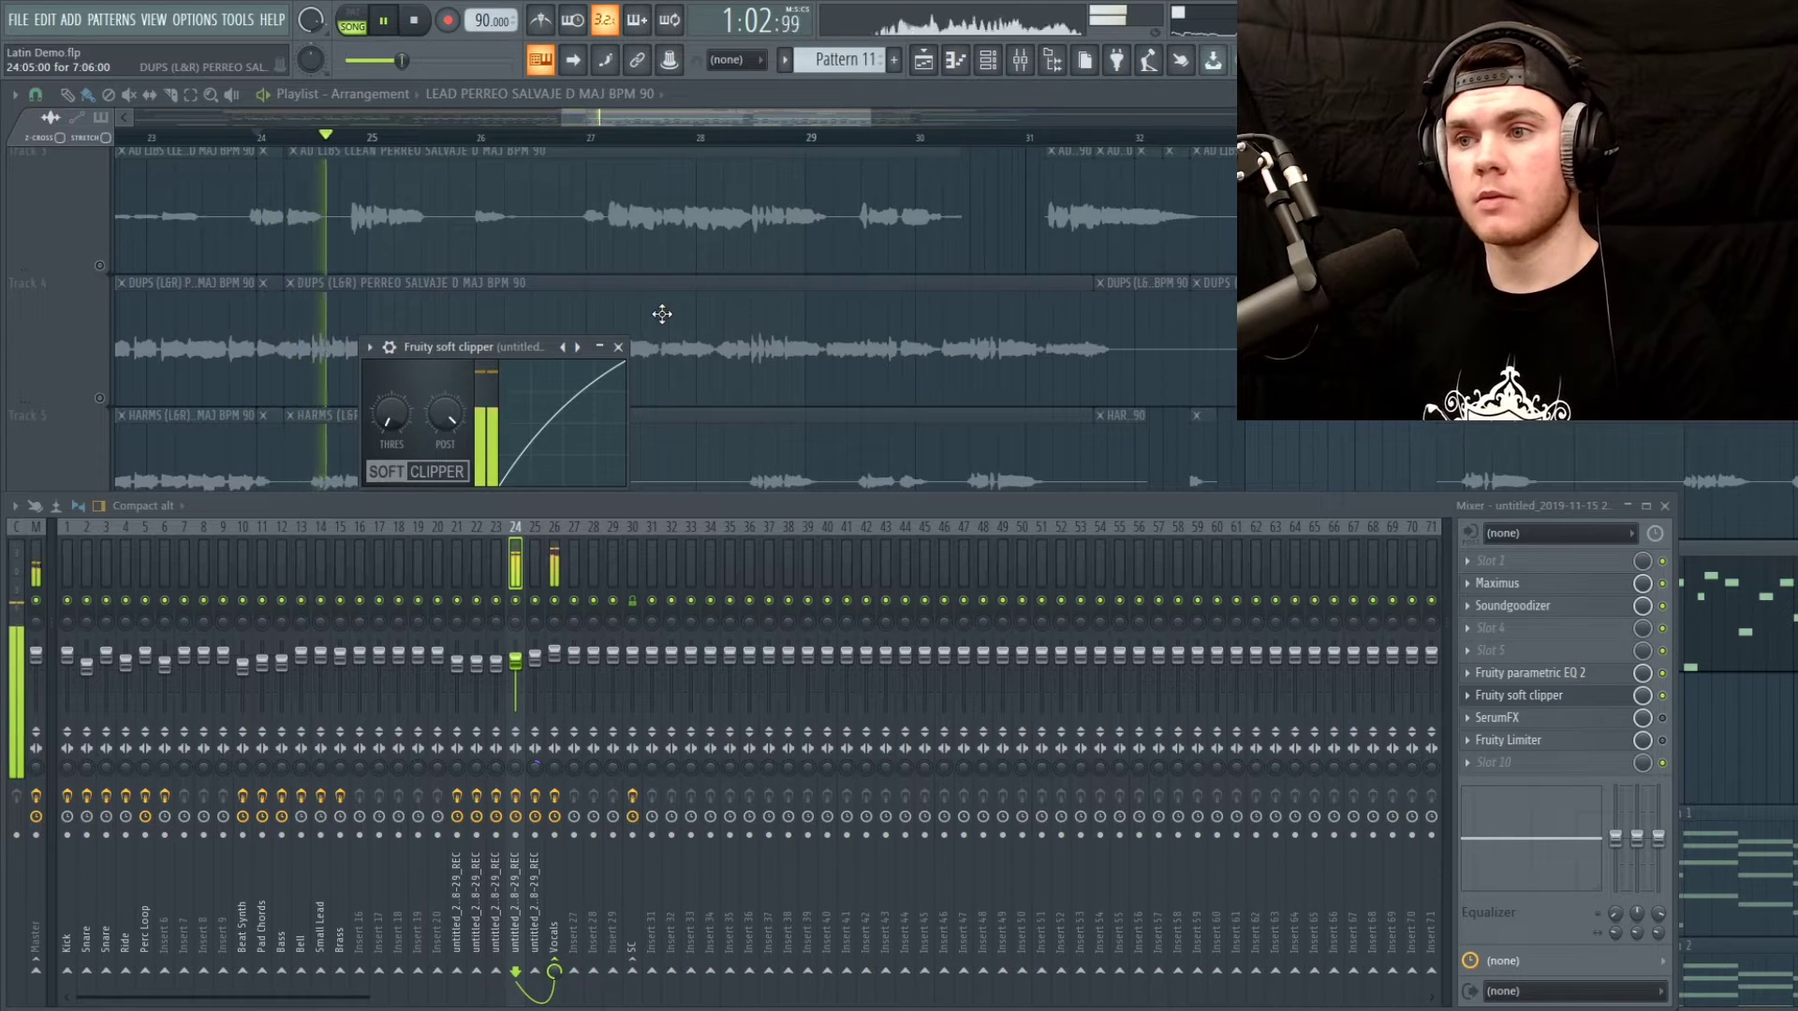
pyautogui.click(1517, 695)
pyautogui.press('space')
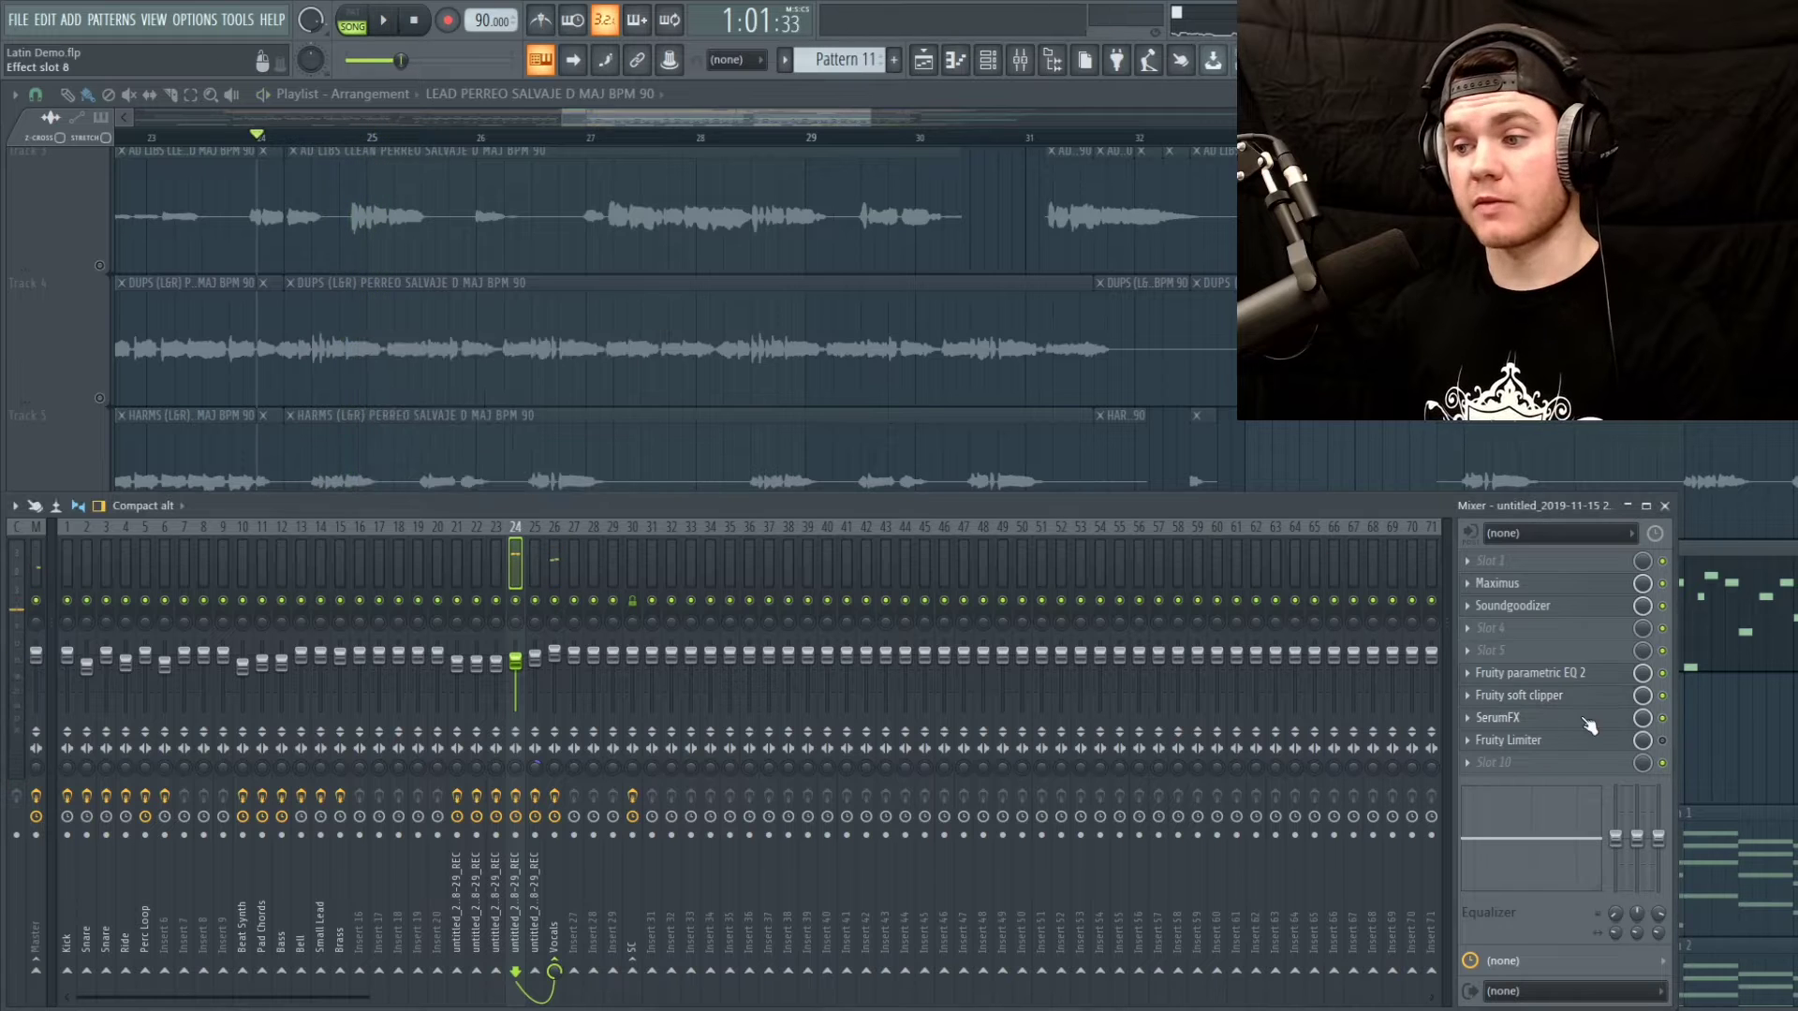
# Re-enable SerumFX on insert 24 and switch off its chorus, leaving only delay and reverb active
pyautogui.click(1498, 717)
pyautogui.moveTo(507, 182); pyautogui.dragTo(747, 167)
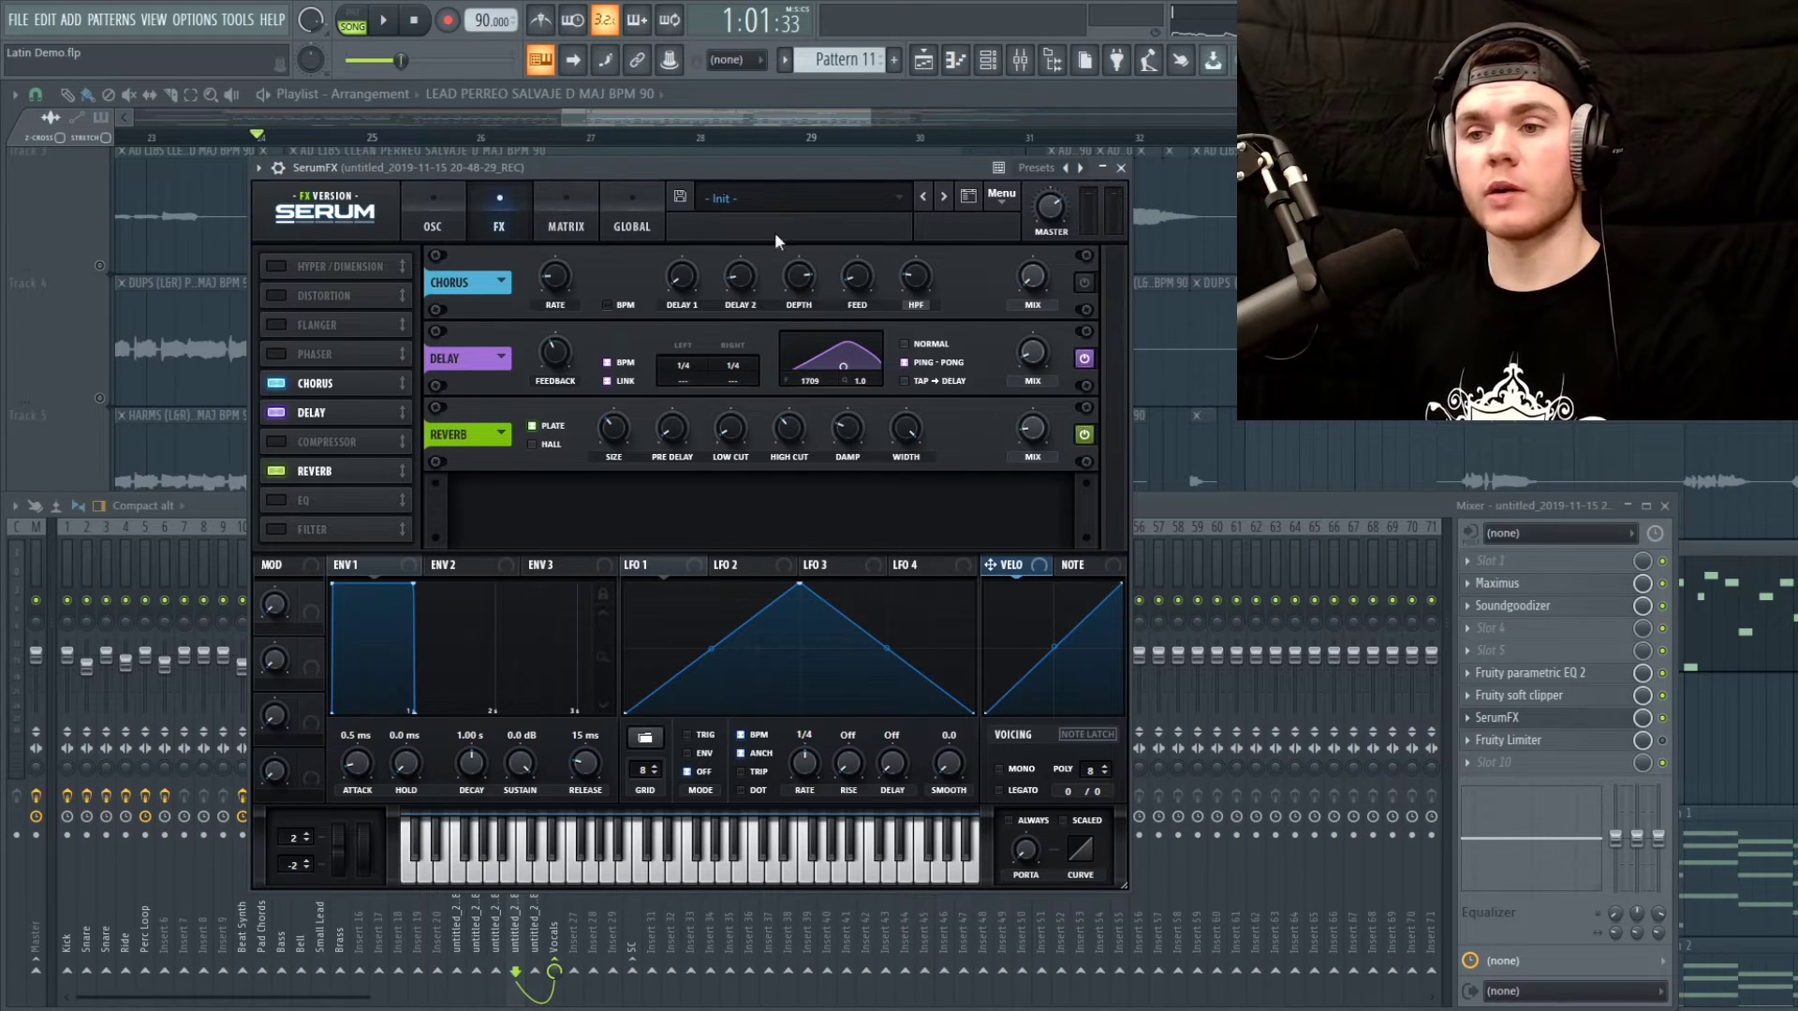
pyautogui.click(277, 382)
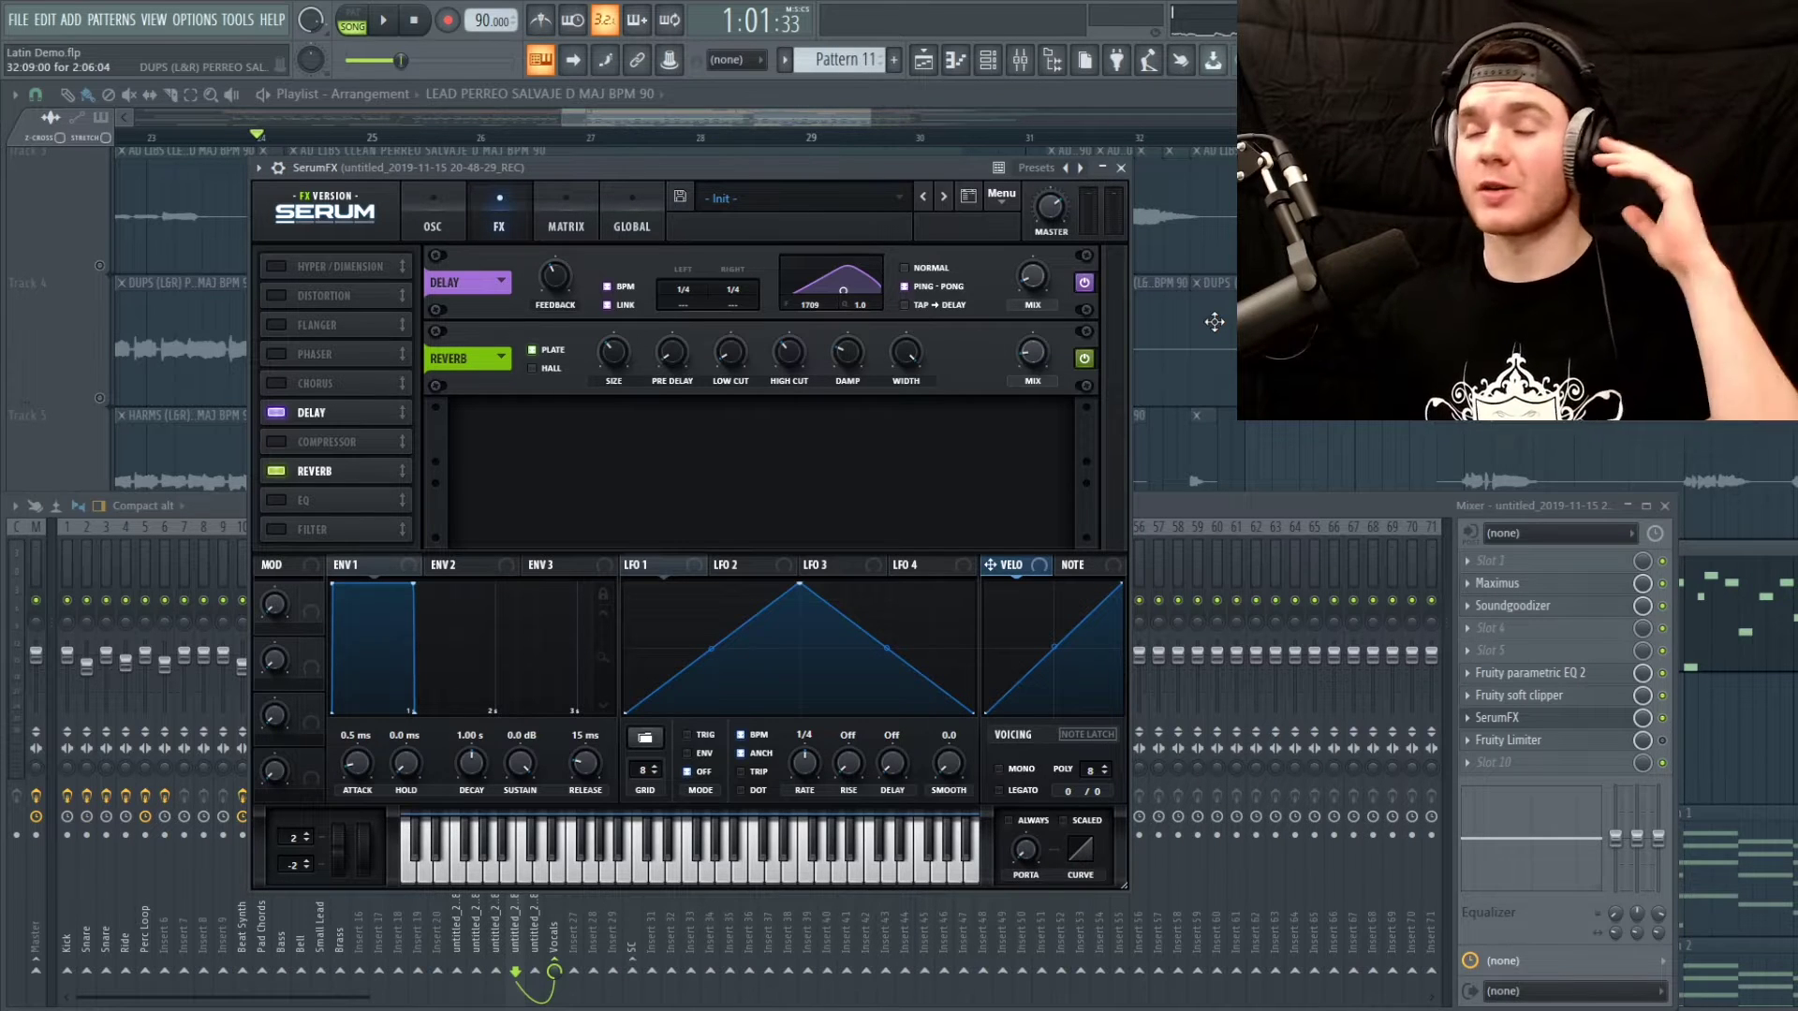
# Re-enable Fruity Limiter on insert 24, watch its gain display while playing the vocal, and close it
pyautogui.click(1507, 739)
pyautogui.moveTo(519, 339); pyautogui.dragTo(574, 335)
pyautogui.press('space')
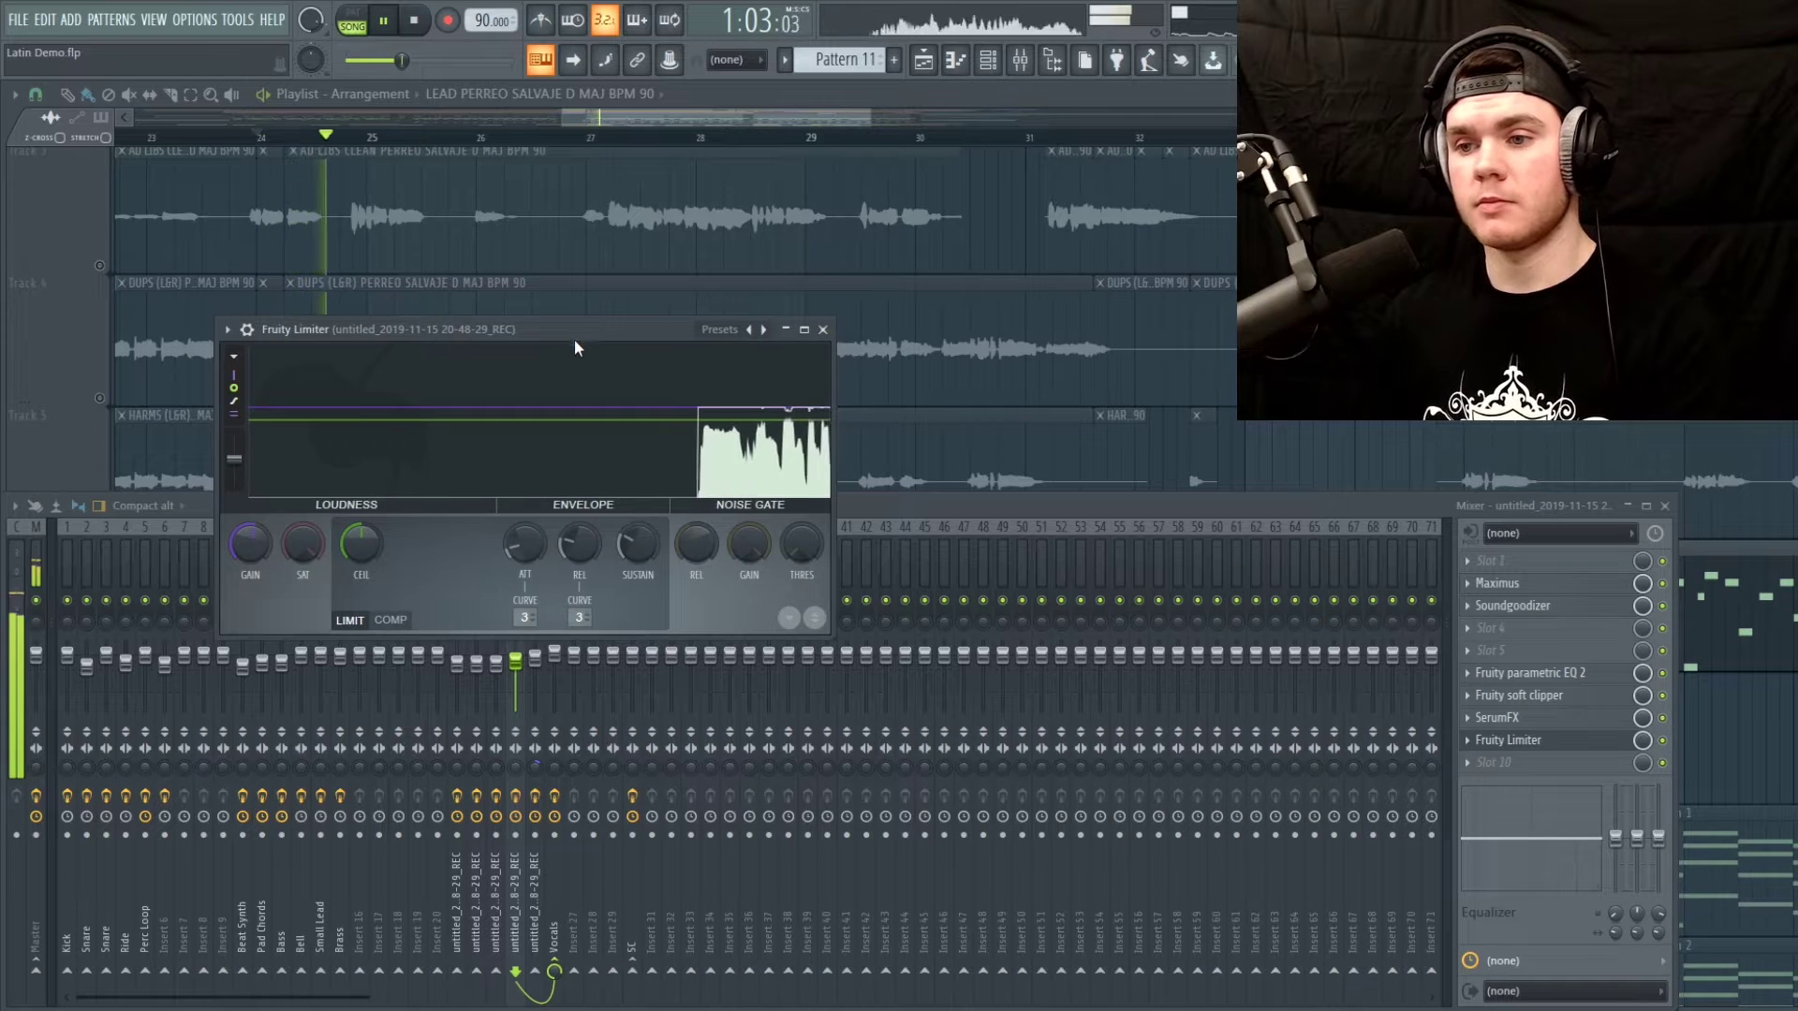
pyautogui.press('space')
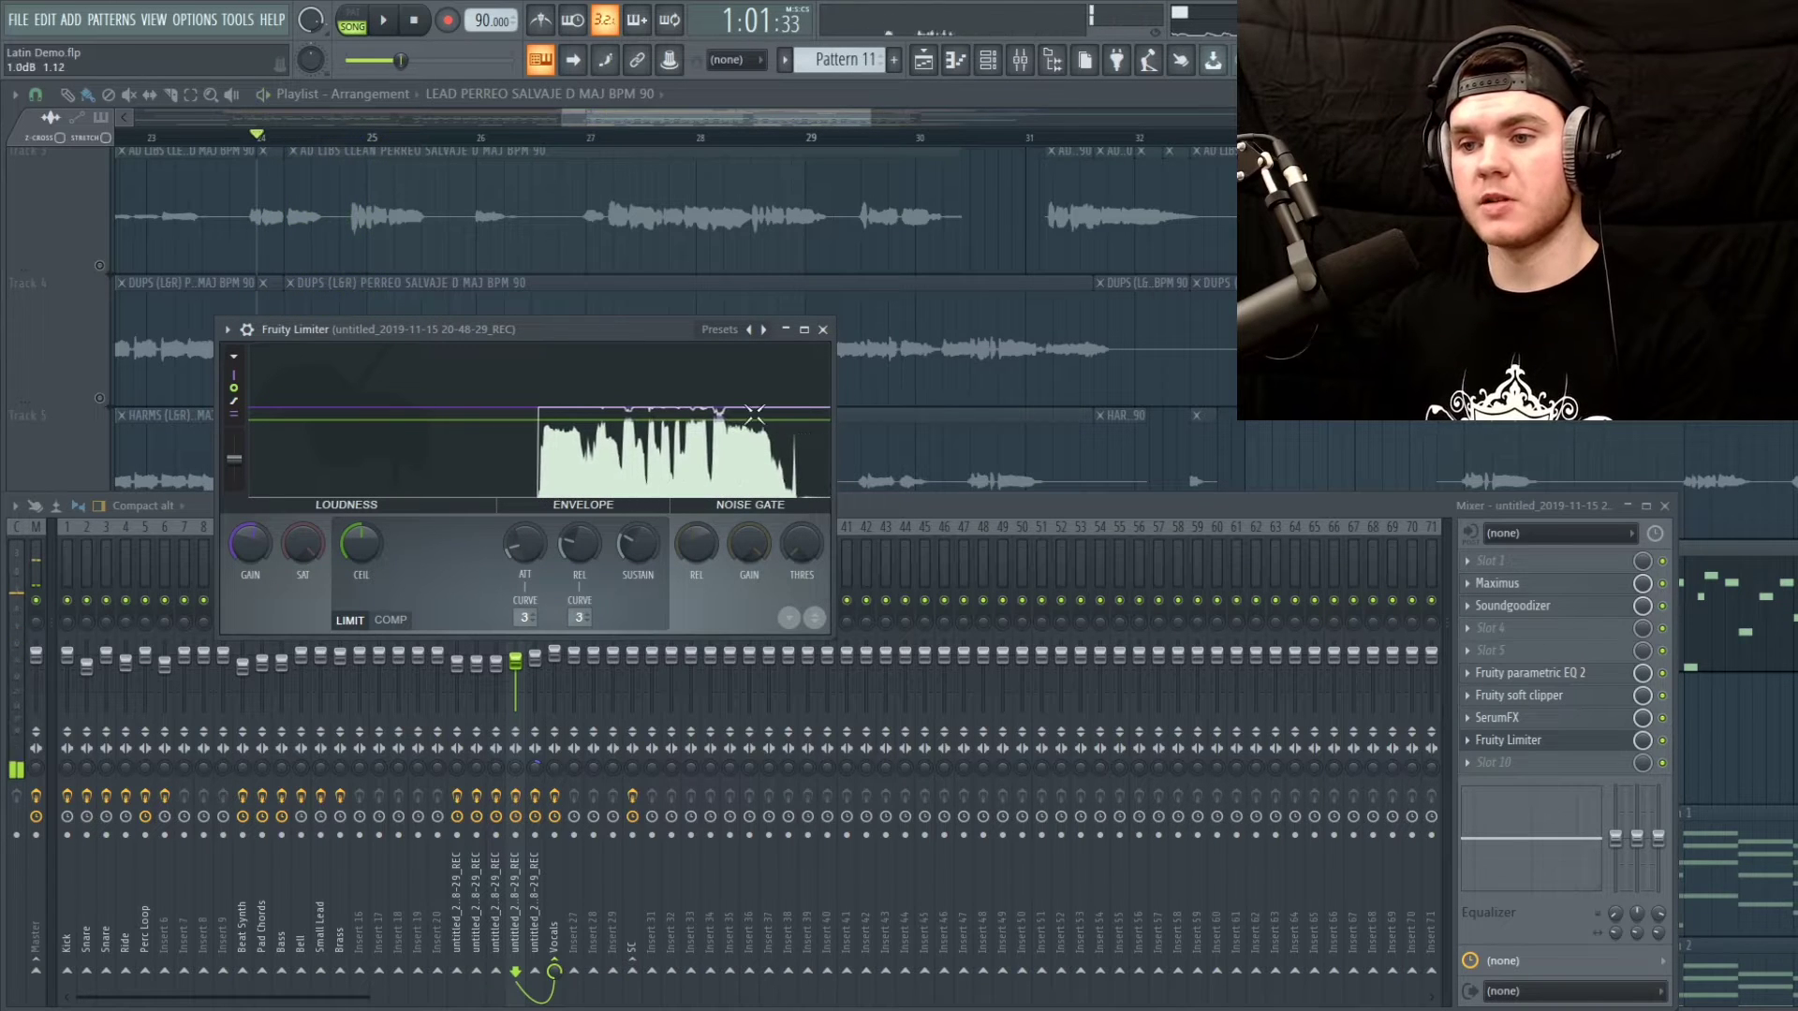
pyautogui.click(824, 330)
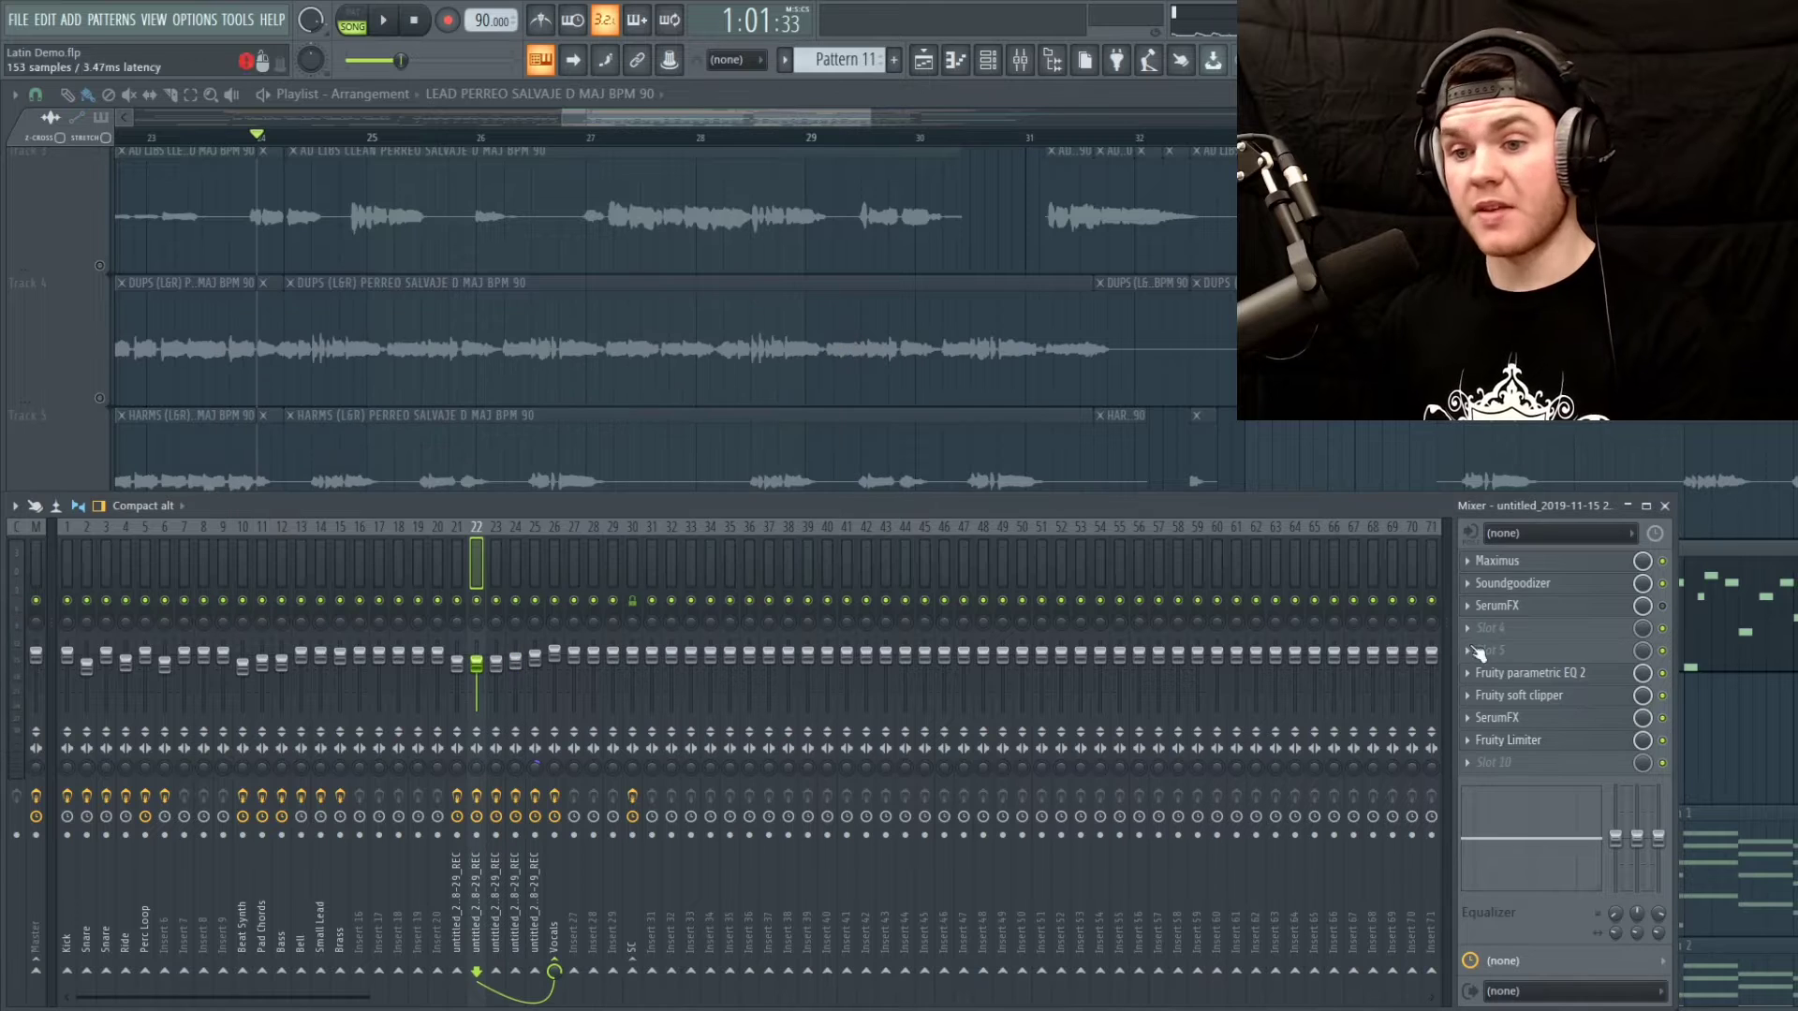
# Look through the effect chains on the neighbouring vocal inserts, including inserts 21 and 22
pyautogui.press('Right')
pyautogui.press('Right')
pyautogui.press('Left')
pyautogui.press('Left')
pyautogui.press('Left')
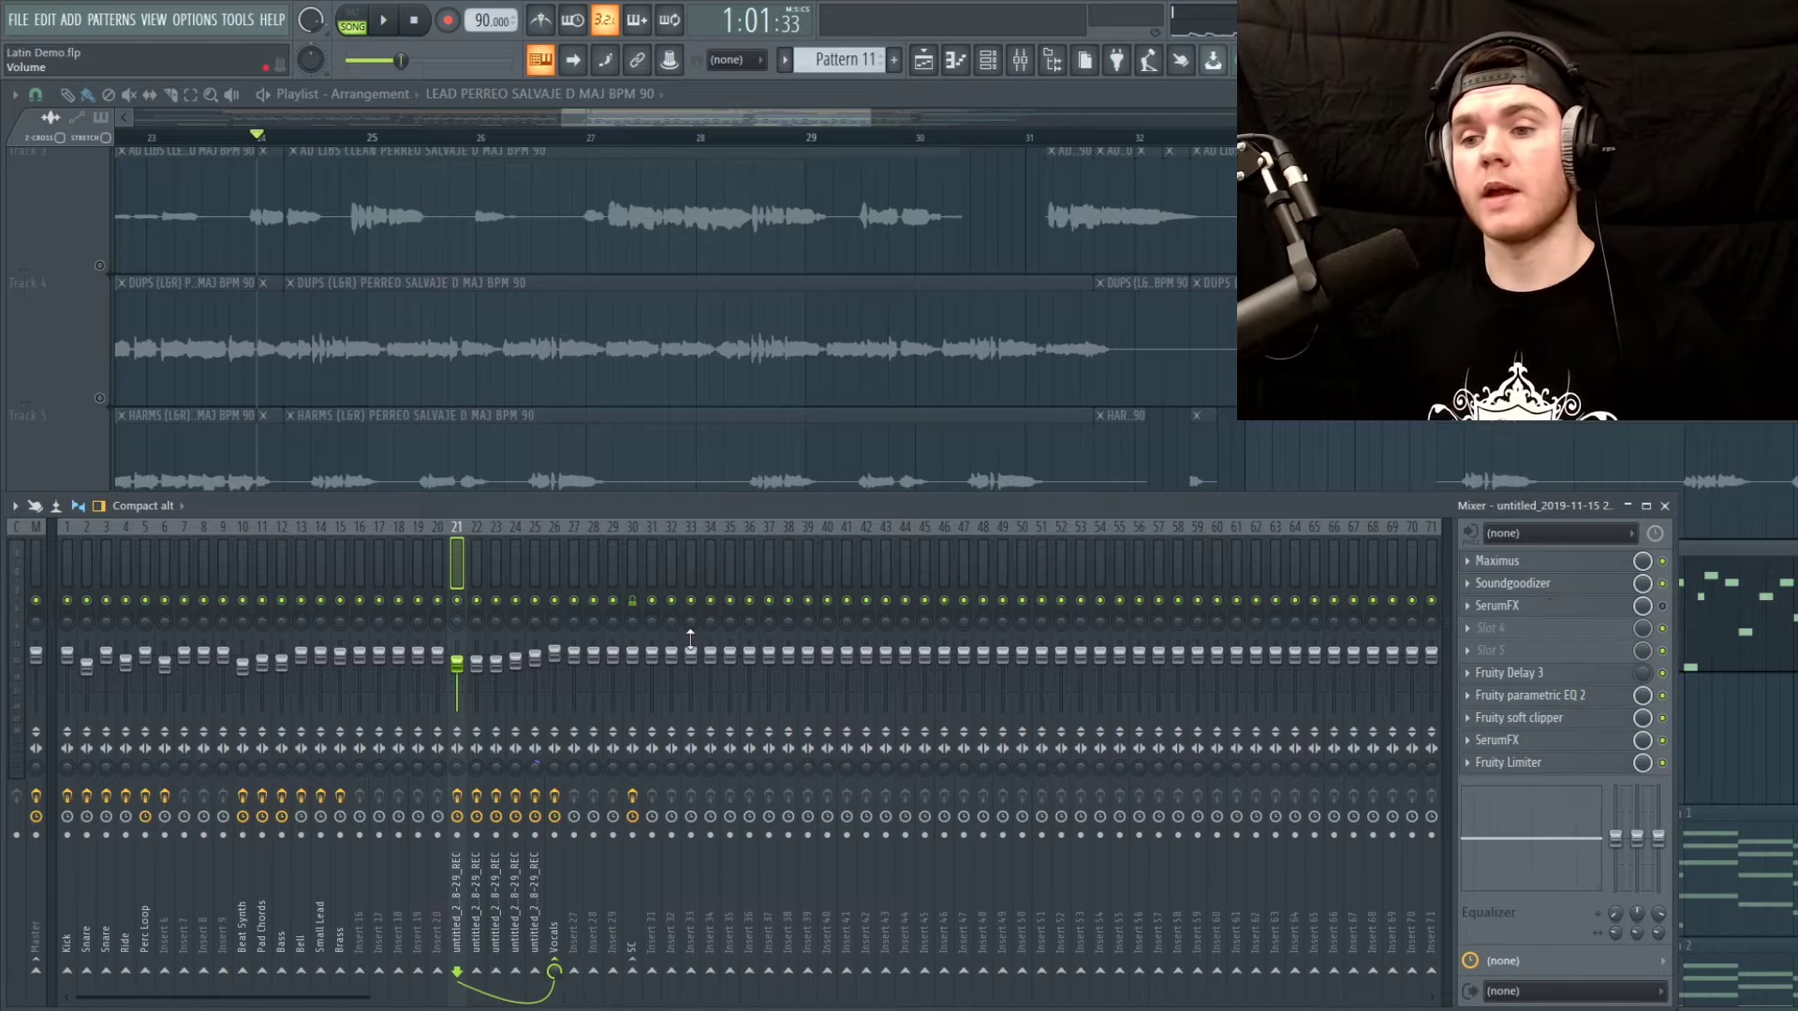
pyautogui.click(474, 564)
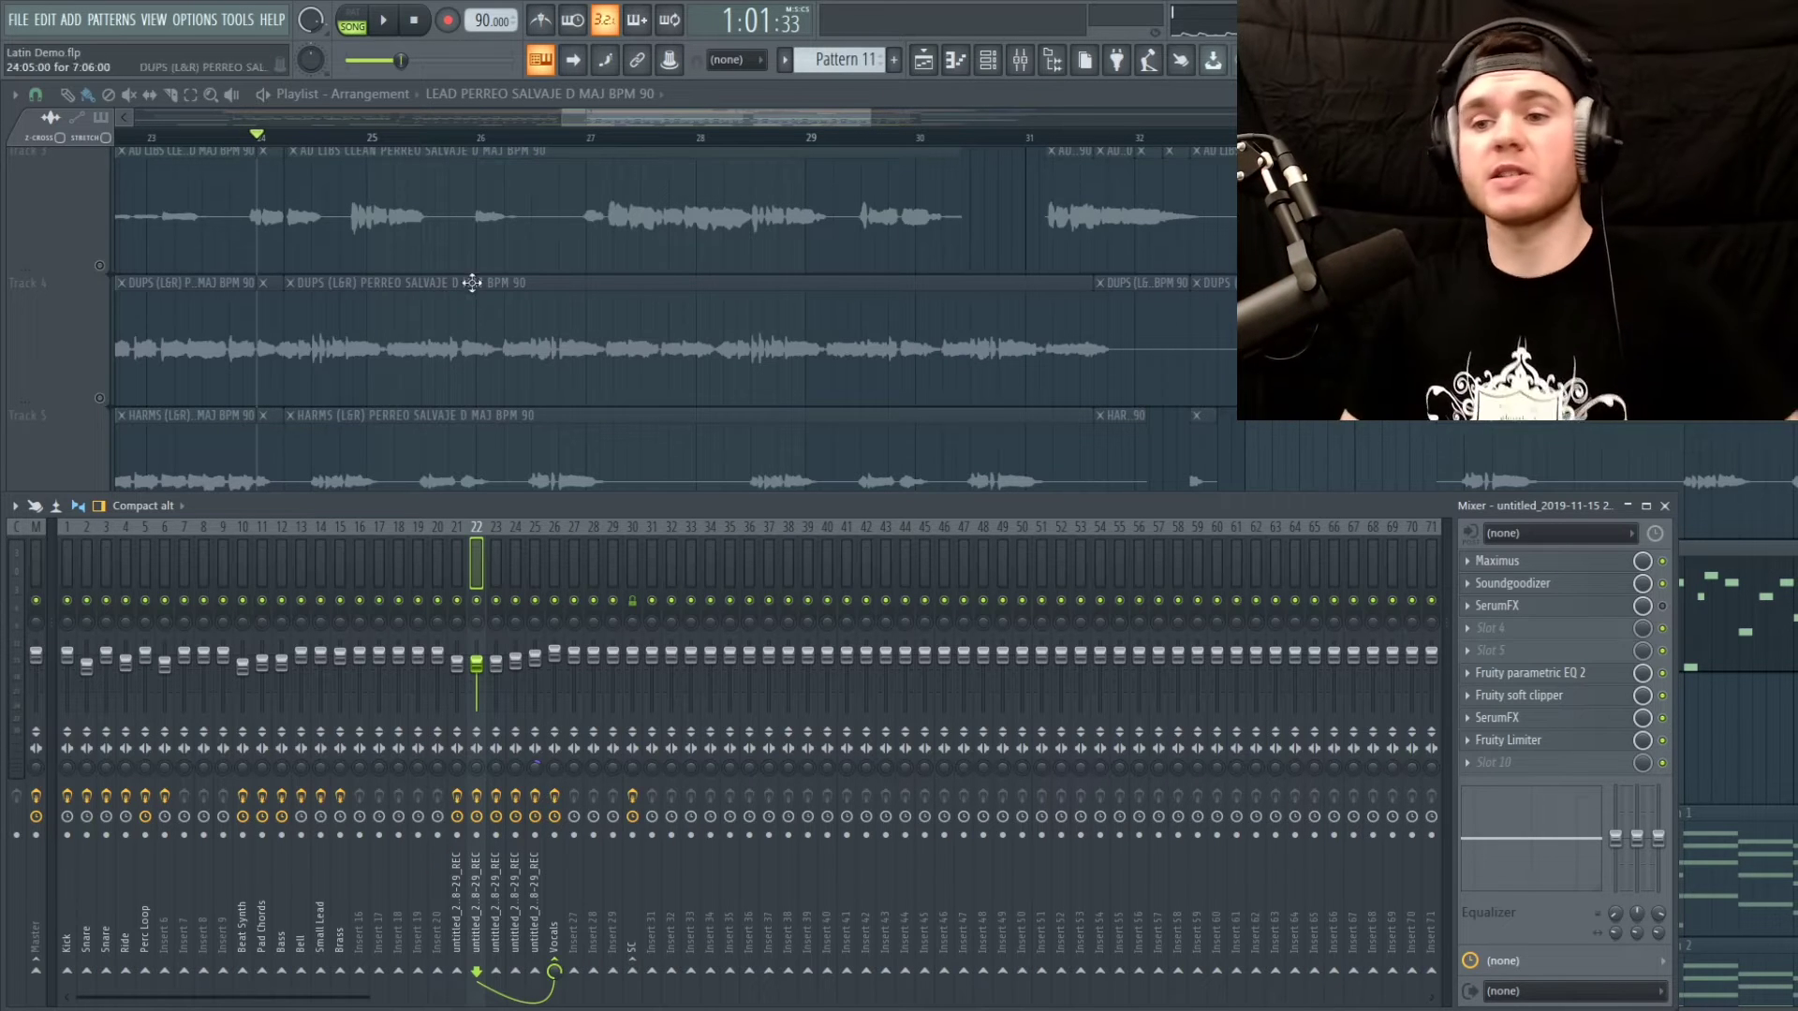
# Hide the mixer, unmute tracks 3, 4, 5 and 7, and play all the vocal layers together
pyautogui.press('F9')
pyautogui.click(99, 265)
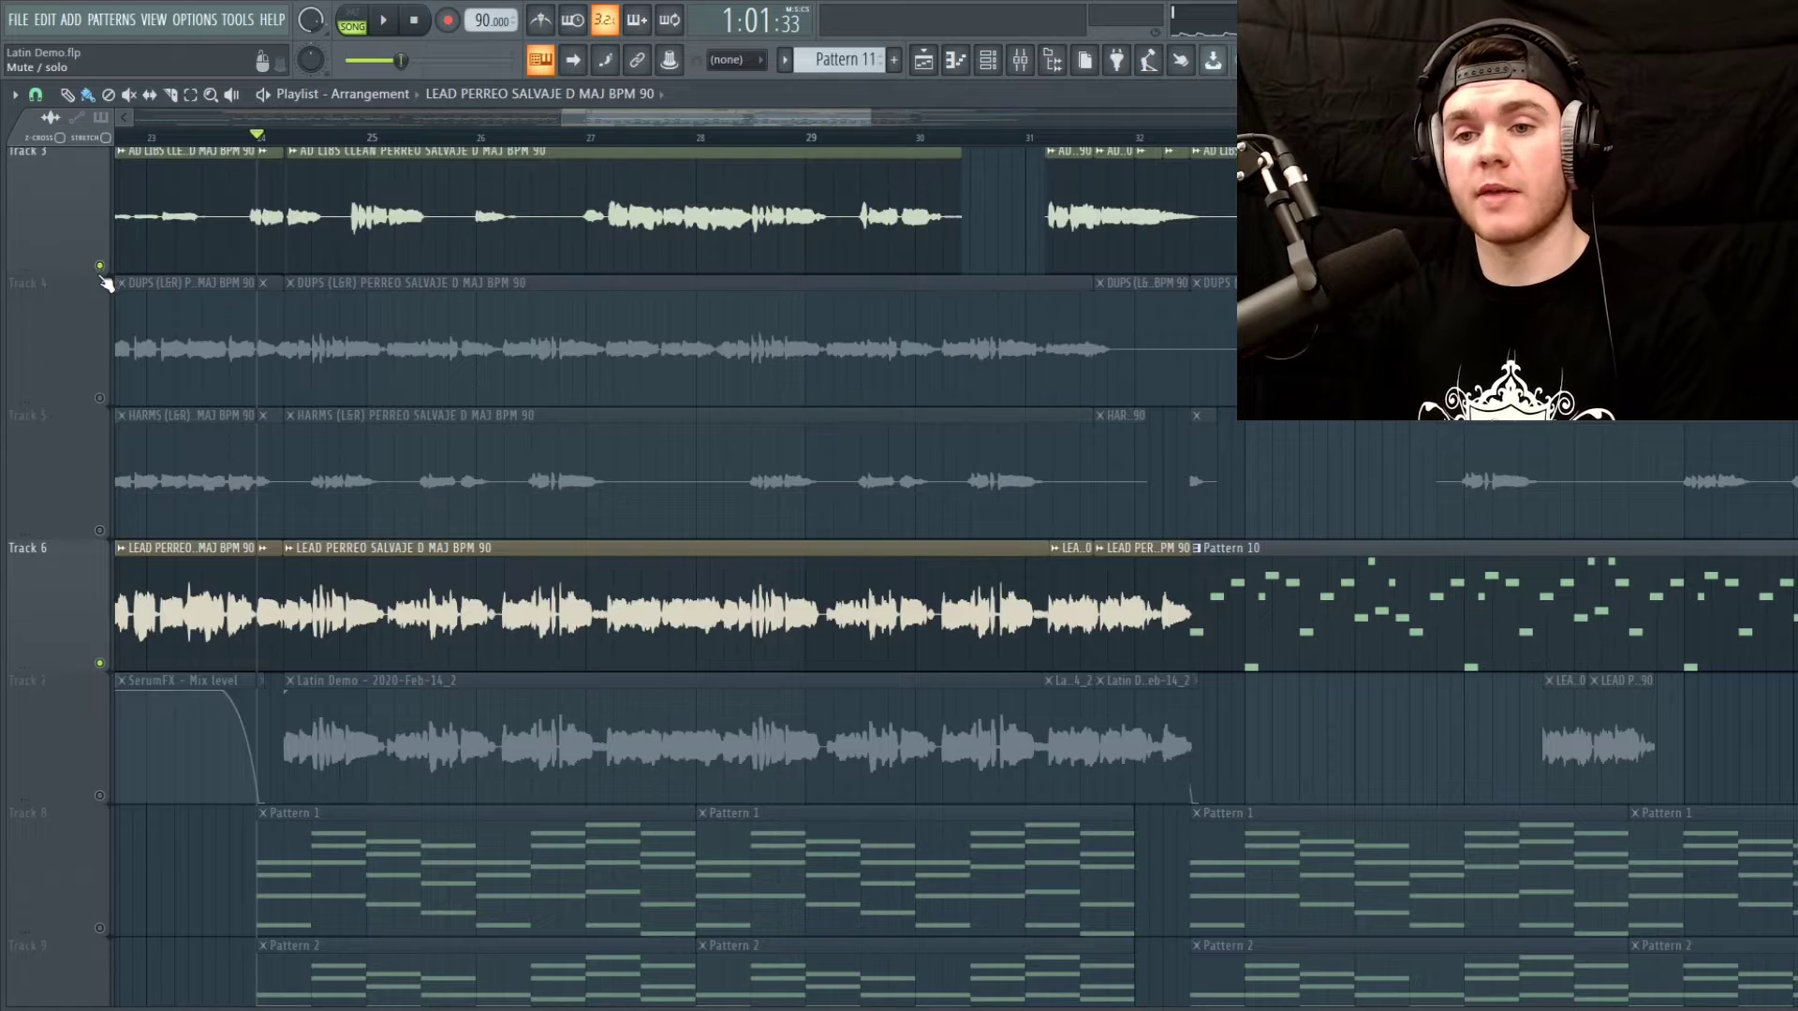
pyautogui.click(99, 398)
pyautogui.click(99, 530)
pyautogui.press('space')
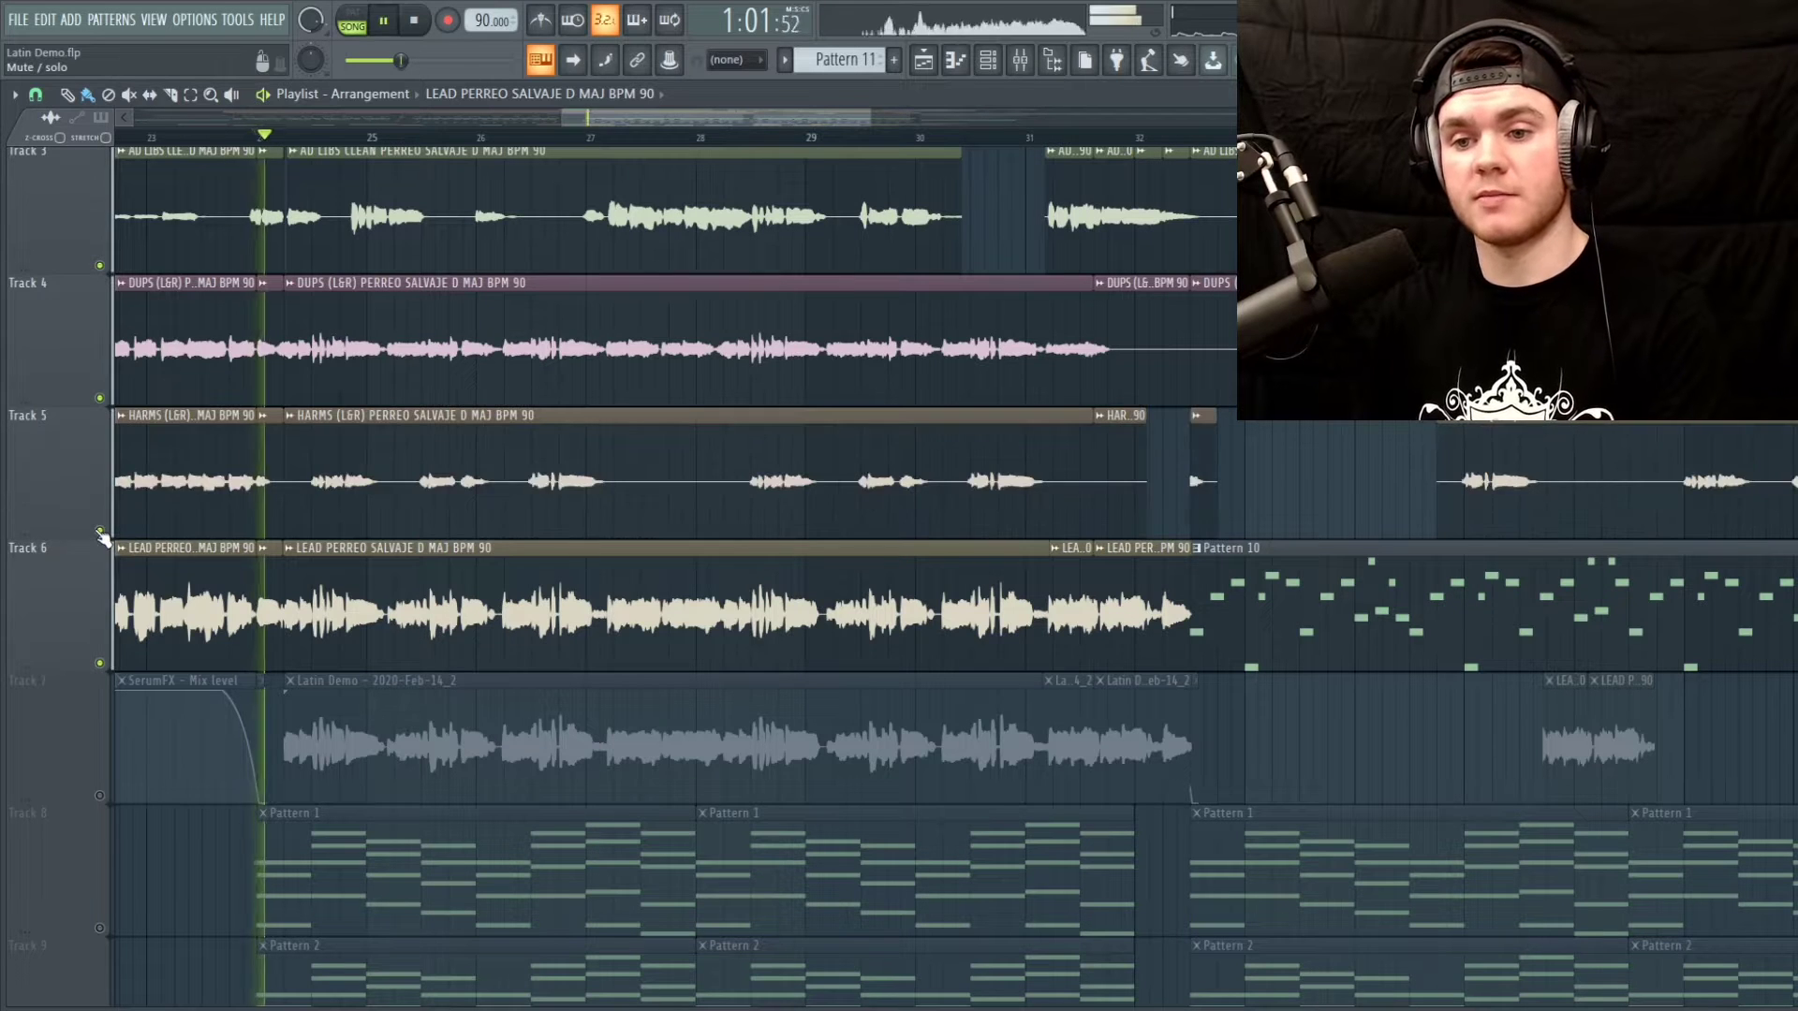
pyautogui.click(99, 795)
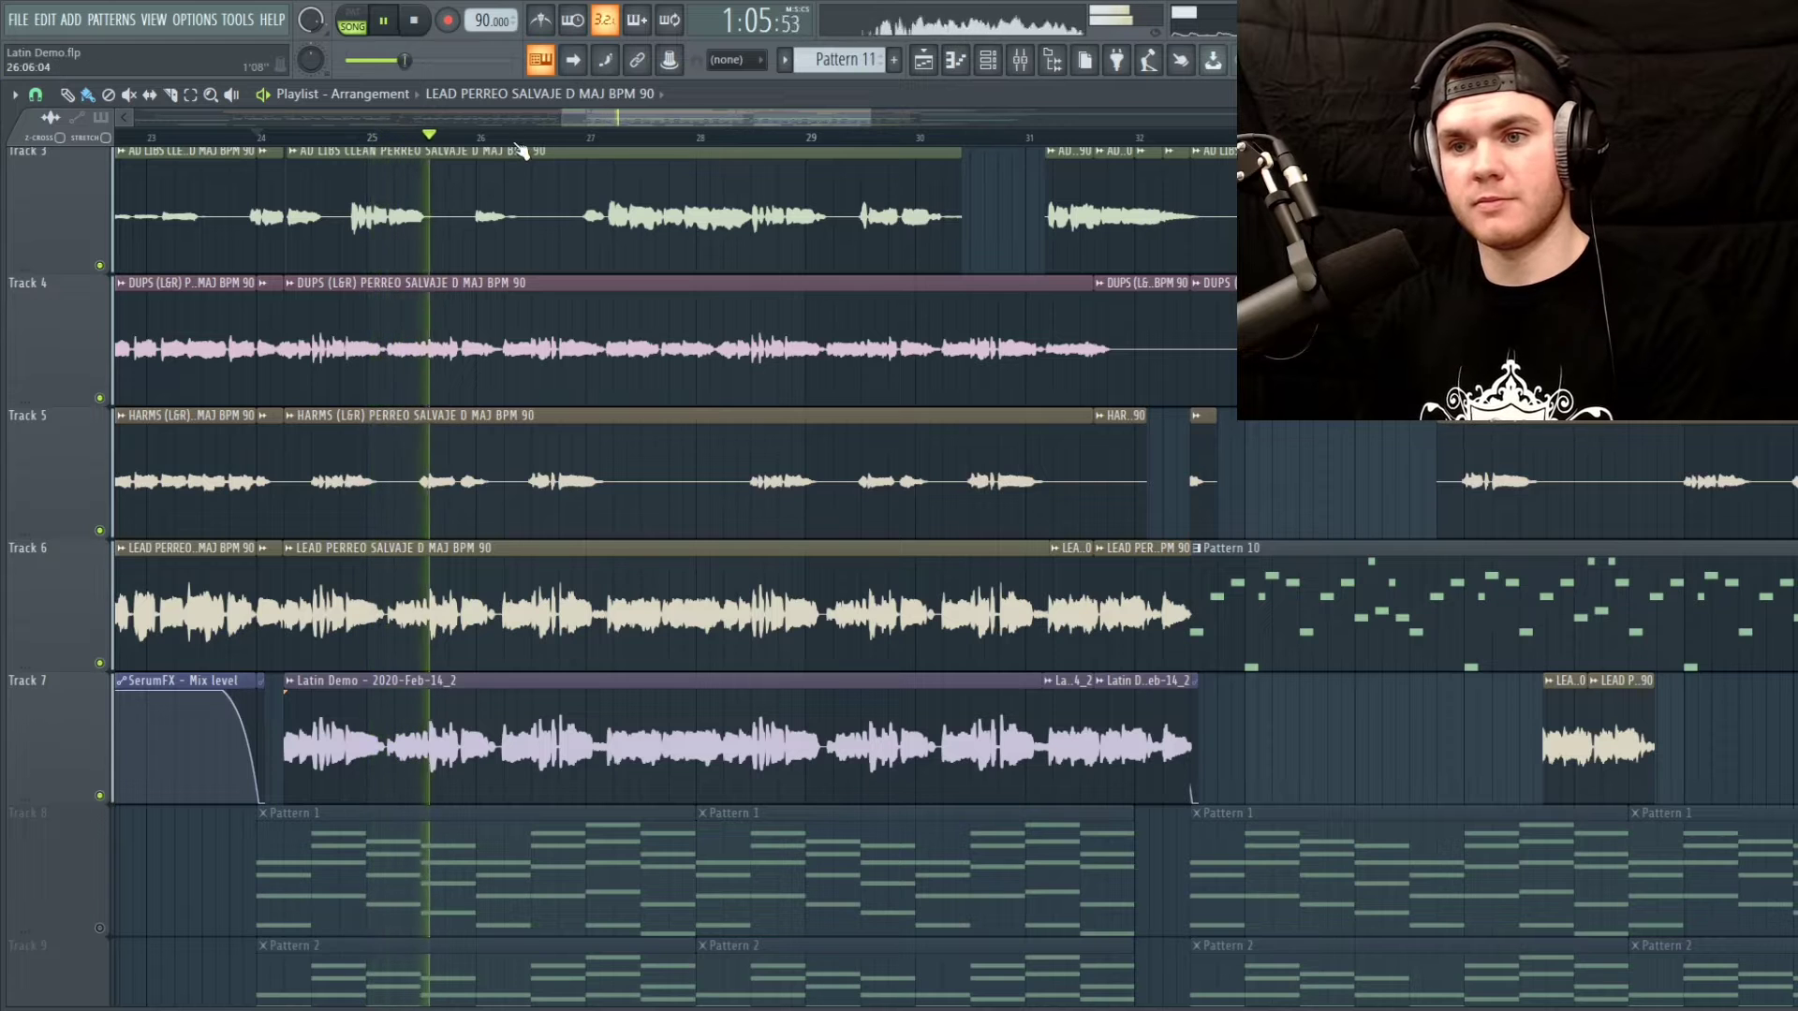
pyautogui.scroll(-2, 520, 143)
pyautogui.press('space')
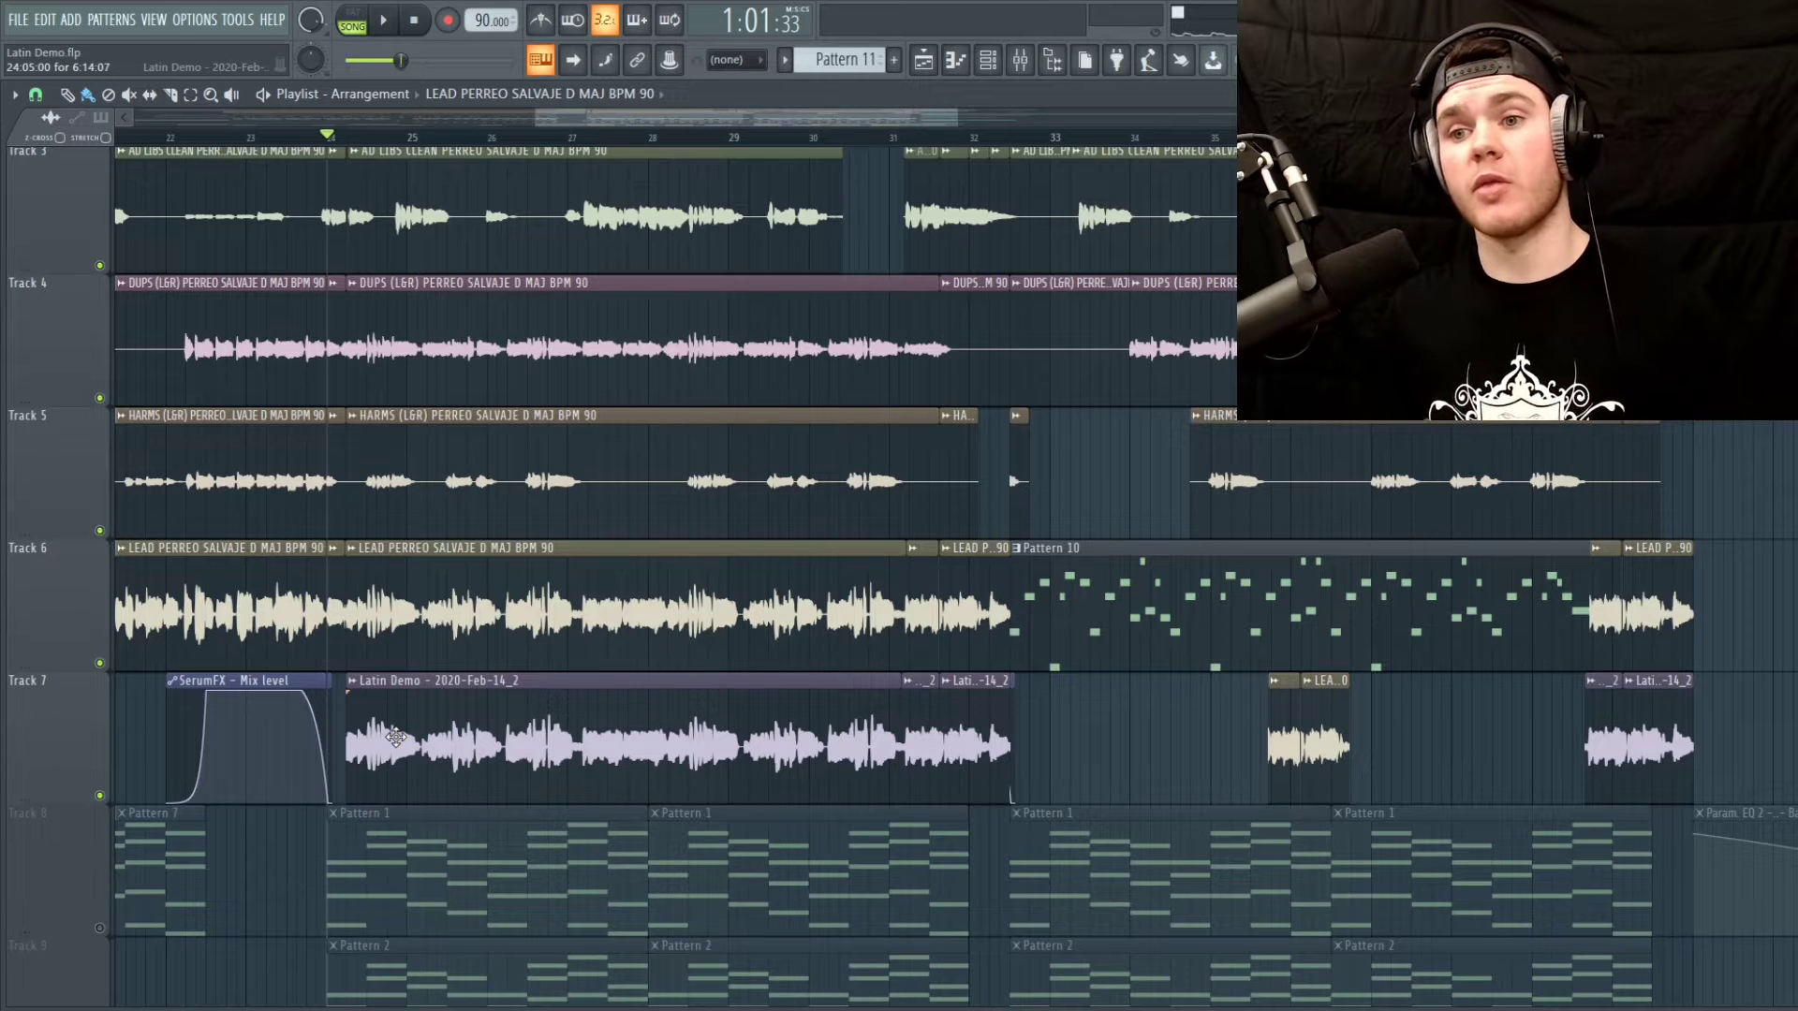
# Solo track 9 in the playlist and play its Pattern 2 chords
pyautogui.scroll(-4, 395, 737)
pyautogui.rightClick(100, 537)
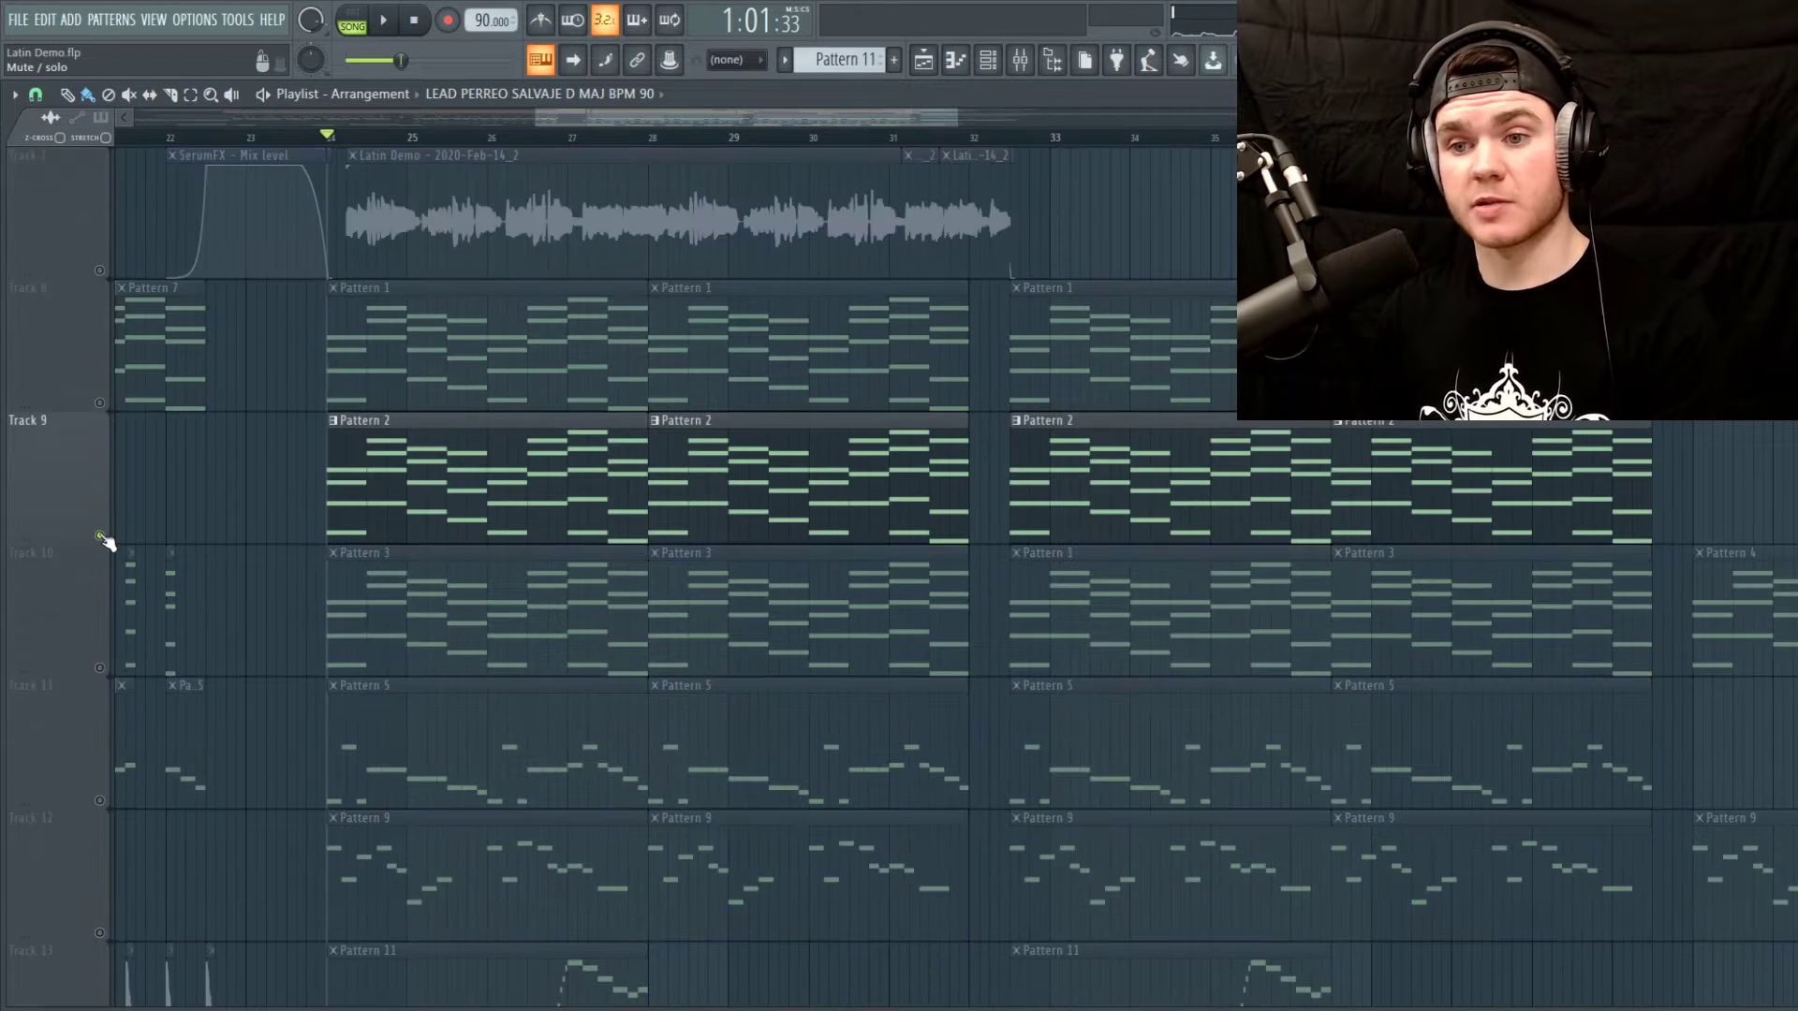
pyautogui.press('space')
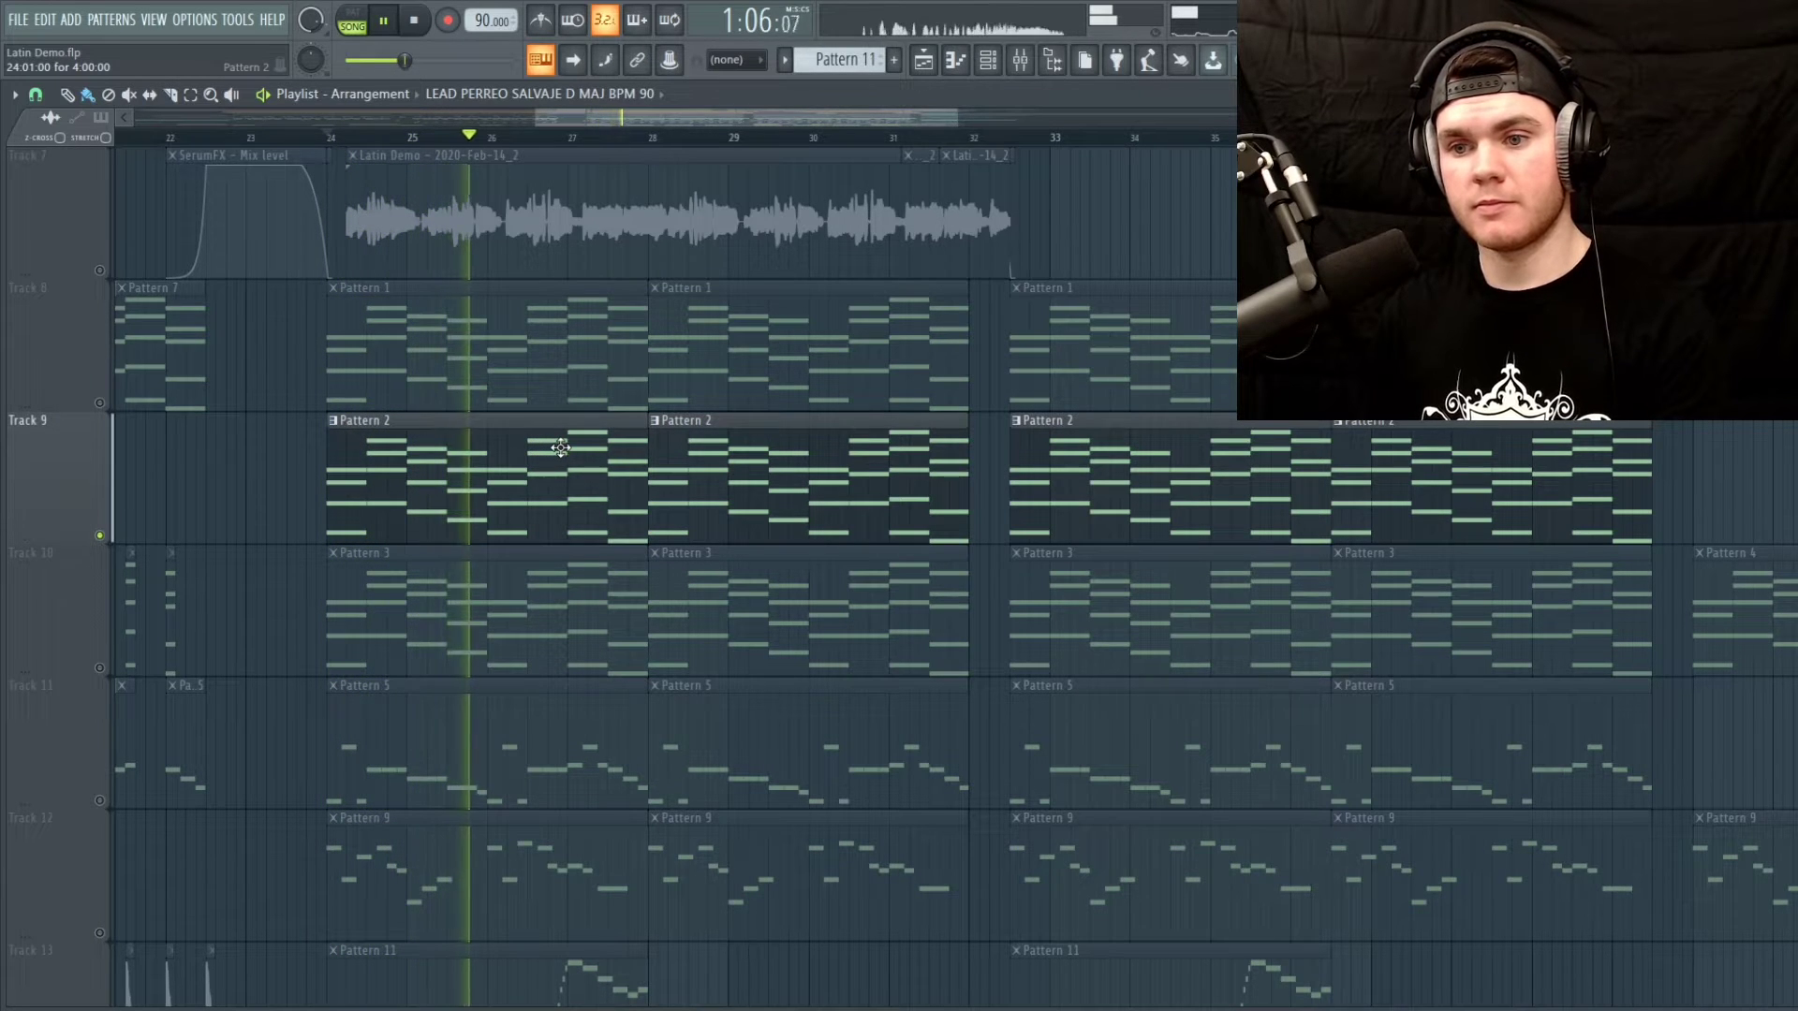
pyautogui.press('space')
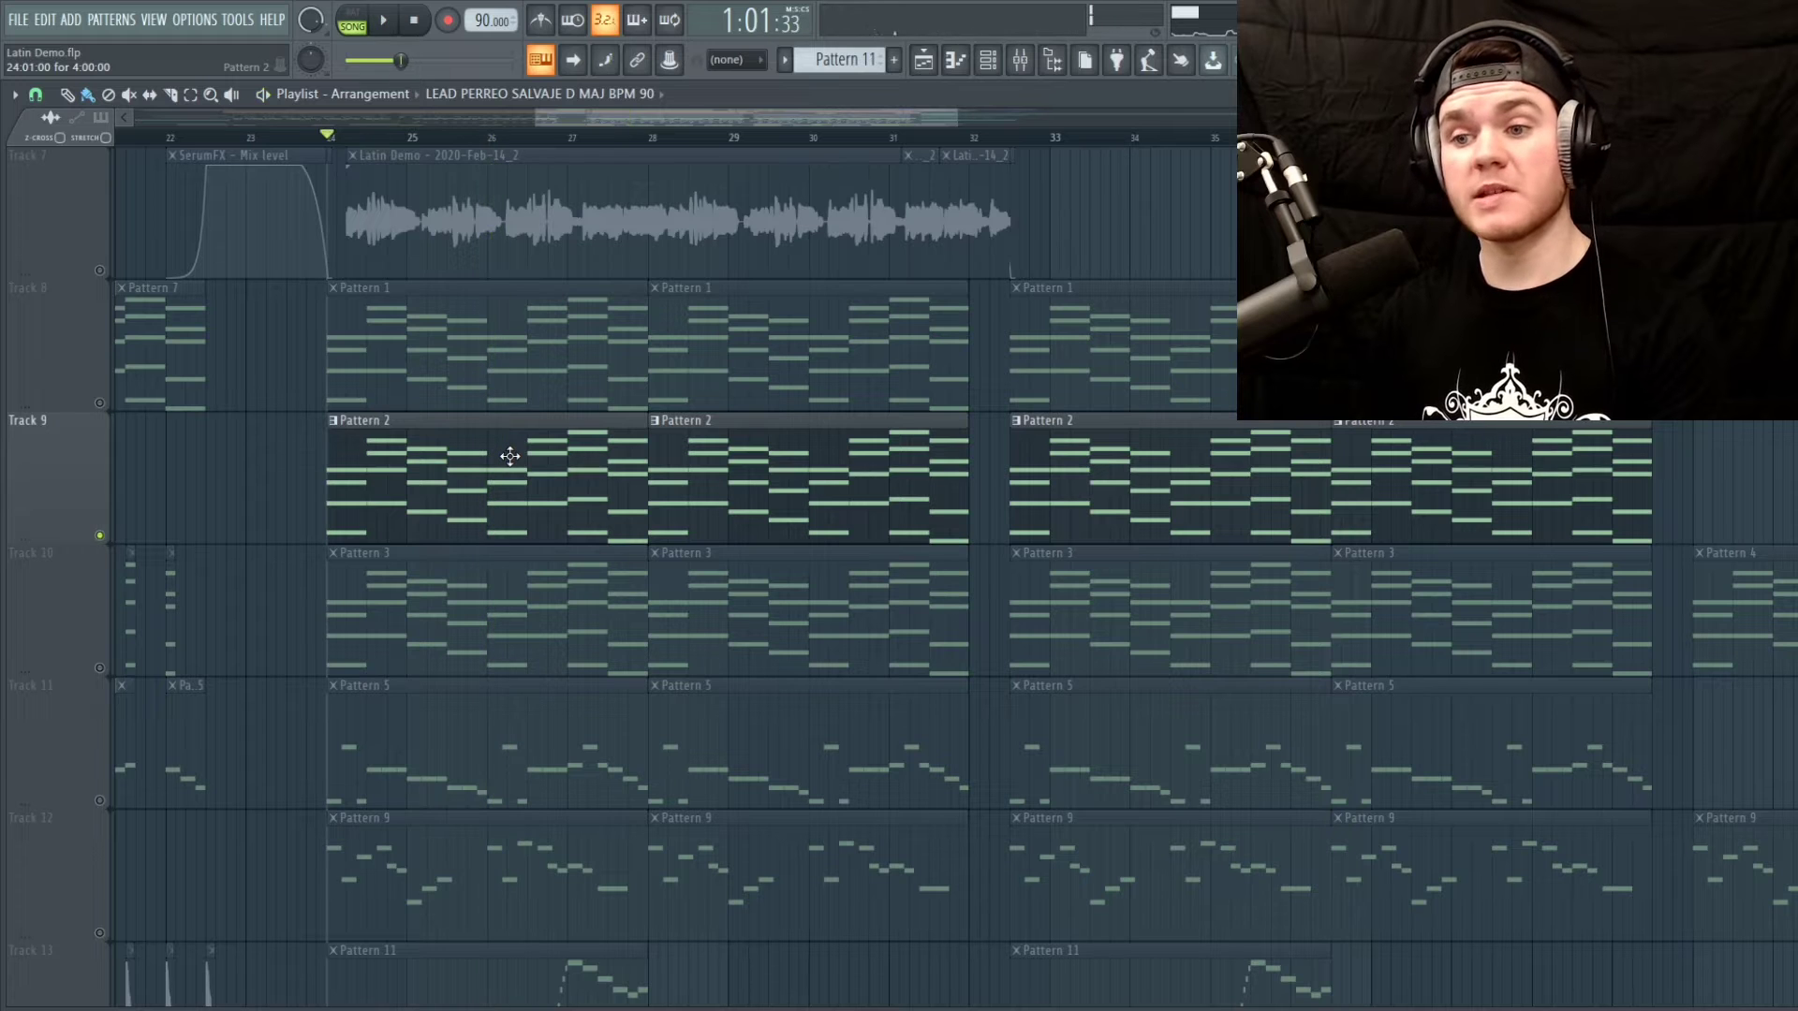
# Examine the Pattern 2 chord notes in the piano roll and close it
pyautogui.doubleClick(510, 456)
pyautogui.moveTo(848, 124); pyautogui.dragTo(571, 133)
pyautogui.scroll(3, 589, 590)
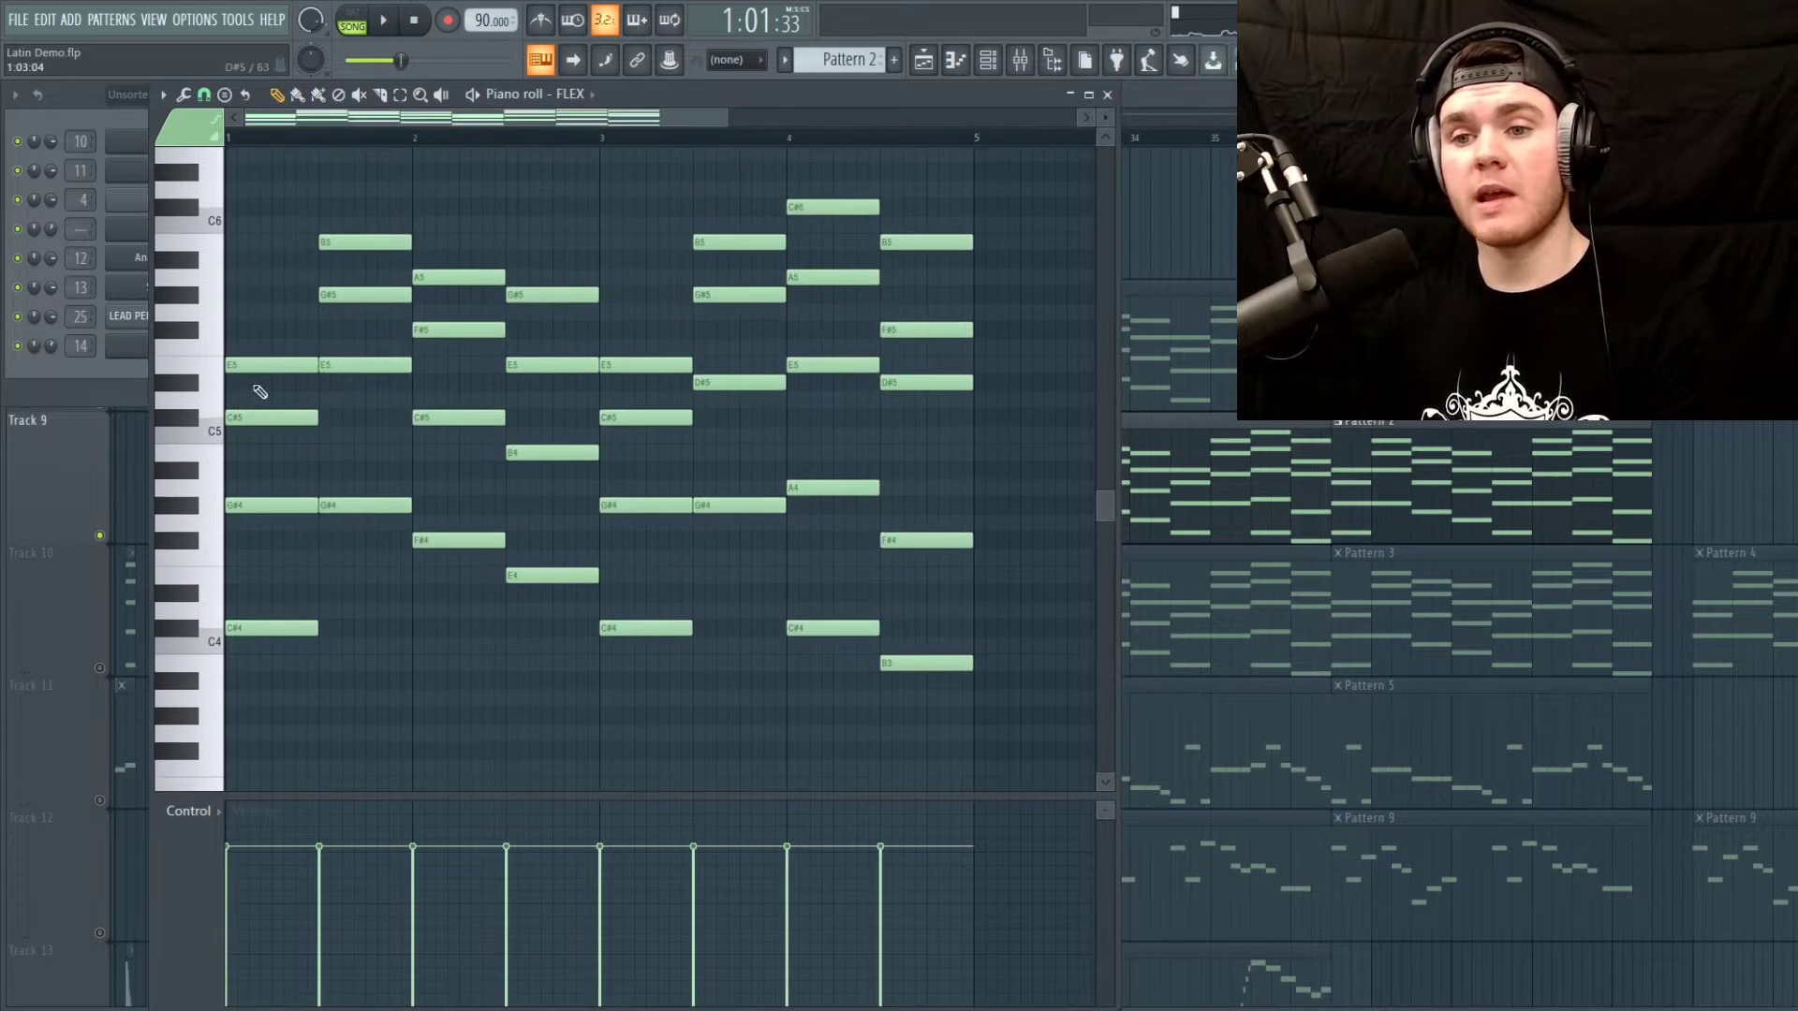
pyautogui.click(1106, 96)
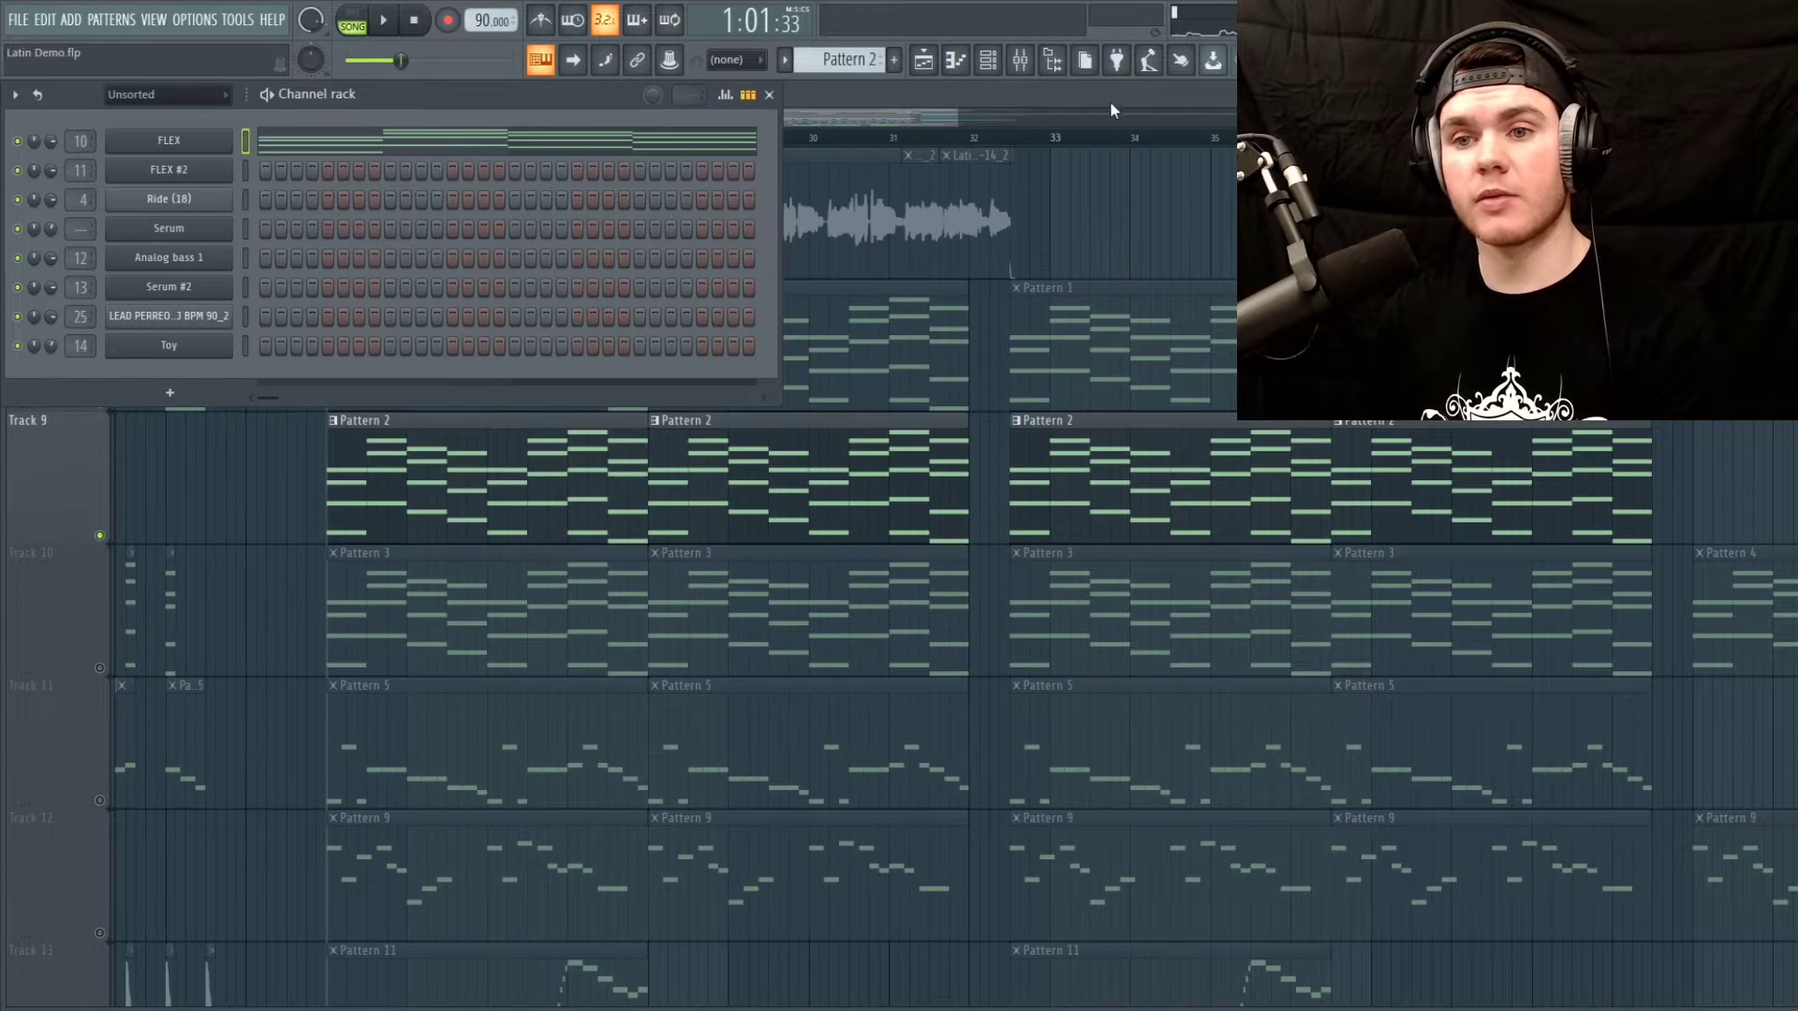
# Show the FLEX instrument of Pattern 2 with the 7th Soul preset, audition a note, and close it
pyautogui.click(214, 147)
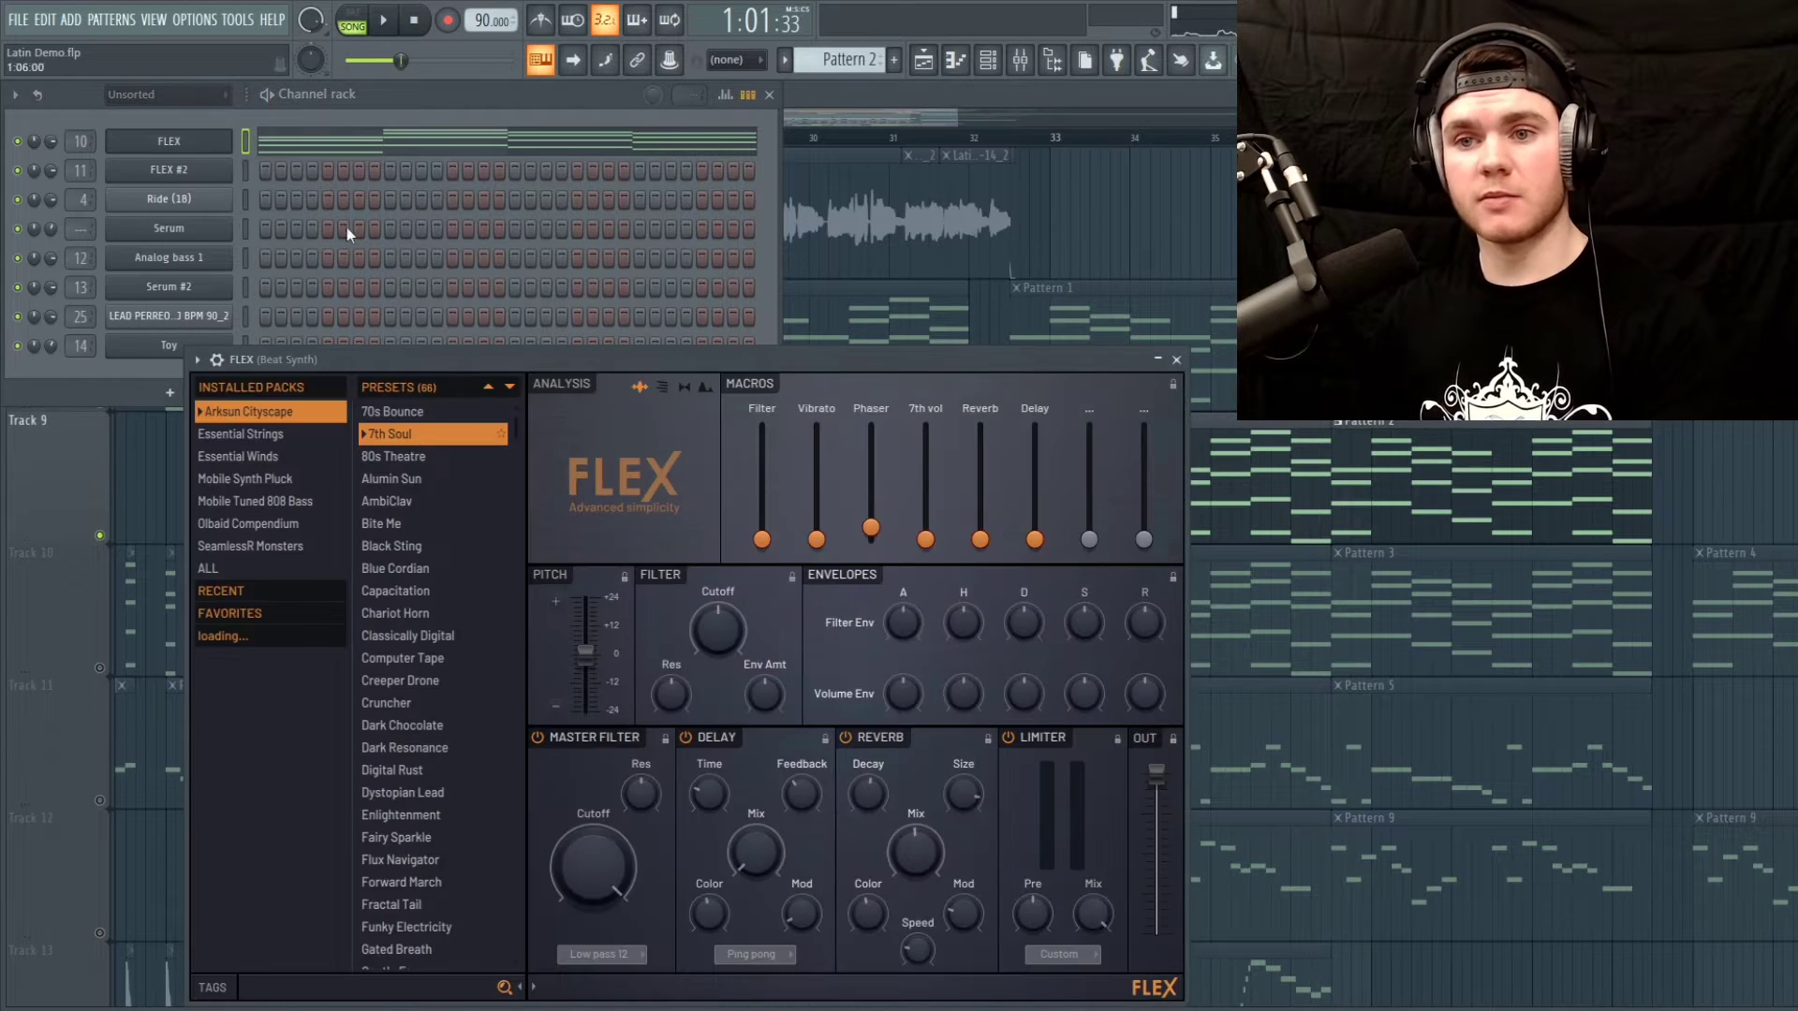
pyautogui.moveTo(794, 357); pyautogui.dragTo(797, 183)
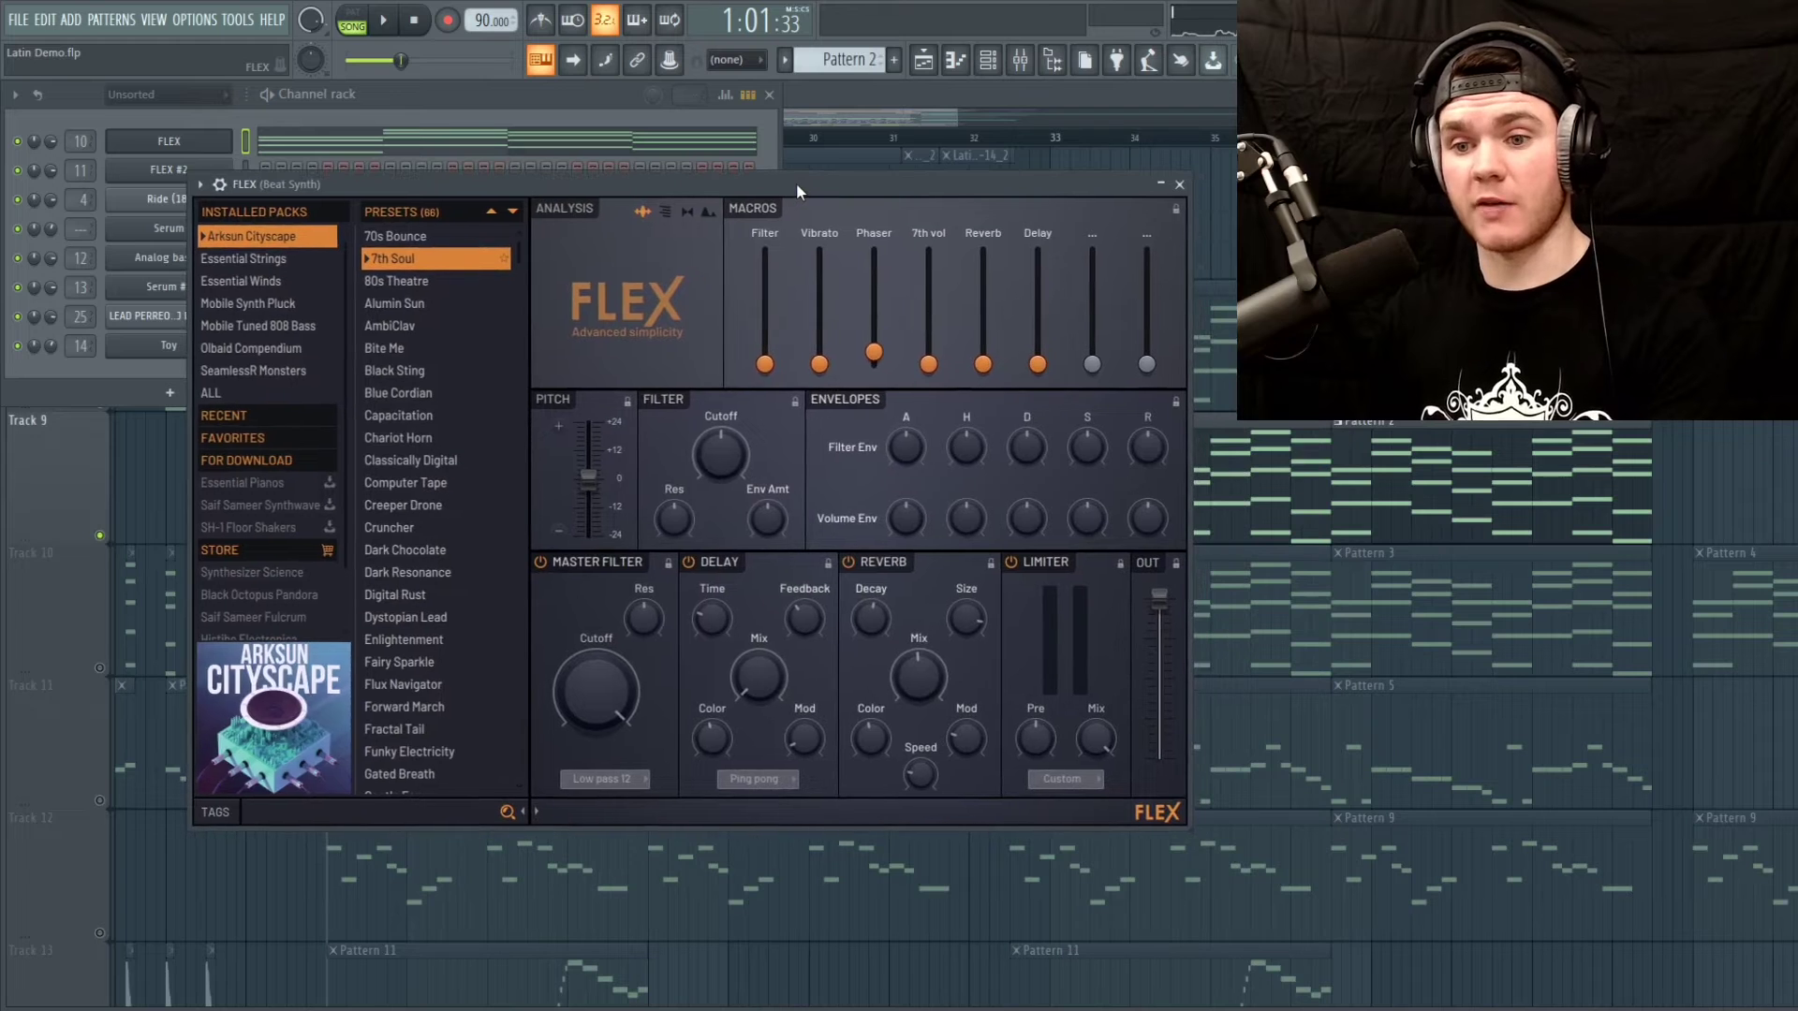
pyautogui.press('c')
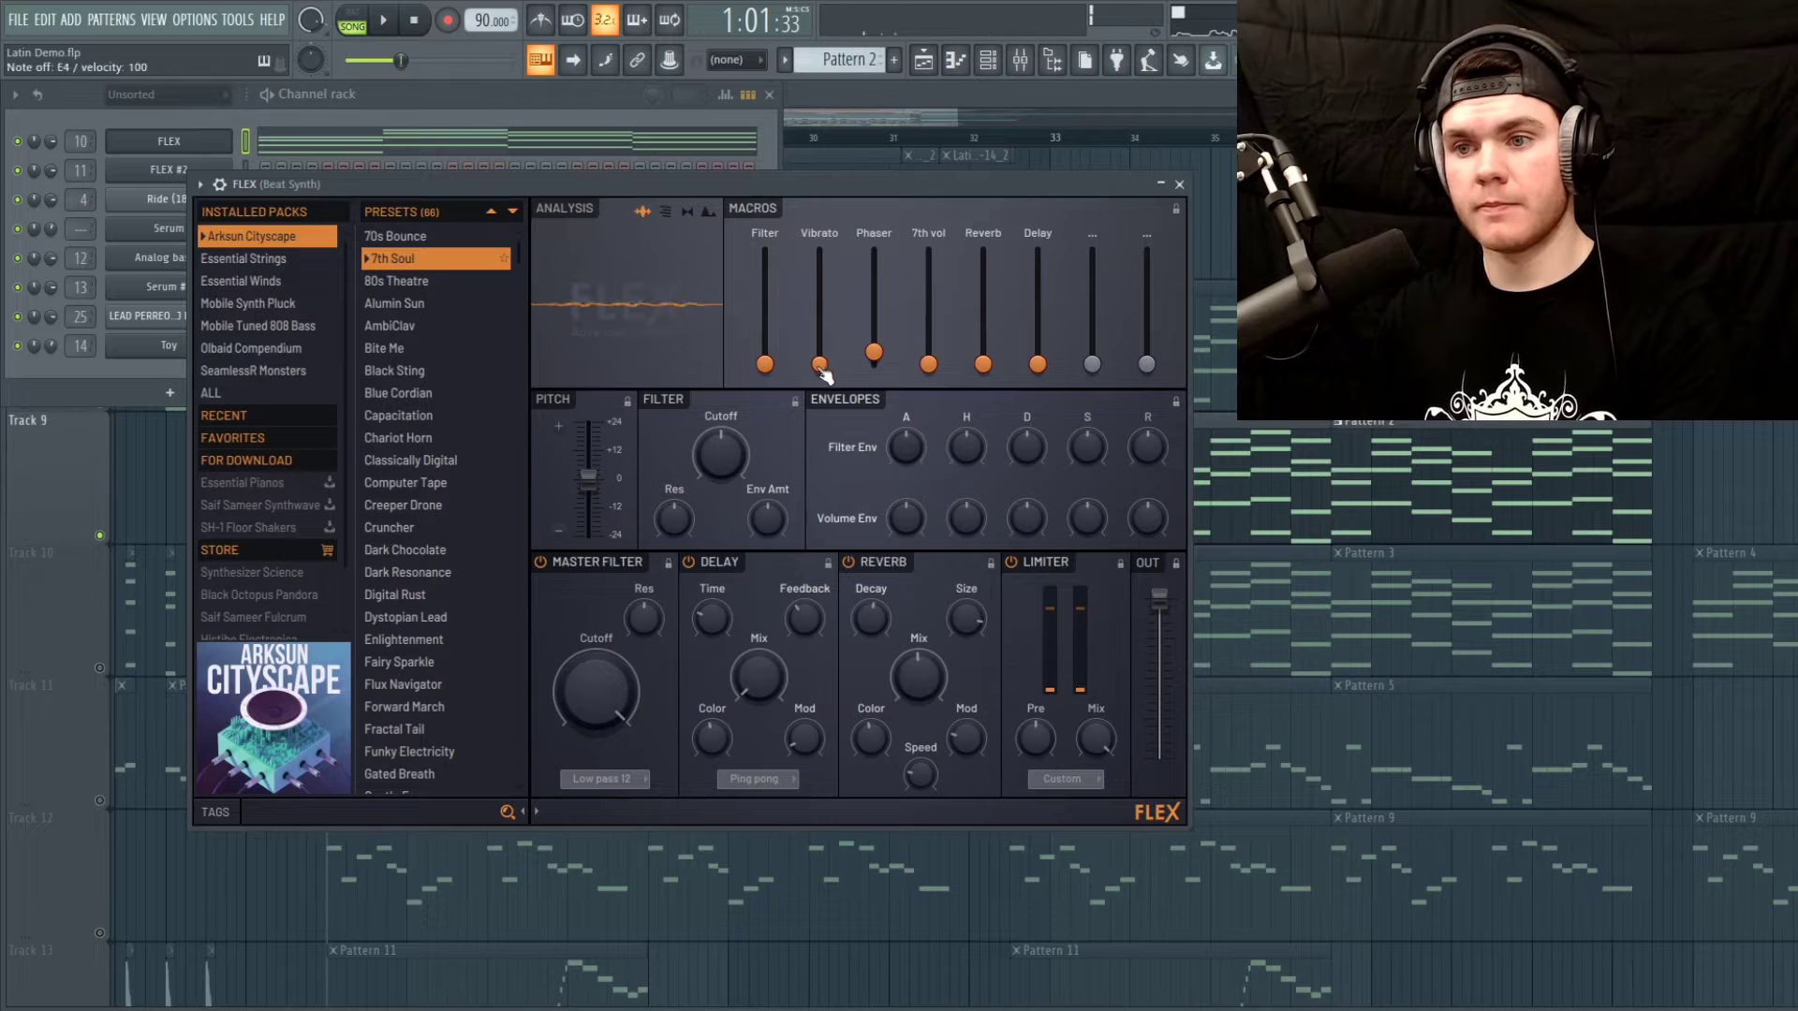
pyautogui.click(1178, 185)
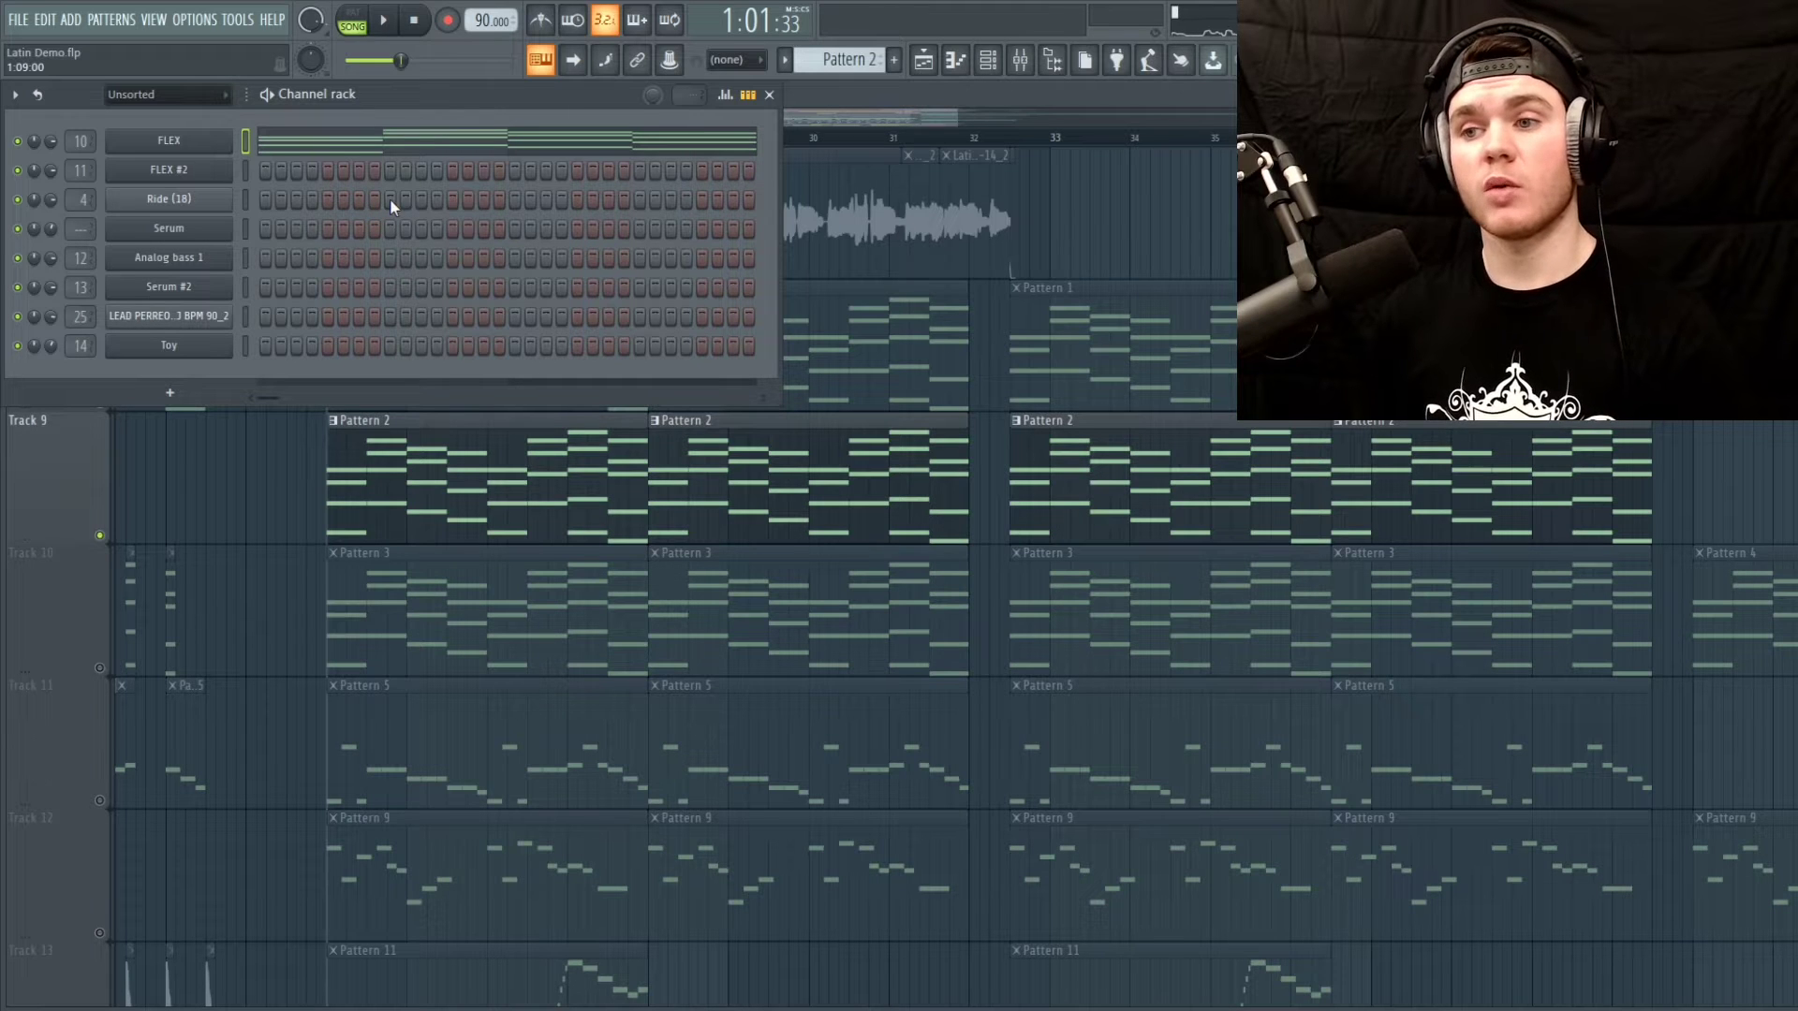
# Unsolo track 9 and play the arrangement, muting and unmuting track 9 to compare the sound
pyautogui.click(851, 88)
pyautogui.rightClick(99, 535)
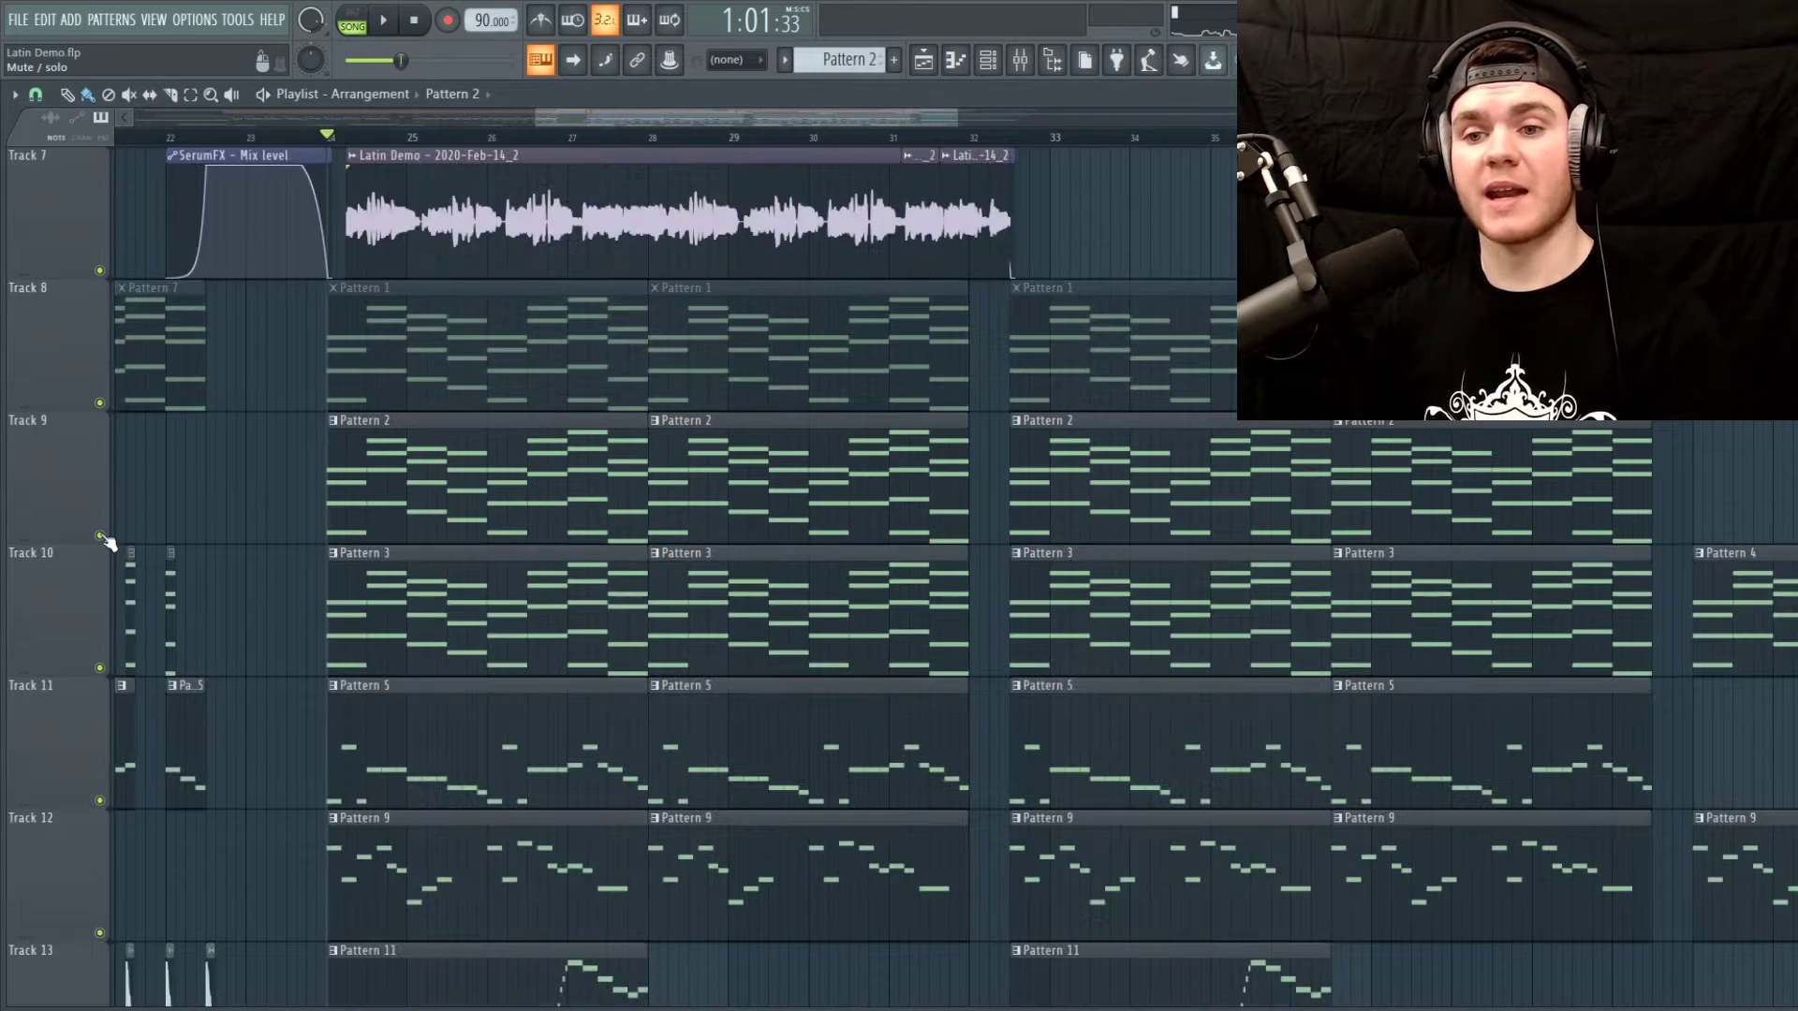
pyautogui.press('space')
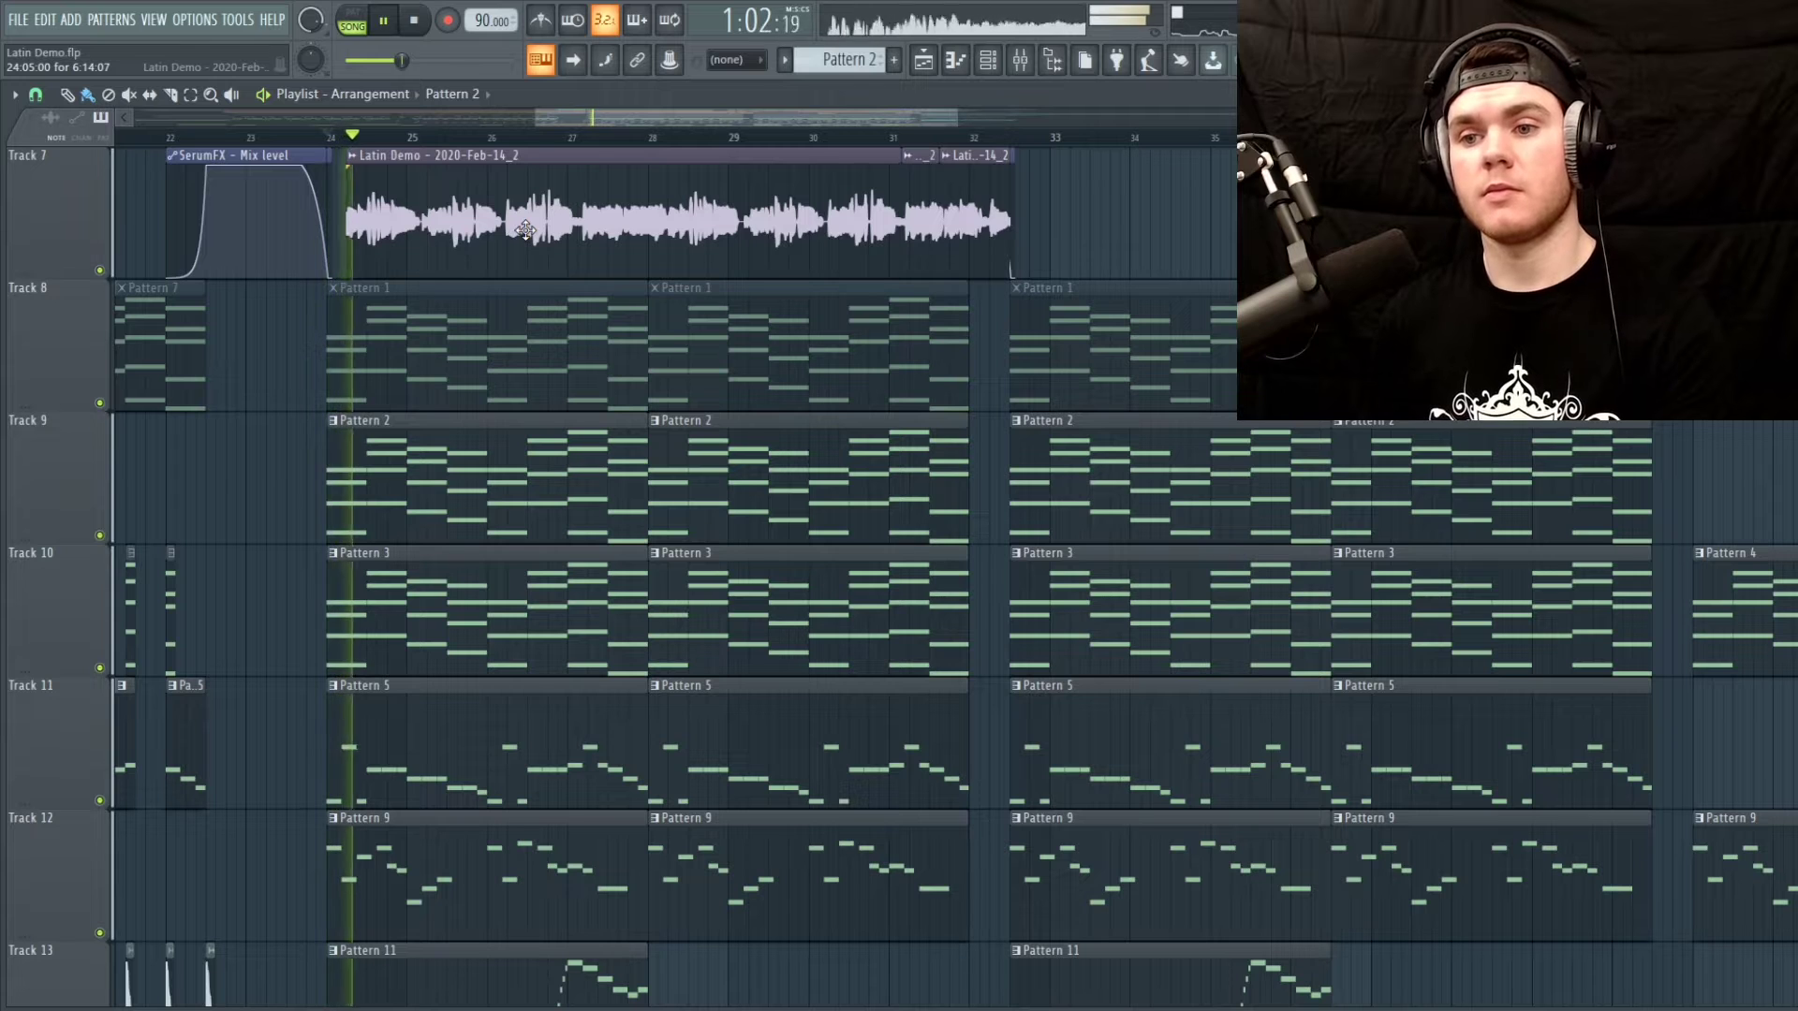
pyautogui.click(99, 535)
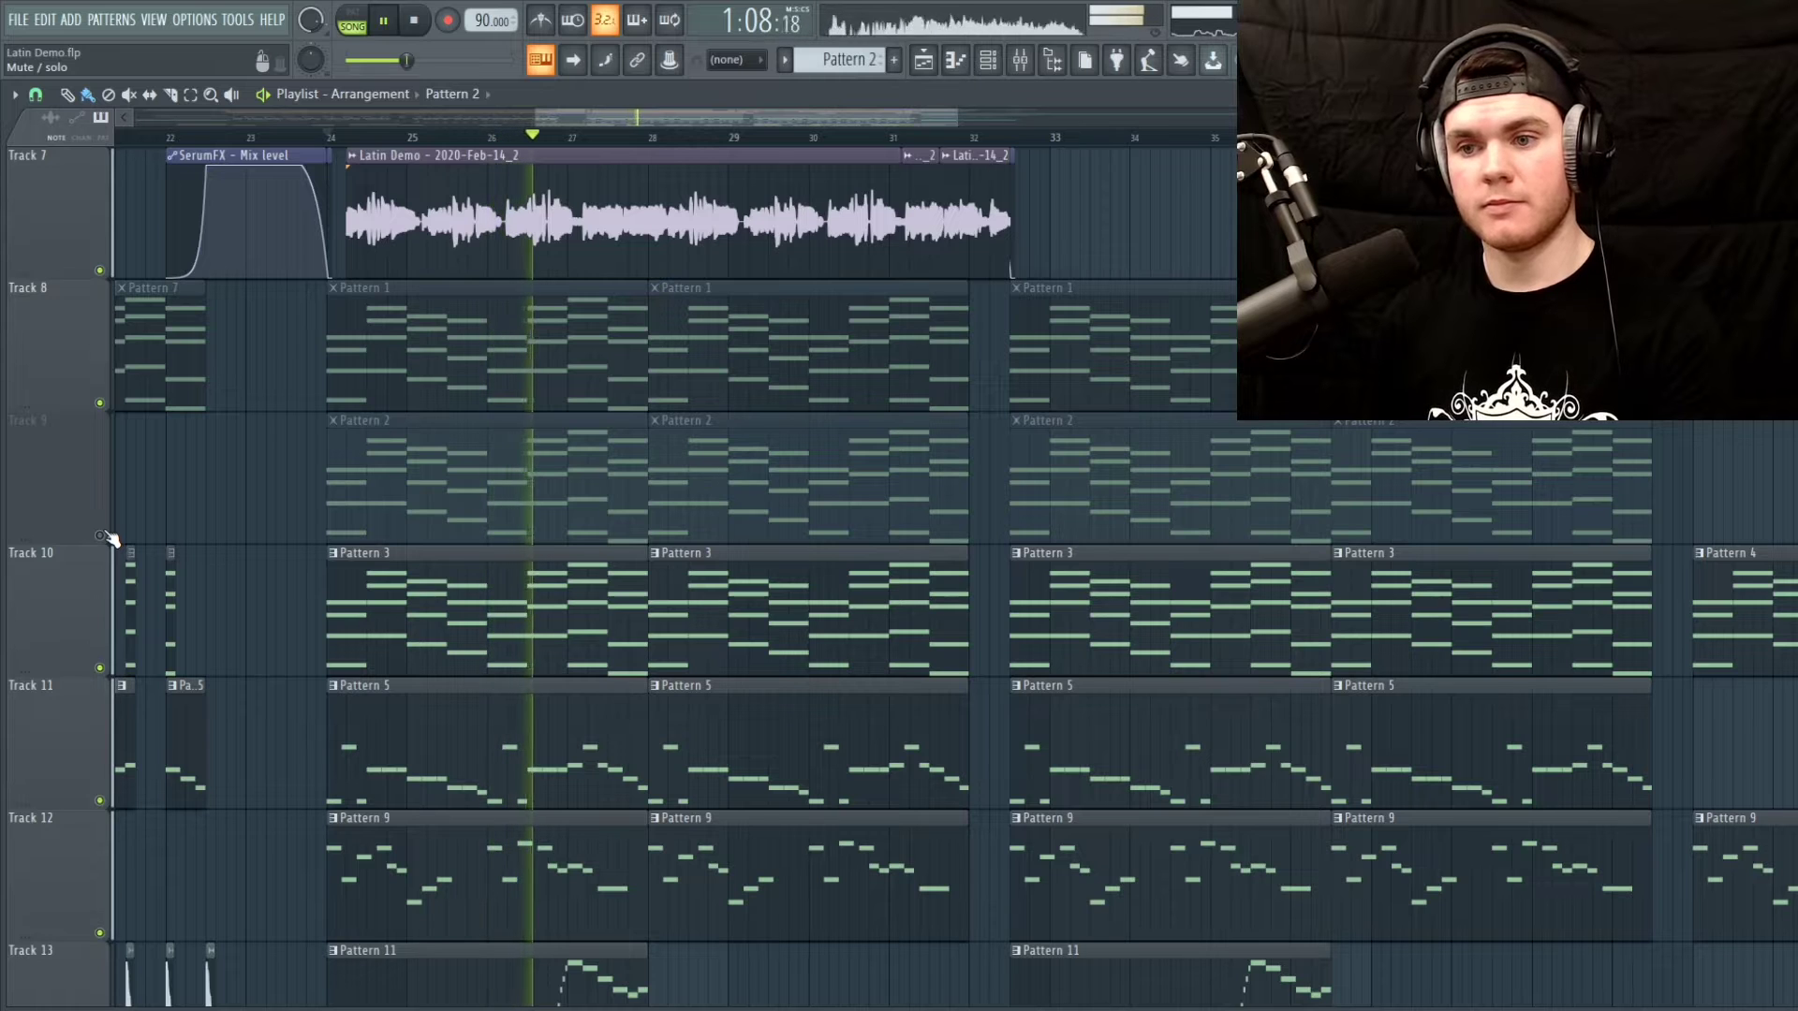
pyautogui.click(100, 536)
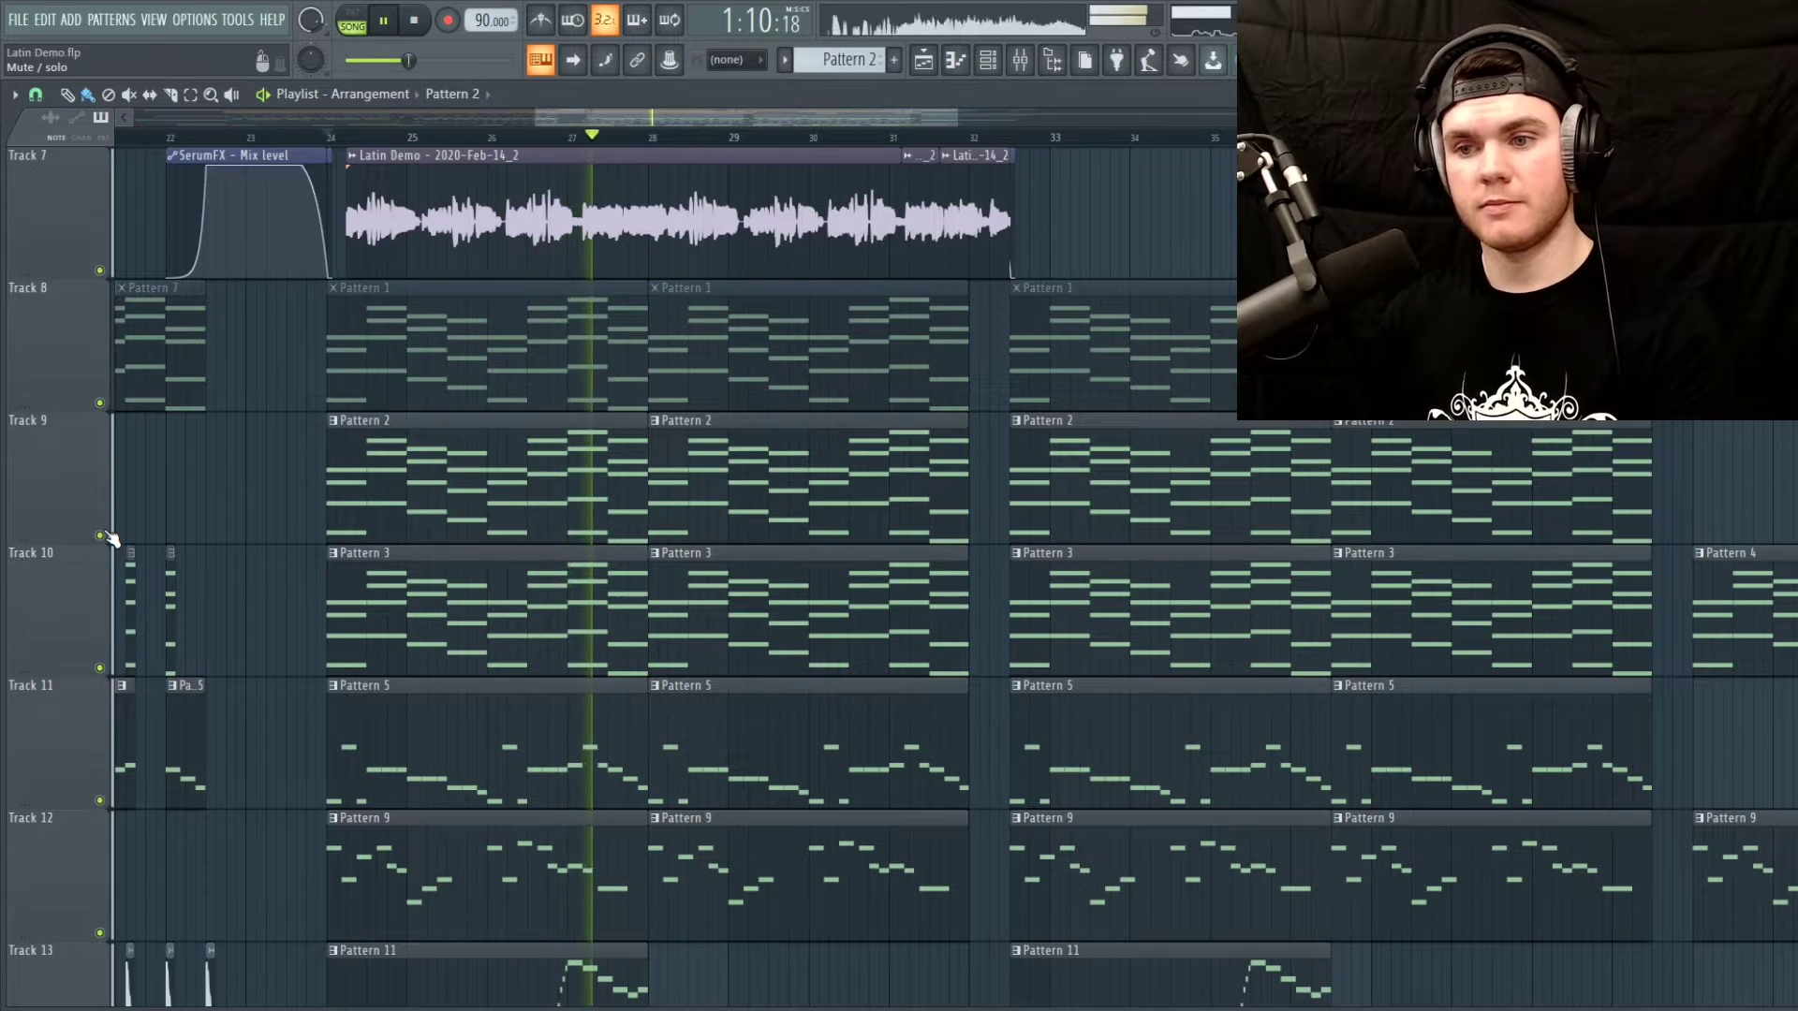
pyautogui.press('space')
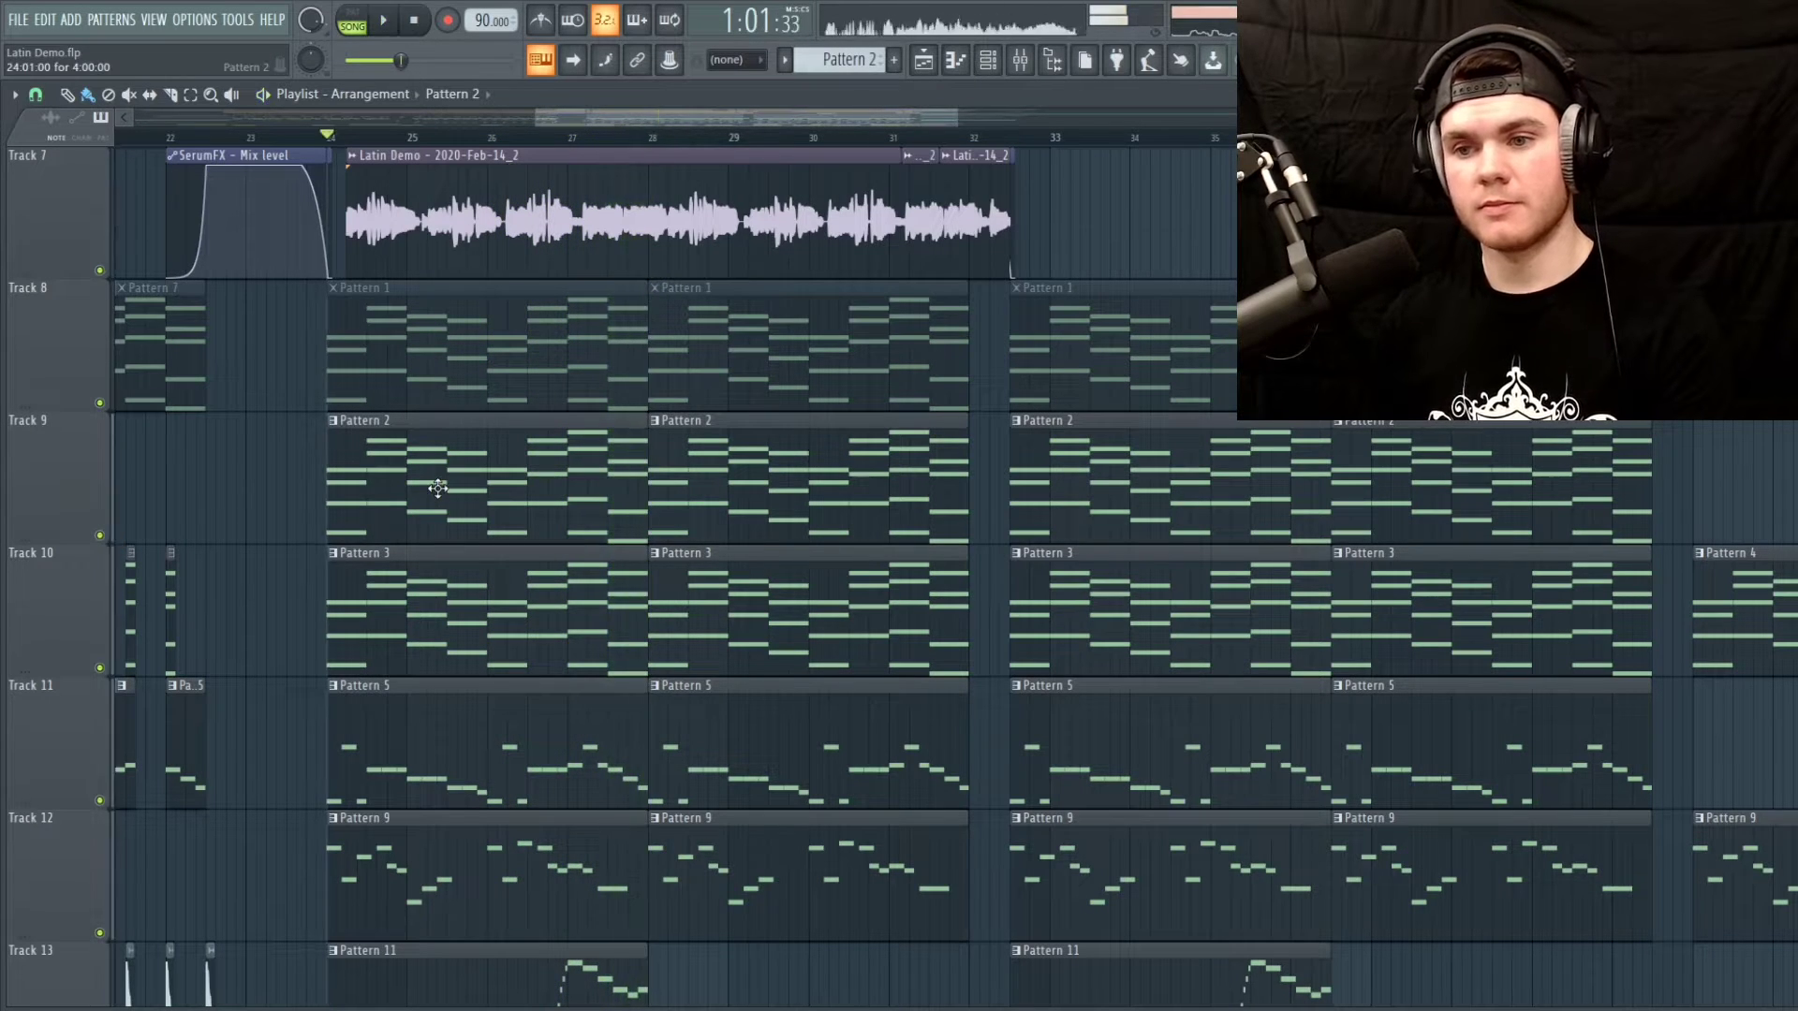
# Solo track 10, show the FLEX #2 Creeper Drone preset, and play the Pattern 3 pad chords
pyautogui.doubleClick(394, 517)
pyautogui.click(1107, 95)
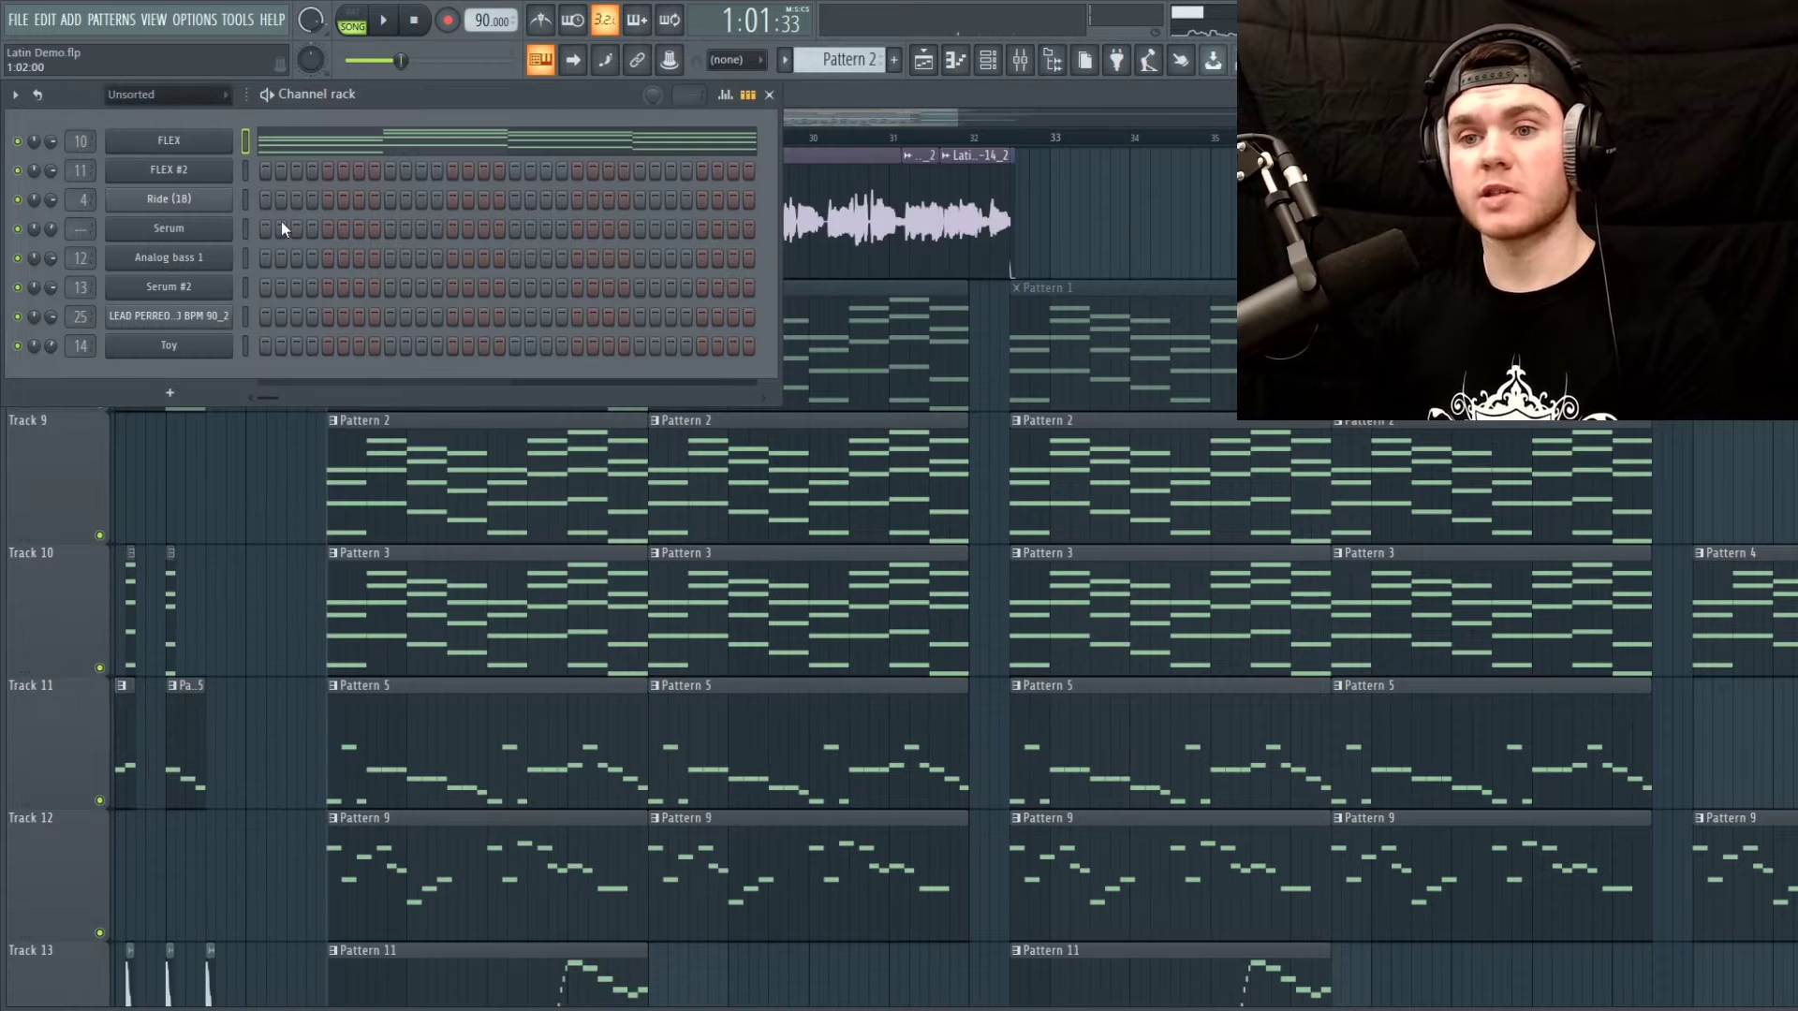
pyautogui.click(208, 146)
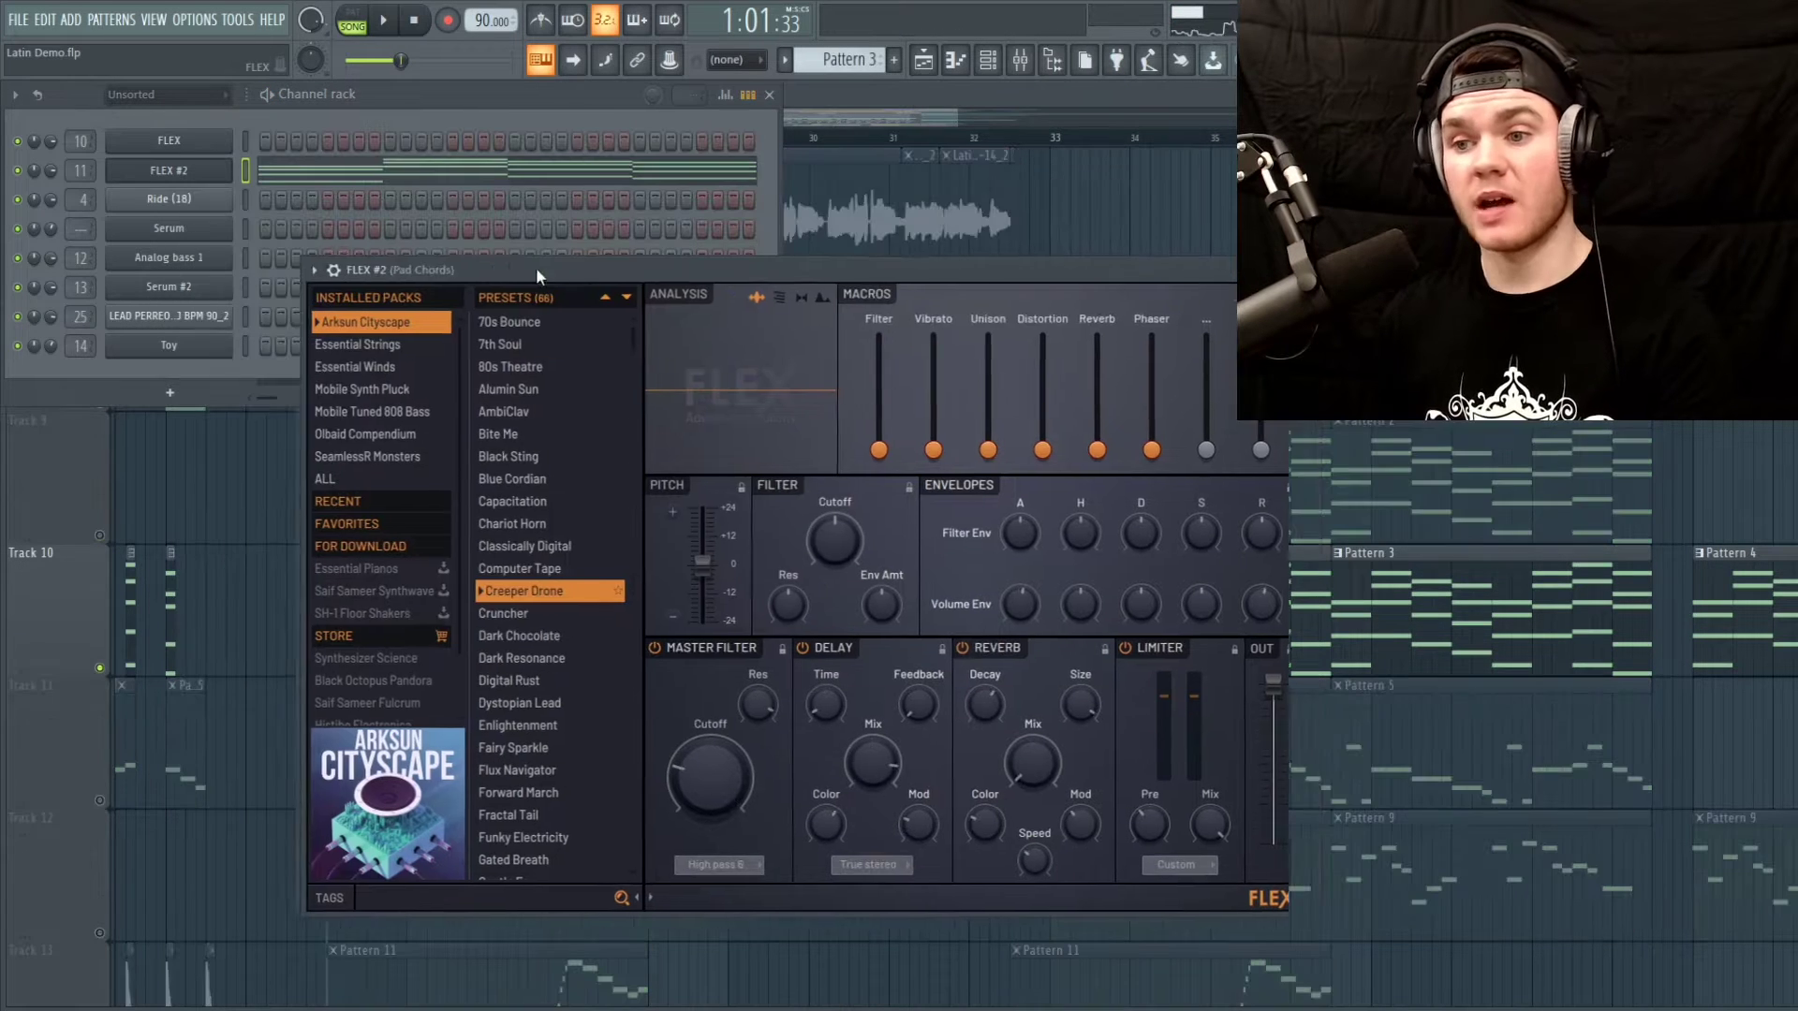
pyautogui.moveTo(535, 267); pyautogui.dragTo(479, 256)
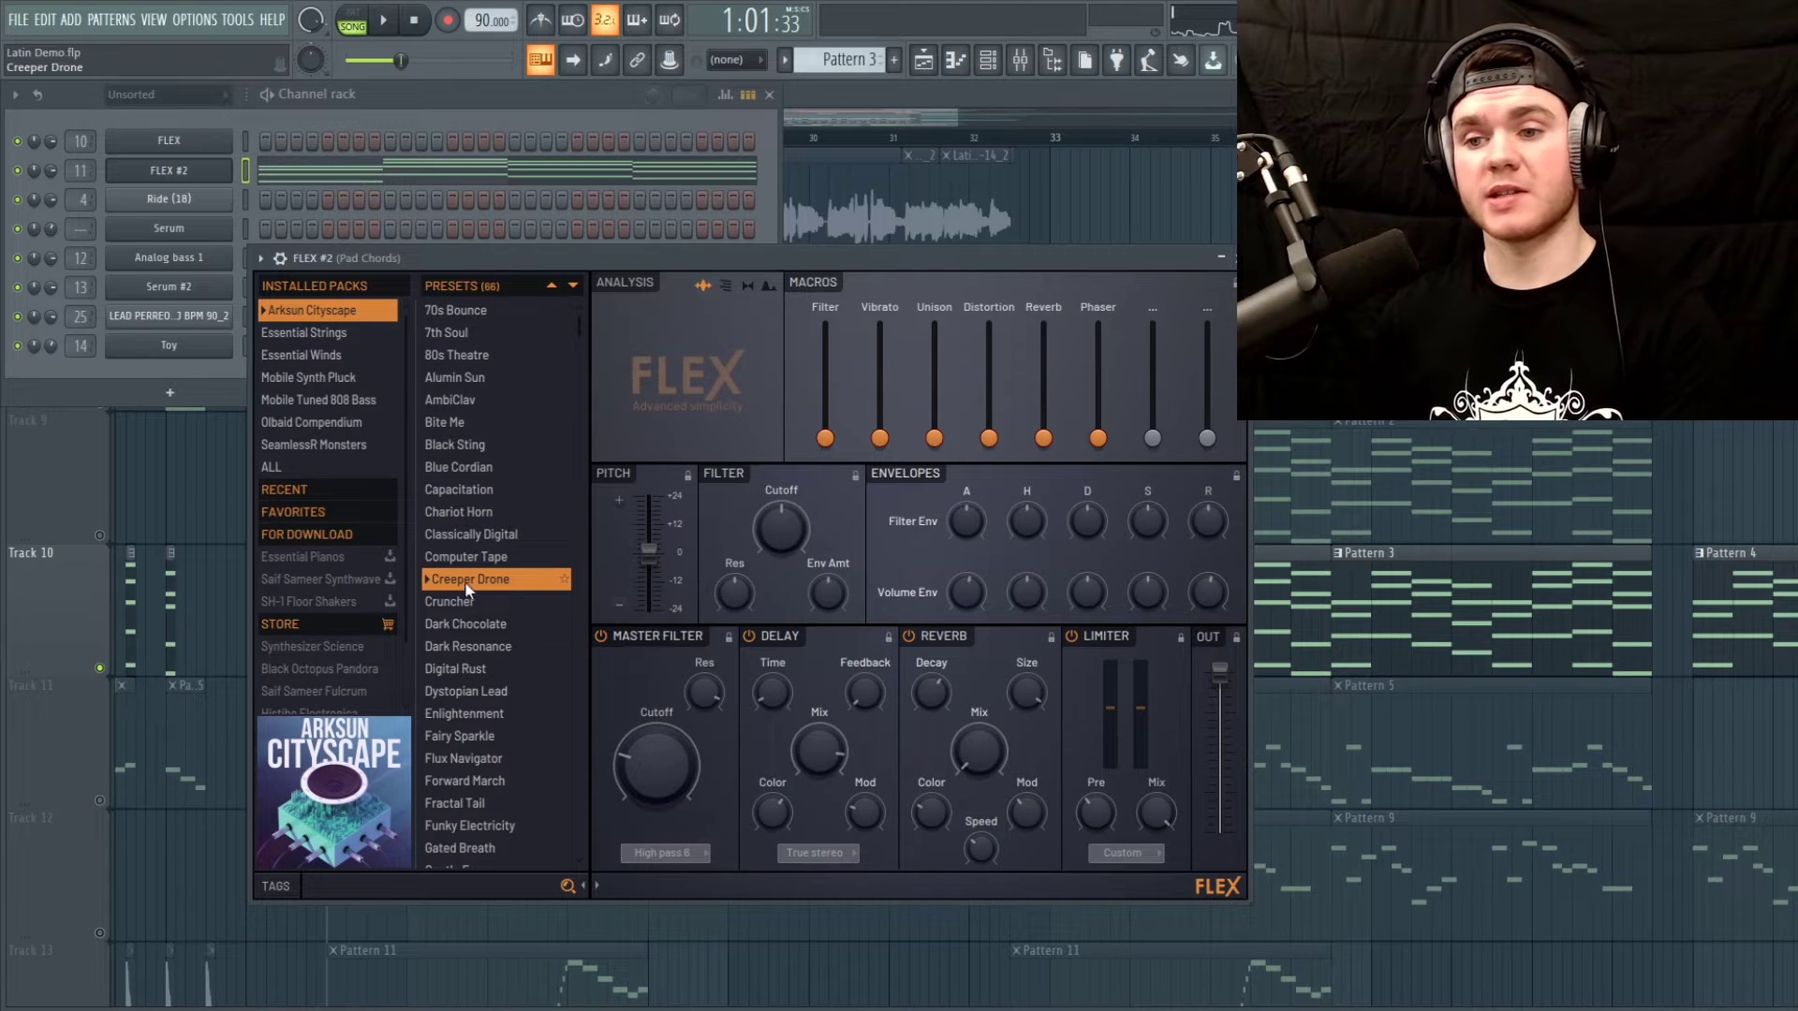
pyautogui.moveTo(513, 250); pyautogui.dragTo(513, 245)
pyautogui.press('space')
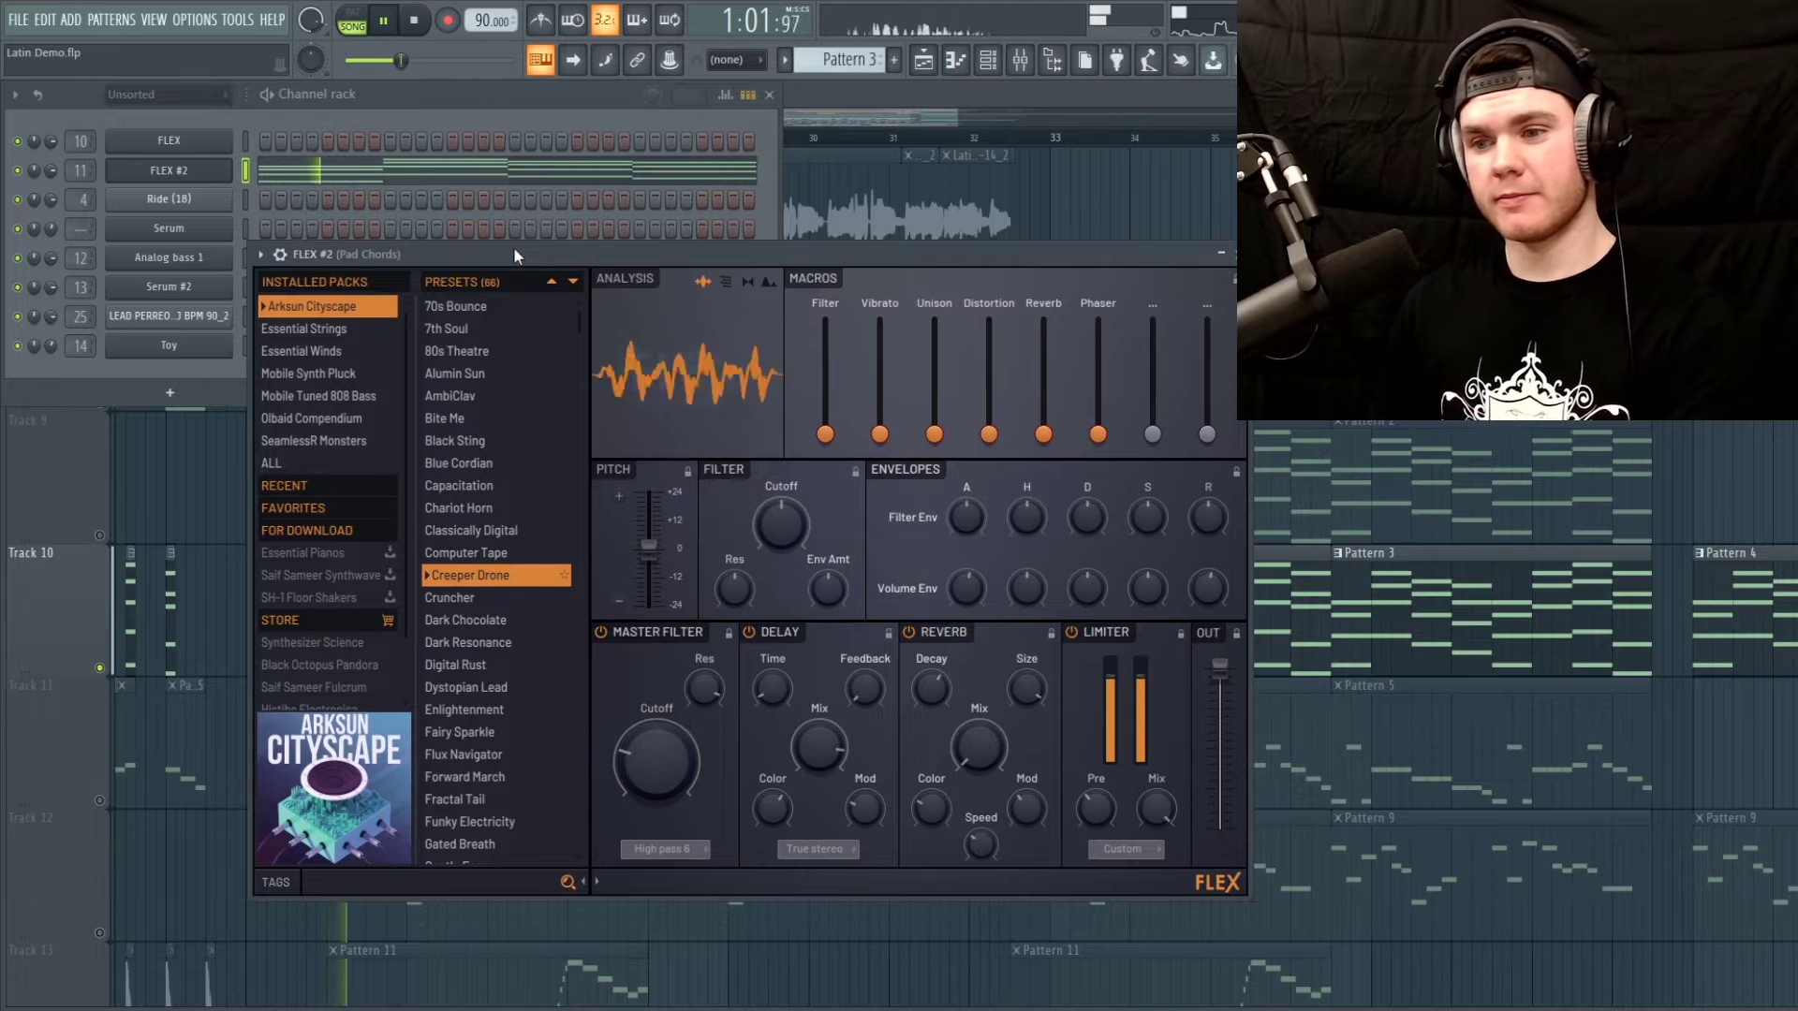
# Examine the Pattern 3 chord notes in the FLEX #2 piano roll during playback, then stop playback
pyautogui.click(513, 172)
pyautogui.scroll(3, 670, 333)
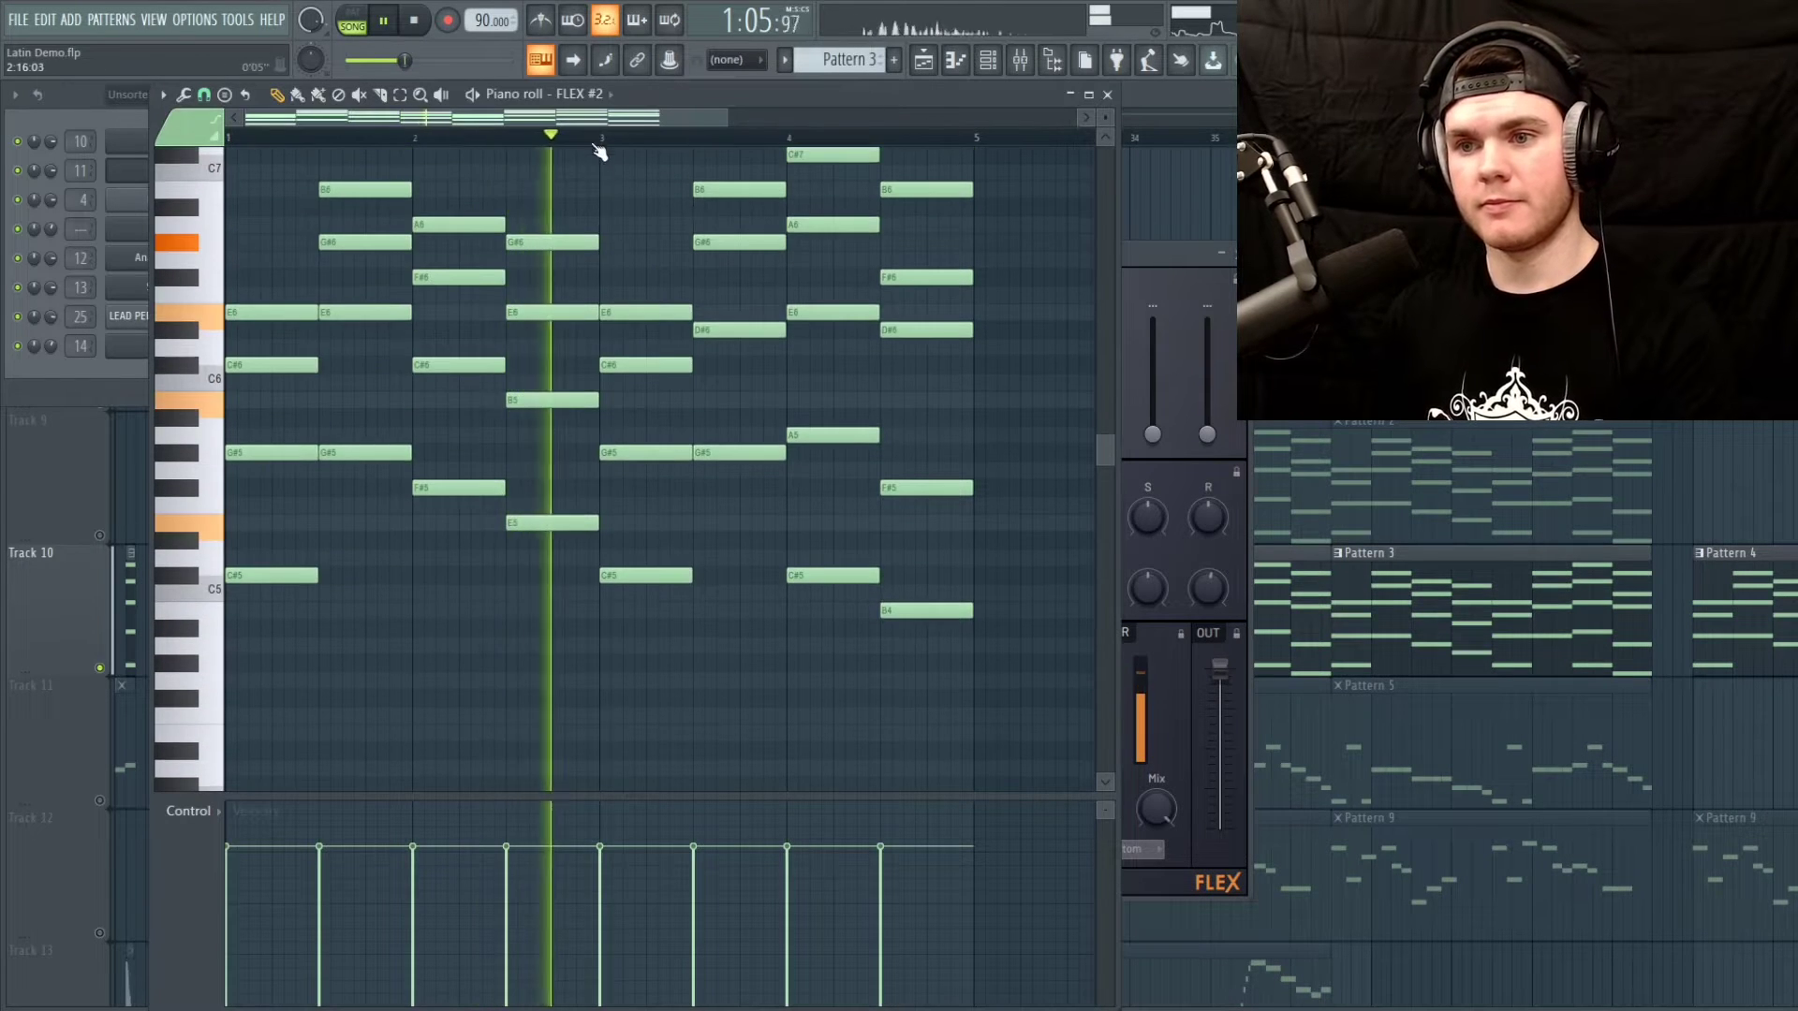
pyautogui.scroll(-2, 607, 142)
pyautogui.scroll(1, 996, 374)
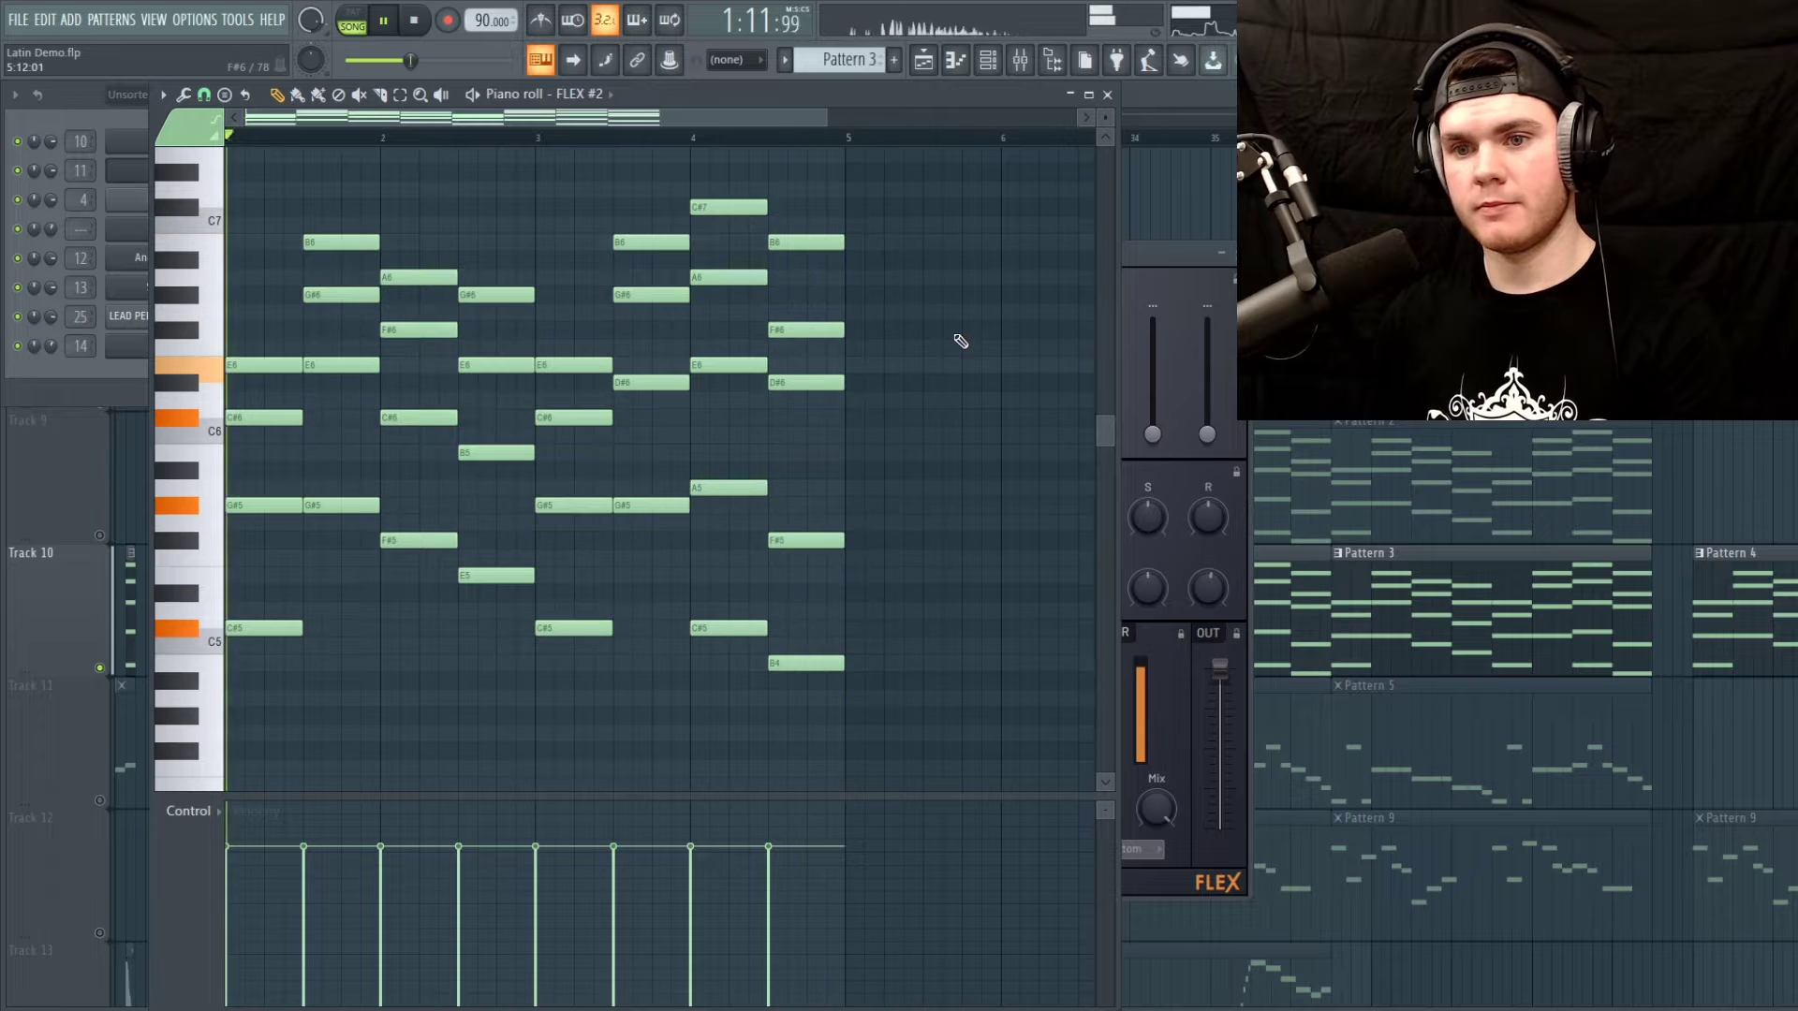
pyautogui.press('space')
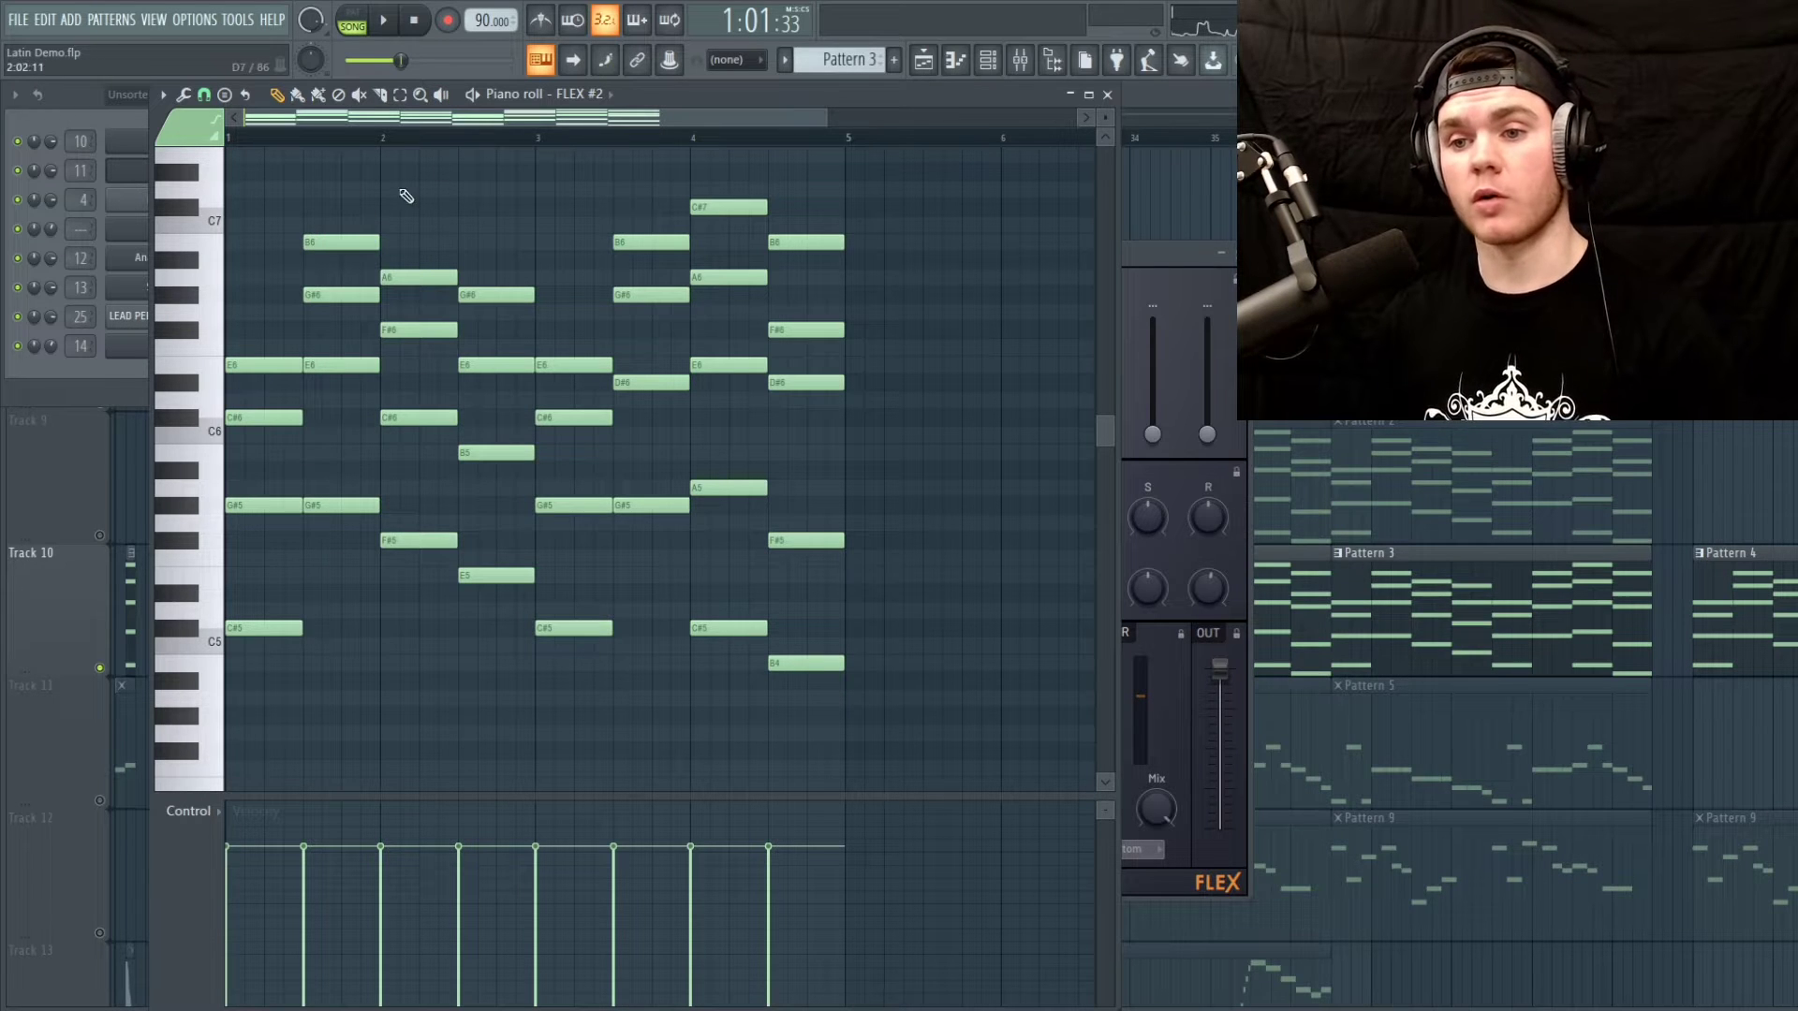
# Solo track 11 in the playlist, show the Analog bass 1 instrument behind Pattern 5, and close it
pyautogui.press('F5')
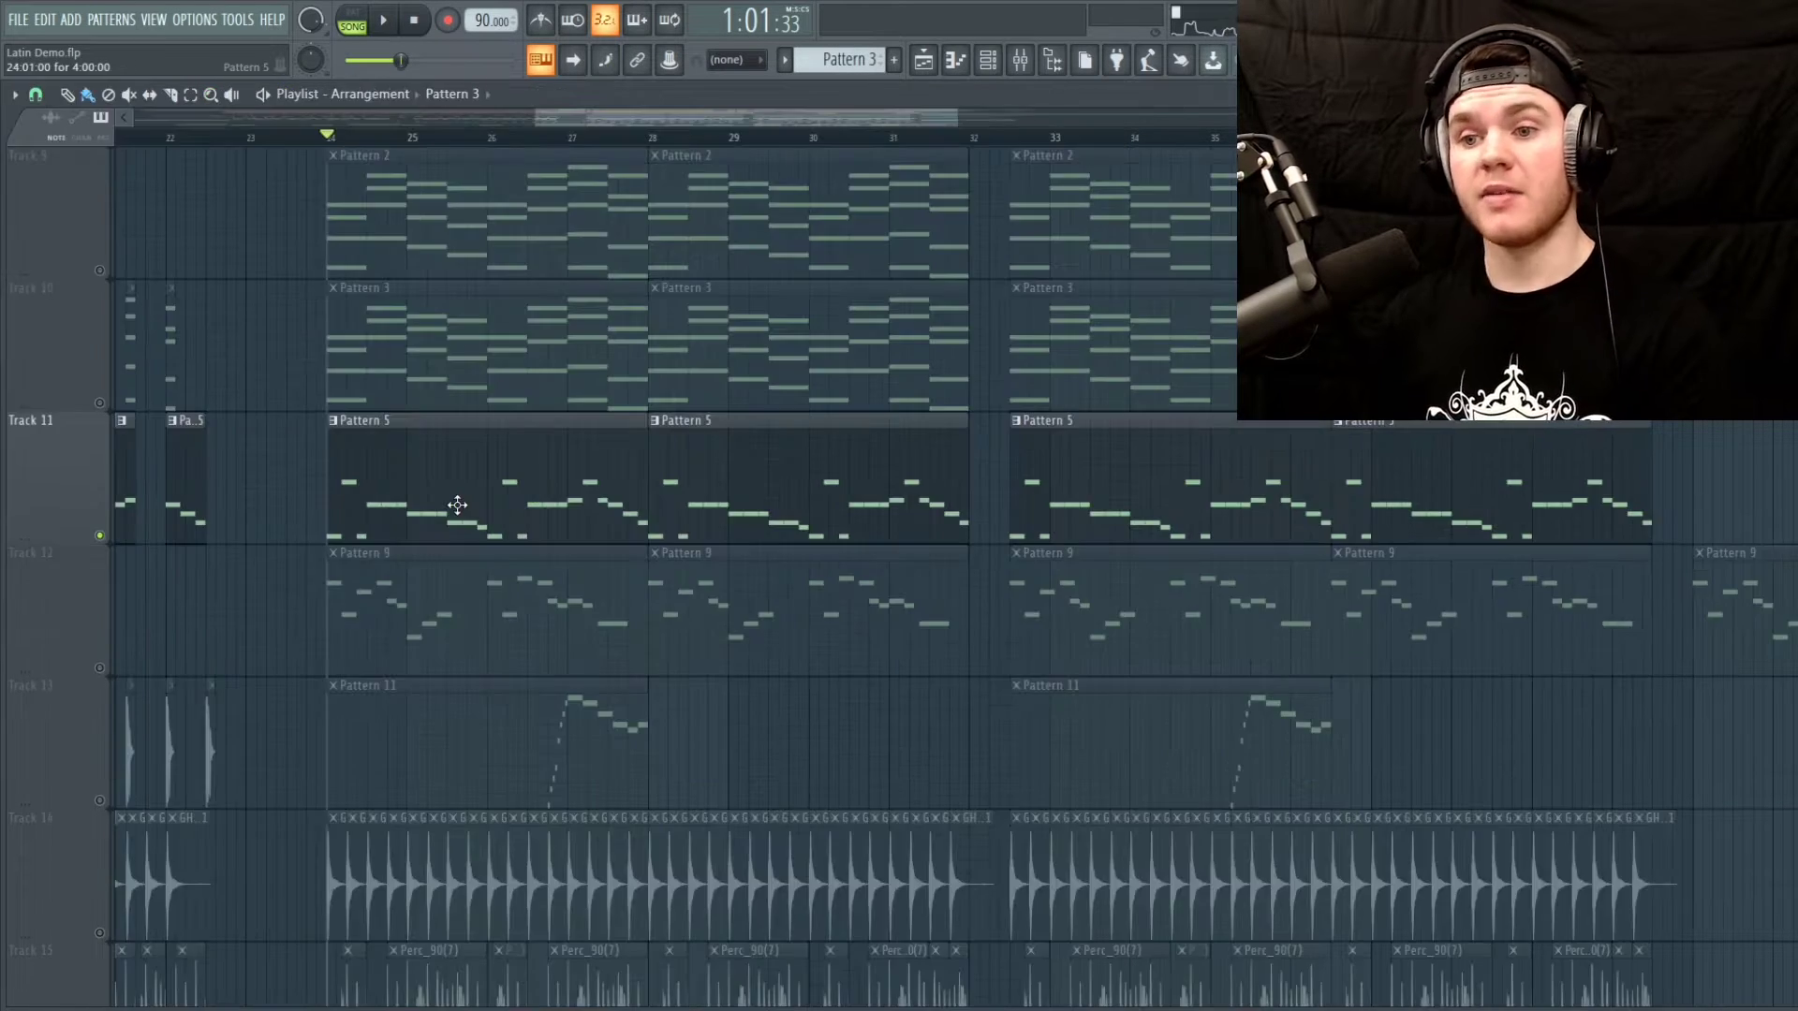
pyautogui.doubleClick(464, 491)
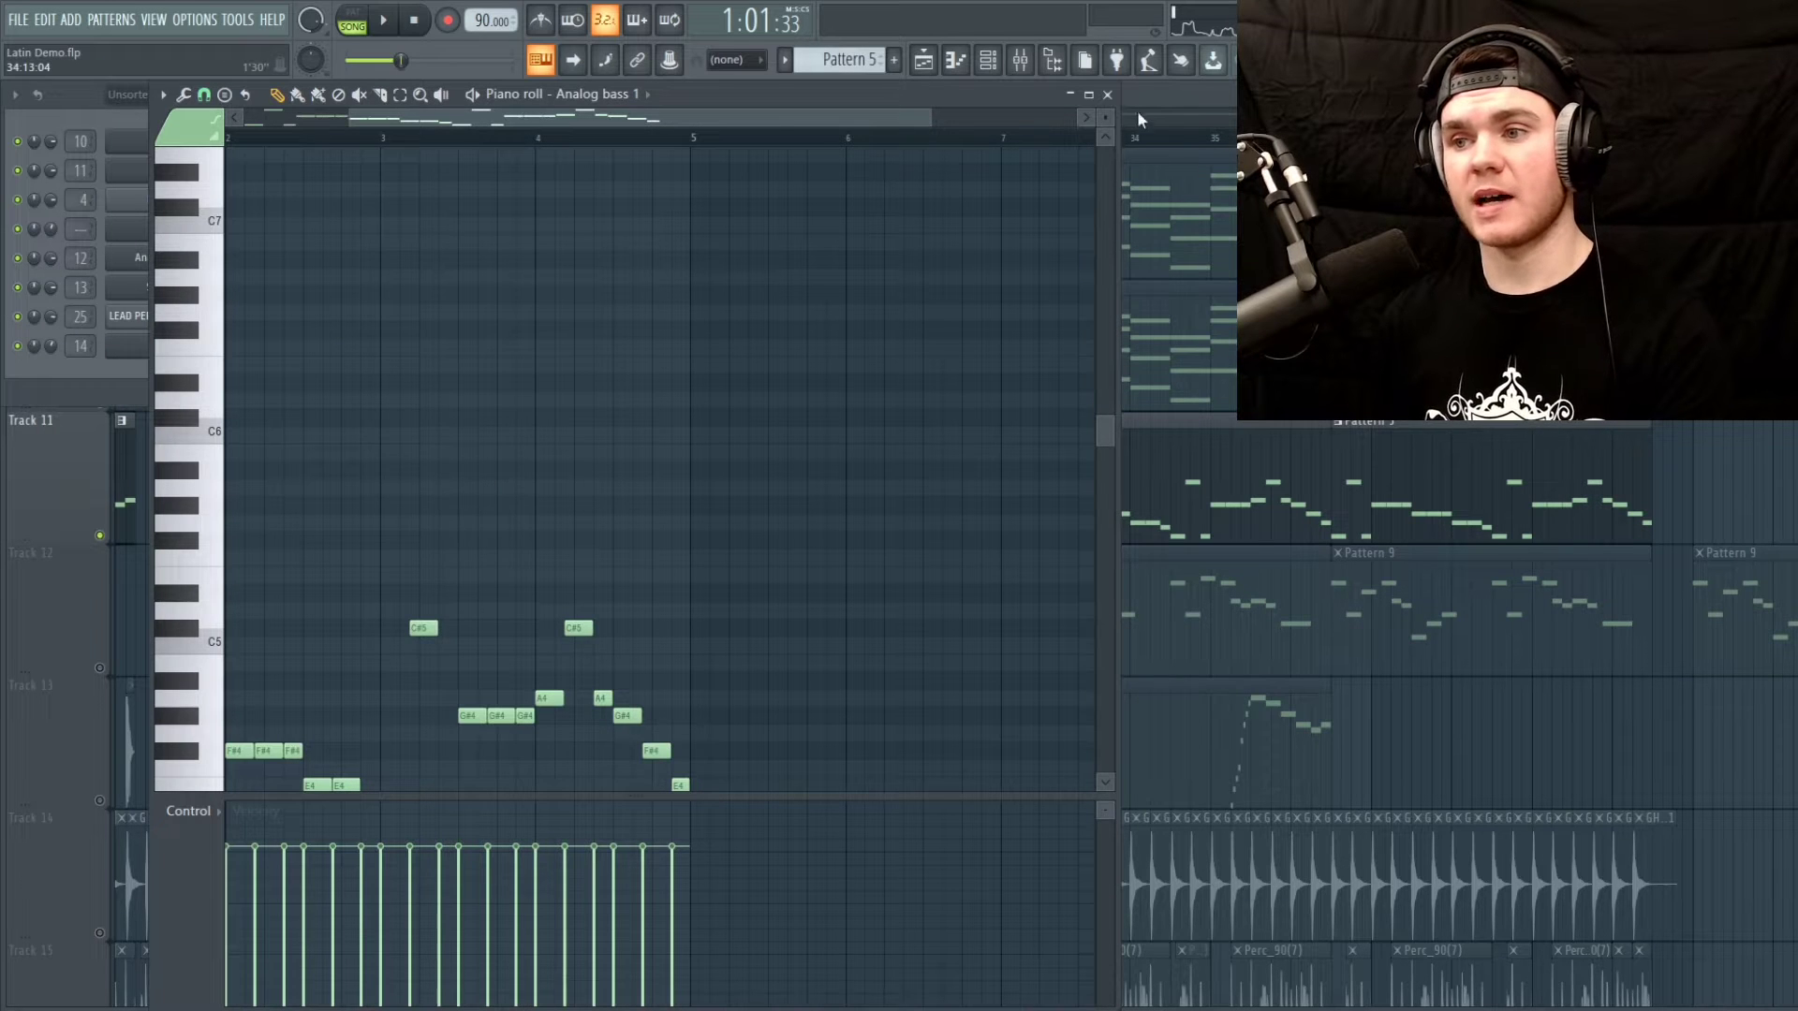
pyautogui.click(1108, 96)
pyautogui.click(226, 259)
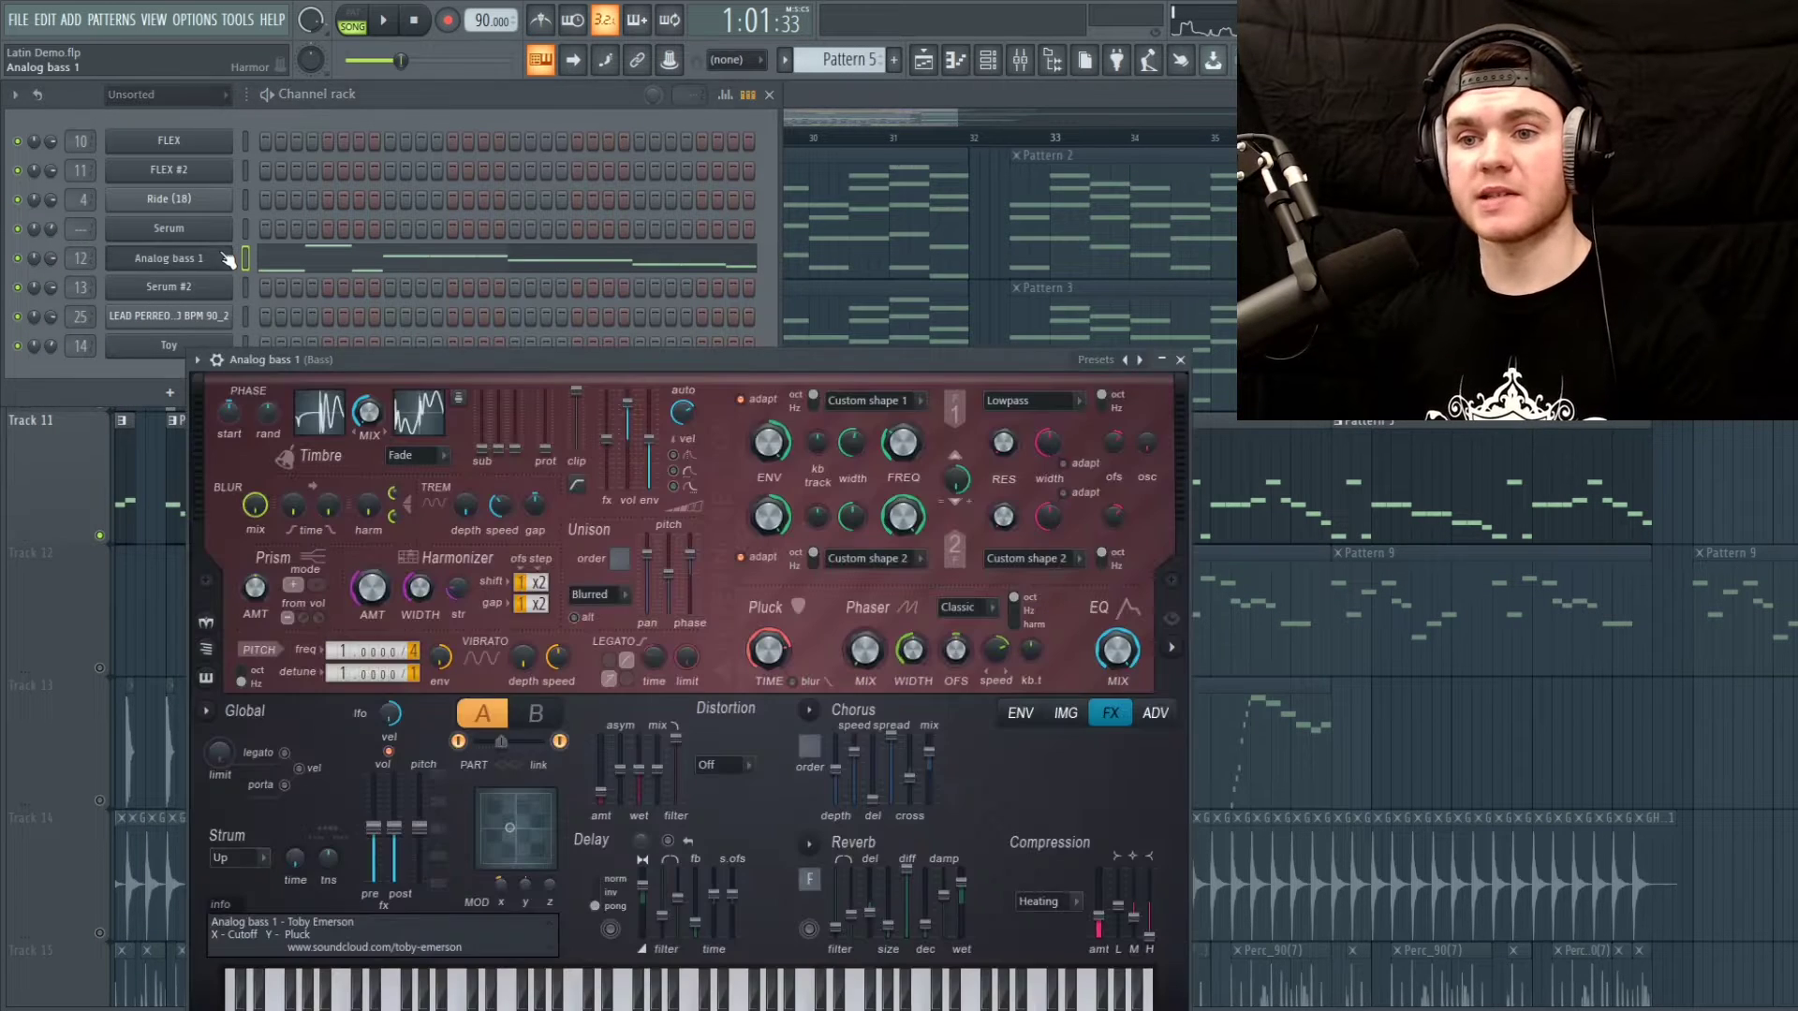
pyautogui.moveTo(487, 367); pyautogui.dragTo(481, 221)
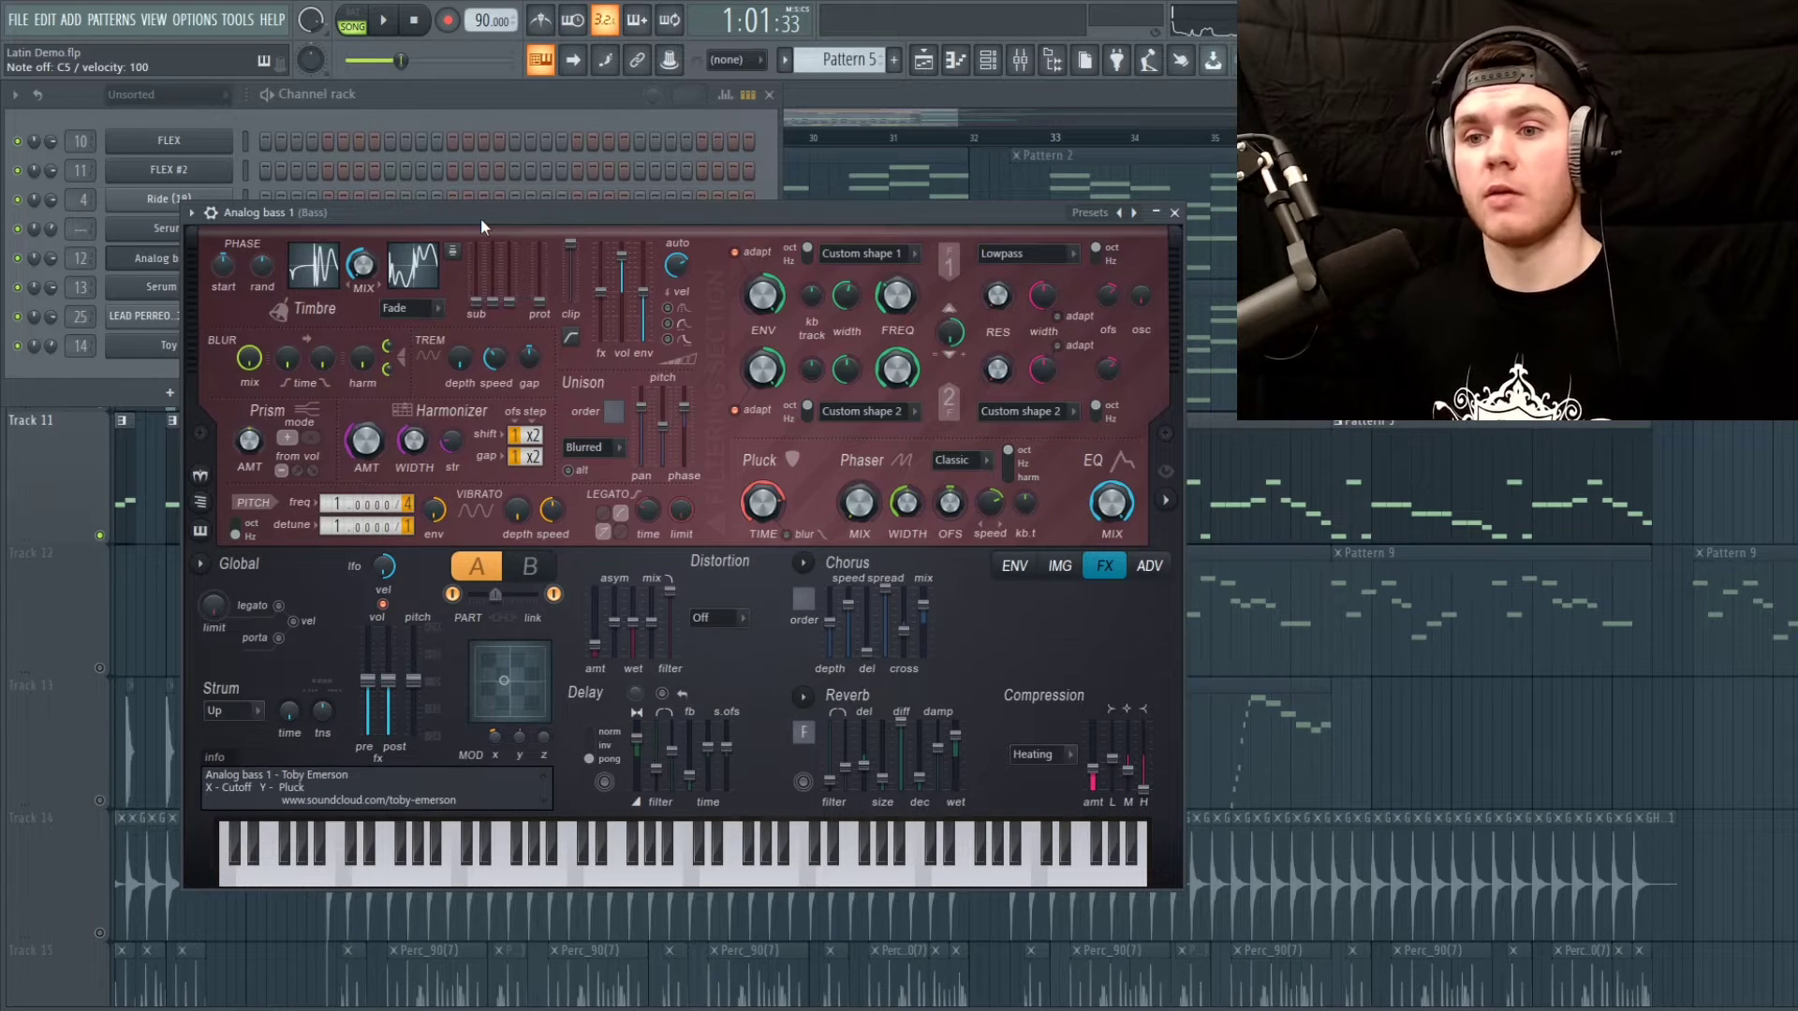
pyautogui.moveTo(480, 219); pyautogui.dragTo(465, 178)
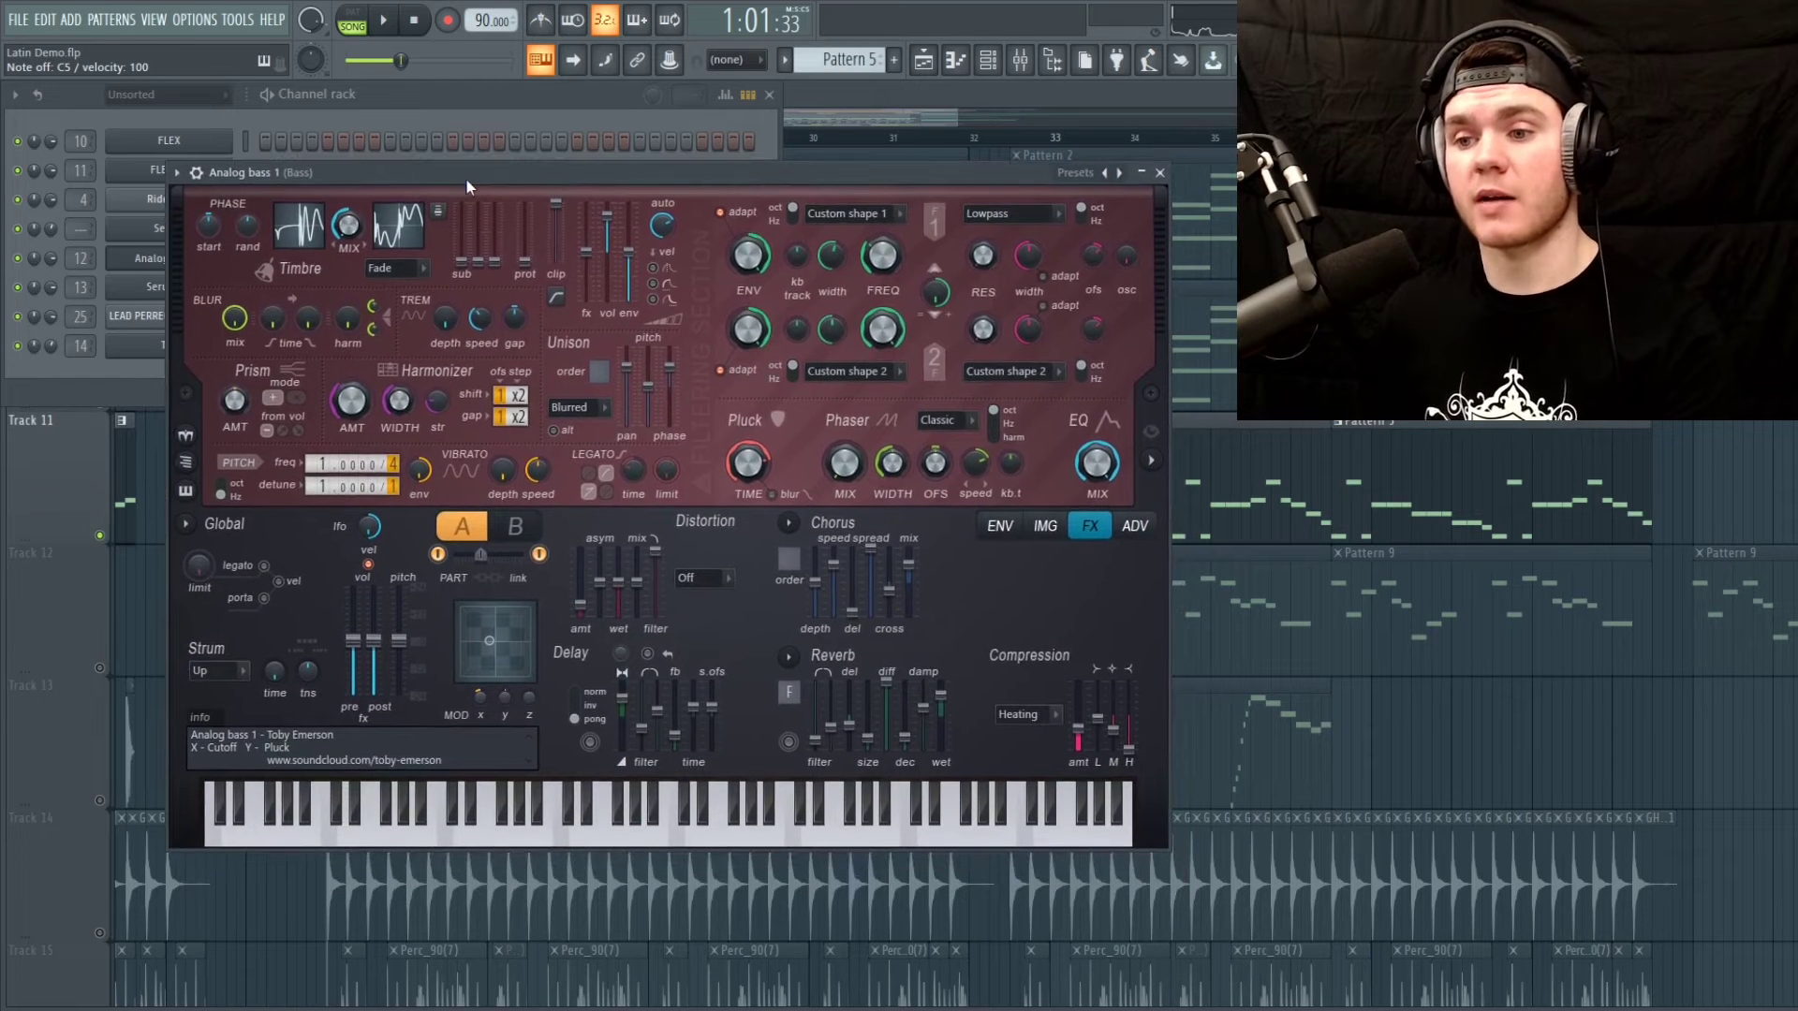
pyautogui.click(1158, 173)
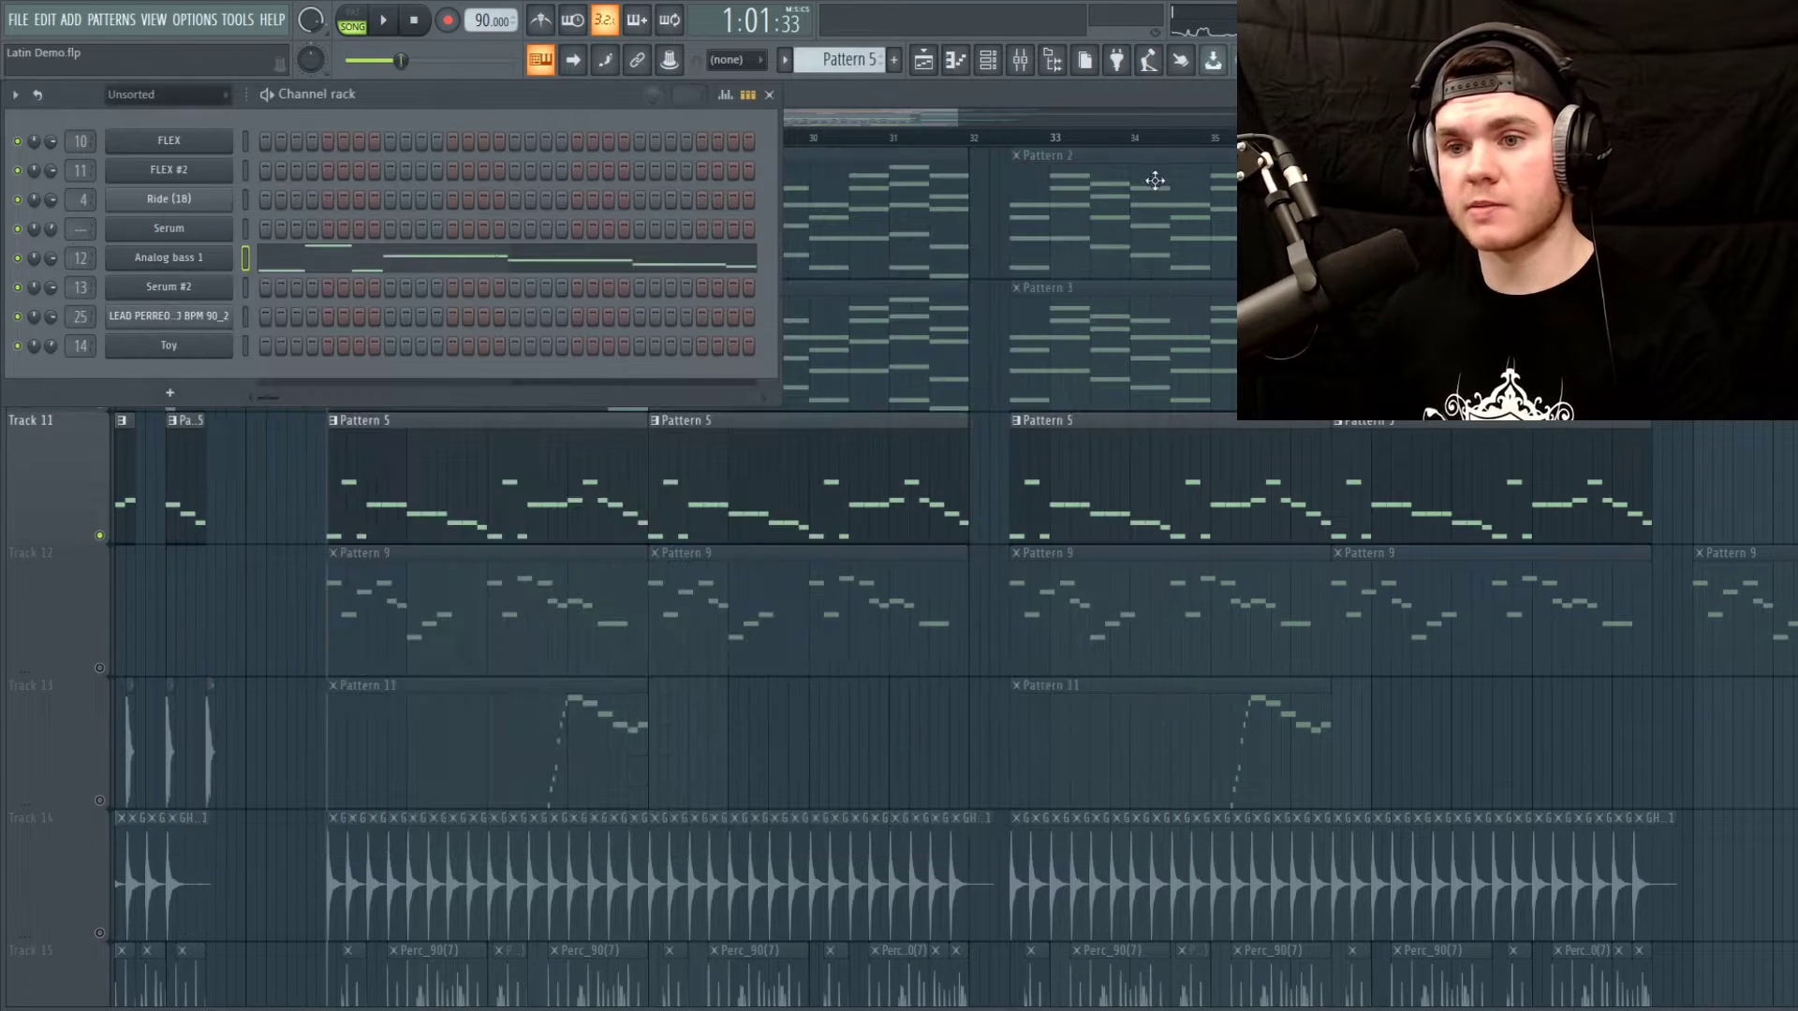
# Play the Pattern 5 bass notes in the Analog bass 1 piano roll, stop playback, and close the piano roll
pyautogui.click(429, 268)
pyautogui.press('space')
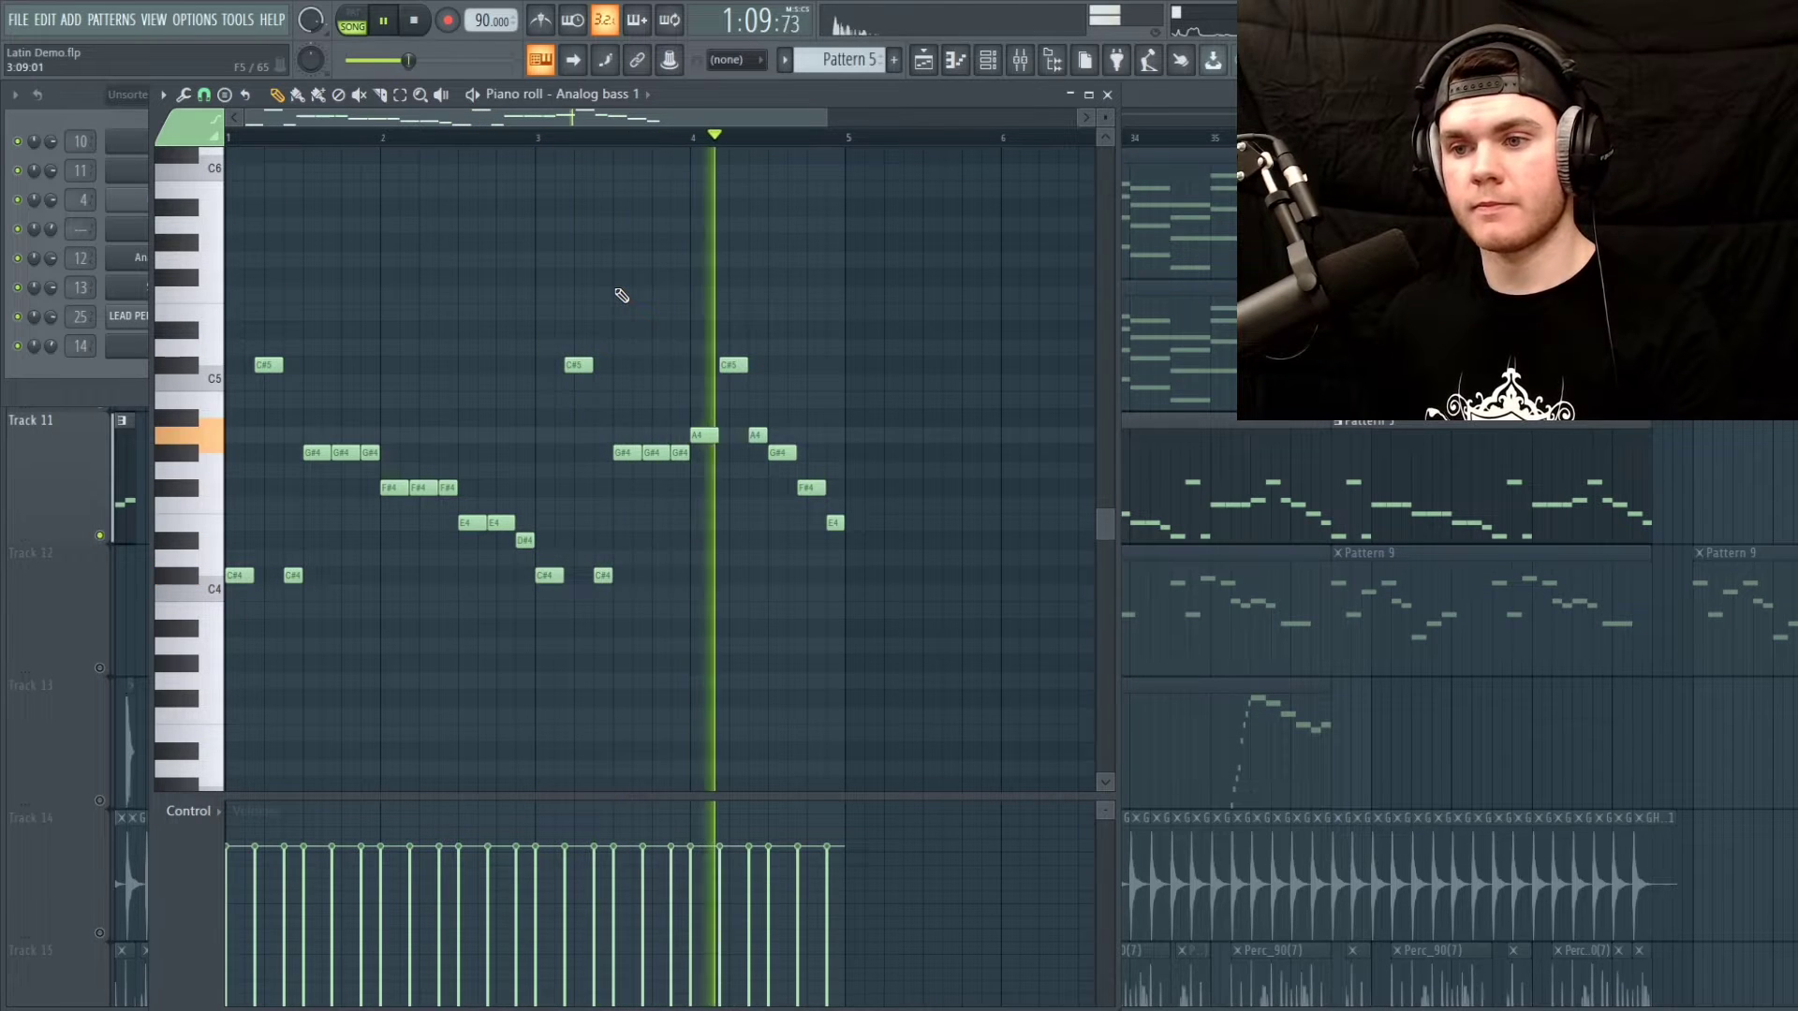
pyautogui.press('space')
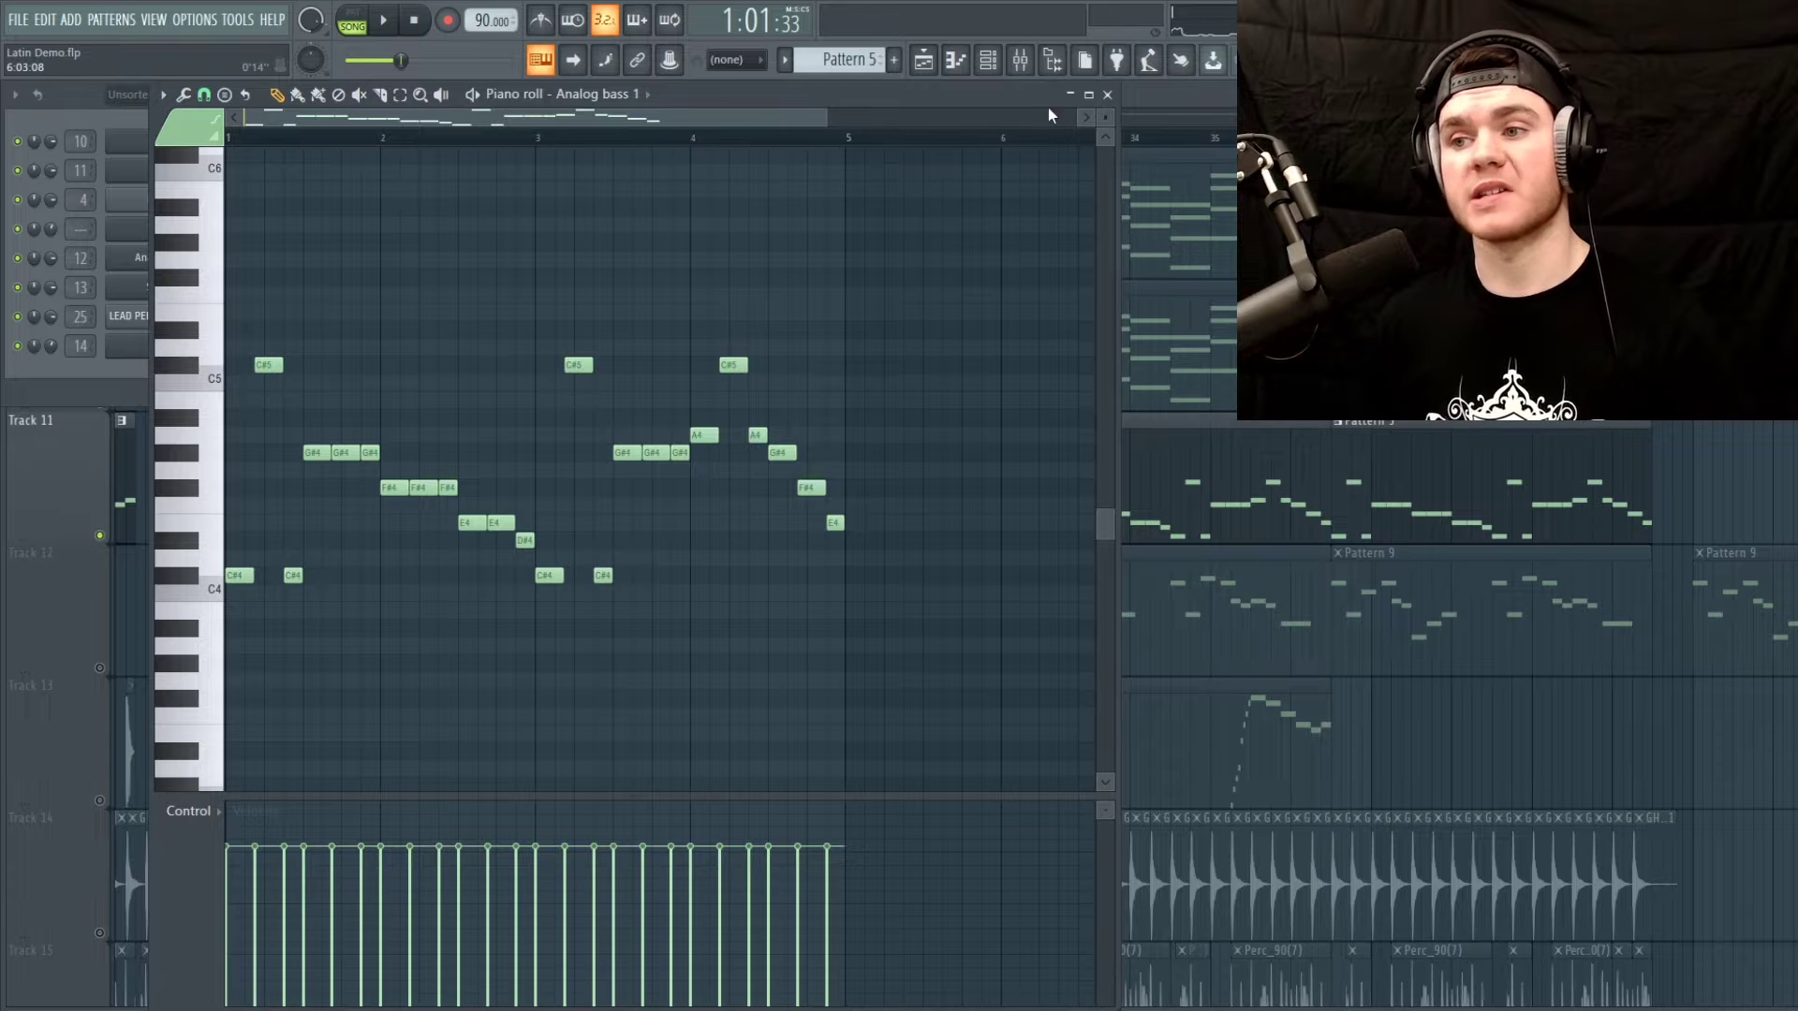
pyautogui.click(1107, 95)
# Unmute tracks 9 and 10 alongside the track 11 bass, play the three layers together, and stop playback
pyautogui.scroll(3, 103, 538)
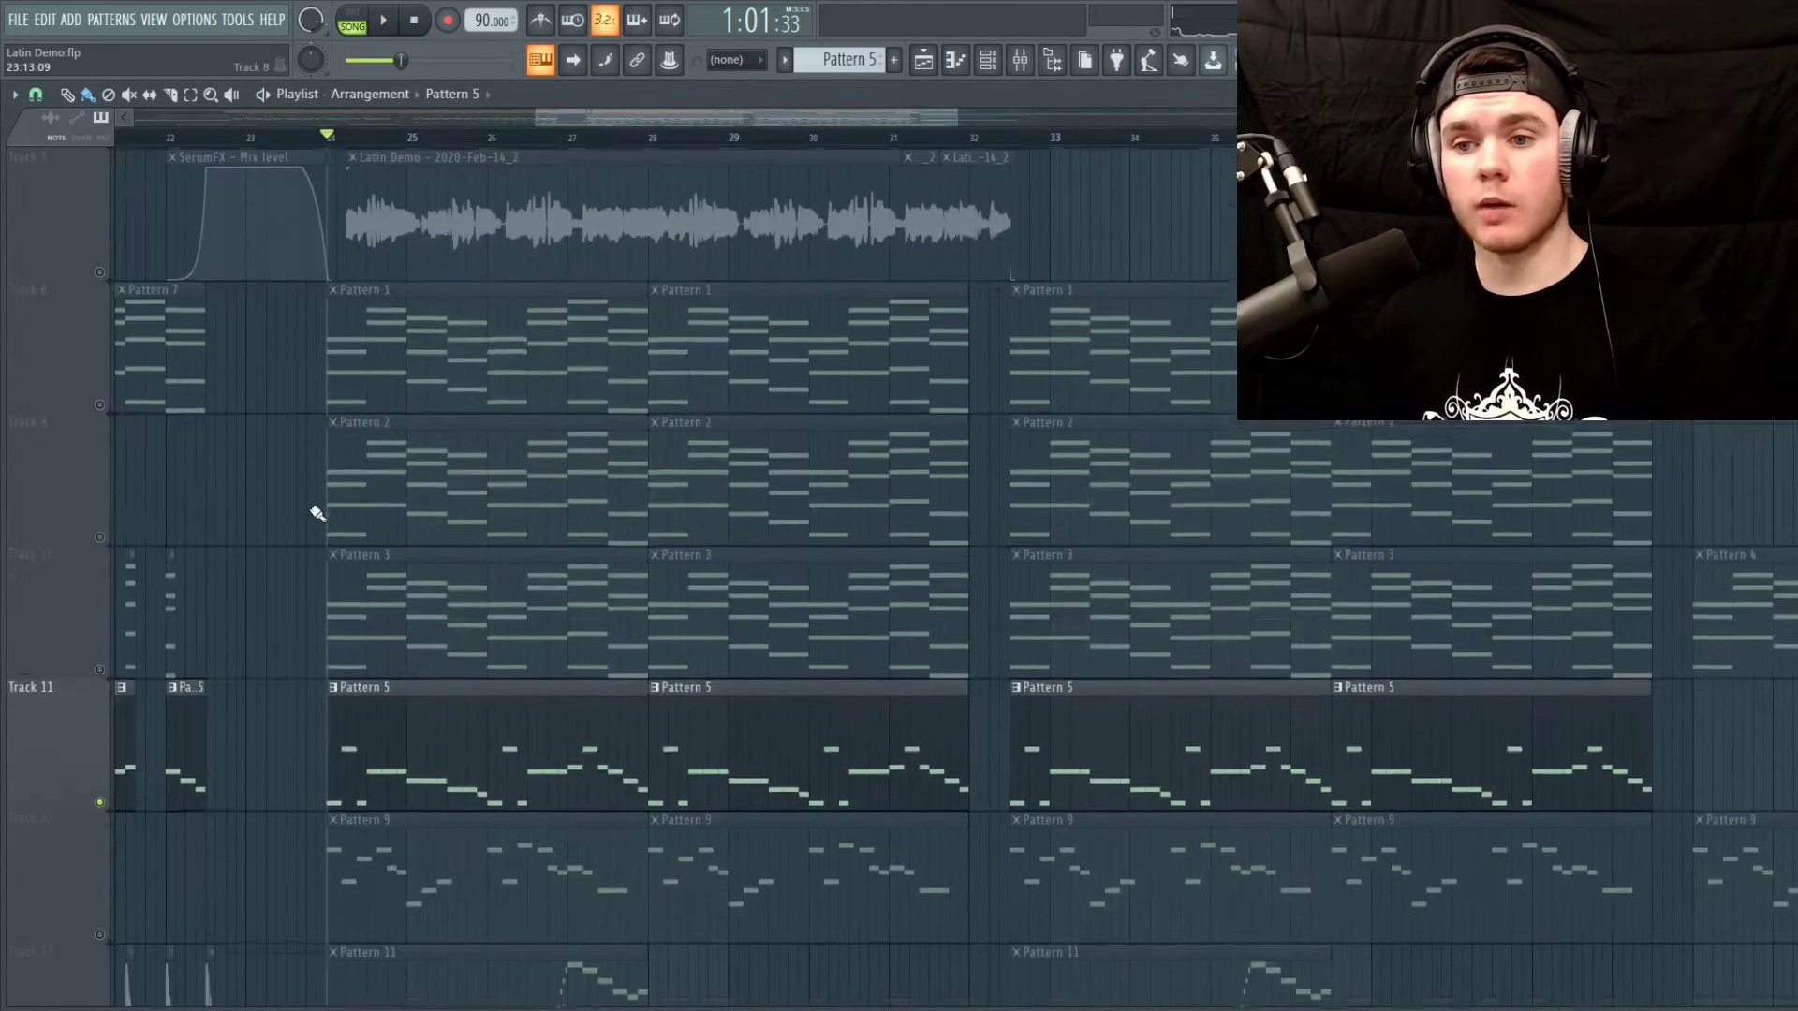
pyautogui.click(99, 536)
pyautogui.click(100, 668)
pyautogui.press('space')
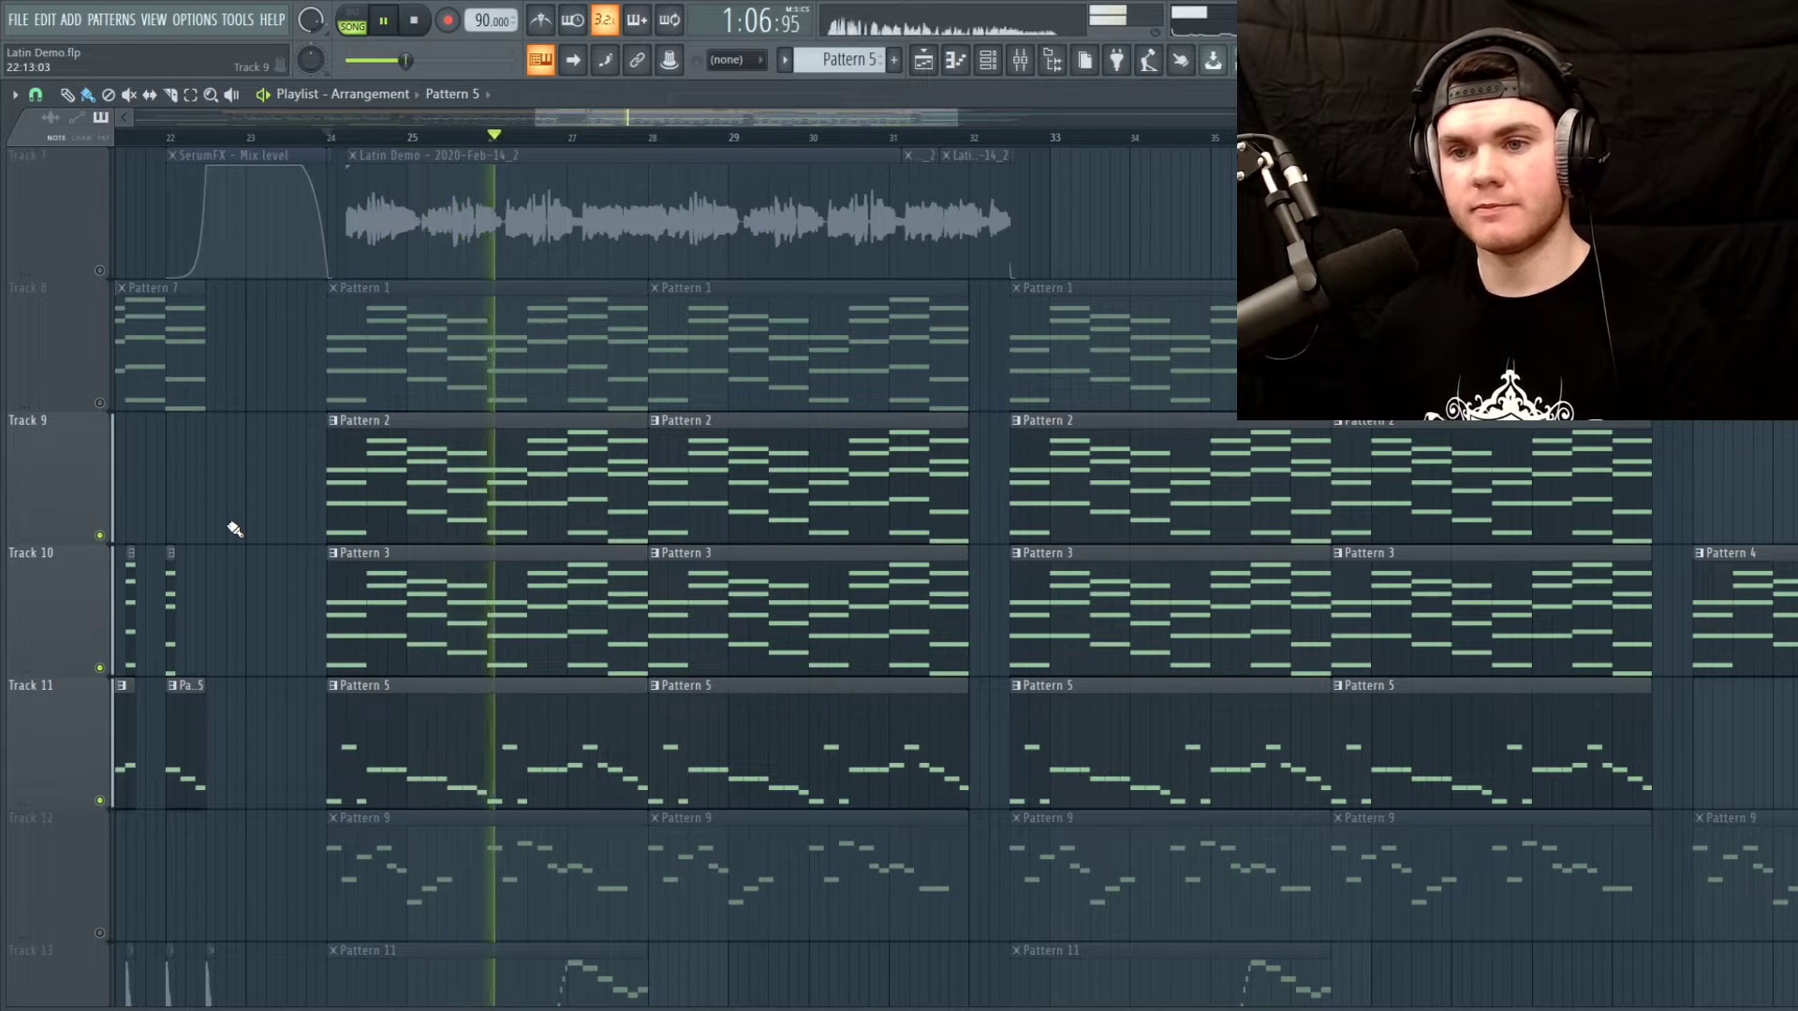
pyautogui.scroll(-2, 234, 530)
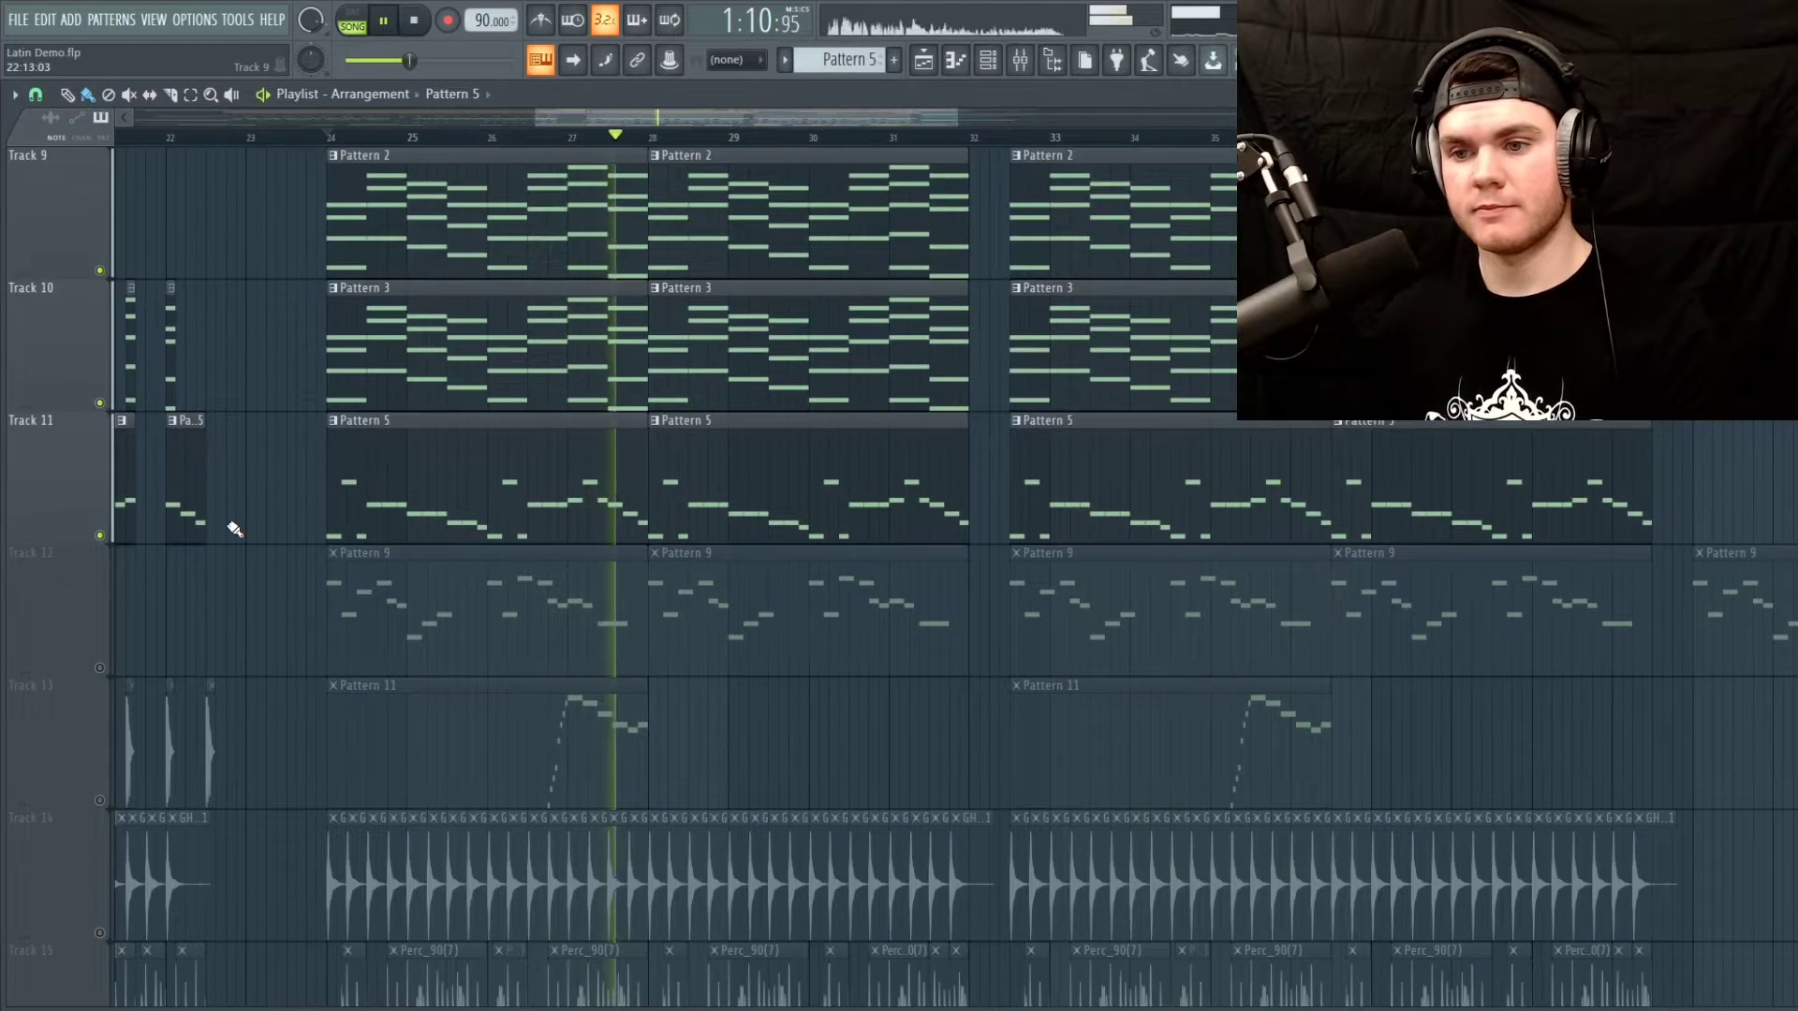
pyautogui.press('space')
# Solo track 12 and play the Pattern 9 melody in the Serum #2 piano roll
pyautogui.click(397, 617)
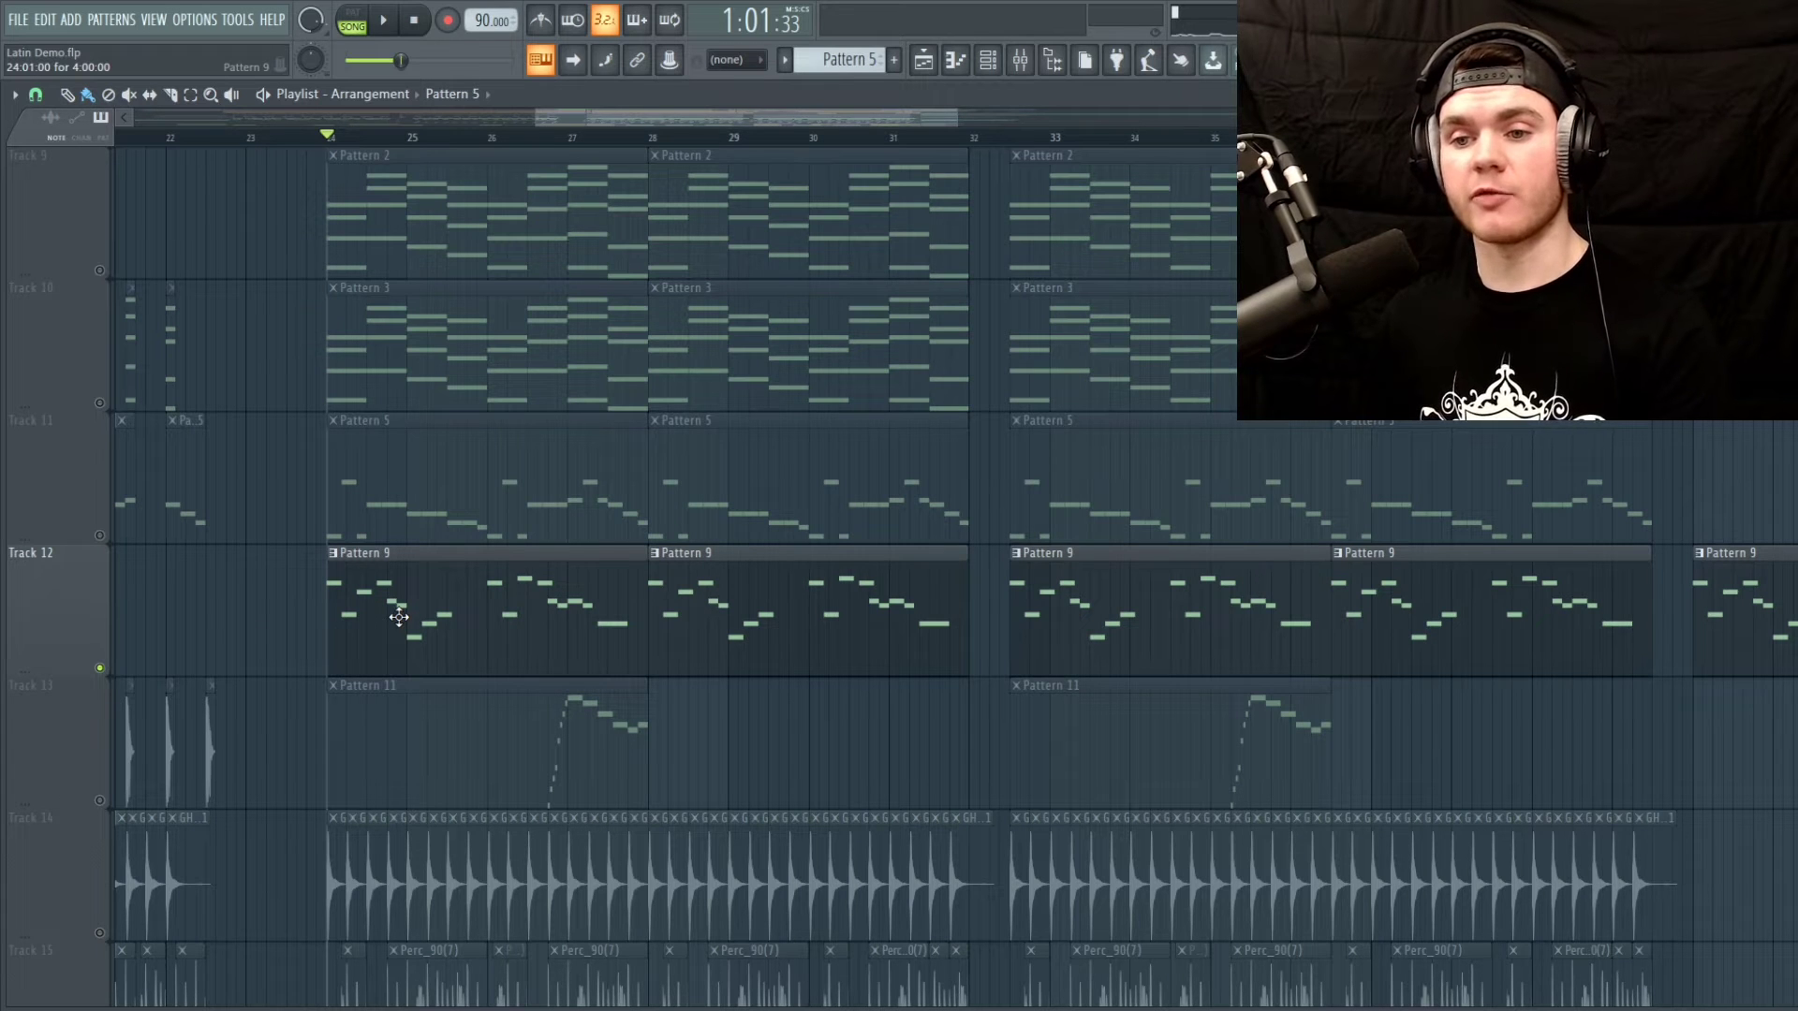
pyautogui.doubleClick(398, 617)
pyautogui.press('space')
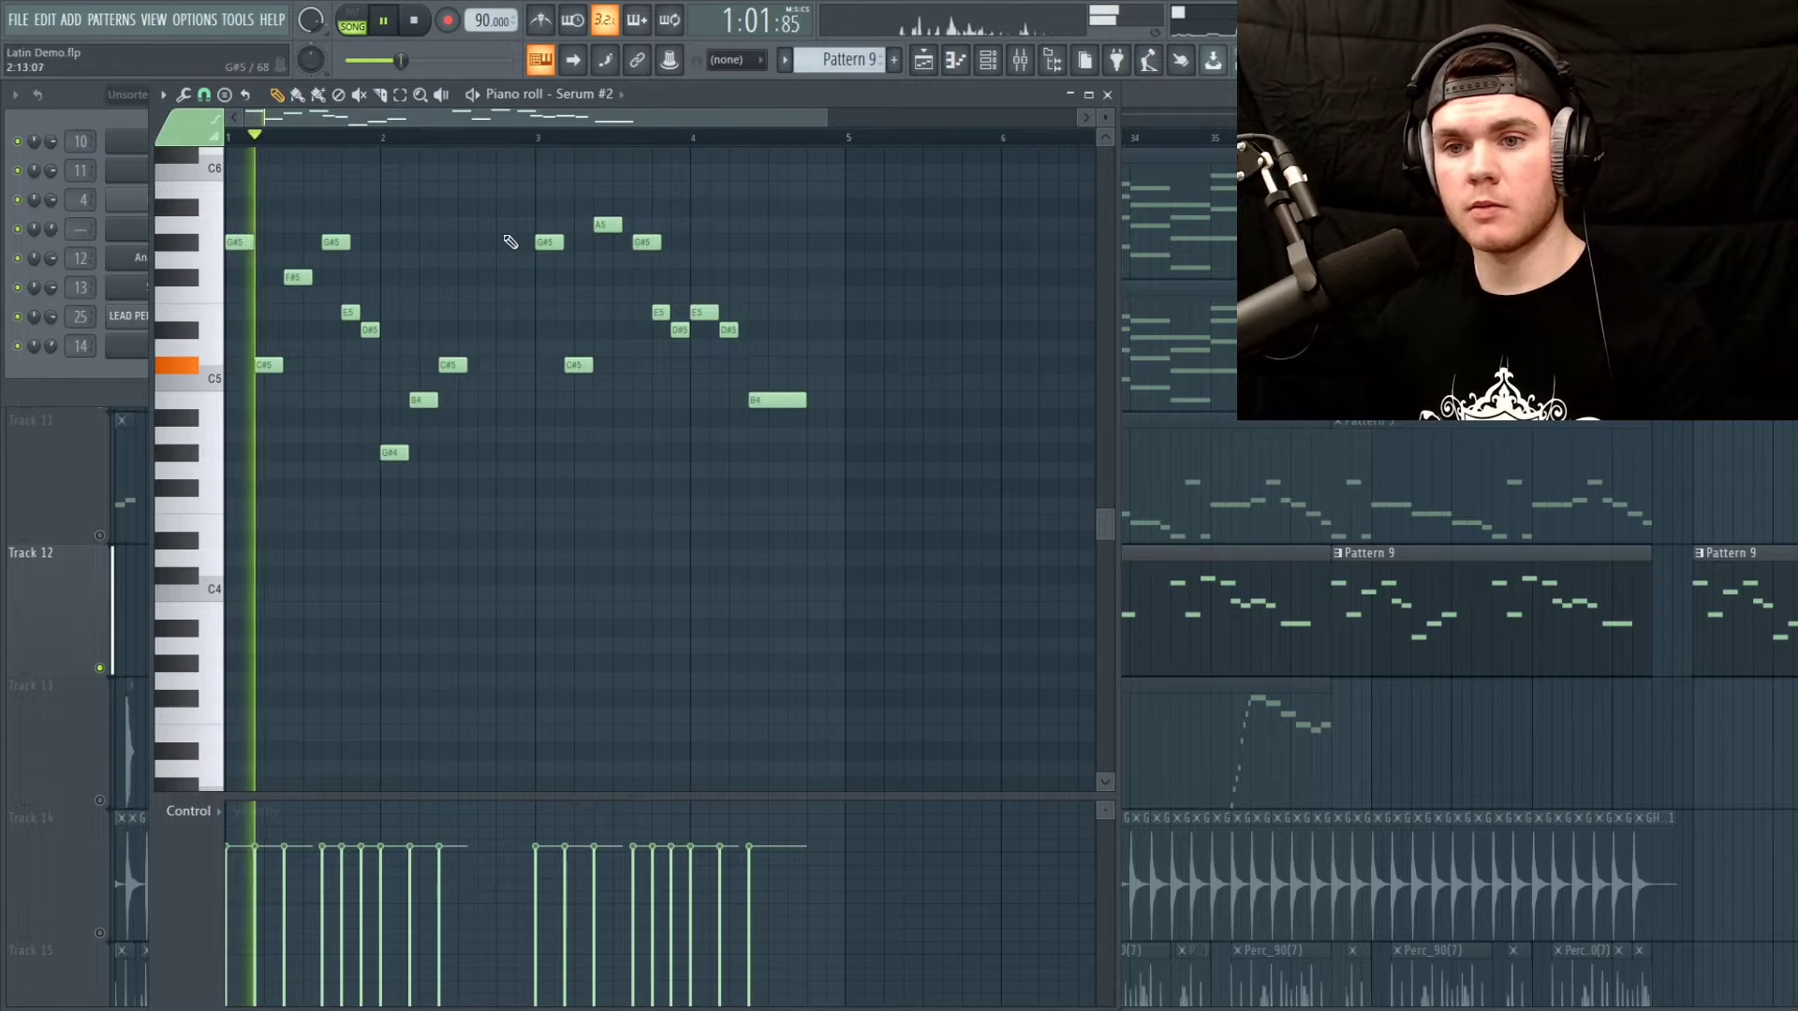
# Unmute tracks 9, 10 and 11 alongside the track 12 melody
pyautogui.scroll(3, 886, 229)
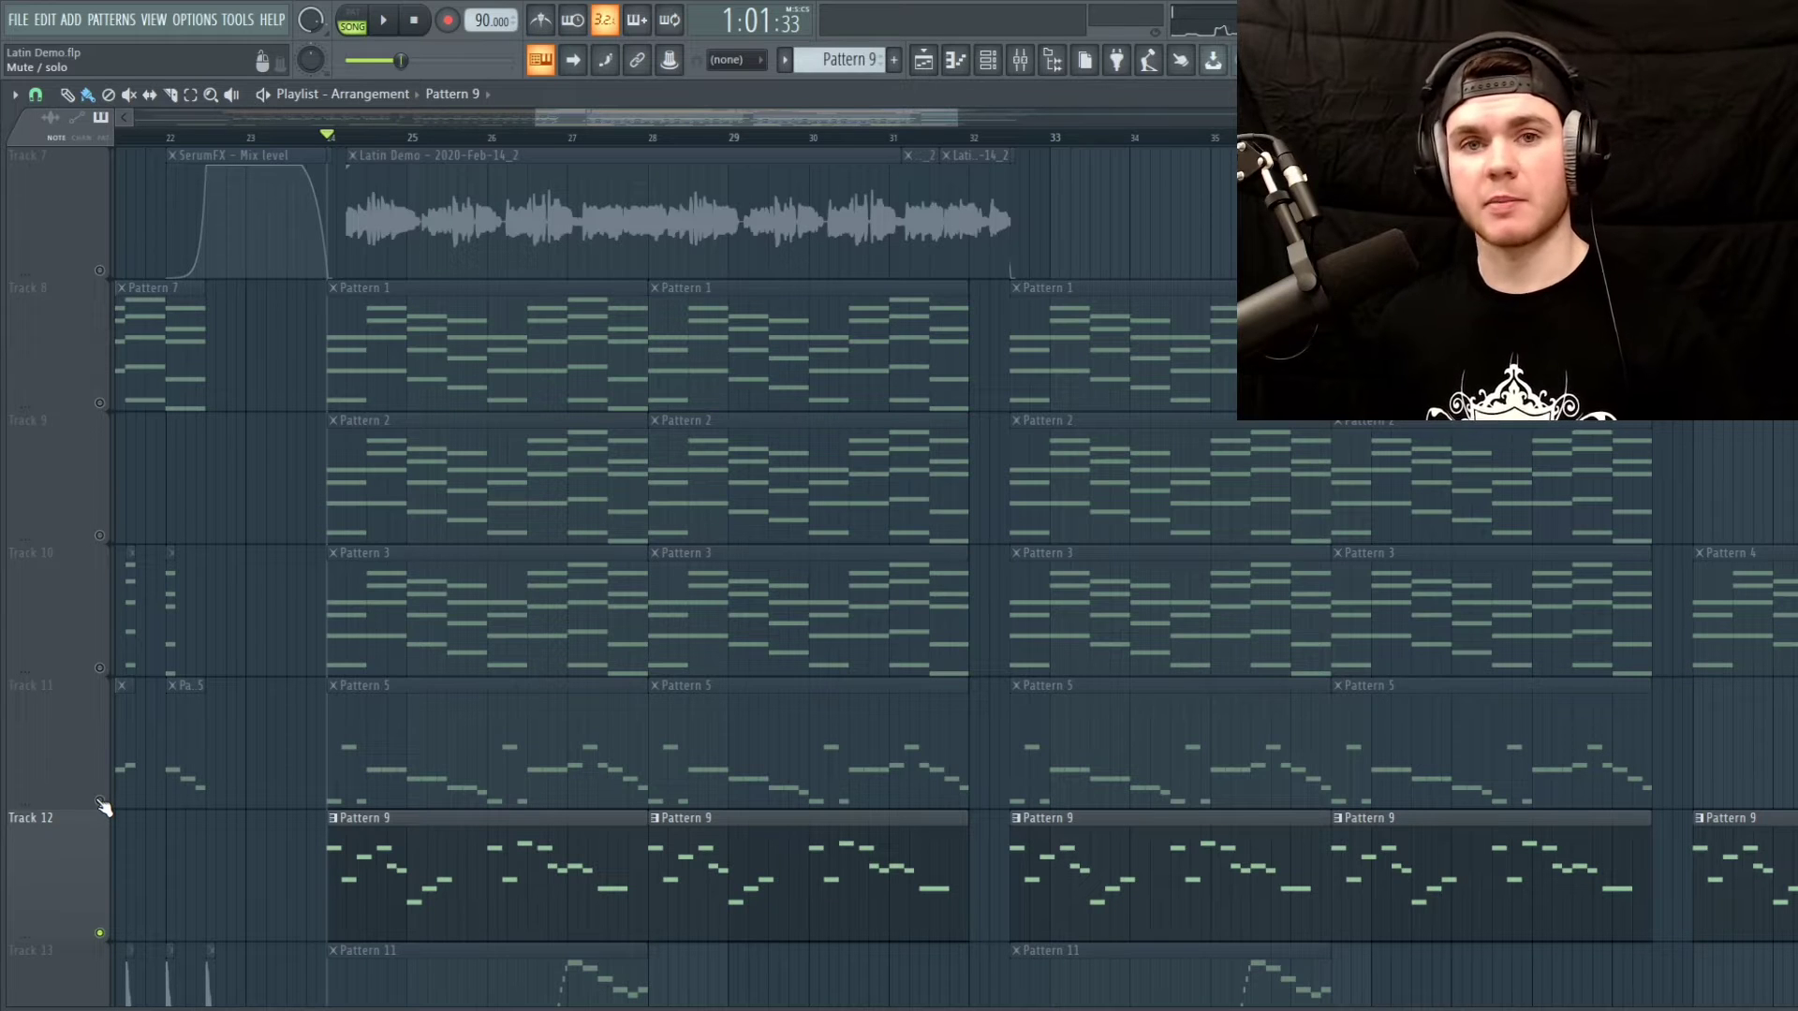
pyautogui.click(100, 801)
pyautogui.moveTo(100, 668); pyautogui.dragTo(101, 535)
pyautogui.scroll(-2, 3, 824)
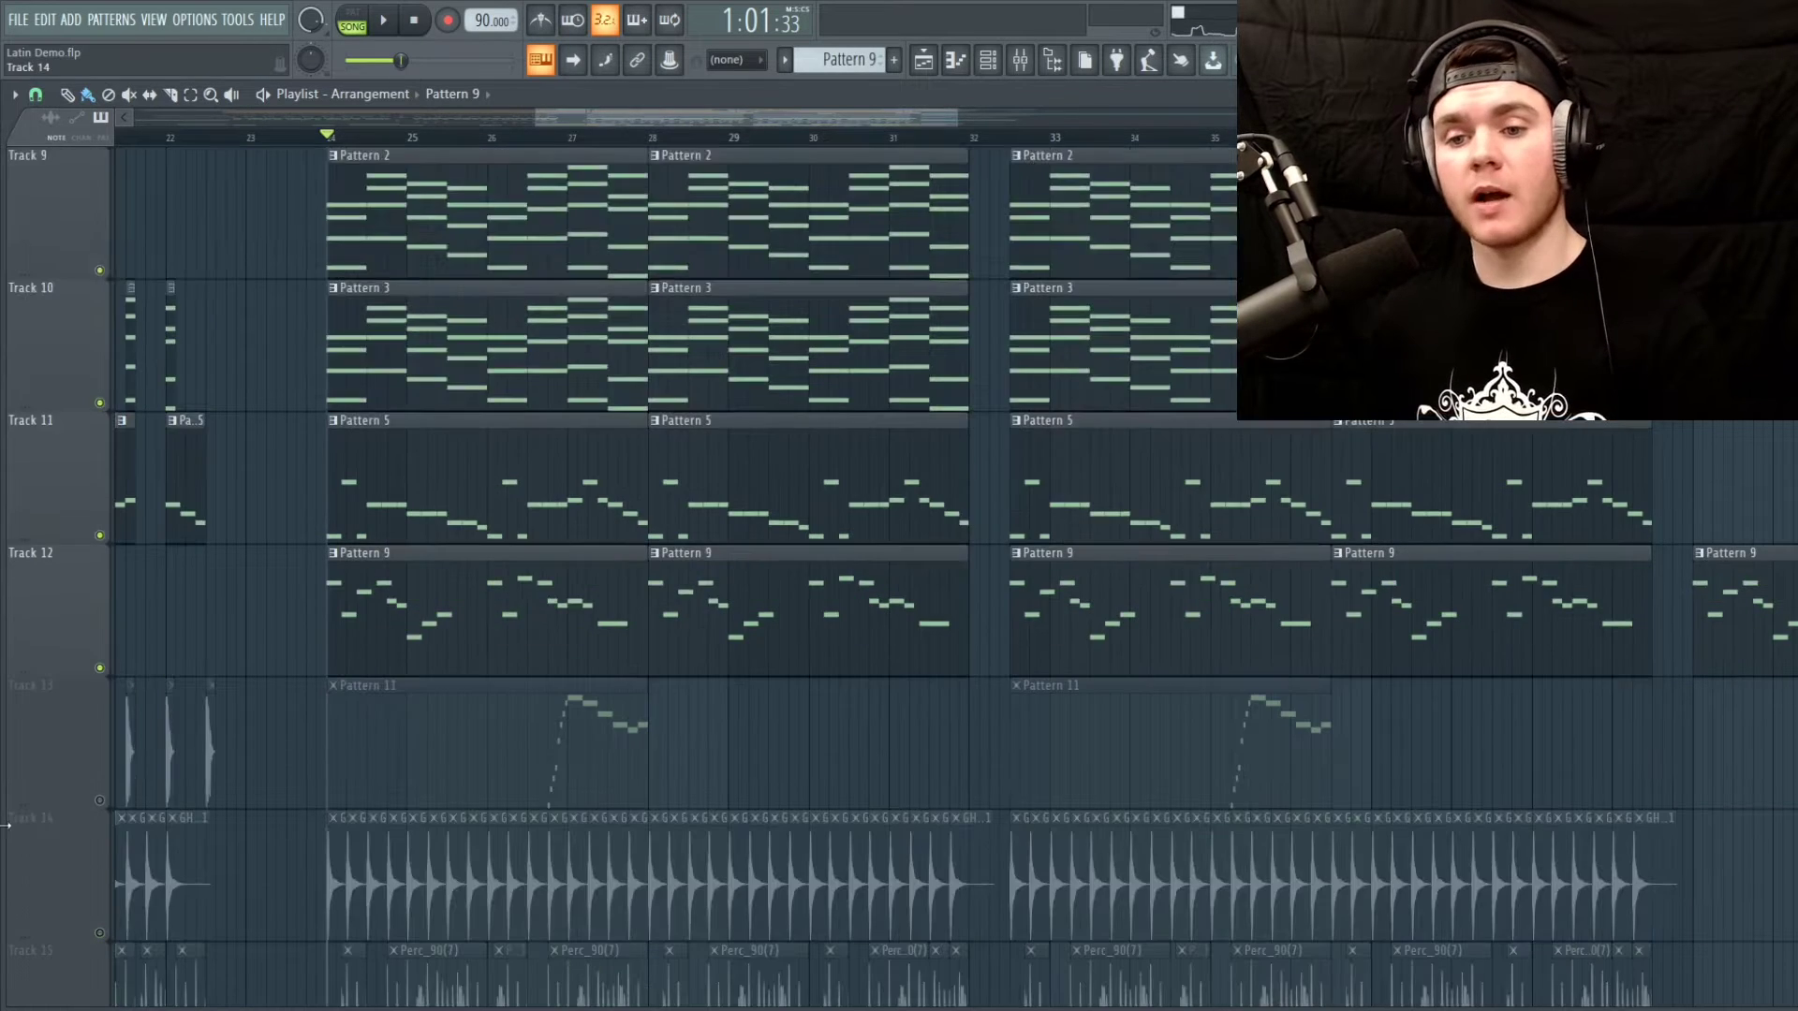
# Solo track 13 and play the note run in Pattern 11, then stop playback
pyautogui.keyDown('ctrl'); pyautogui.click(111, 801); pyautogui.keyUp('ctrl')
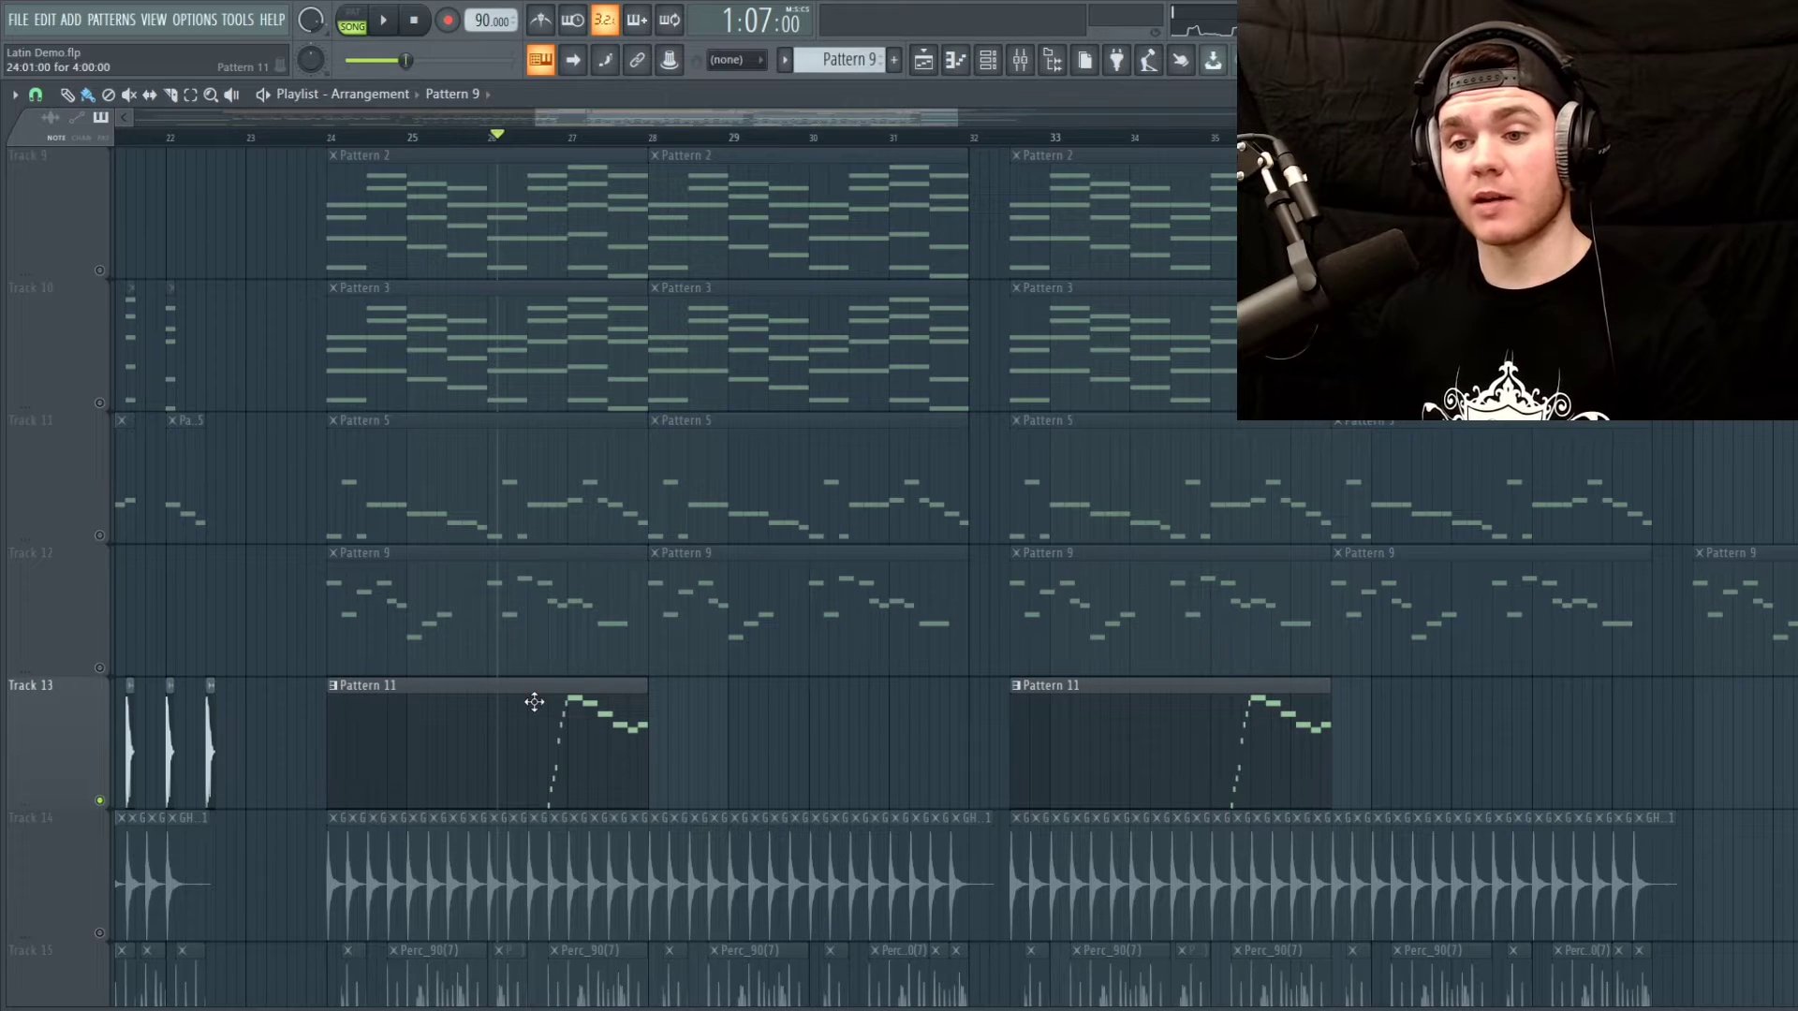
pyautogui.press('space')
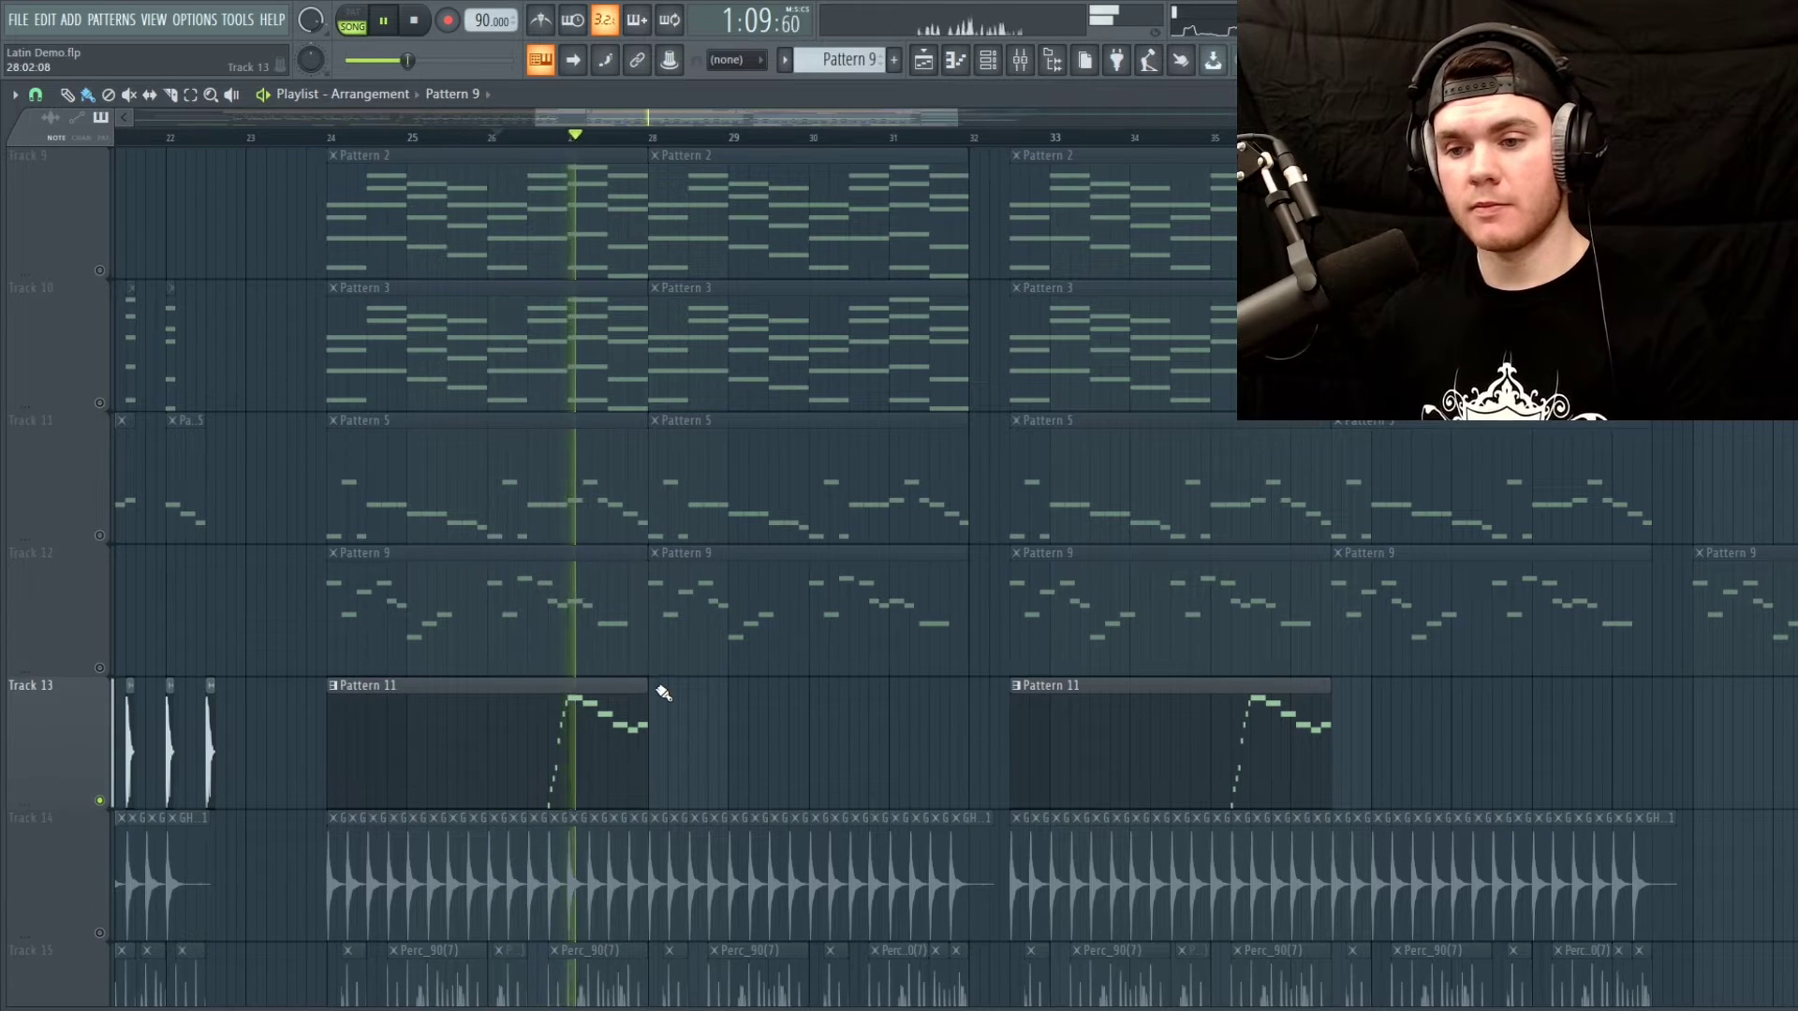
pyautogui.press('space')
# Show the Toy instrument of Pattern 11 with its envelope page, then close the instrument
pyautogui.doubleClick(502, 708)
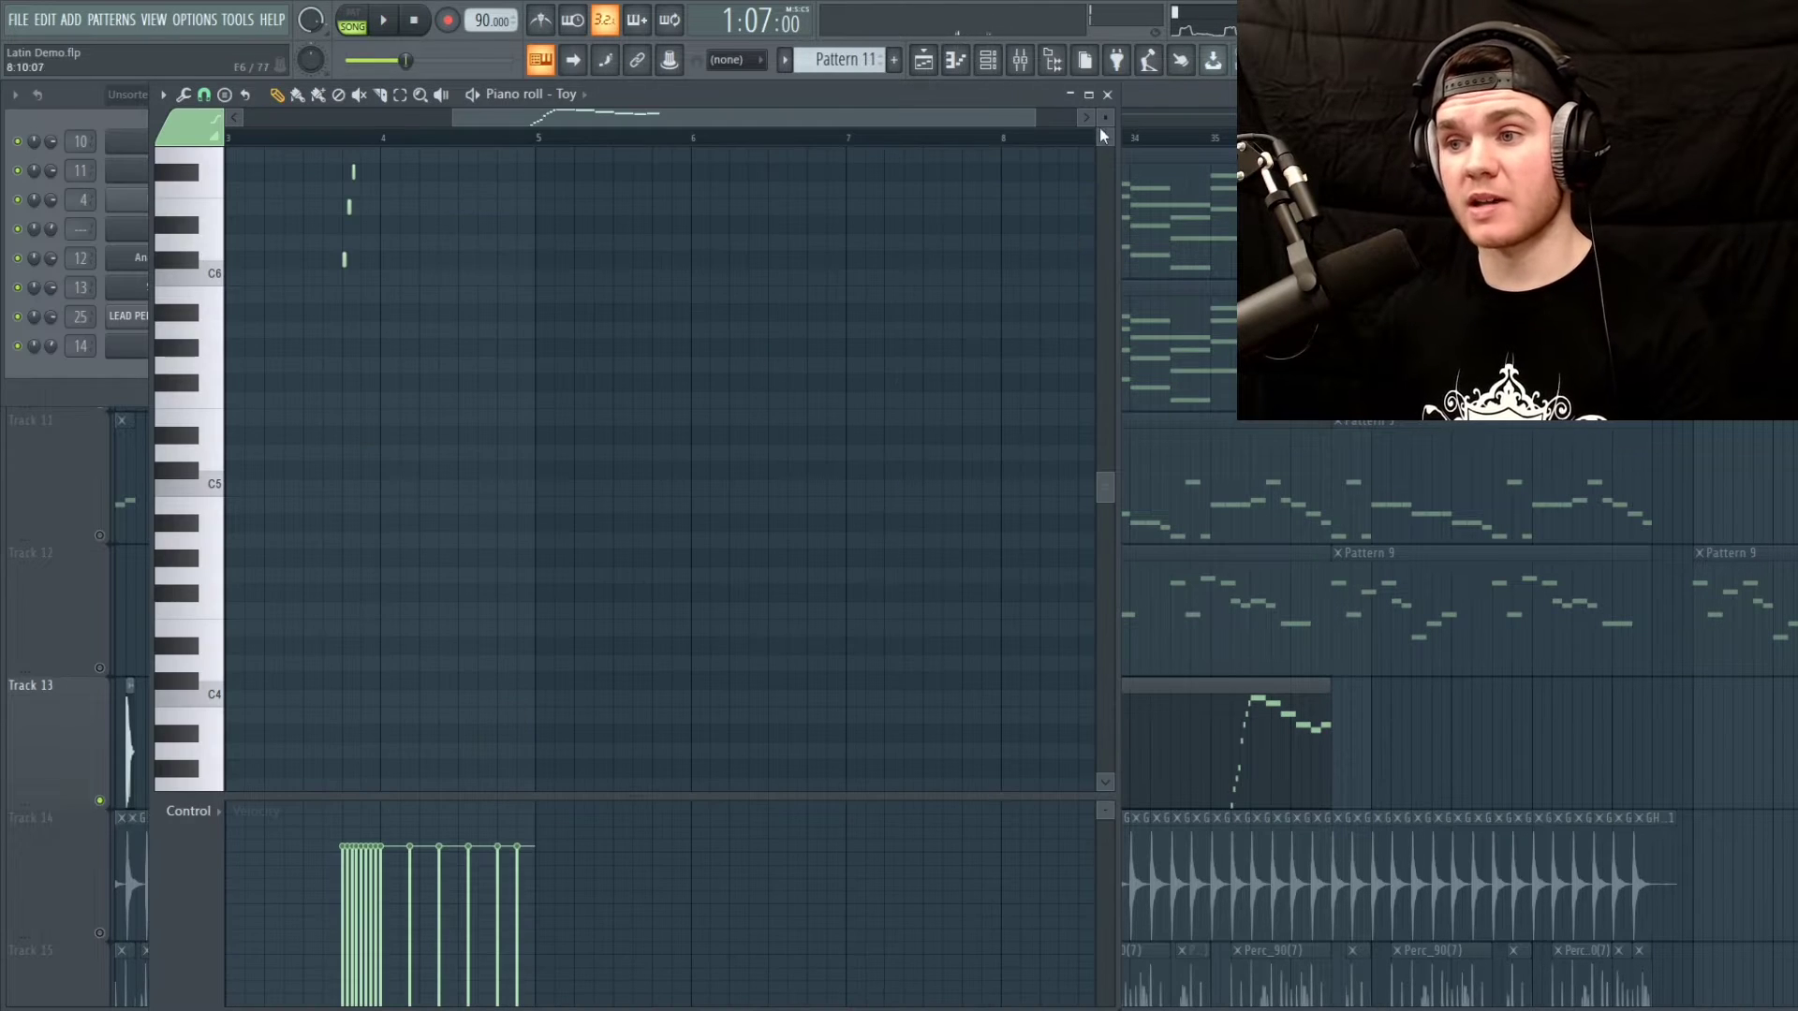
pyautogui.click(1107, 95)
pyautogui.click(212, 345)
pyautogui.moveTo(581, 184); pyautogui.dragTo(615, 181)
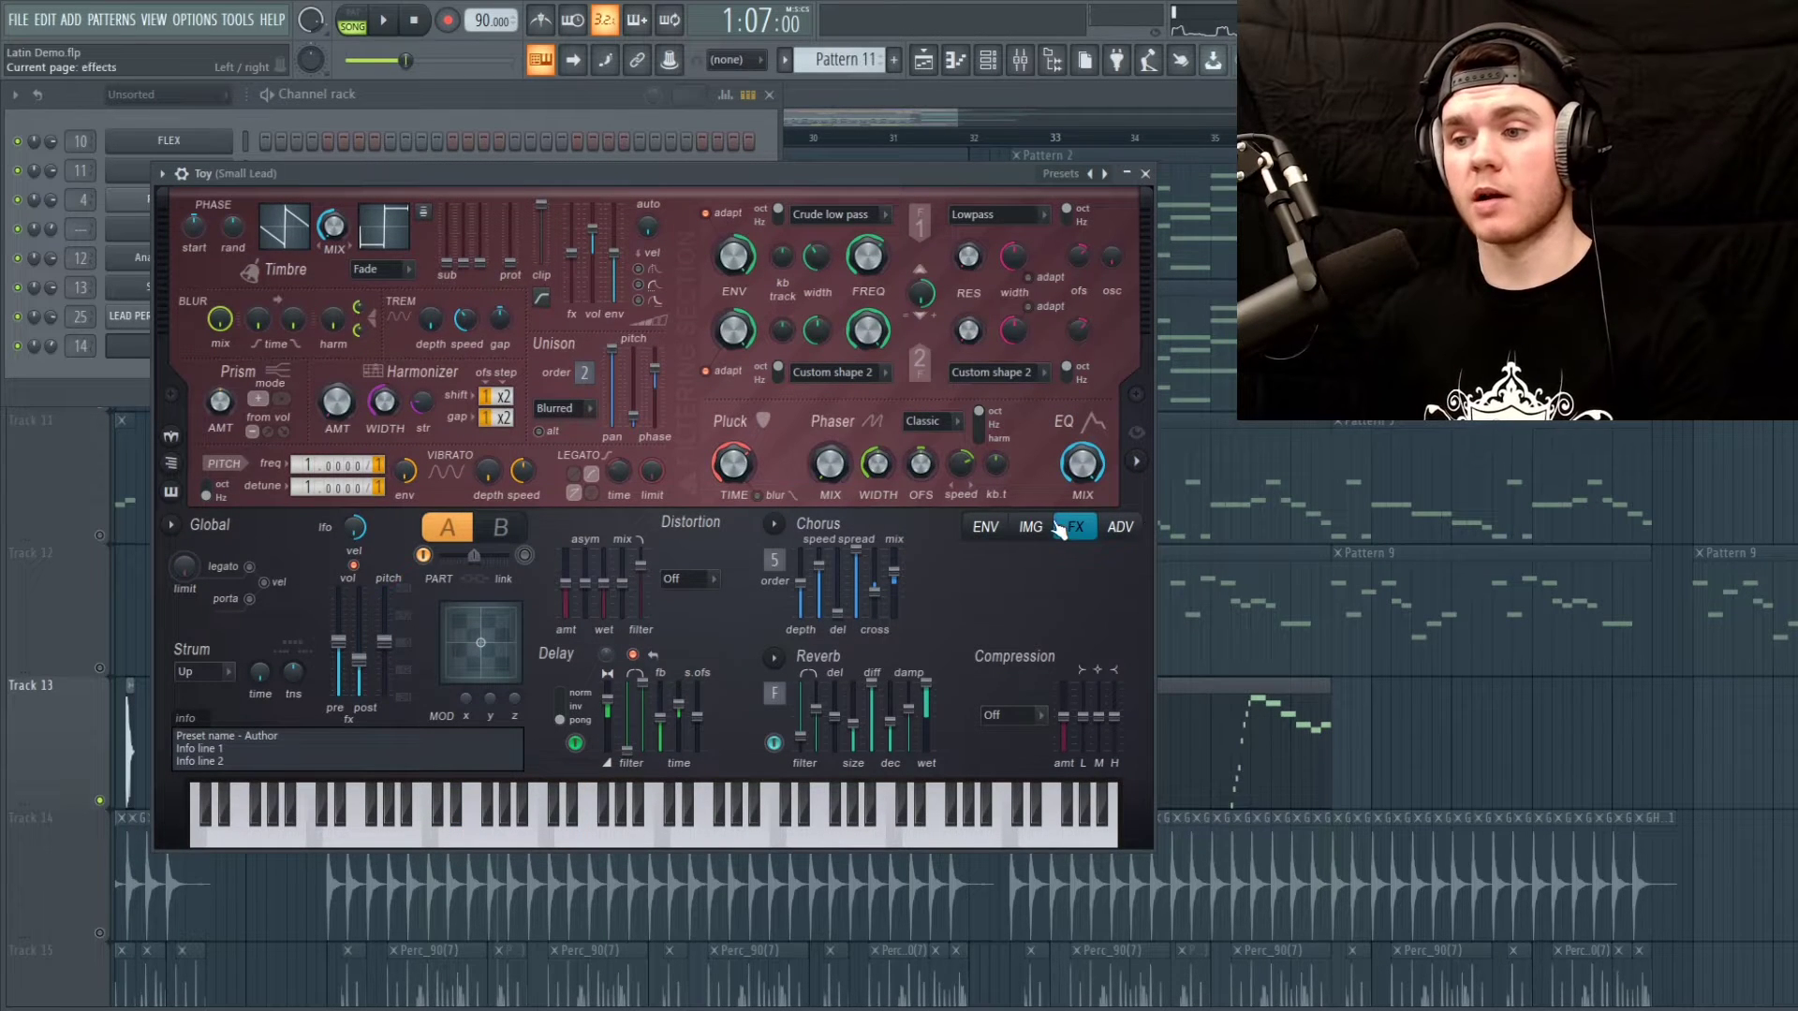
pyautogui.click(985, 526)
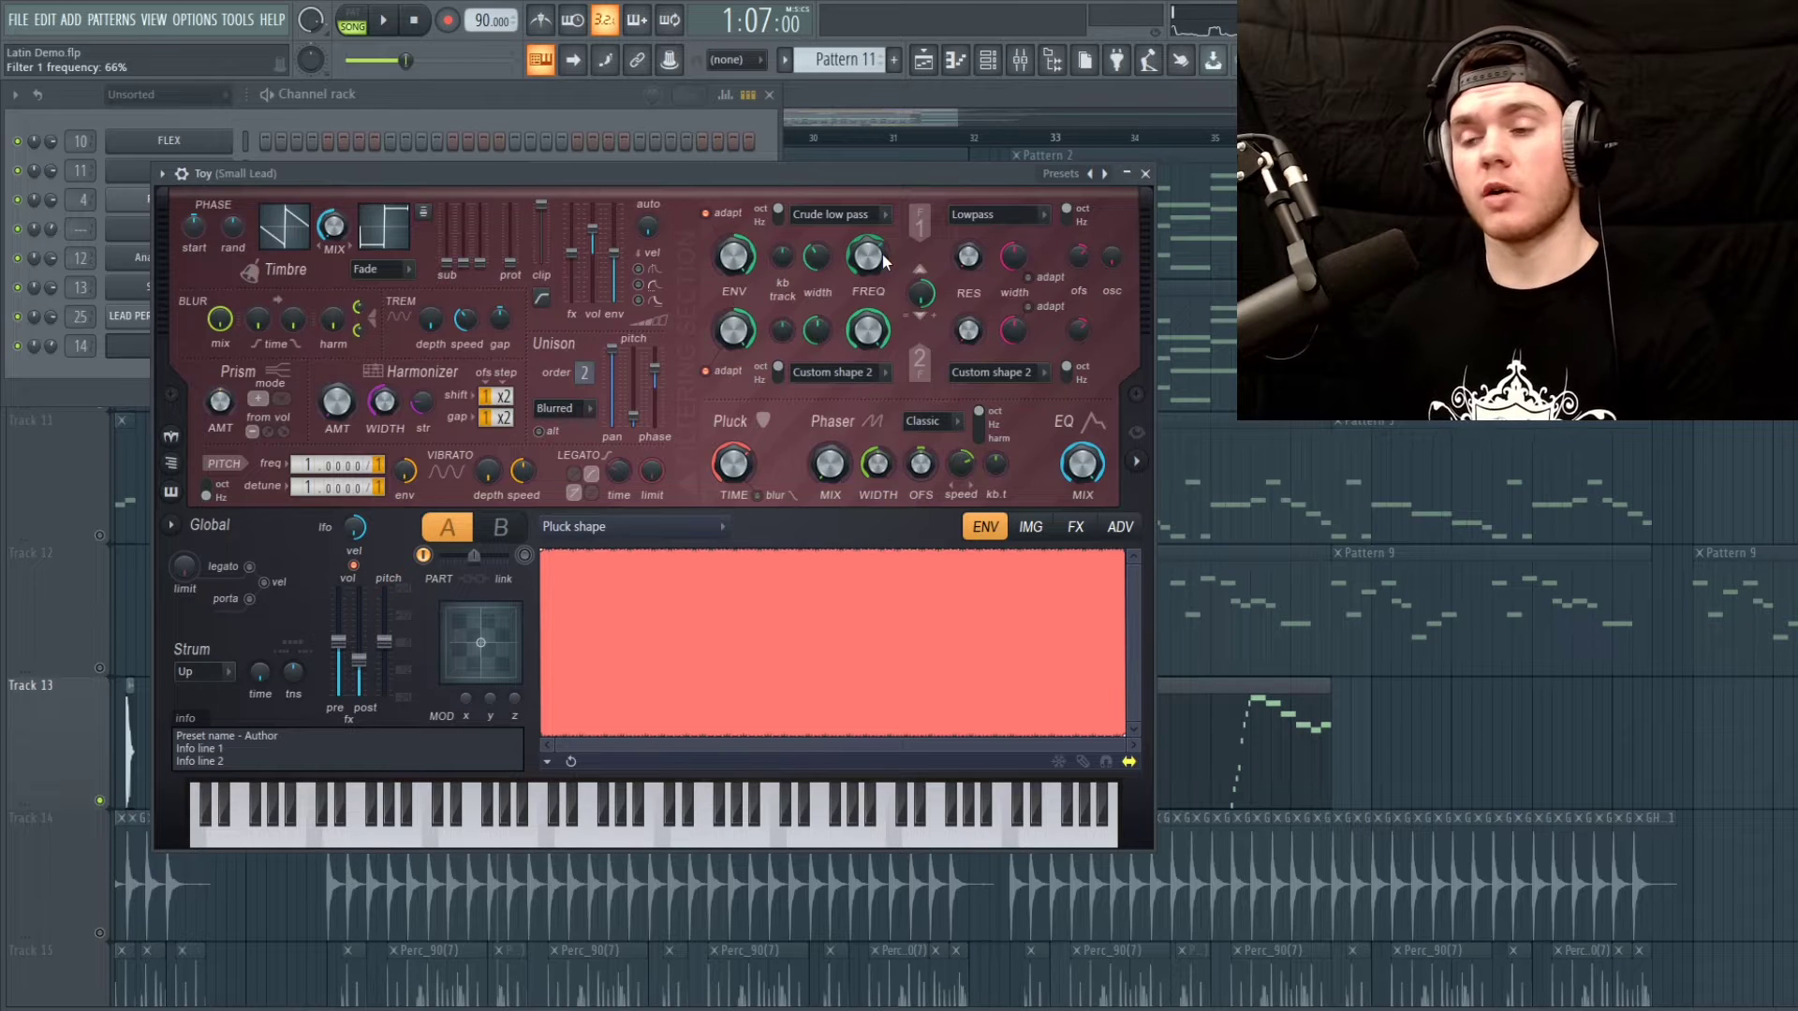
pyautogui.click(1144, 173)
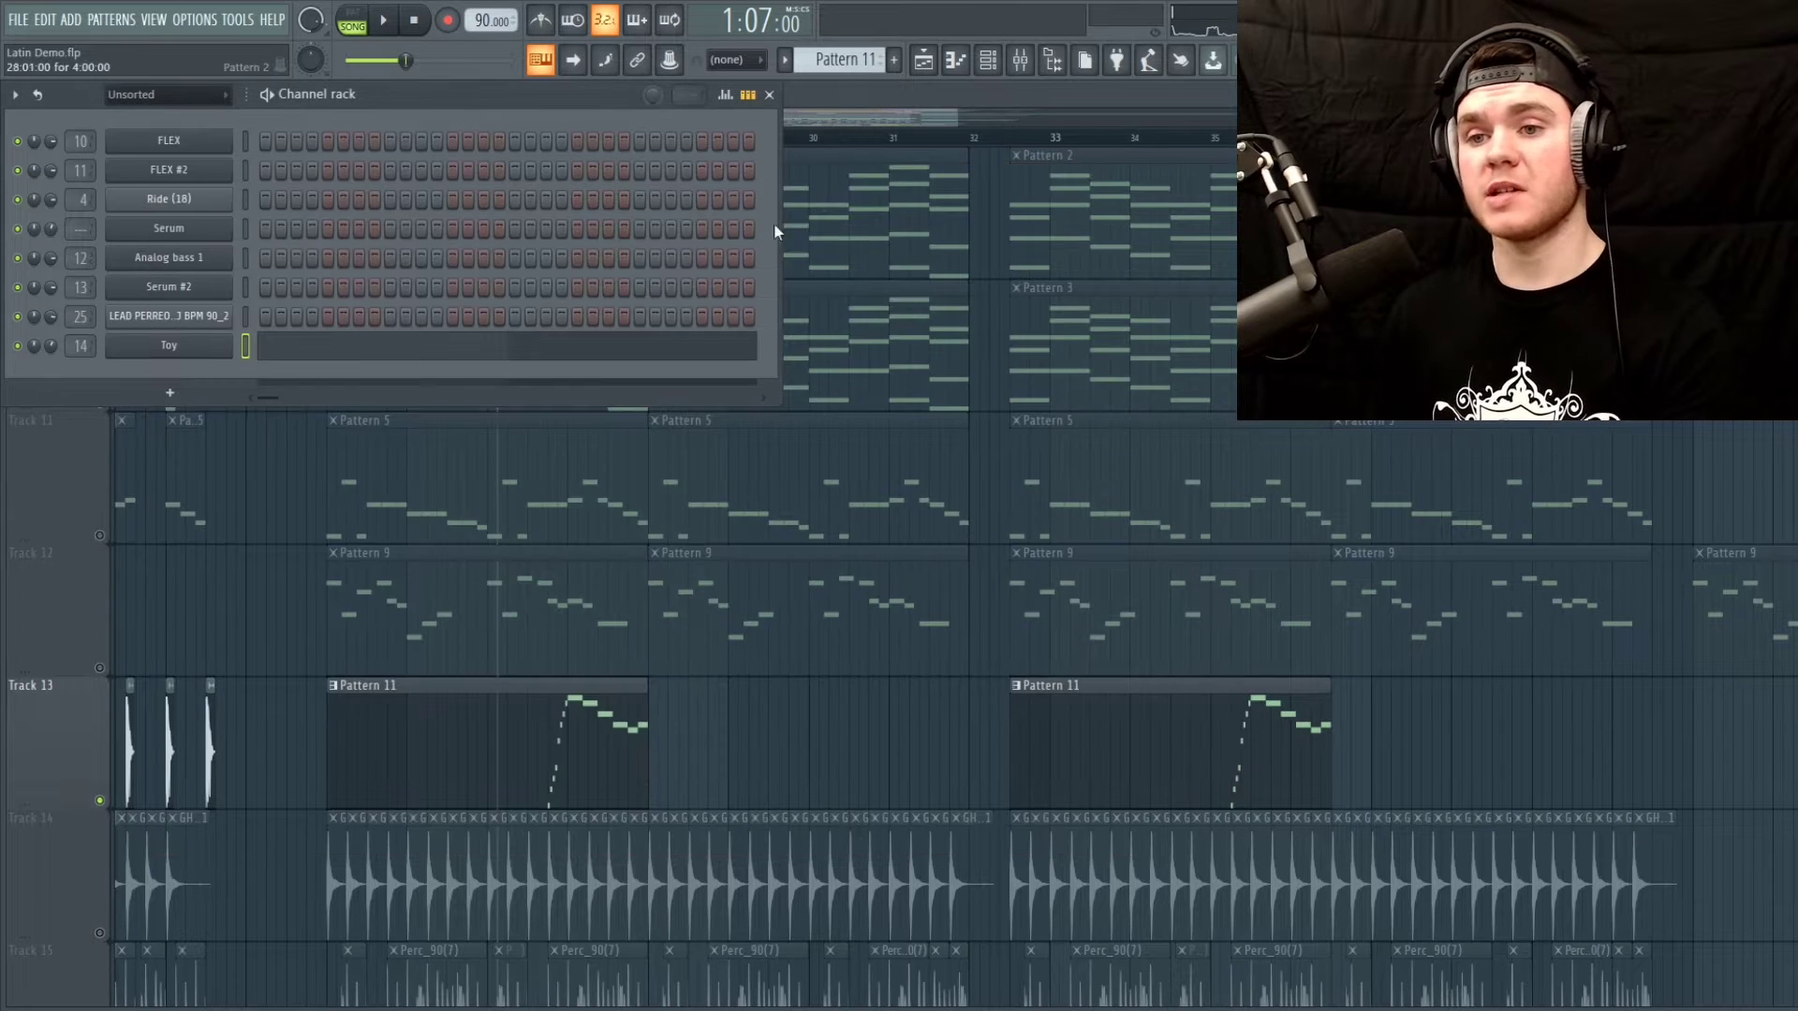
# Examine the rising and falling Pattern 11 notes in the Toy piano roll, then close it
pyautogui.click(531, 349)
pyautogui.scroll(3, 542, 341)
pyautogui.hscroll(1, 678, 114)
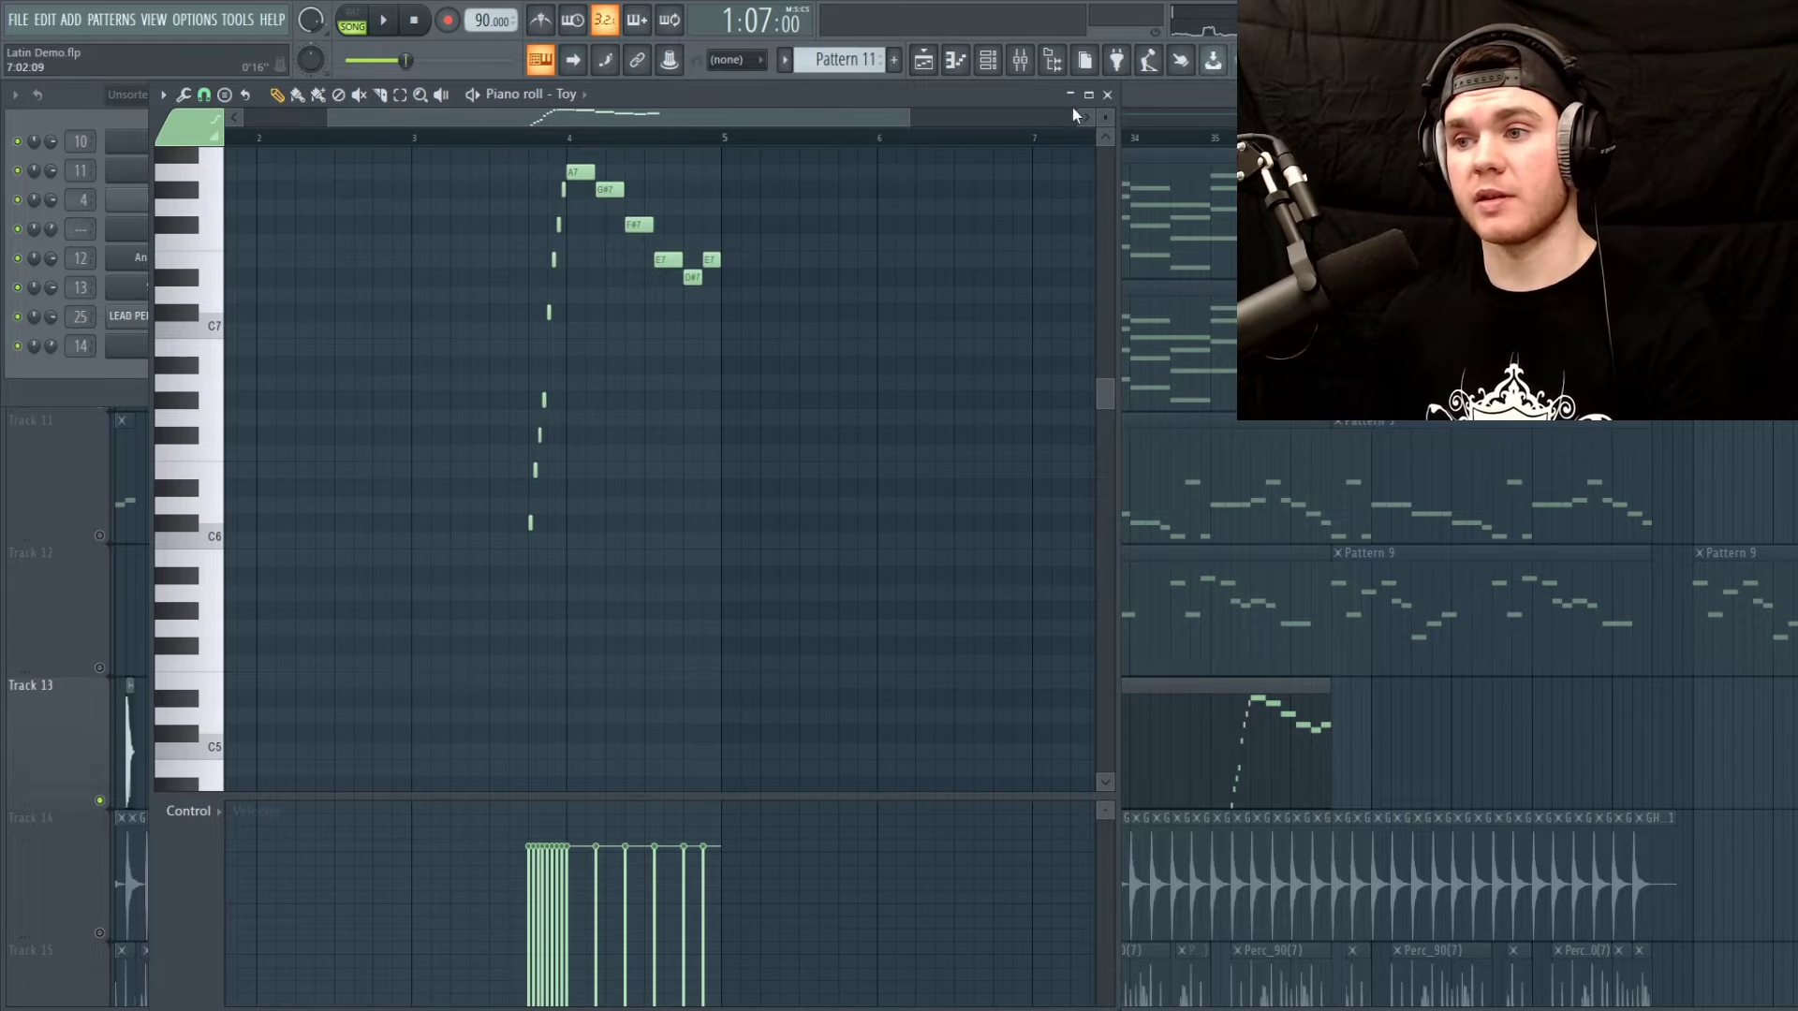
pyautogui.click(1107, 94)
# Unmute tracks 9 to 12 alongside track 13, play all the melodic layers from bar 24, and stop playback
pyautogui.click(243, 620)
pyautogui.moveTo(101, 664); pyautogui.dragTo(100, 403)
pyautogui.scroll(2, 105, 407)
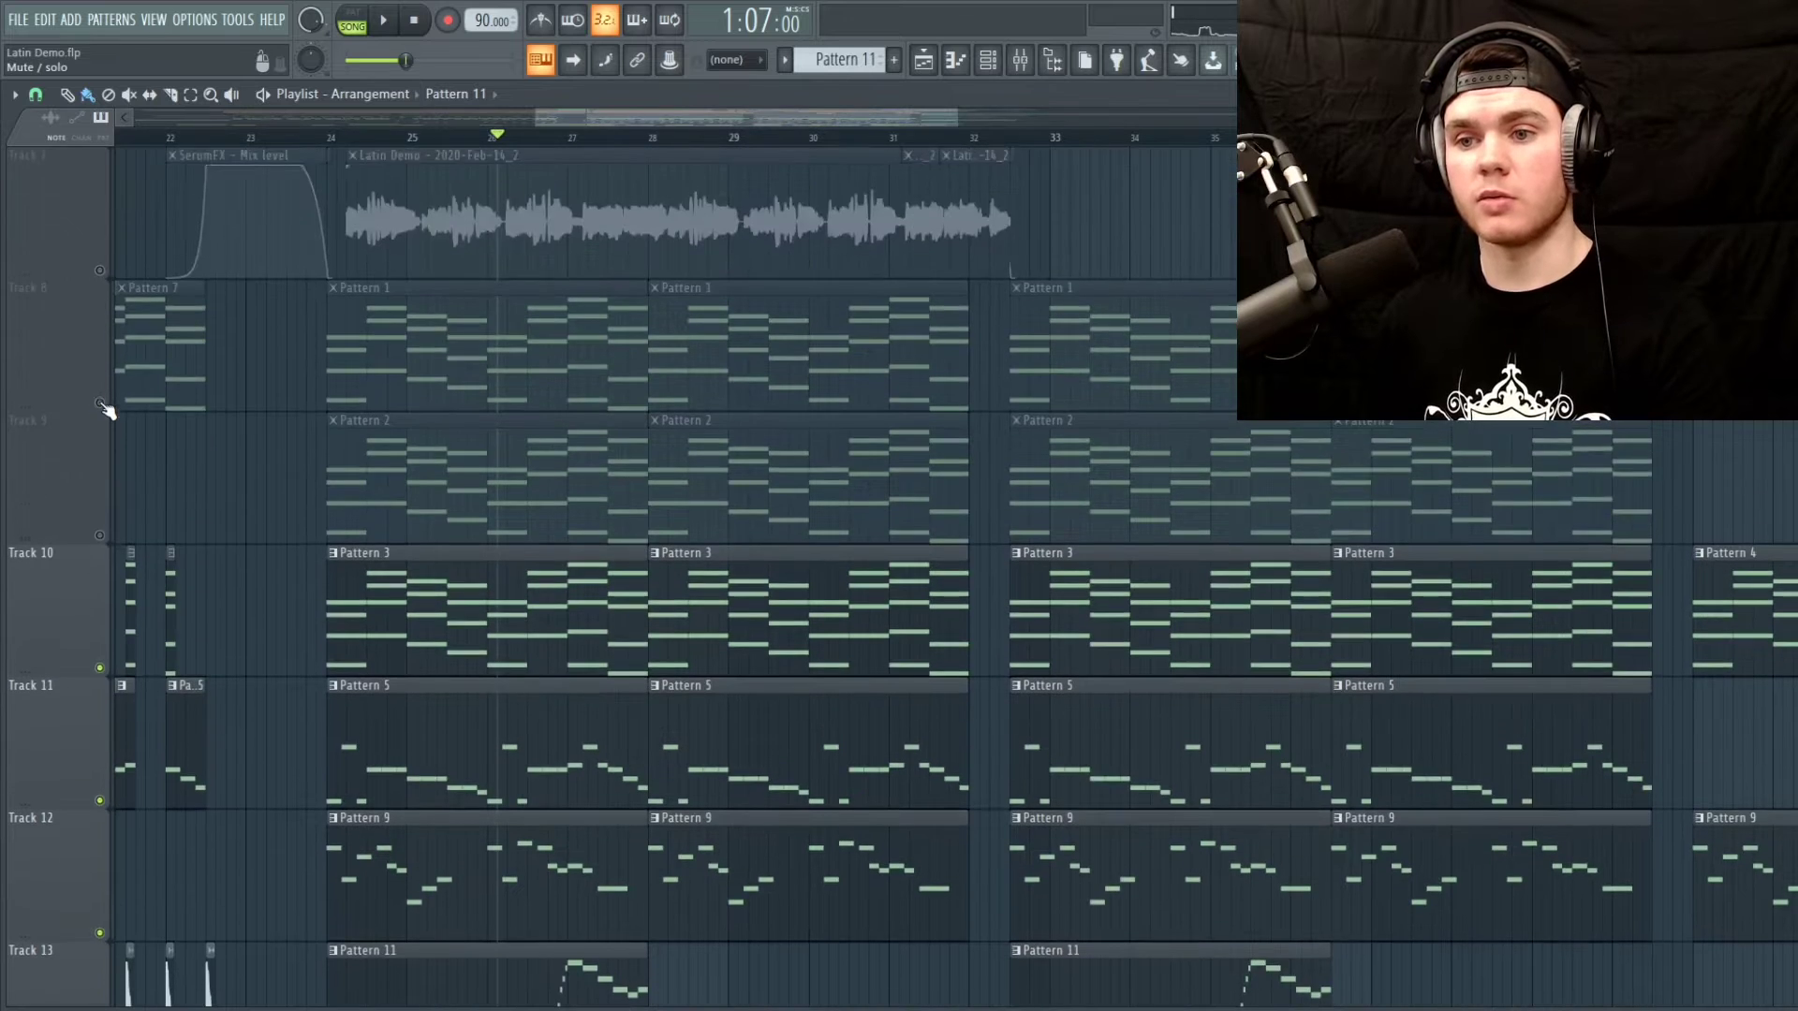
pyautogui.scroll(-1, 104, 409)
pyautogui.click(101, 403)
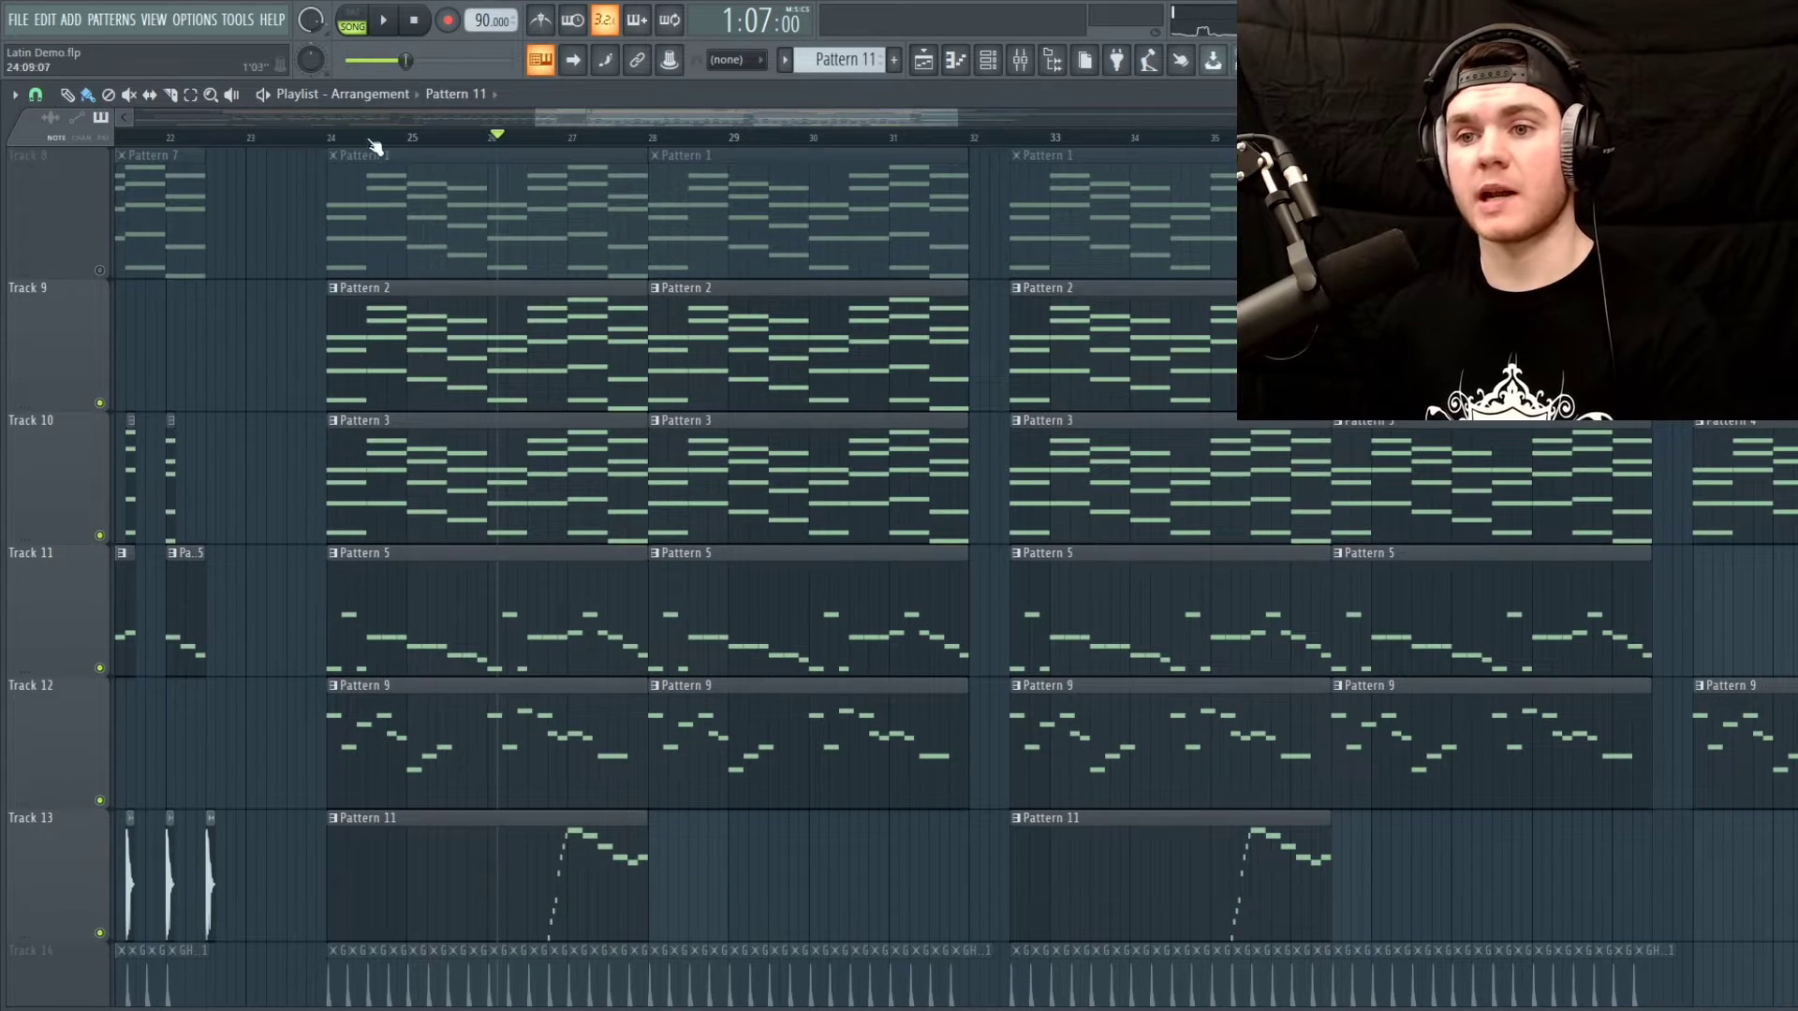
pyautogui.click(337, 143)
pyautogui.press('space')
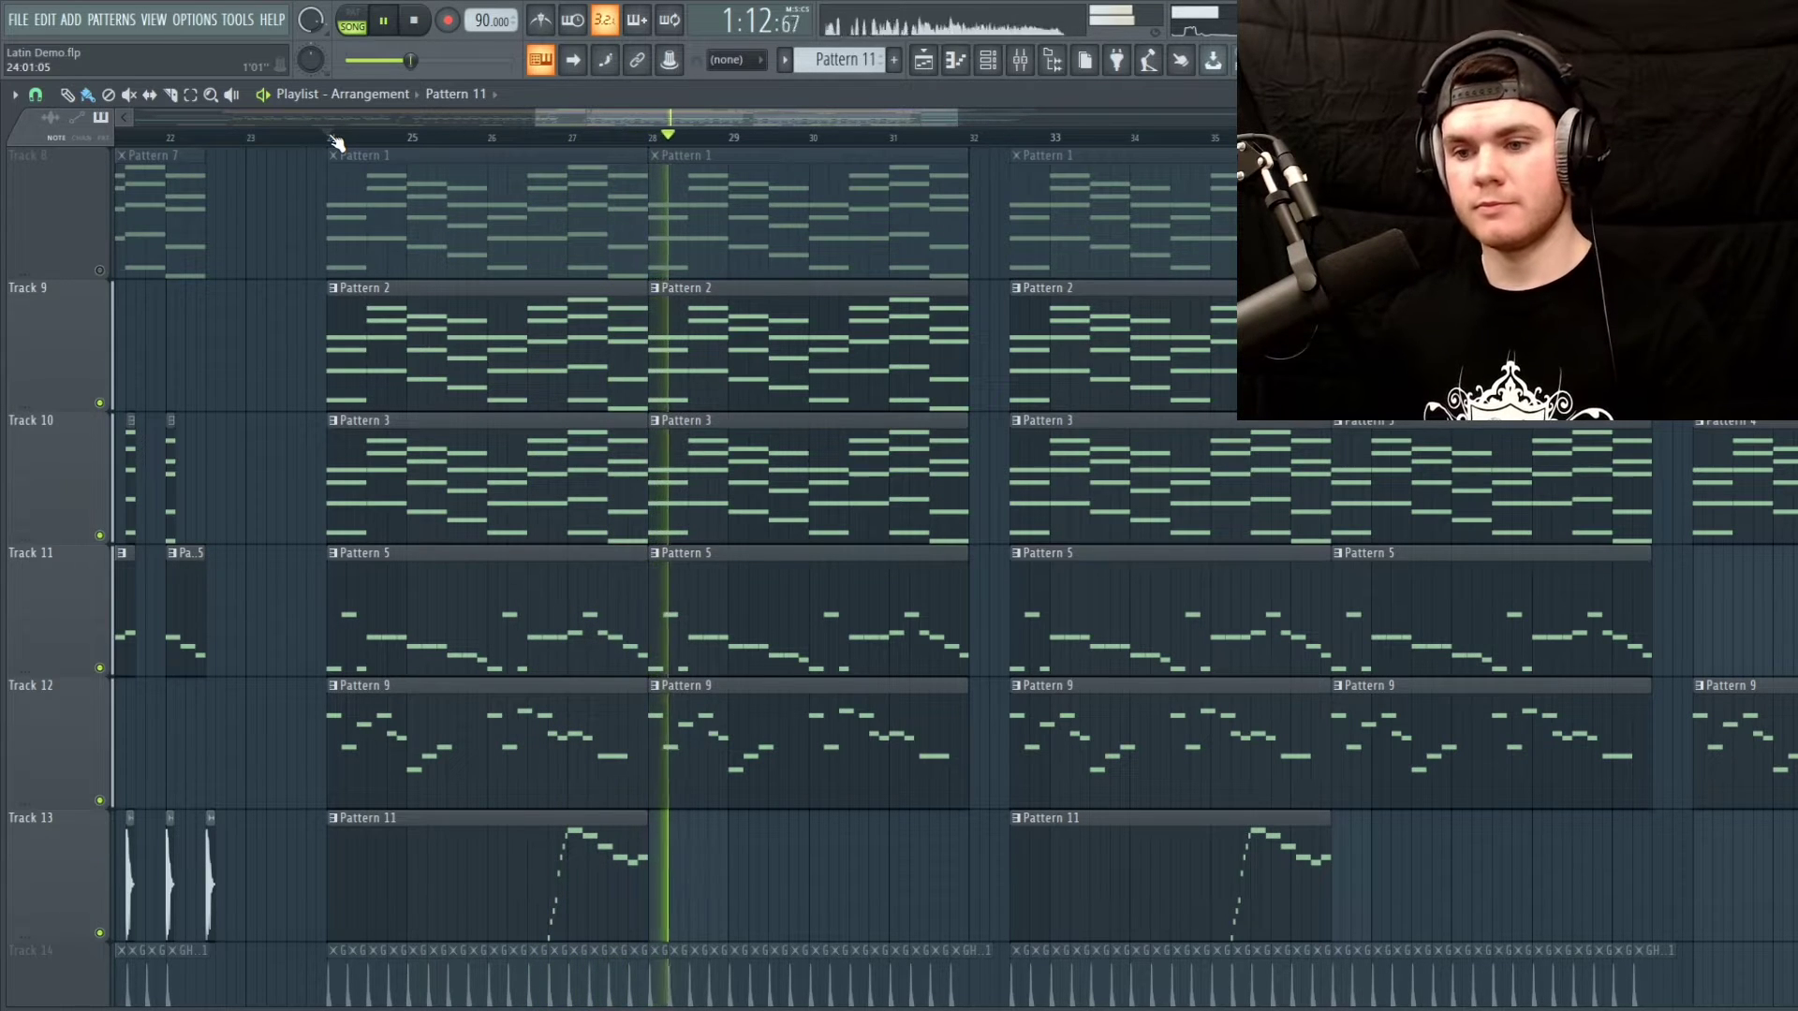
pyautogui.press('space')
# Solo the track 14 drum clips, start playback from bar 24, and stop it
pyautogui.scroll(-5, 307, 619)
pyautogui.scroll(-1, 283, 553)
pyautogui.scroll(1, 272, 547)
pyautogui.press('space')
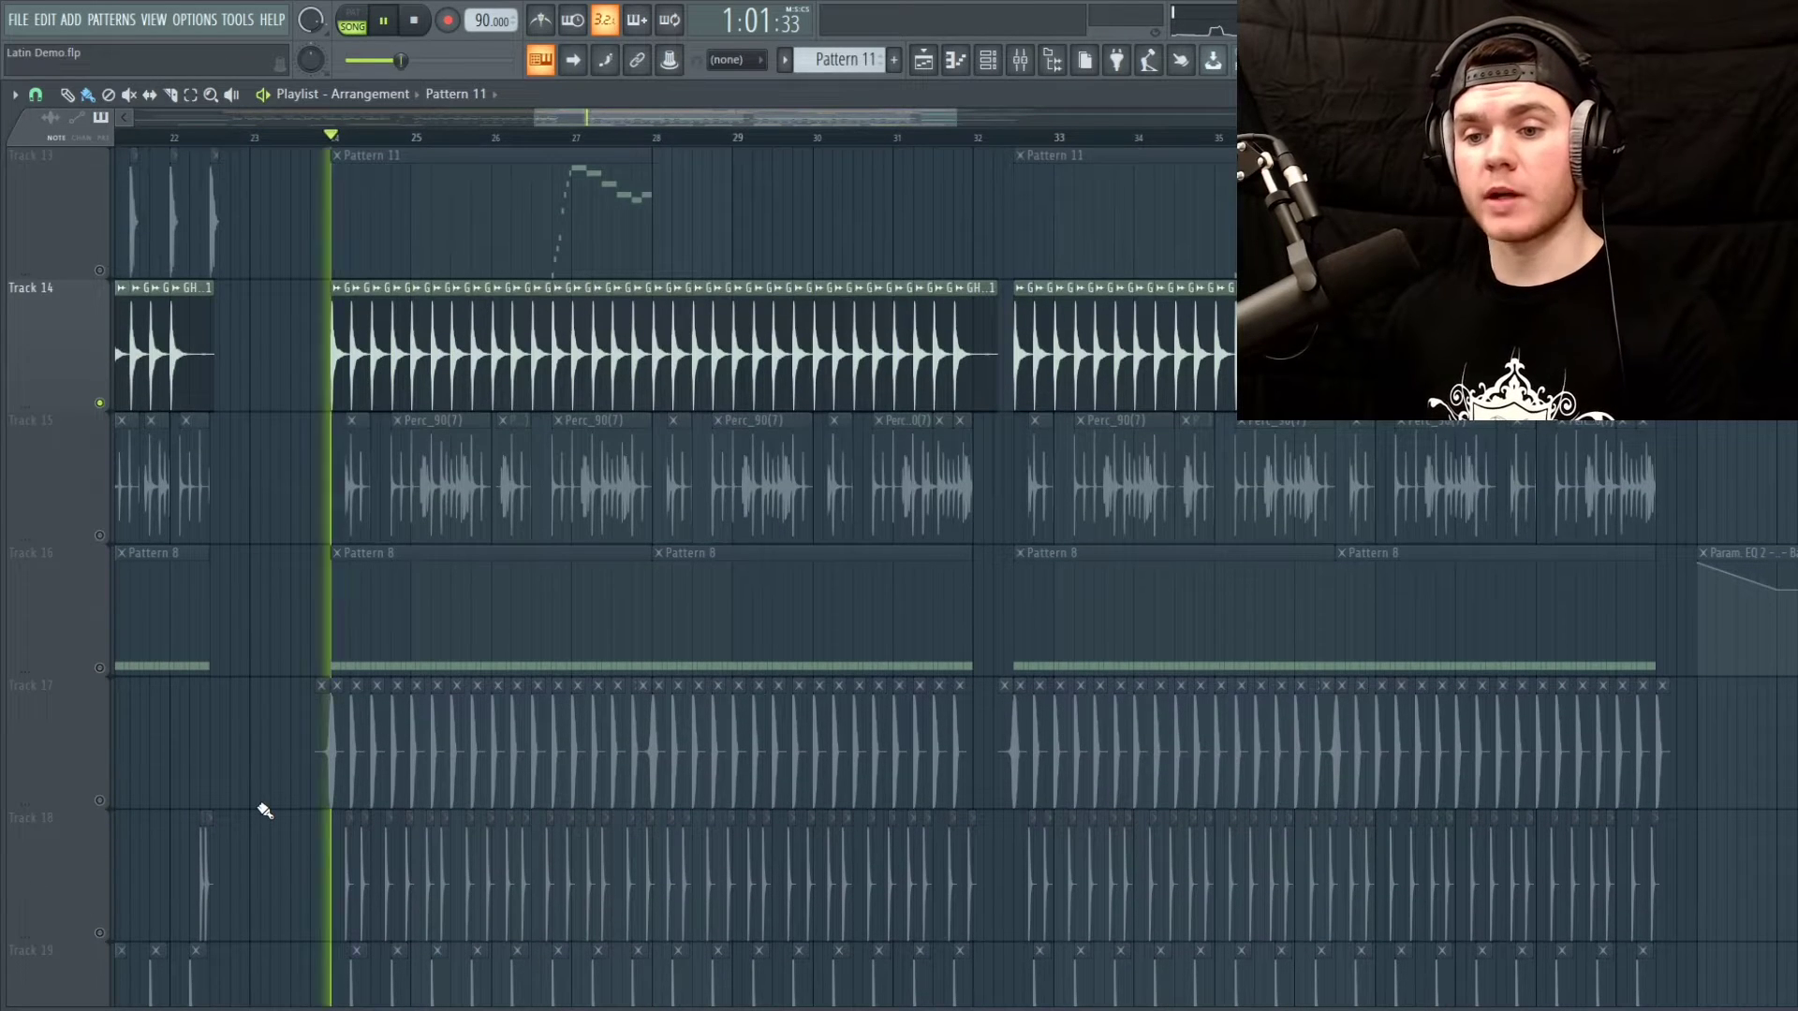
pyautogui.press('space')
# Unmute track 17 alongside track 14, play the two drum layers together, and stop playback
pyautogui.click(101, 802)
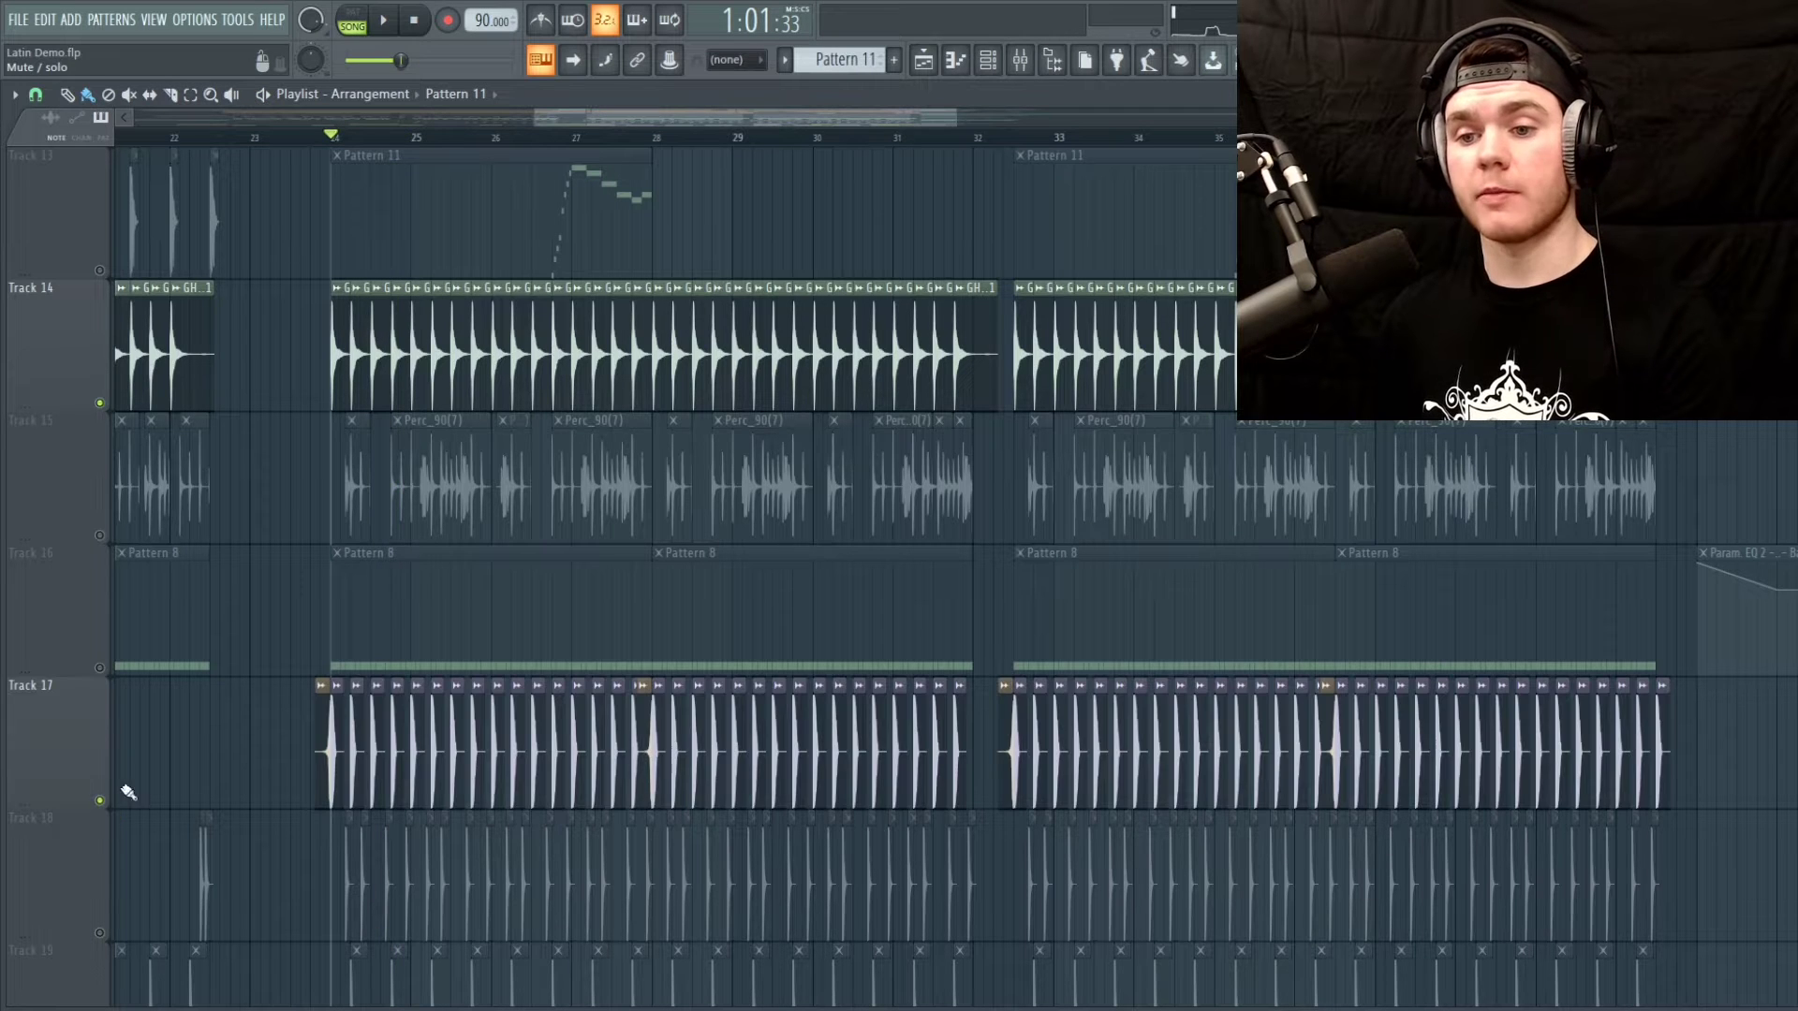
pyautogui.press('space')
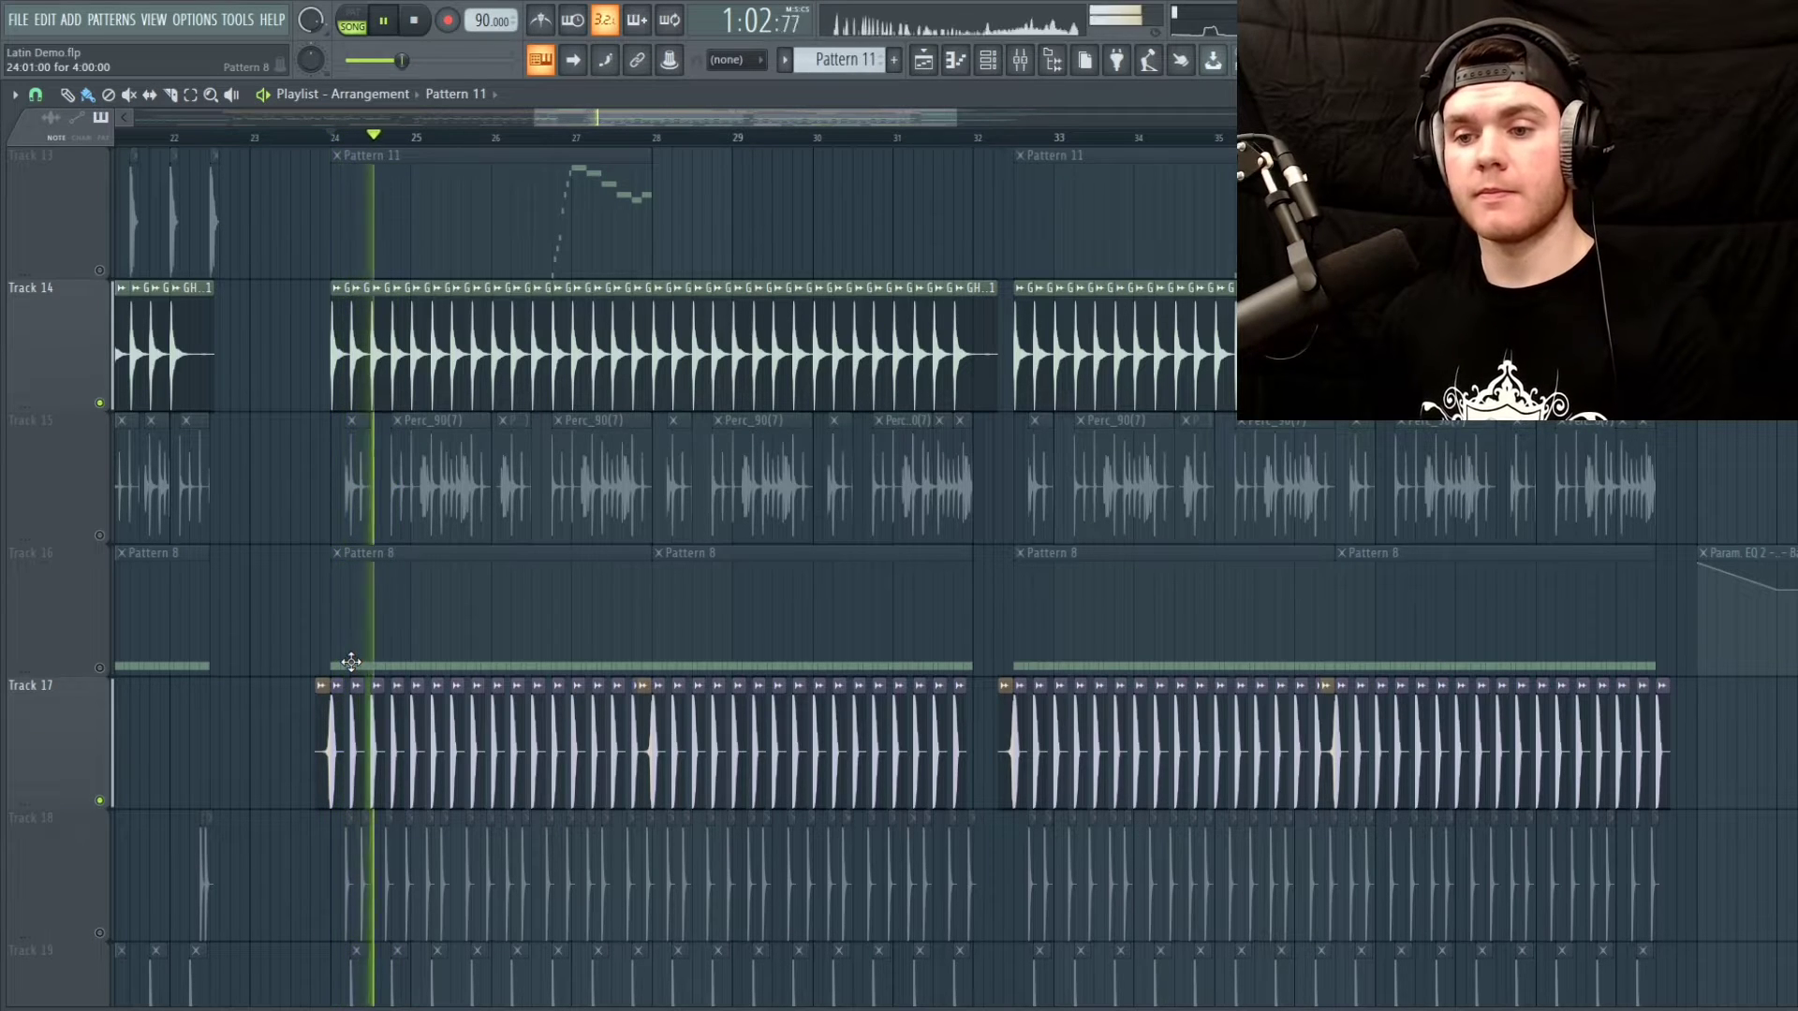
pyautogui.press('space')
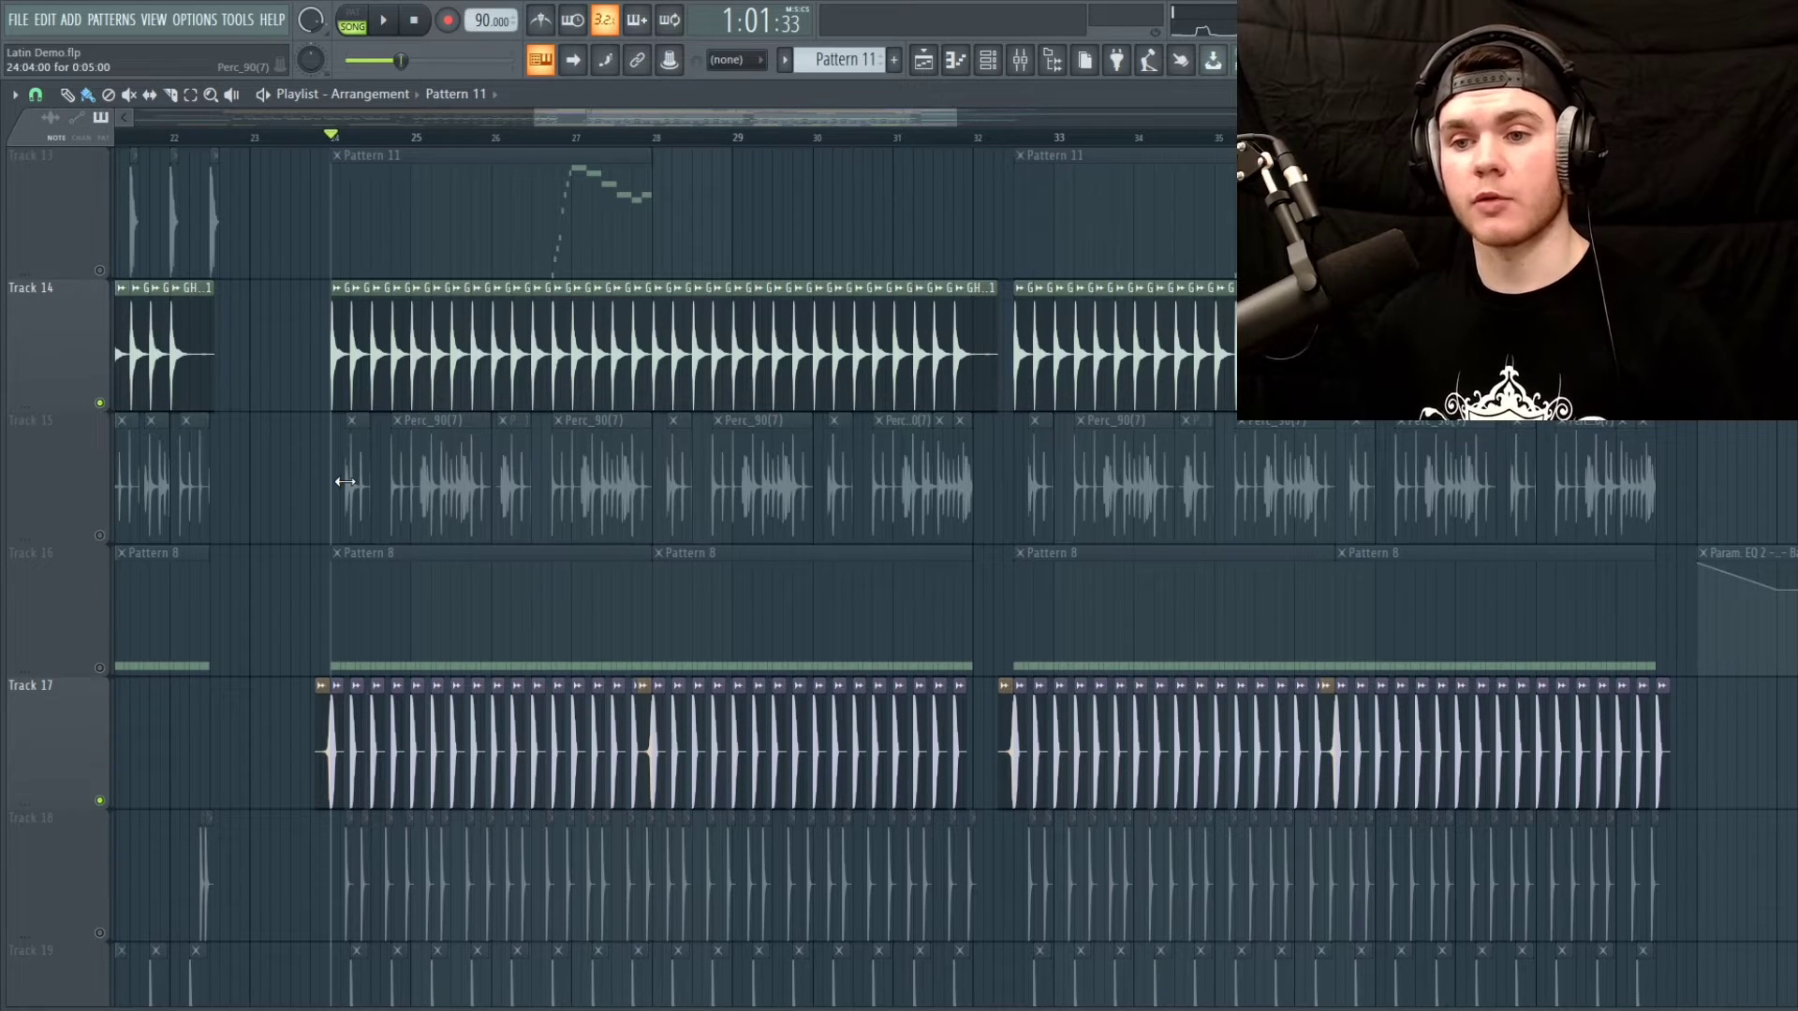
# Unmute track 16, play it with the other drums, solo it to hear Pattern 8 alone, and stop playback
pyautogui.click(101, 669)
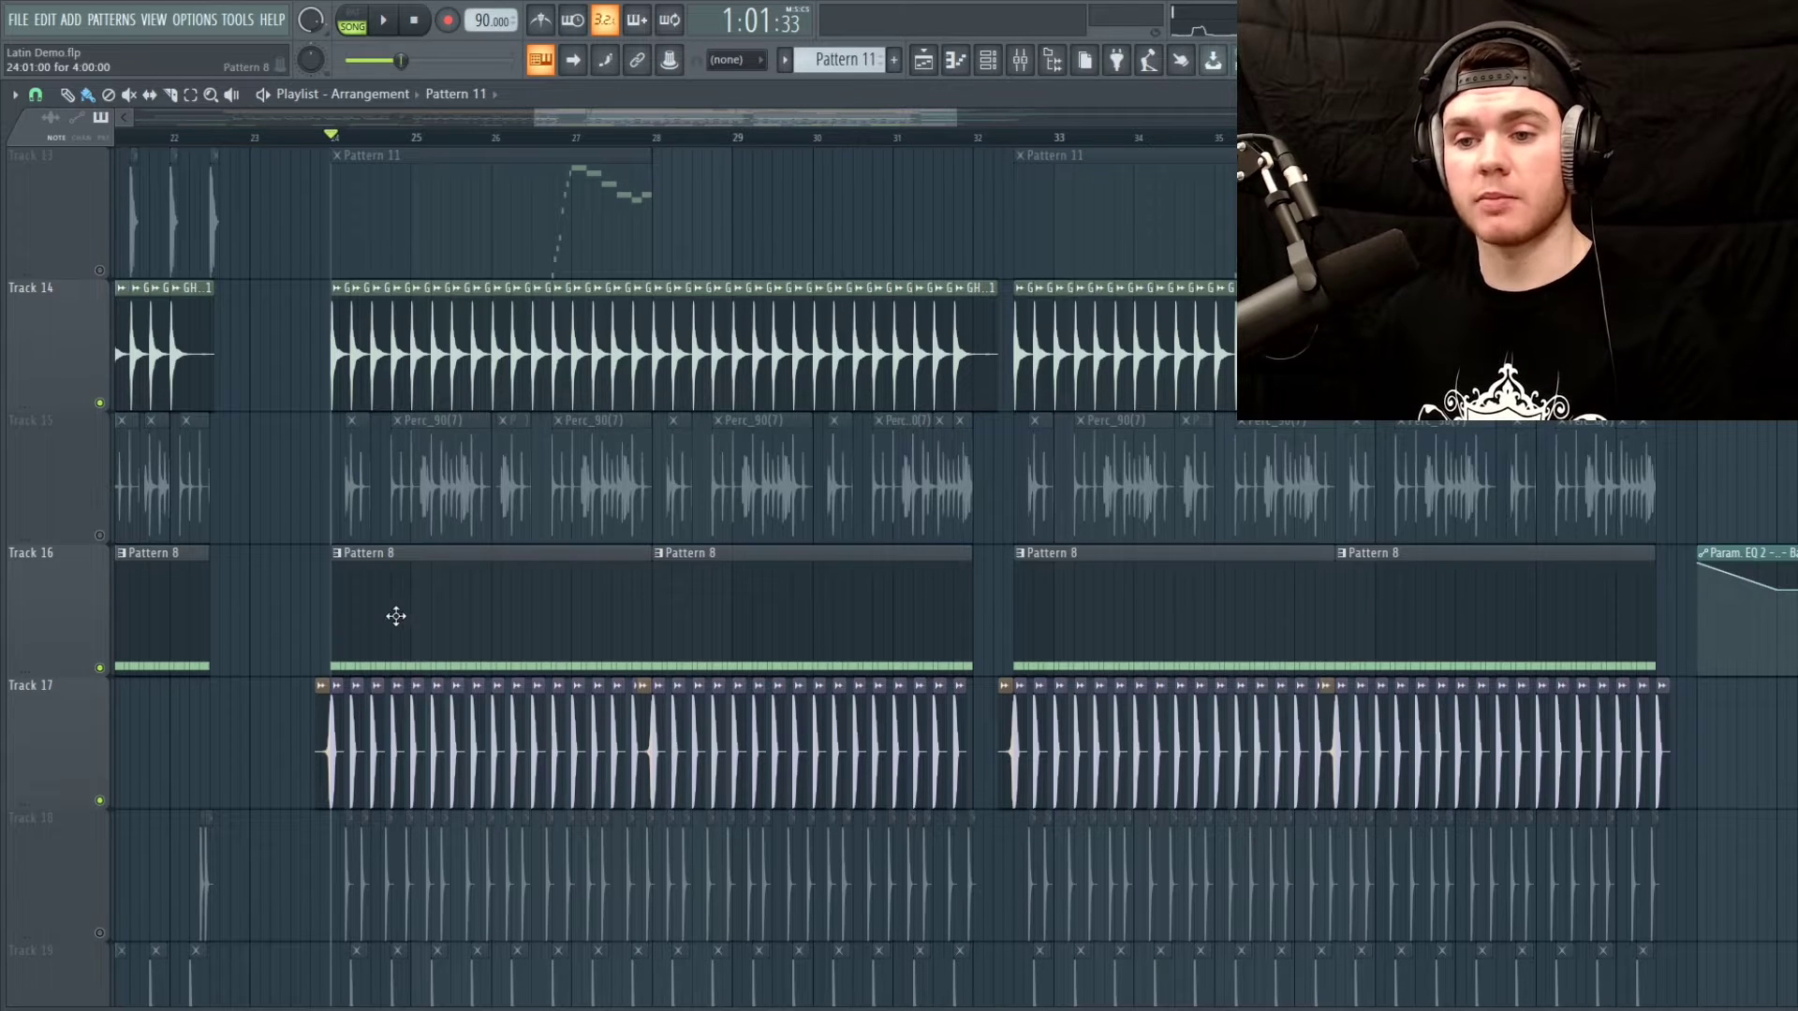
pyautogui.press('space')
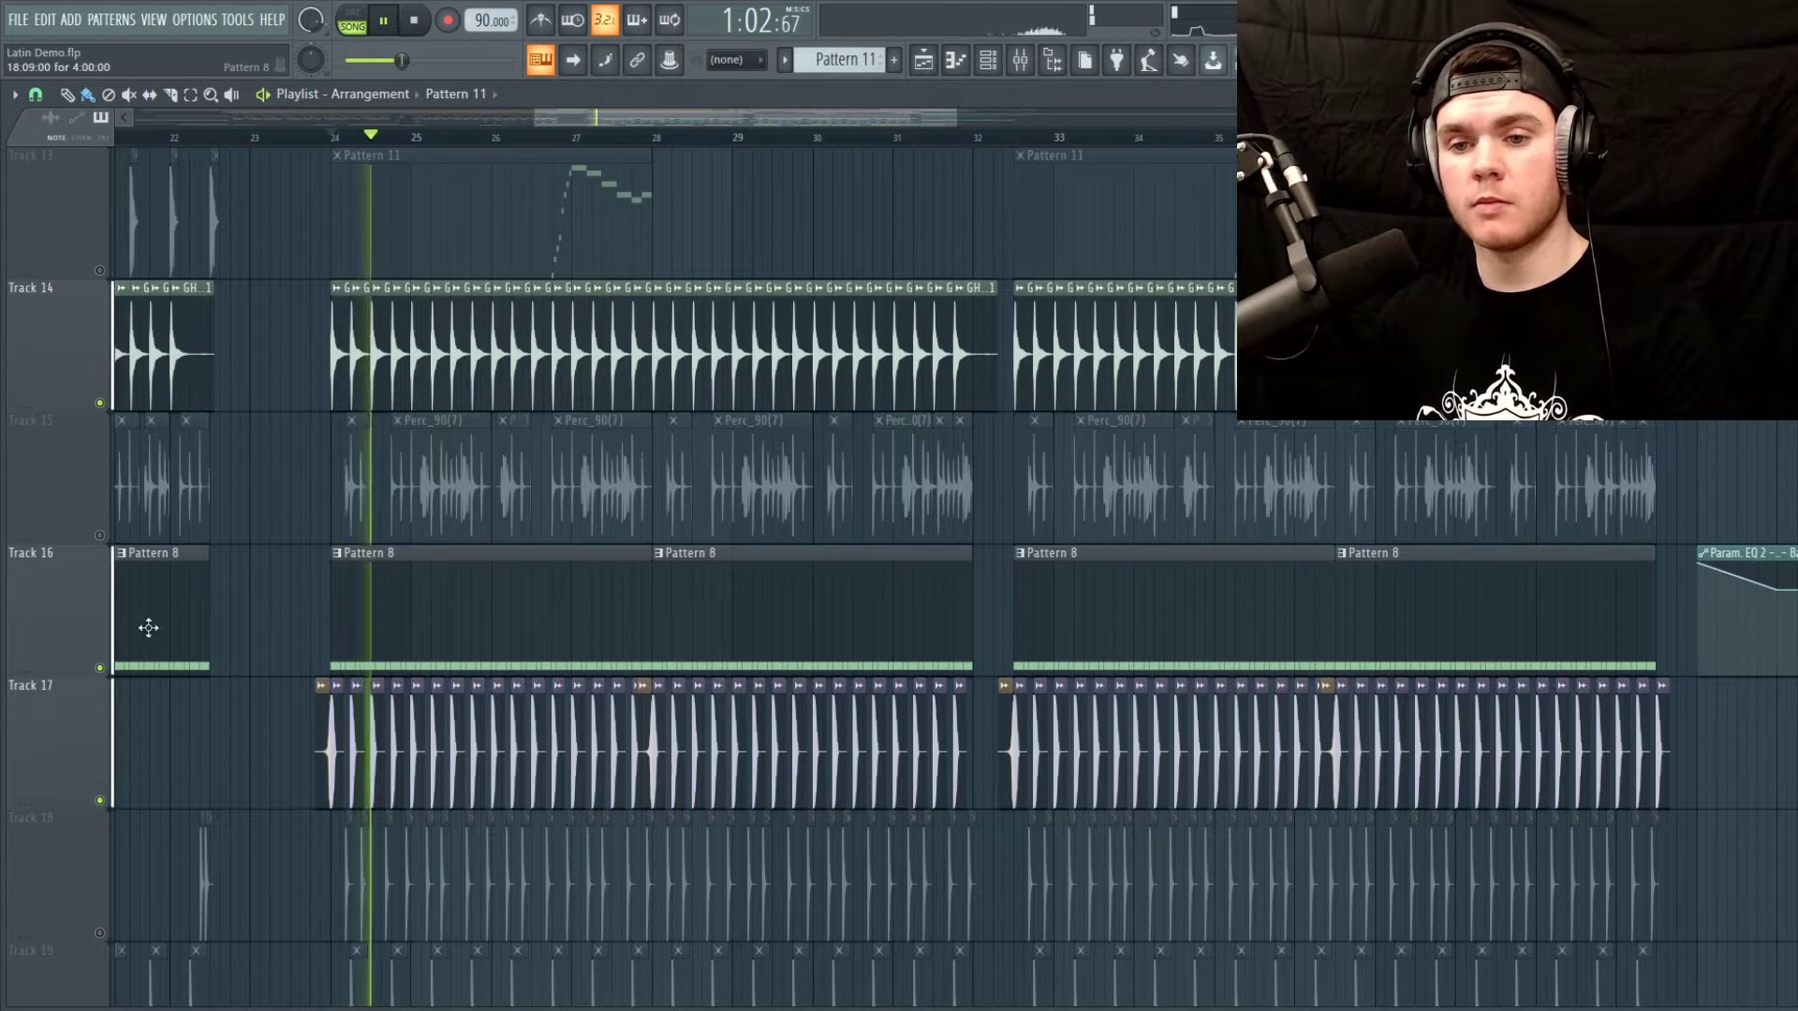
pyautogui.rightClick(101, 668)
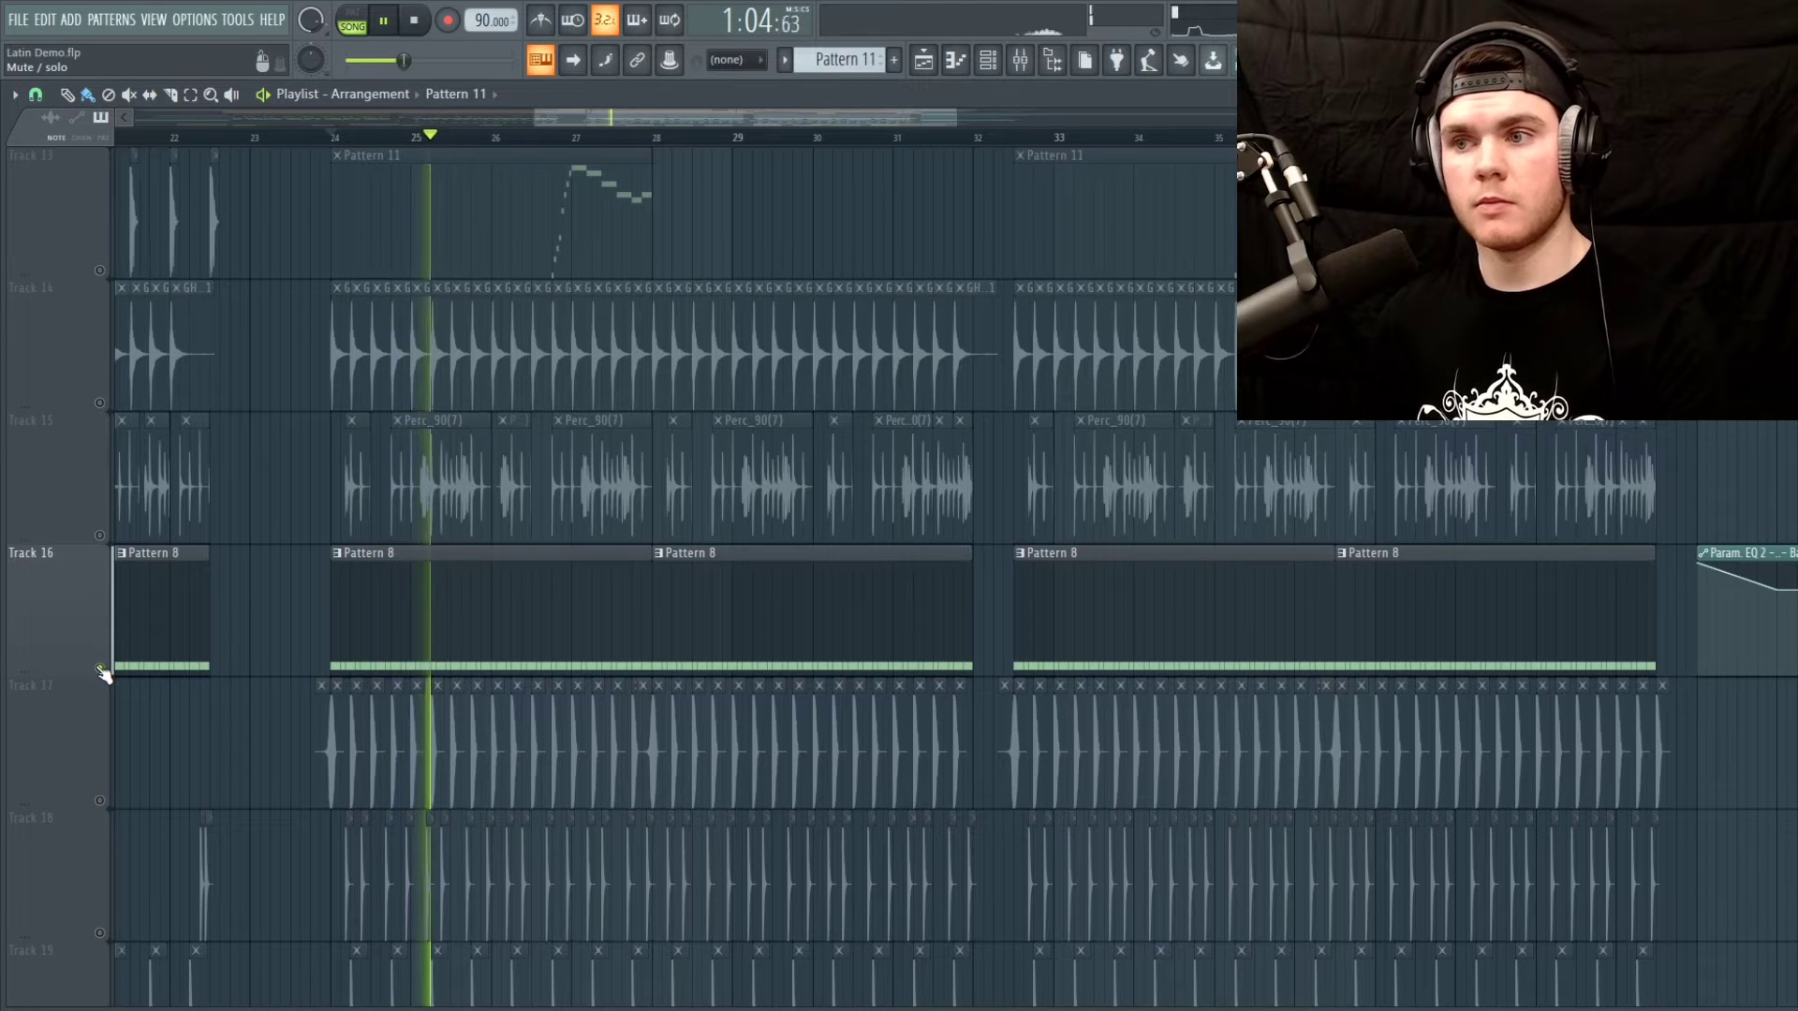
pyautogui.press('space')
# Unmute tracks 14 and 17 alongside track 16 and play the three drum layers together
pyautogui.click(101, 404)
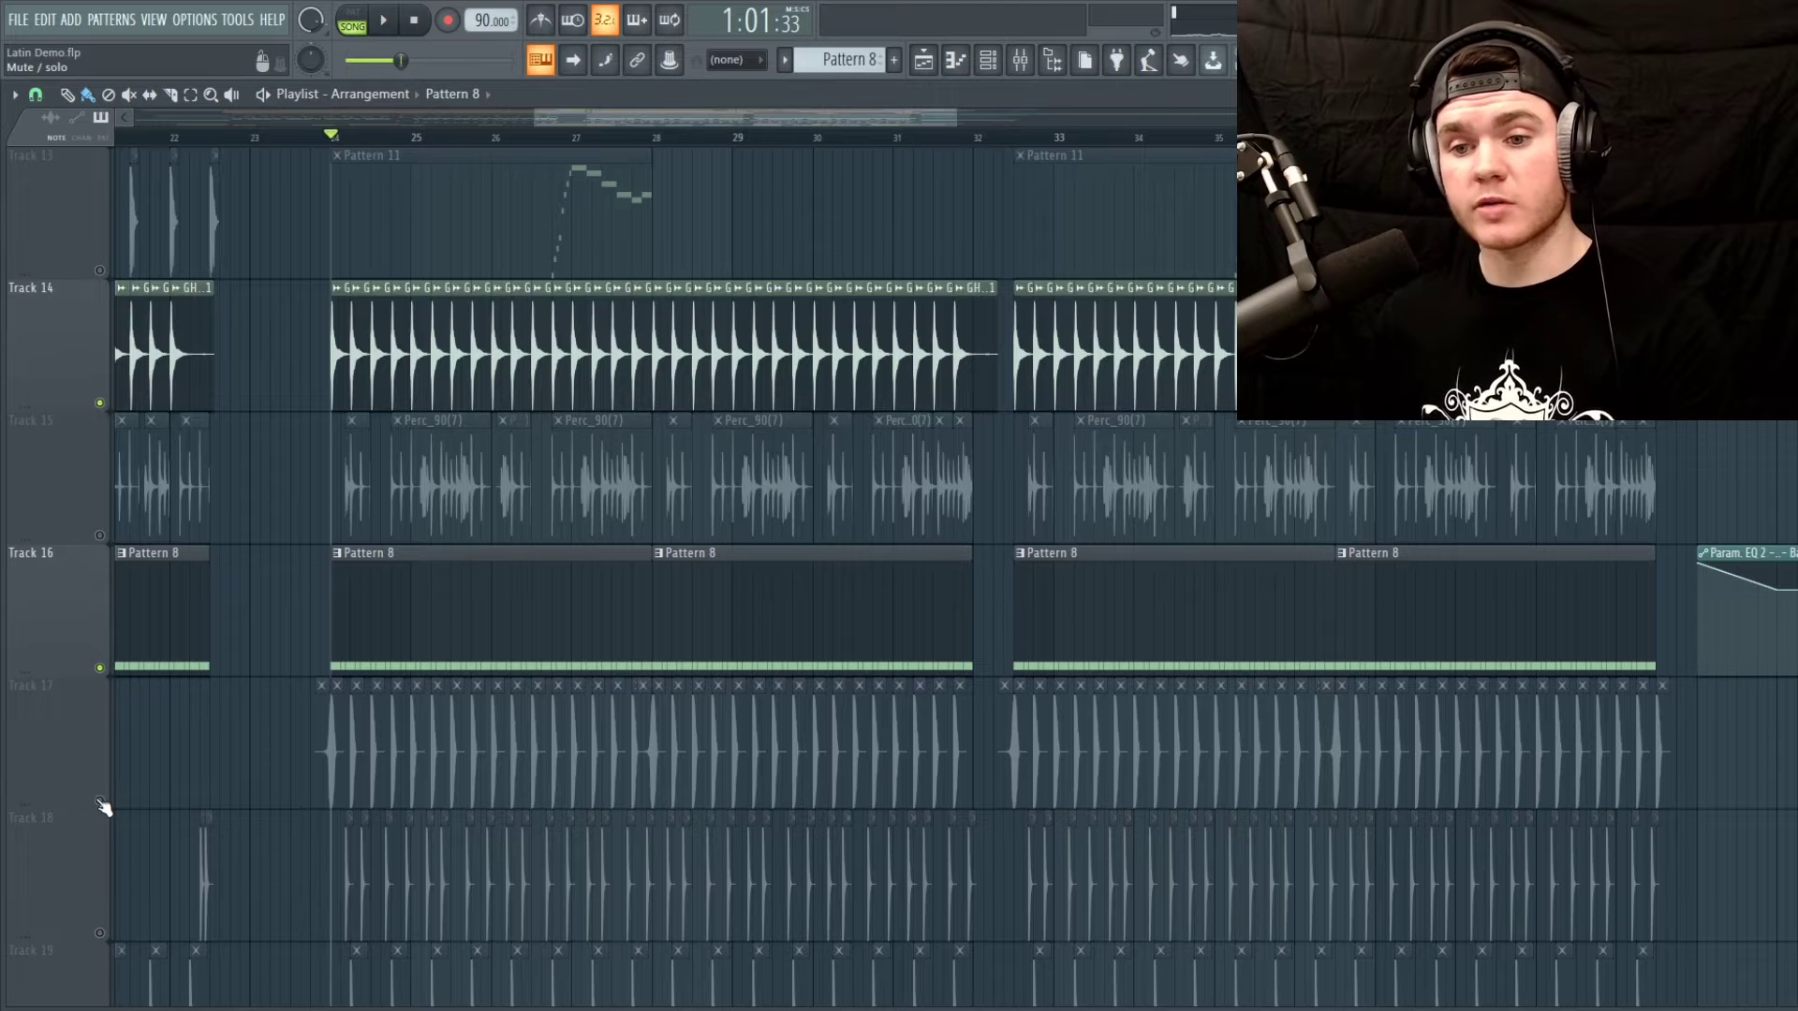
pyautogui.click(101, 800)
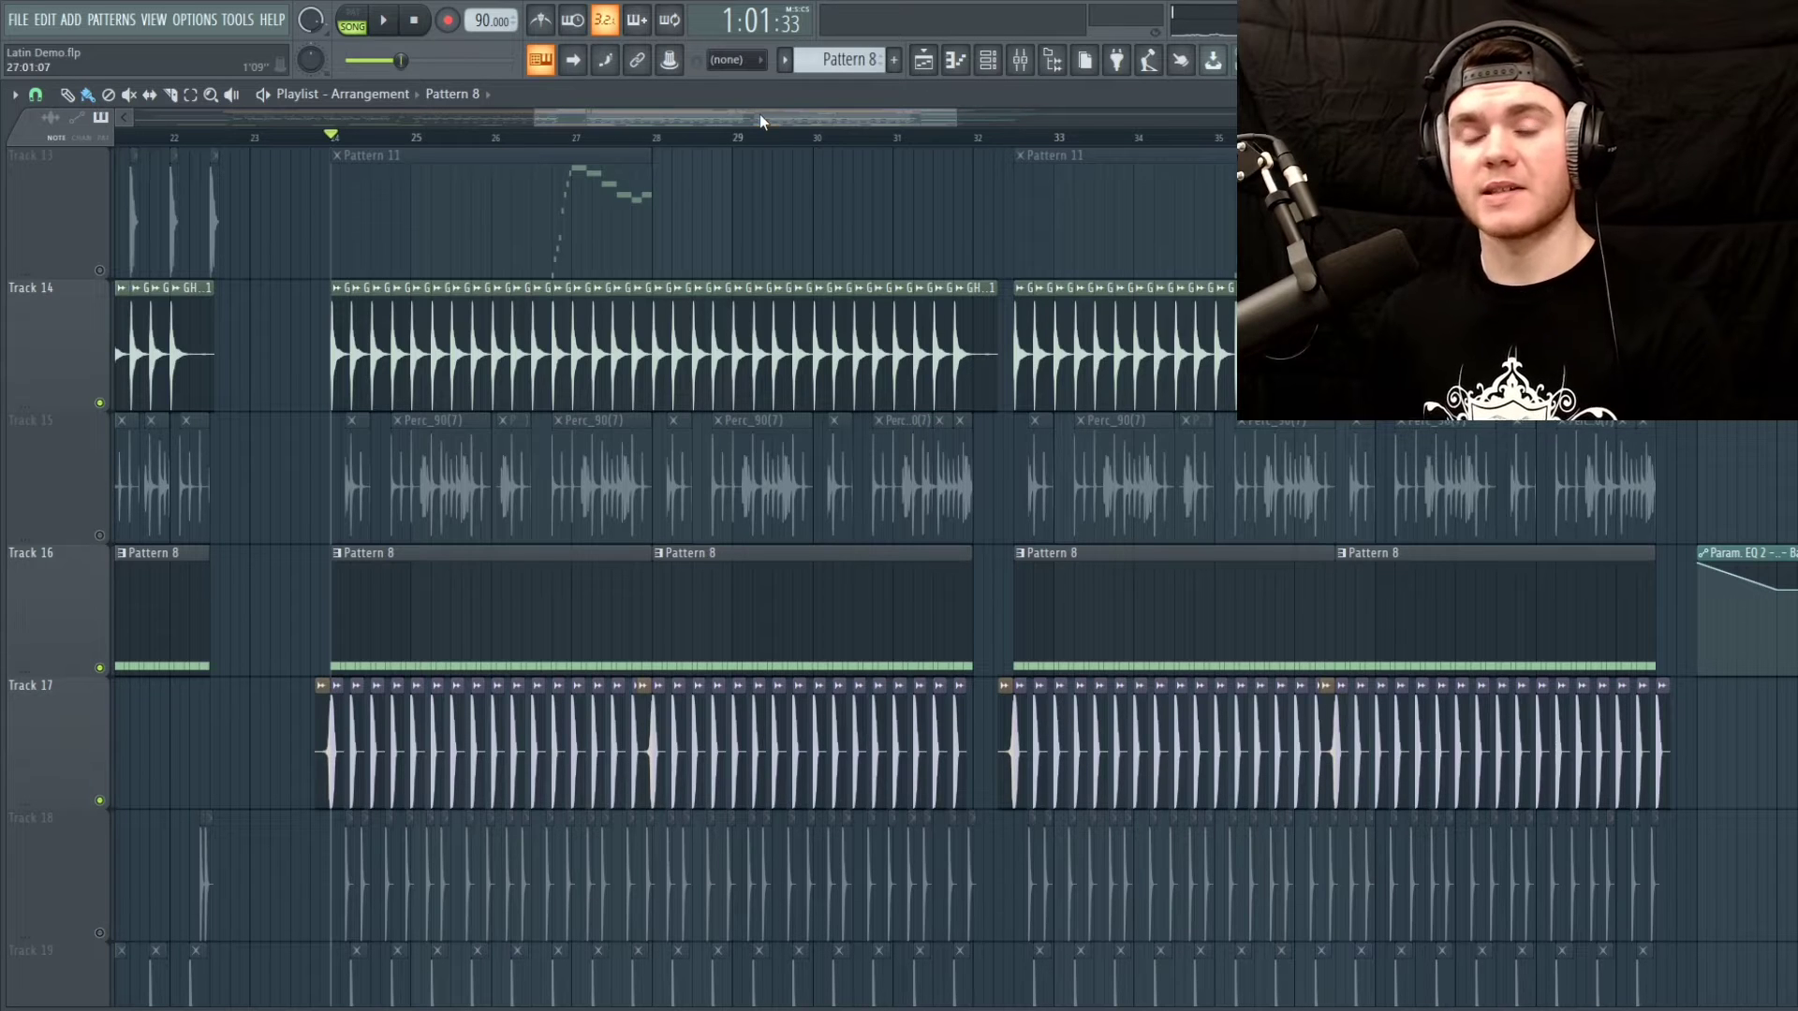
pyautogui.press('space')
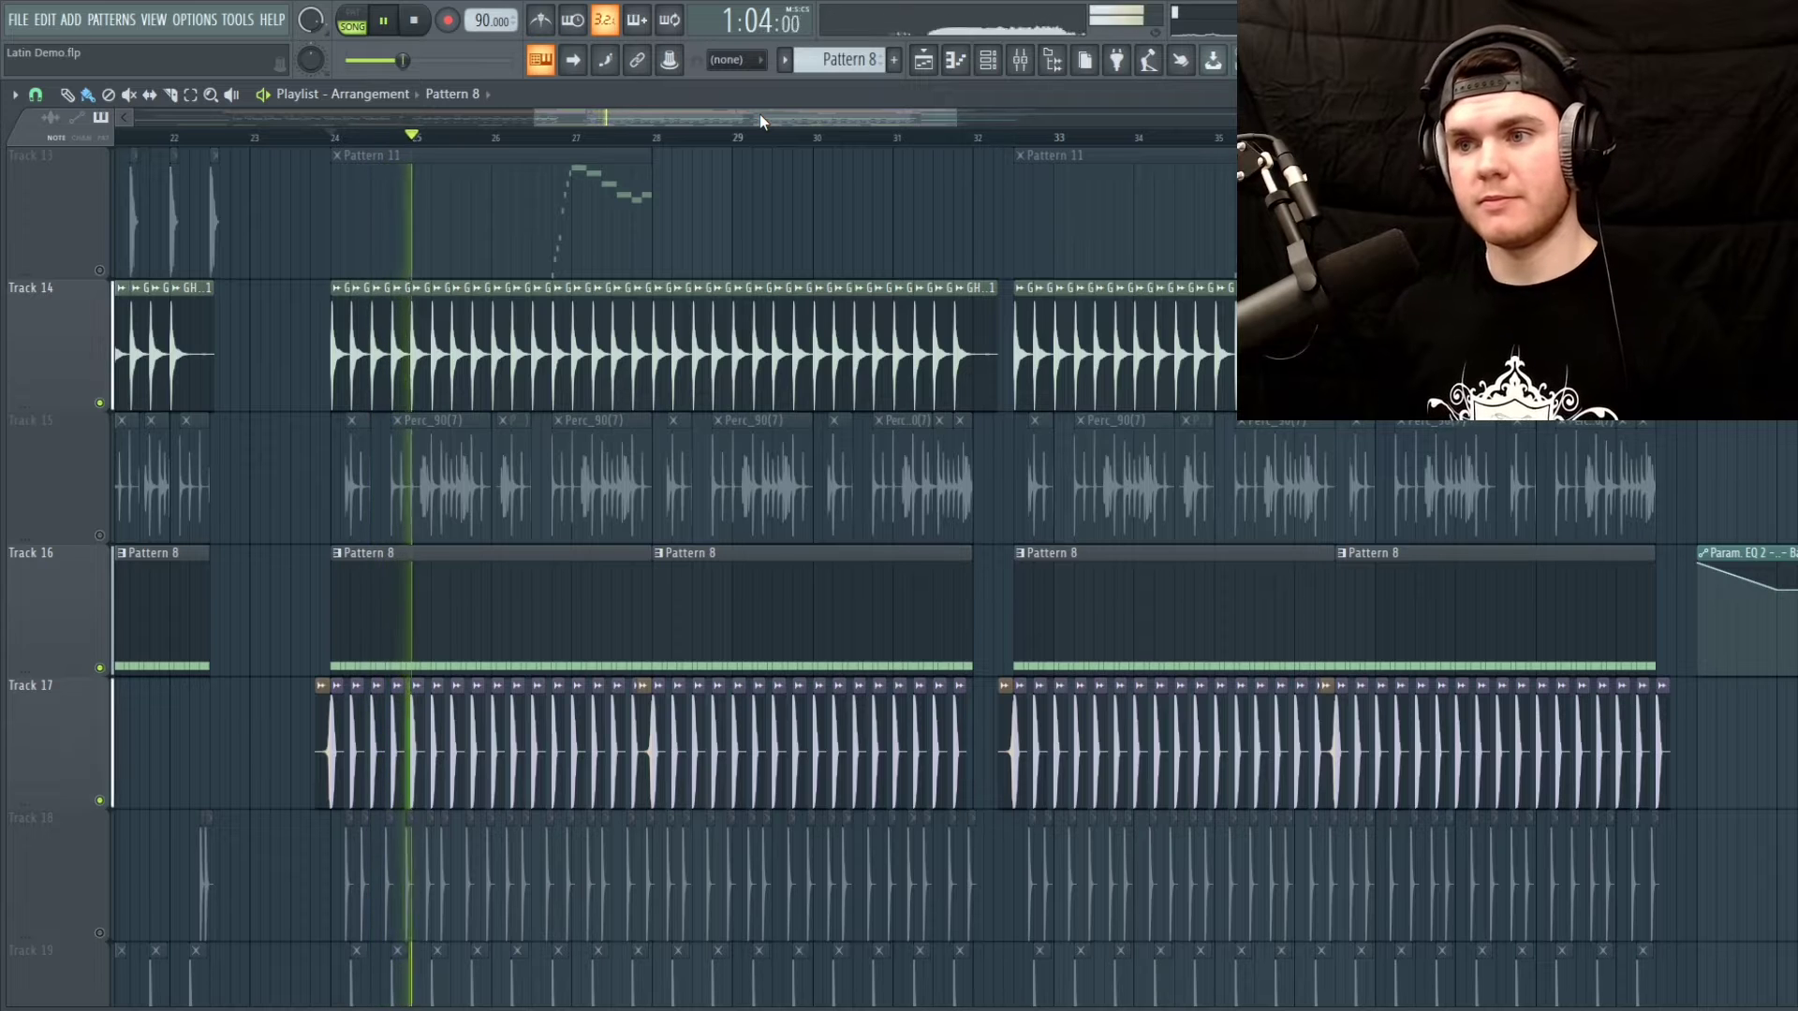
# Stop the drum playback, then solo the track 18 snare clips and play them alone from bar 24
pyautogui.press('space')
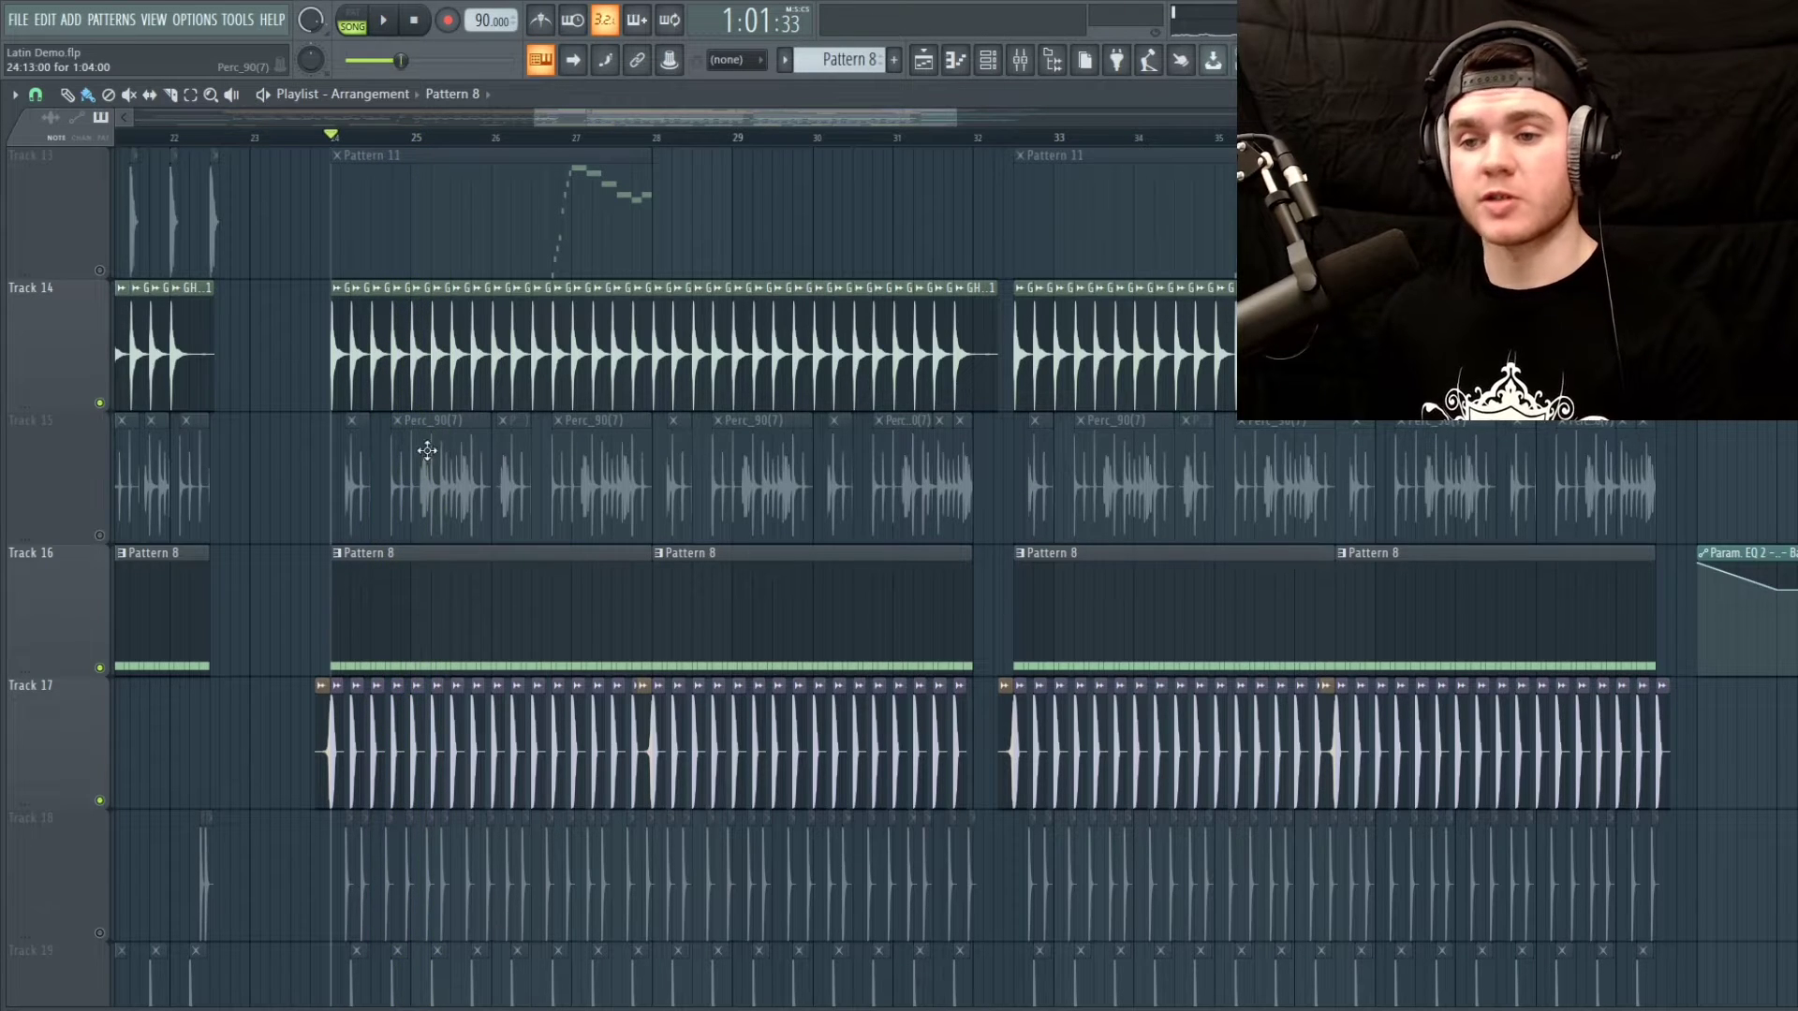
pyautogui.scroll(-2, 427, 450)
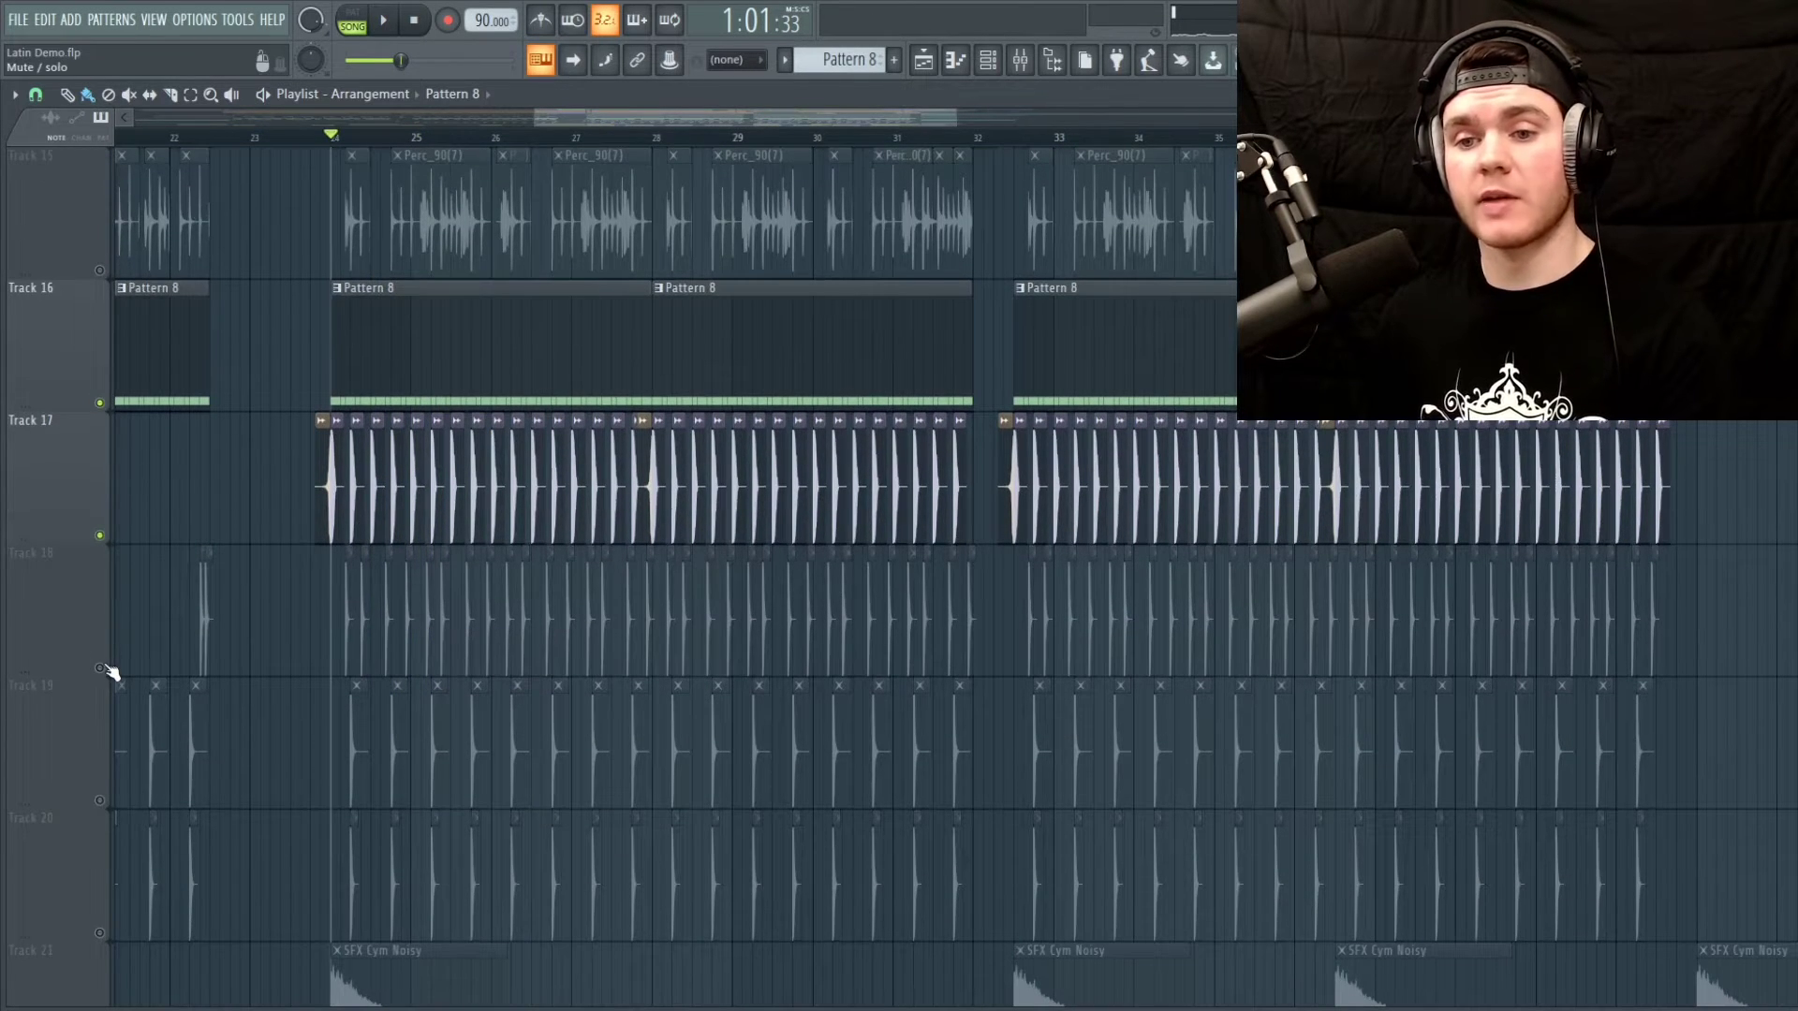
pyautogui.click(101, 668)
pyautogui.keyDown('ctrl'); pyautogui.click(100, 669); pyautogui.keyUp('ctrl')
pyautogui.press('space')
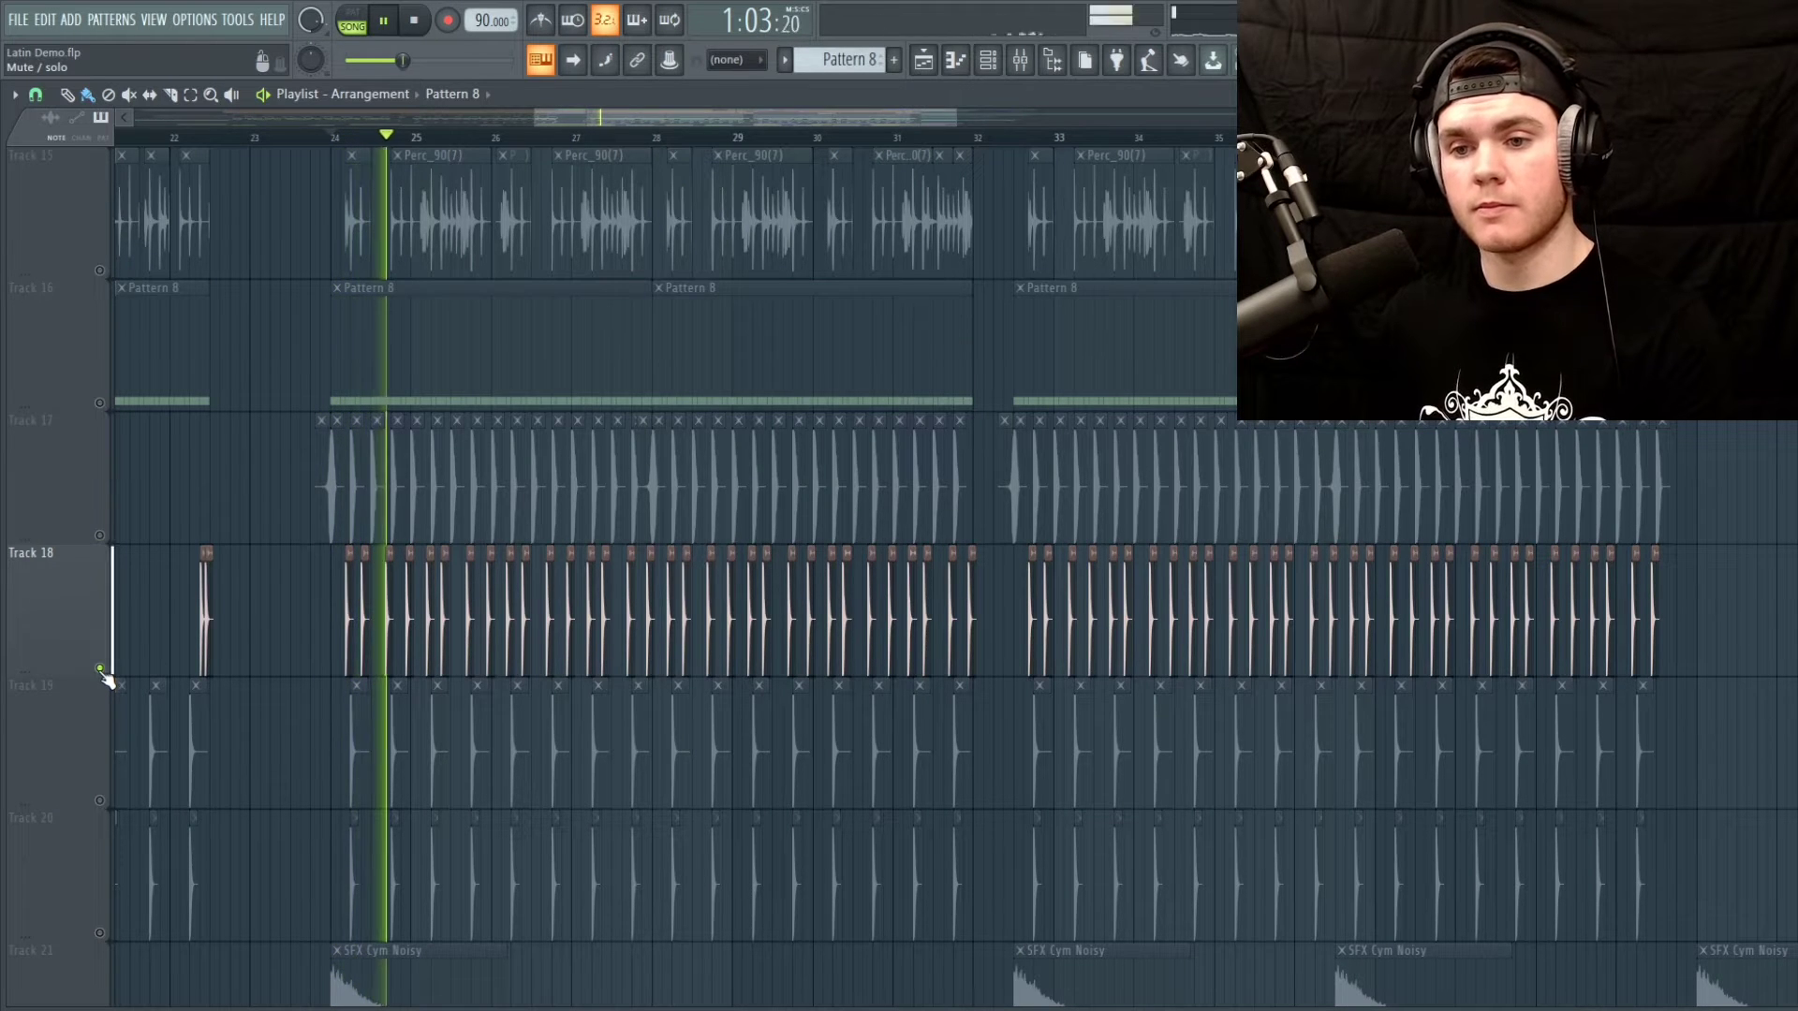
pyautogui.press('space')
# Unmute tracks 17, 14 and 16 alongside track 18, play the four drum layers together, and stop playback
pyautogui.click(101, 536)
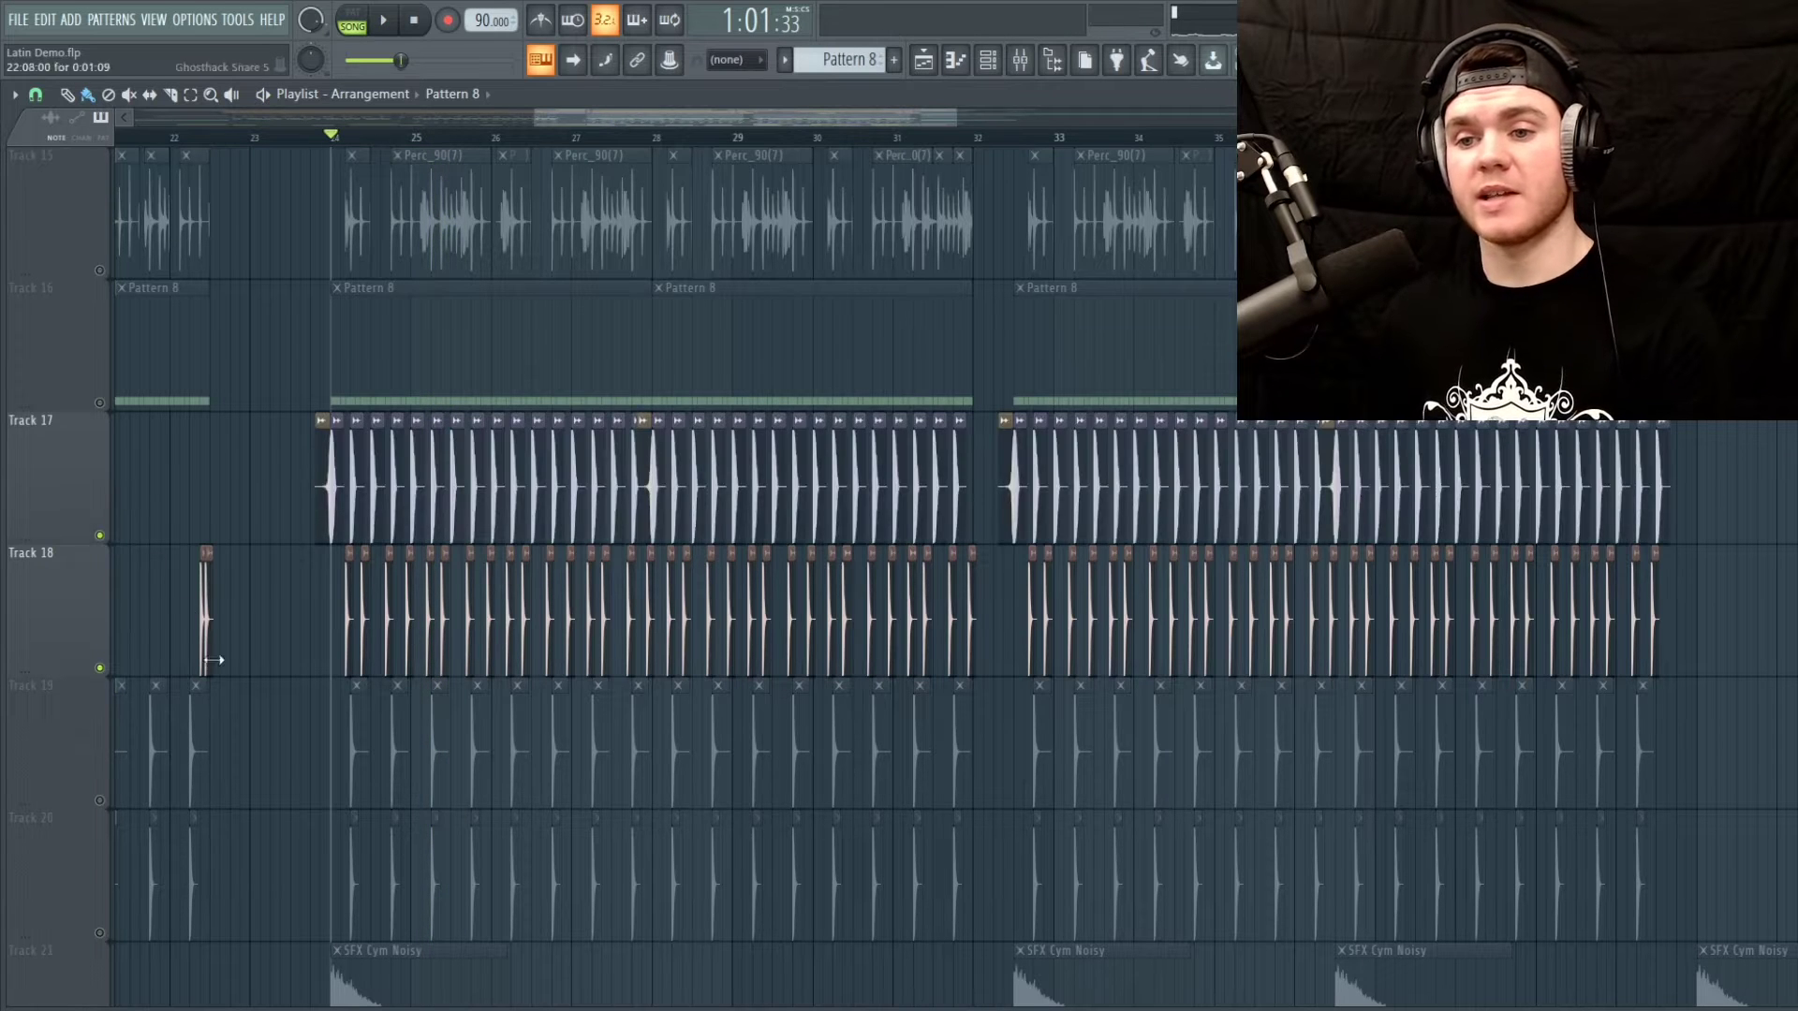
pyautogui.scroll(3, 204, 650)
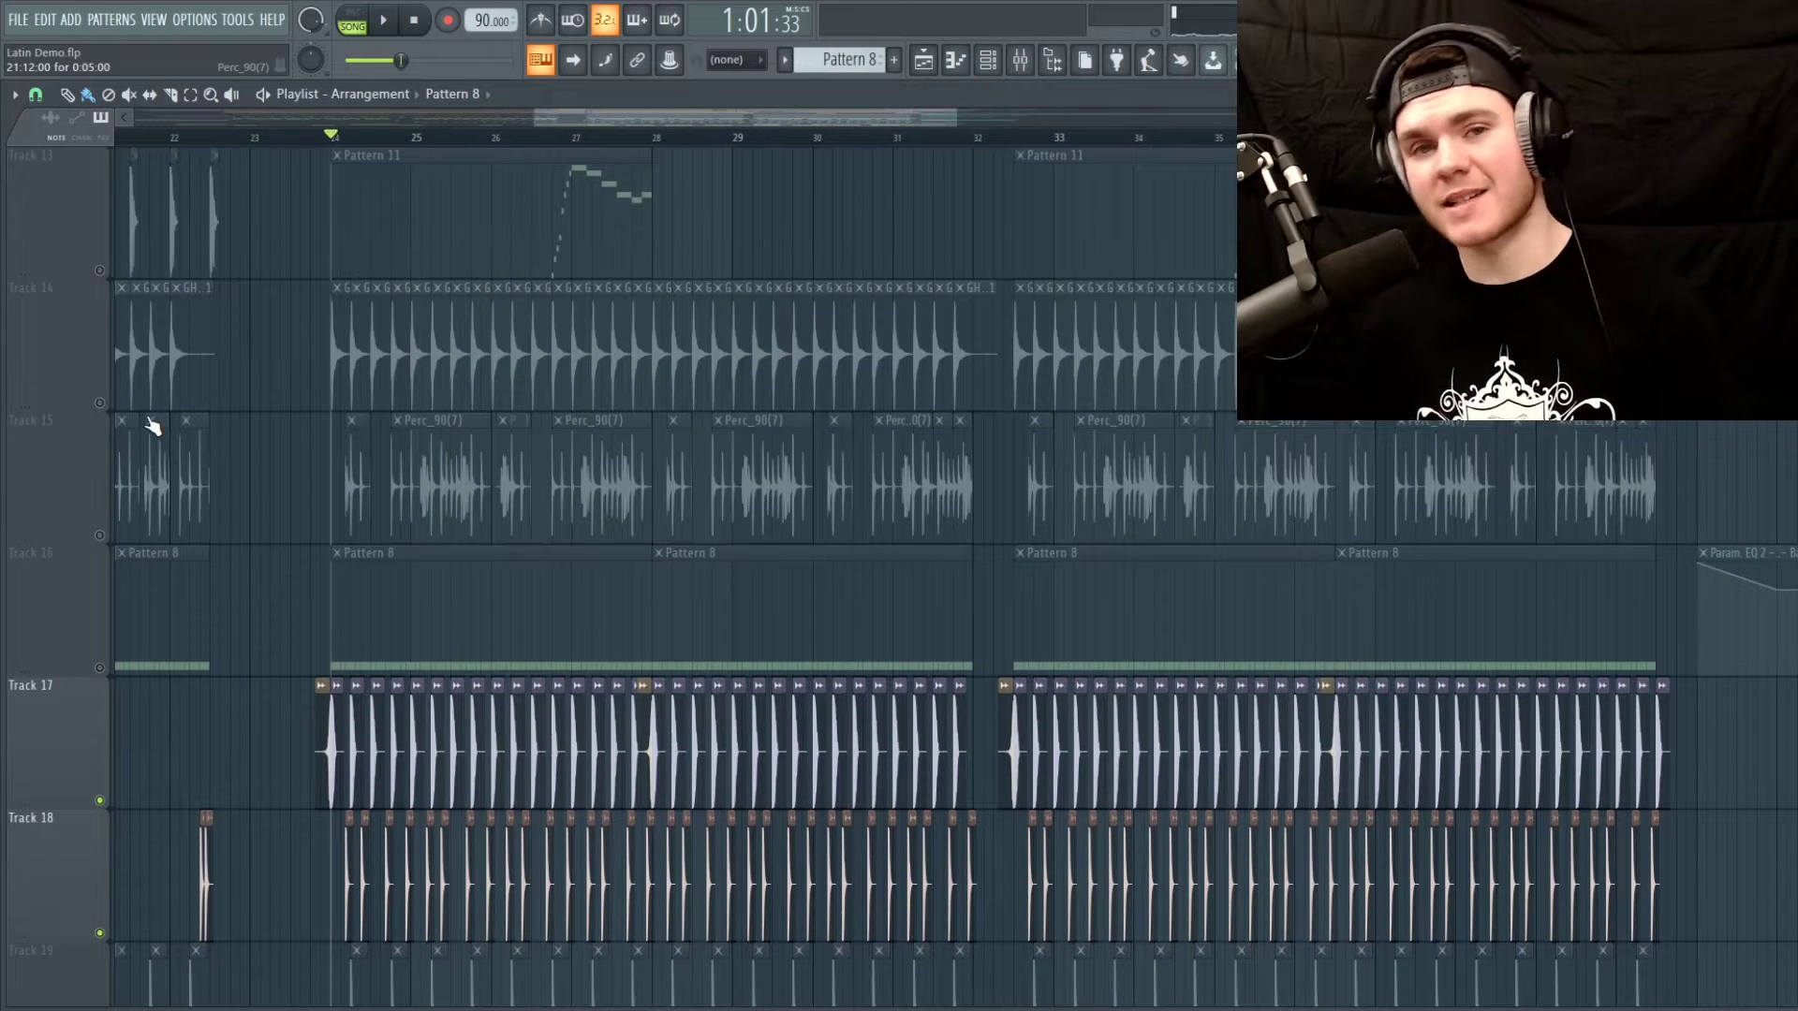
pyautogui.click(100, 404)
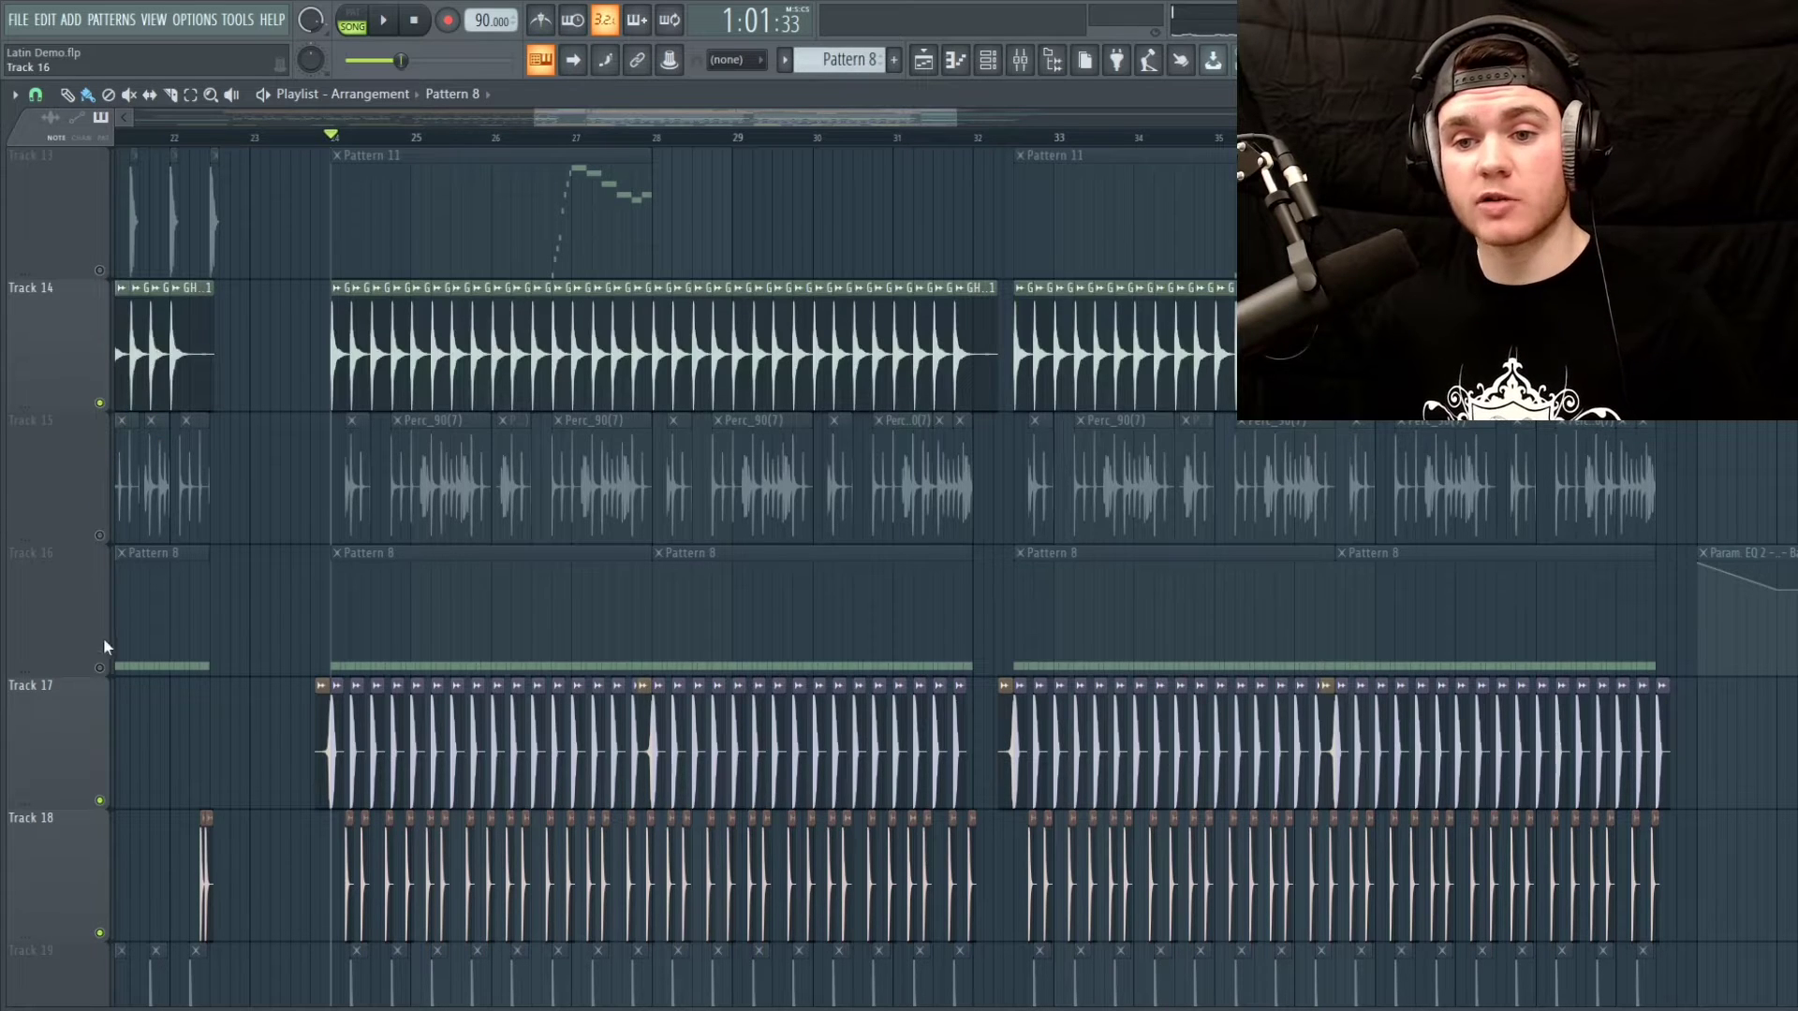
pyautogui.click(100, 668)
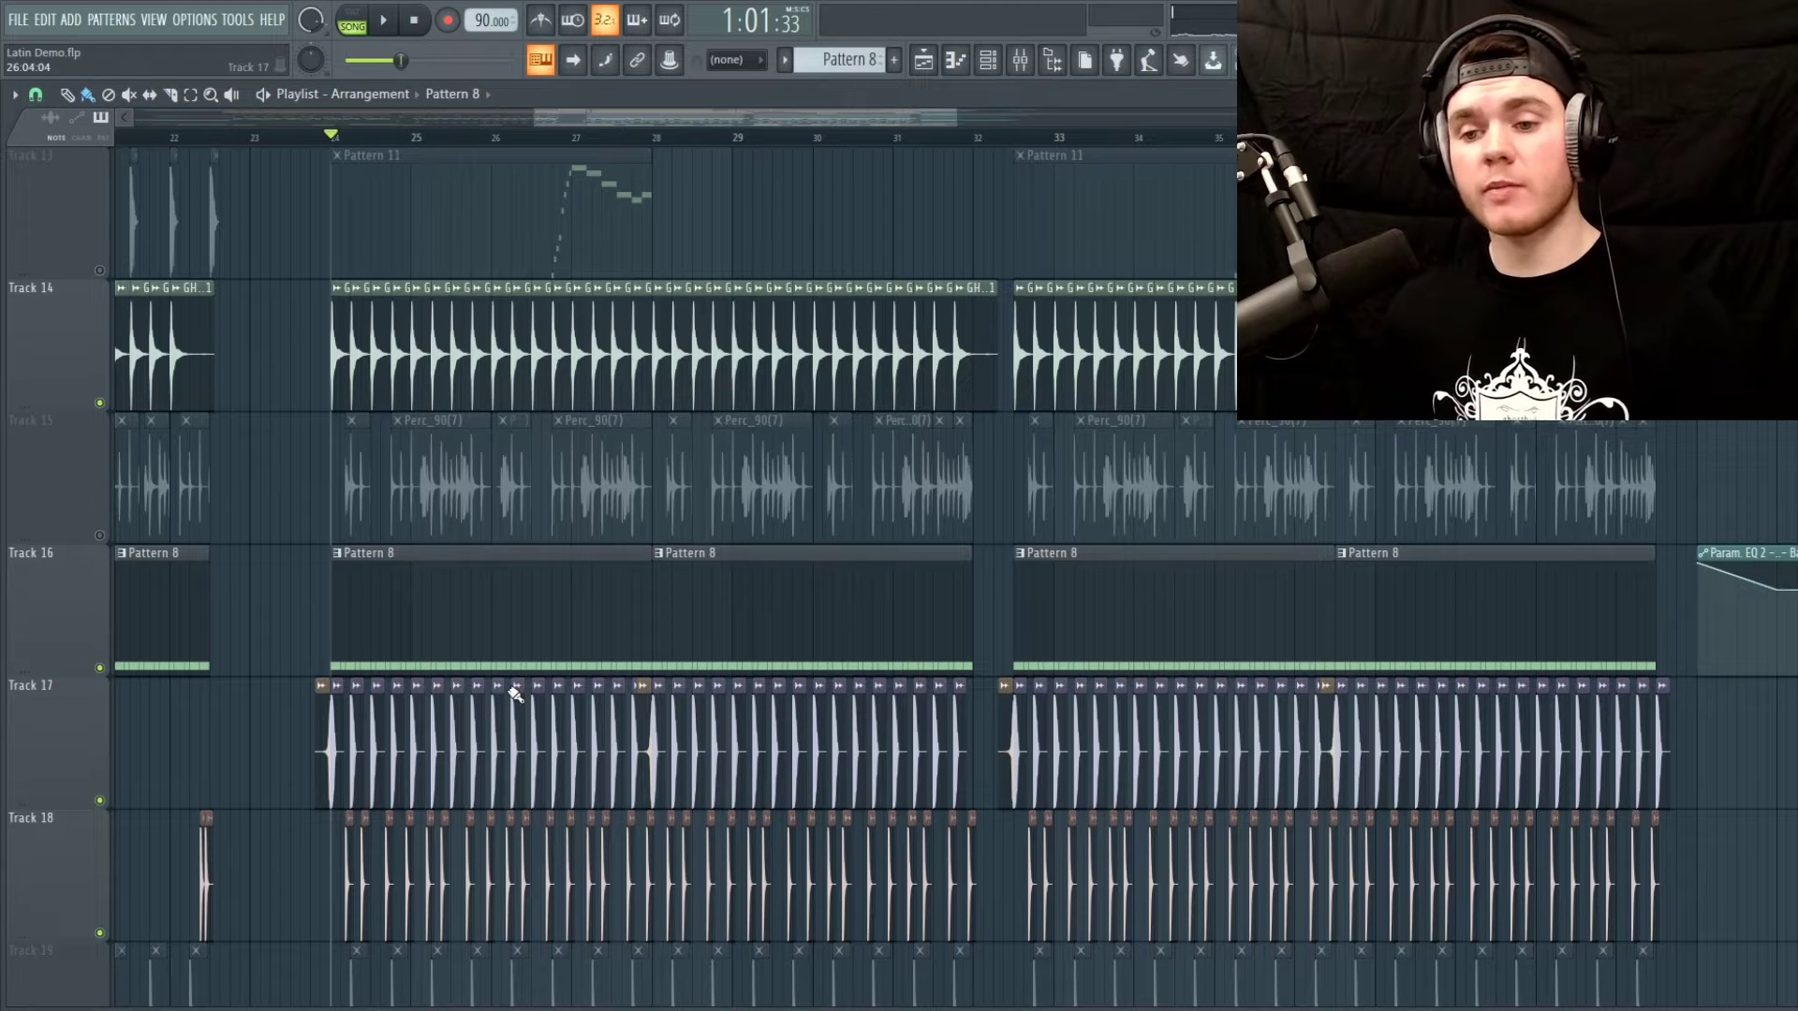
pyautogui.press('space')
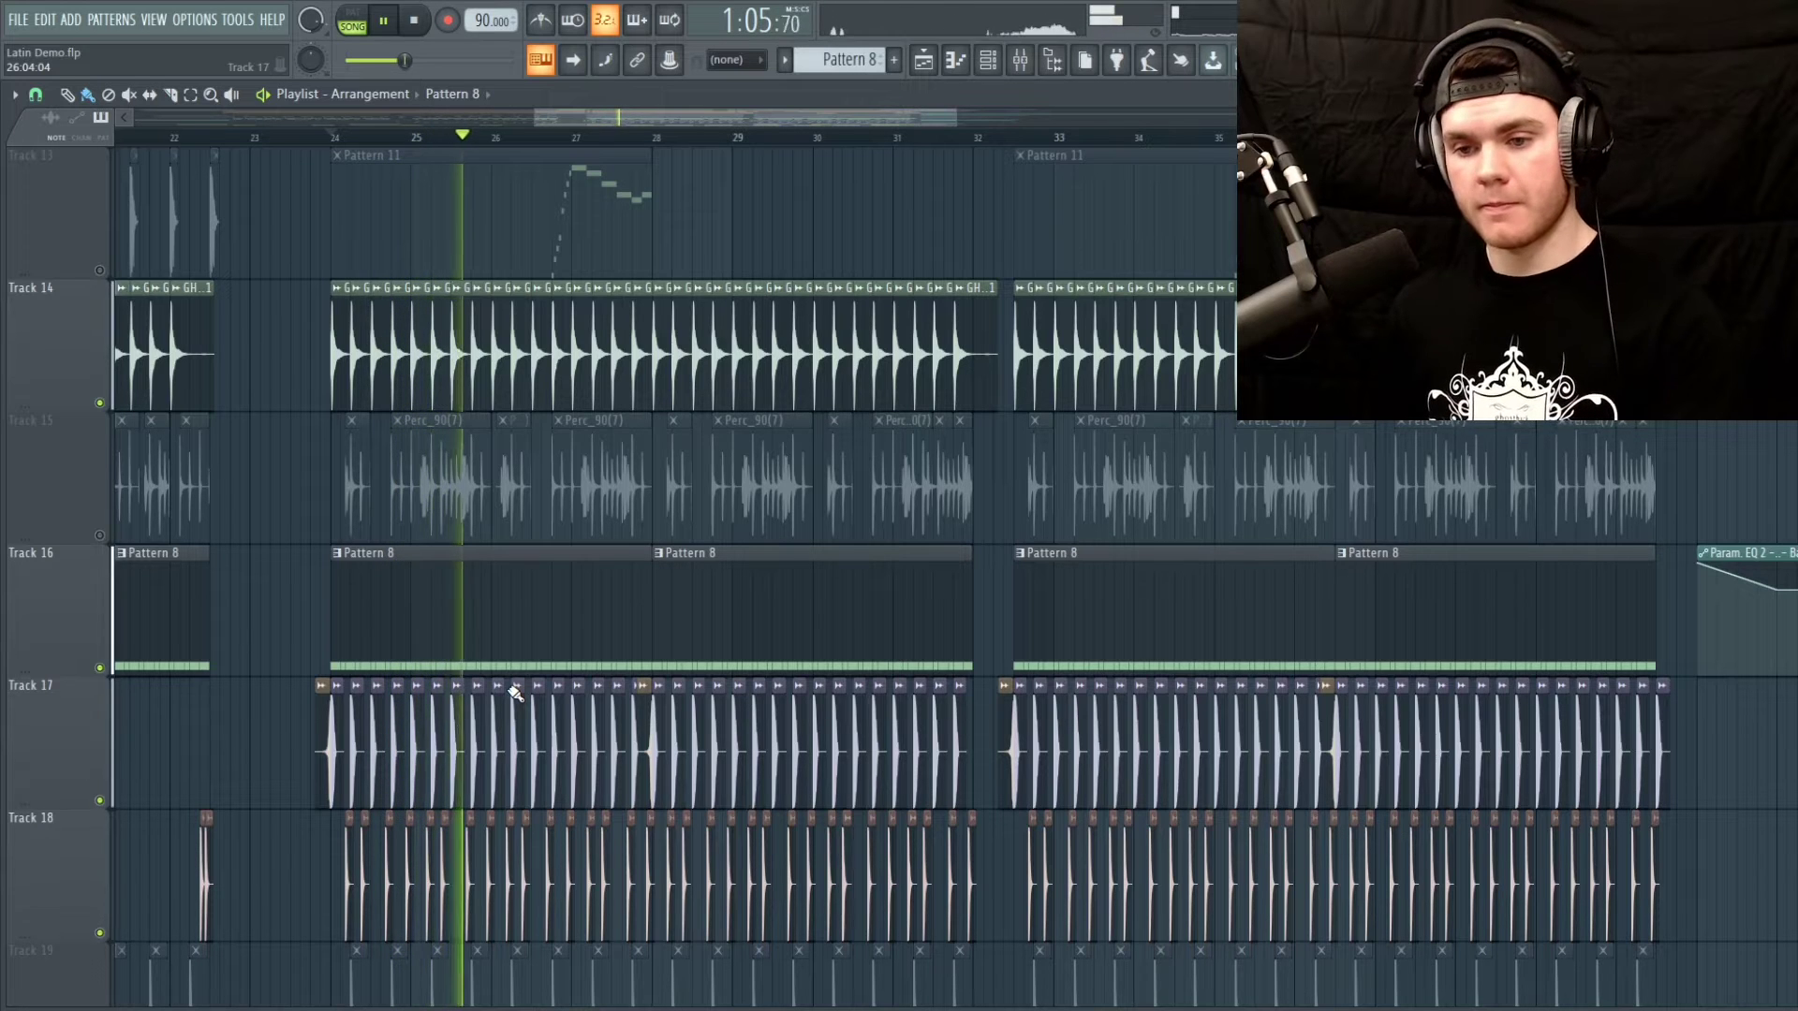
pyautogui.press('space')
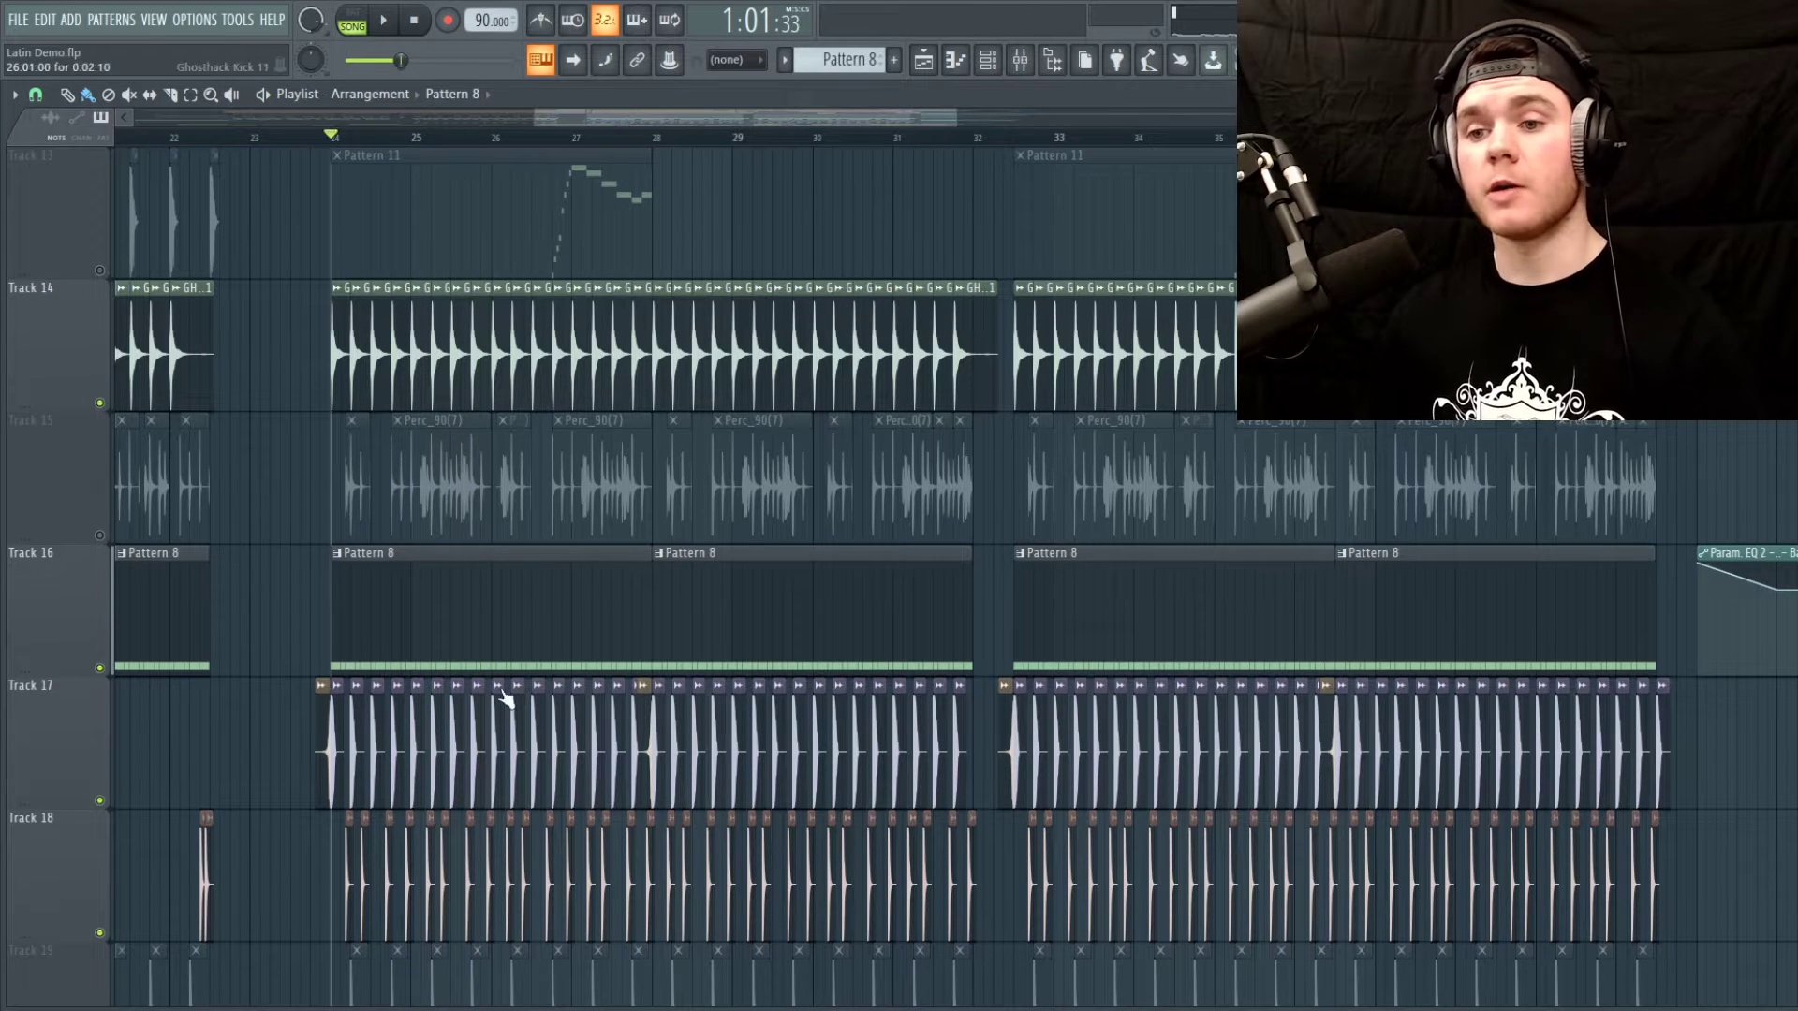
# Unmute tracks 19 and 20 and preview one clap clip from each of them
pyautogui.scroll(-3, 262, 625)
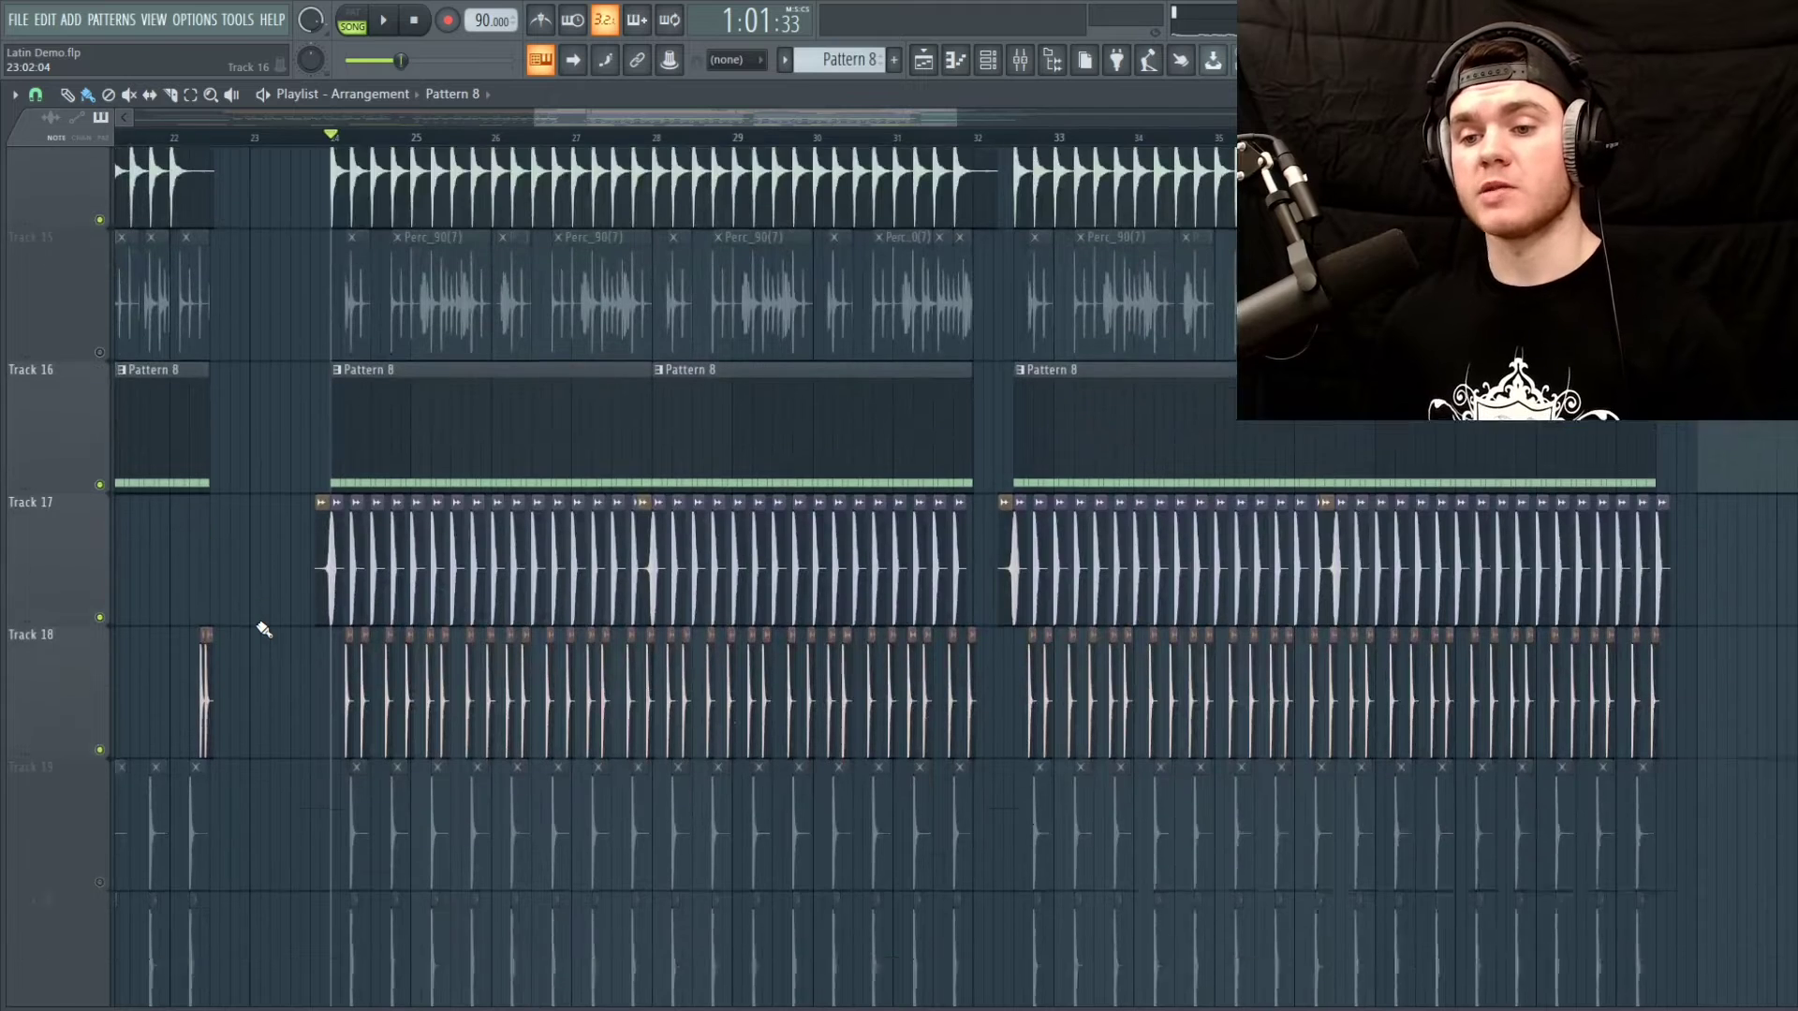
pyautogui.scroll(-3, 264, 629)
pyautogui.click(99, 801)
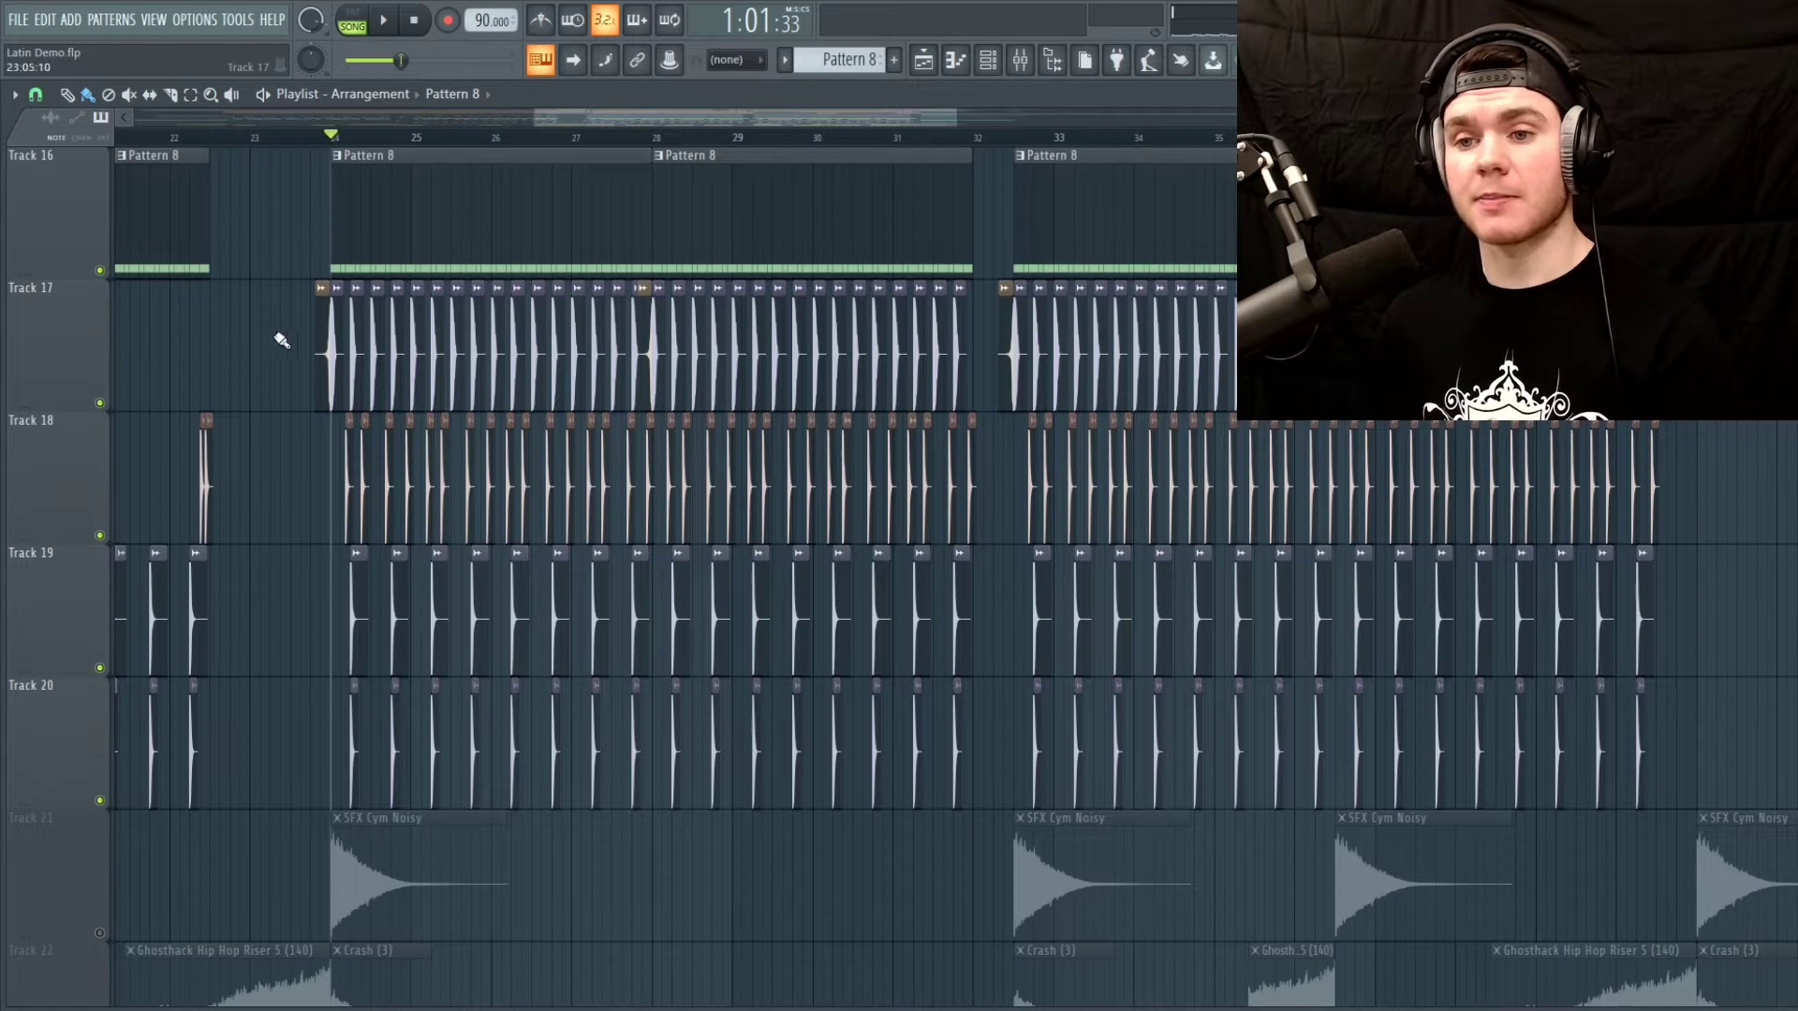
pyautogui.rightClick(359, 559)
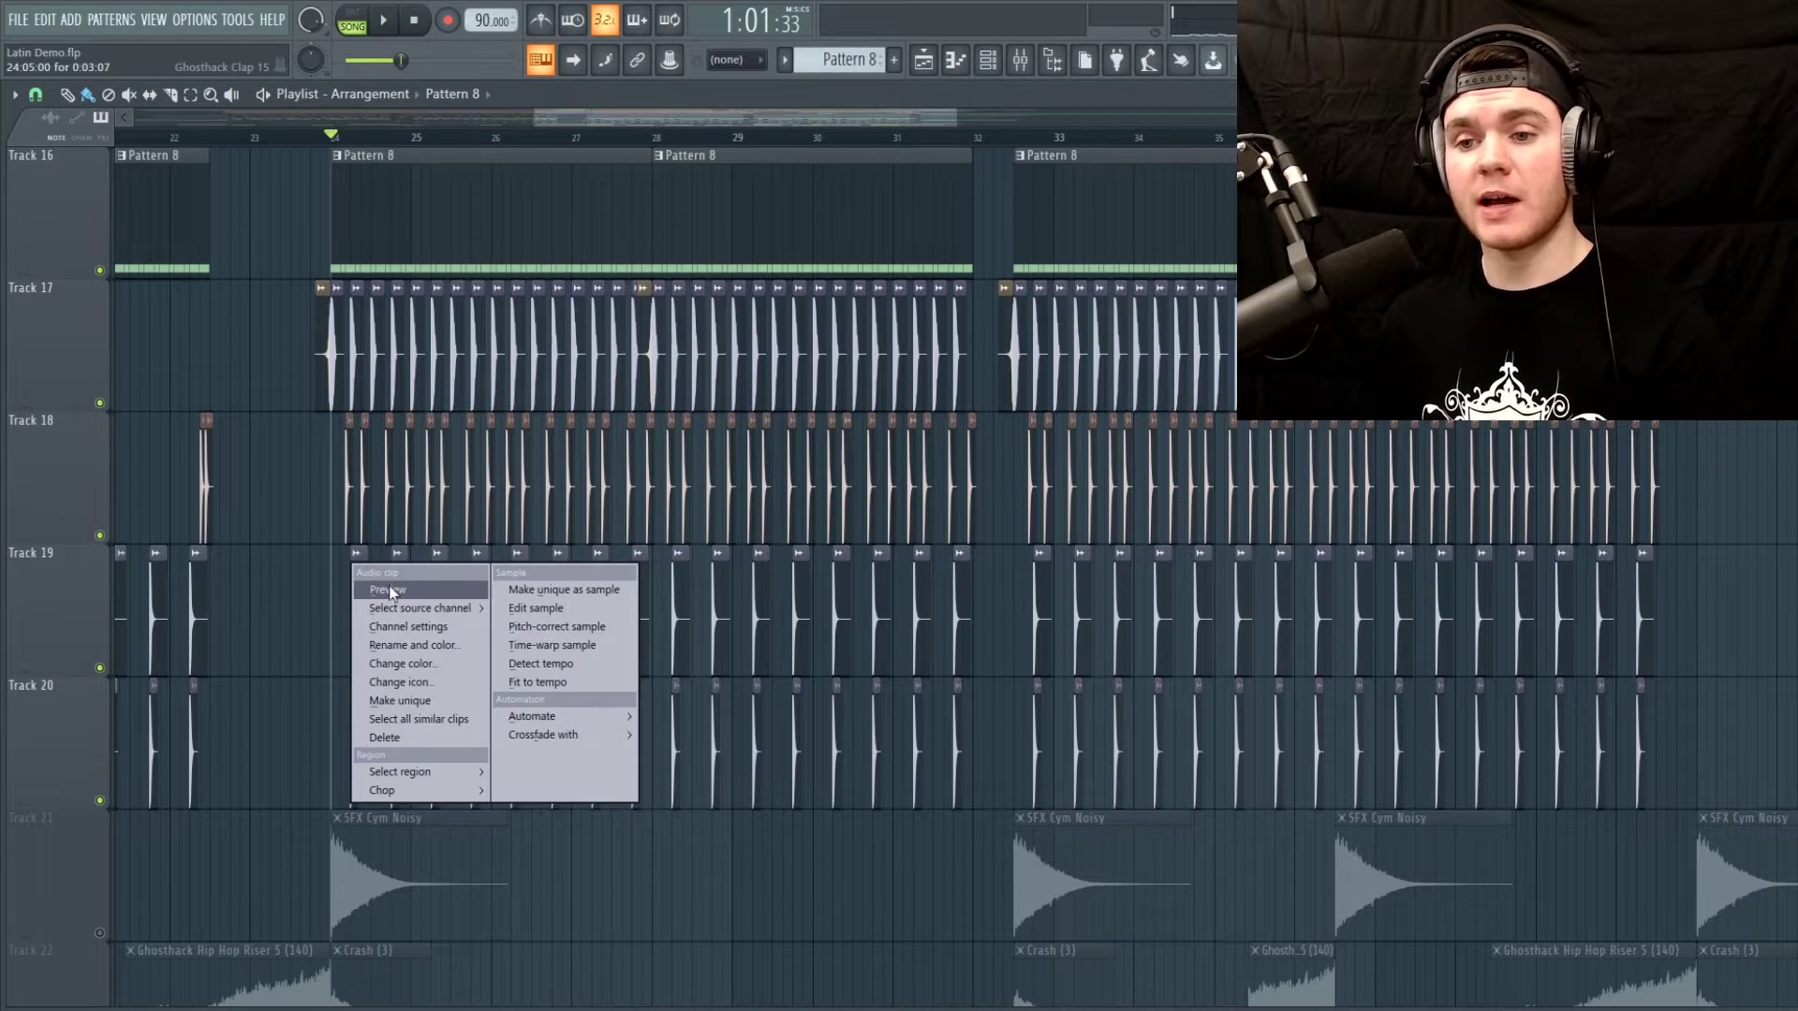
pyautogui.click(390, 584)
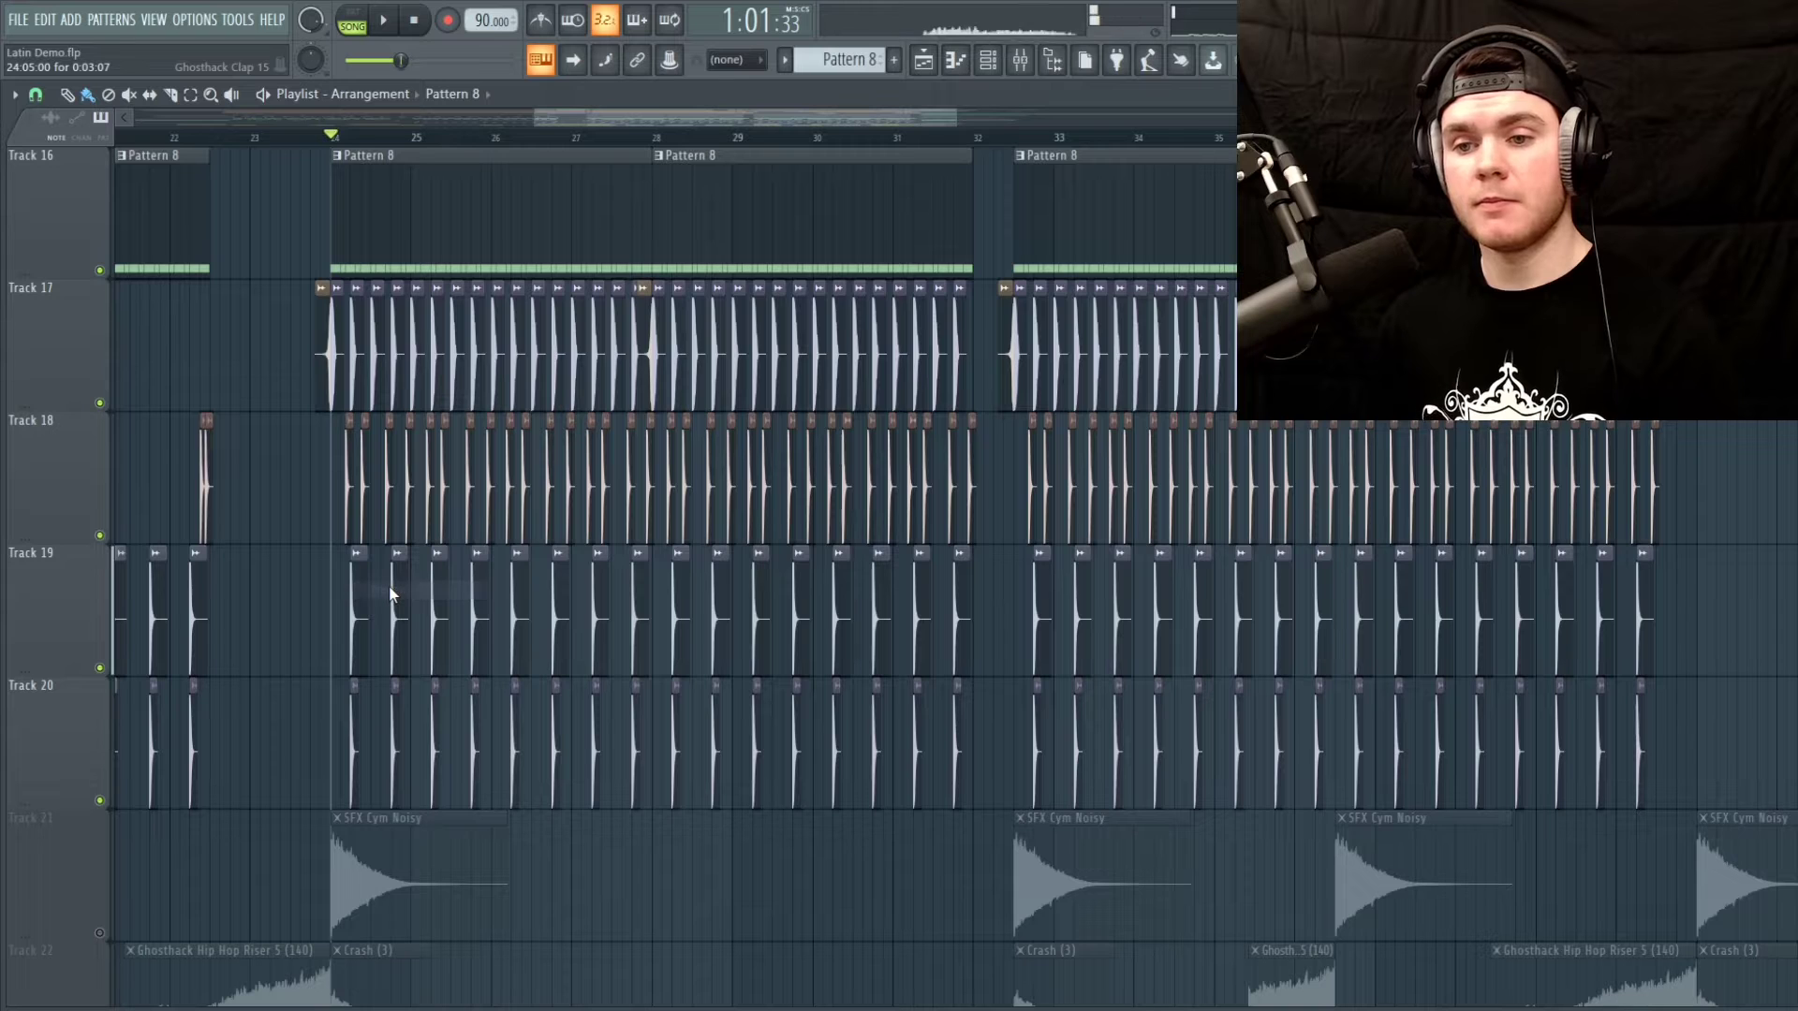
pyautogui.rightClick(357, 696)
pyautogui.click(386, 713)
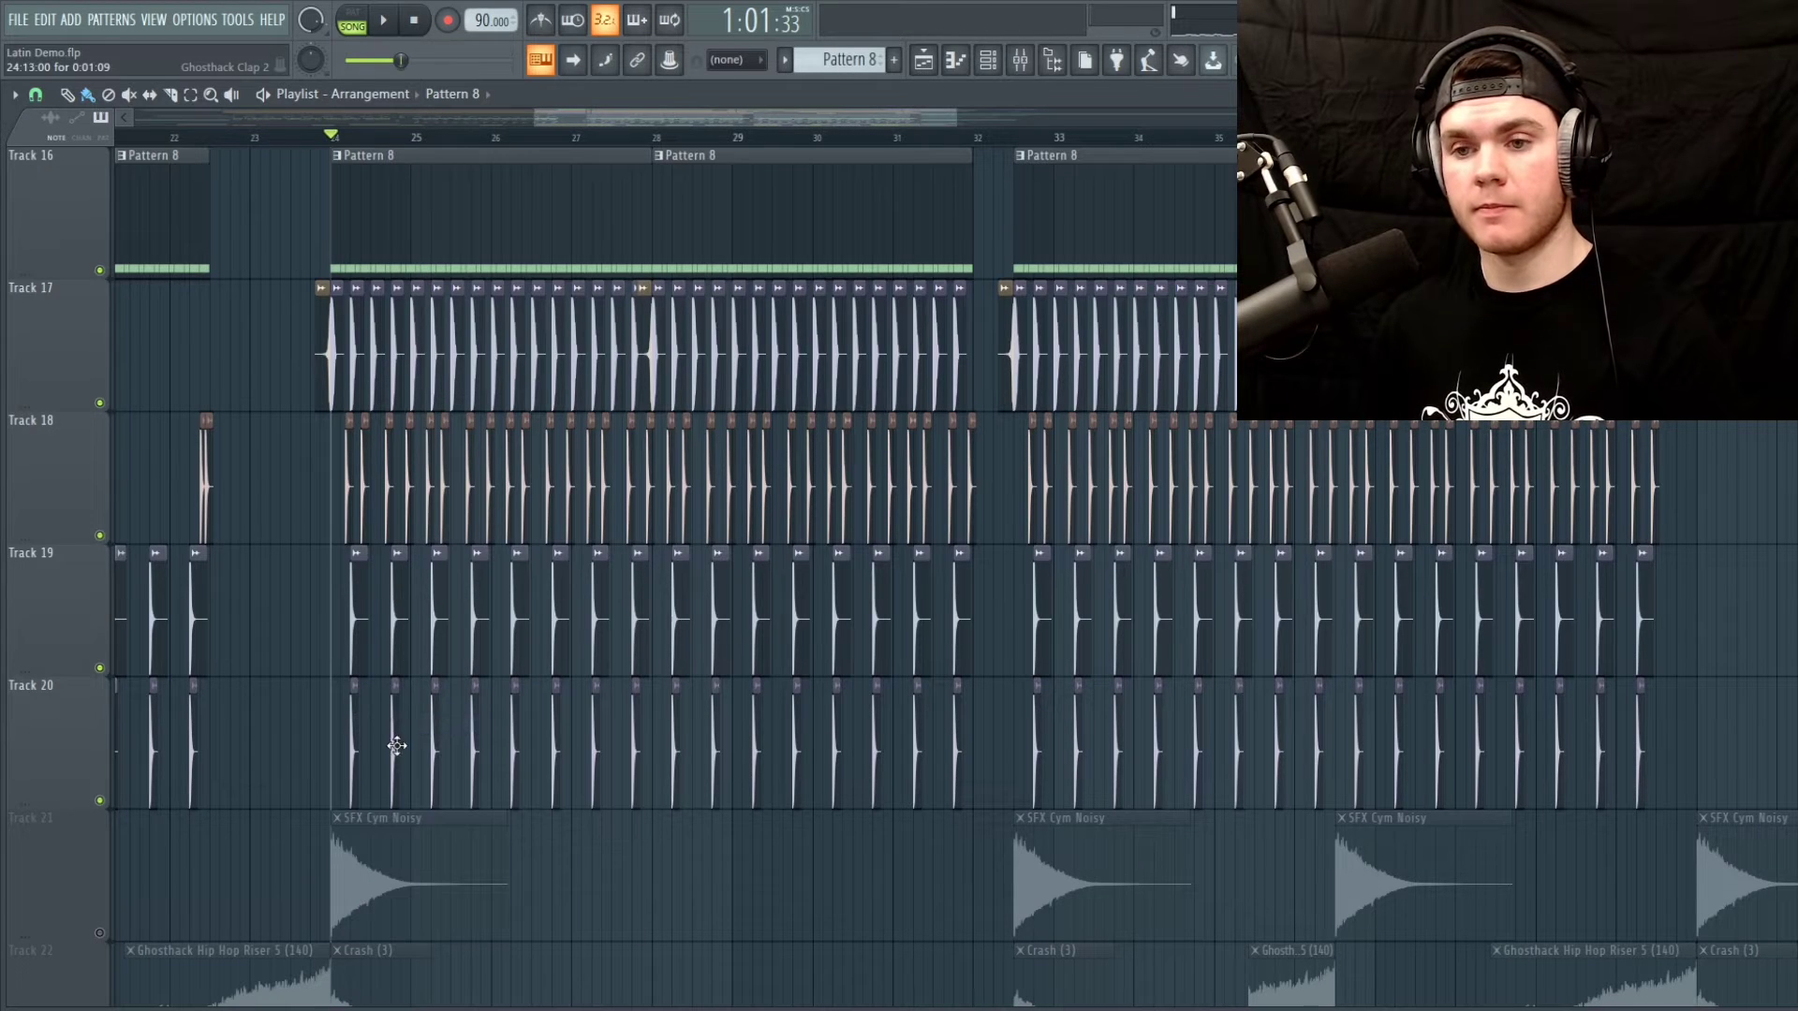
# Play both clap layers together with the kick, snare and other unmuted drum tracks, and stop playback
pyautogui.press('space')
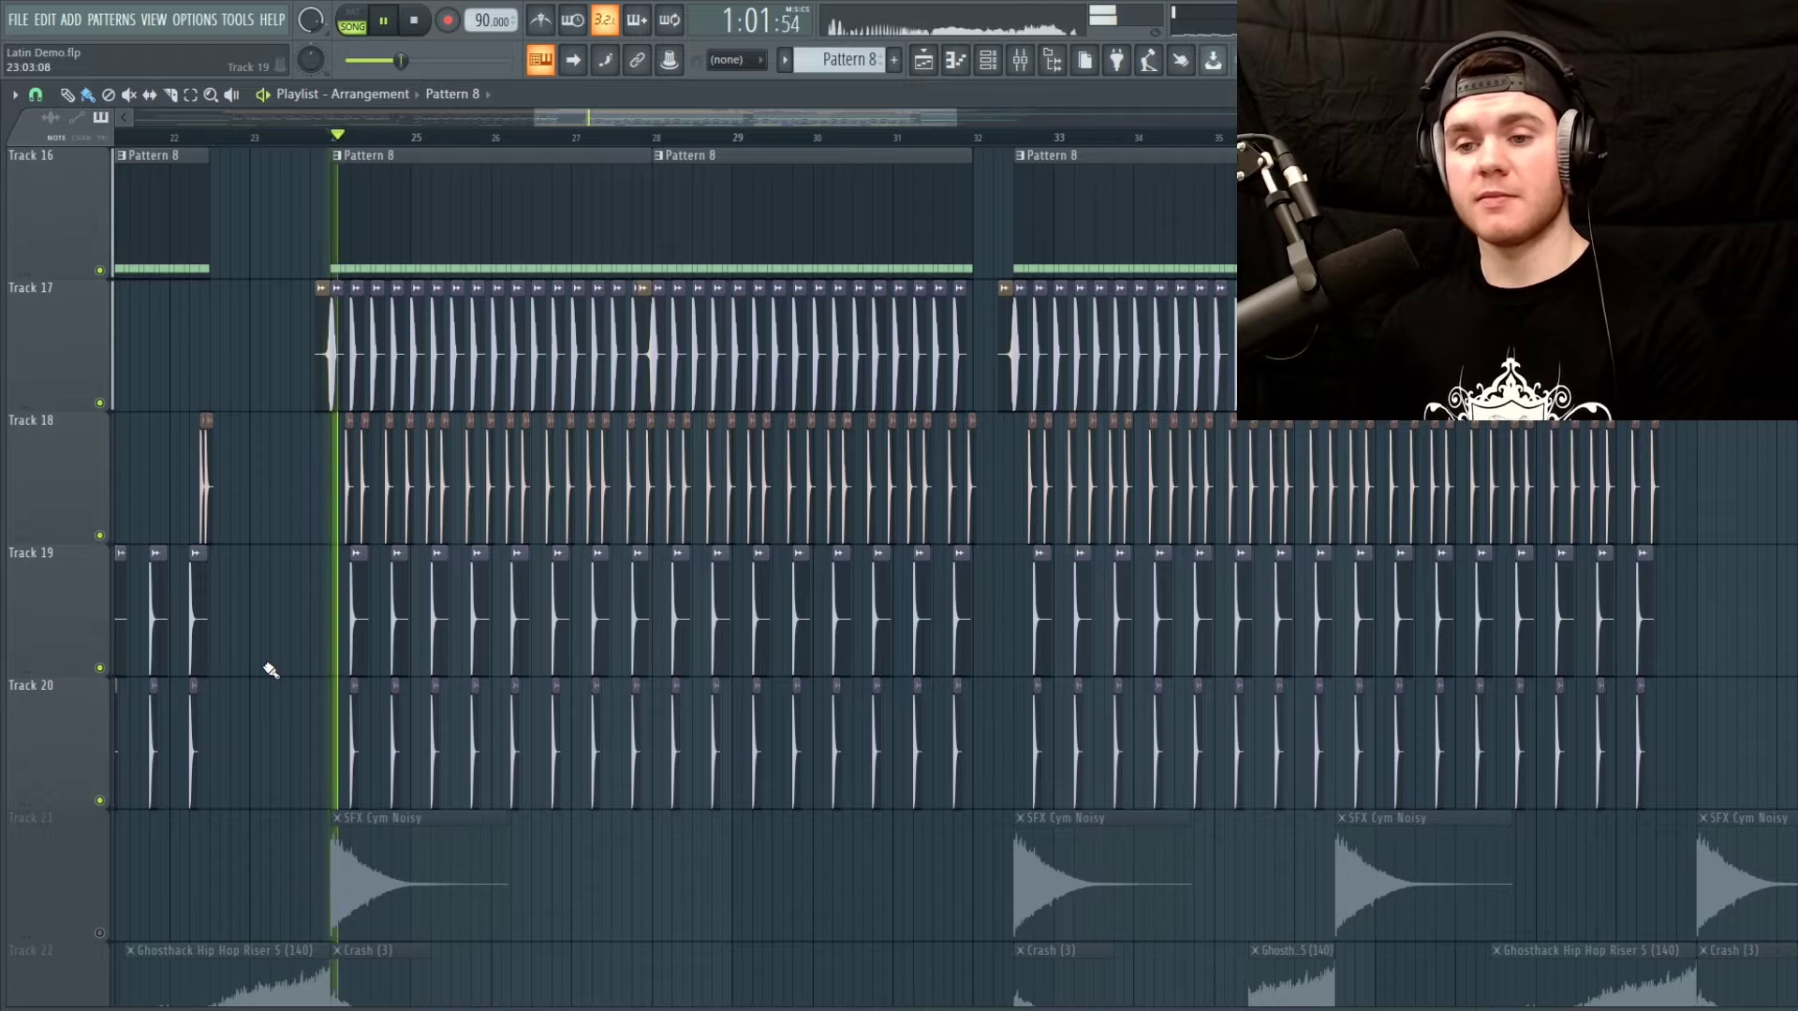
pyautogui.scroll(1, 262, 670)
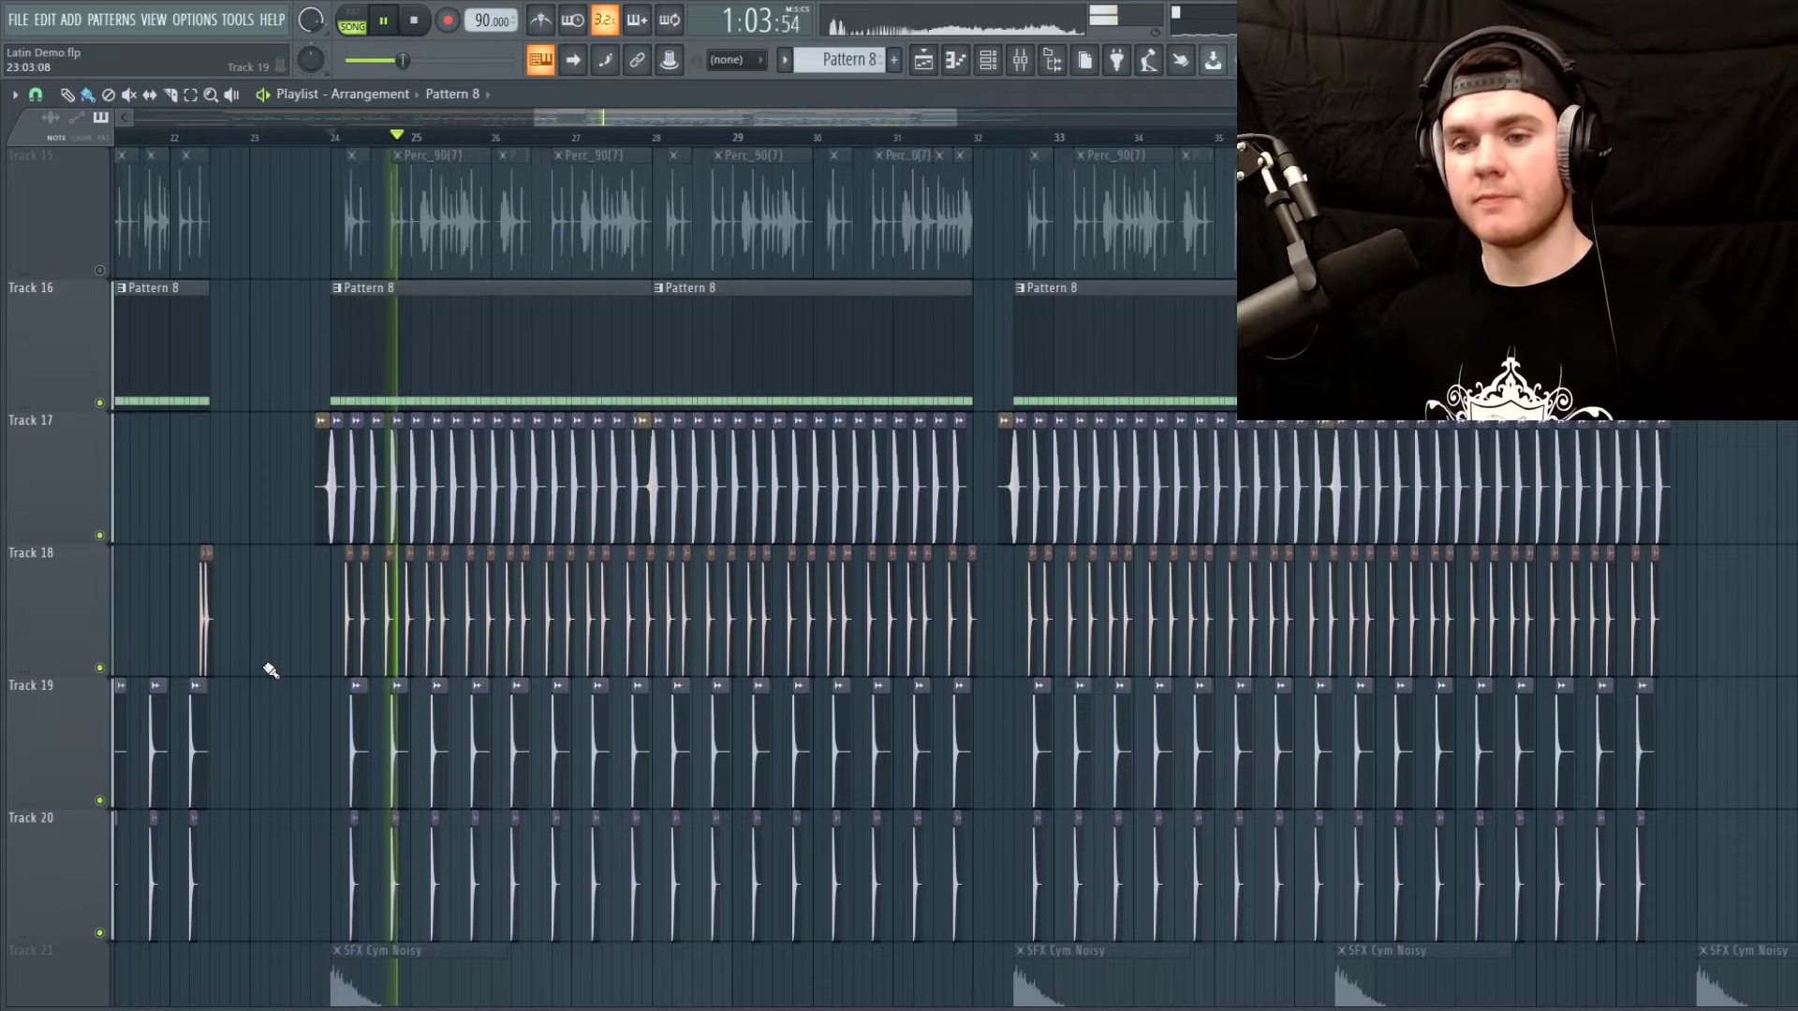
pyautogui.press('space')
# Unmute track 15, audition the Perc_90(7) loop on its own, and play it with the other drum layers
pyautogui.scroll(1, 271, 670)
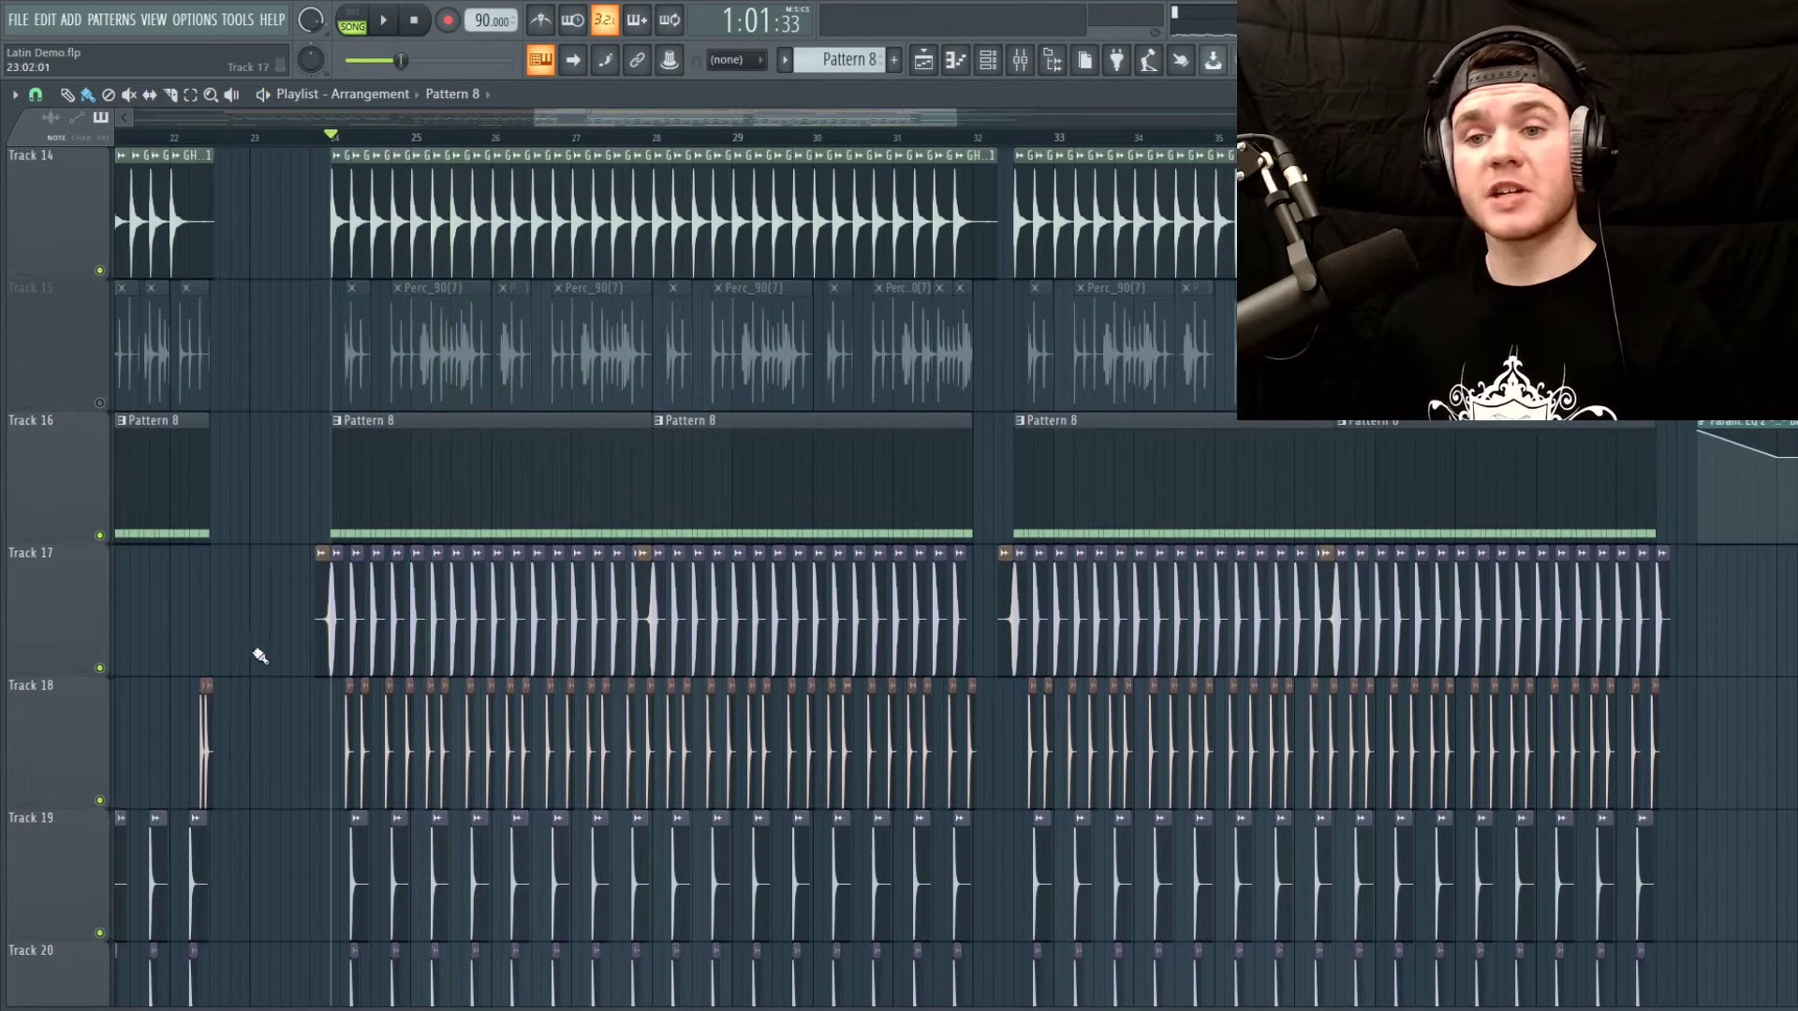
pyautogui.click(103, 402)
pyautogui.doubleClick(429, 336)
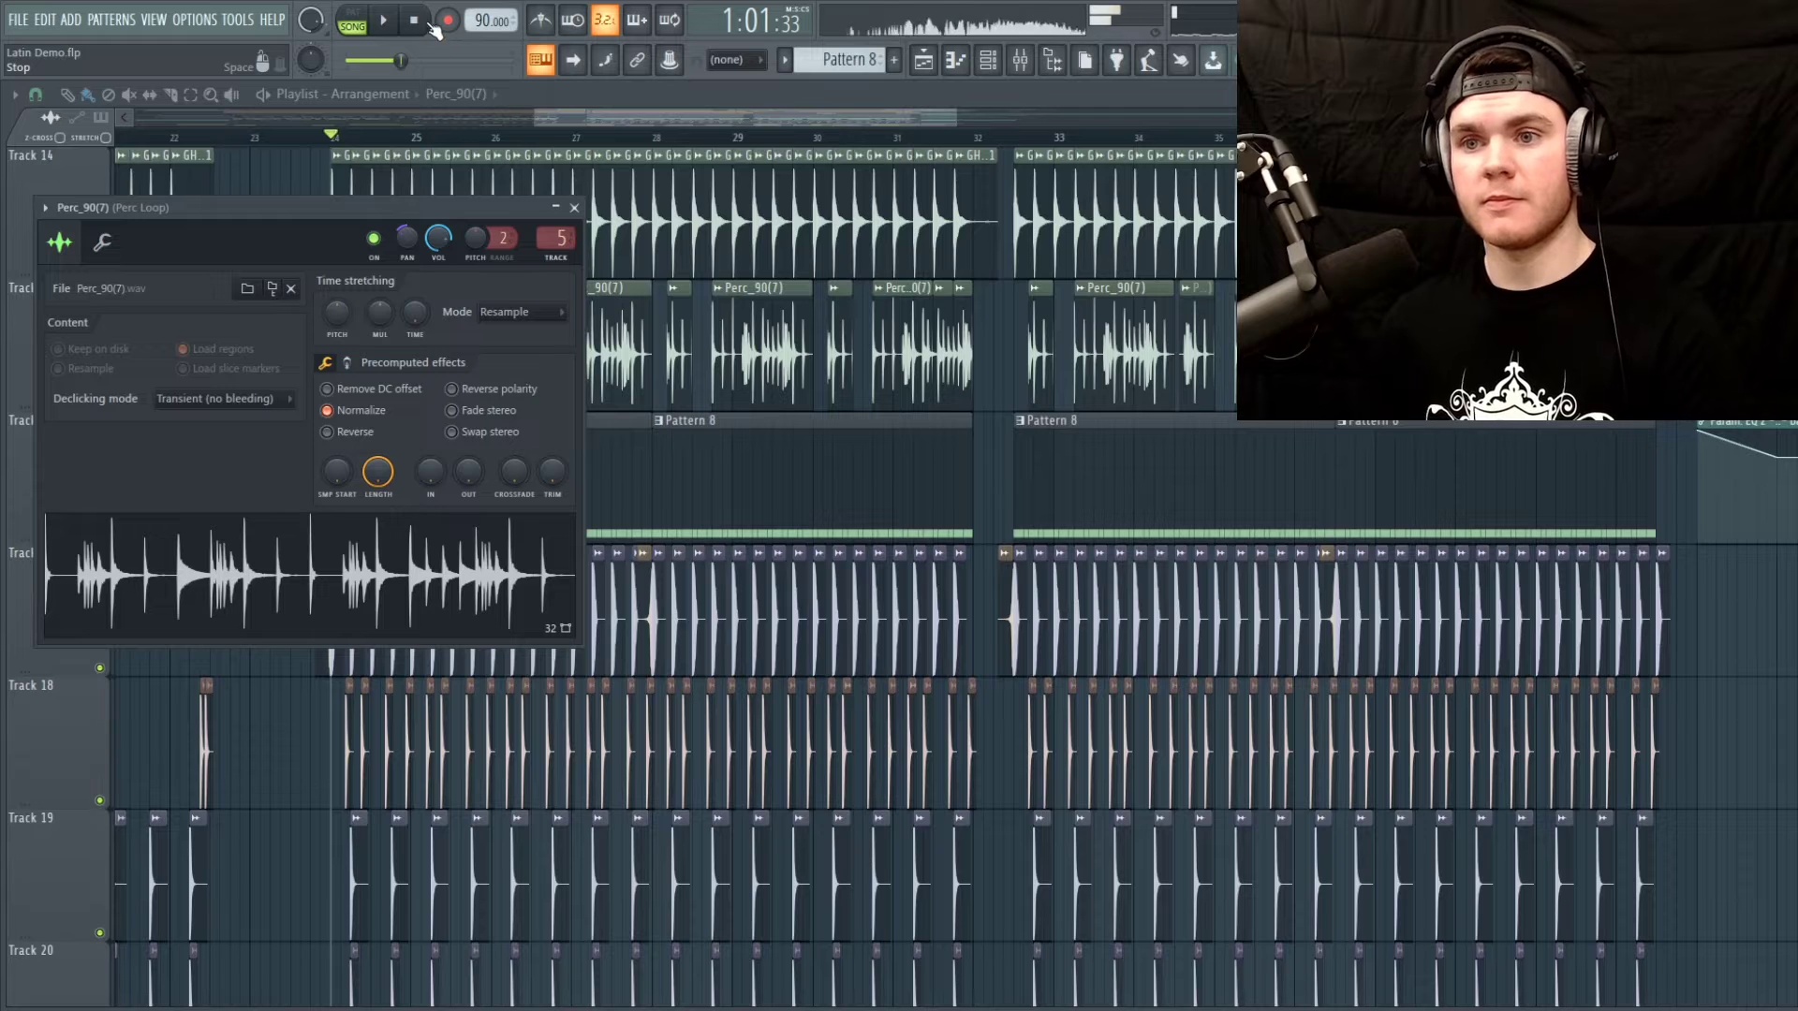
pyautogui.click(575, 208)
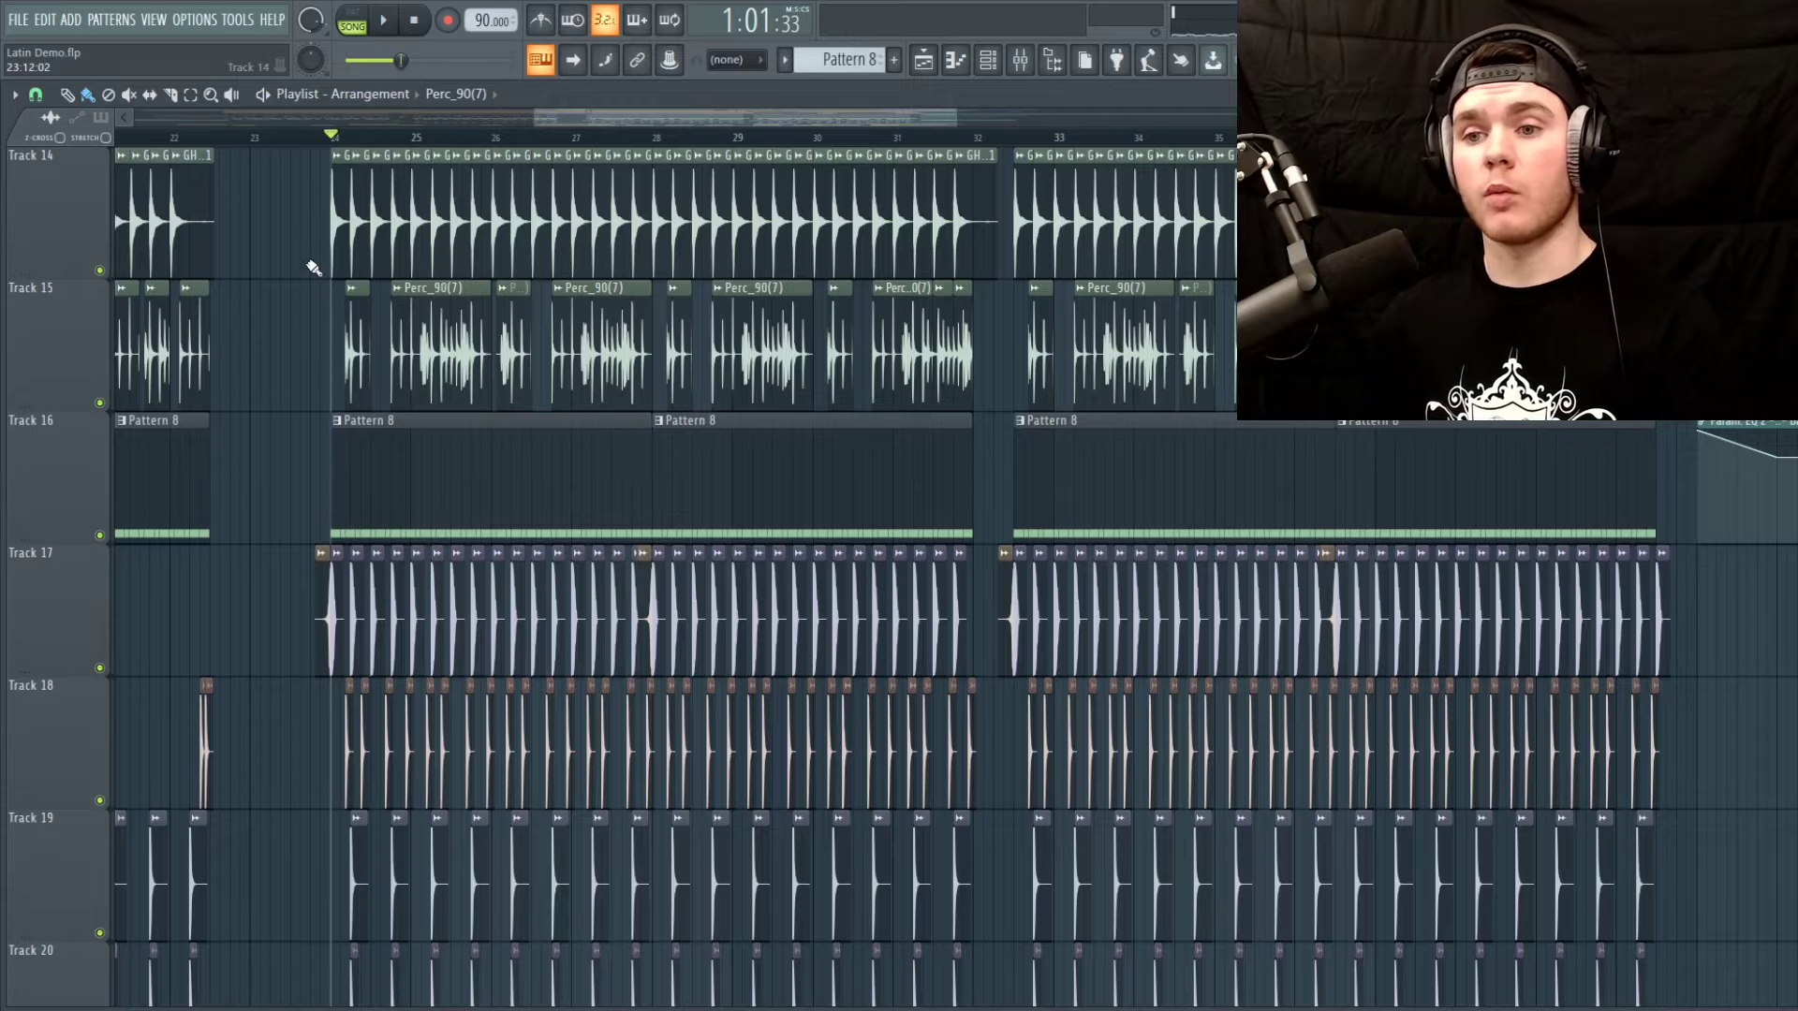
pyautogui.click(385, 24)
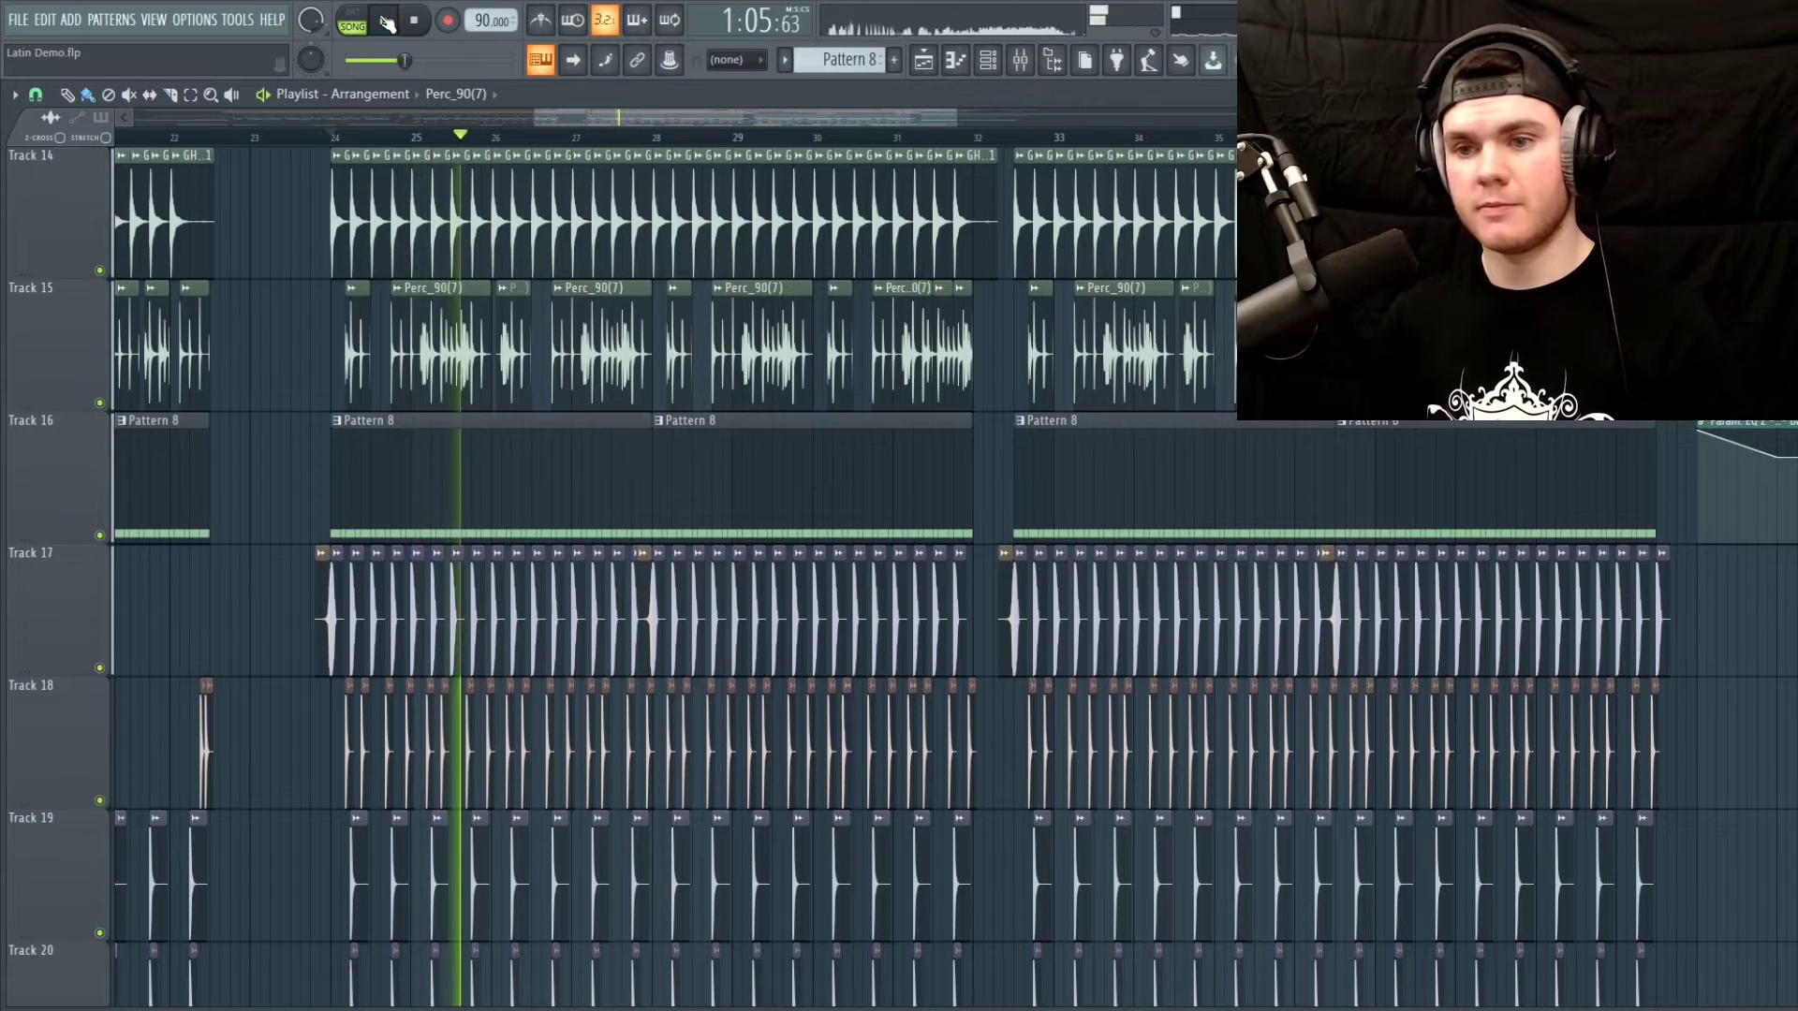
pyautogui.press('space')
# Solo the track 21 SFX Cym Noisy clips and the track 22 riser and crash clips in turn, playing each from bar 24
pyautogui.scroll(-6, 719, 479)
pyautogui.scroll(1, 719, 479)
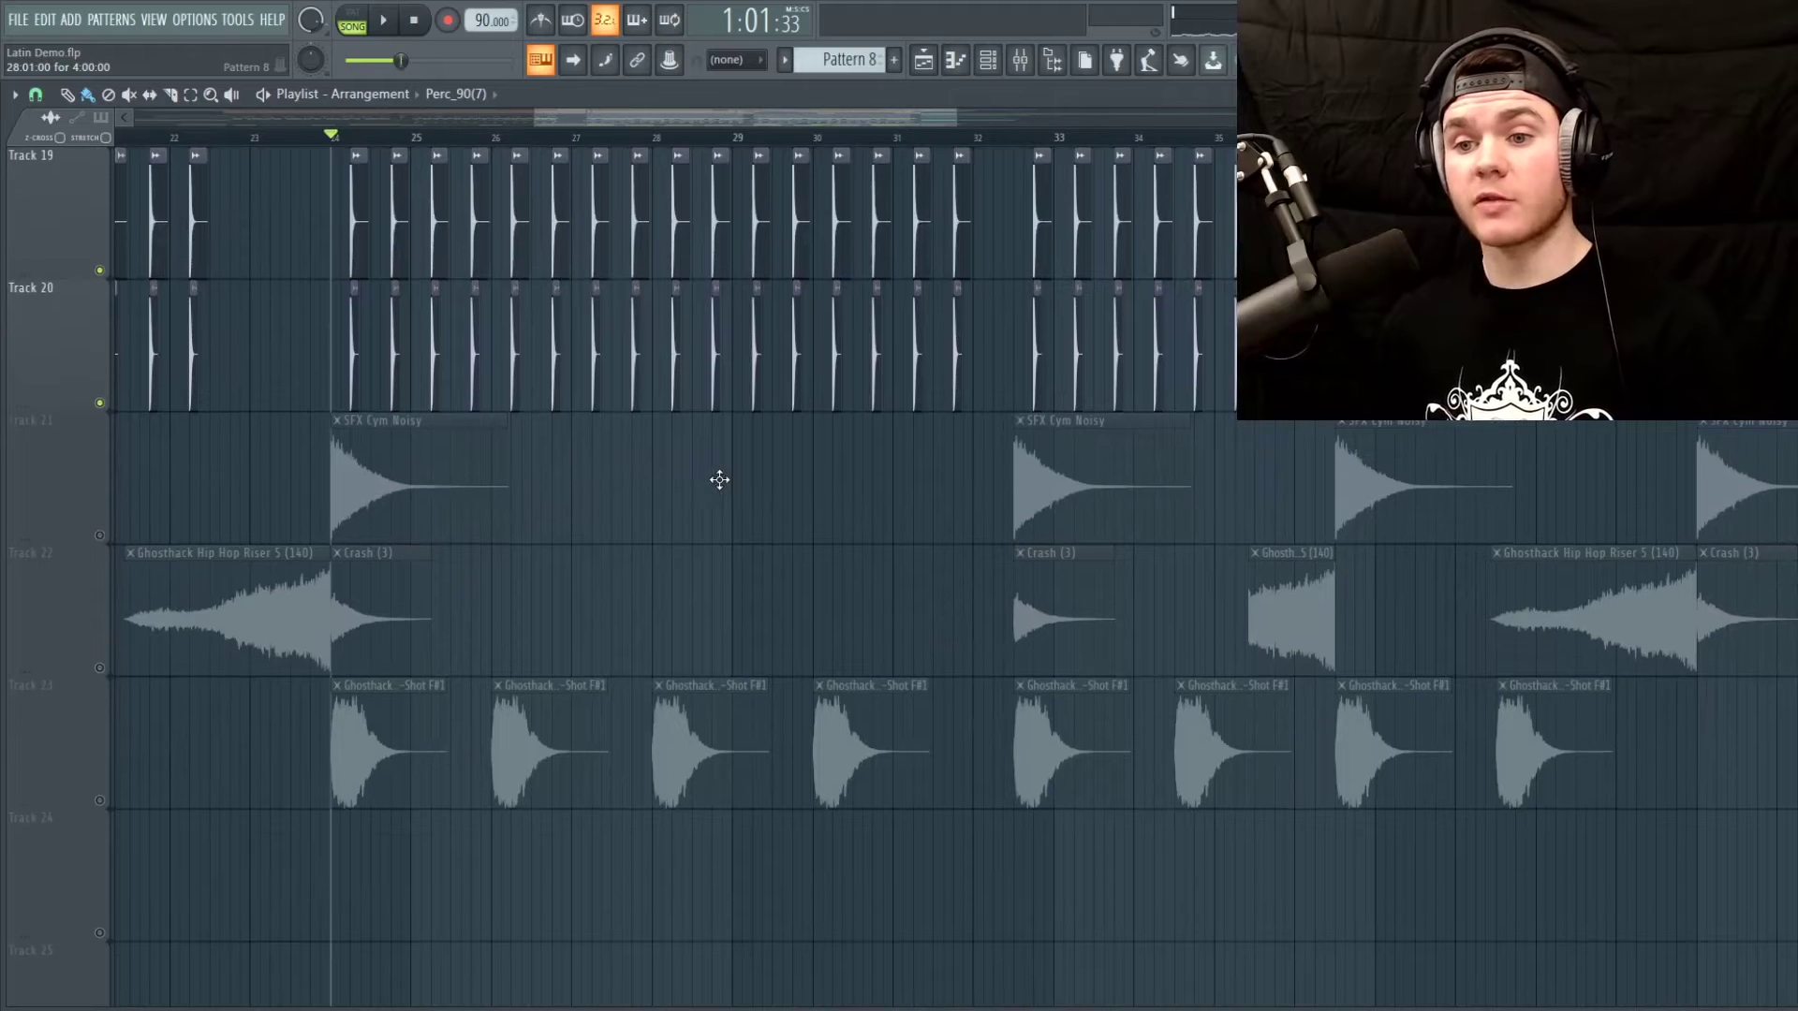
pyautogui.rightClick(102, 537)
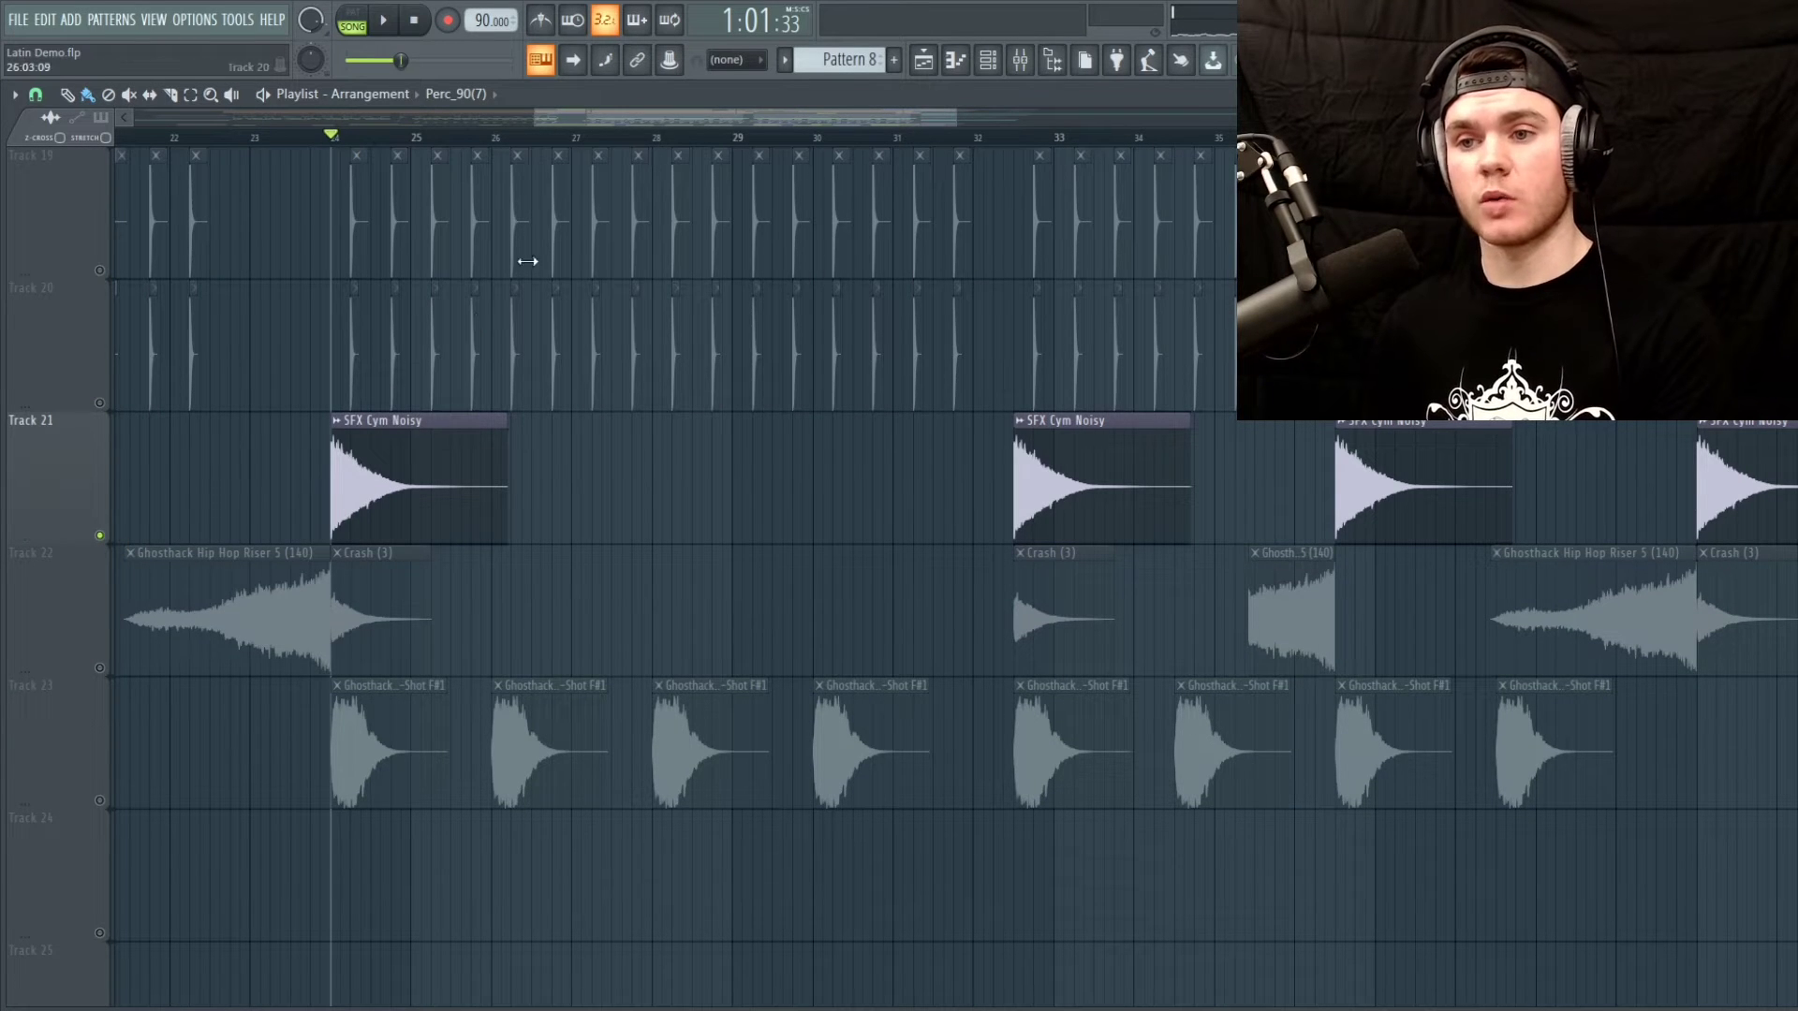
pyautogui.press('space')
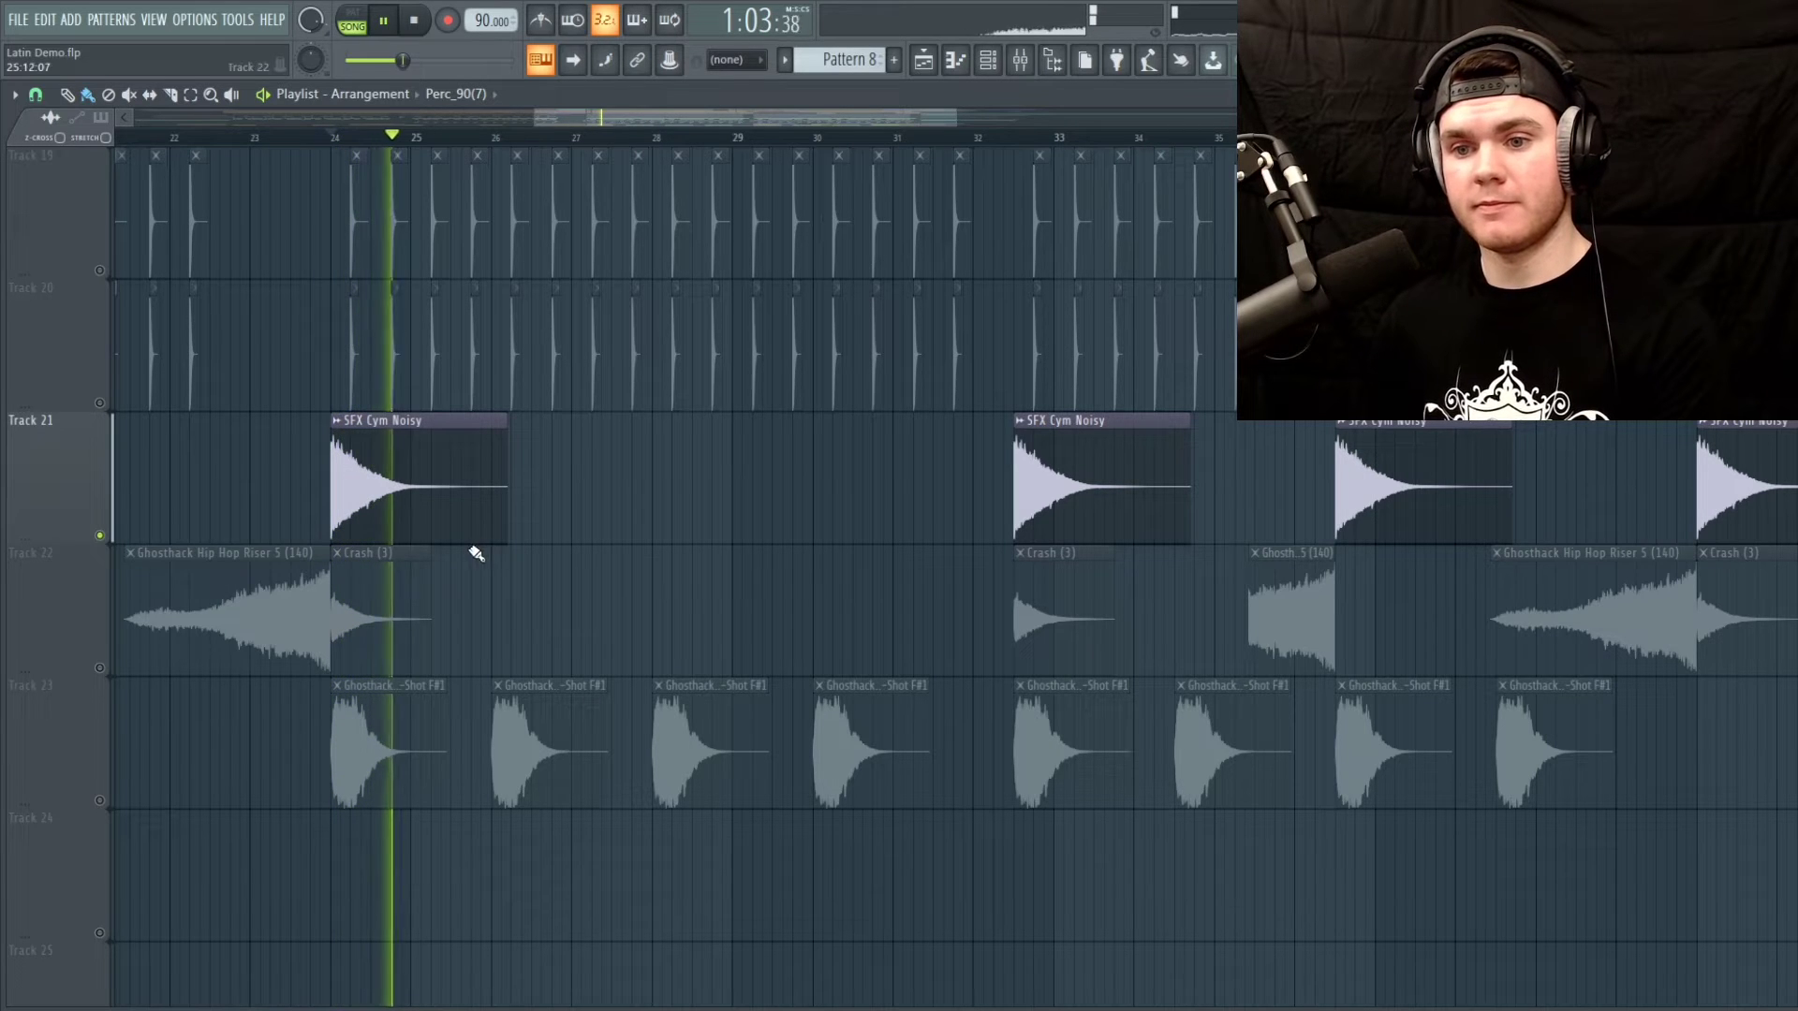
pyautogui.press('space')
pyautogui.rightClick(102, 668)
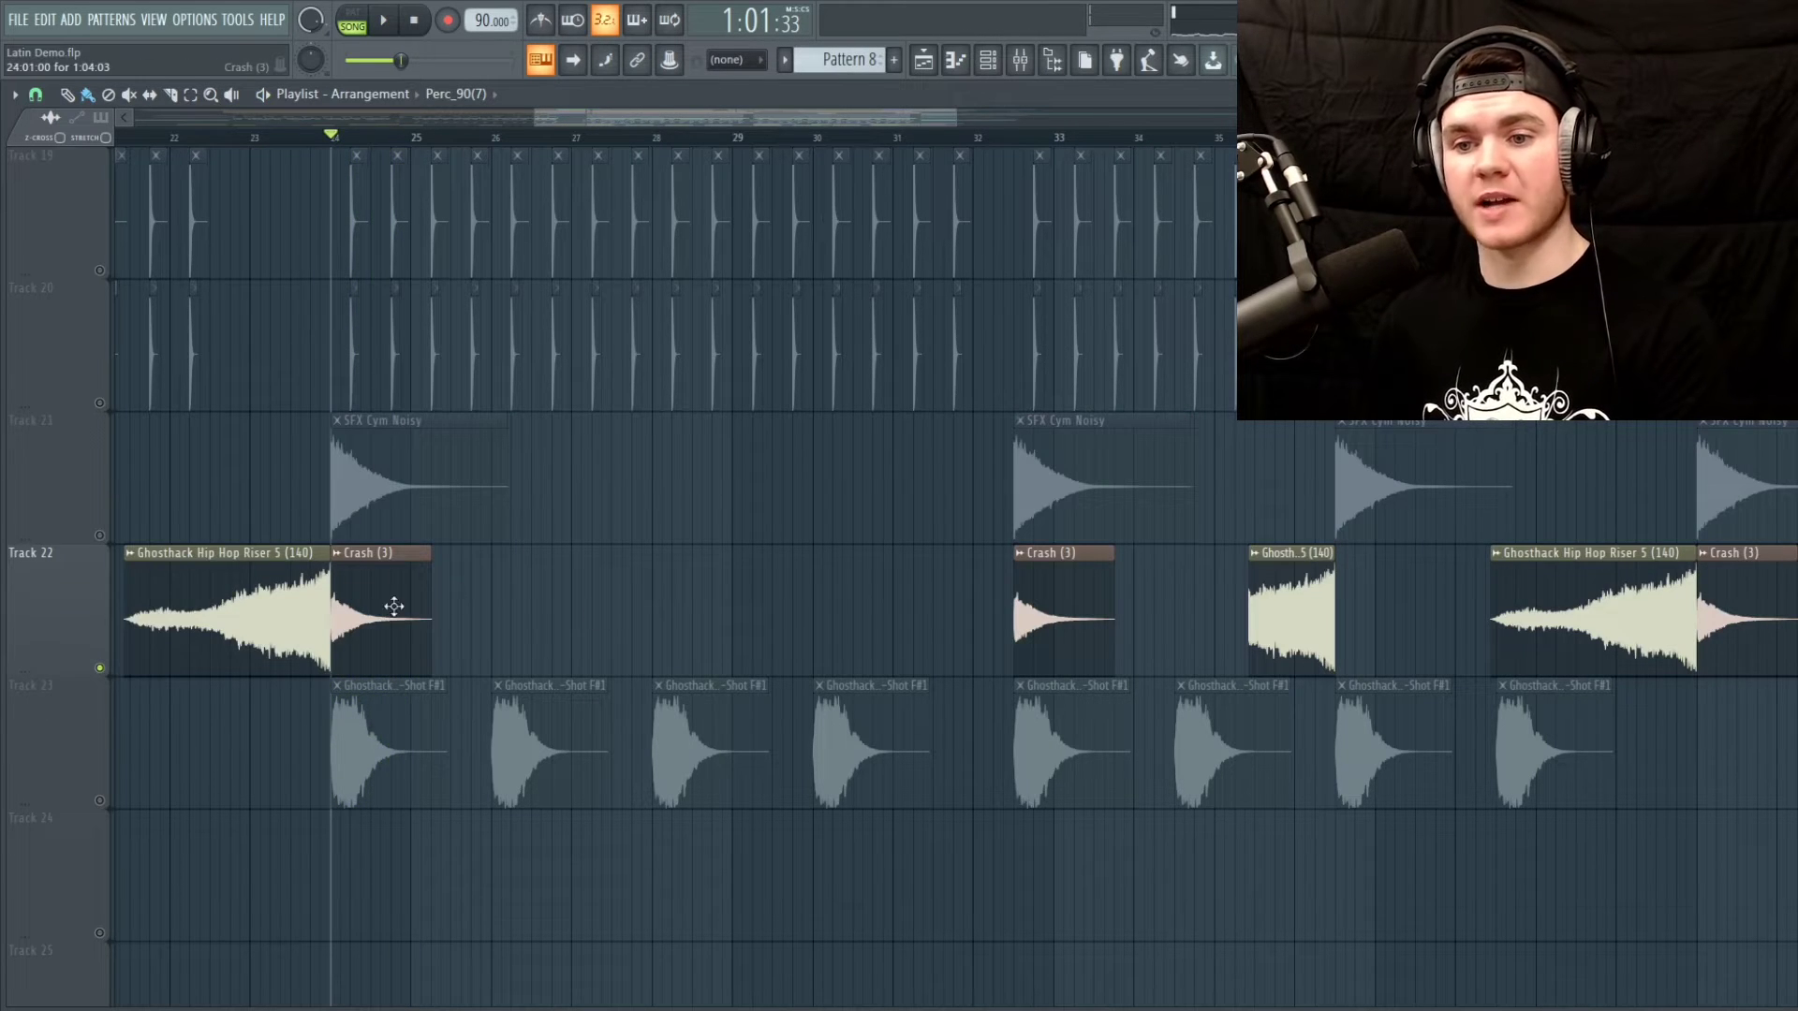
pyautogui.press('space')
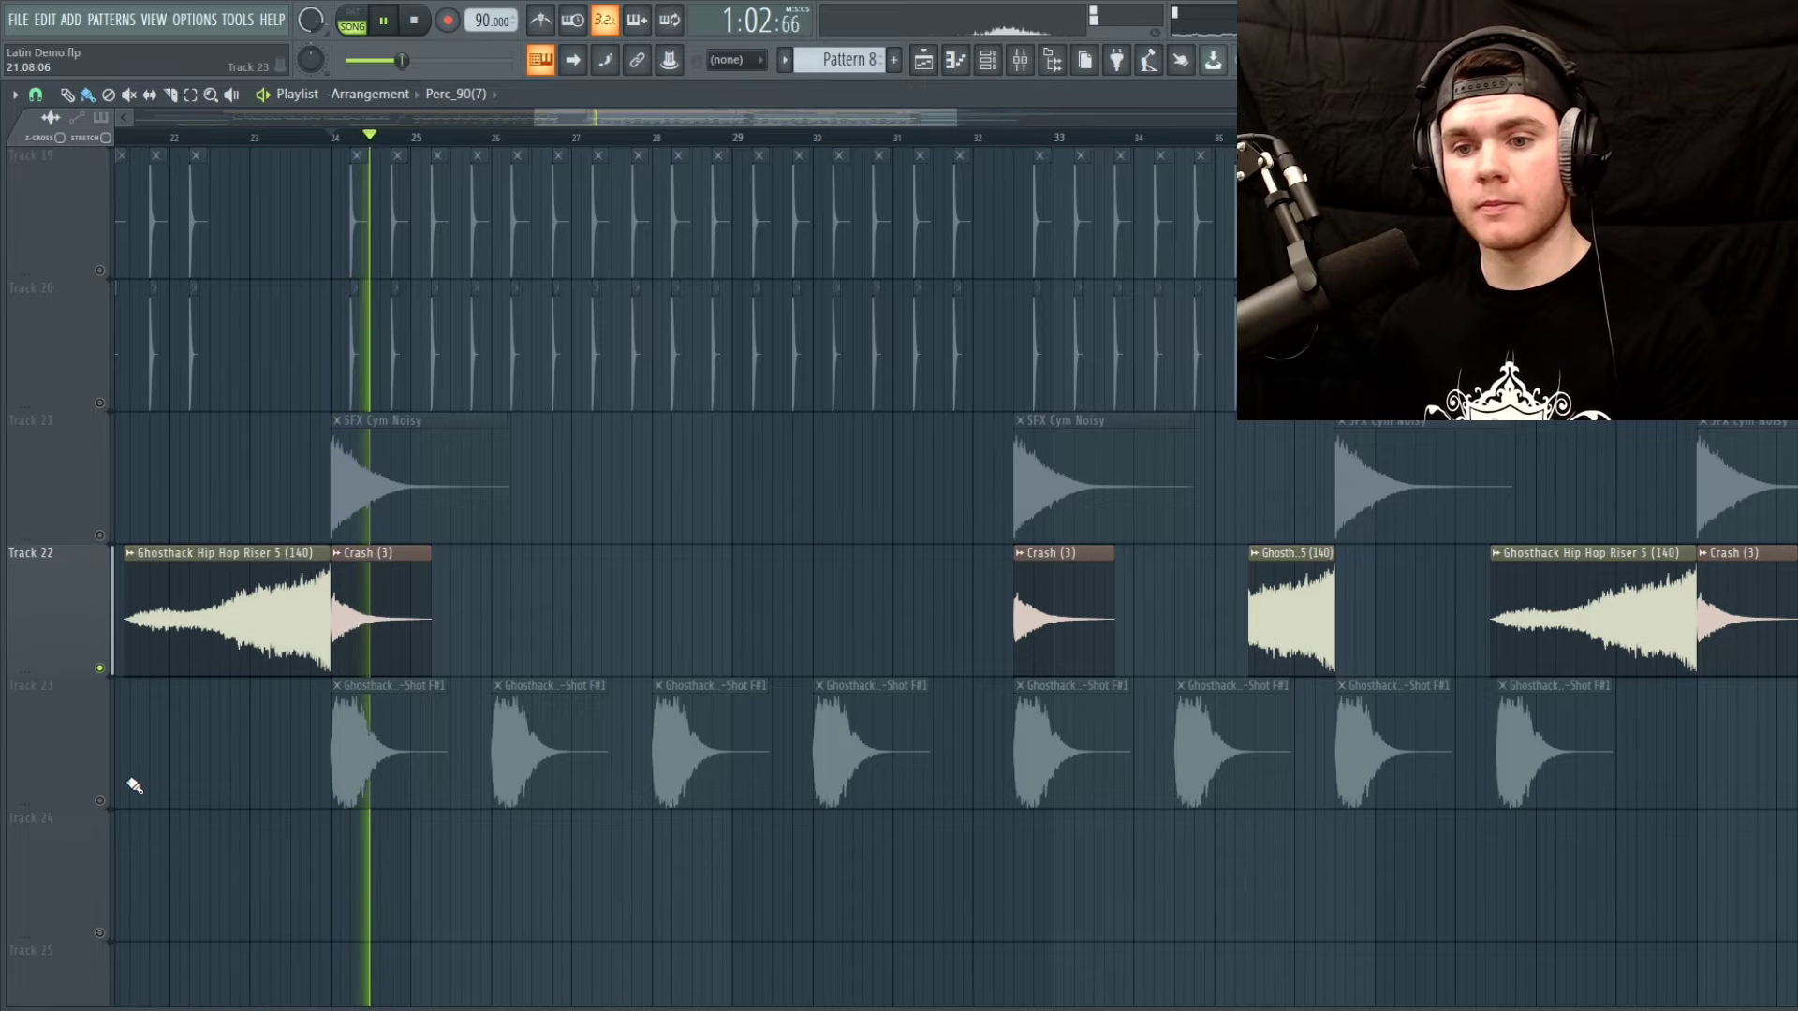
# Solo track 23, inspect the Ghosthack Brass One-Shot F#1 sample settings, and play the brass hits alone
pyautogui.rightClick(102, 801)
pyautogui.press('space')
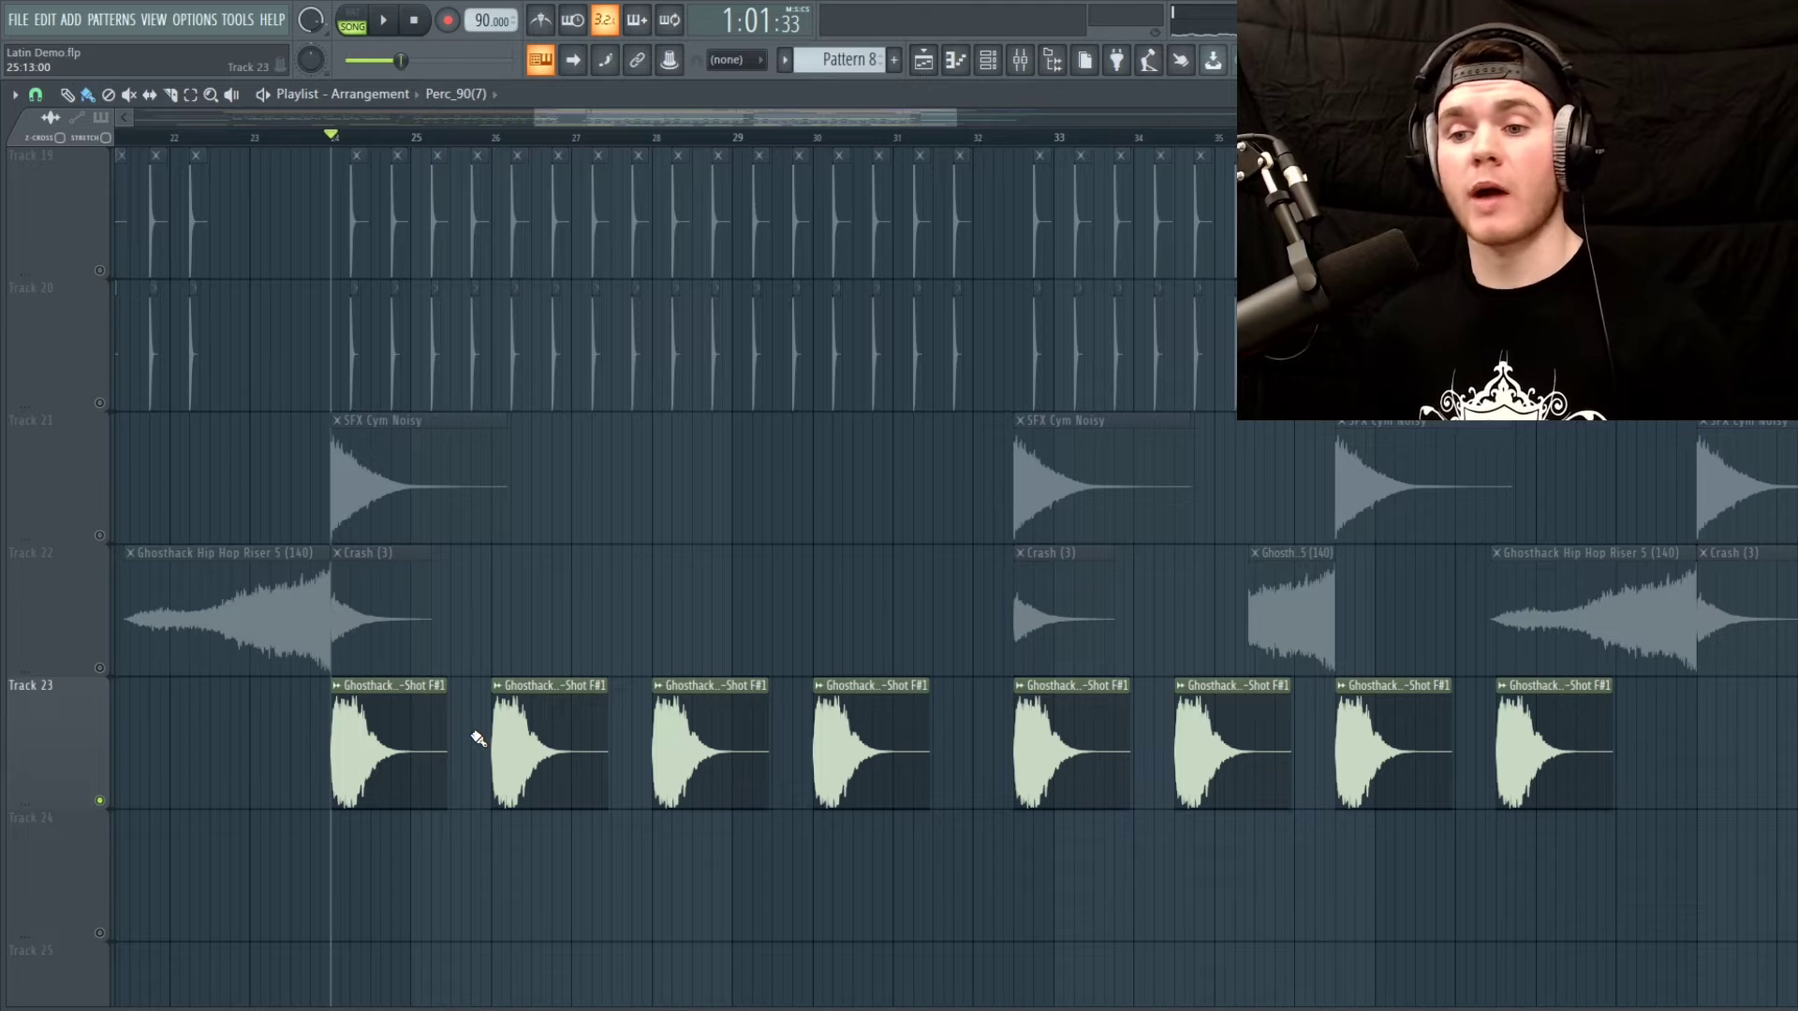
pyautogui.doubleClick(418, 721)
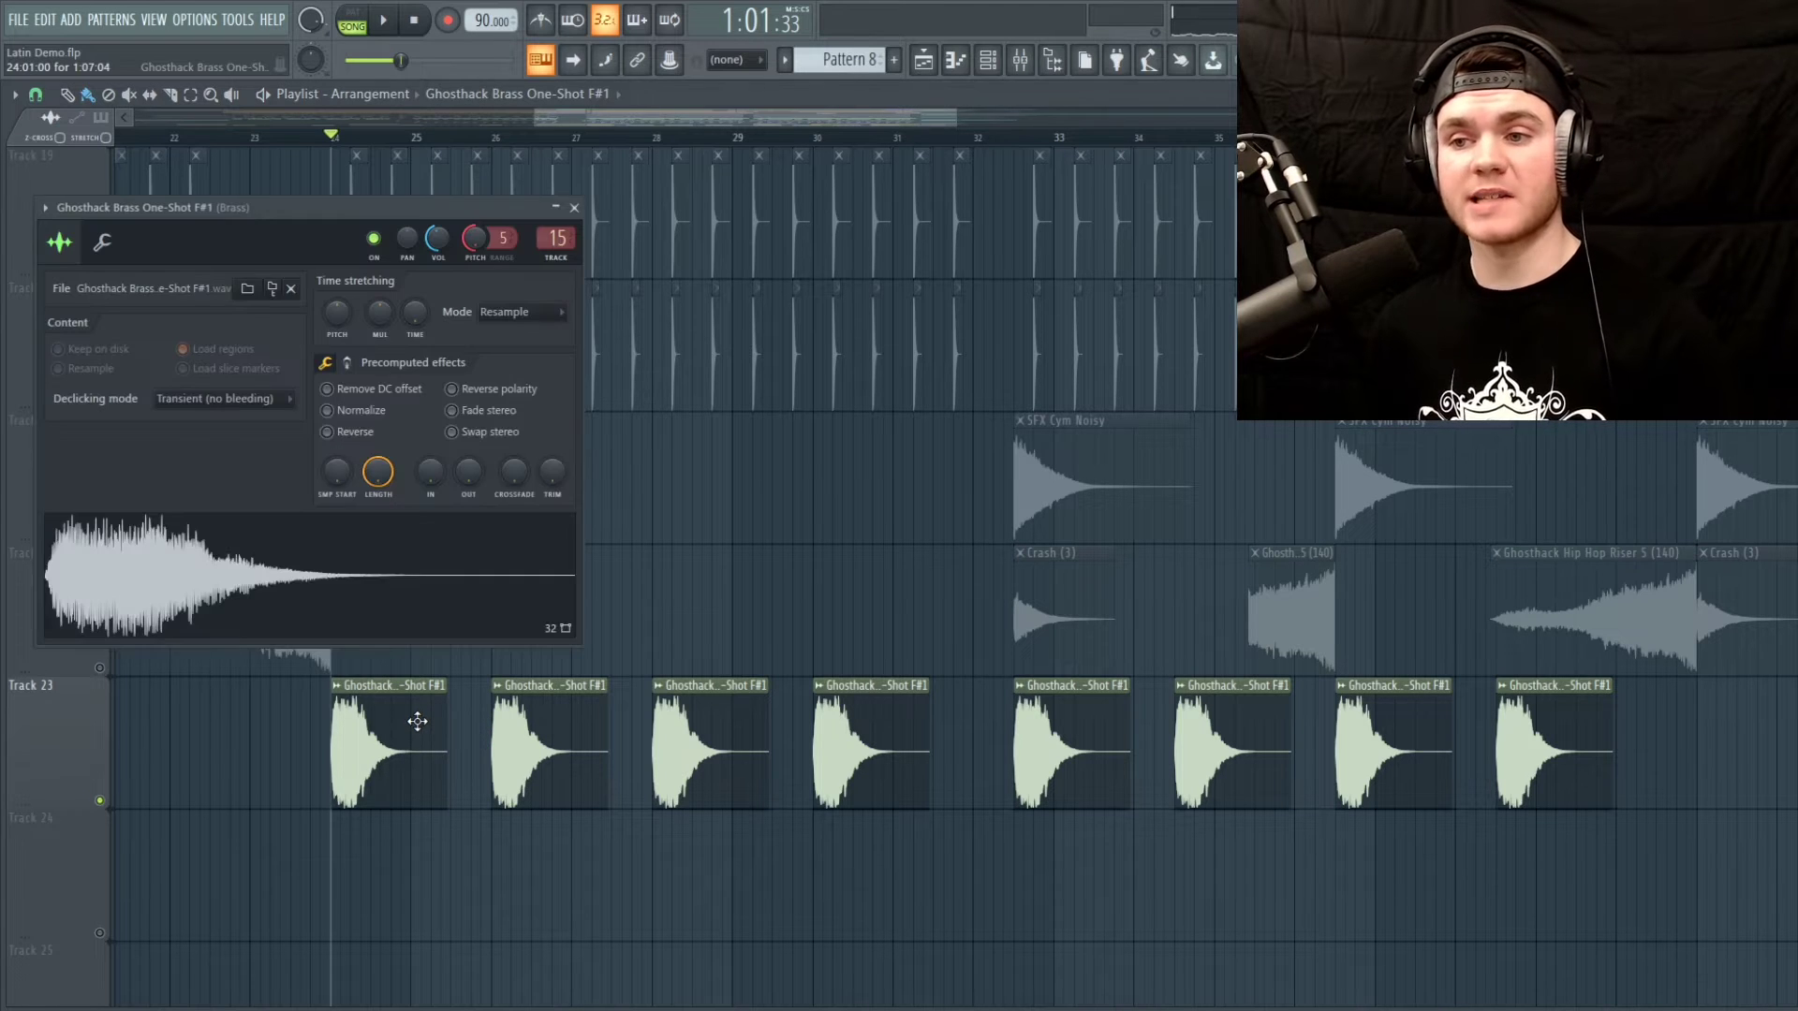
pyautogui.click(574, 208)
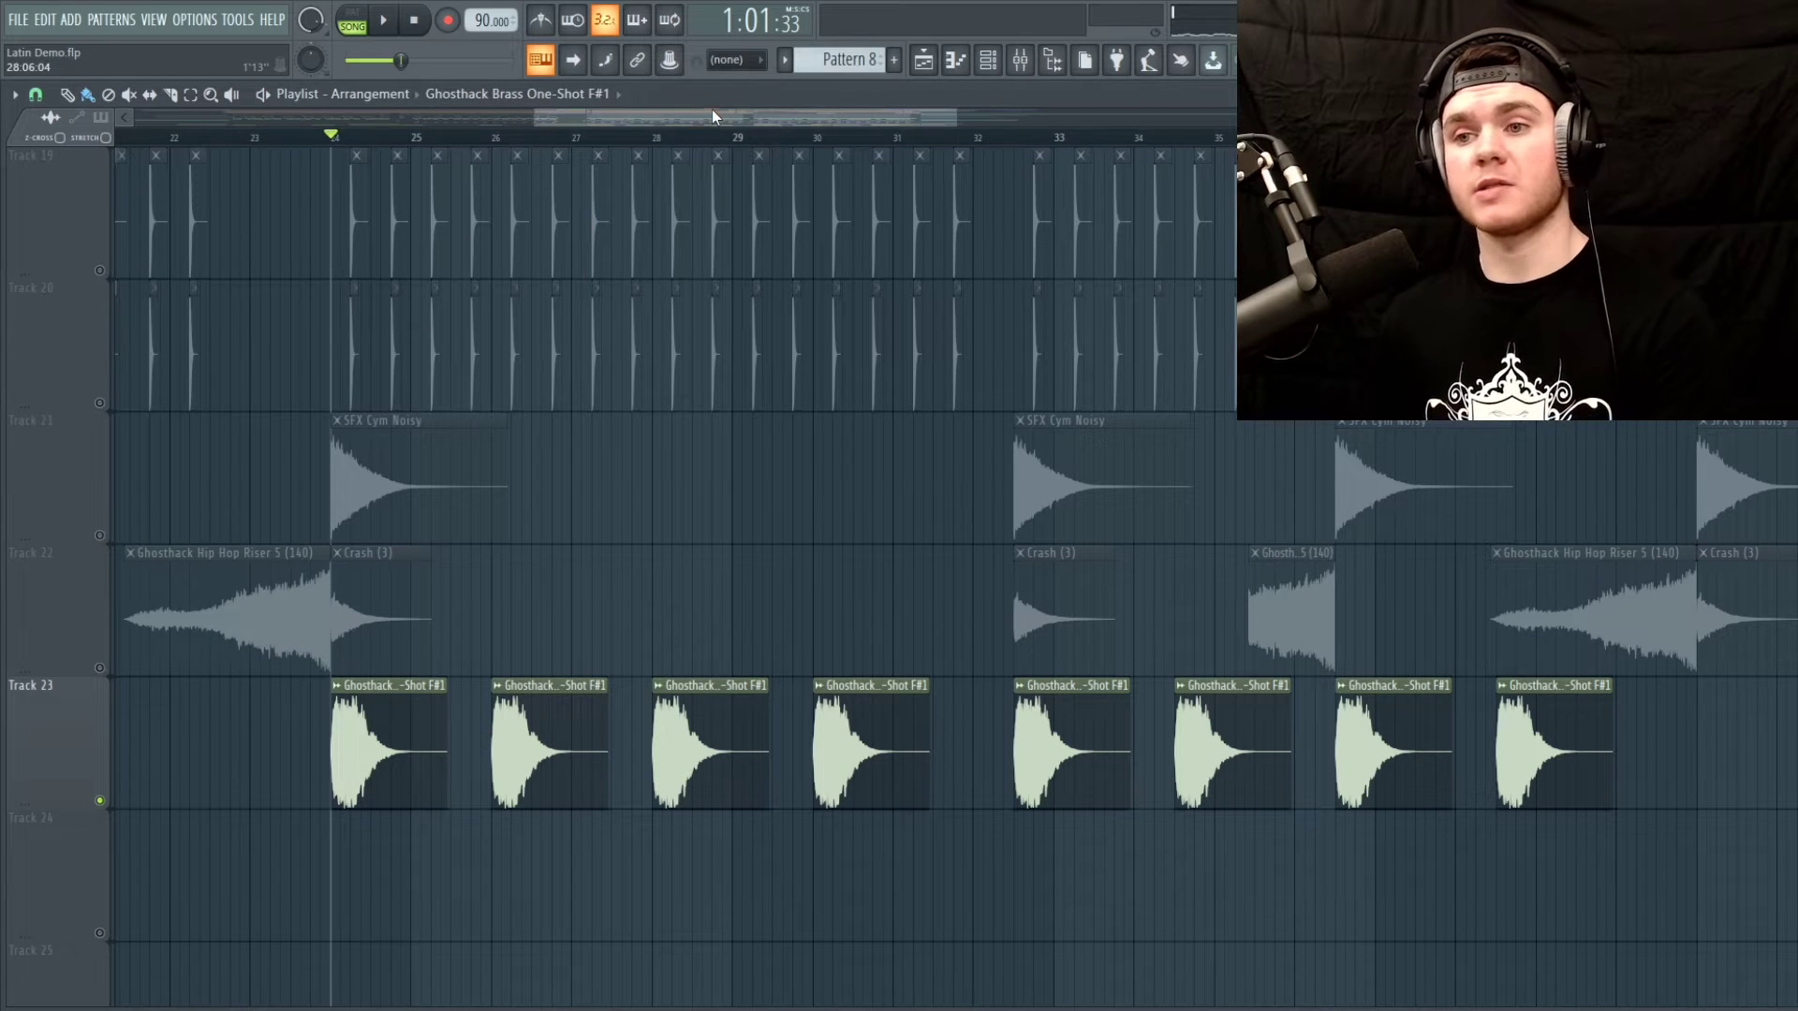
pyautogui.press('space')
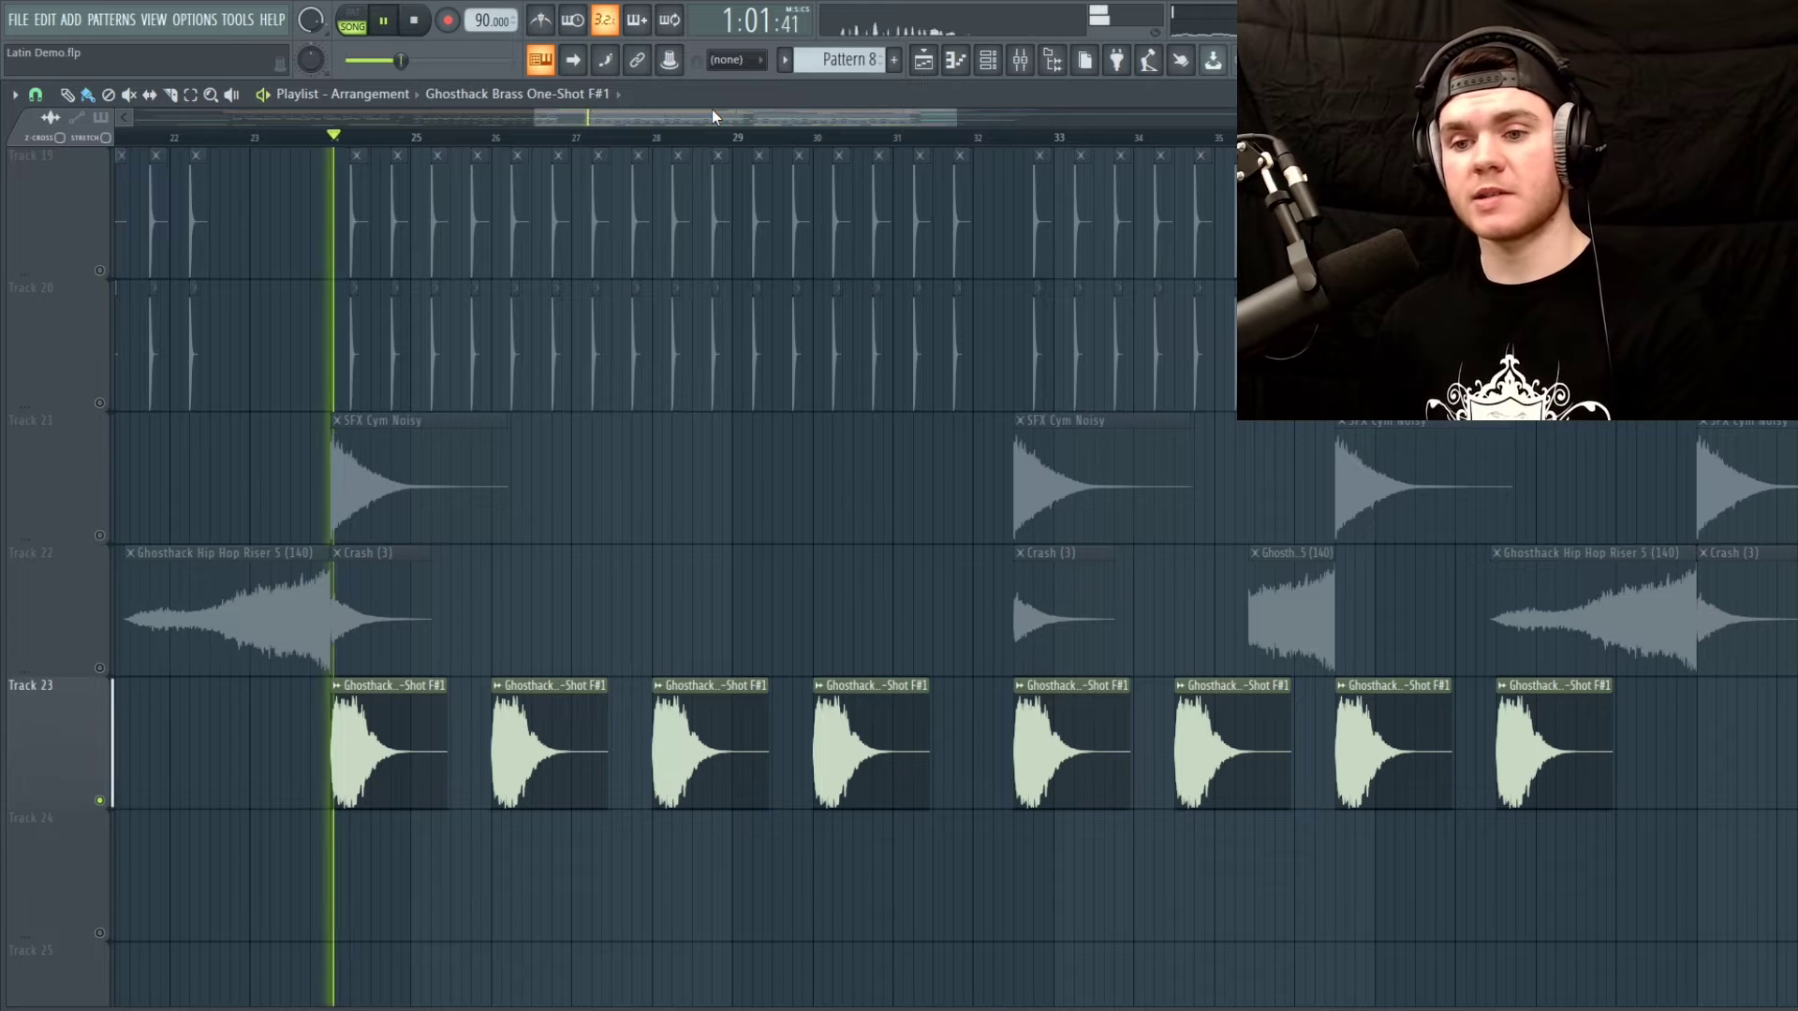
pyautogui.press('space')
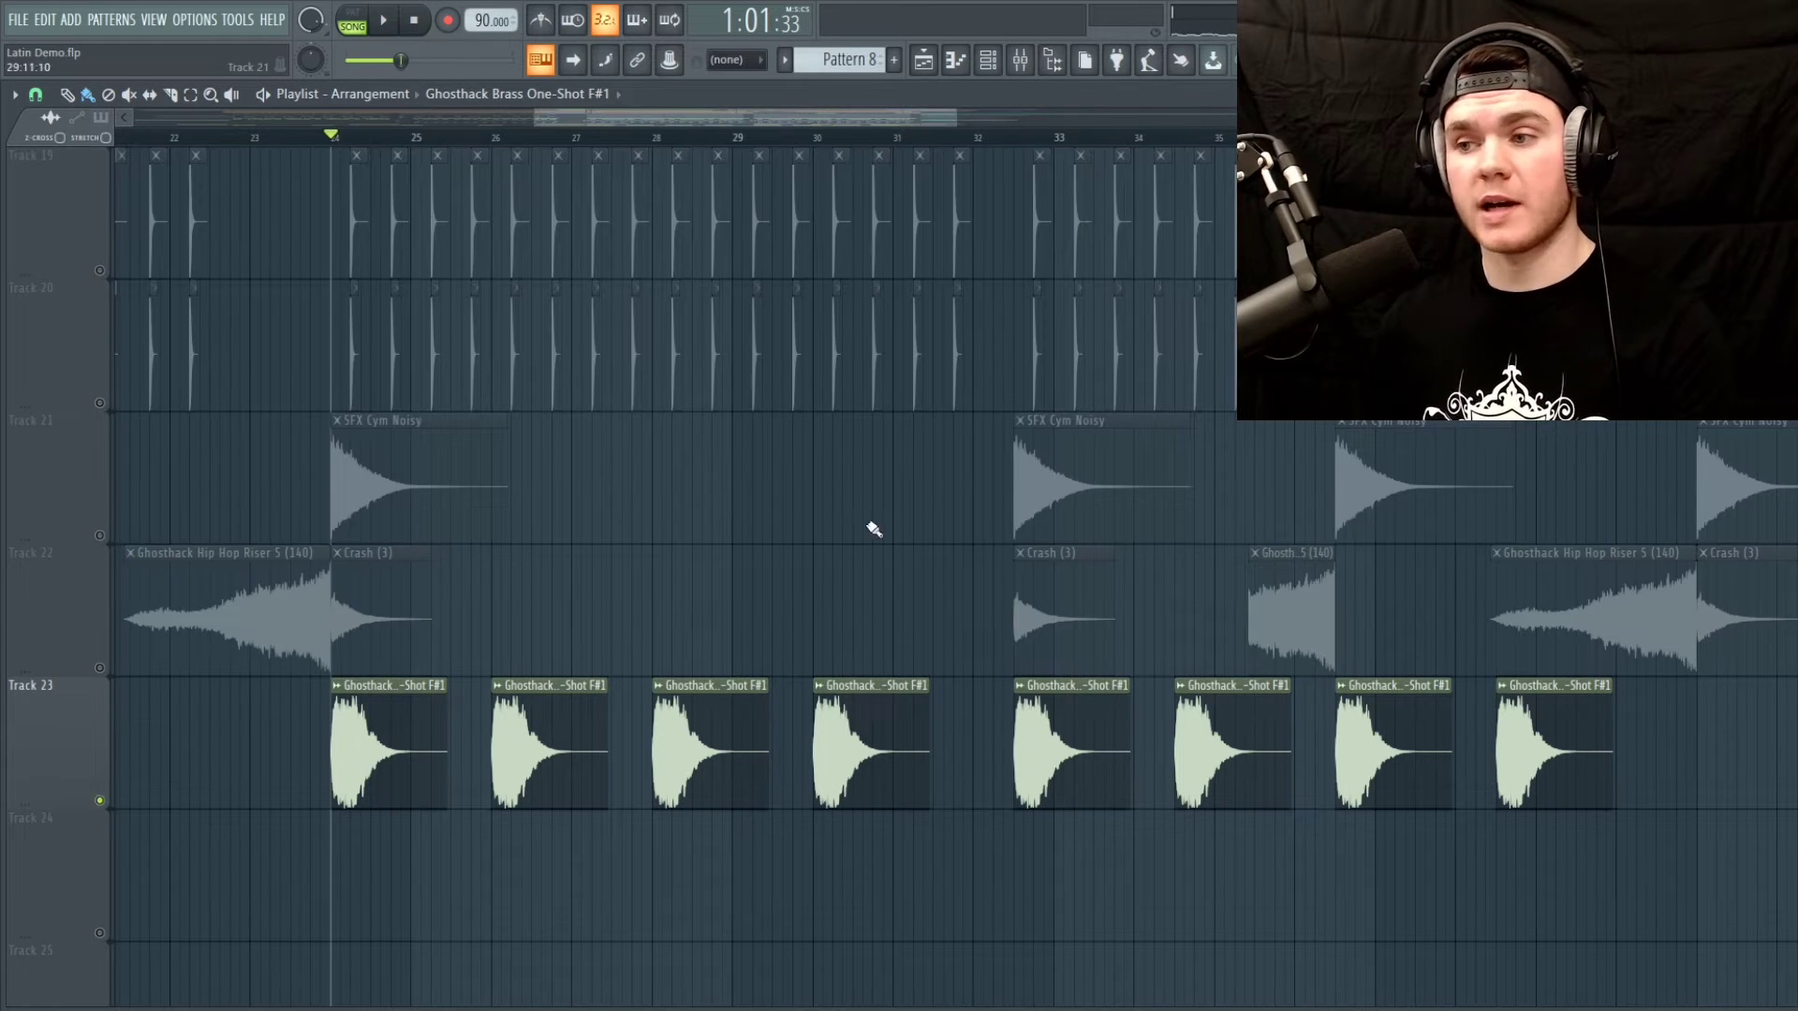
# Bring the muted tracks back in, play the full arrangement from bar 24, and stop playback
pyautogui.scroll(-5, 84, 824)
pyautogui.press('space')
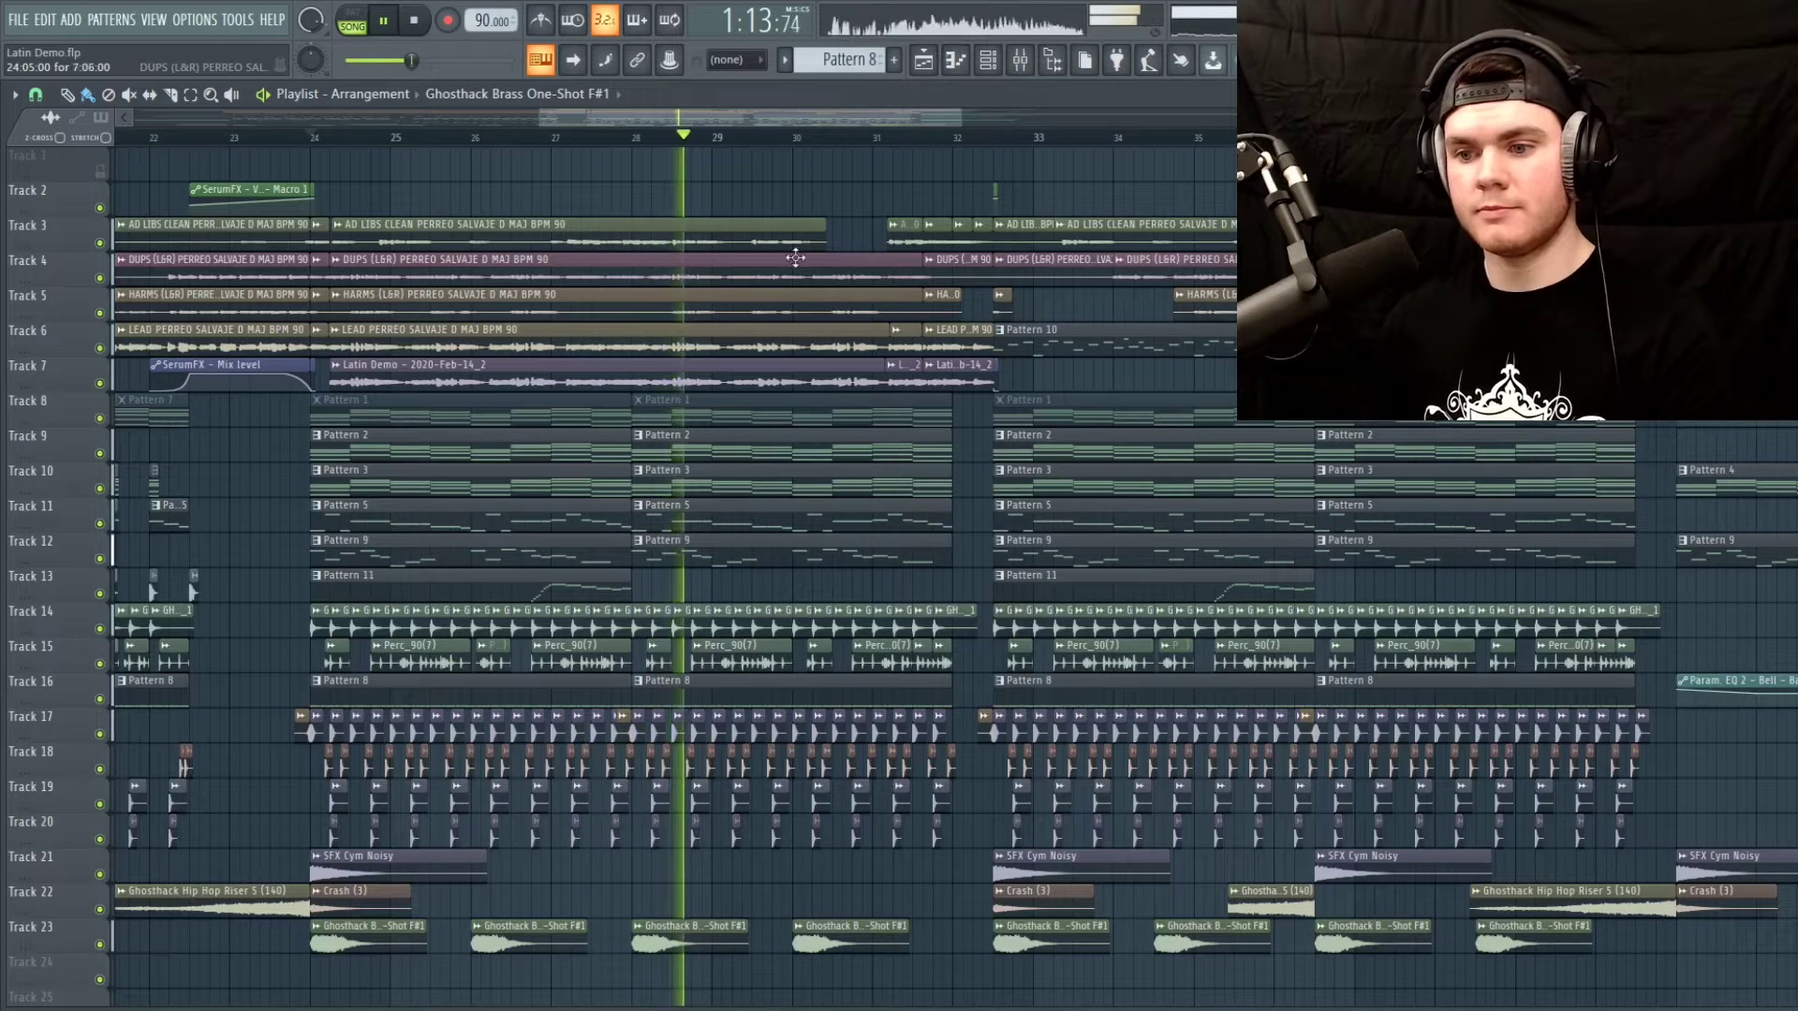
pyautogui.press('space')
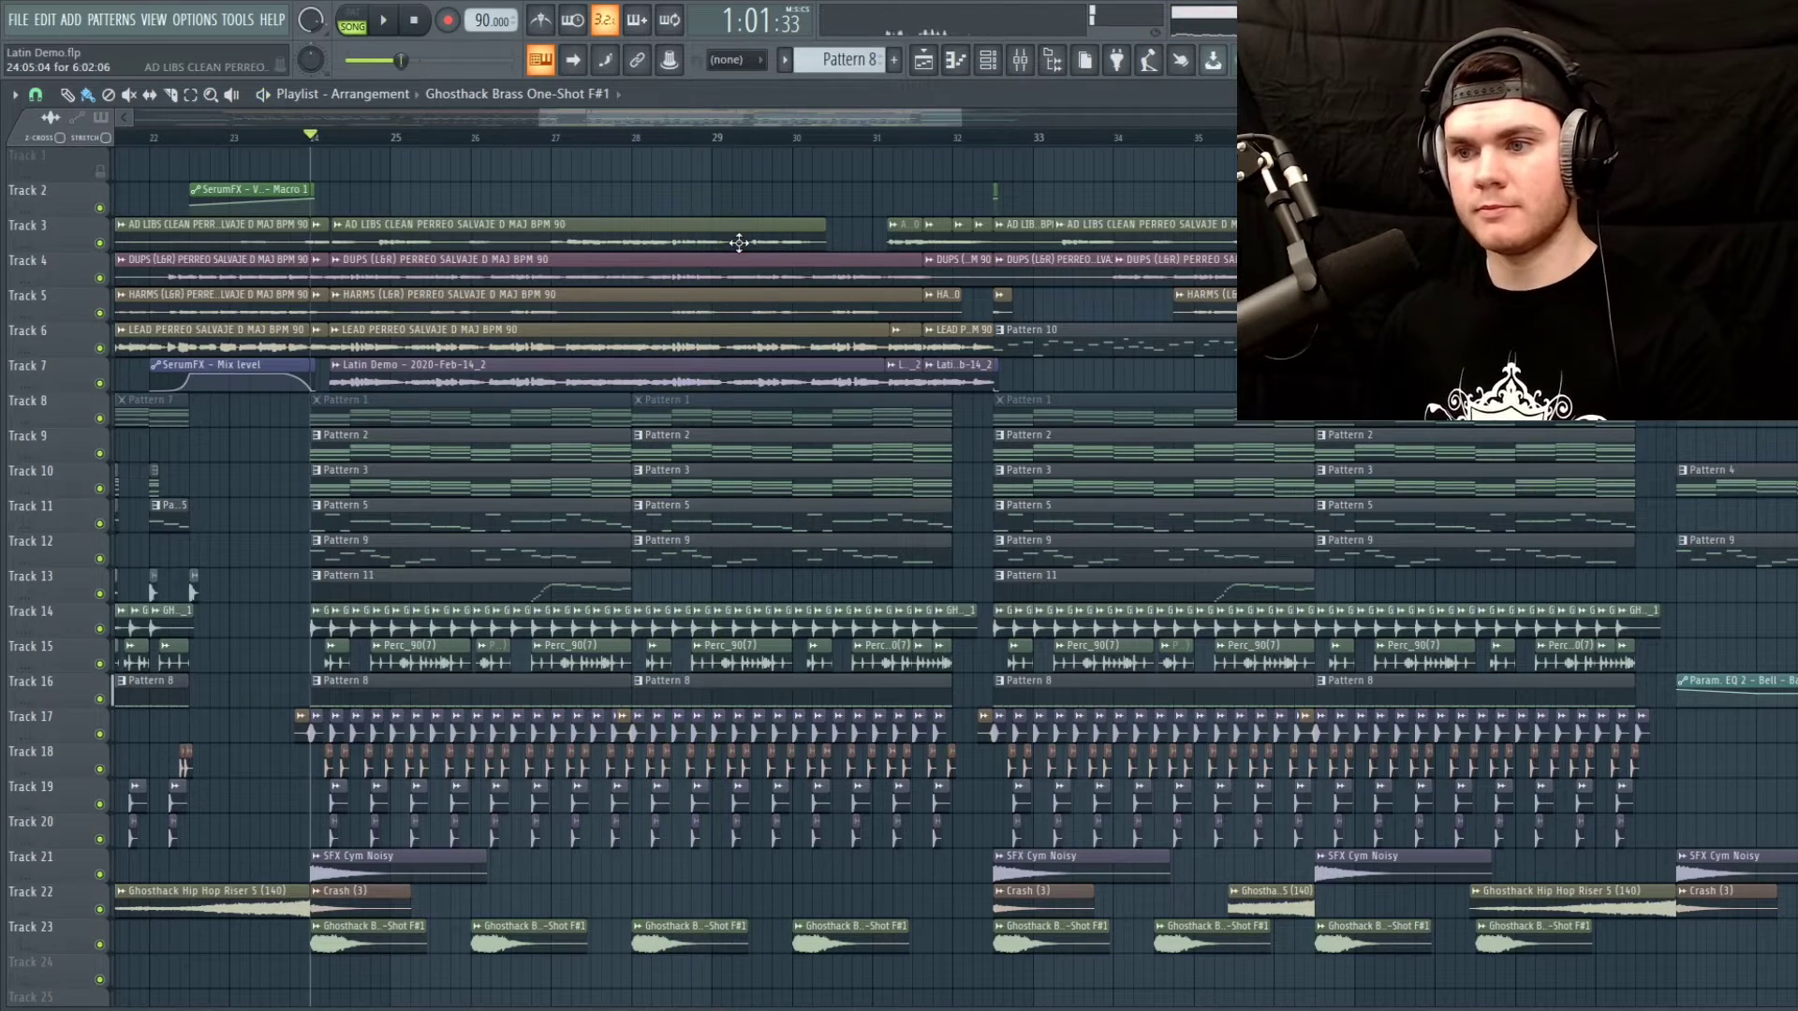
# Play the full arrangement from bar 31 into the transition after bar 32, and examine the clips there up close
pyautogui.hscroll(5, 561, 269)
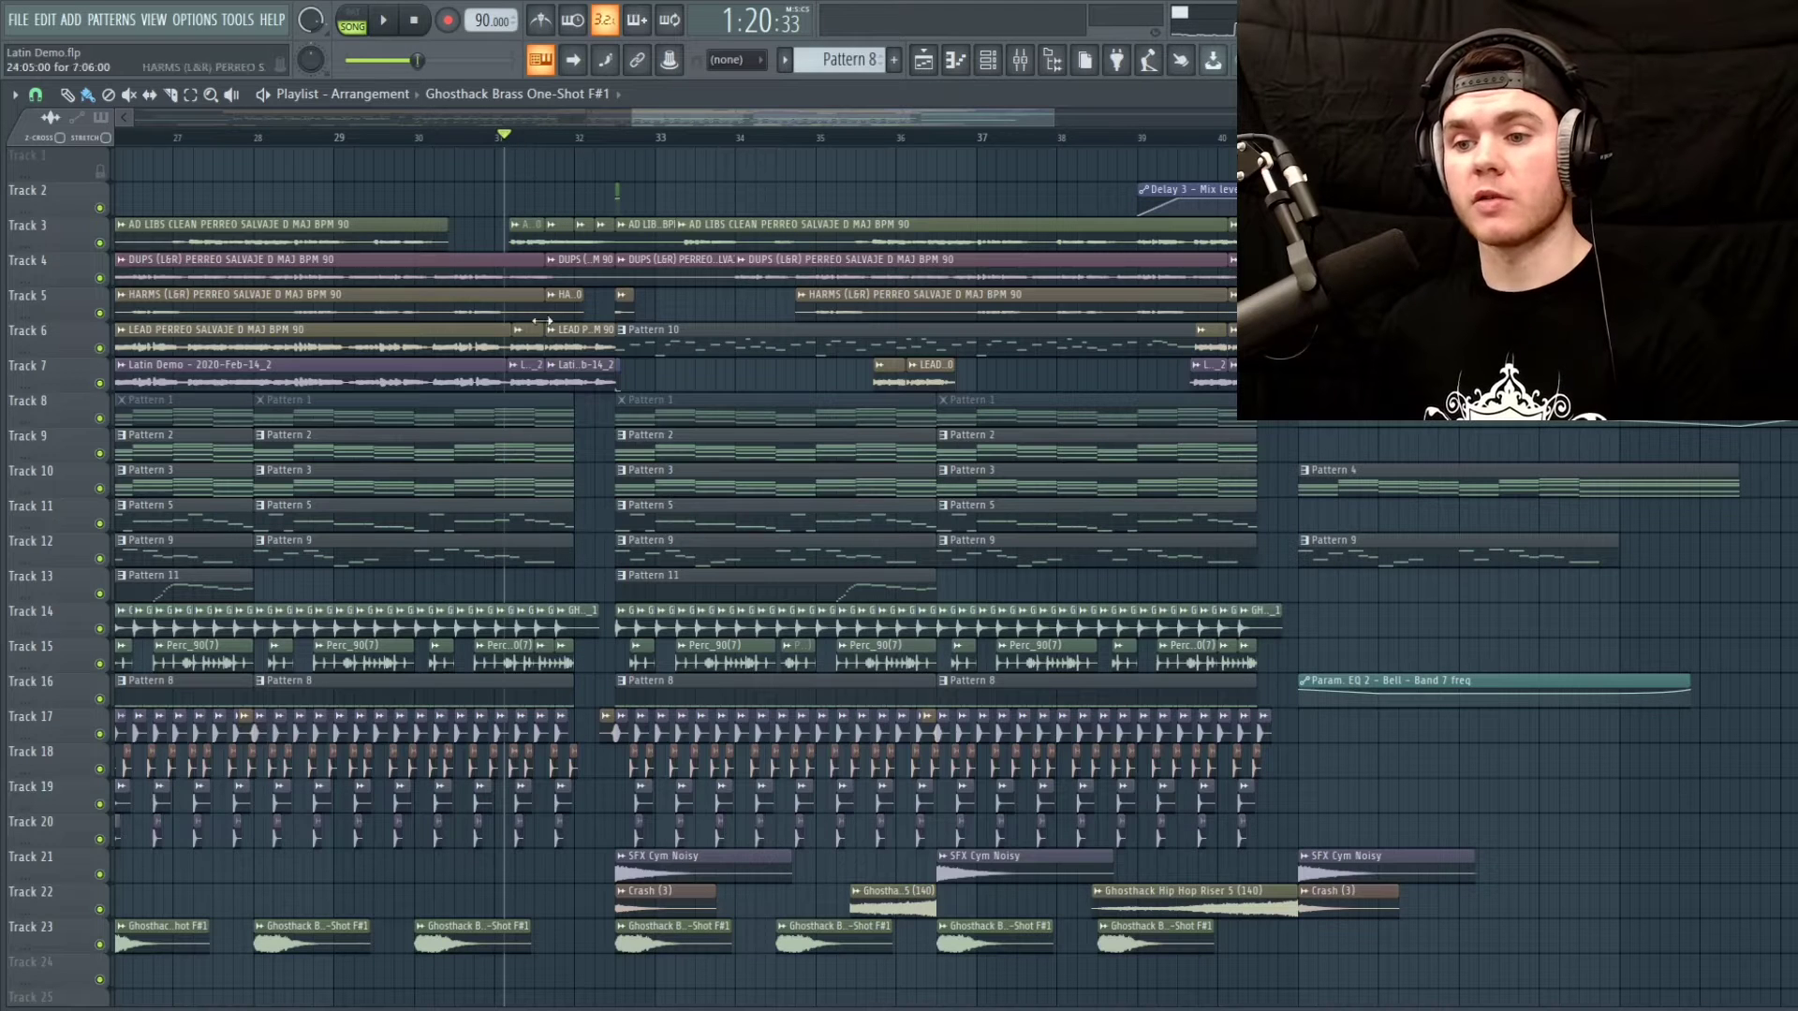
pyautogui.press('space')
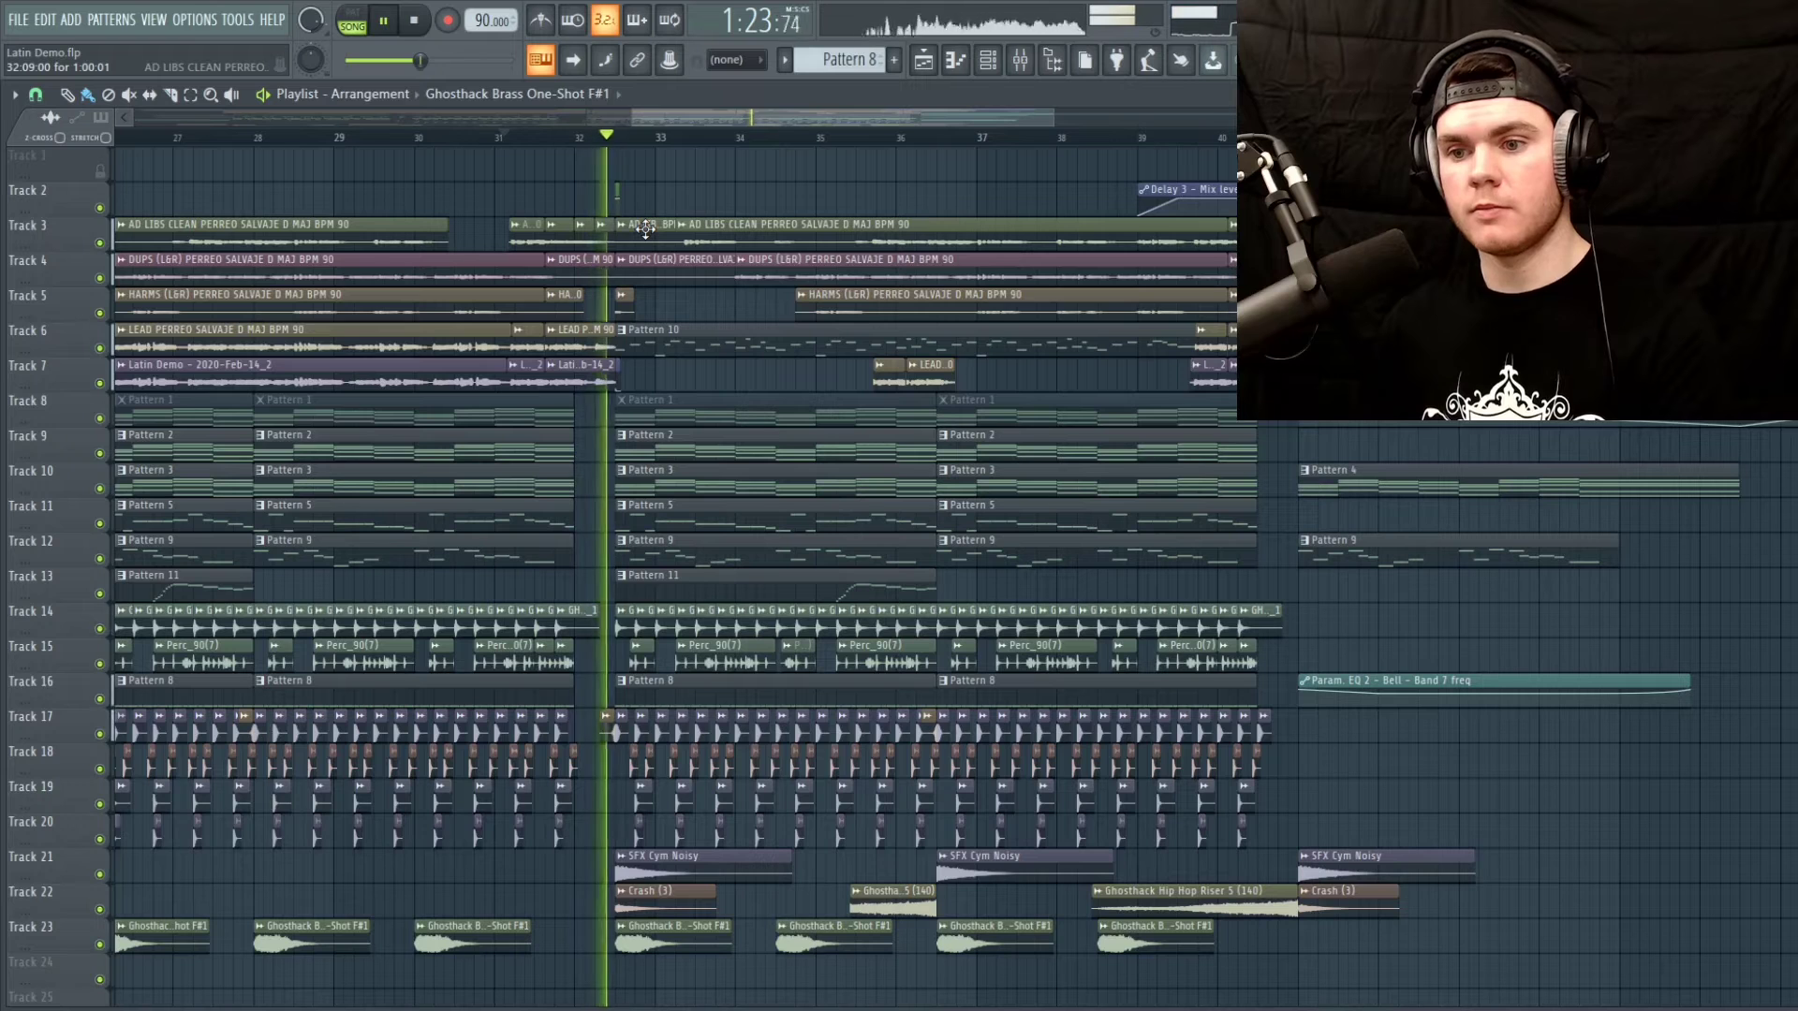
pyautogui.press('space')
pyautogui.scroll(3, 588, 356)
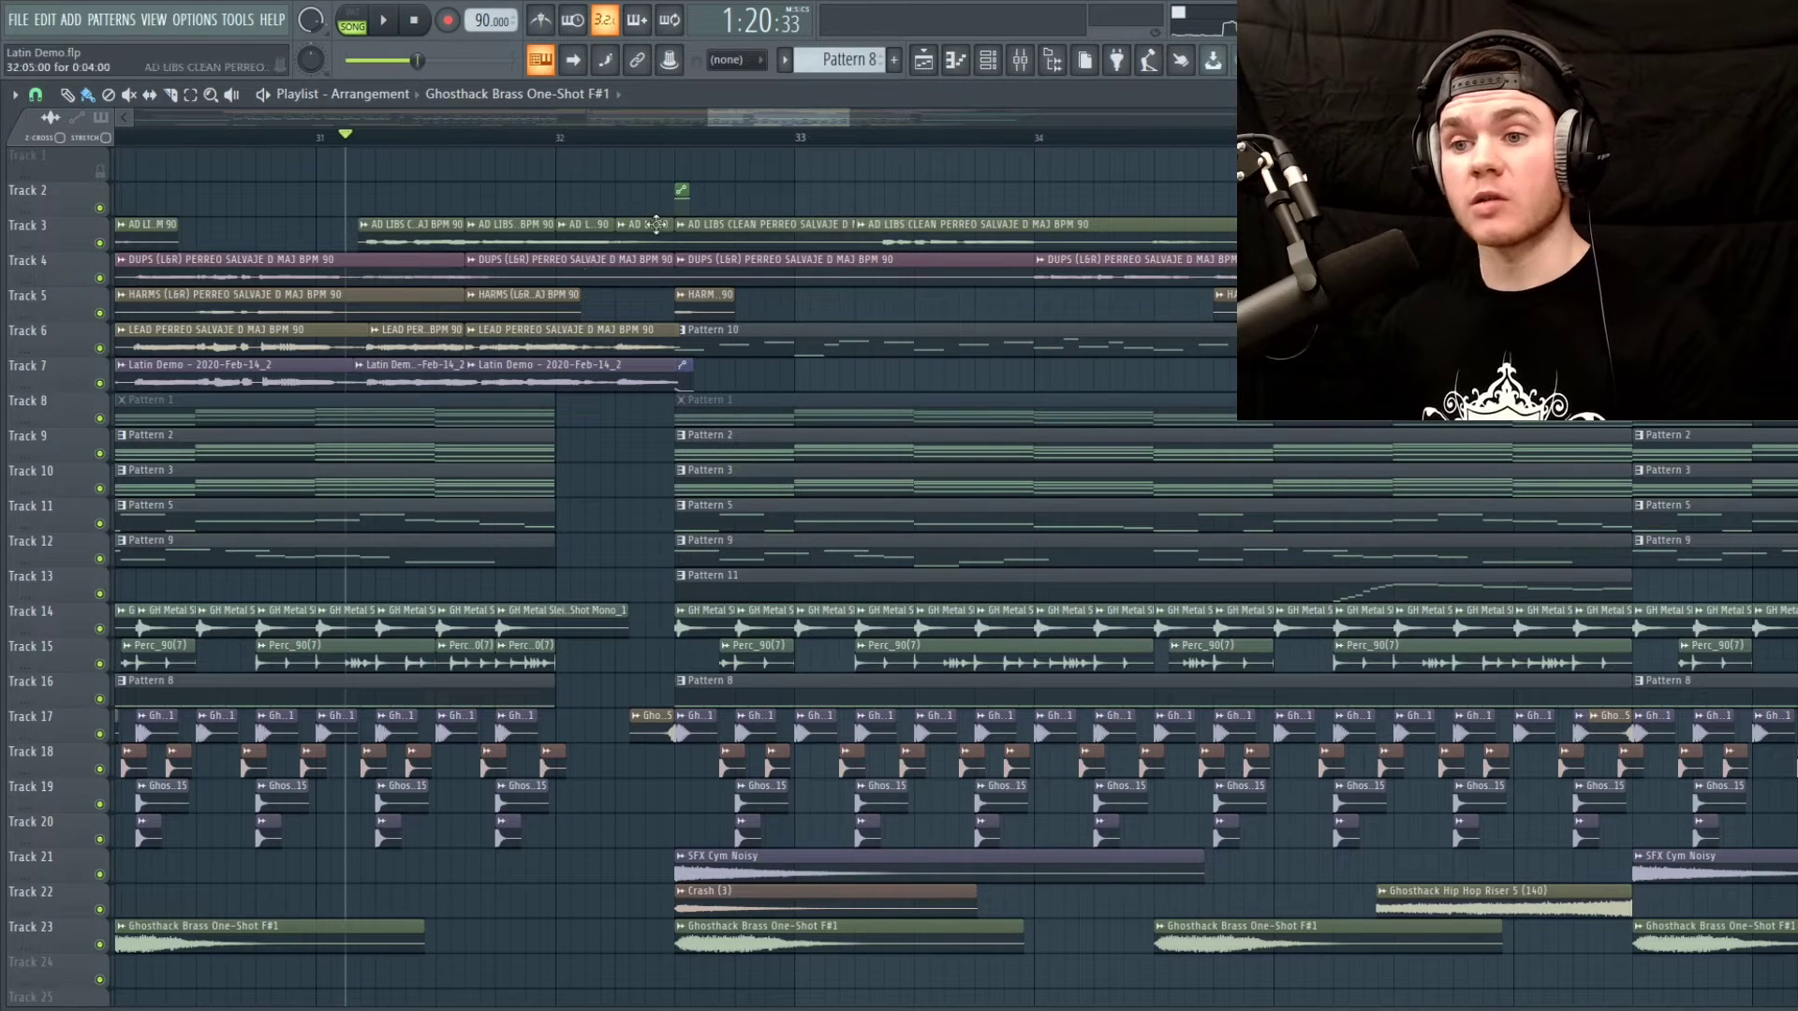
# Replay the full arrangement from bar 31 into the break at bar 32, and stop playback
pyautogui.click(323, 138)
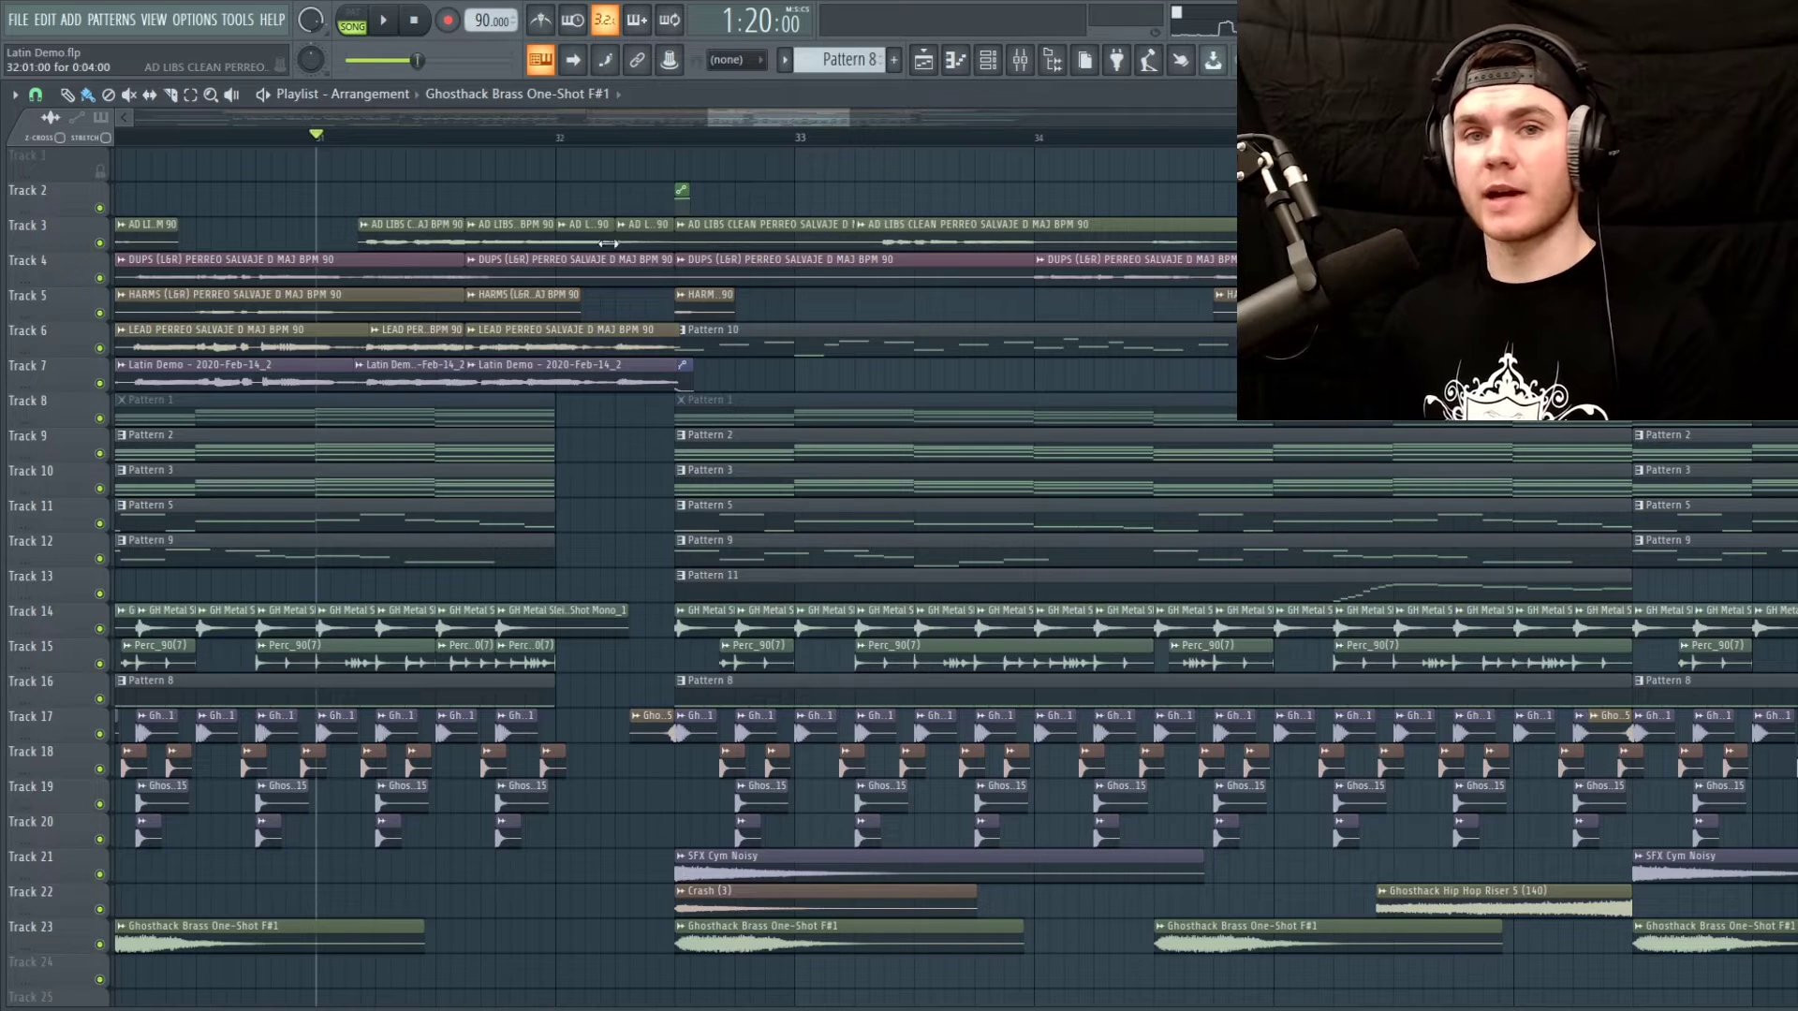
pyautogui.press('space')
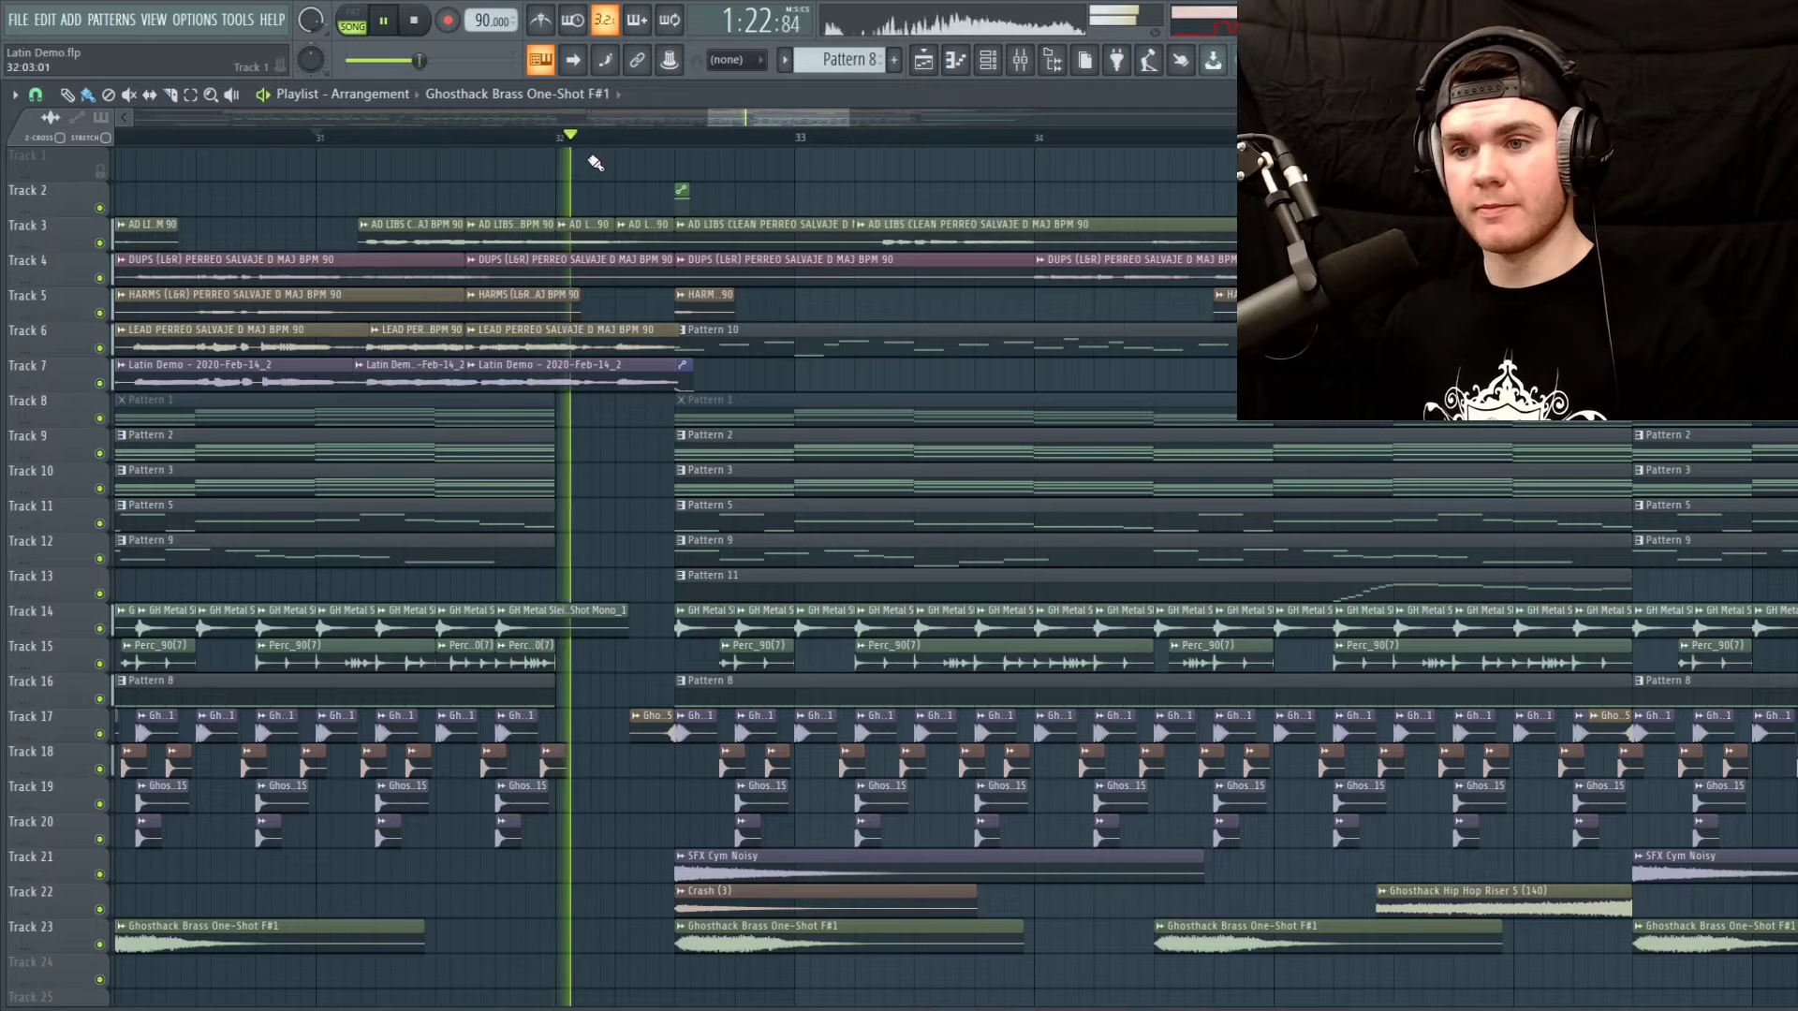
pyautogui.press('space')
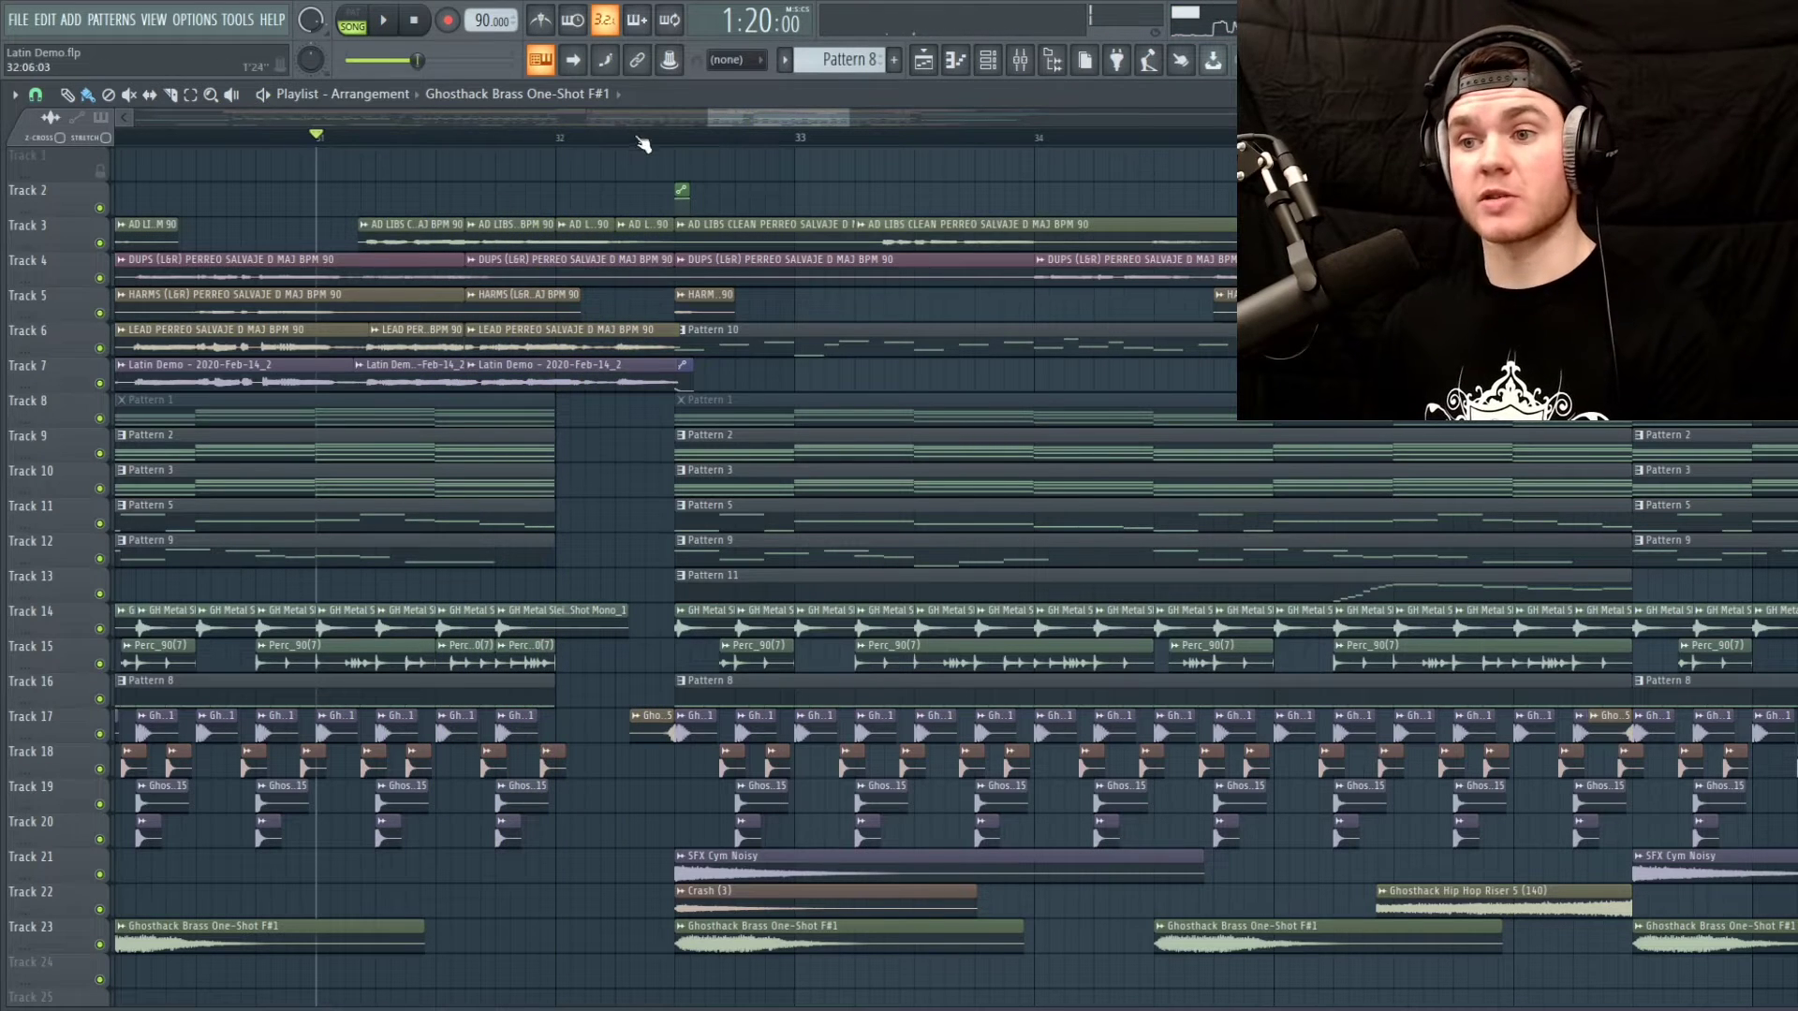
# Play the full arrangement from the drop midway between bars 32 and 33, viewing more of the upcoming section
pyautogui.click(678, 136)
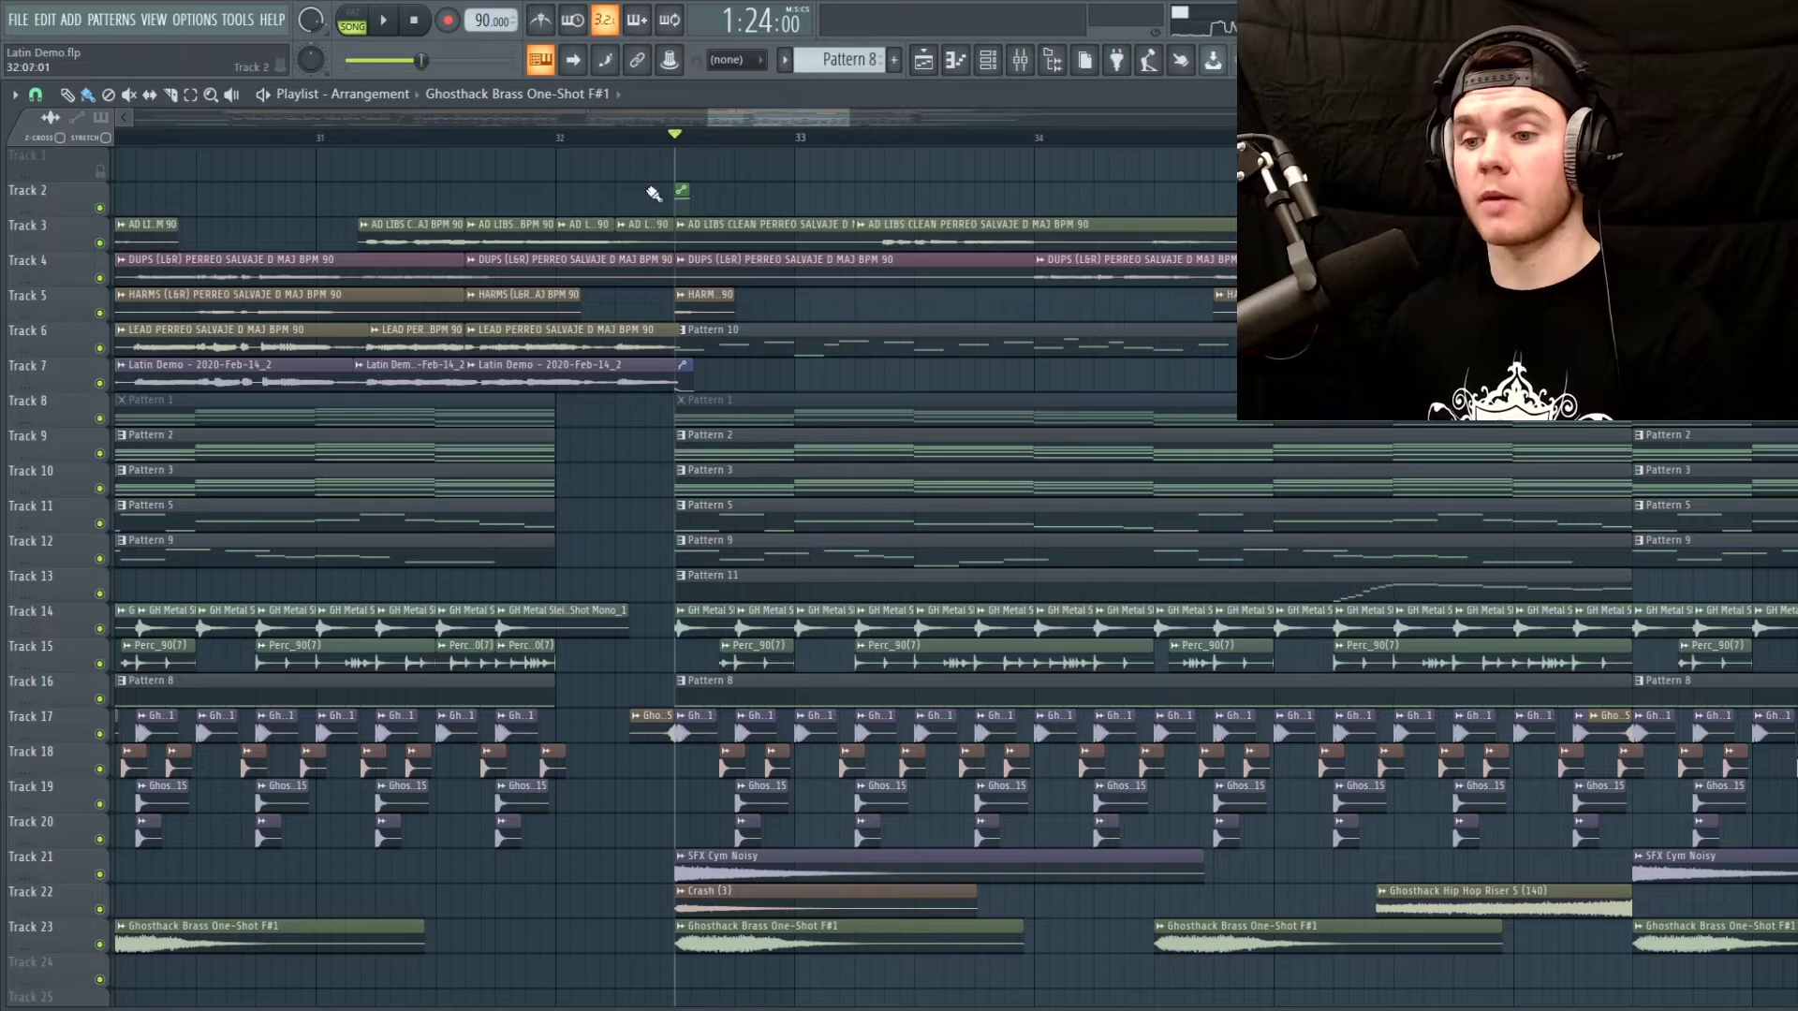
pyautogui.scroll(2, 848, 116)
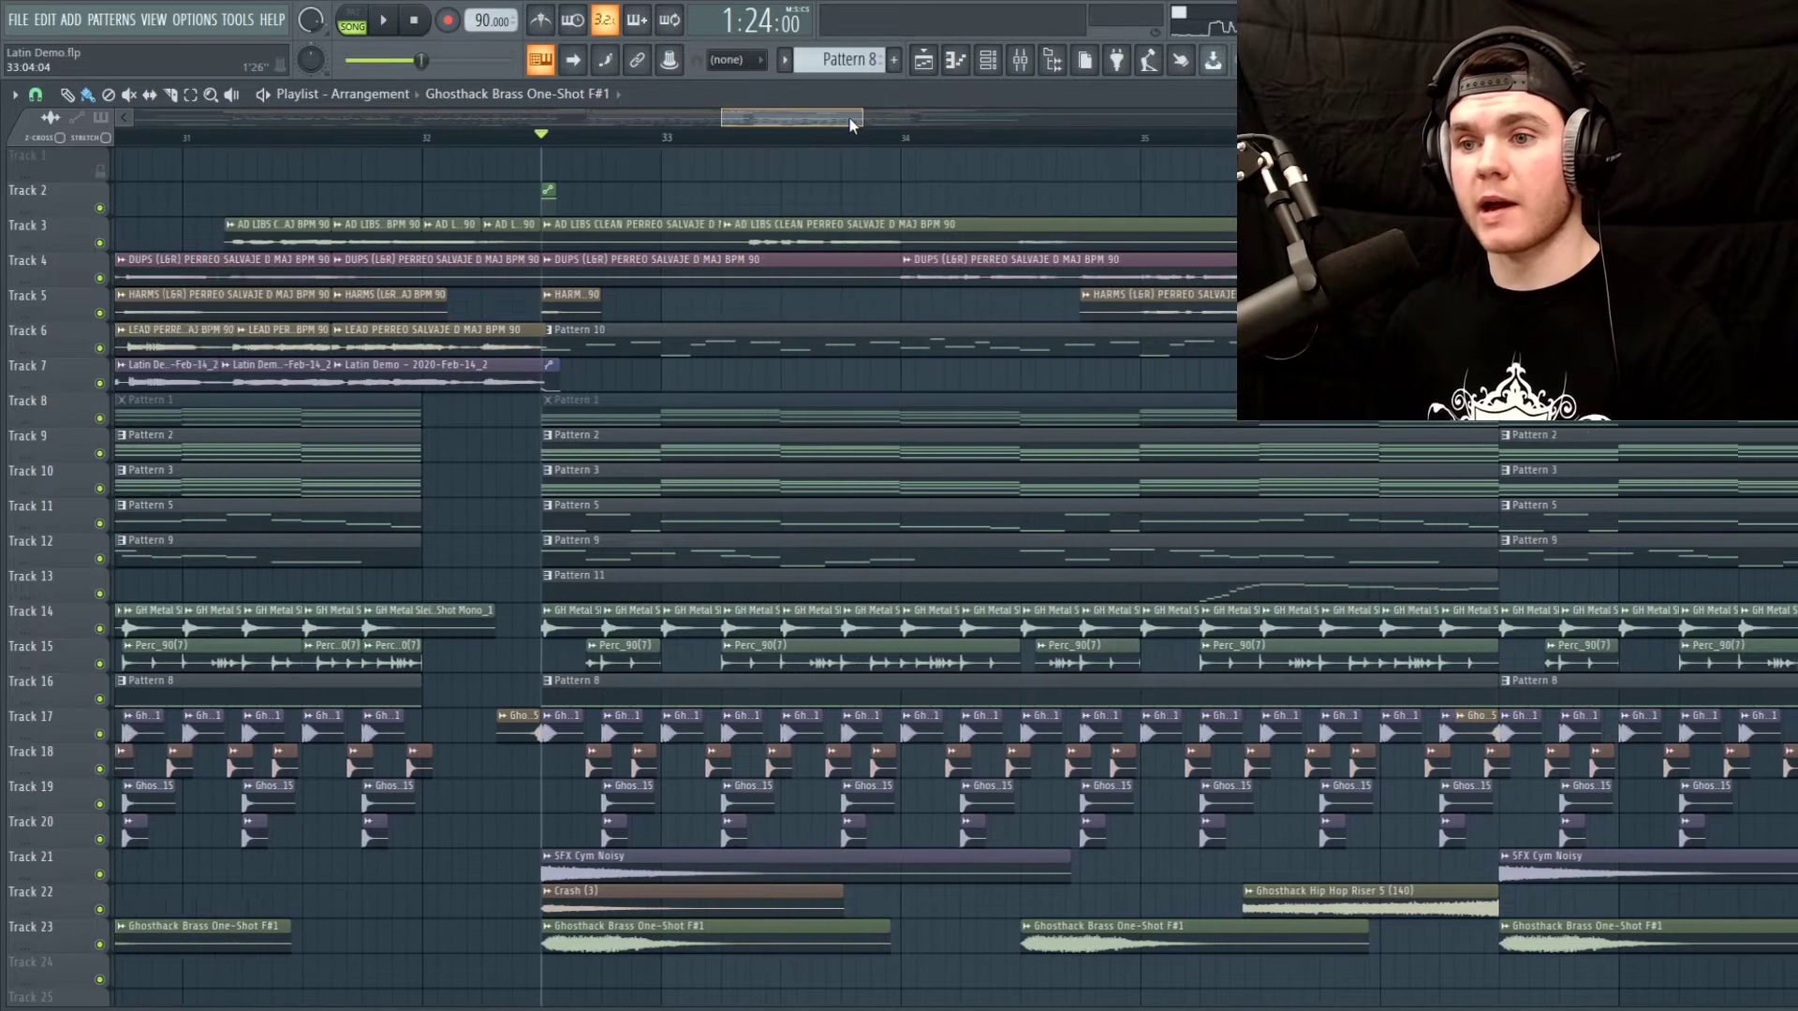
pyautogui.press('space')
pyautogui.scroll(-3, 852, 126)
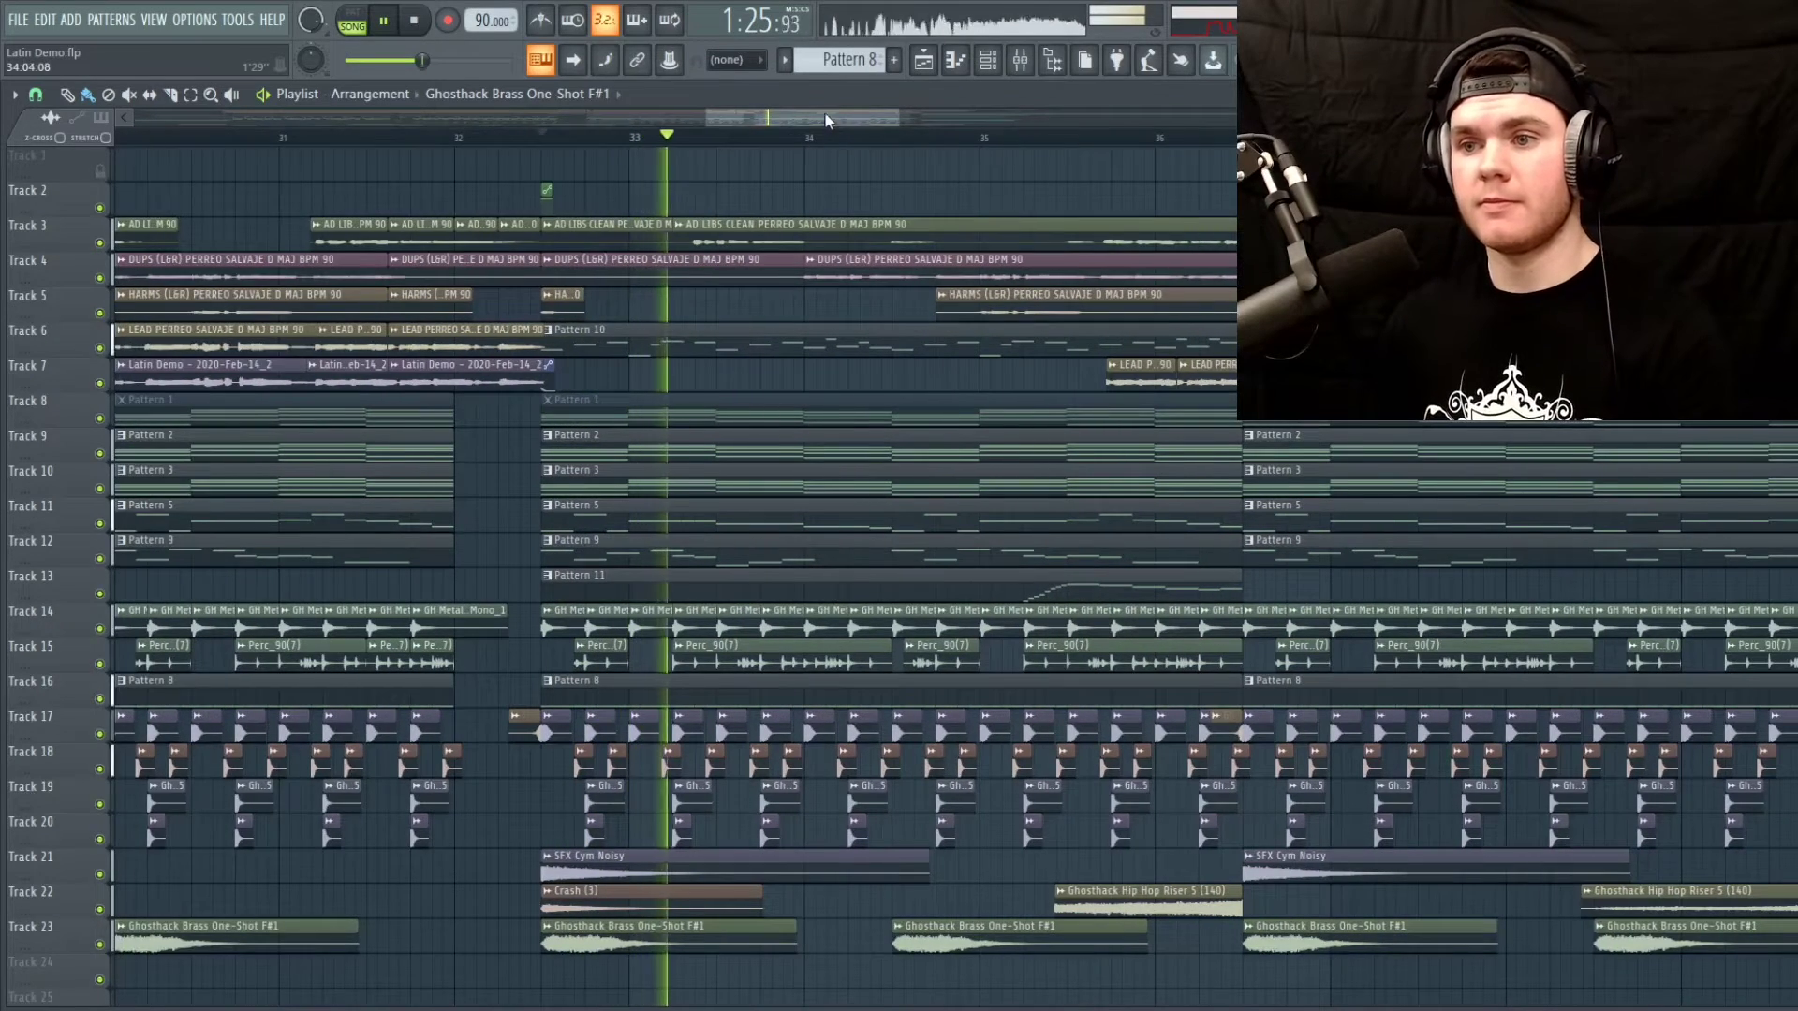
pyautogui.scroll(-2, 859, 139)
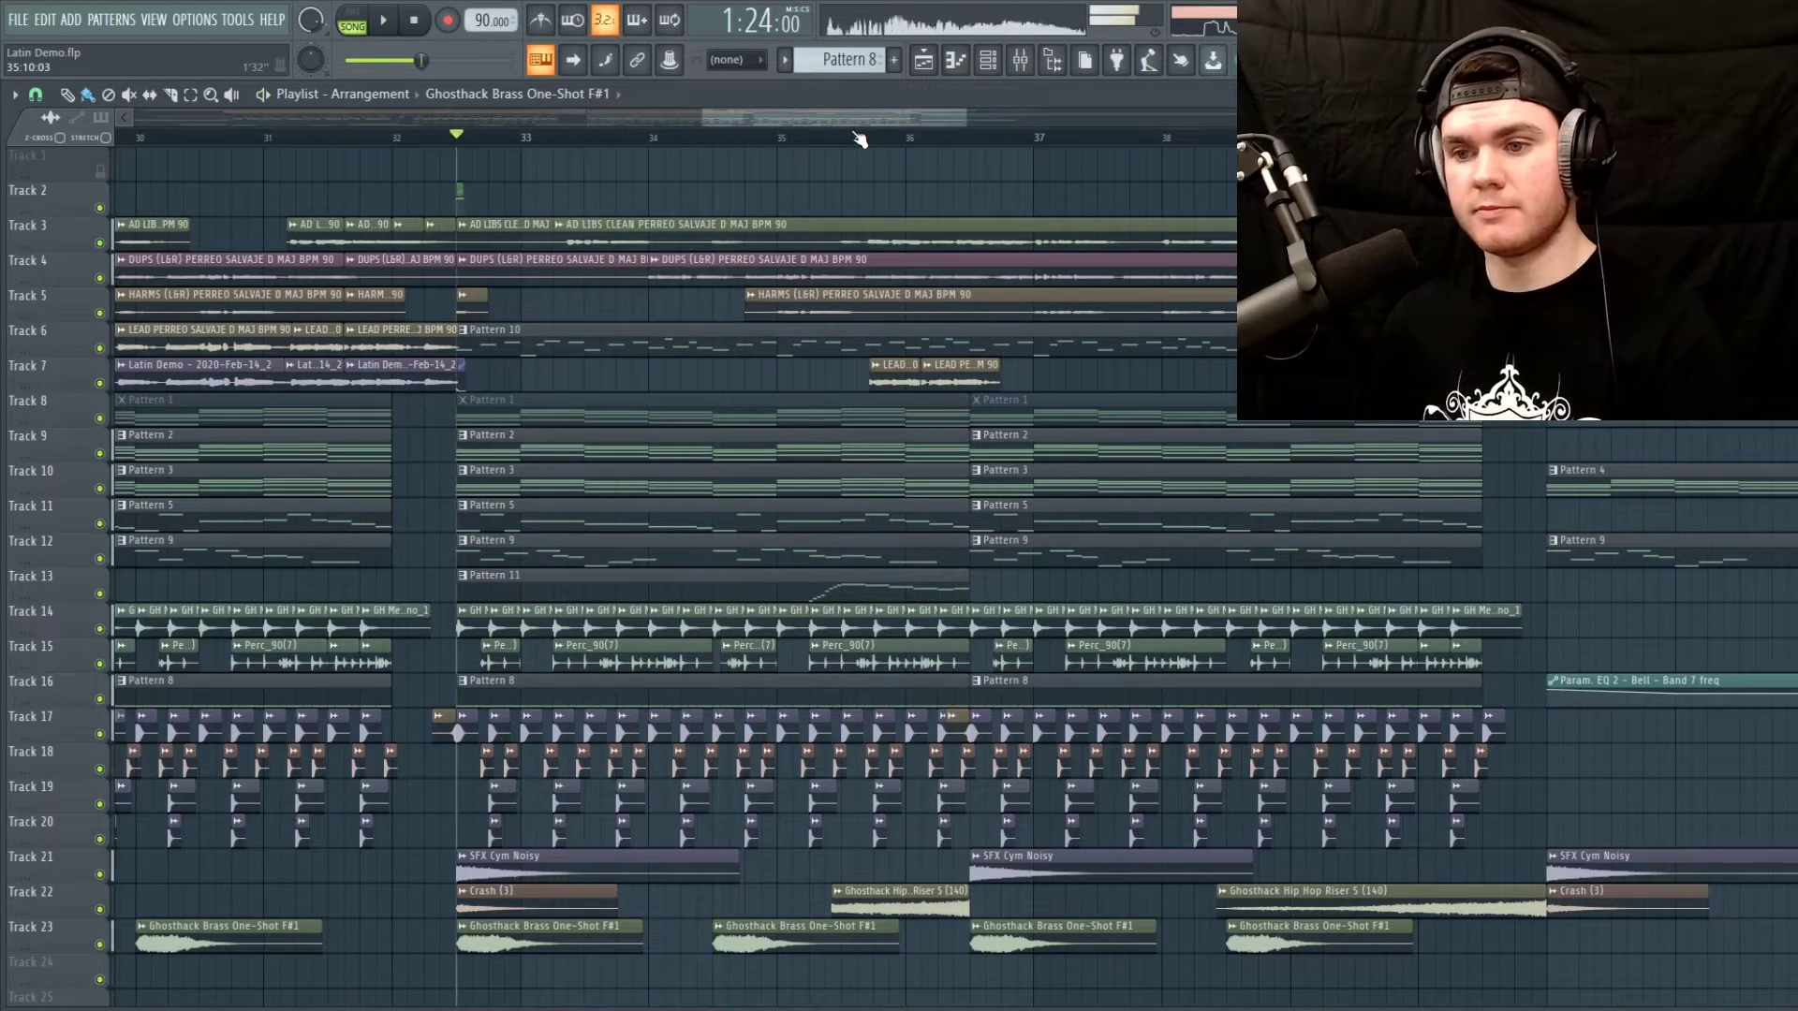
pyautogui.press('space')
# Solo the vocal tracks 3, 4, 5 and 7, and play them from just after bar 33
pyautogui.scroll(-1, 784, 143)
pyautogui.moveTo(791, 117); pyautogui.dragTo(820, 123)
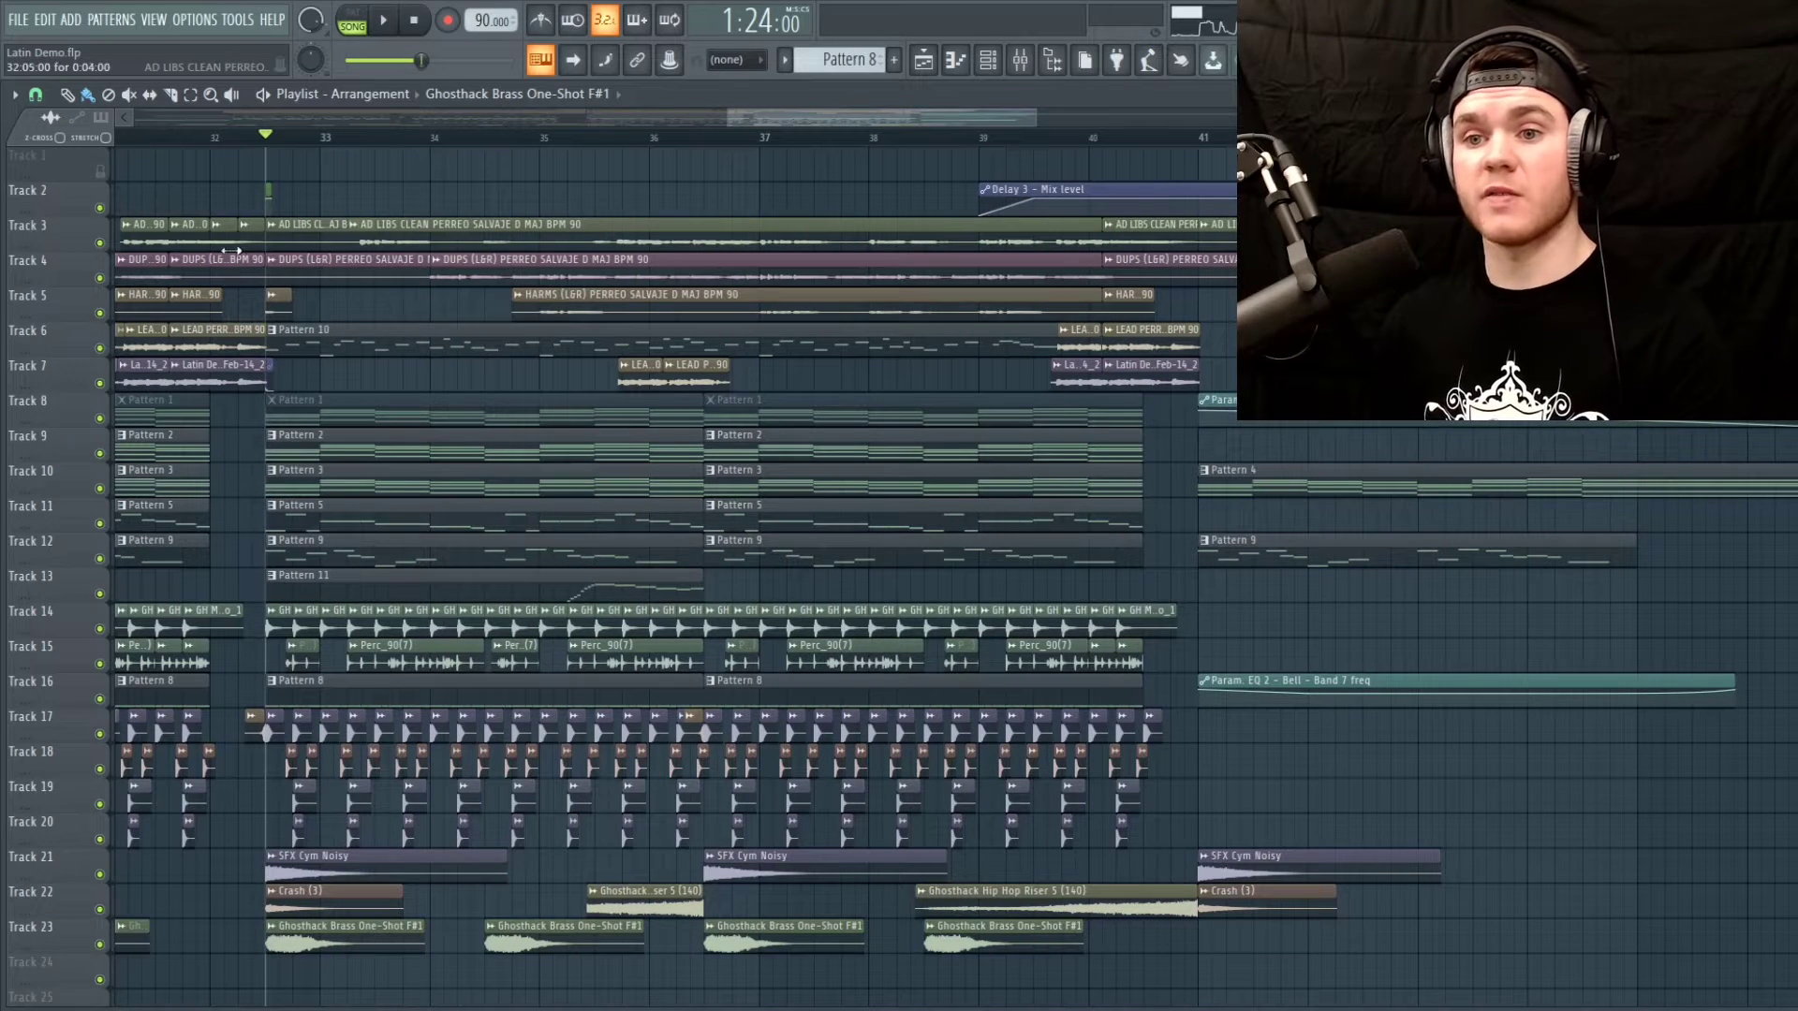
pyautogui.moveTo(100, 242); pyautogui.dragTo(103, 312)
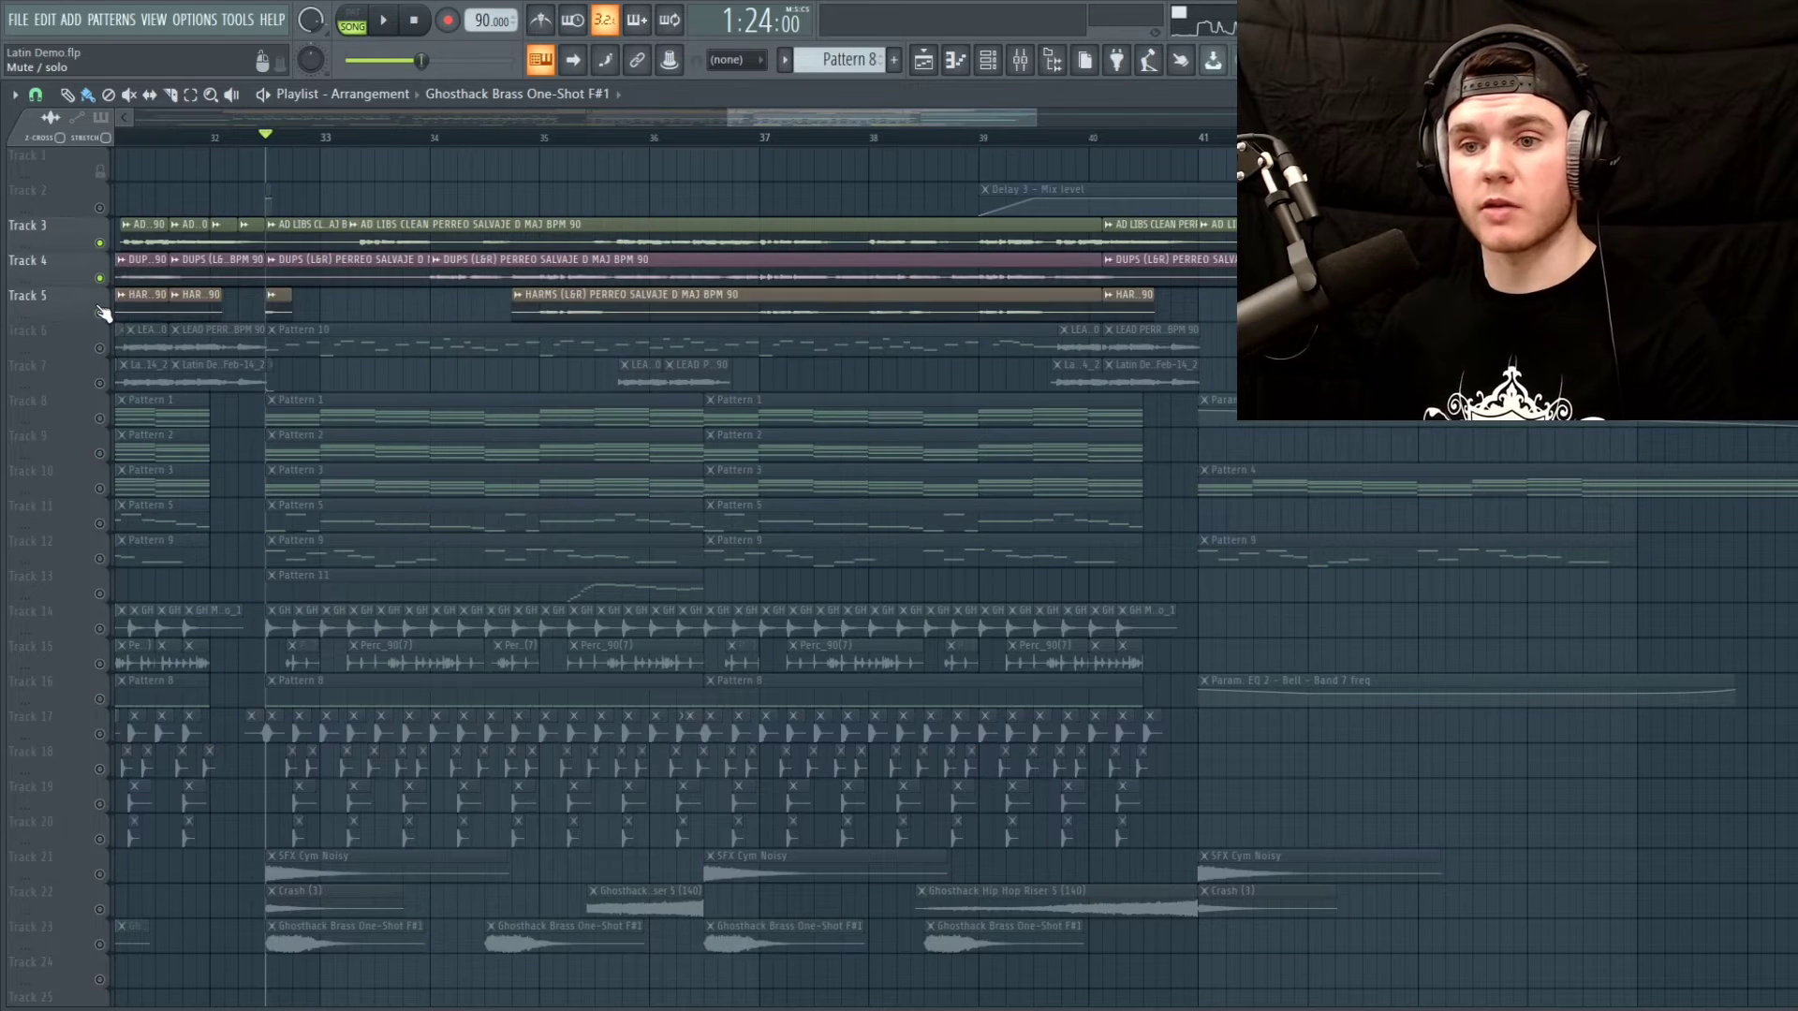
pyautogui.click(105, 379)
pyautogui.click(356, 140)
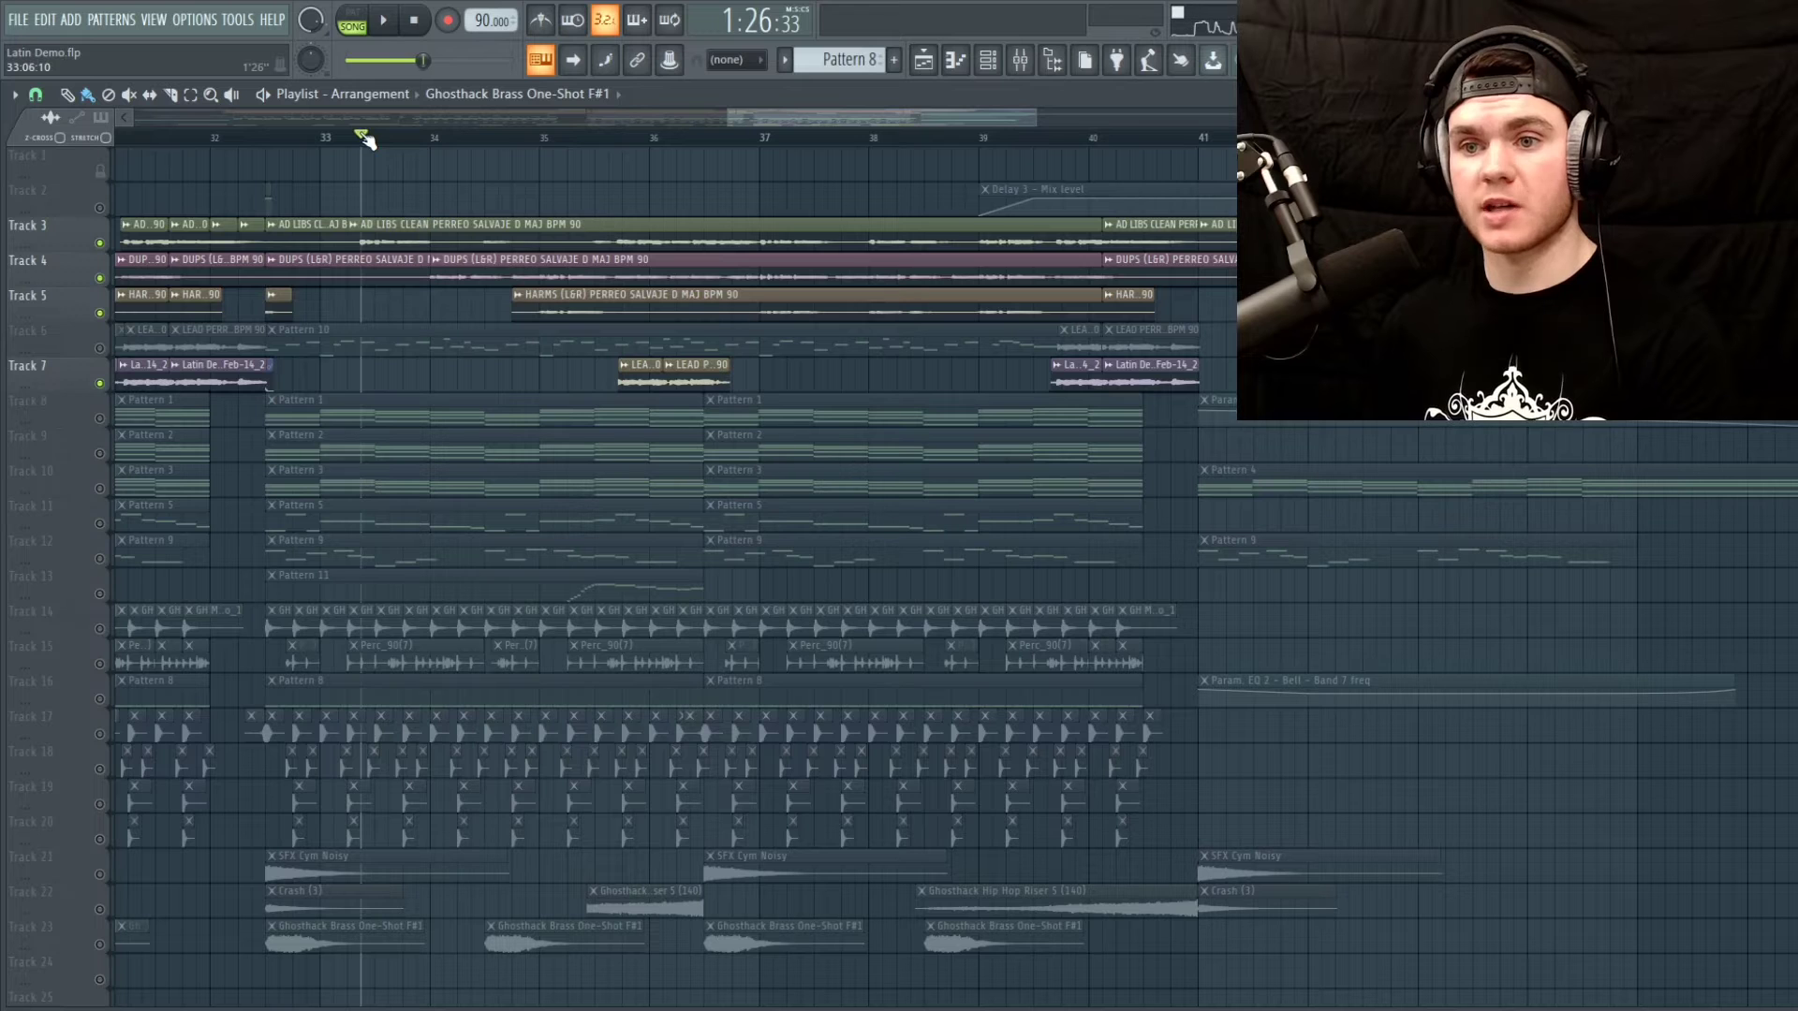
pyautogui.press('space')
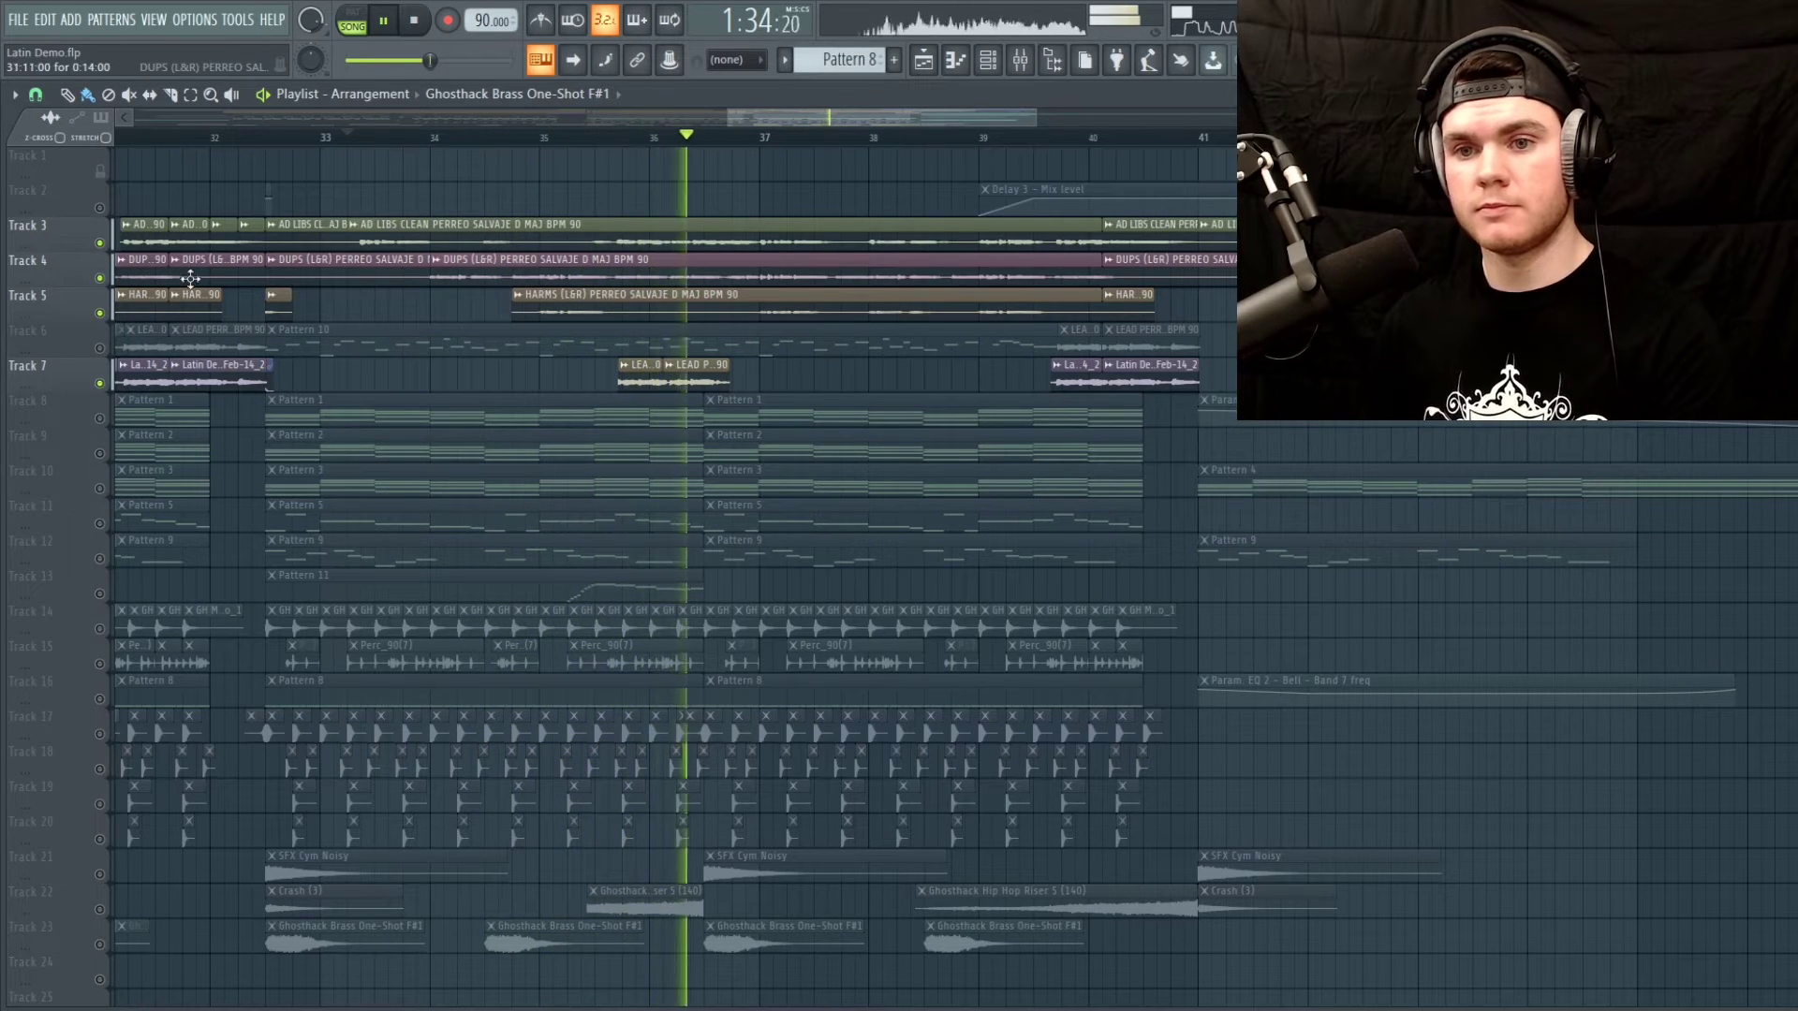
pyautogui.press('space')
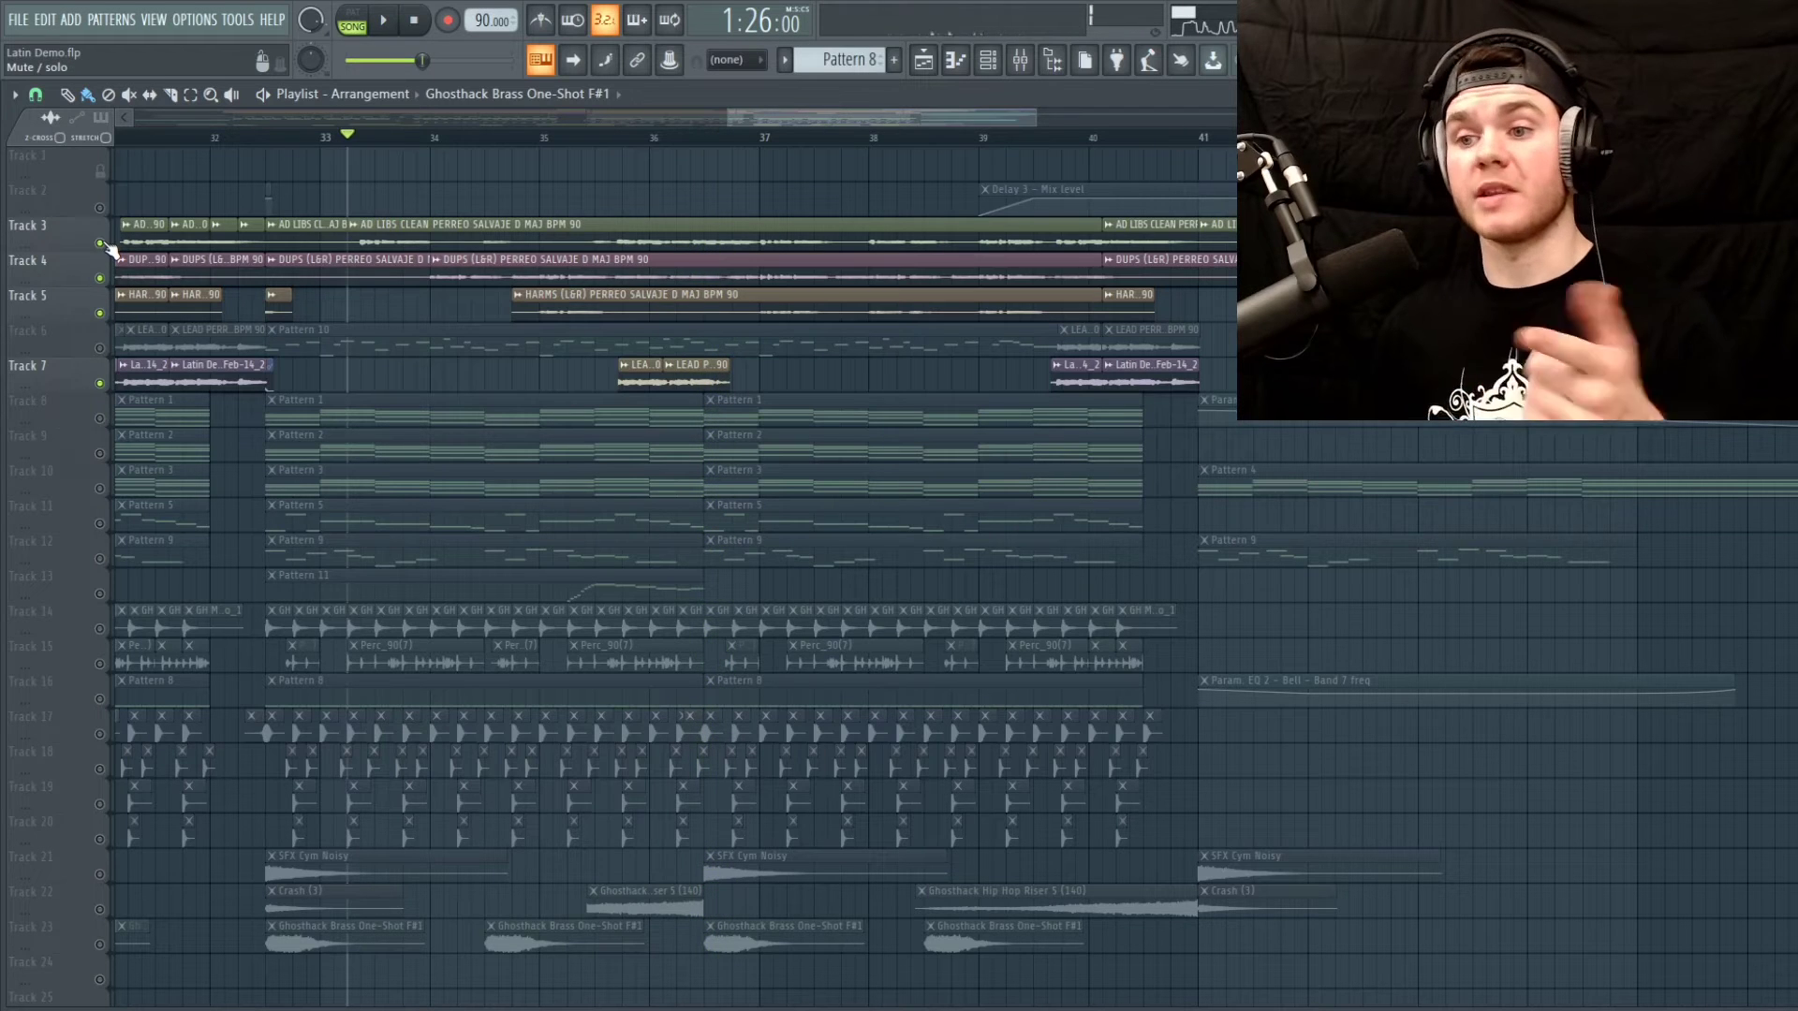
# Solo track 6 and play Pattern 10 alone from the drop between bars 32 and 33
pyautogui.click(1056, 141)
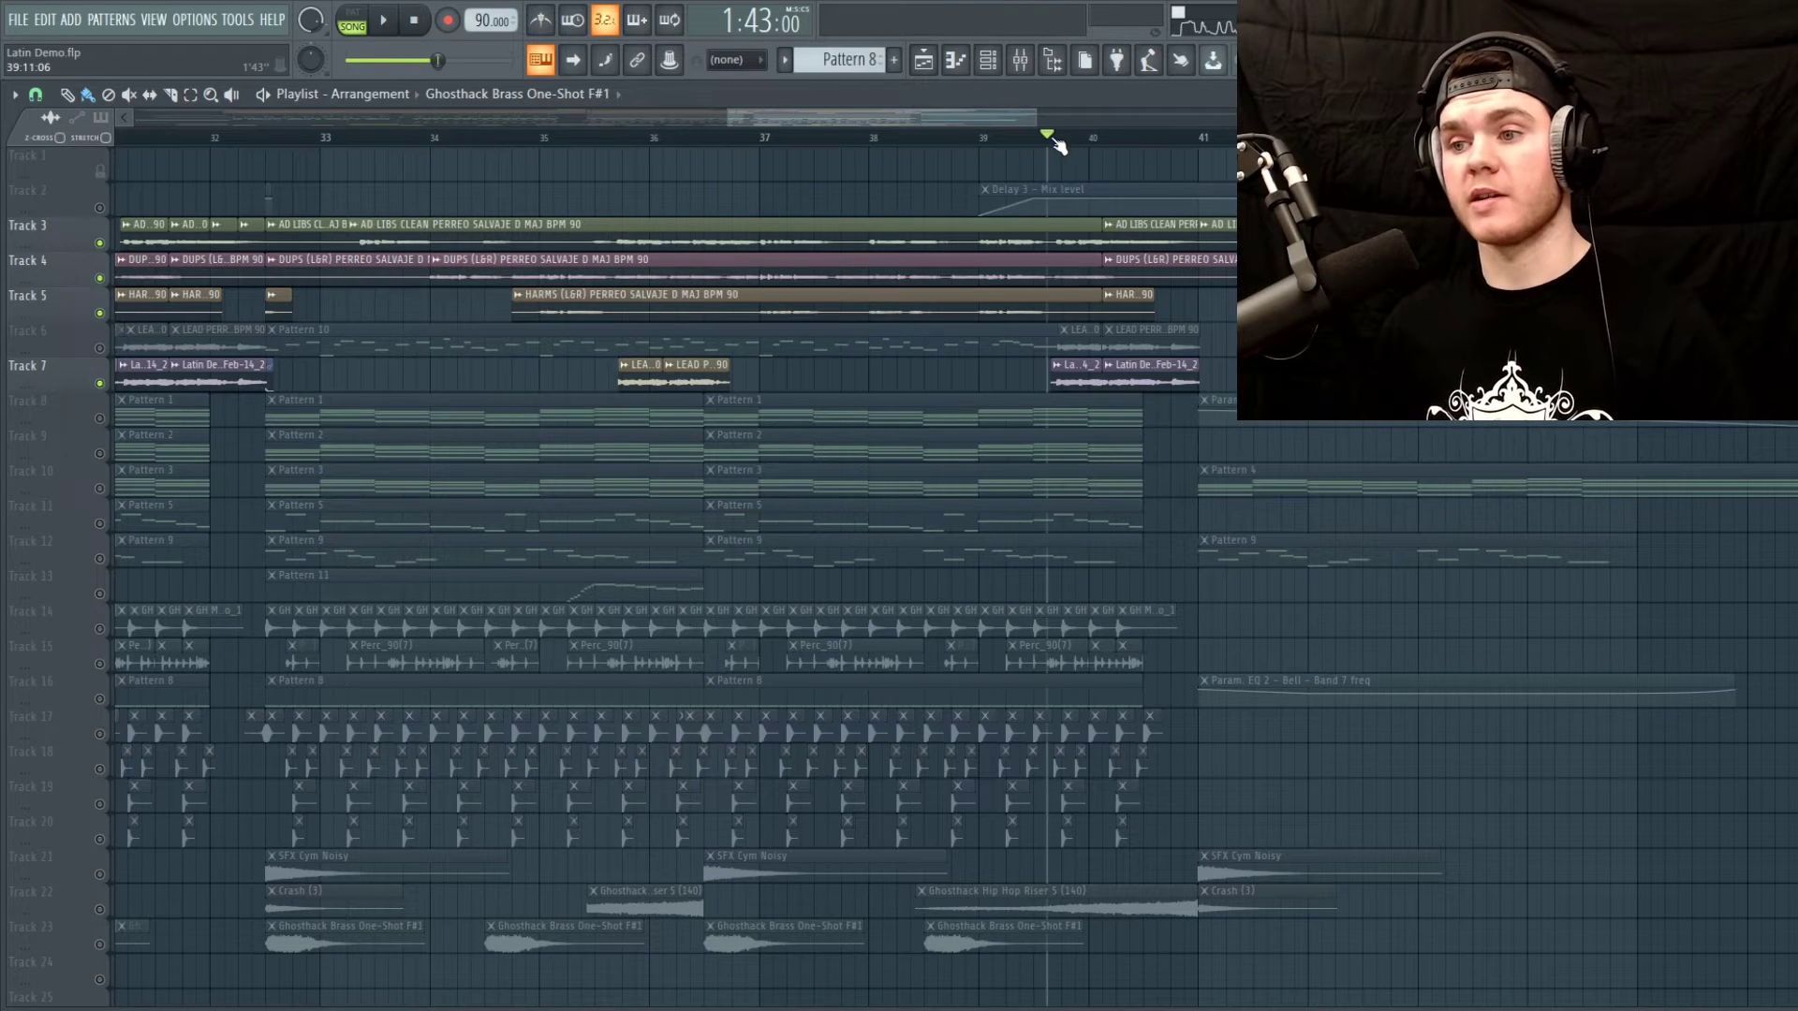
pyautogui.rightClick(100, 350)
pyautogui.click(269, 138)
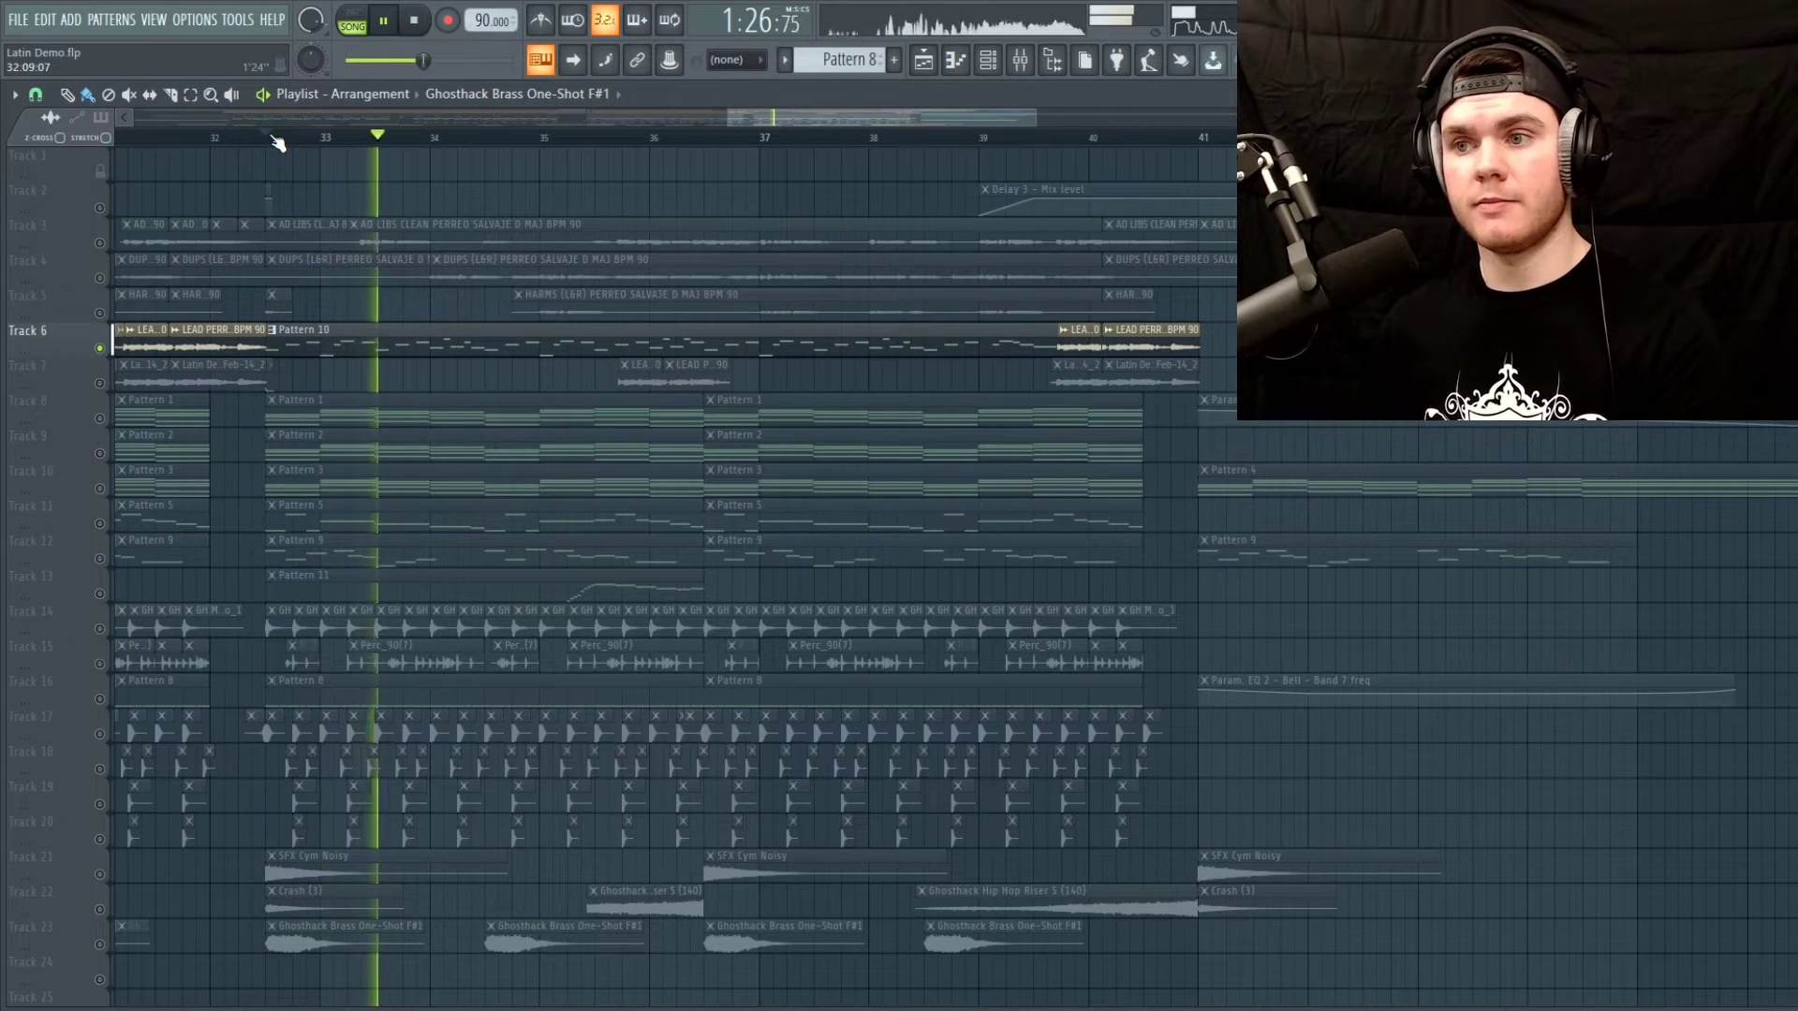
pyautogui.press('space')
# Open the LEAD PERREO SALVAJE D MAJ BPM 90 sample in Edison and audition its second half for a word to chop
pyautogui.doubleClick(208, 342)
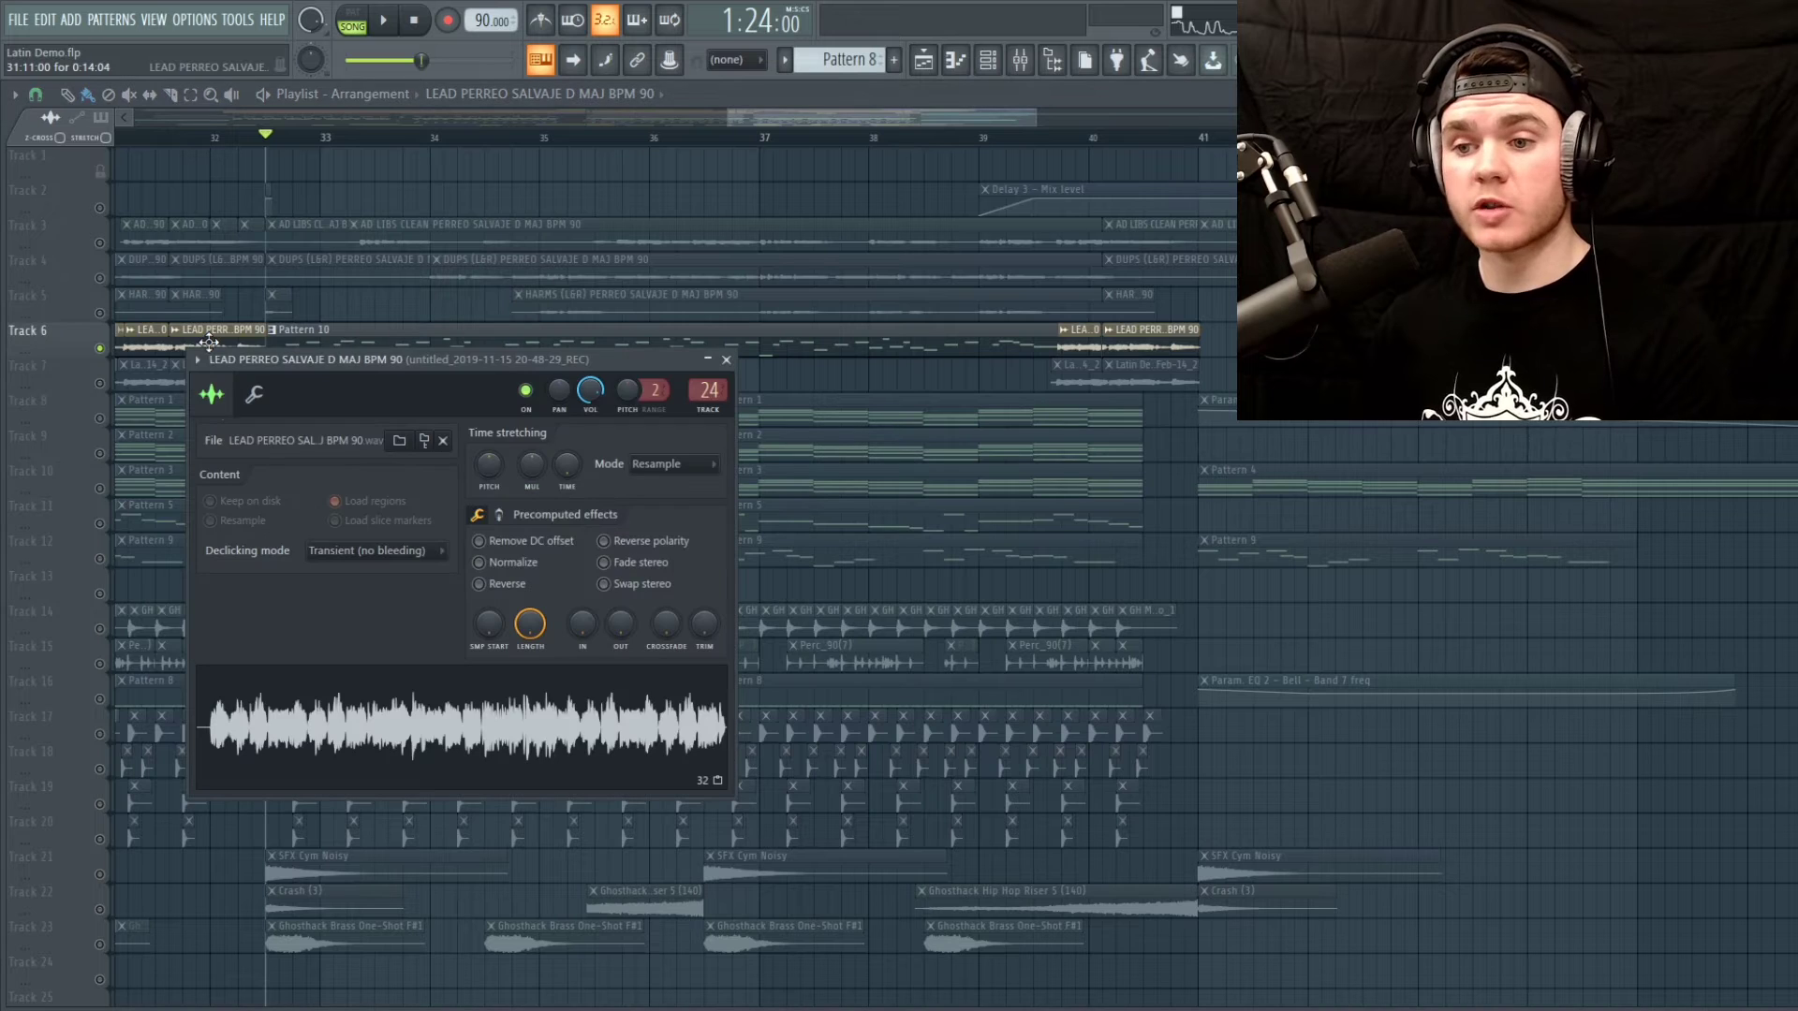
pyautogui.rightClick(430, 704)
pyautogui.click(504, 755)
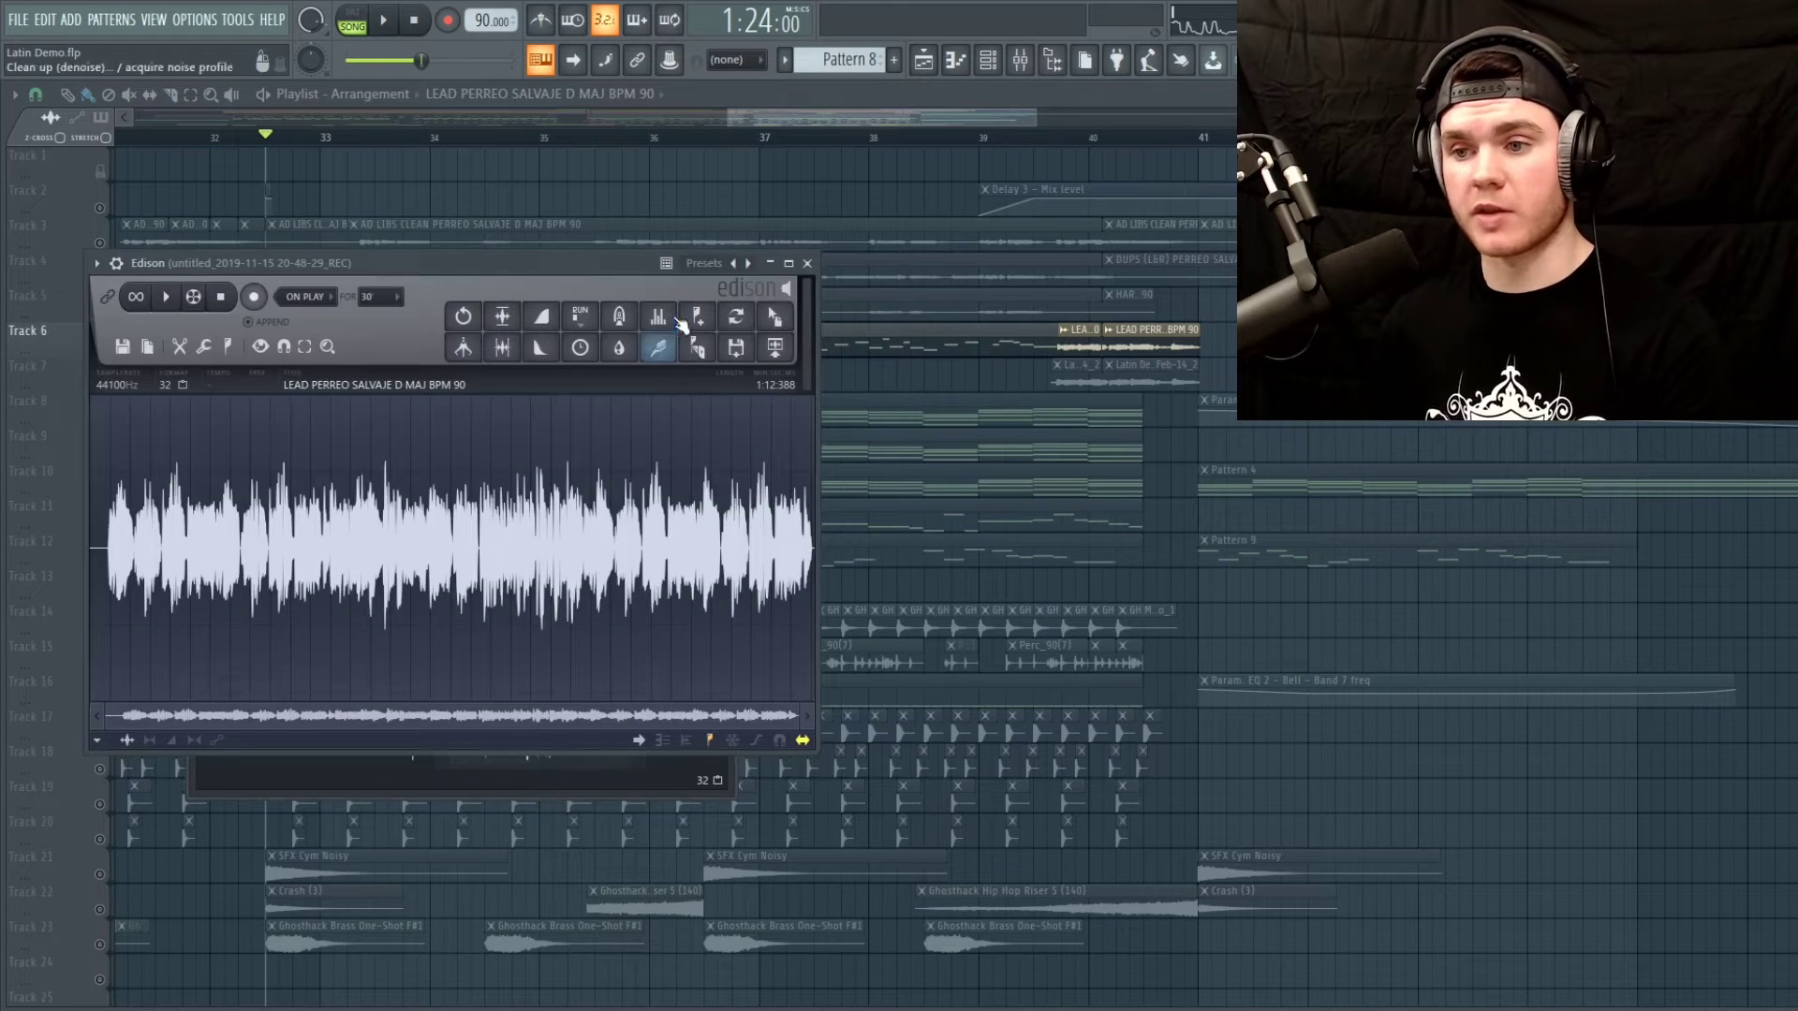
pyautogui.moveTo(550, 253); pyautogui.dragTo(704, 382)
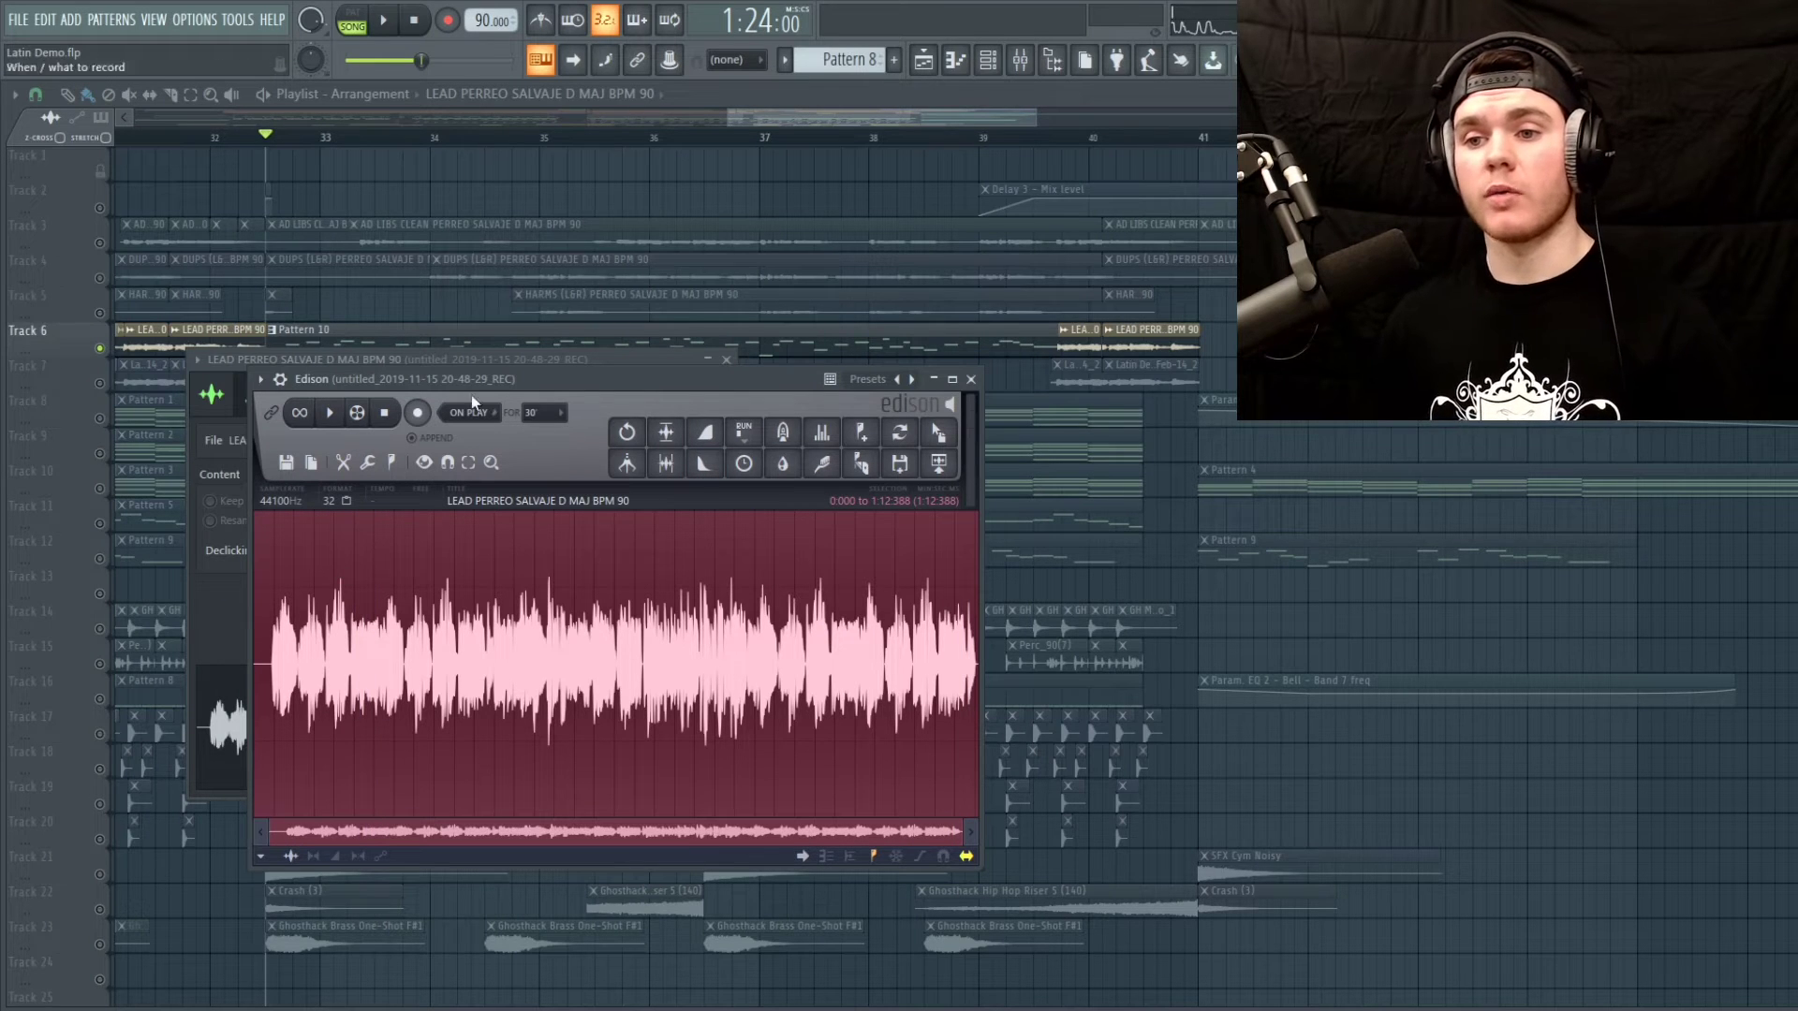
pyautogui.moveTo(960, 608); pyautogui.dragTo(568, 609)
pyautogui.press('space')
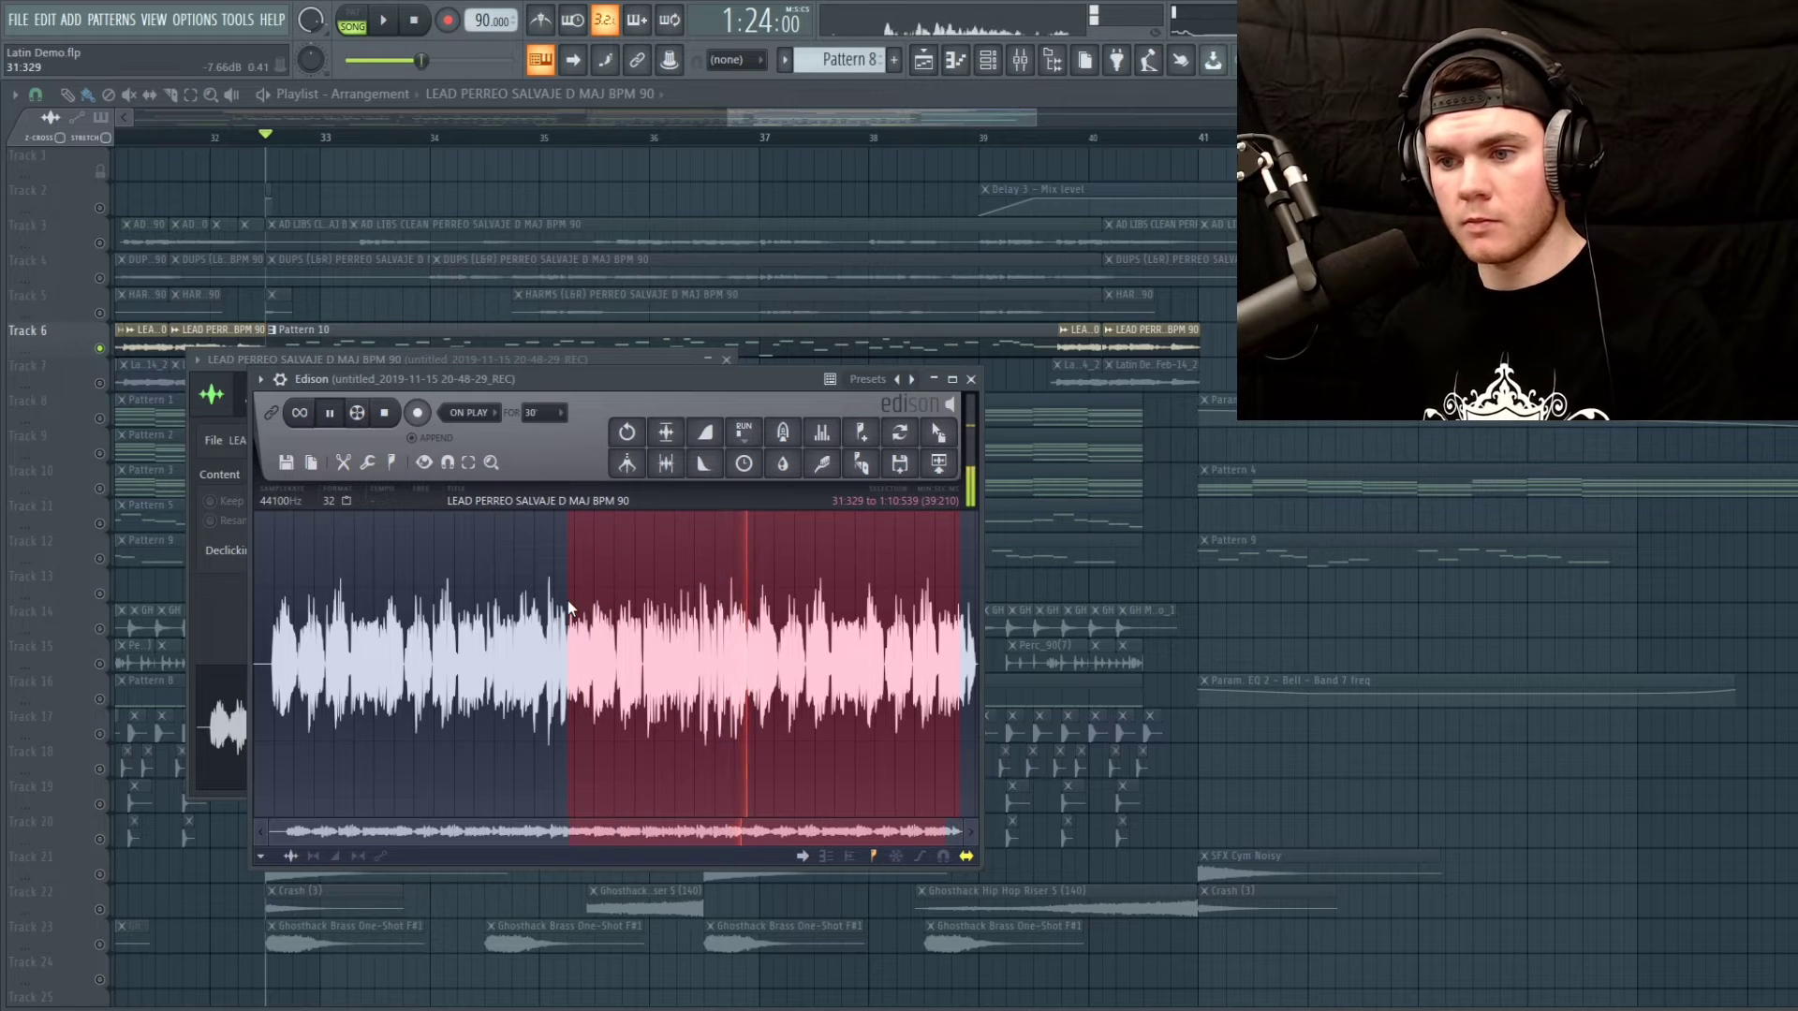
pyautogui.press('space')
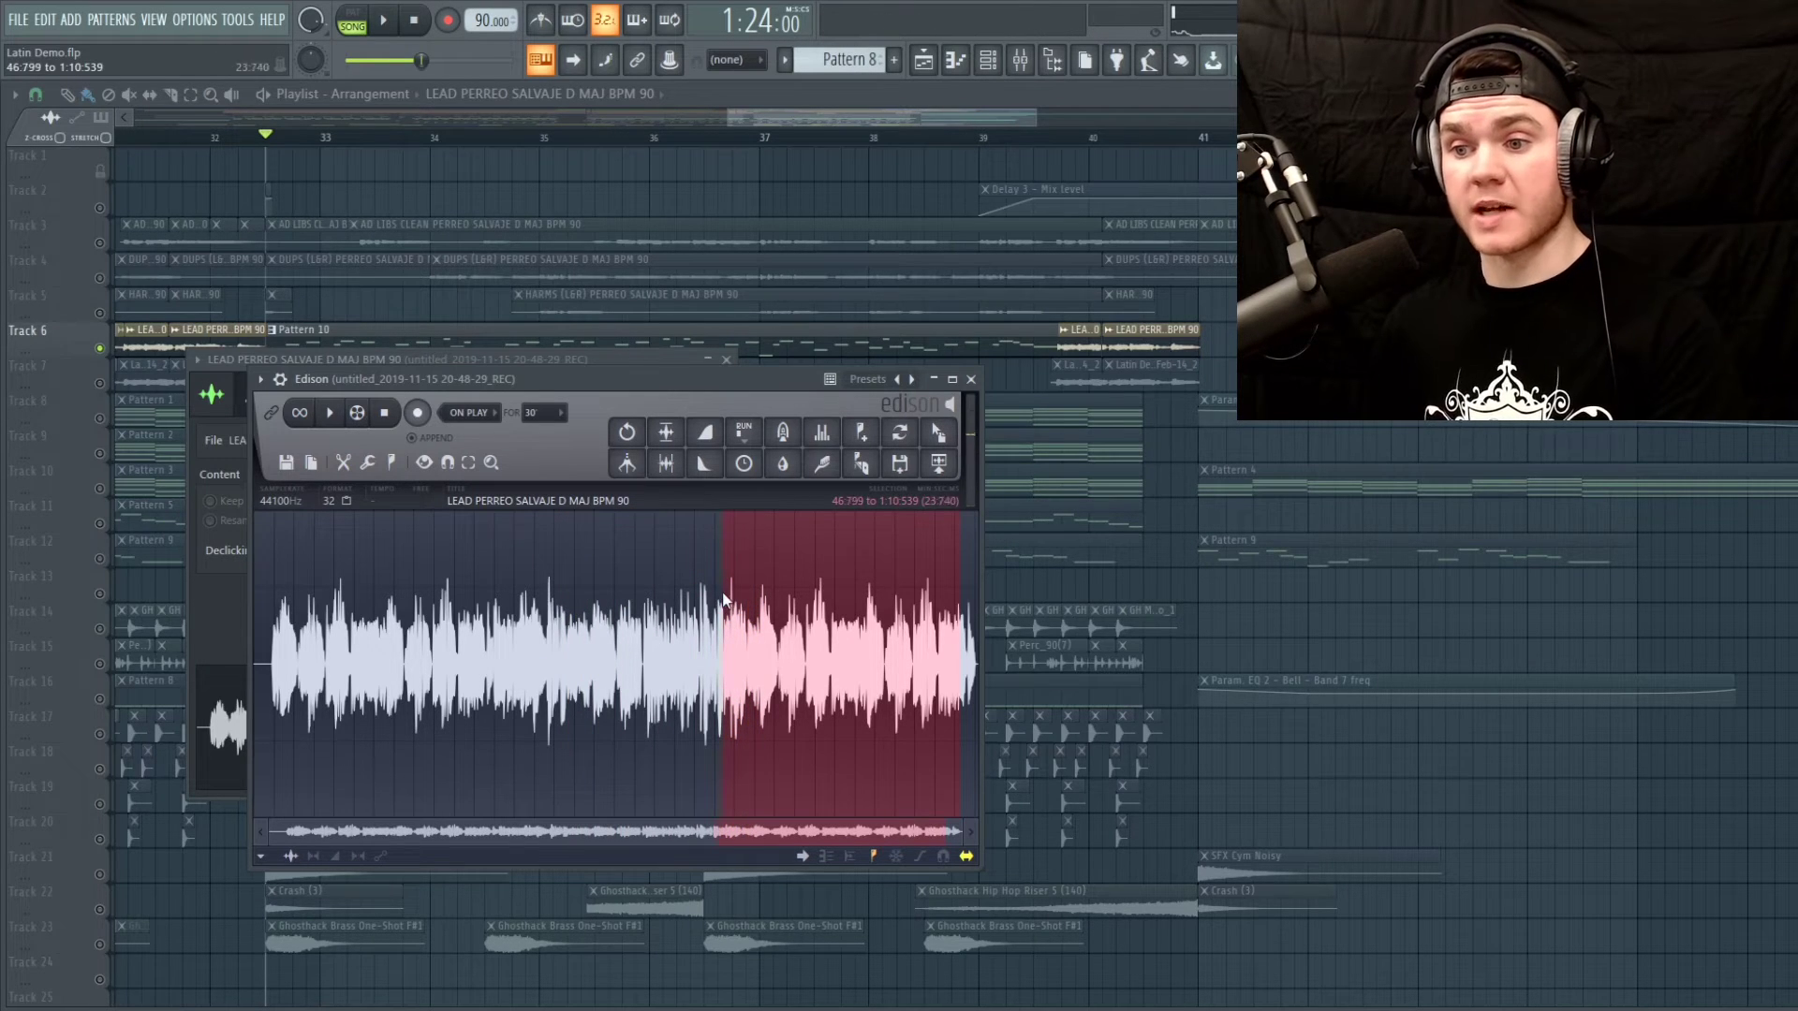
pyautogui.press('space')
# Delete the unwanted audio around one short vocal word in Edison, leaving a chop 0.573 s long
pyautogui.moveTo(742, 599); pyautogui.dragTo(5, 616)
pyautogui.press('space')
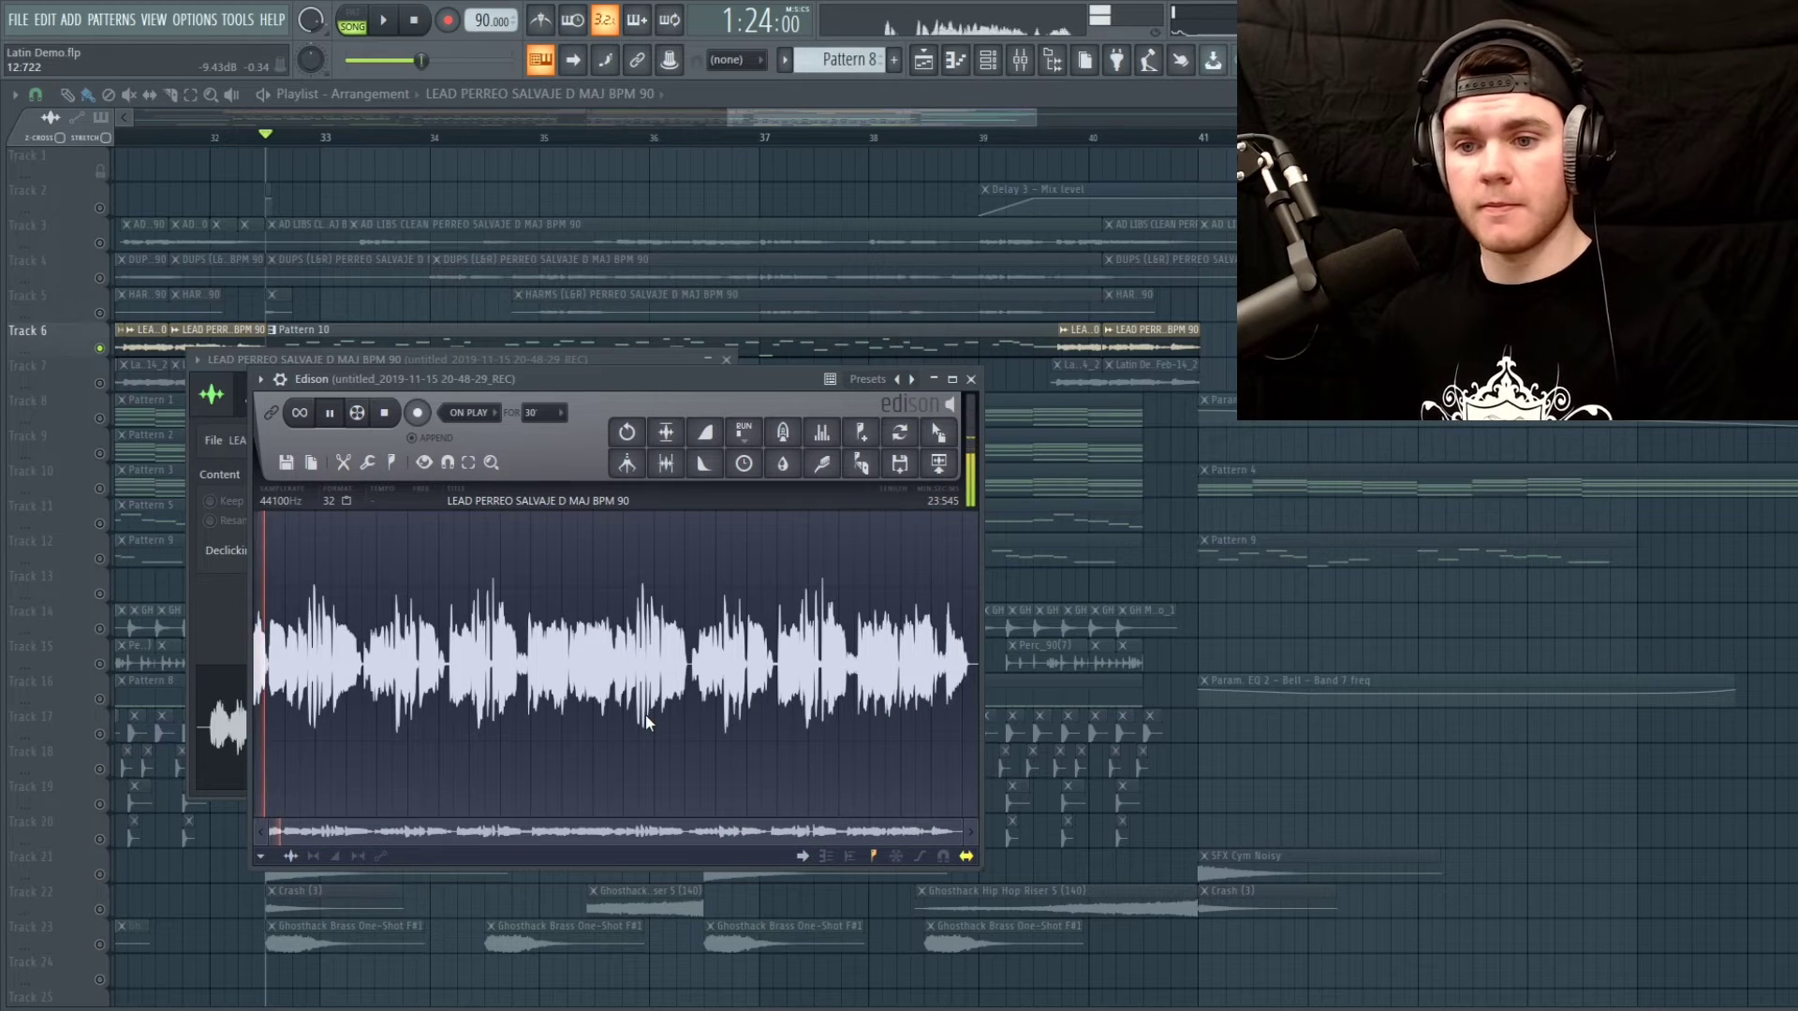
pyautogui.press('Delete')
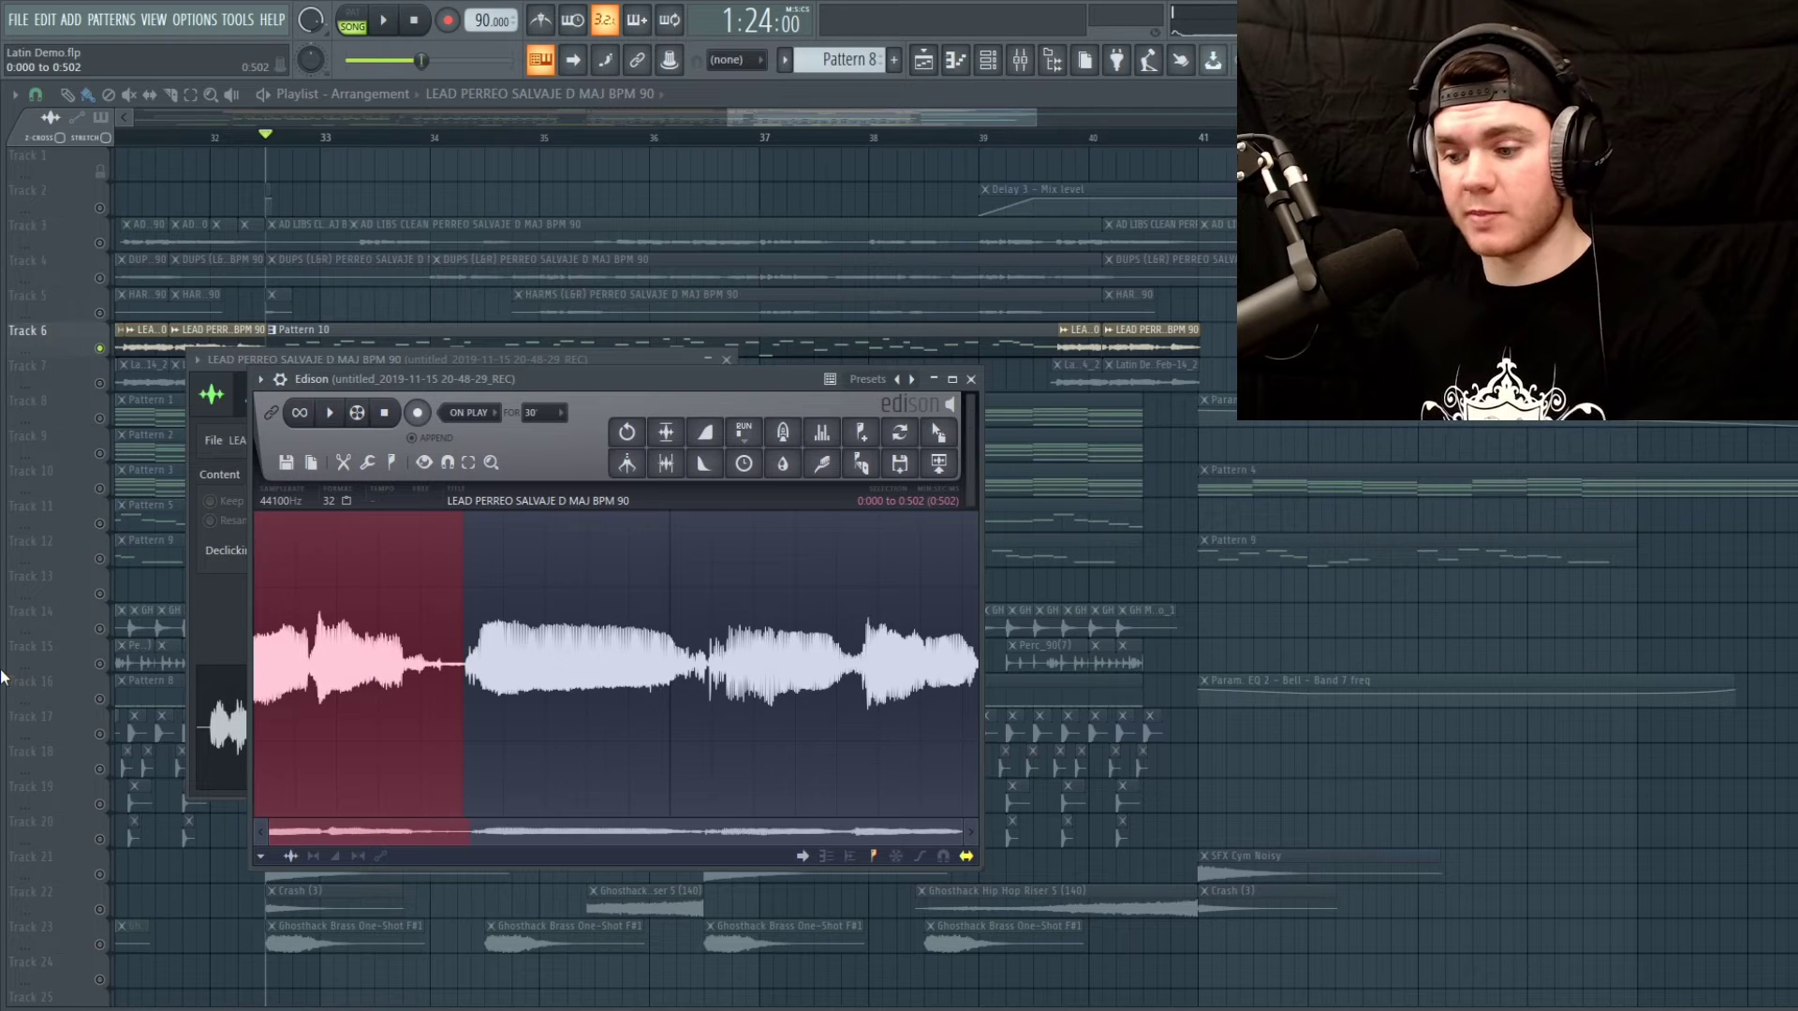
pyautogui.press('Delete')
pyautogui.press('Delete')
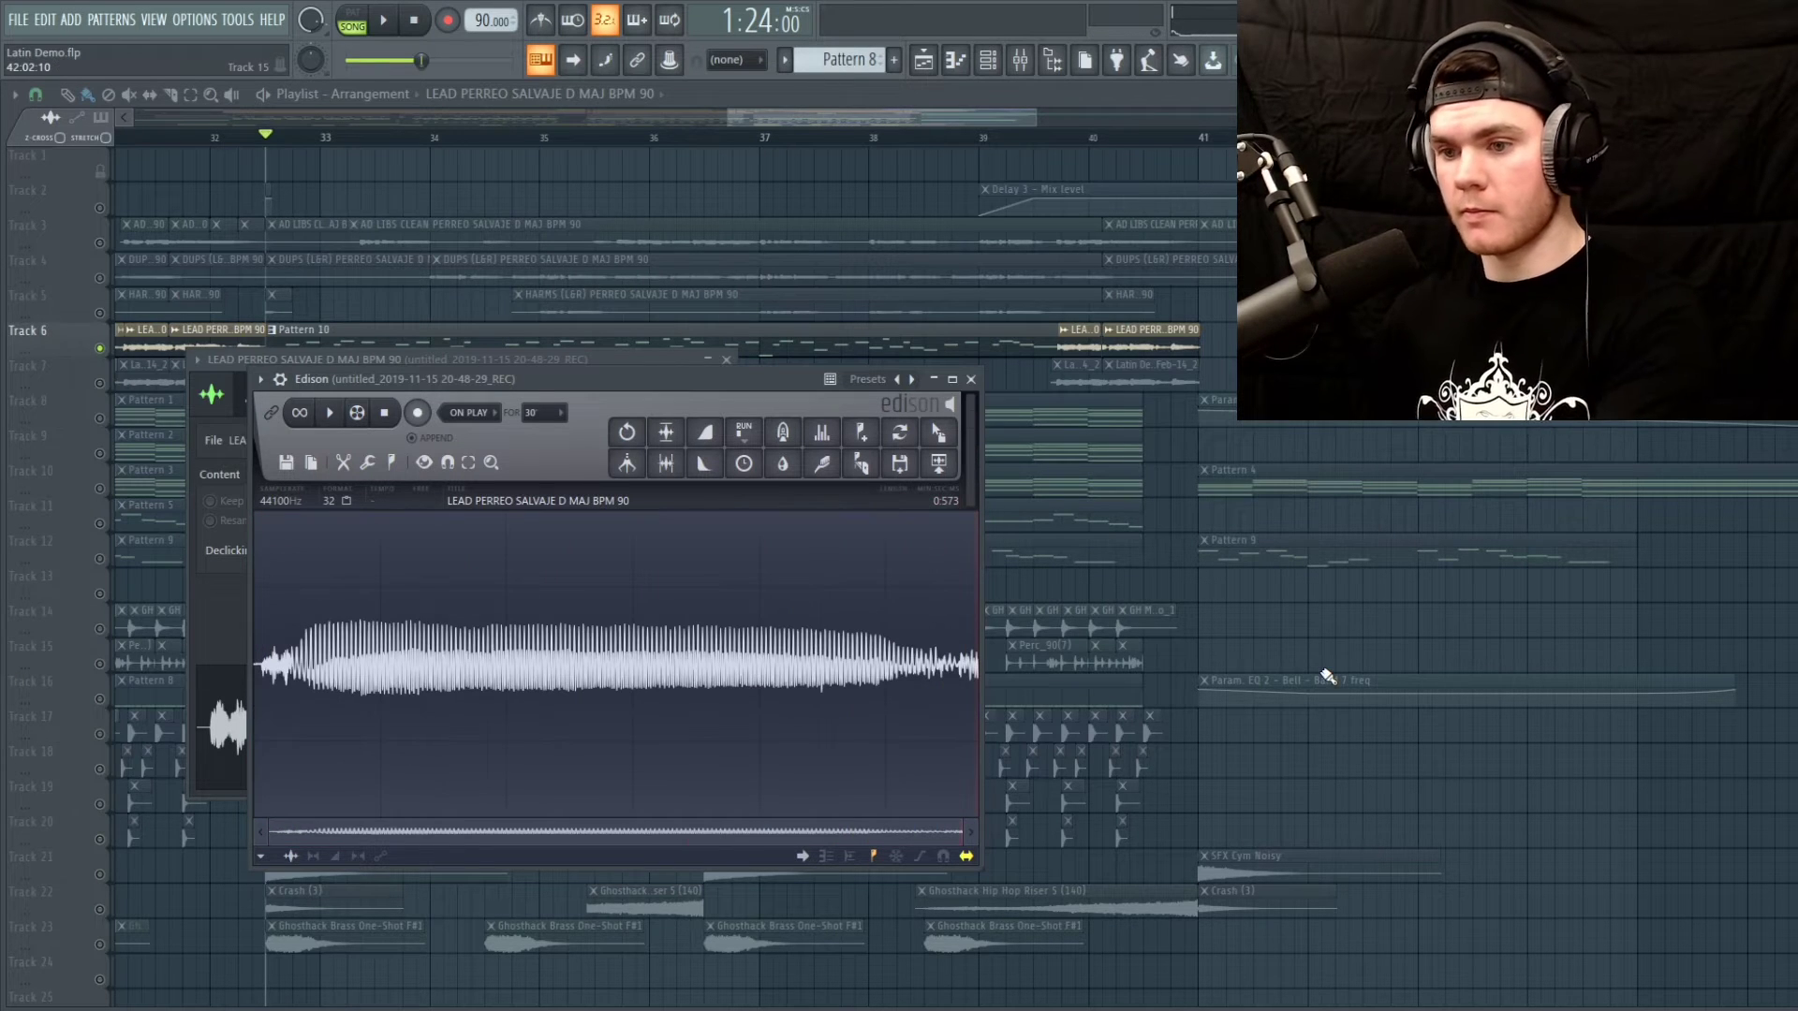
# Normalize the vocal chop and play it back
pyautogui.press('space')
pyautogui.click(666, 431)
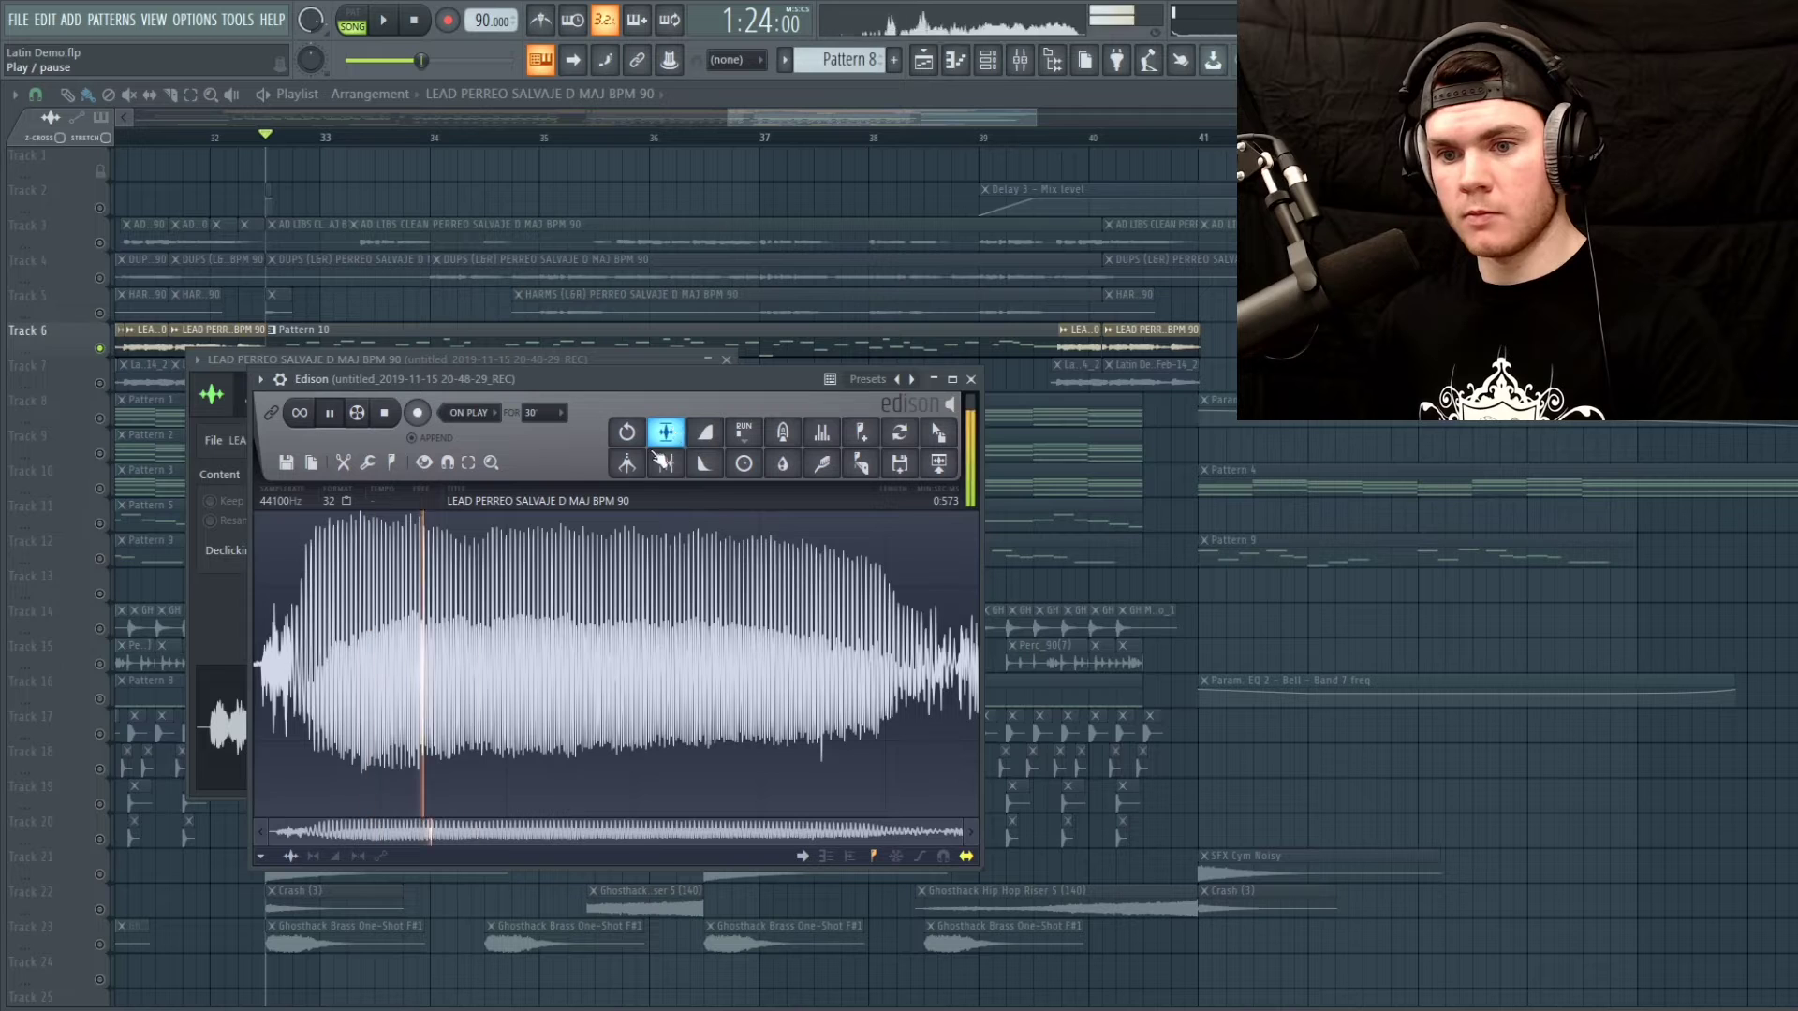
pyautogui.press('space')
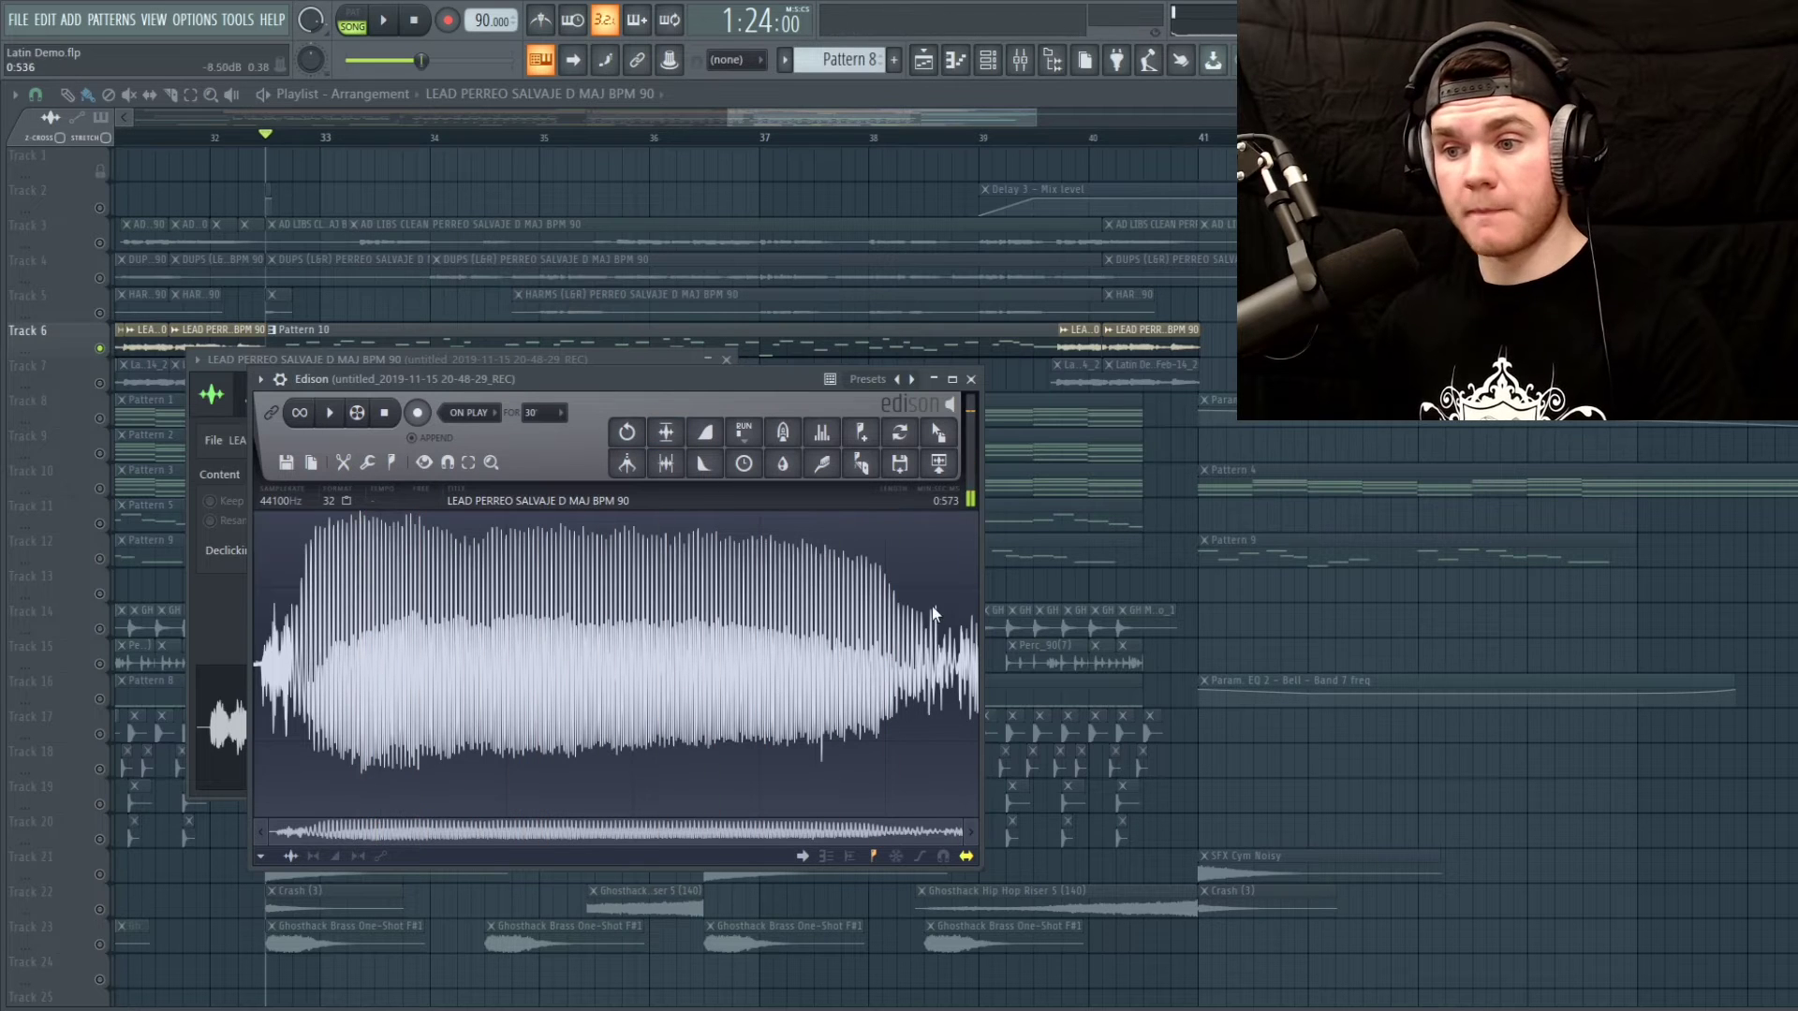
# Fade out the chop's tail, and trim its start by 0.028 s and then by 0.099 s, listening in between
pyautogui.moveTo(879, 598); pyautogui.dragTo(291, 615)
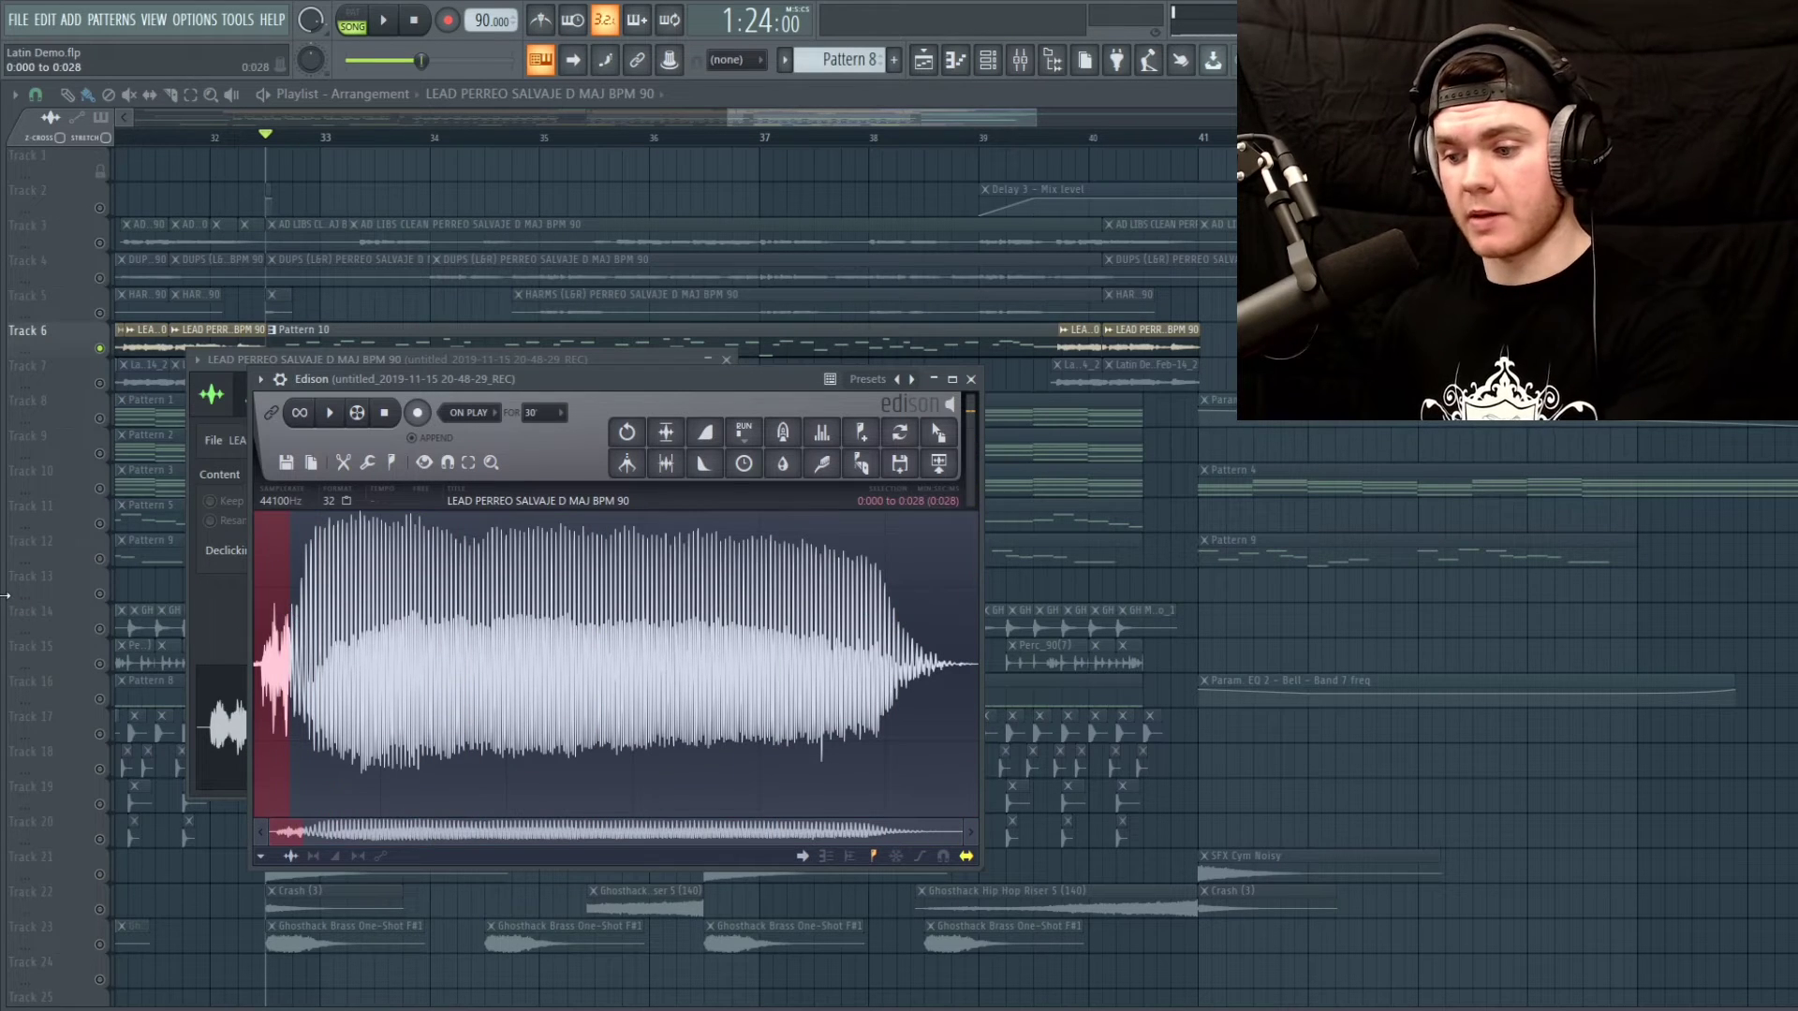
pyautogui.press('Delete')
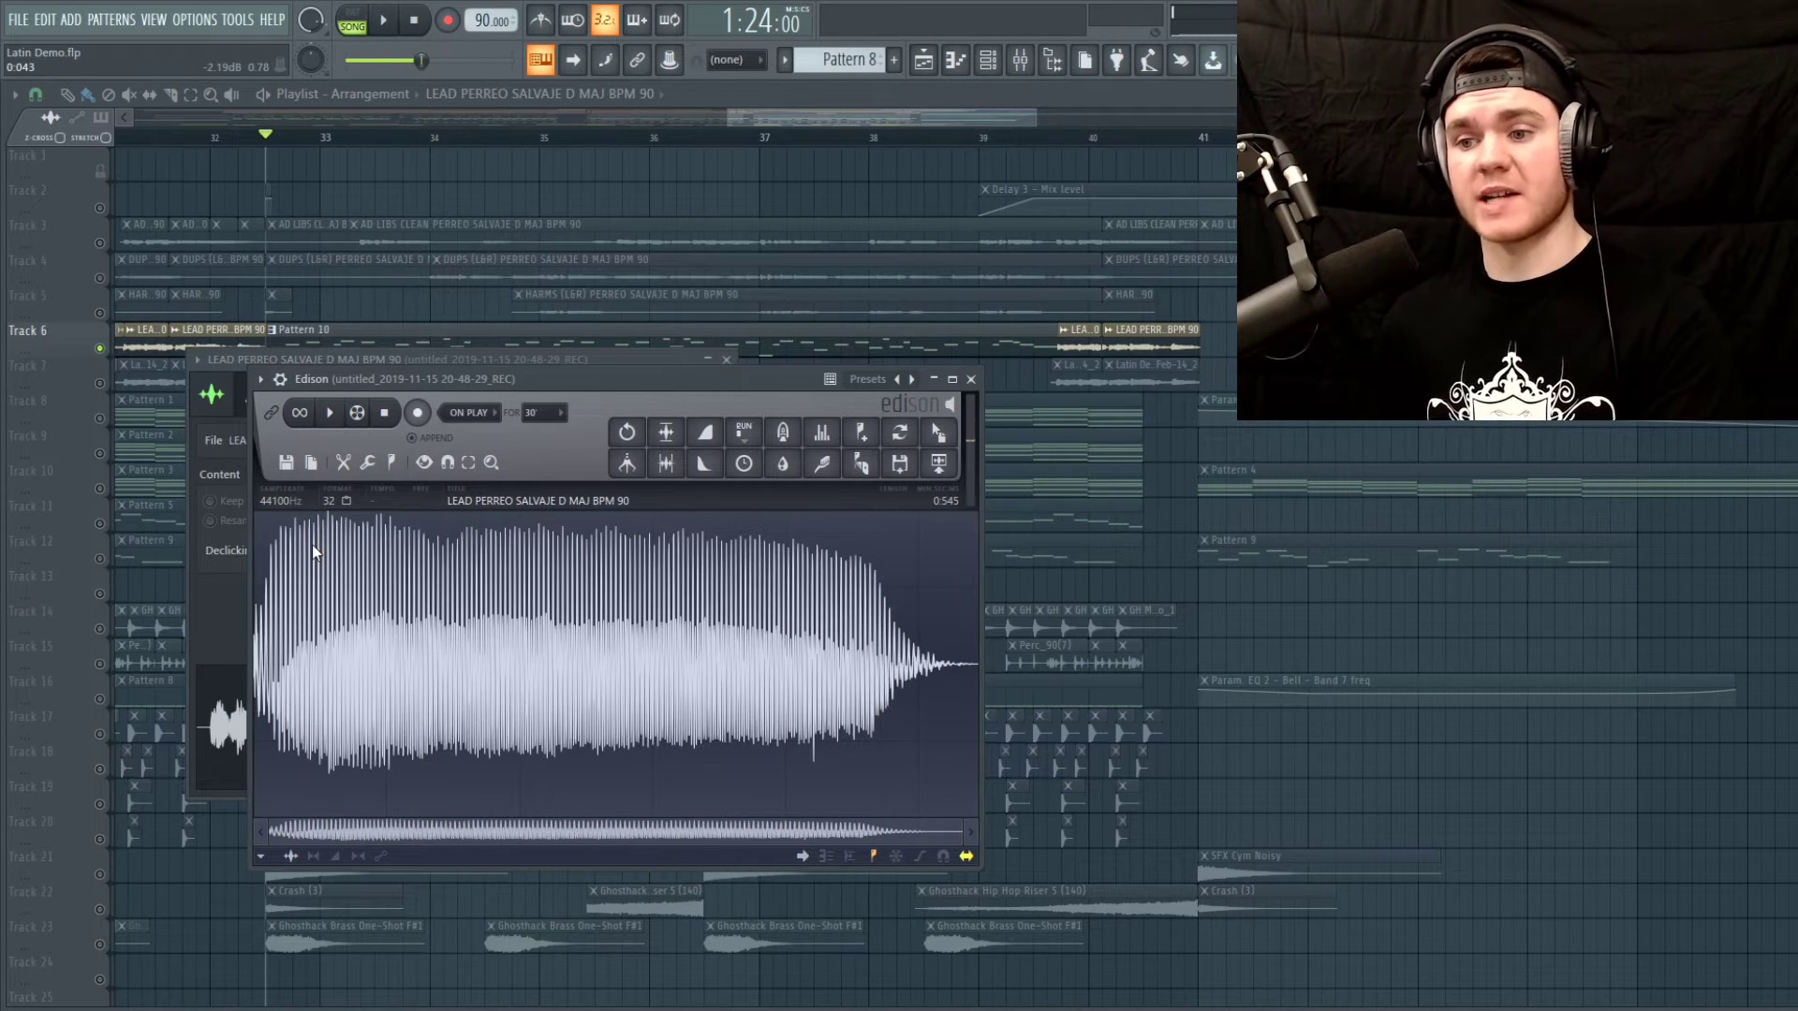
pyautogui.press('space')
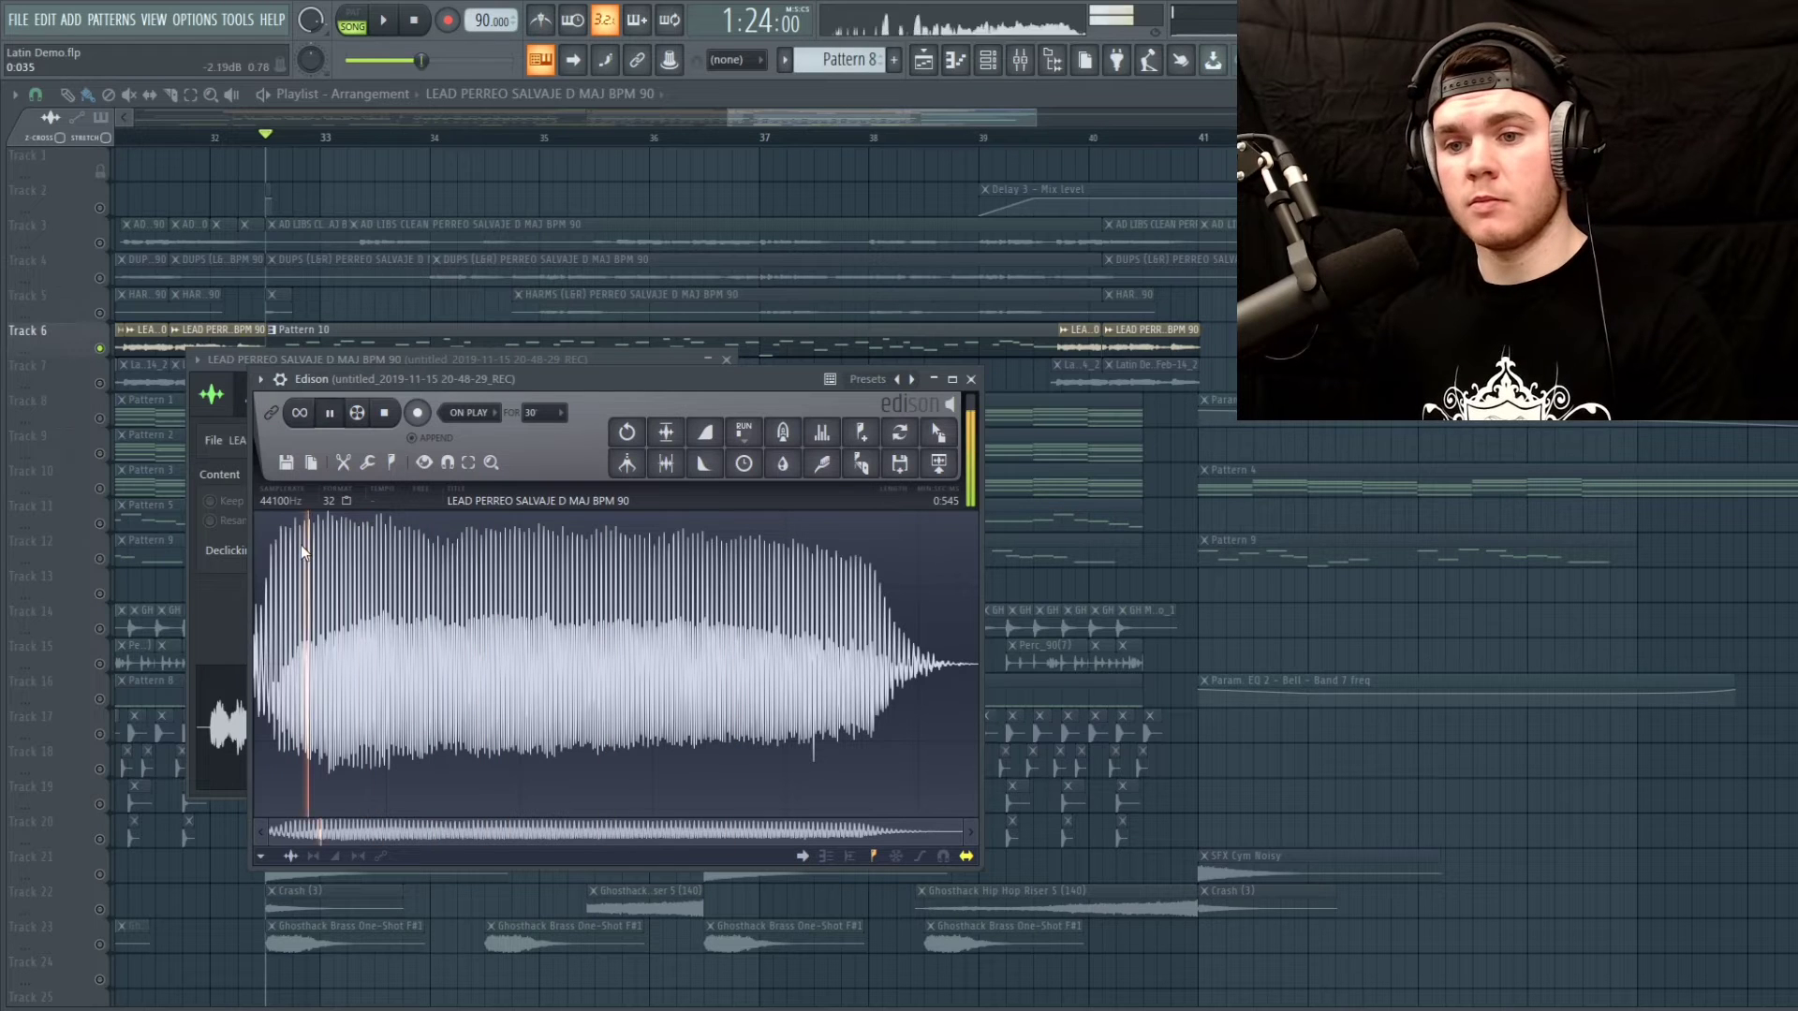
pyautogui.moveTo(378, 548); pyautogui.dragTo(318, 550)
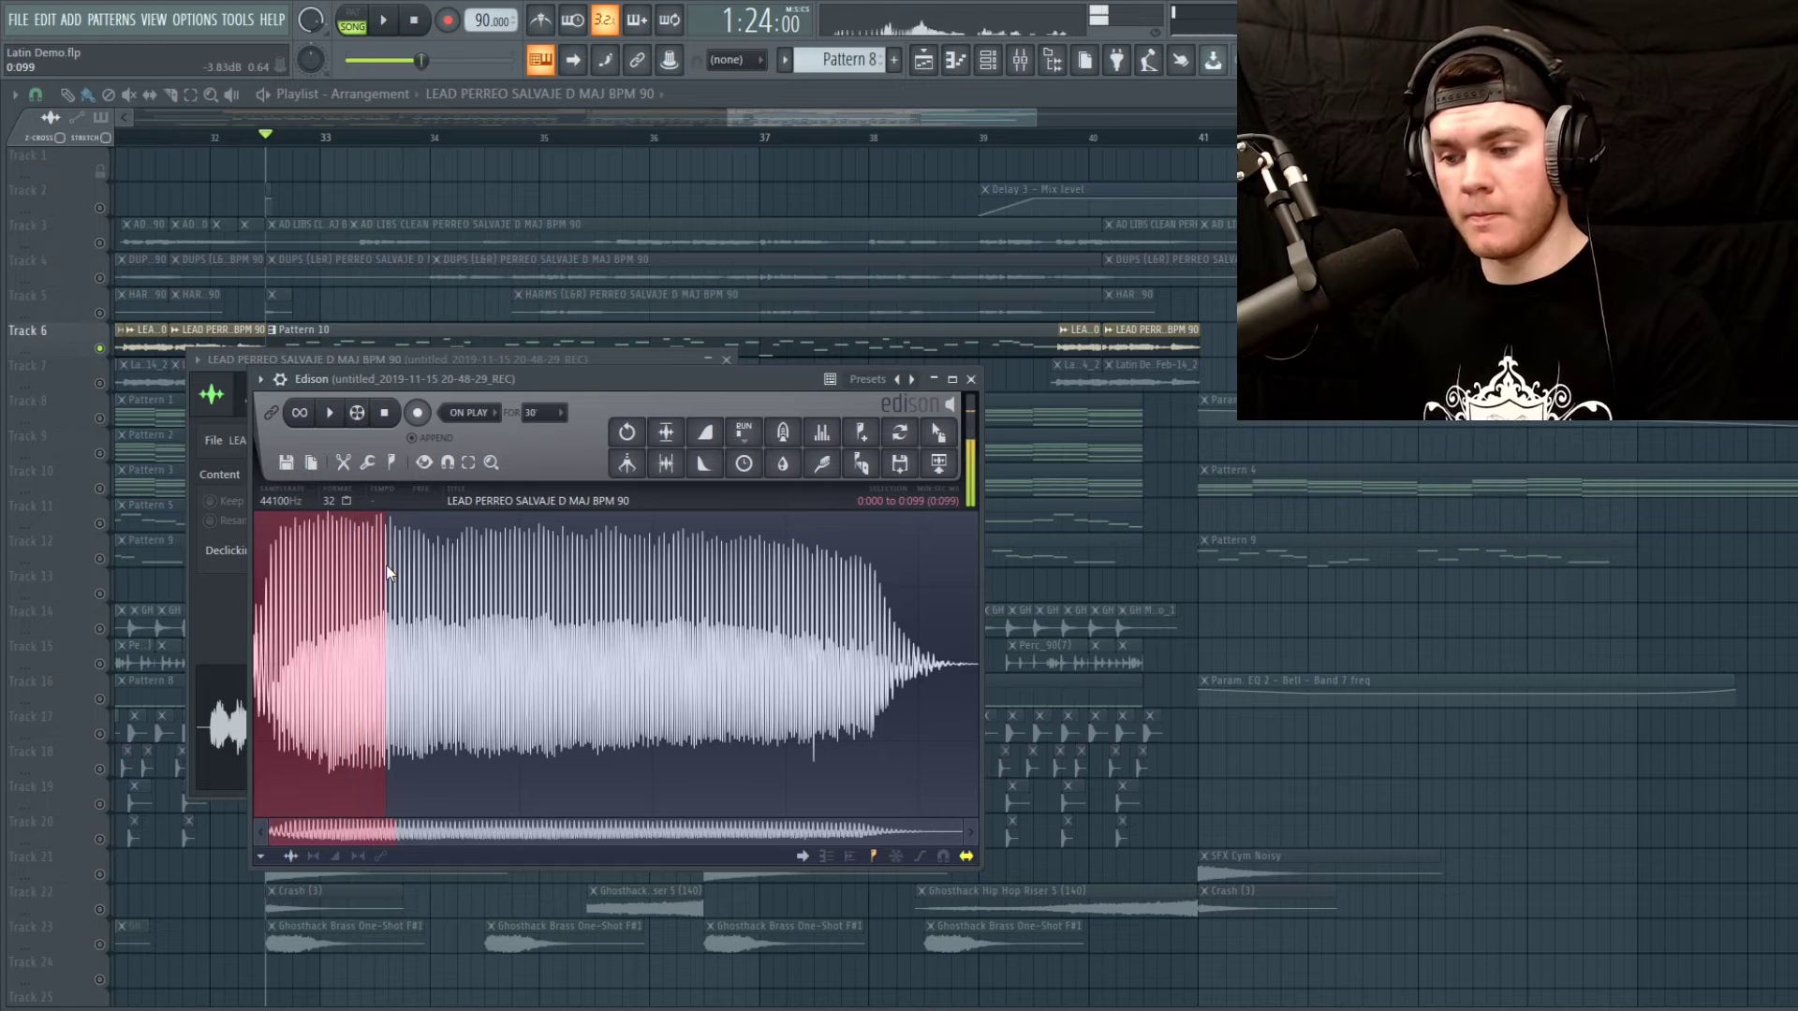
pyautogui.press('Delete')
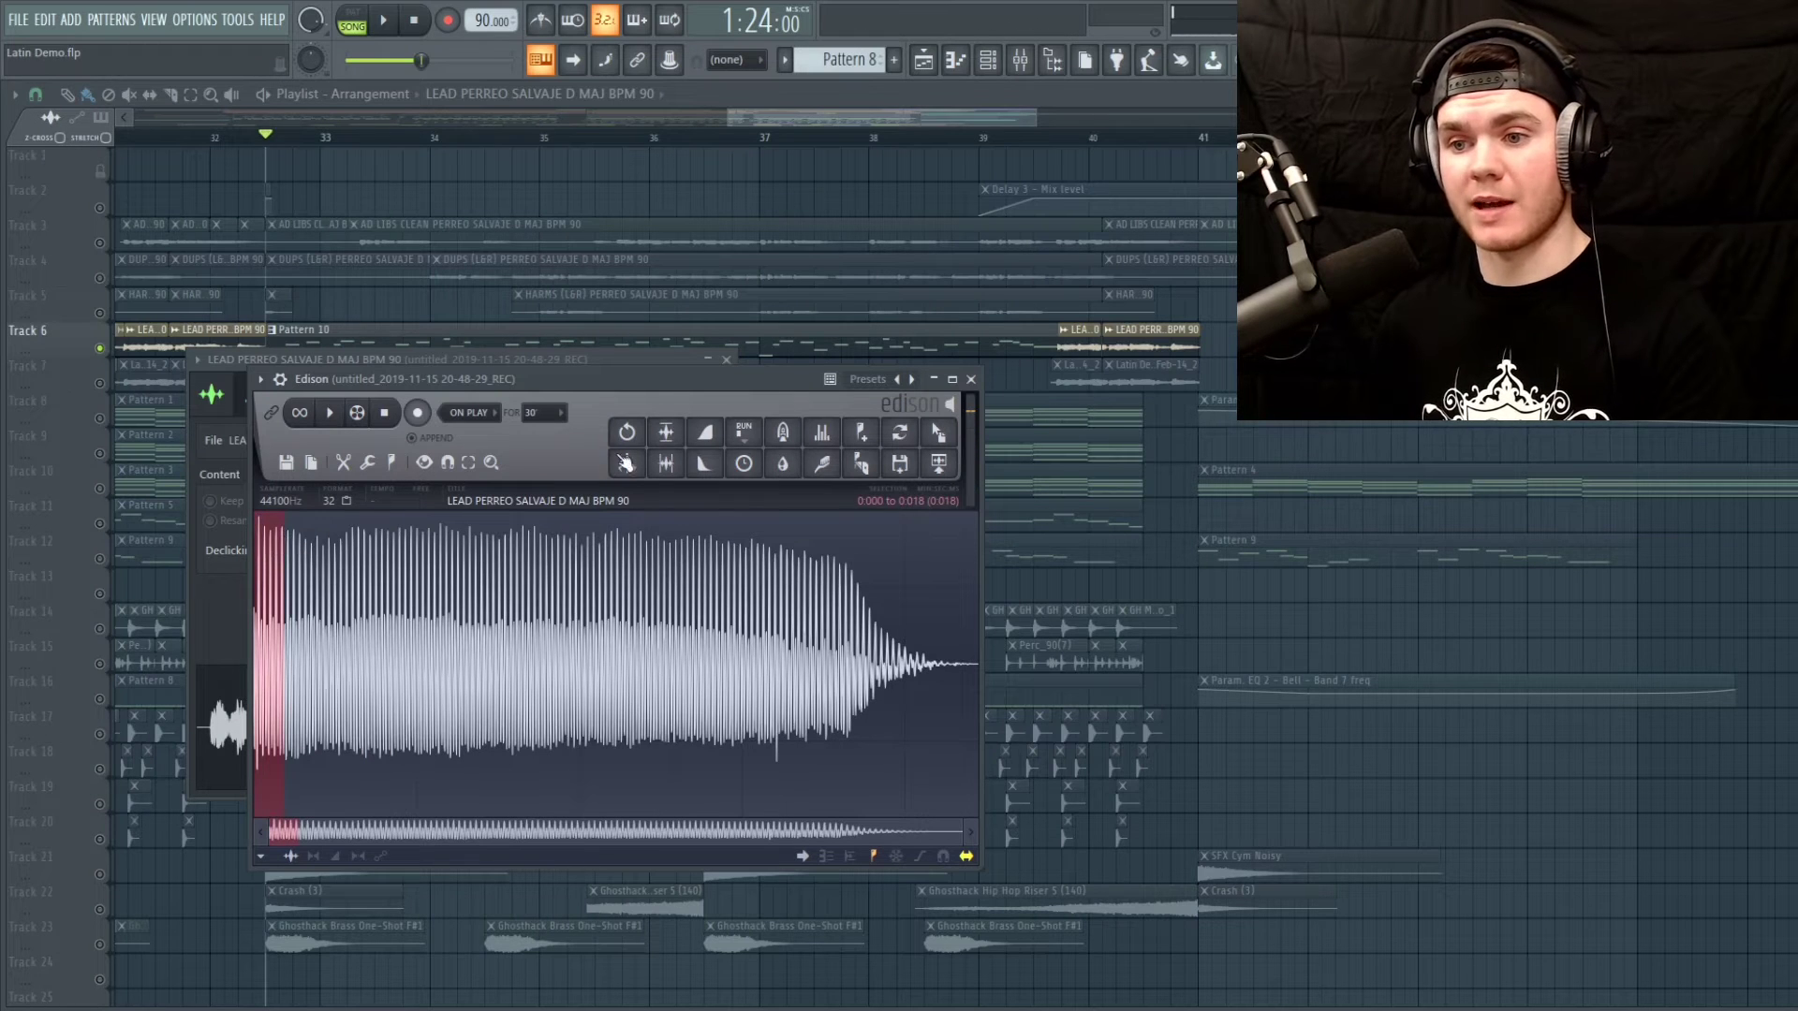
# Smooth the chop's start with a fade-in over the first 0.011 s, and play the whole chop before and after
pyautogui.hotkey('ctrl', 'a')
pyautogui.press('space')
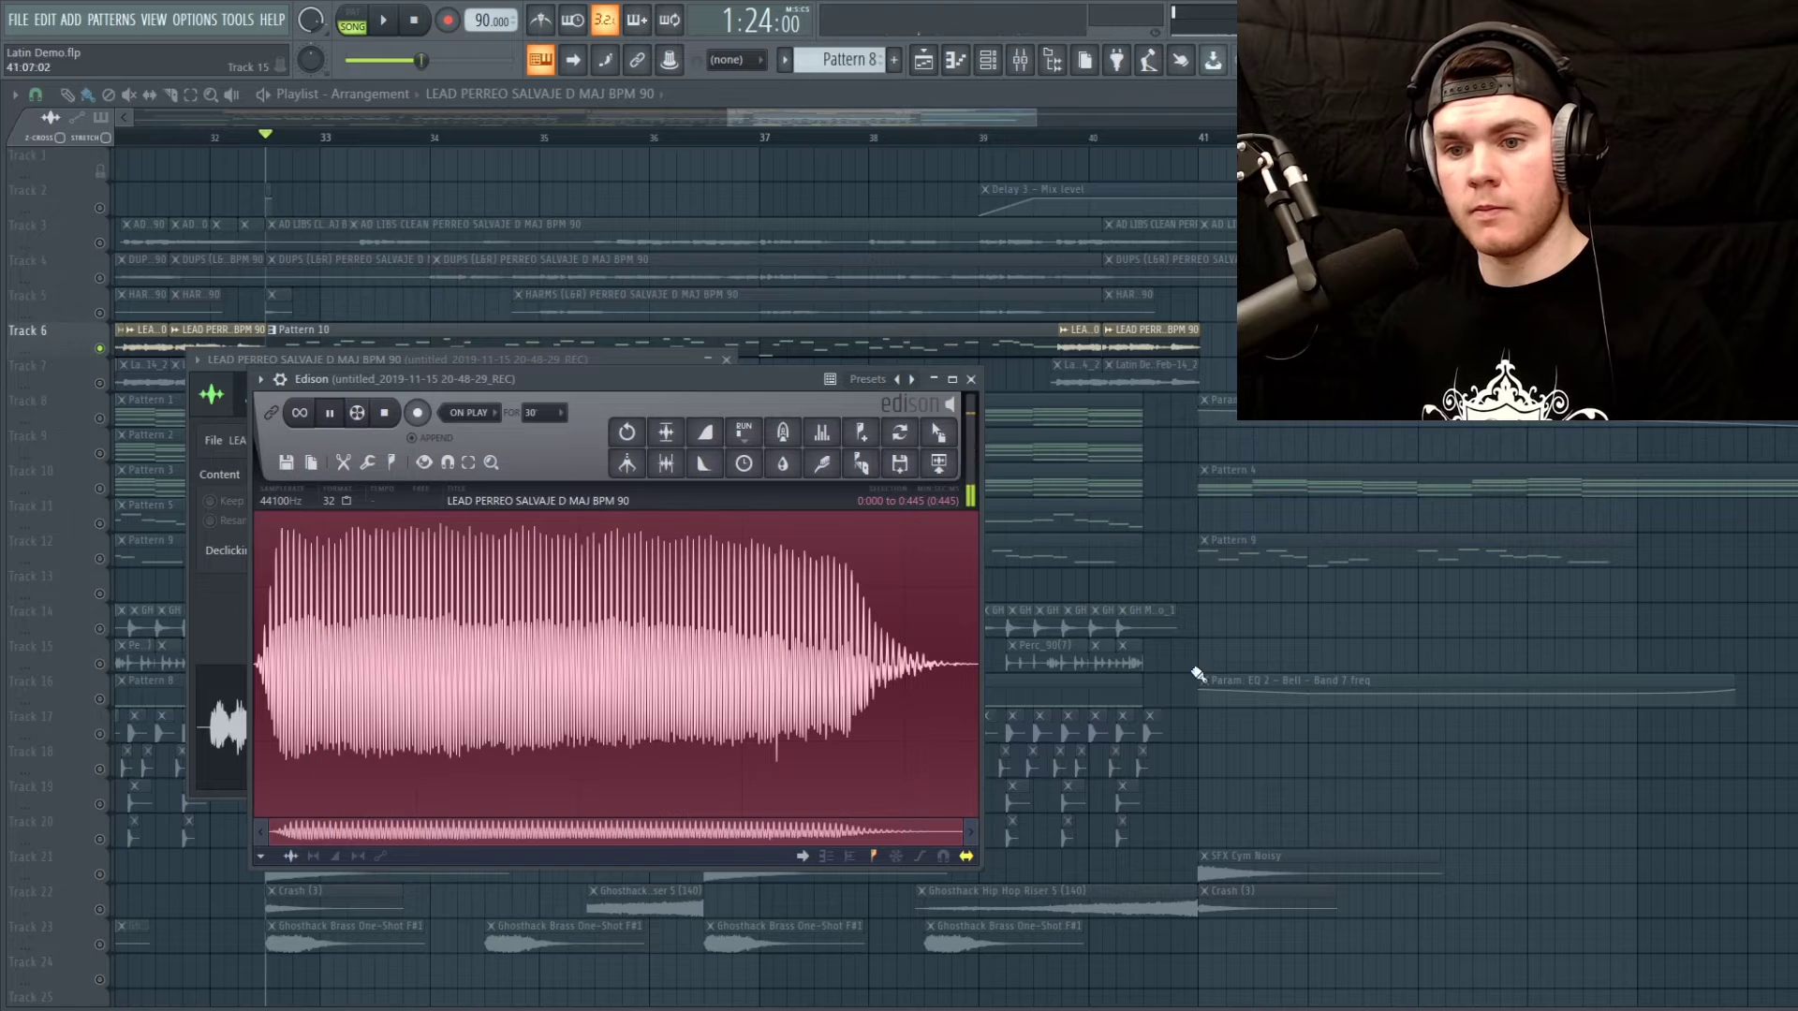
pyautogui.moveTo(259, 637); pyautogui.dragTo(378, 637)
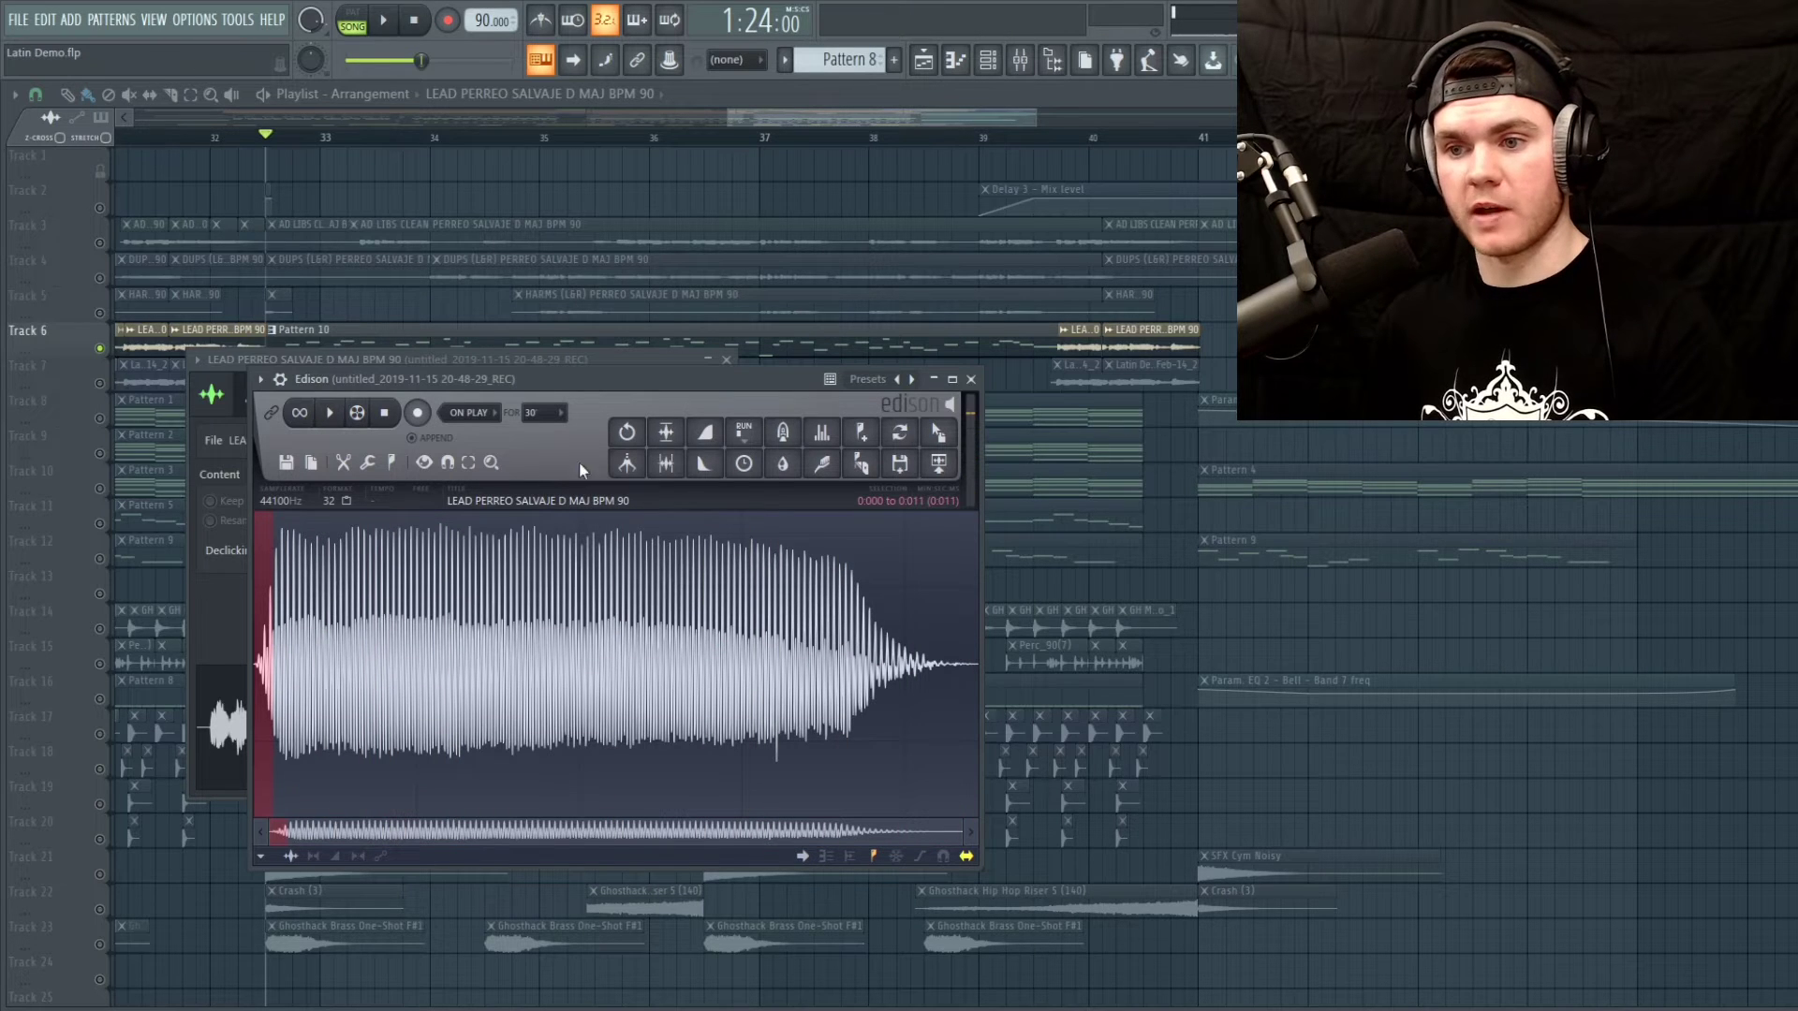
pyautogui.click(705, 434)
pyautogui.hotkey('ctrl', 'a')
pyautogui.press('space')
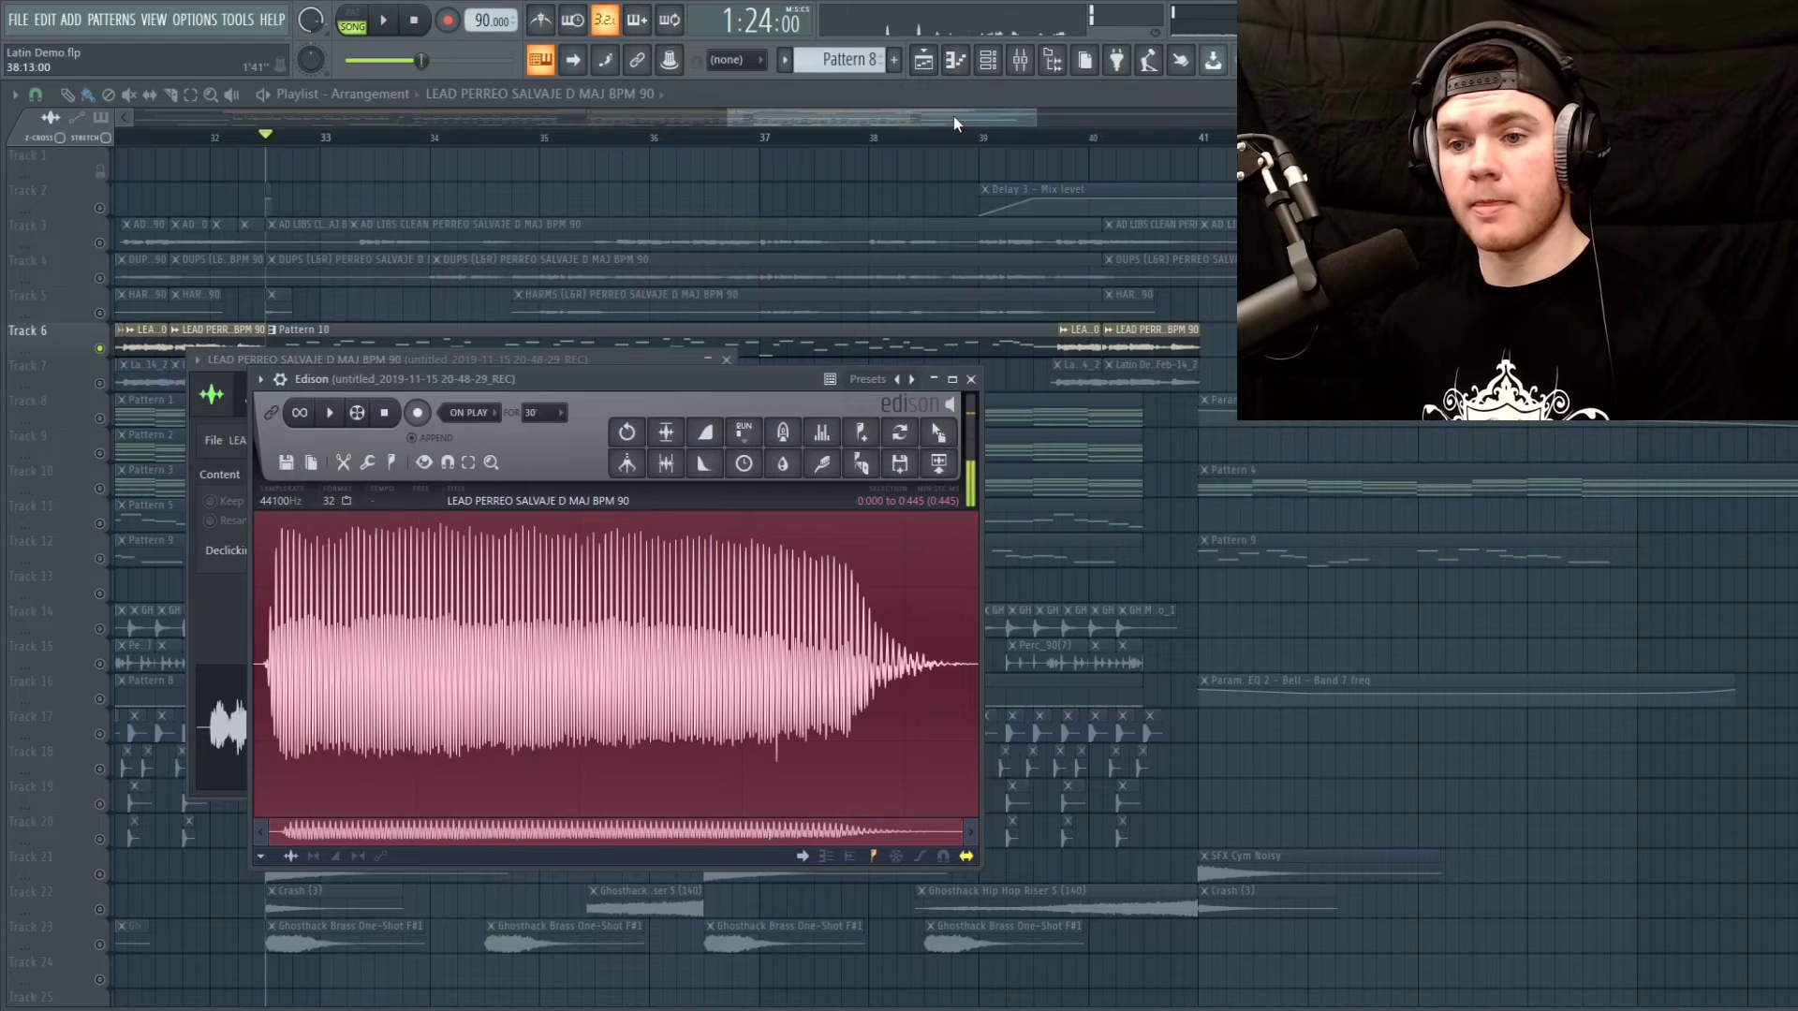
# Close the sample editors, open the Pattern 10 vocal chop melody in the piano roll, and preview its C#5 note
pyautogui.press('F12')
pyautogui.doubleClick(368, 324)
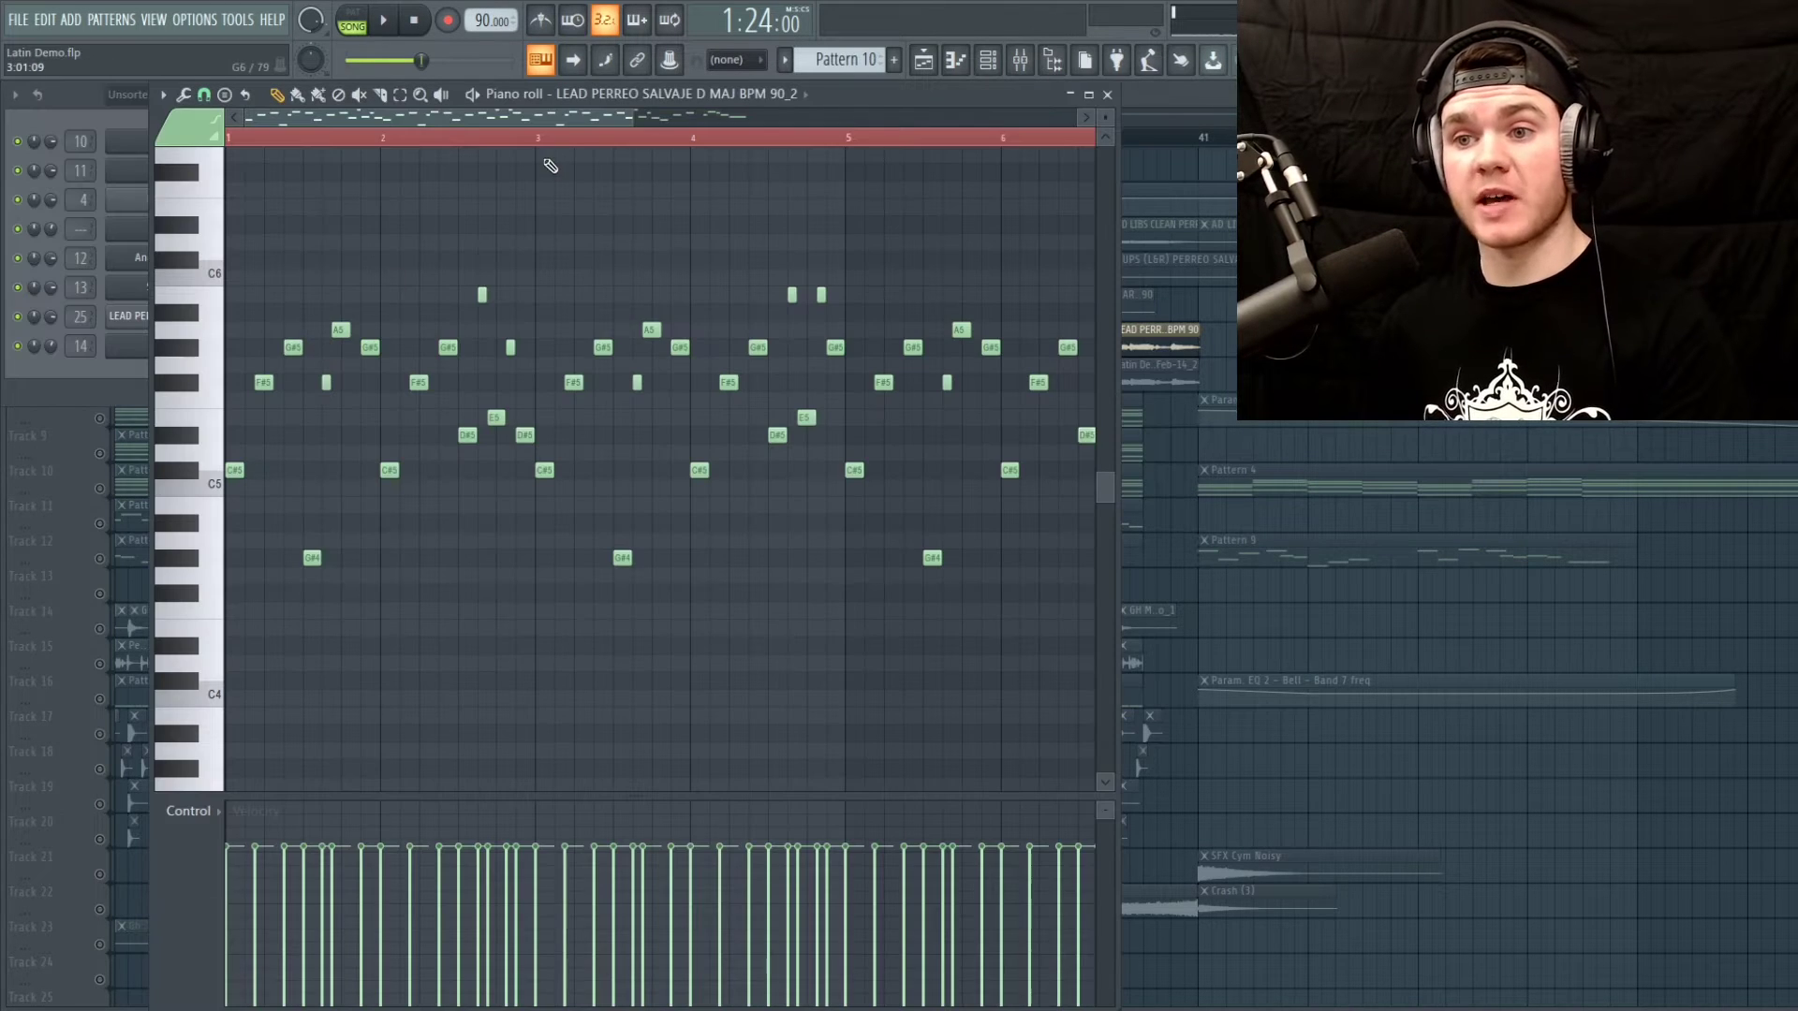
pyautogui.moveTo(198, 471)
pyautogui.mouseDown()
pyautogui.moveTo(201, 426)
pyautogui.moveTo(204, 470)
pyautogui.mouseUp()
pyautogui.click(204, 470)
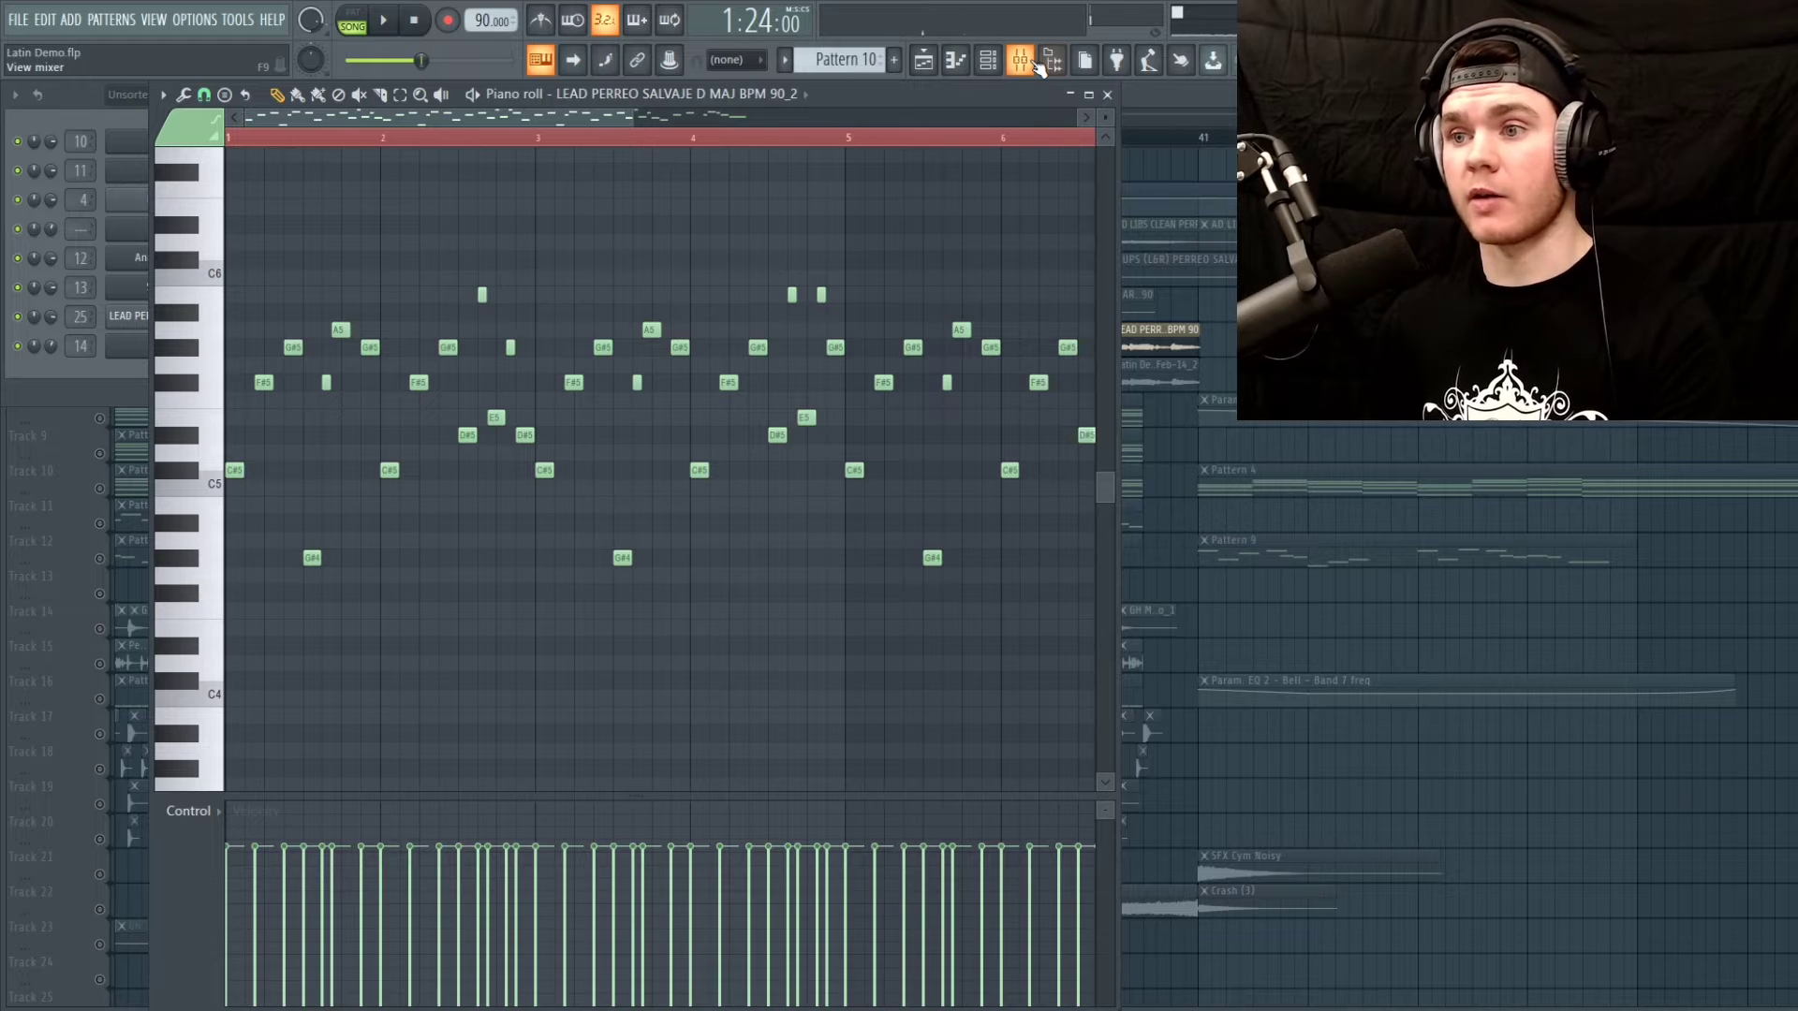
# Open SerumFX on the vocal chop's mixer insert, review its effects from distortion through reverb, play the chop through them, and close it
pyautogui.press('F9')
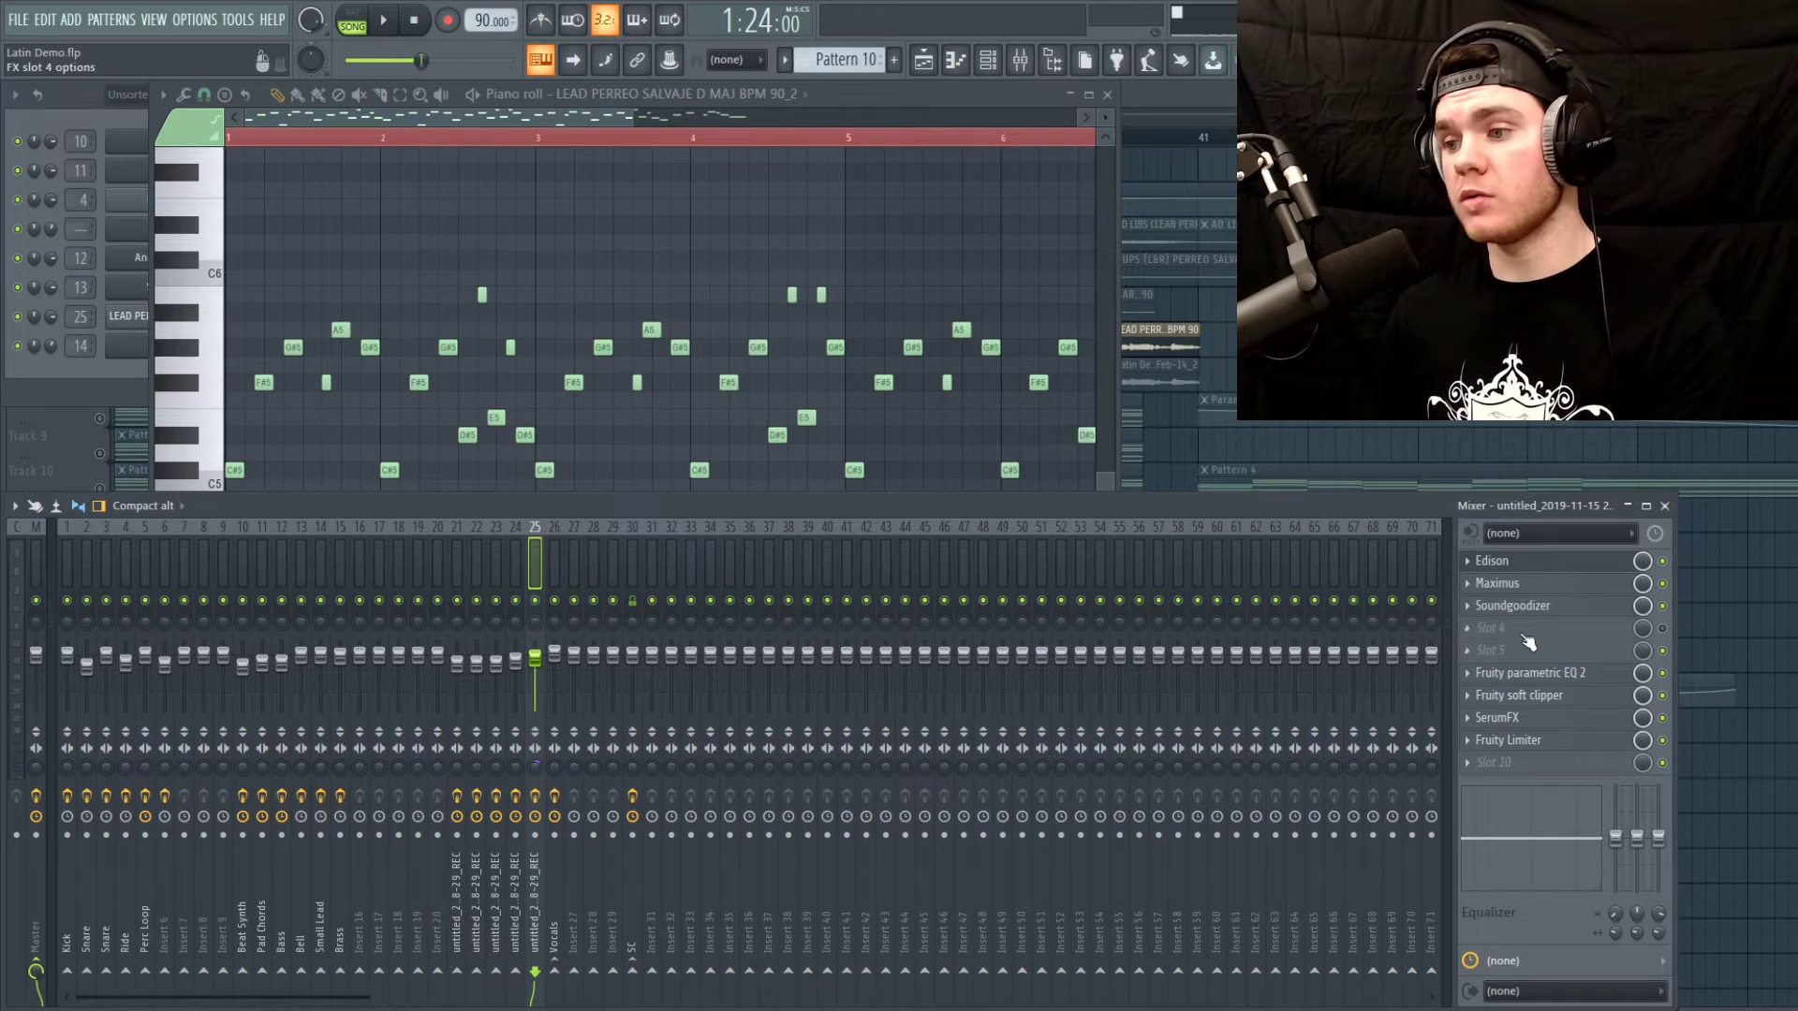
pyautogui.click(1514, 721)
pyautogui.moveTo(542, 187); pyautogui.dragTo(795, 191)
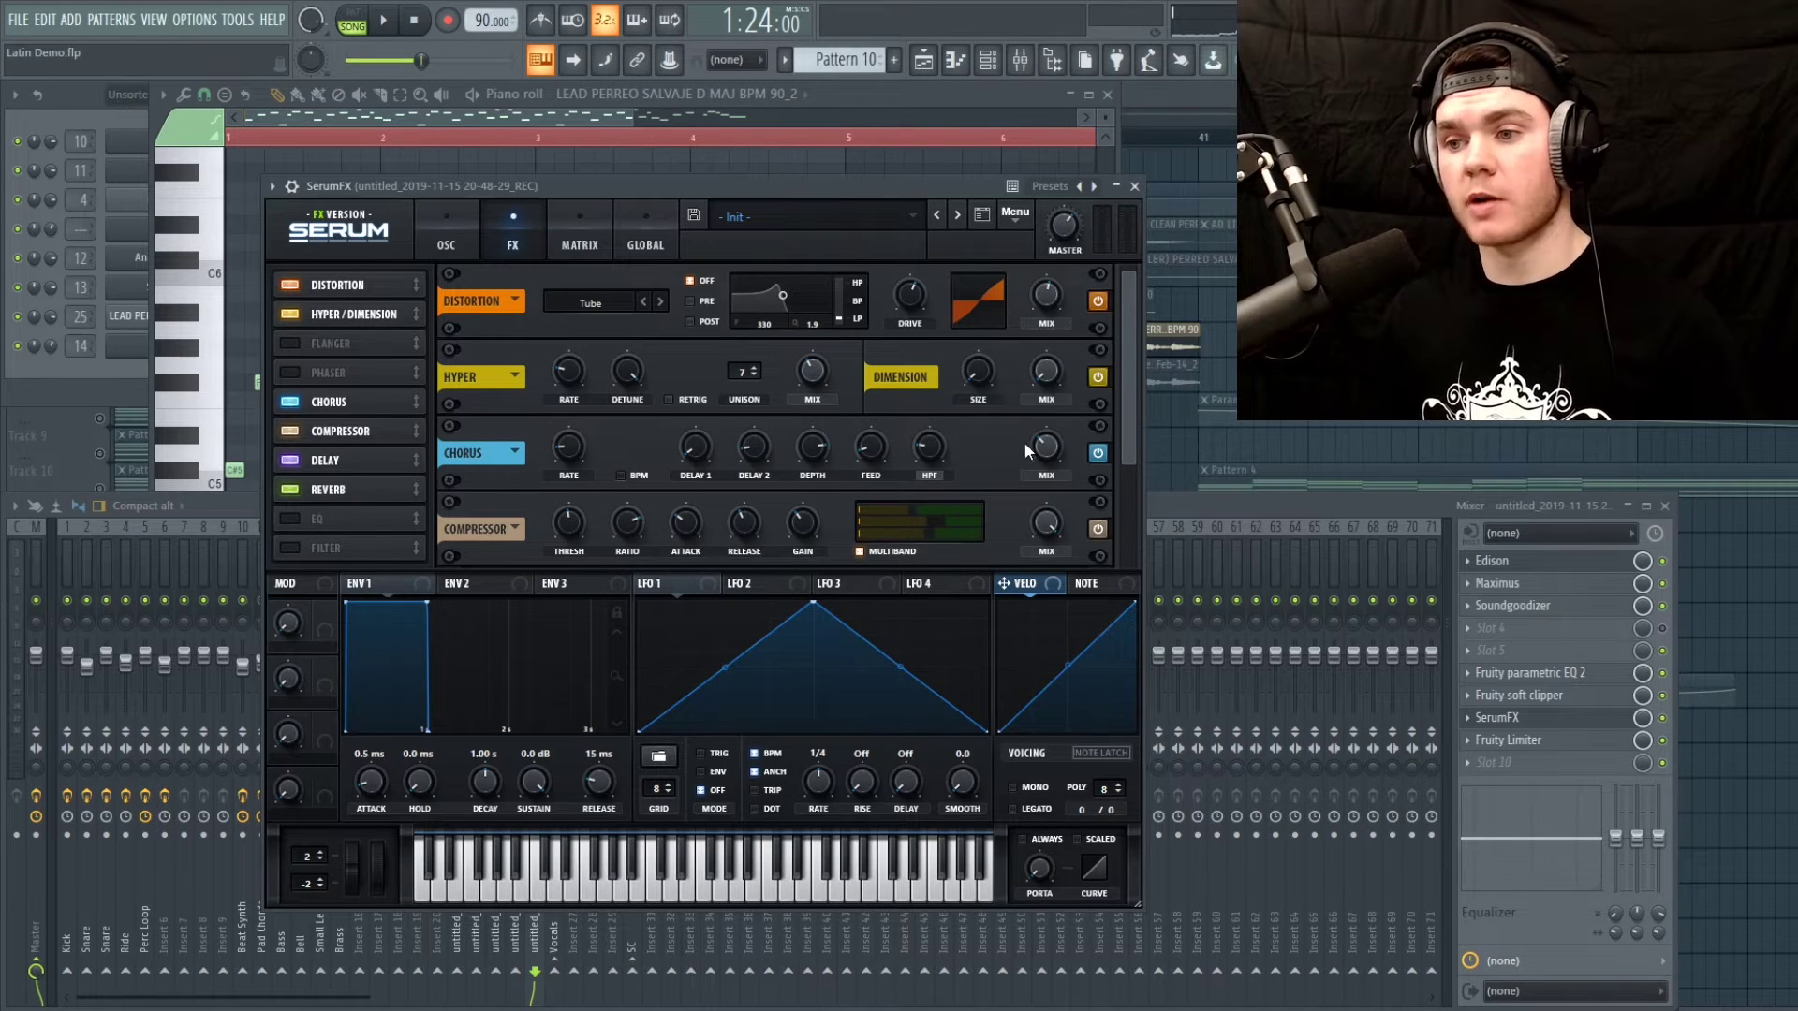
pyautogui.click(367, 431)
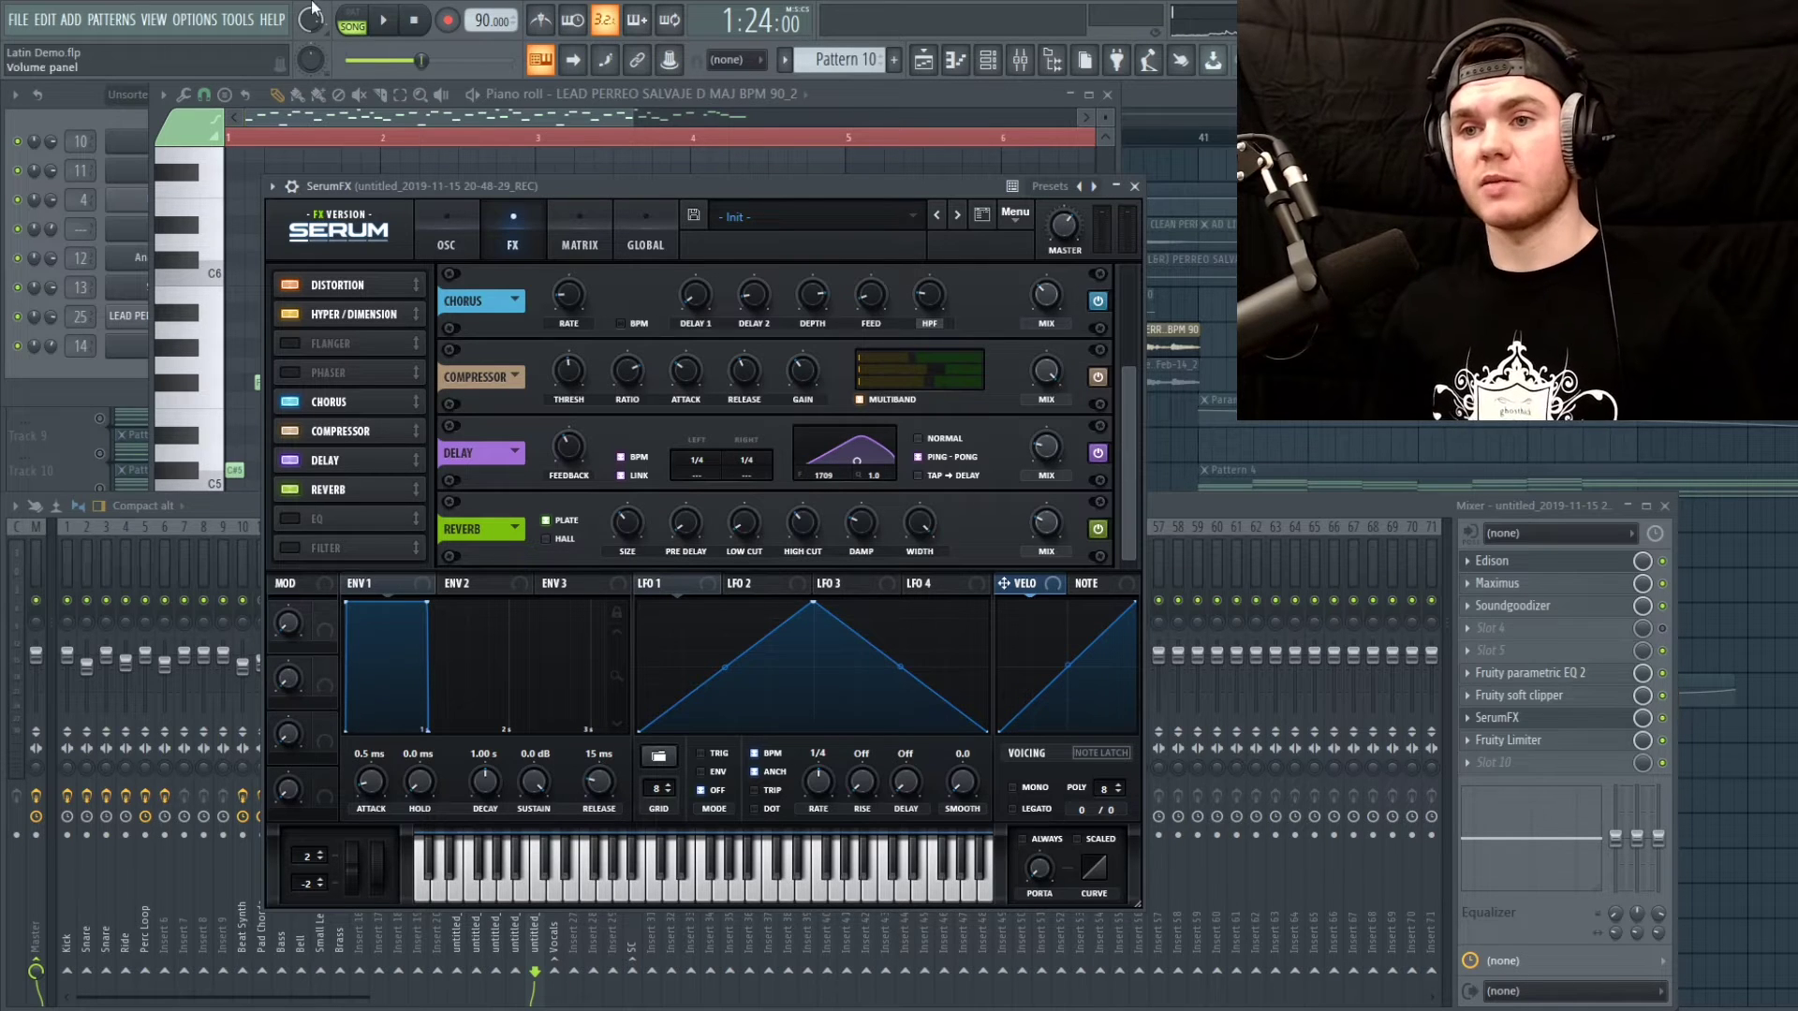
pyautogui.click(390, 21)
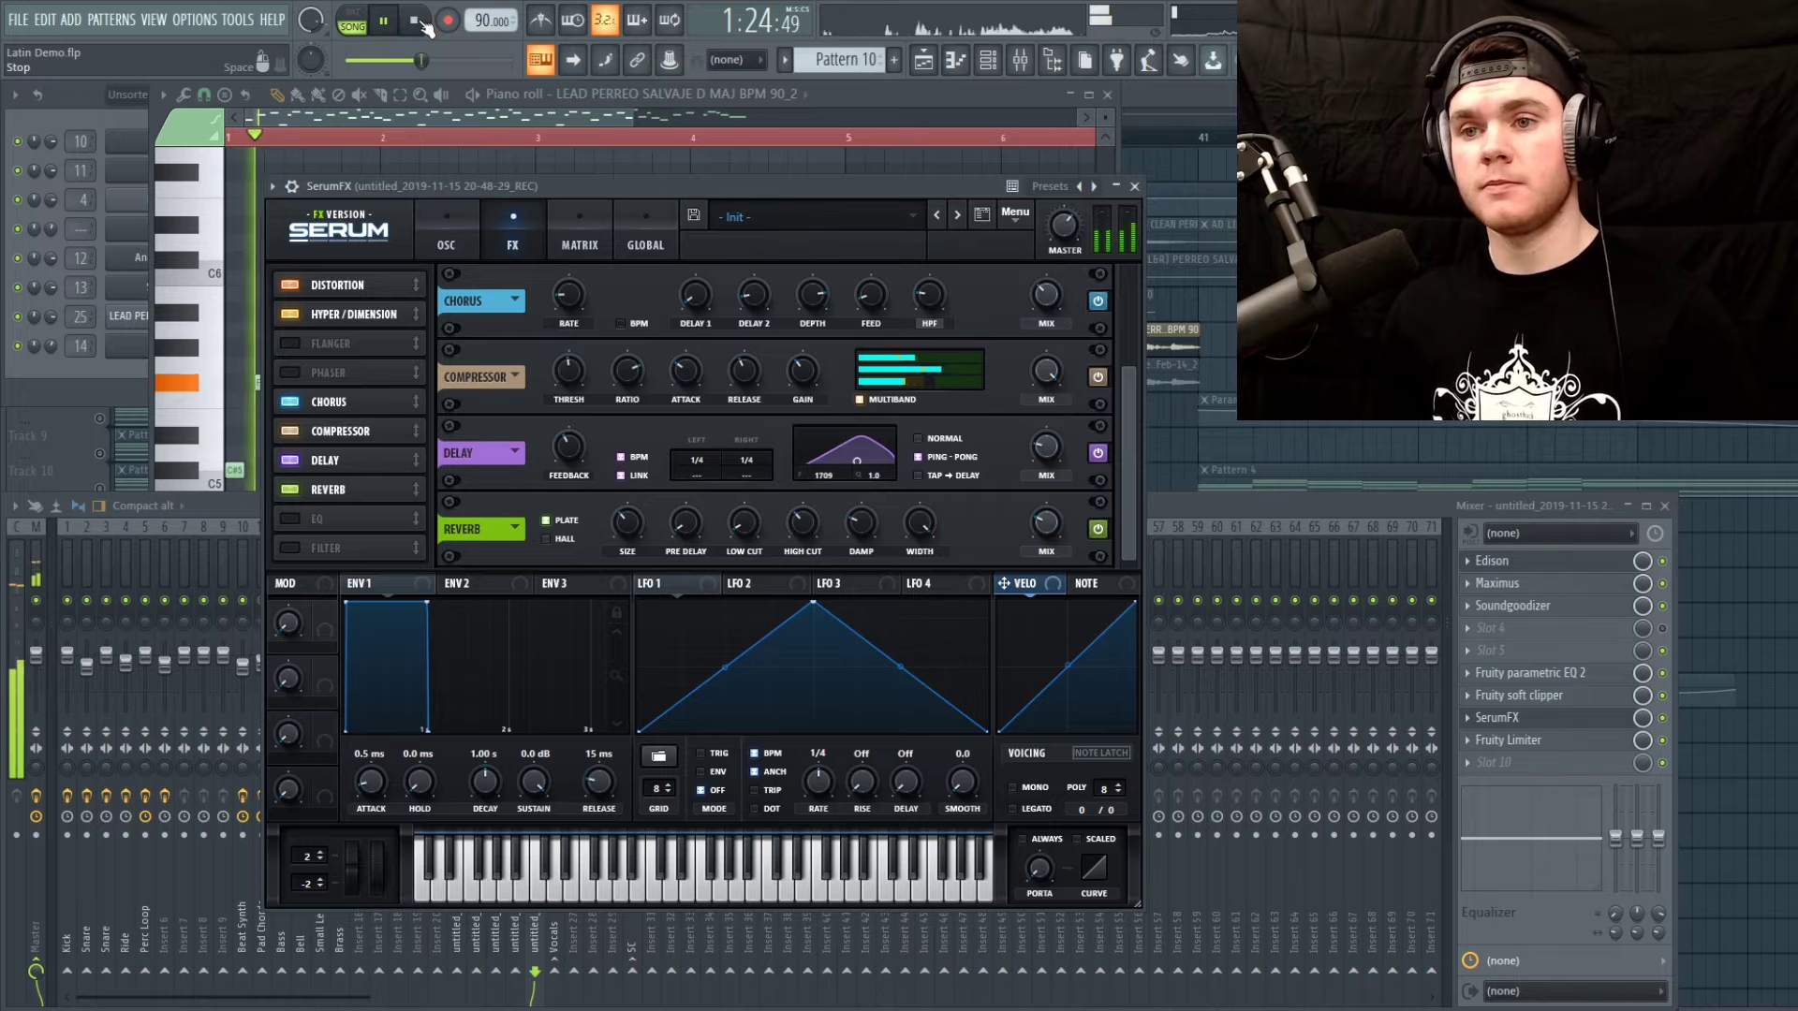
pyautogui.click(1135, 187)
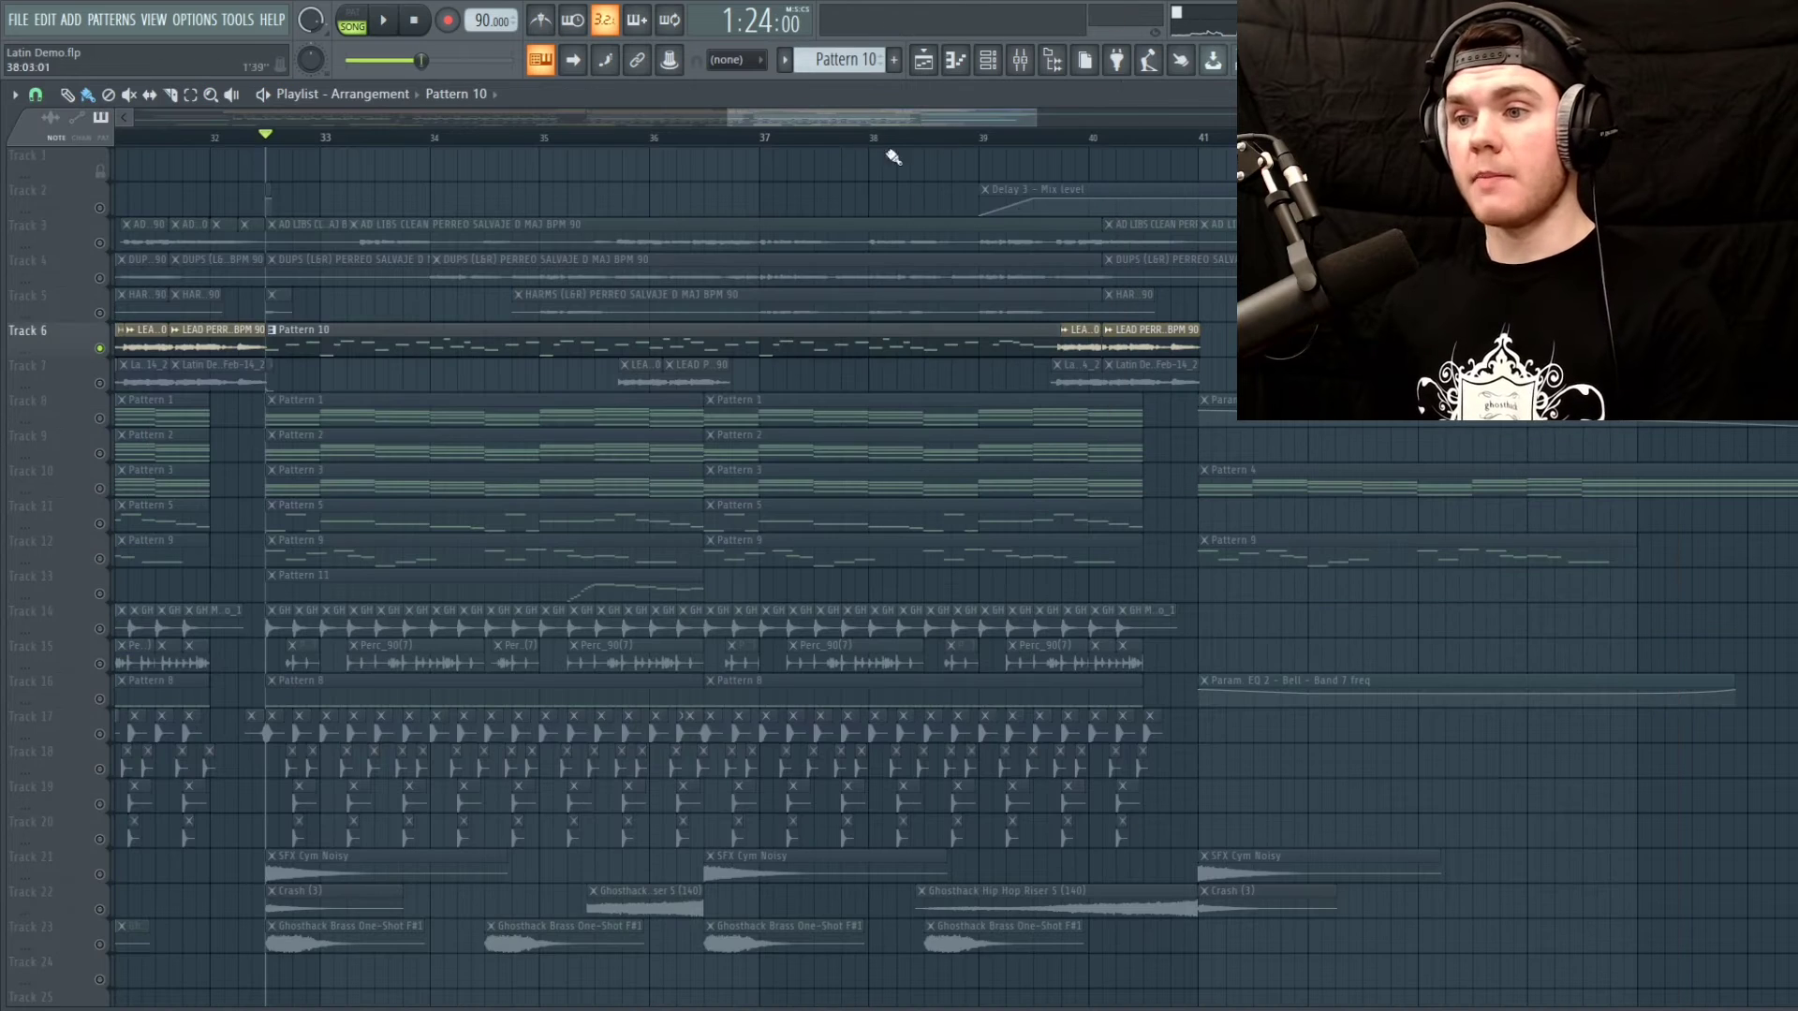
# Add Track 7 to the soloed Track 6 and play the lead vocals from bar 39, then restore all tracks
pyautogui.keyDown('ctrl'); pyautogui.click(131, 375); pyautogui.keyUp('ctrl')
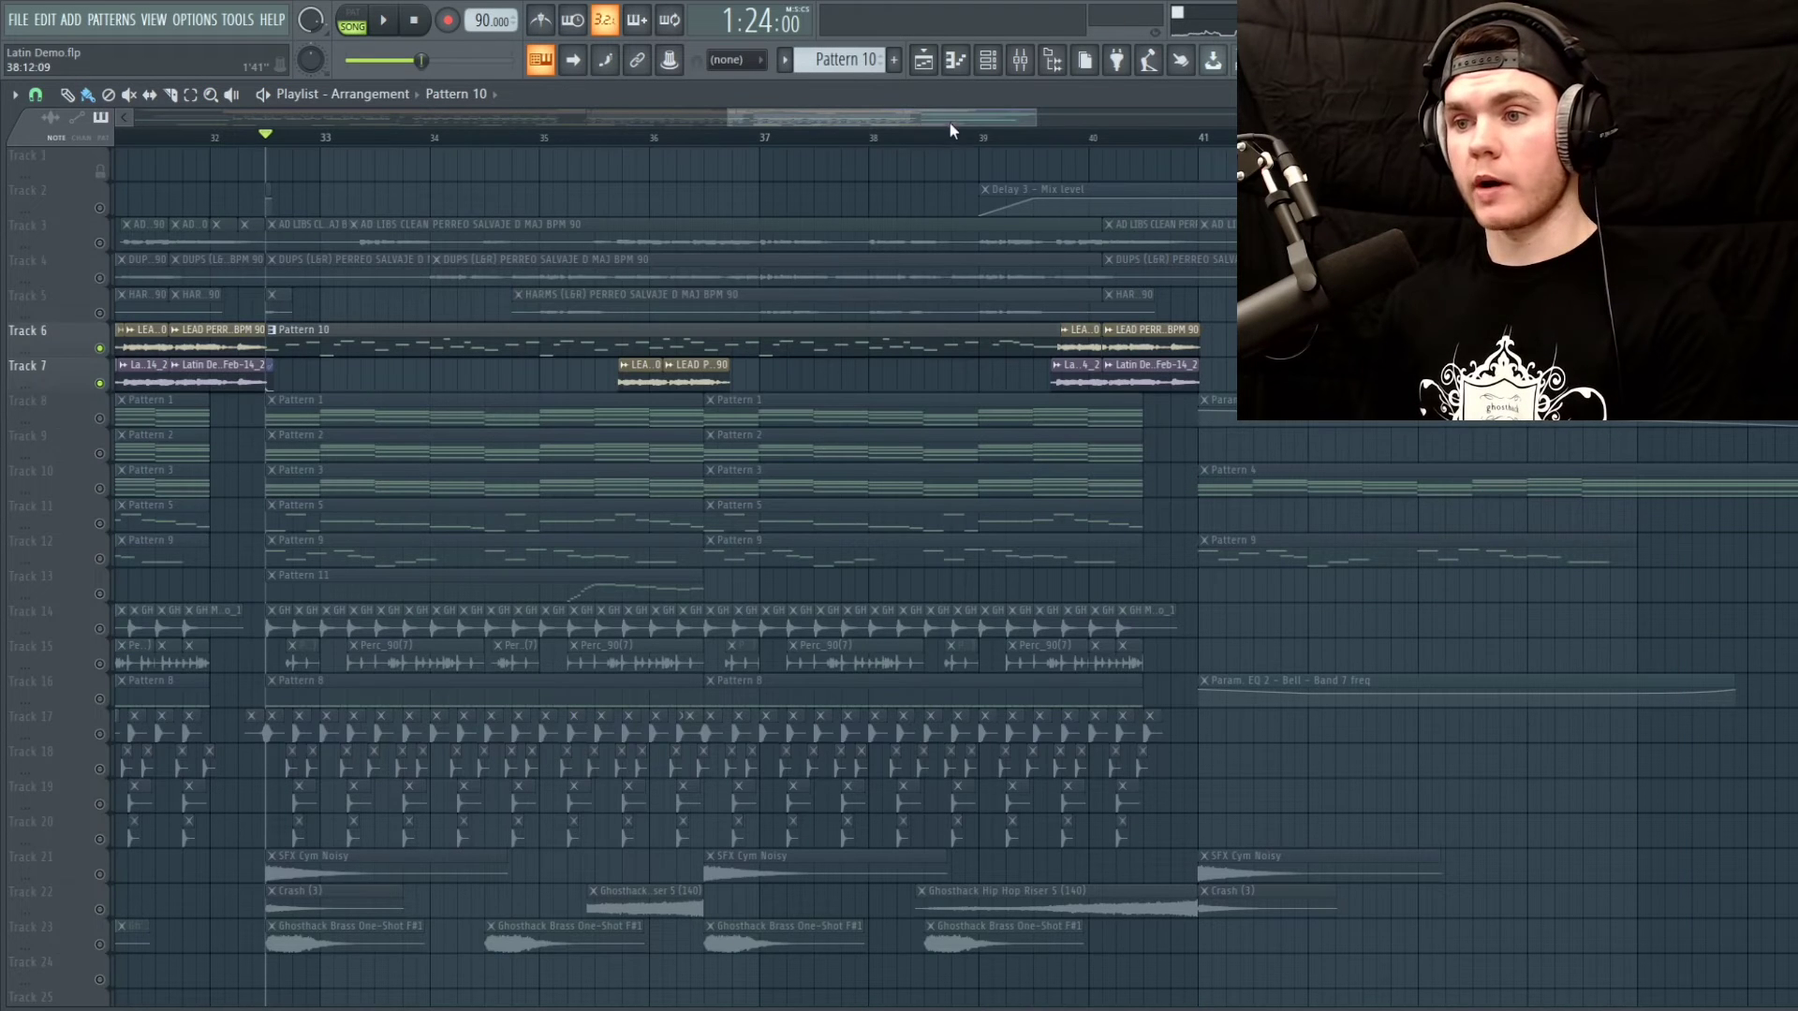
pyautogui.scroll(4, 957, 121)
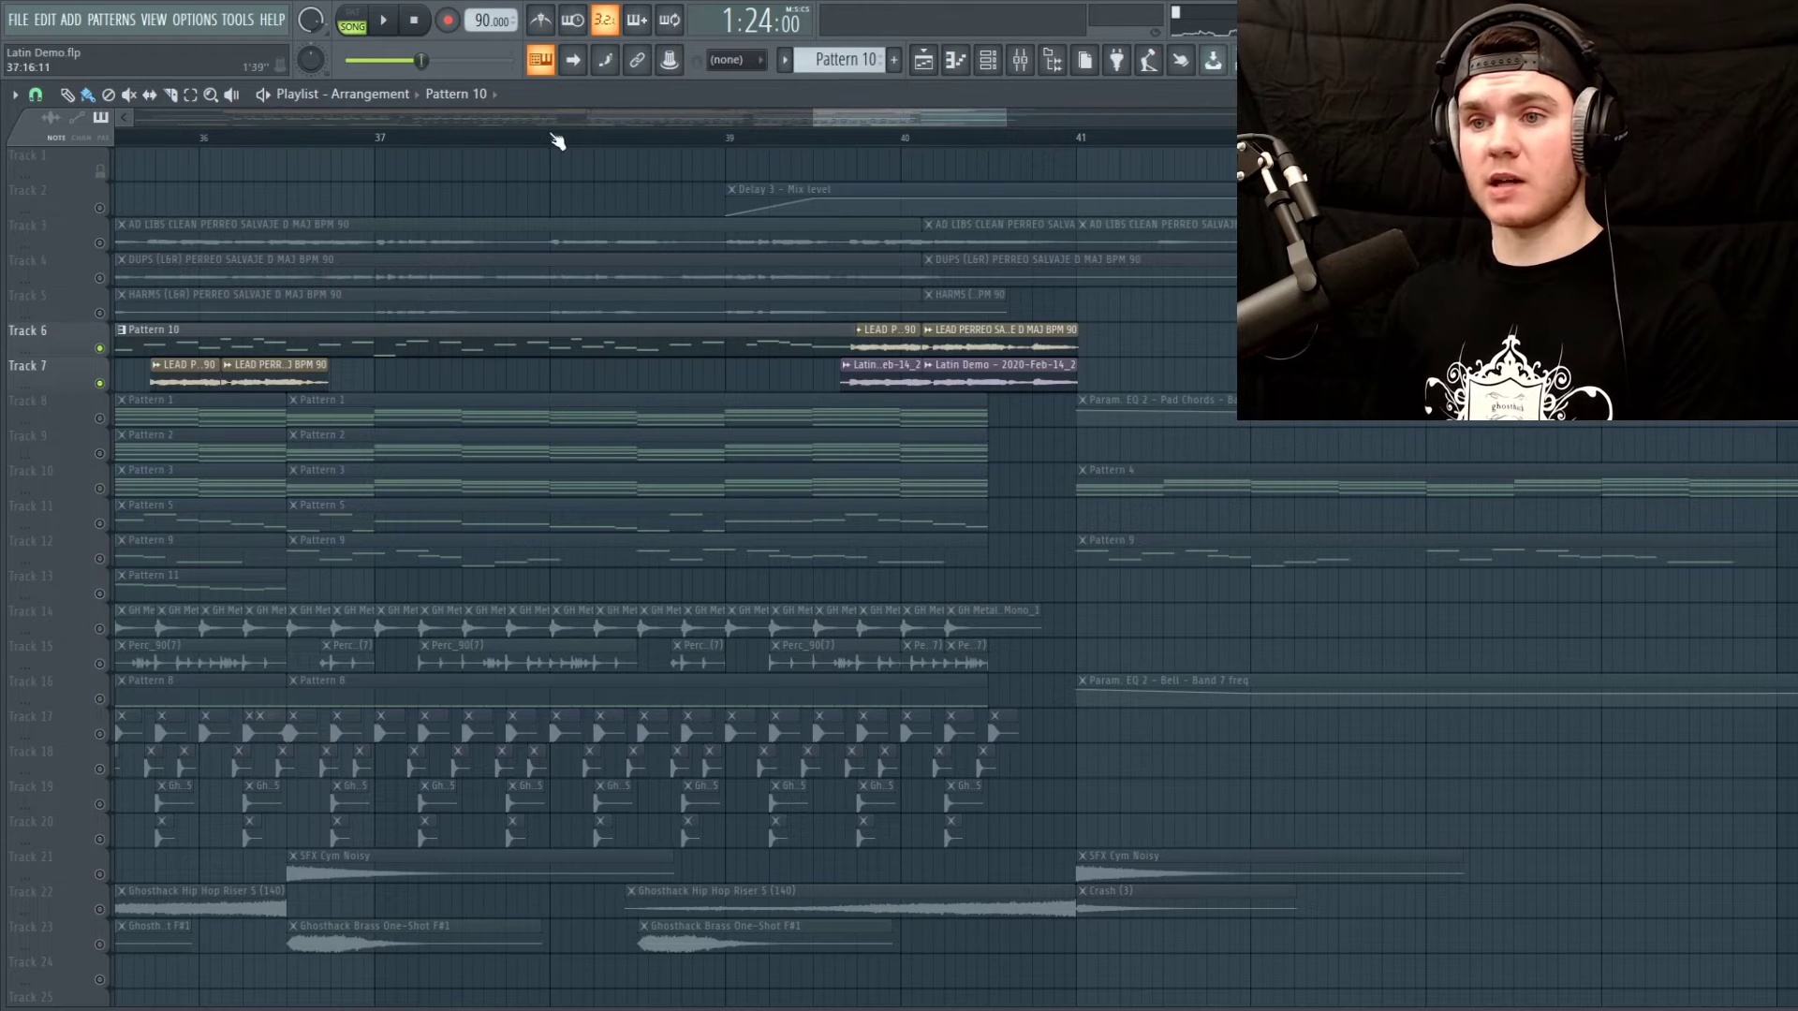
pyautogui.click(727, 140)
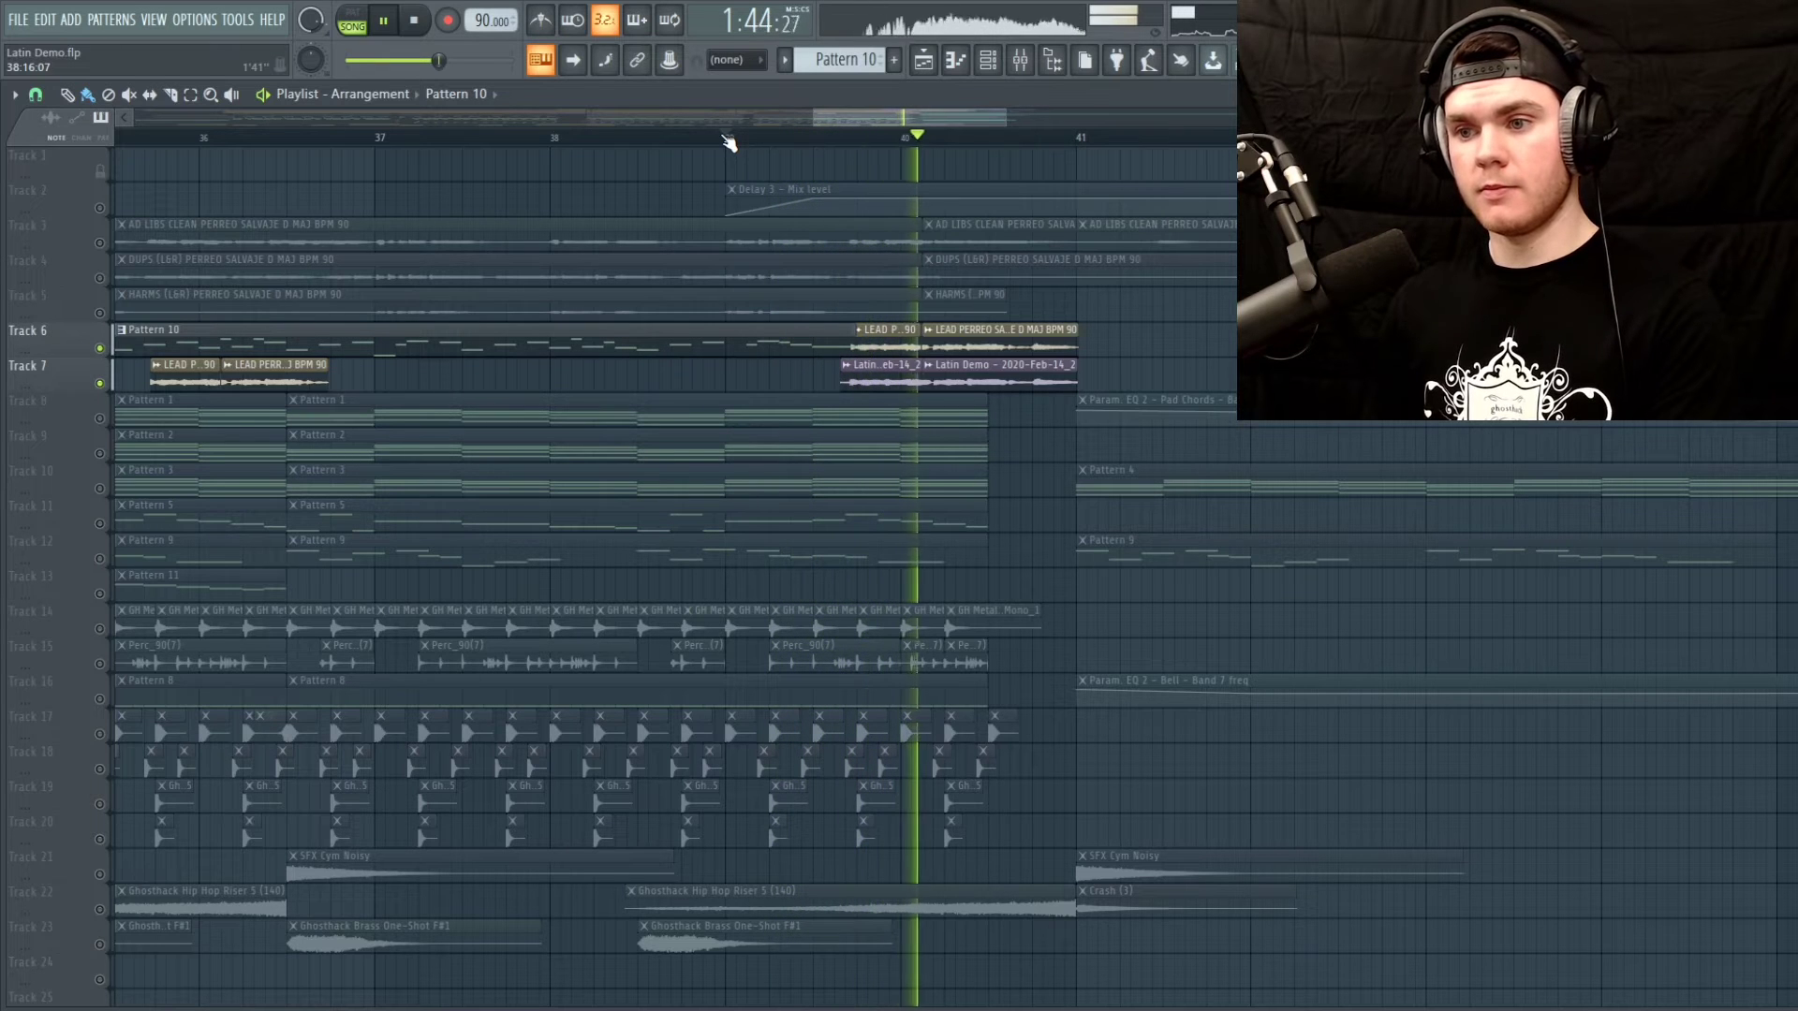
pyautogui.press('space')
pyautogui.scroll(-4, 929, 116)
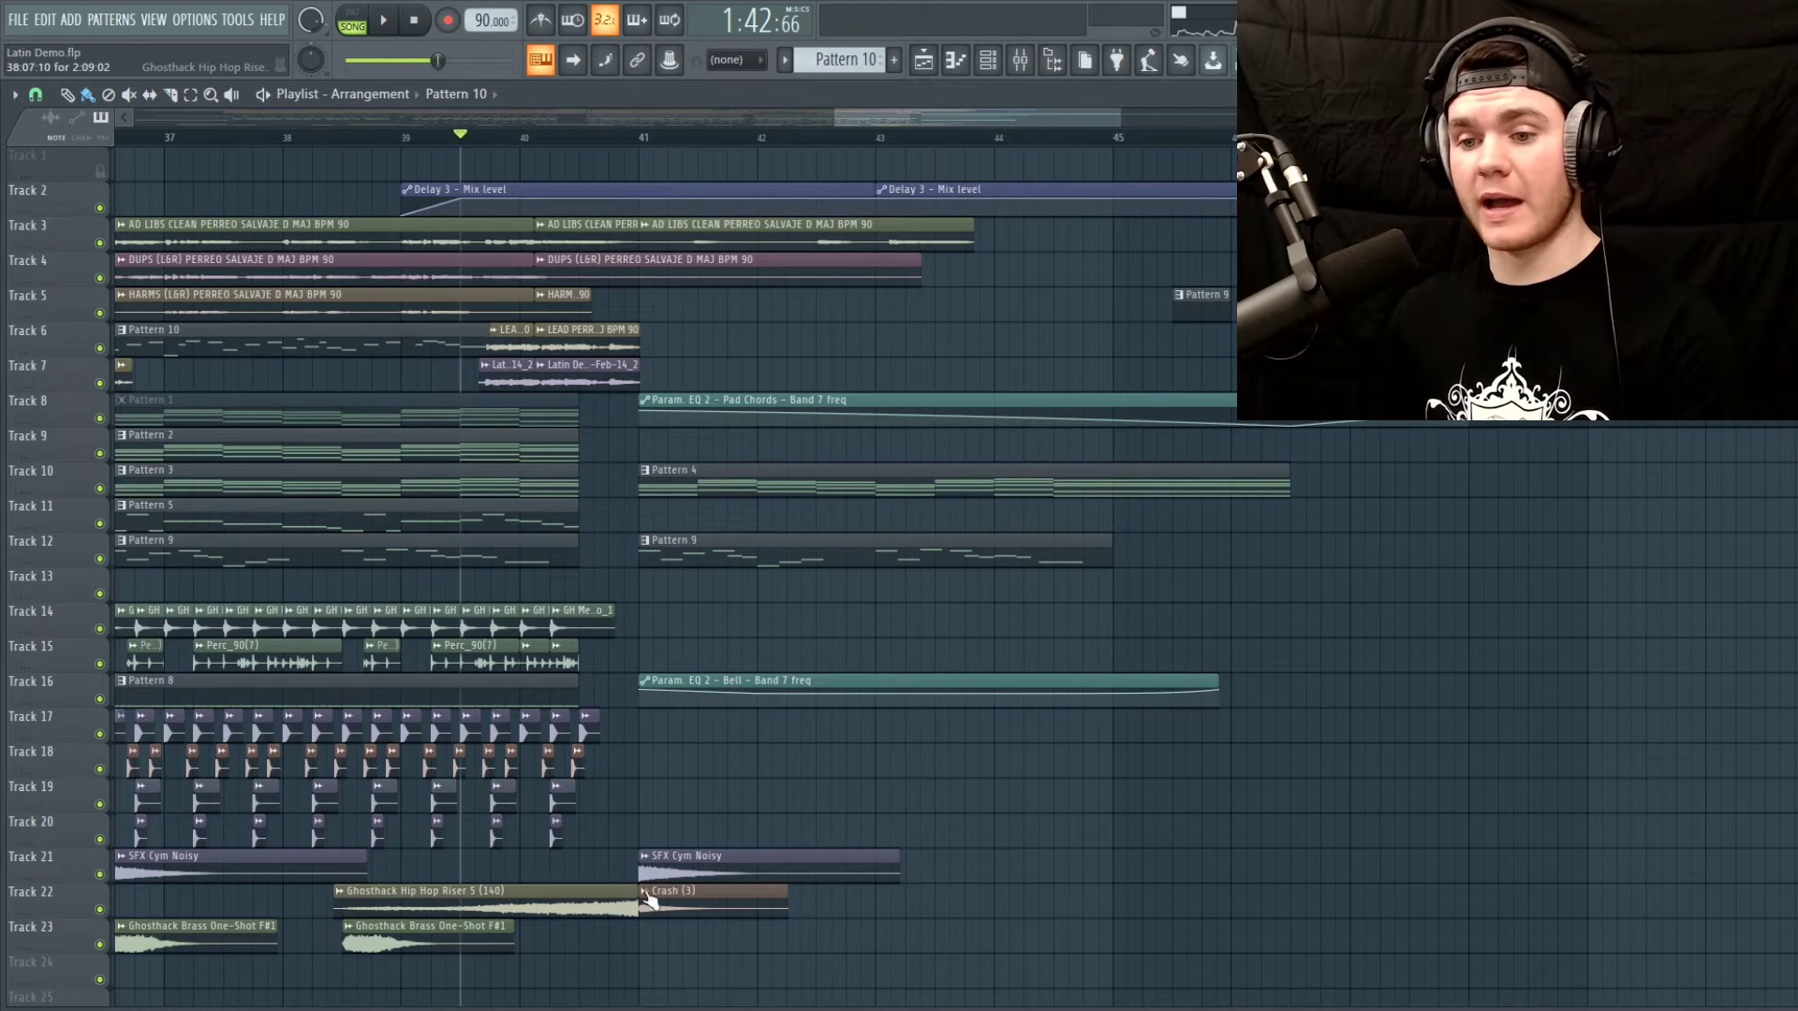
# Solo Track 22 and play the Ghosthack Hip Hop Riser leading up to bar 41
pyautogui.rightClick(99, 909)
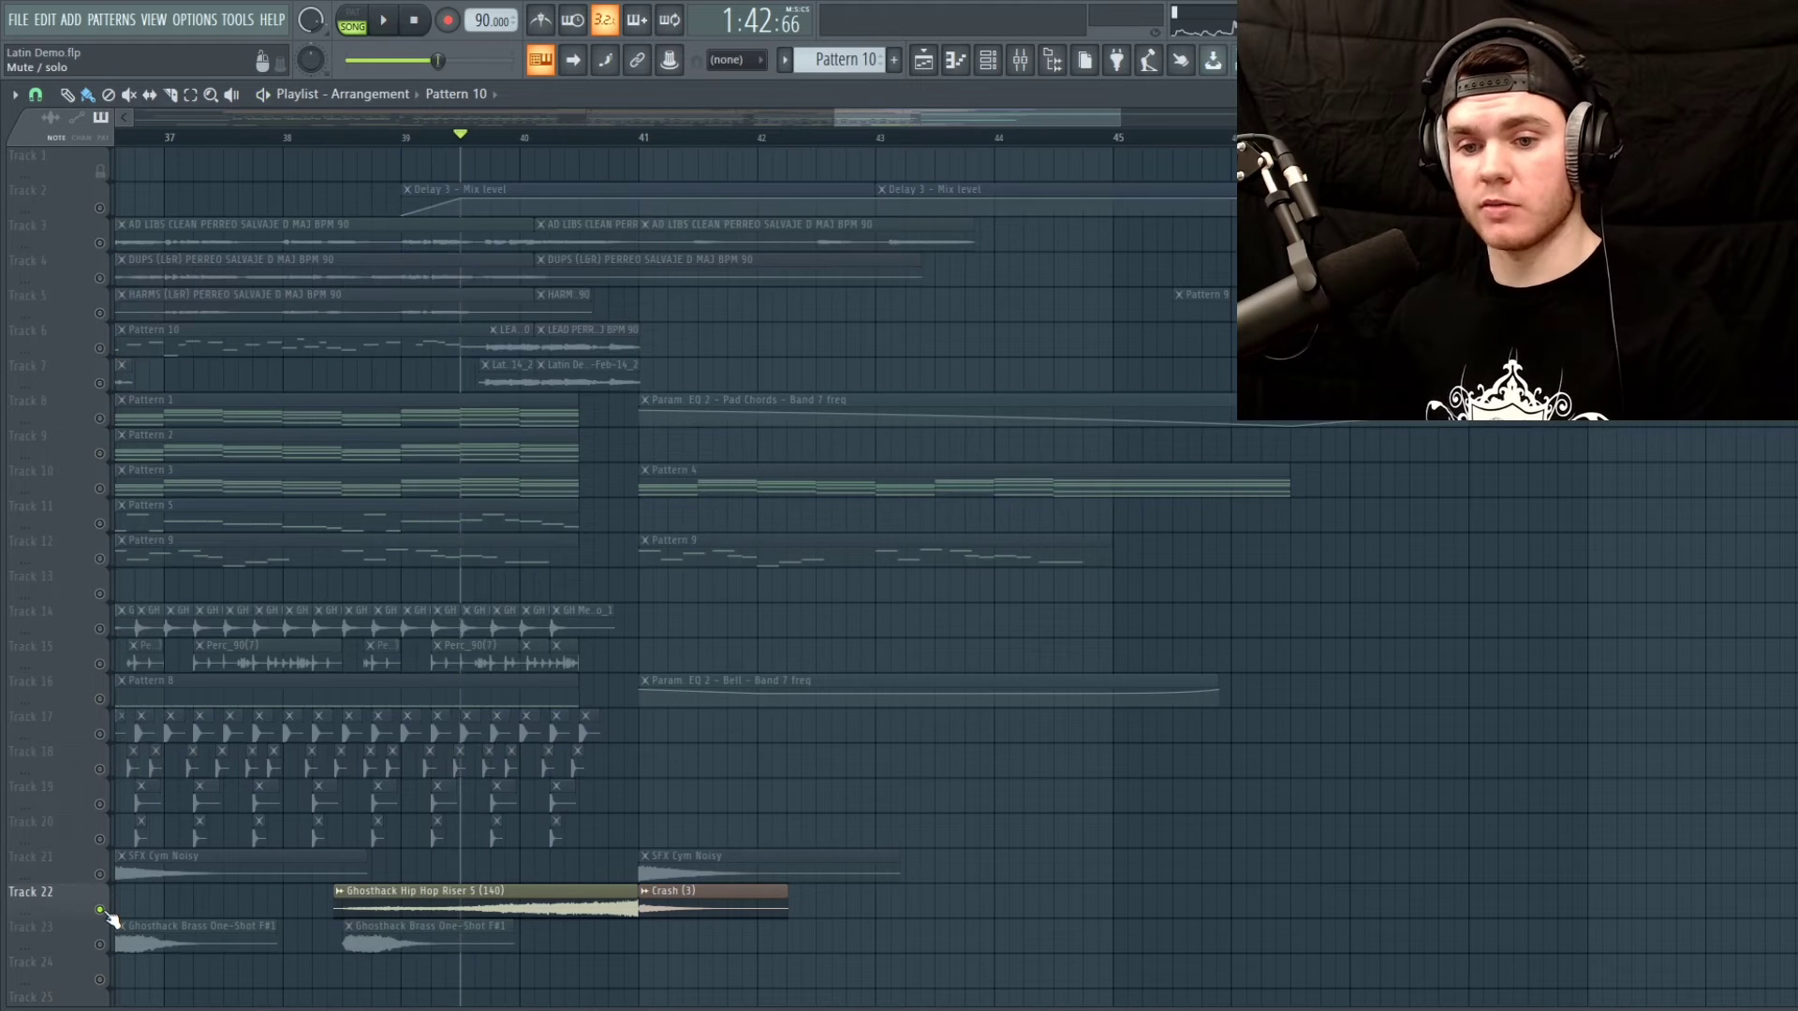
pyautogui.press('space')
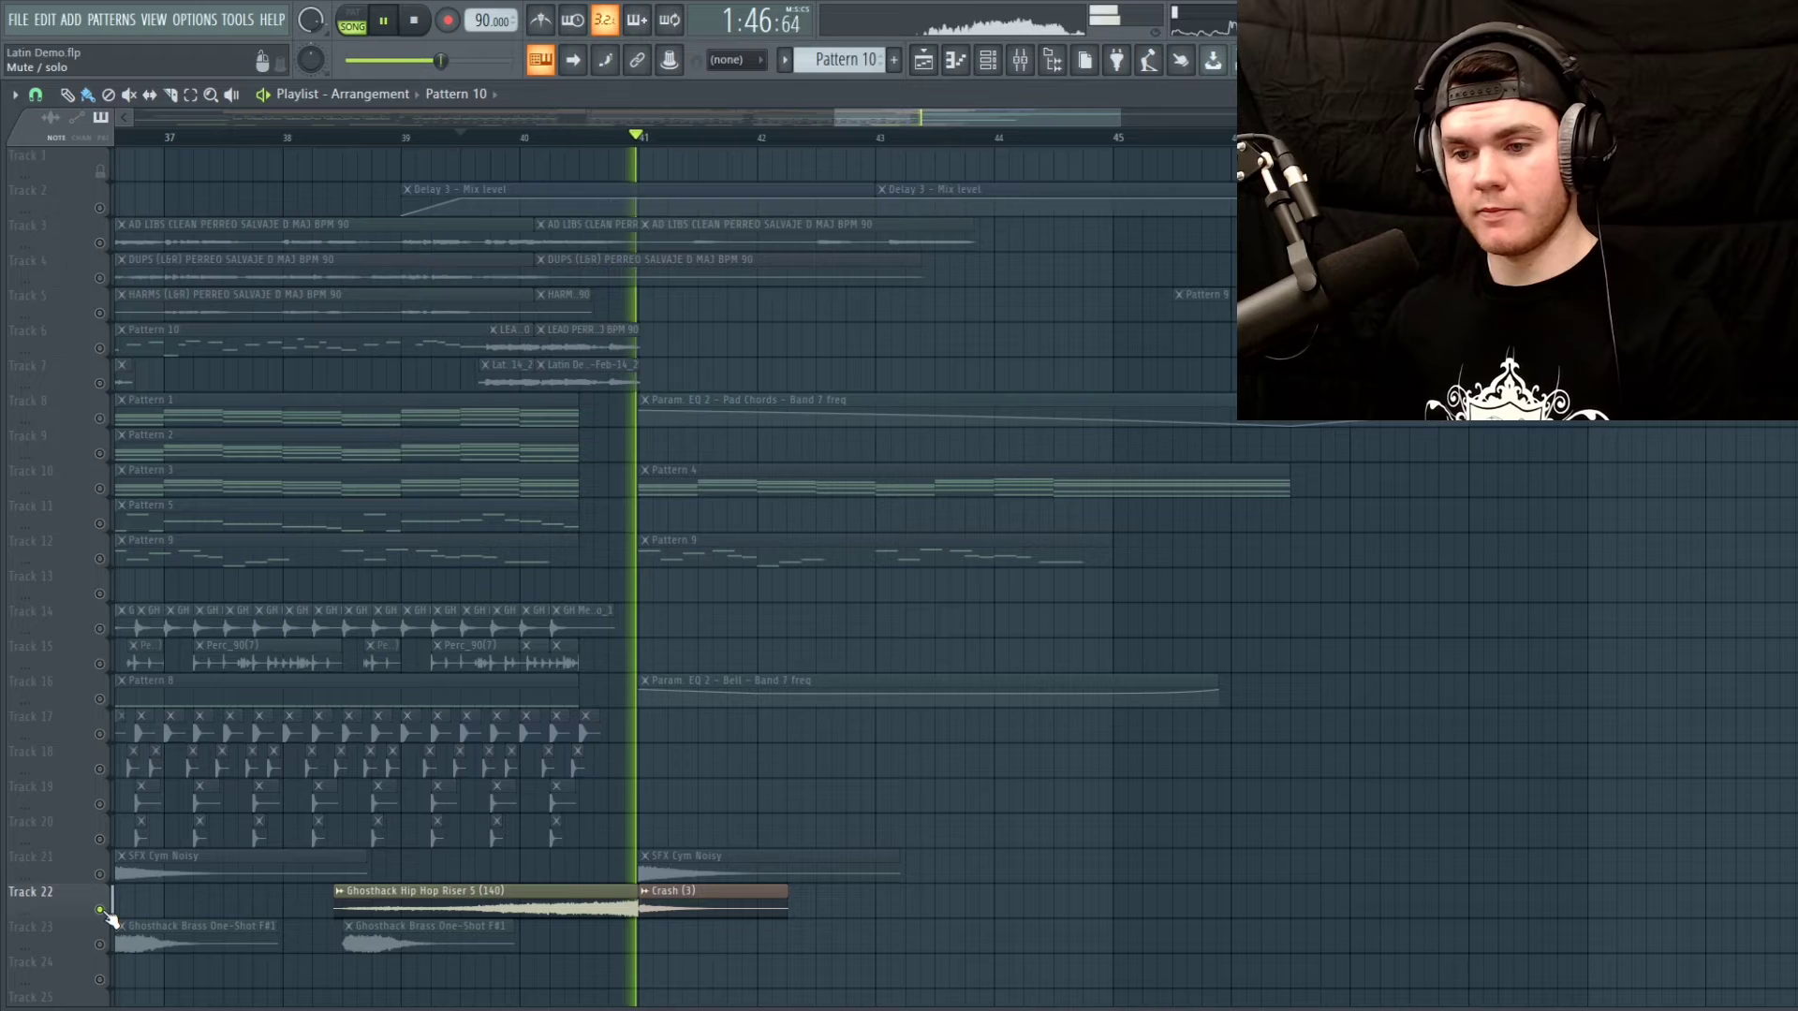
pyautogui.press('space')
# Unsolo Track 22 and play the full arrangement from the end of bar 40 through the outro
pyautogui.rightClick(100, 909)
pyautogui.click(603, 137)
pyautogui.press('space')
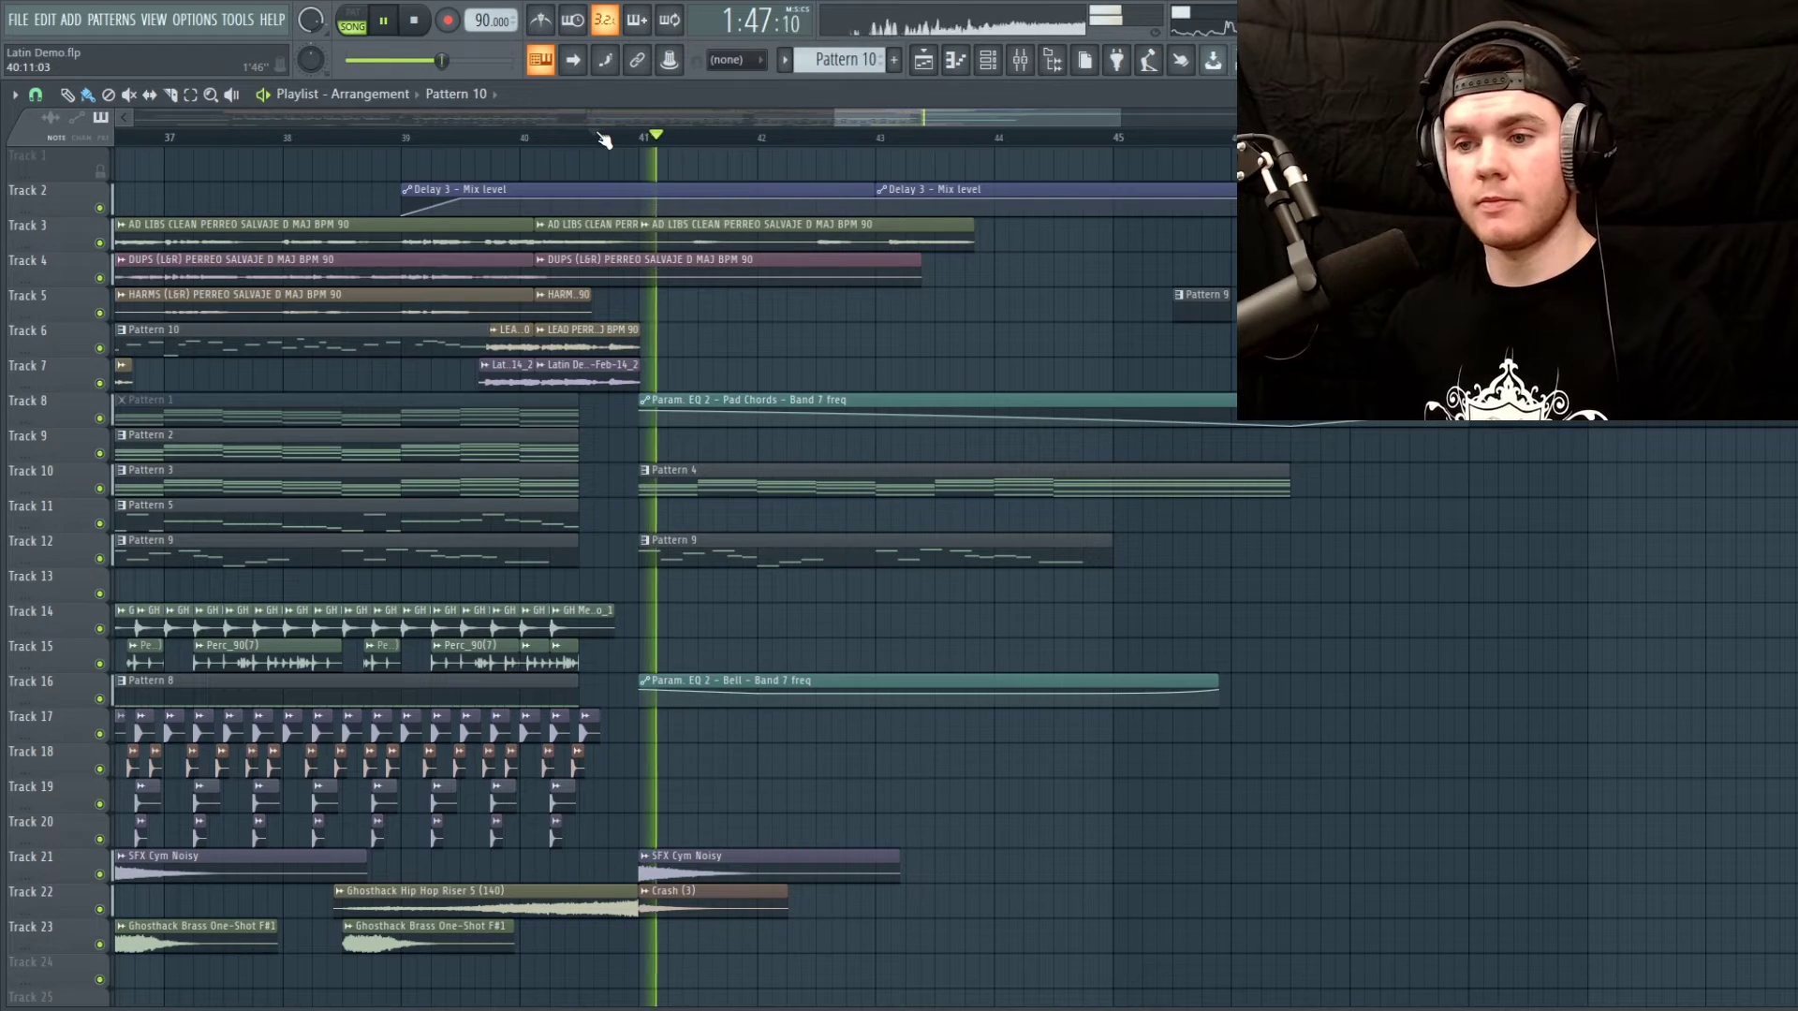
pyautogui.moveTo(885, 120); pyautogui.dragTo(897, 127)
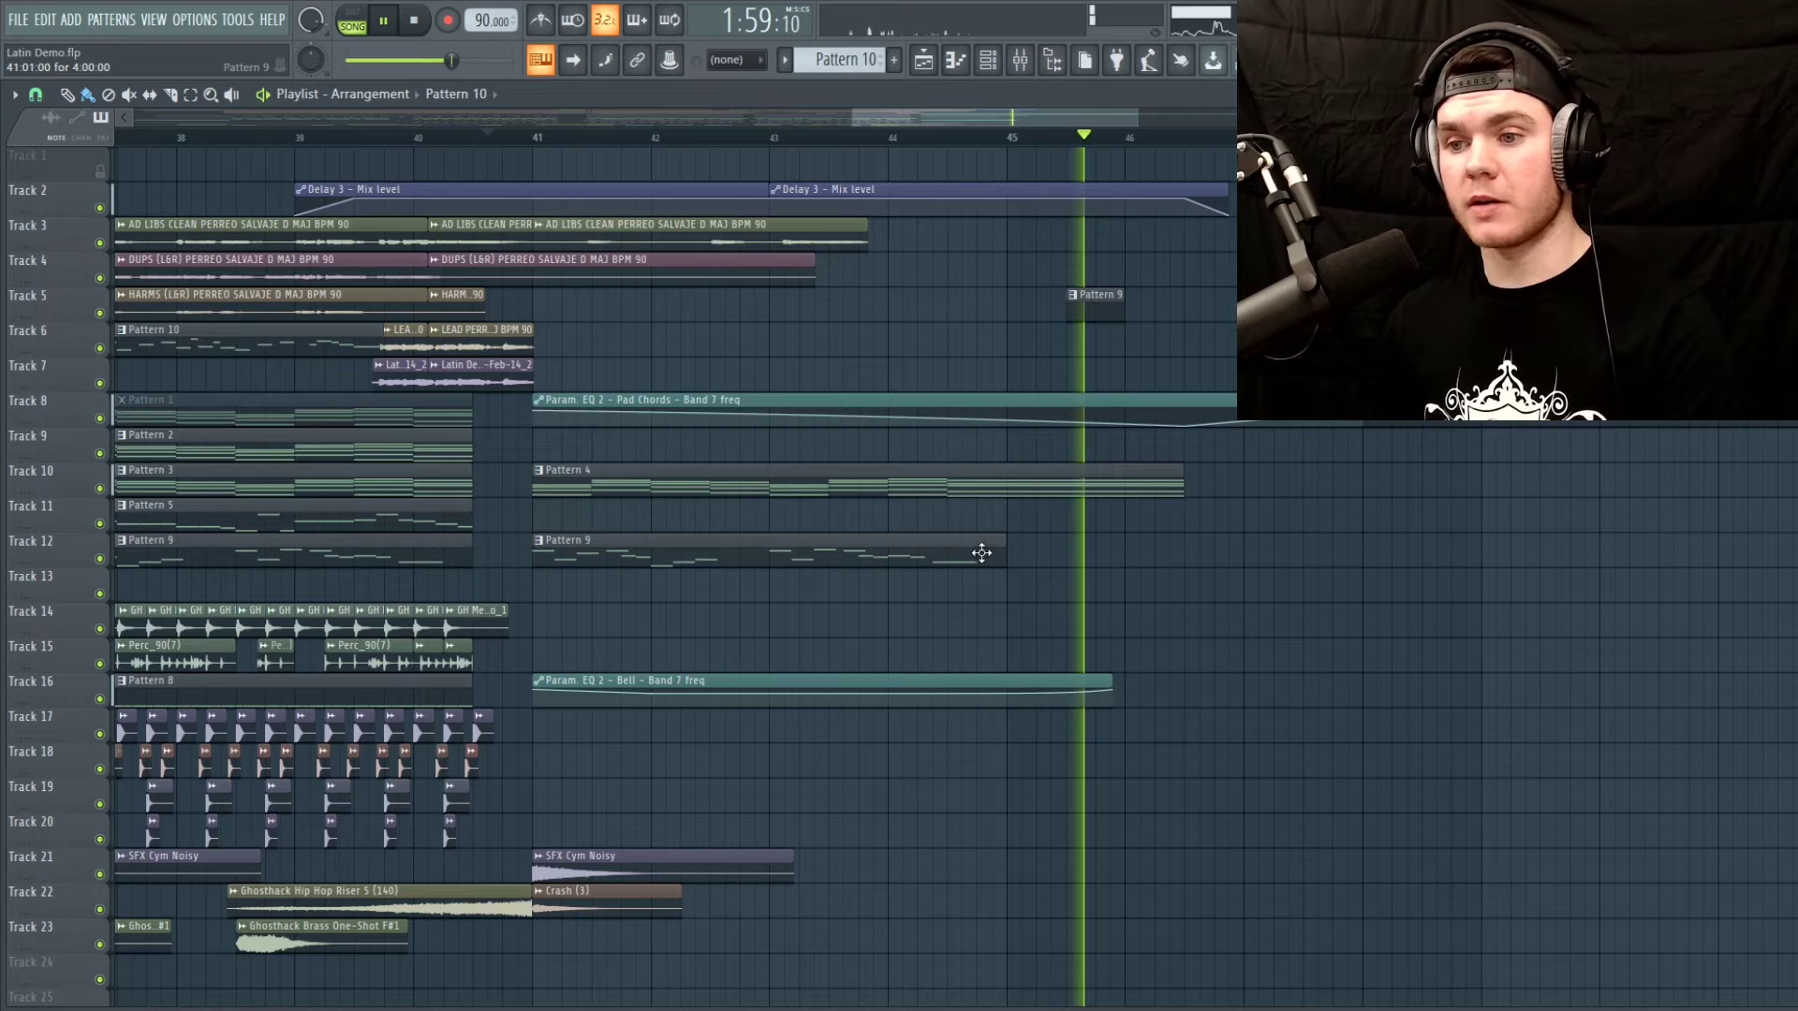
pyautogui.press('space')
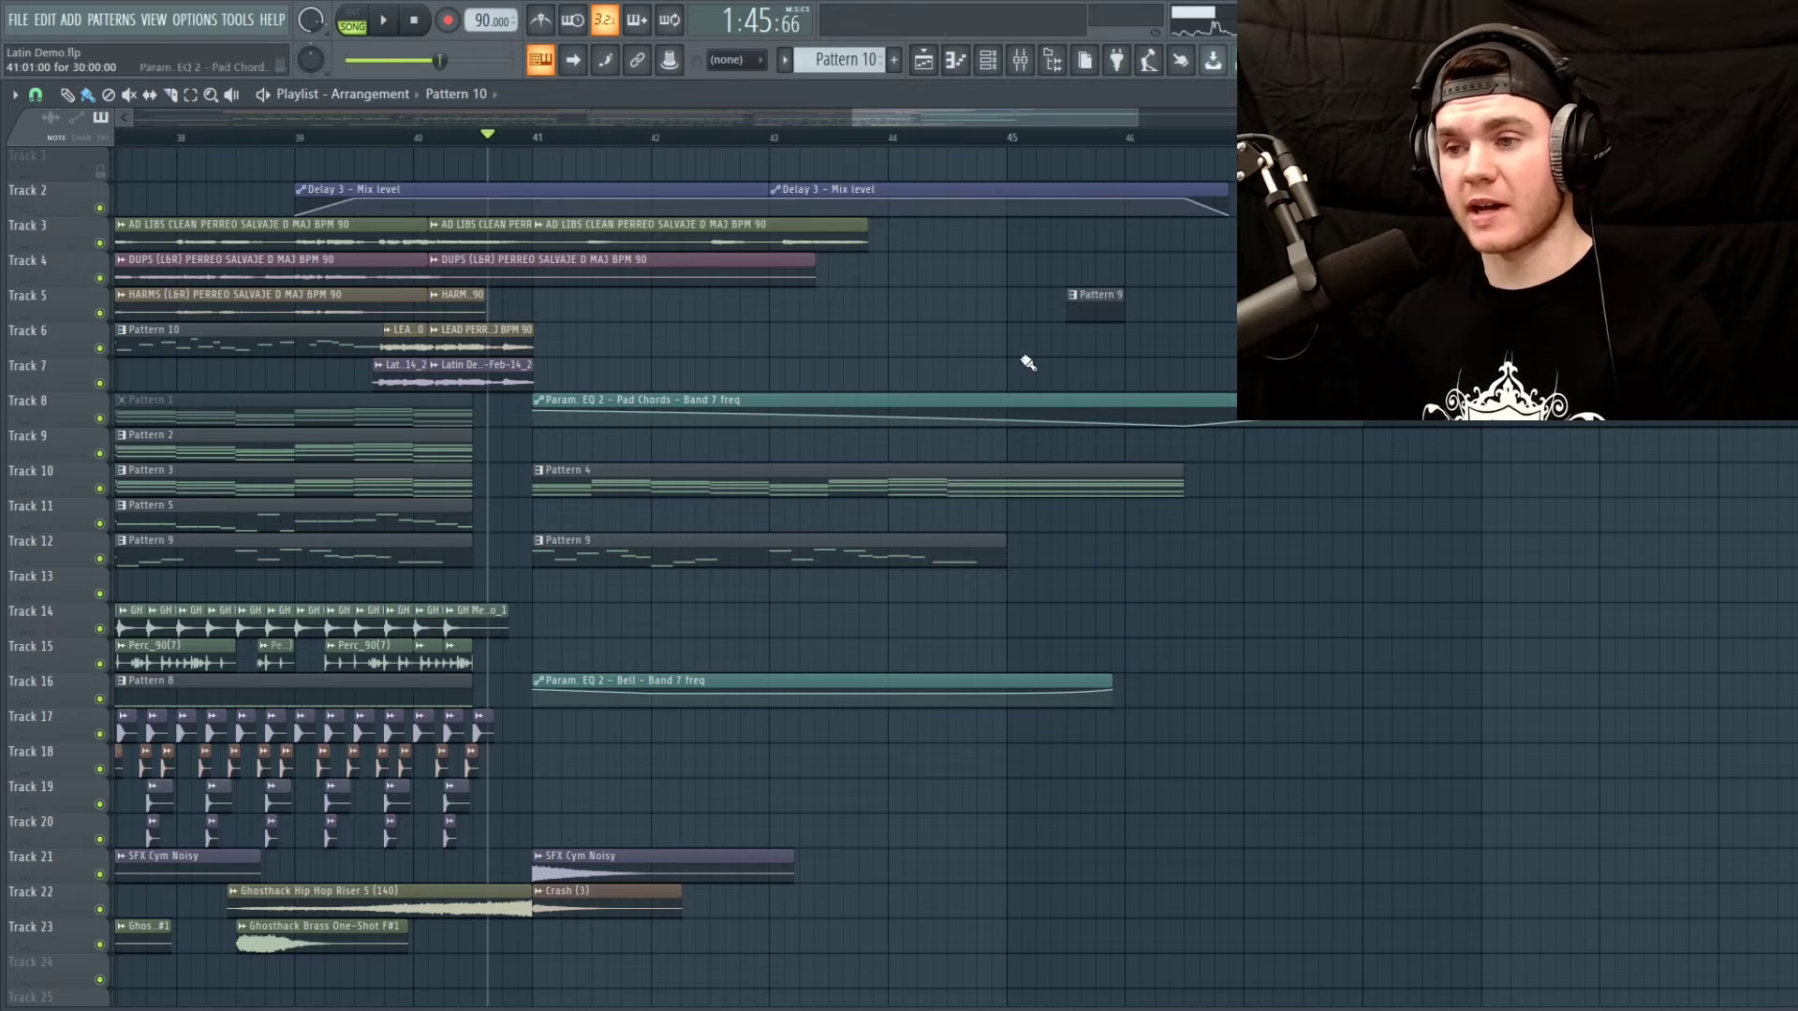
# Return to the arrangement's start and play the intro from the first ad-lib clip
pyautogui.moveTo(1008, 154); pyautogui.dragTo(846, 141)
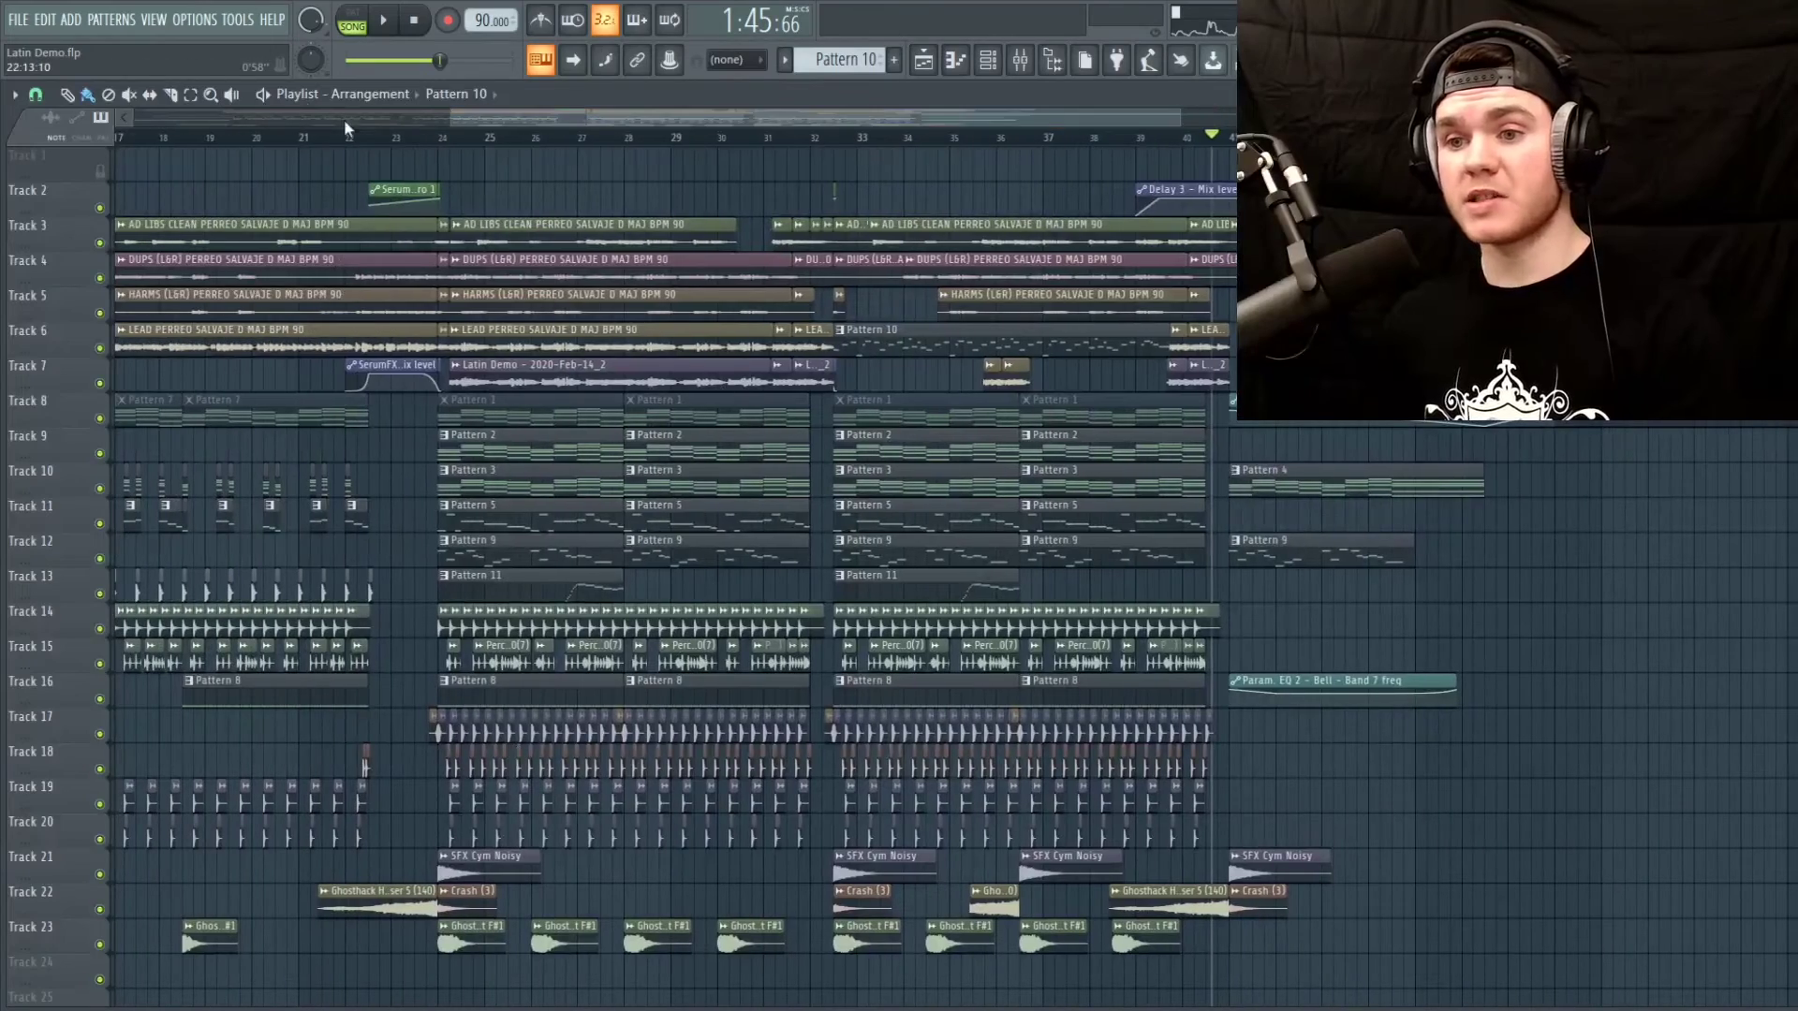
pyautogui.moveTo(491, 113); pyautogui.dragTo(157, 157)
pyautogui.click(138, 138)
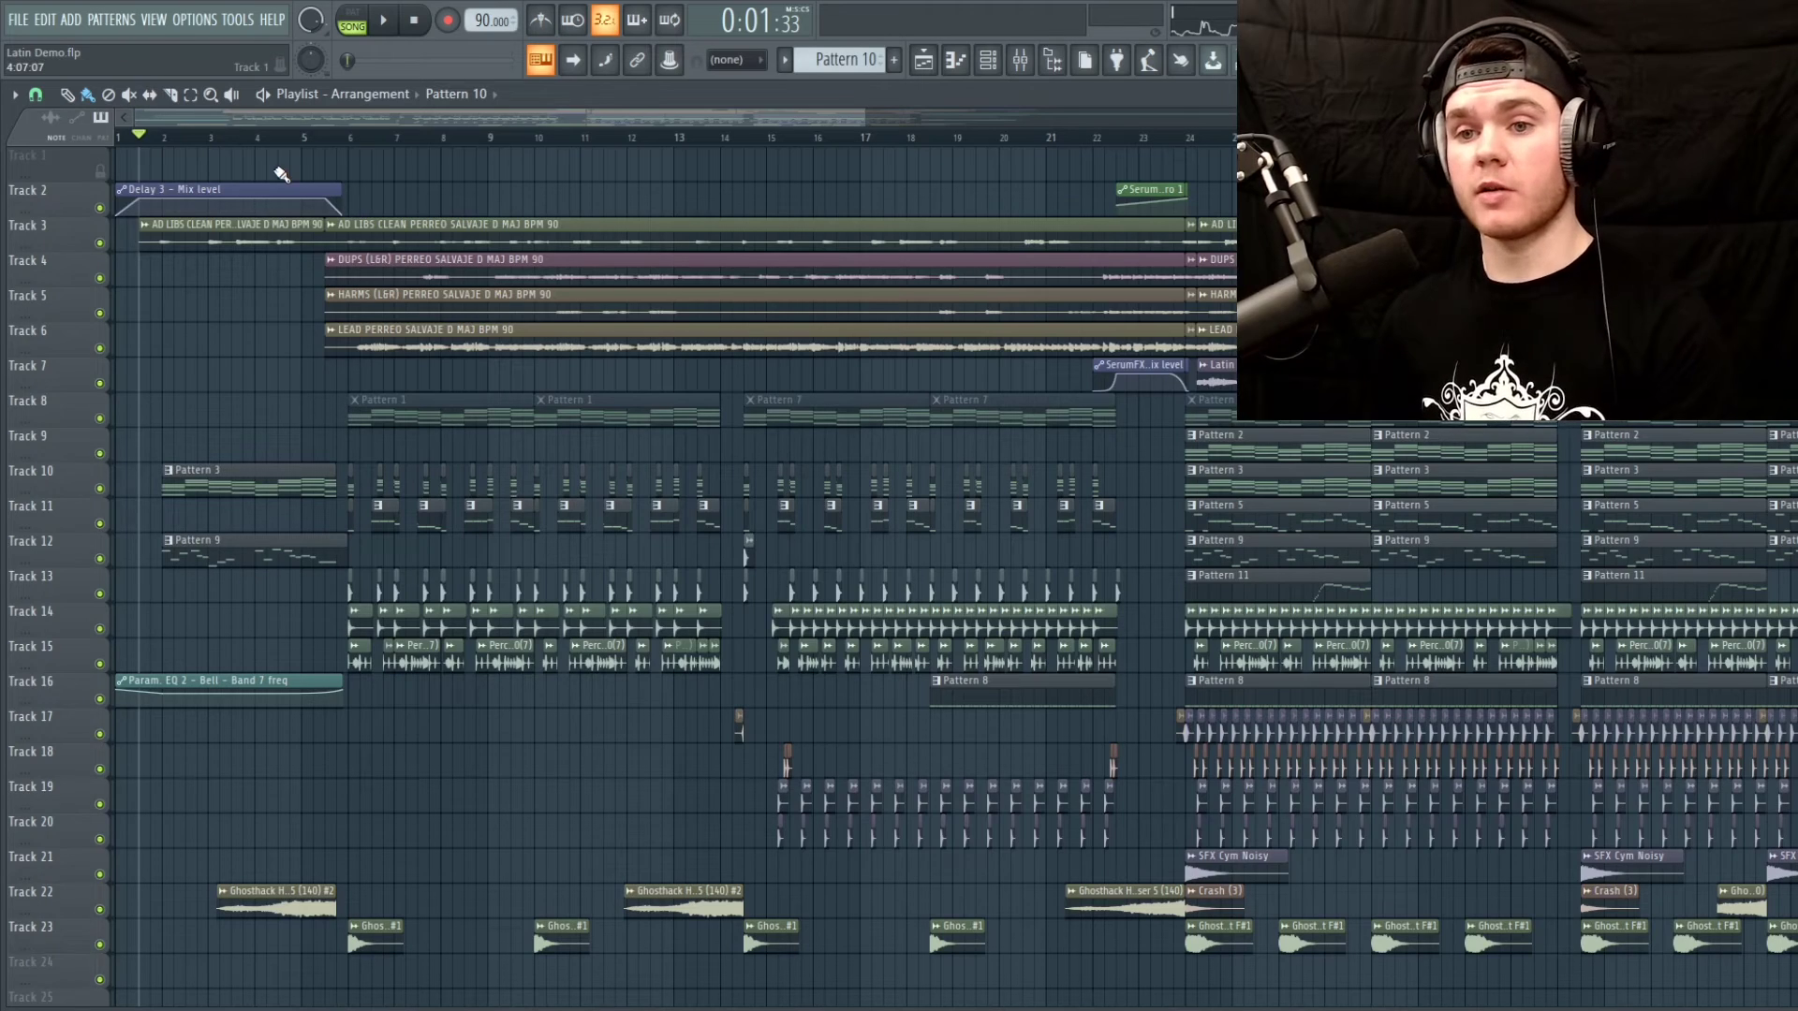
pyautogui.moveTo(866, 118); pyautogui.dragTo(1245, 118)
pyautogui.scroll(8, 168, 153)
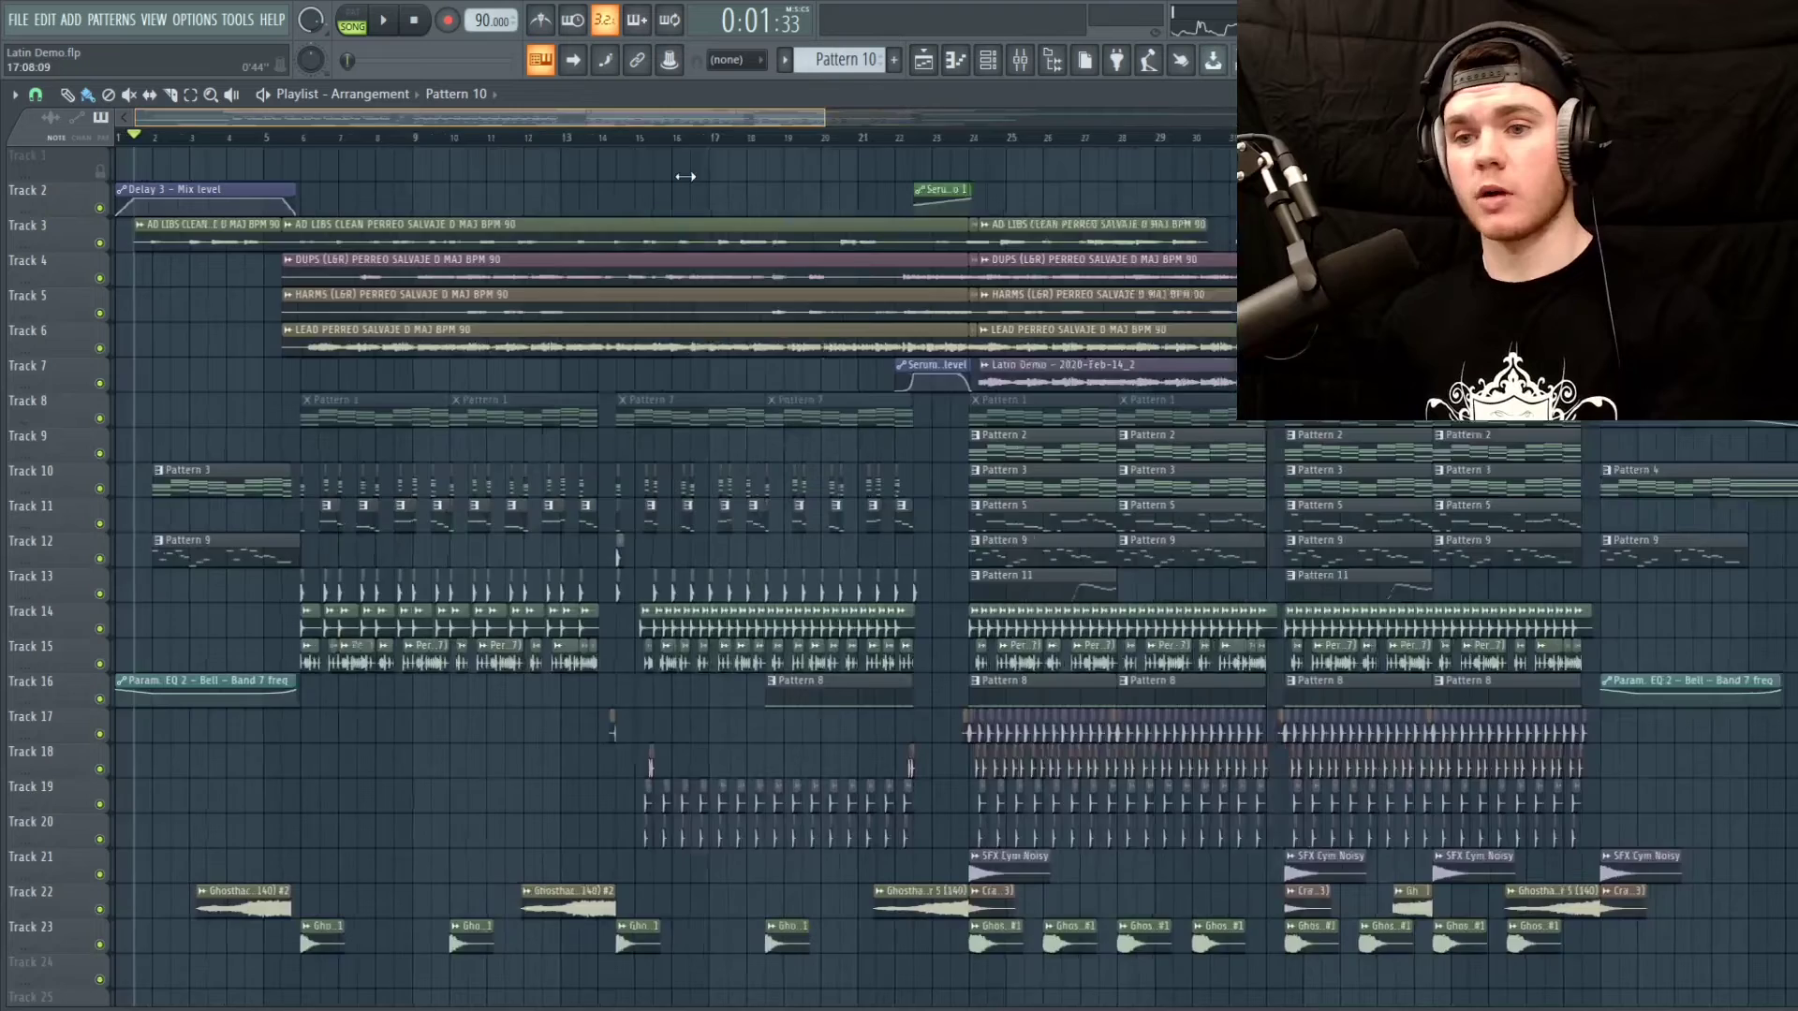
pyautogui.press('space')
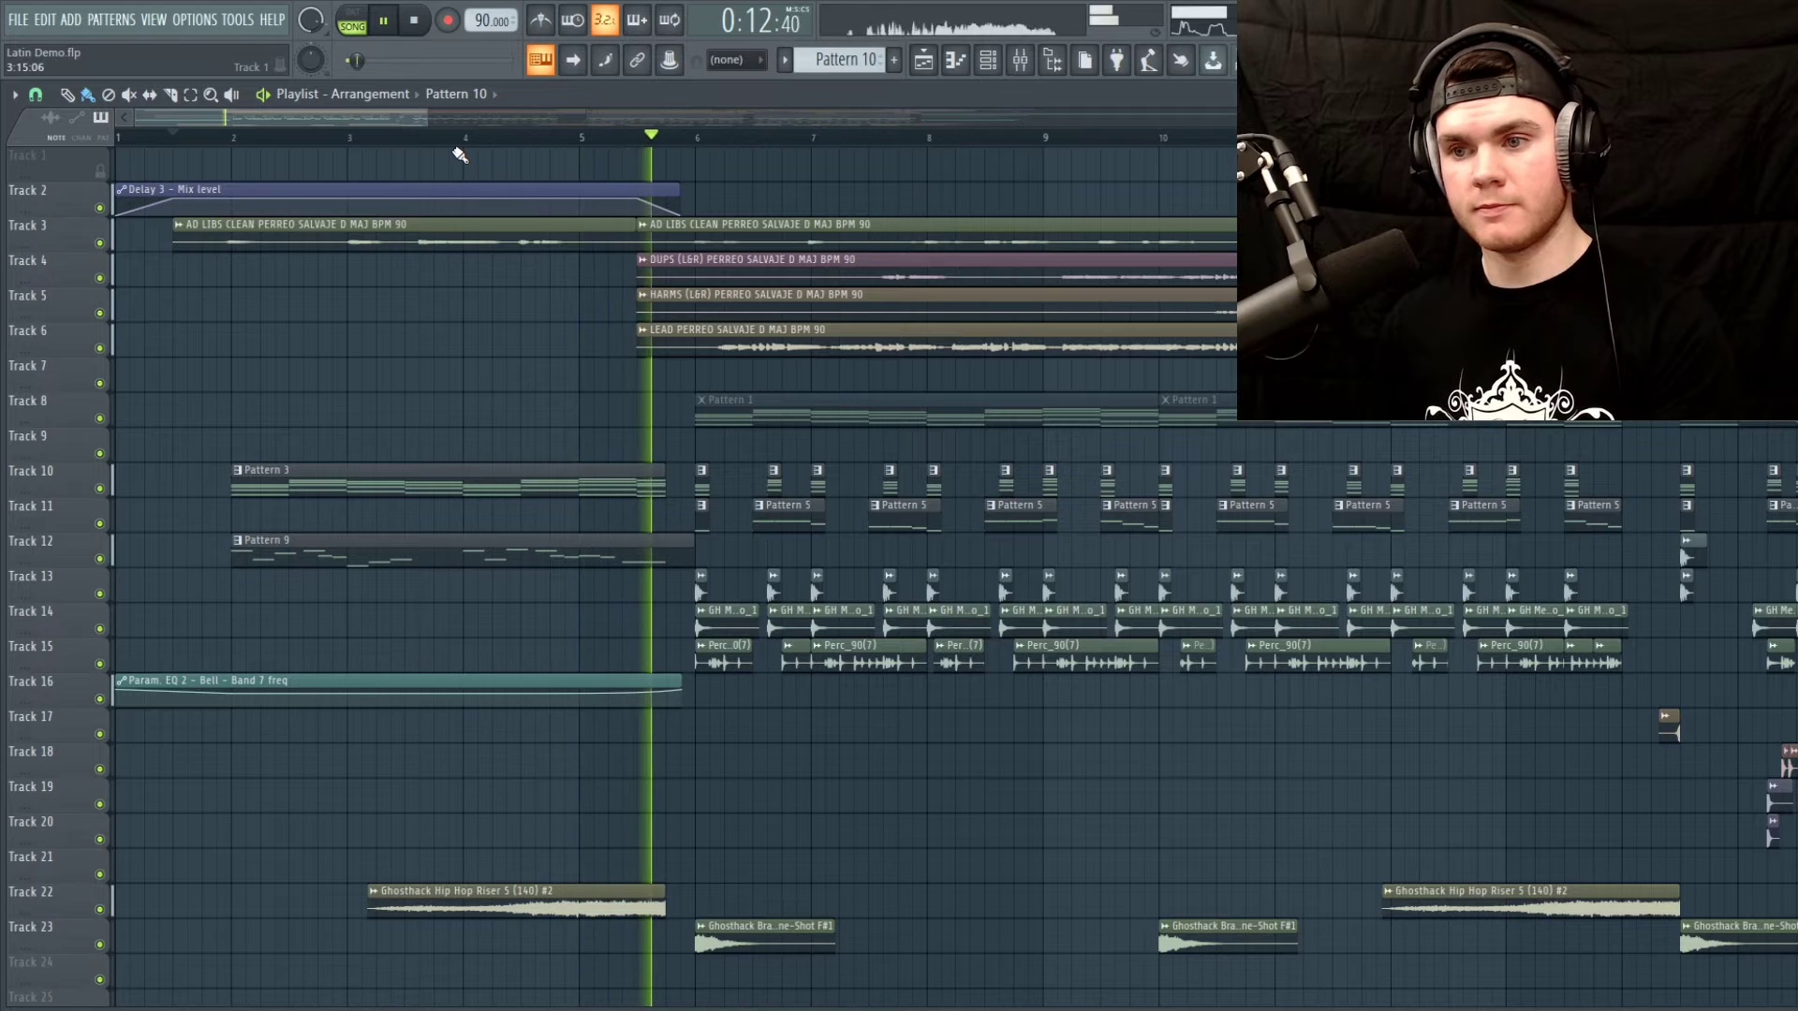
pyautogui.press('space')
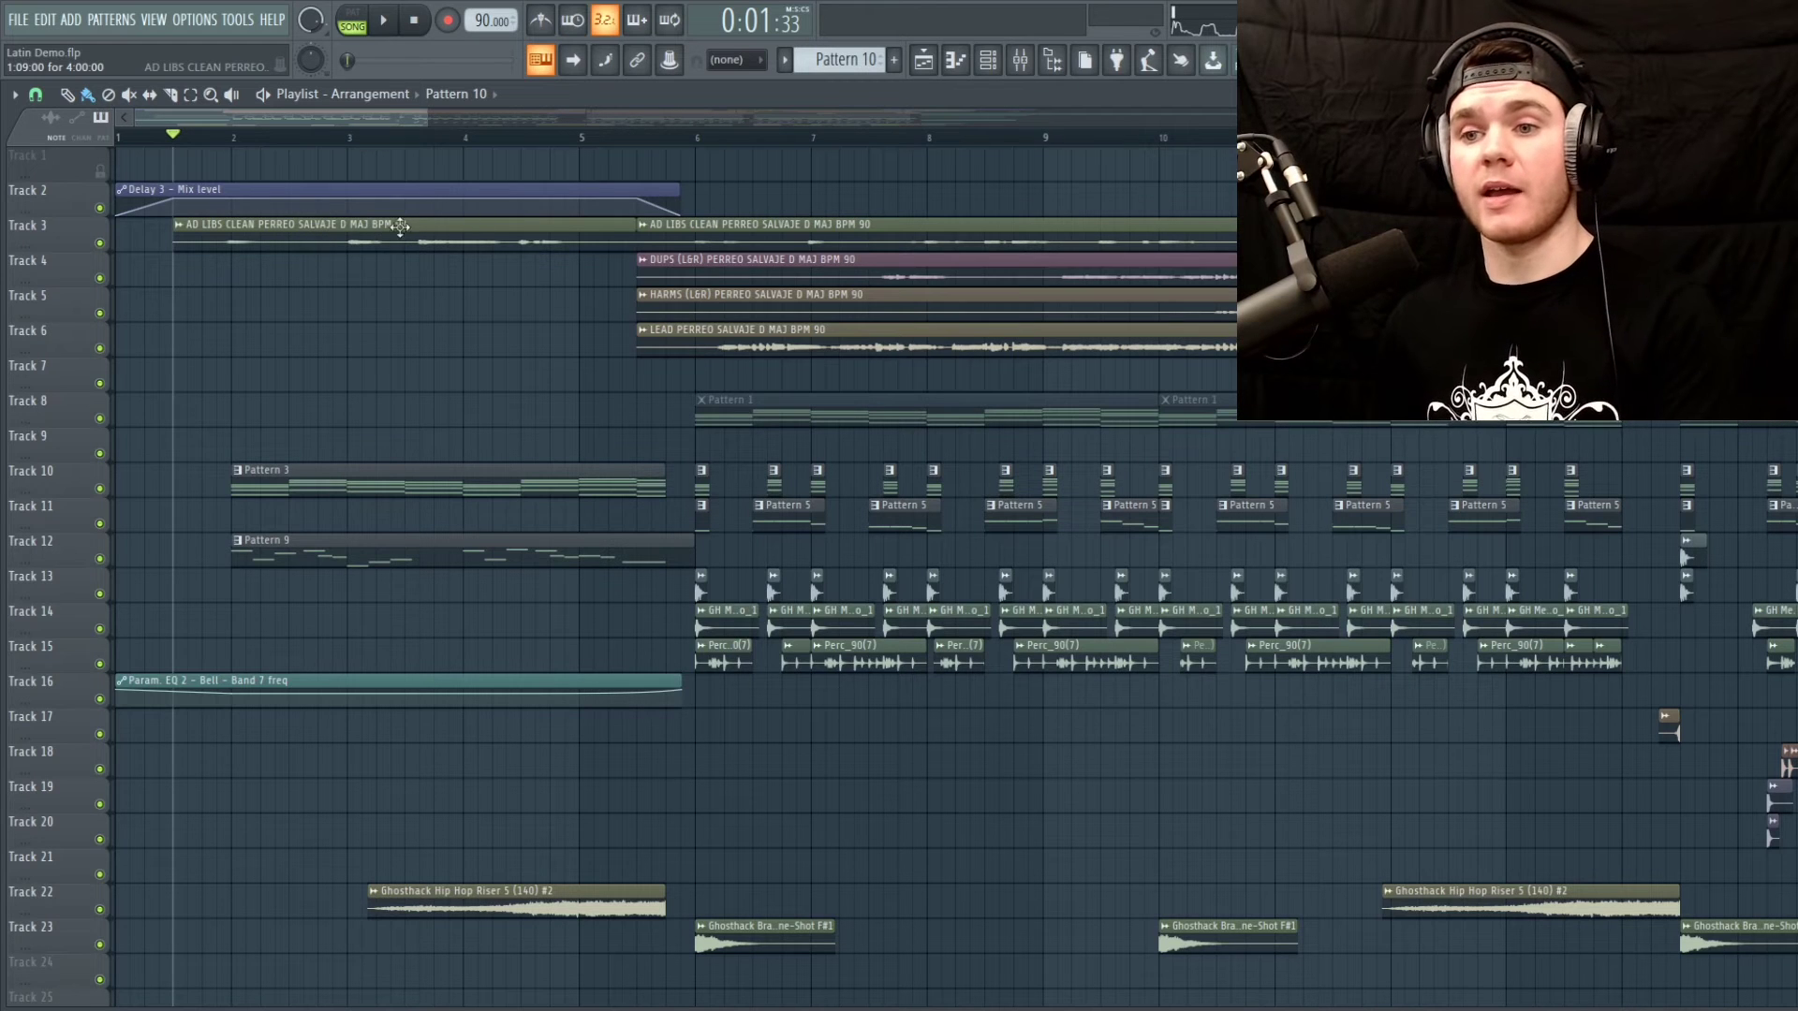
# Play the transition from the intro into the verse around bars 5 and 6
pyautogui.click(635, 146)
pyautogui.scroll(2, 660, 150)
pyautogui.click(522, 139)
pyautogui.press('space')
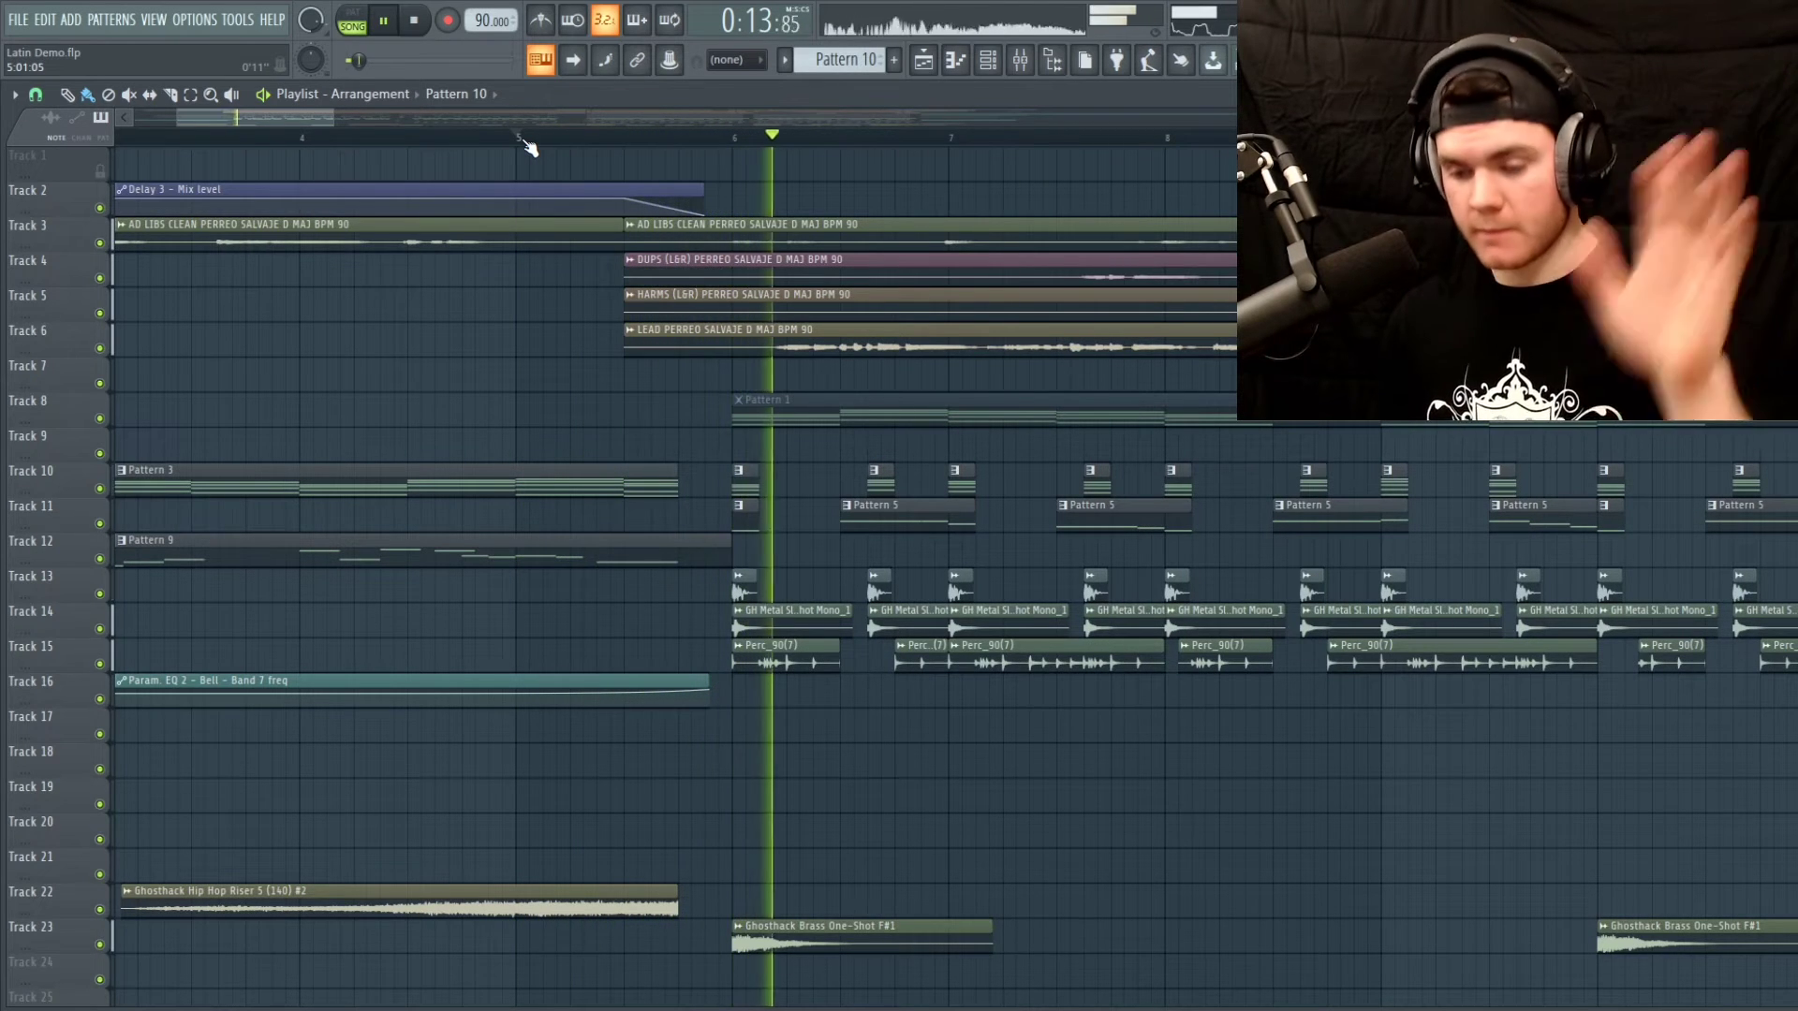
pyautogui.press('space')
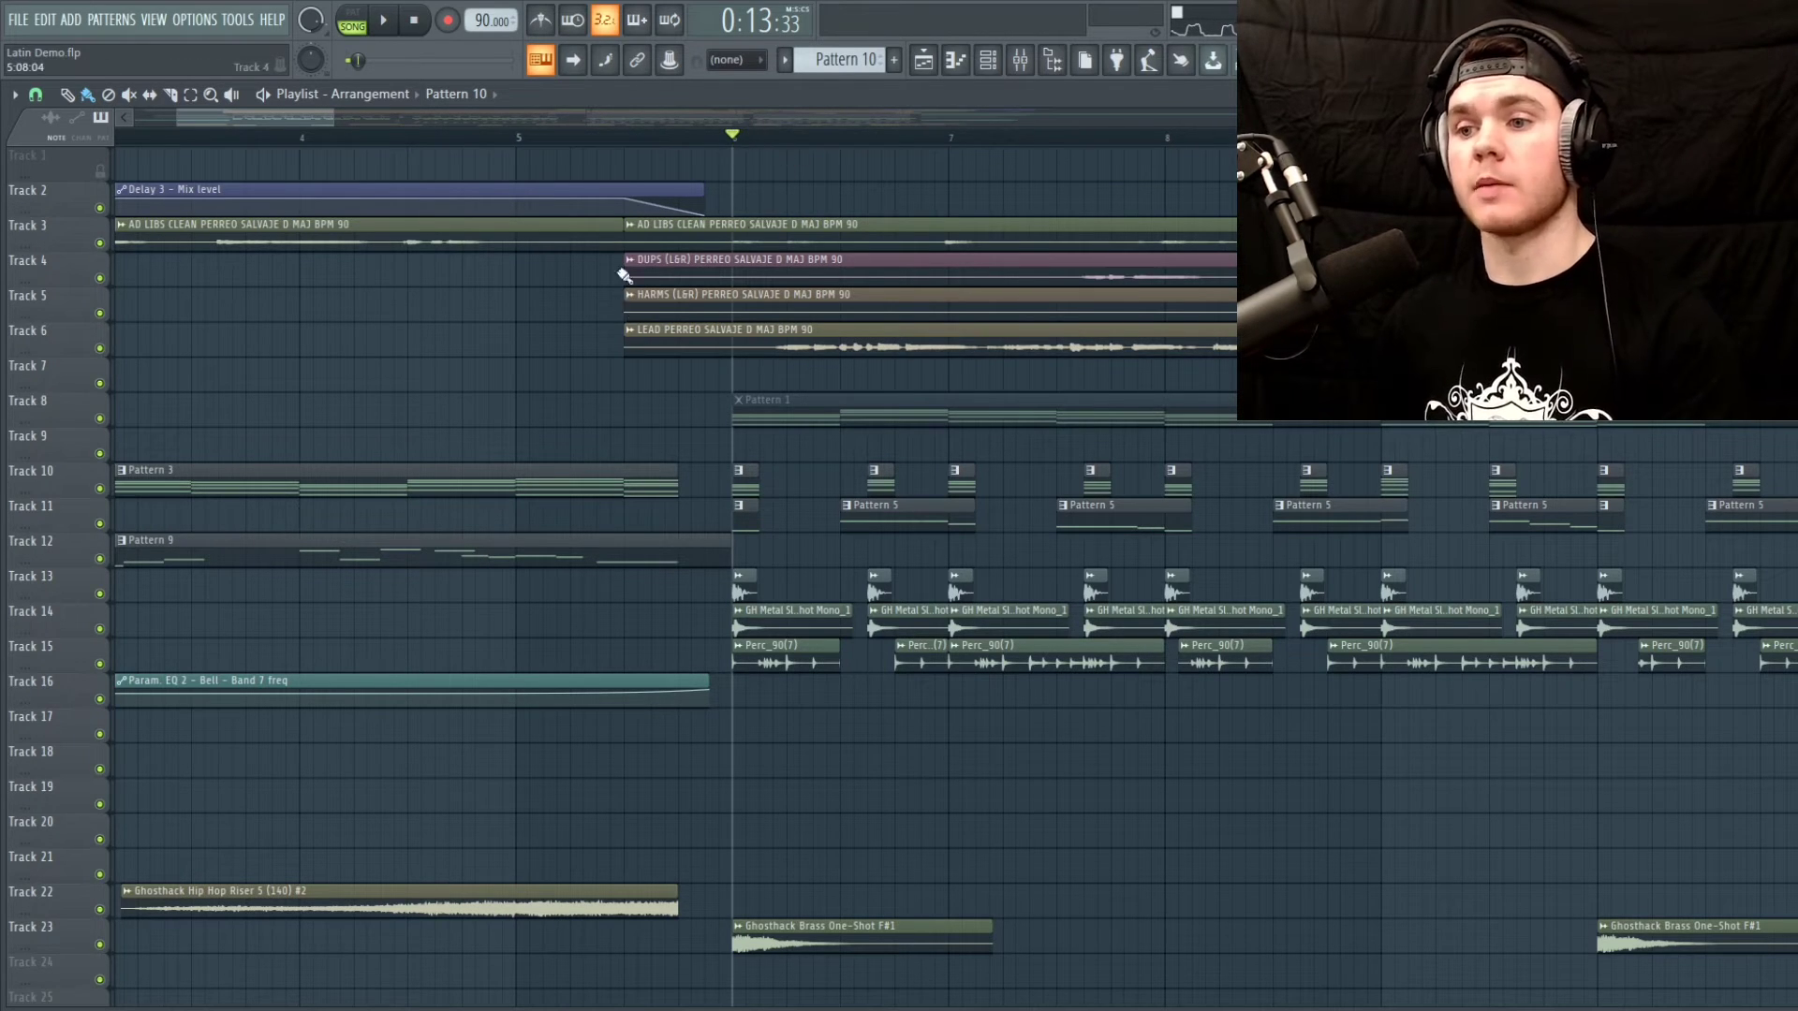
# Solo the ad-lib, dups, harmony and lead vocals on Tracks 3 to 6, play them from bar 6, and restore all tracks
pyautogui.scroll(-3, 740, 139)
pyautogui.moveTo(502, 112); pyautogui.dragTo(510, 120)
pyautogui.rightClick(93, 225)
pyautogui.press('Escape')
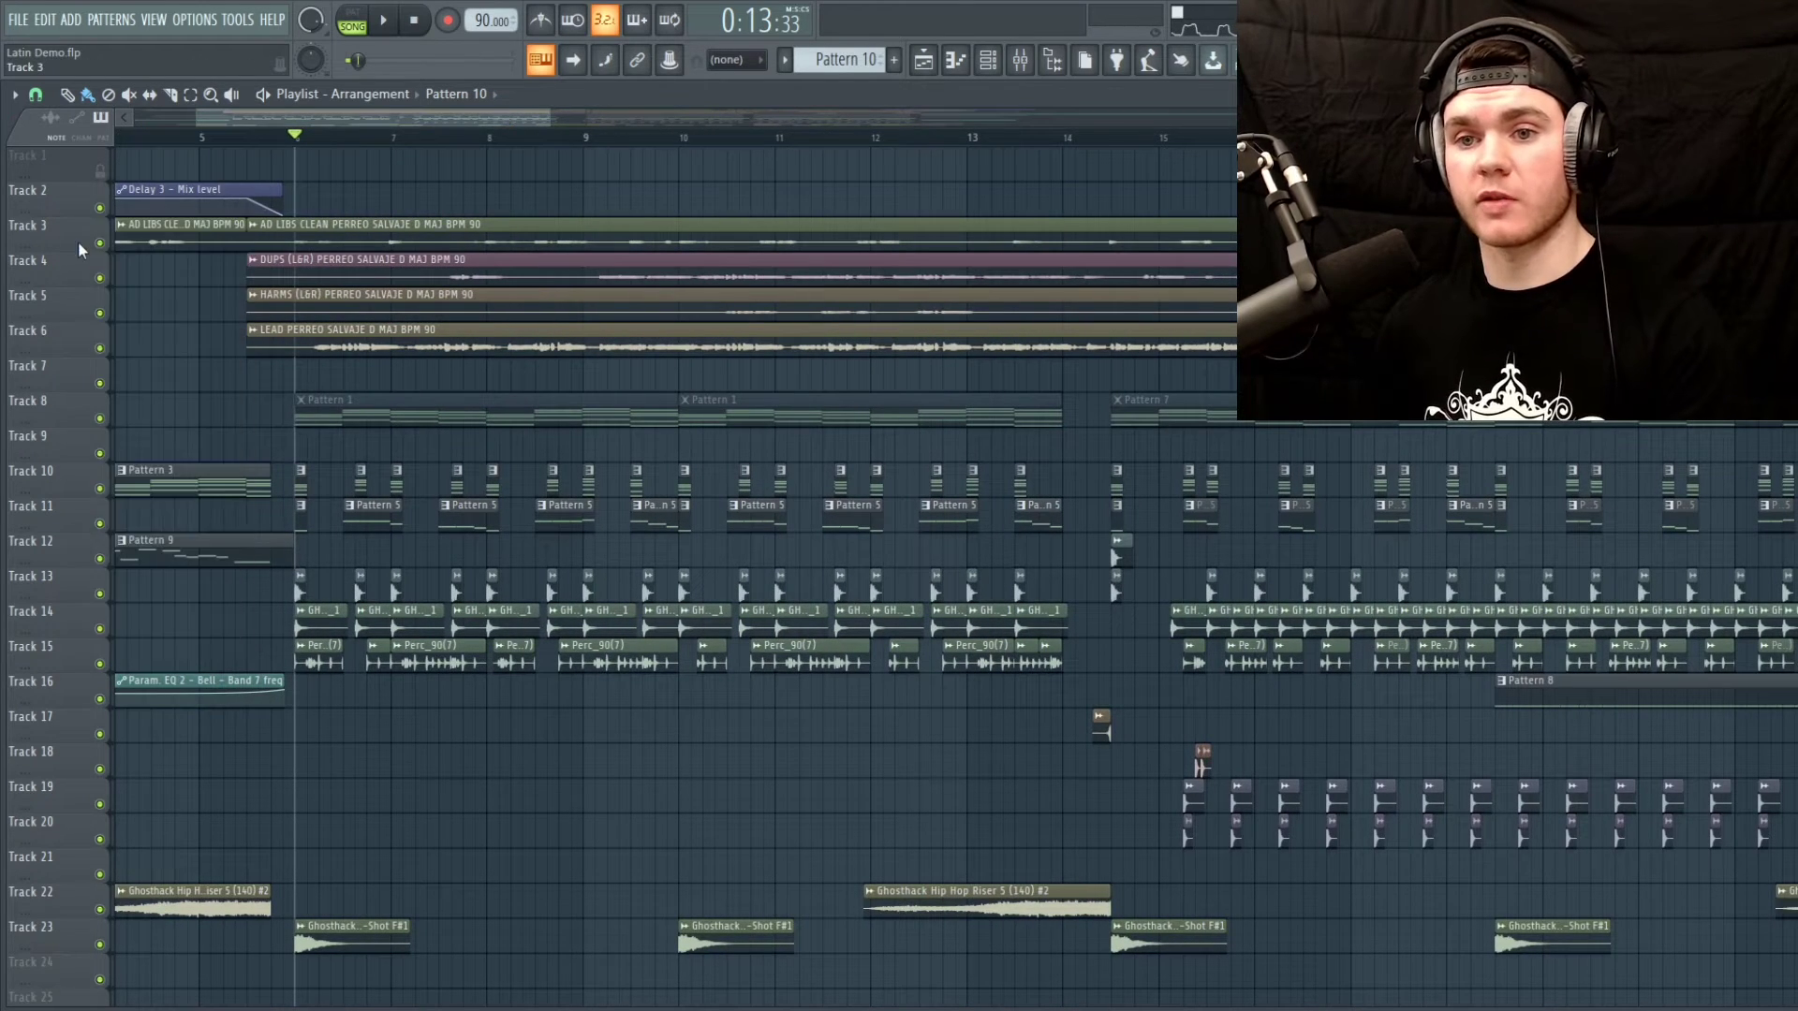
pyautogui.keyDown('ctrl'); pyautogui.click(100, 243); pyautogui.keyUp('ctrl')
pyautogui.click(100, 278)
pyautogui.click(100, 314)
pyautogui.click(101, 348)
pyautogui.press('space')
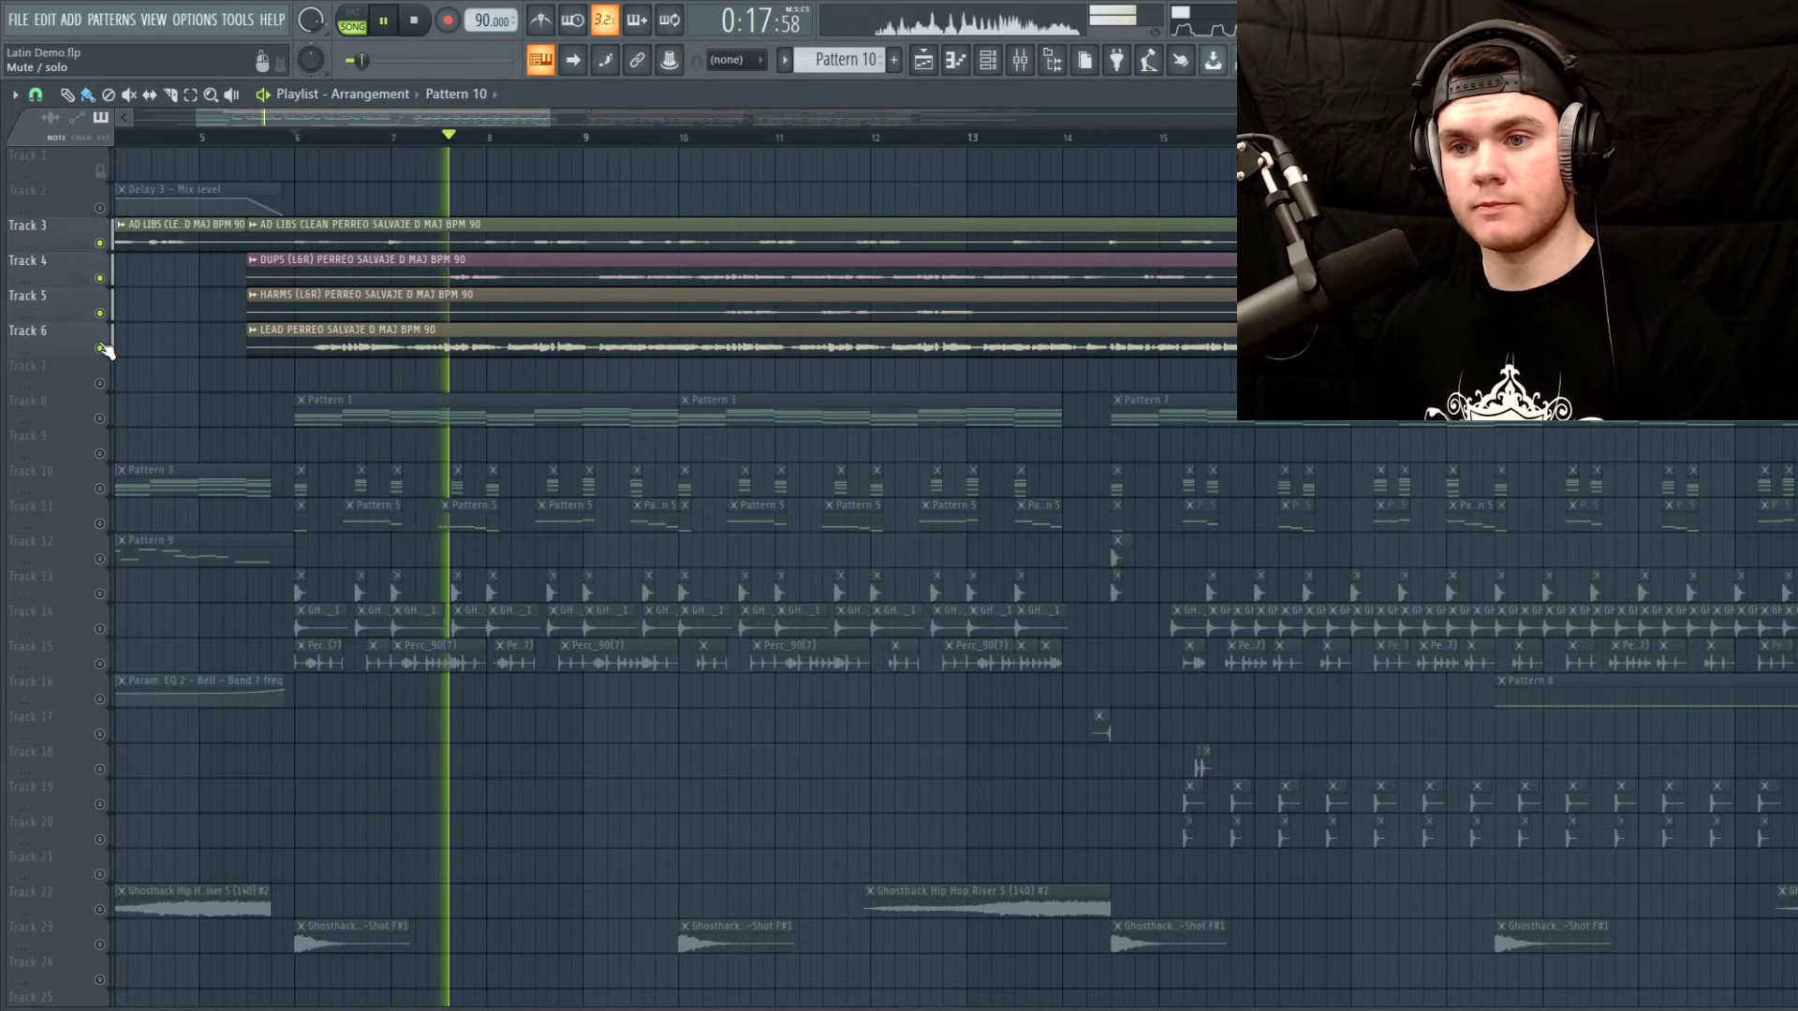
pyautogui.keyDown('ctrl'); pyautogui.click(101, 349); pyautogui.keyUp('ctrl')
pyautogui.press('space')
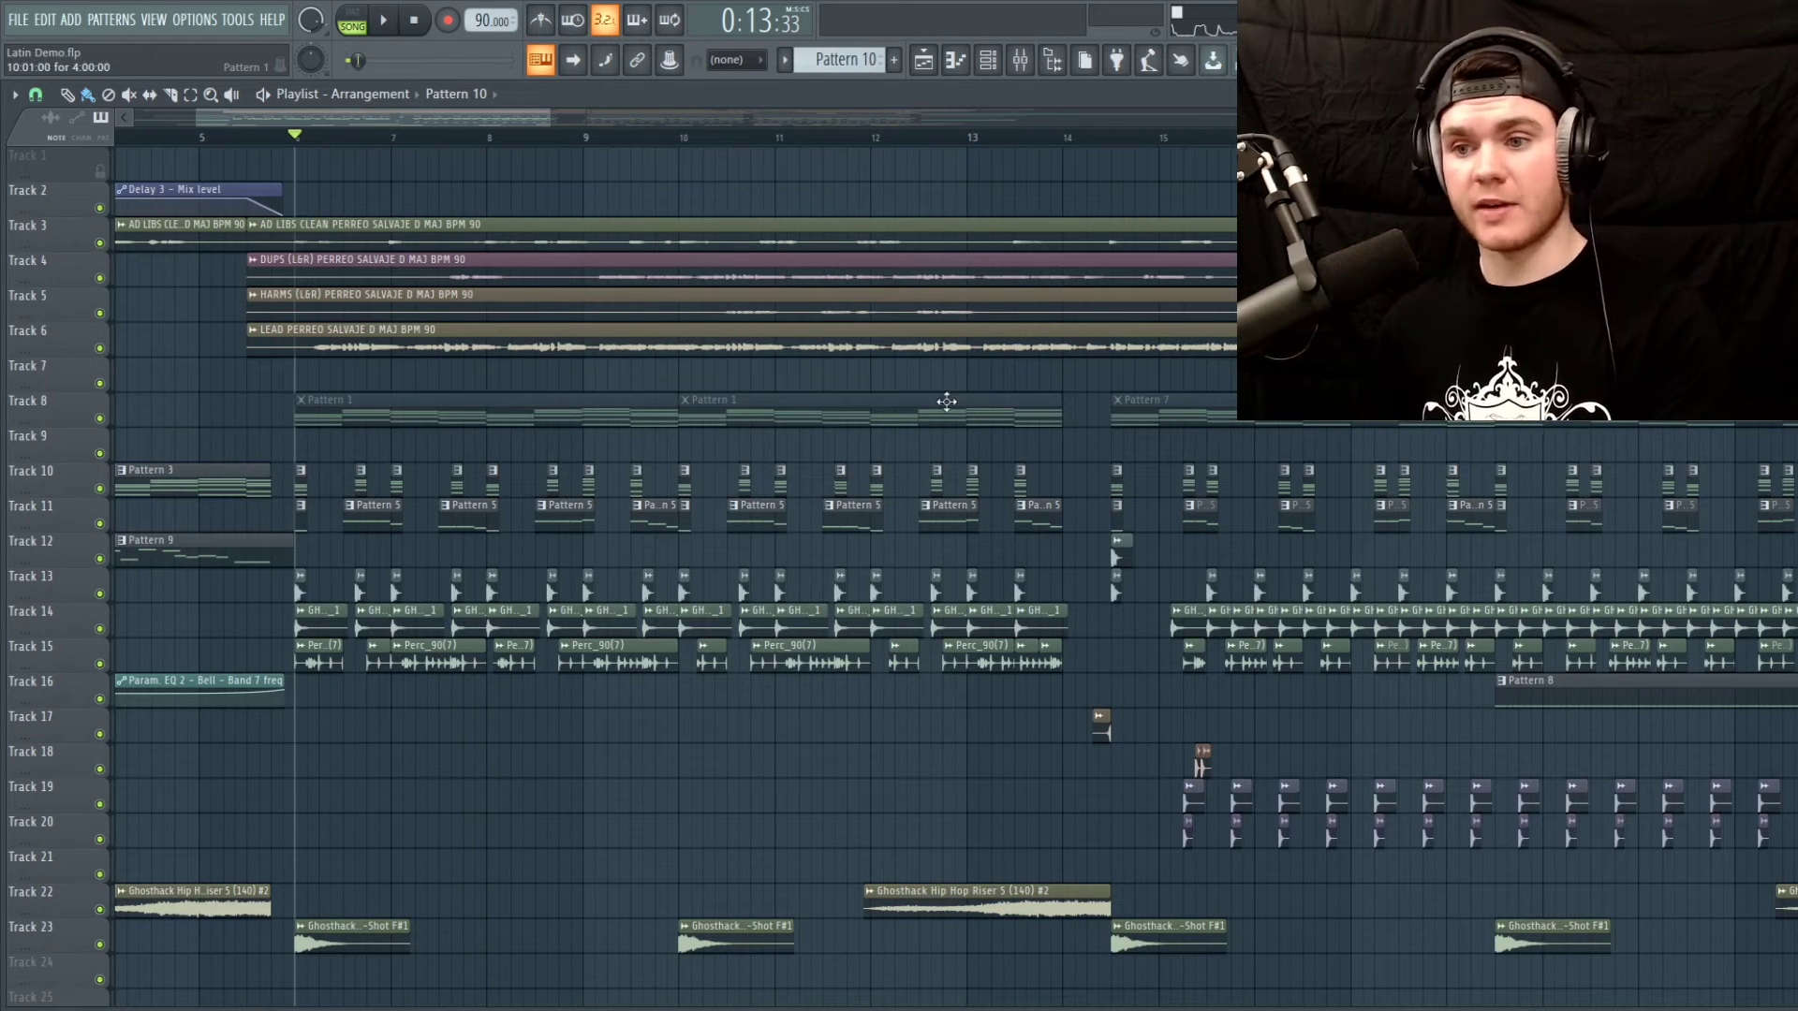
# Delete the muted Pattern 1 and Pattern 7 clips from Track 8 in the verse section
pyautogui.rightClick(834, 408)
pyautogui.rightClick(599, 421)
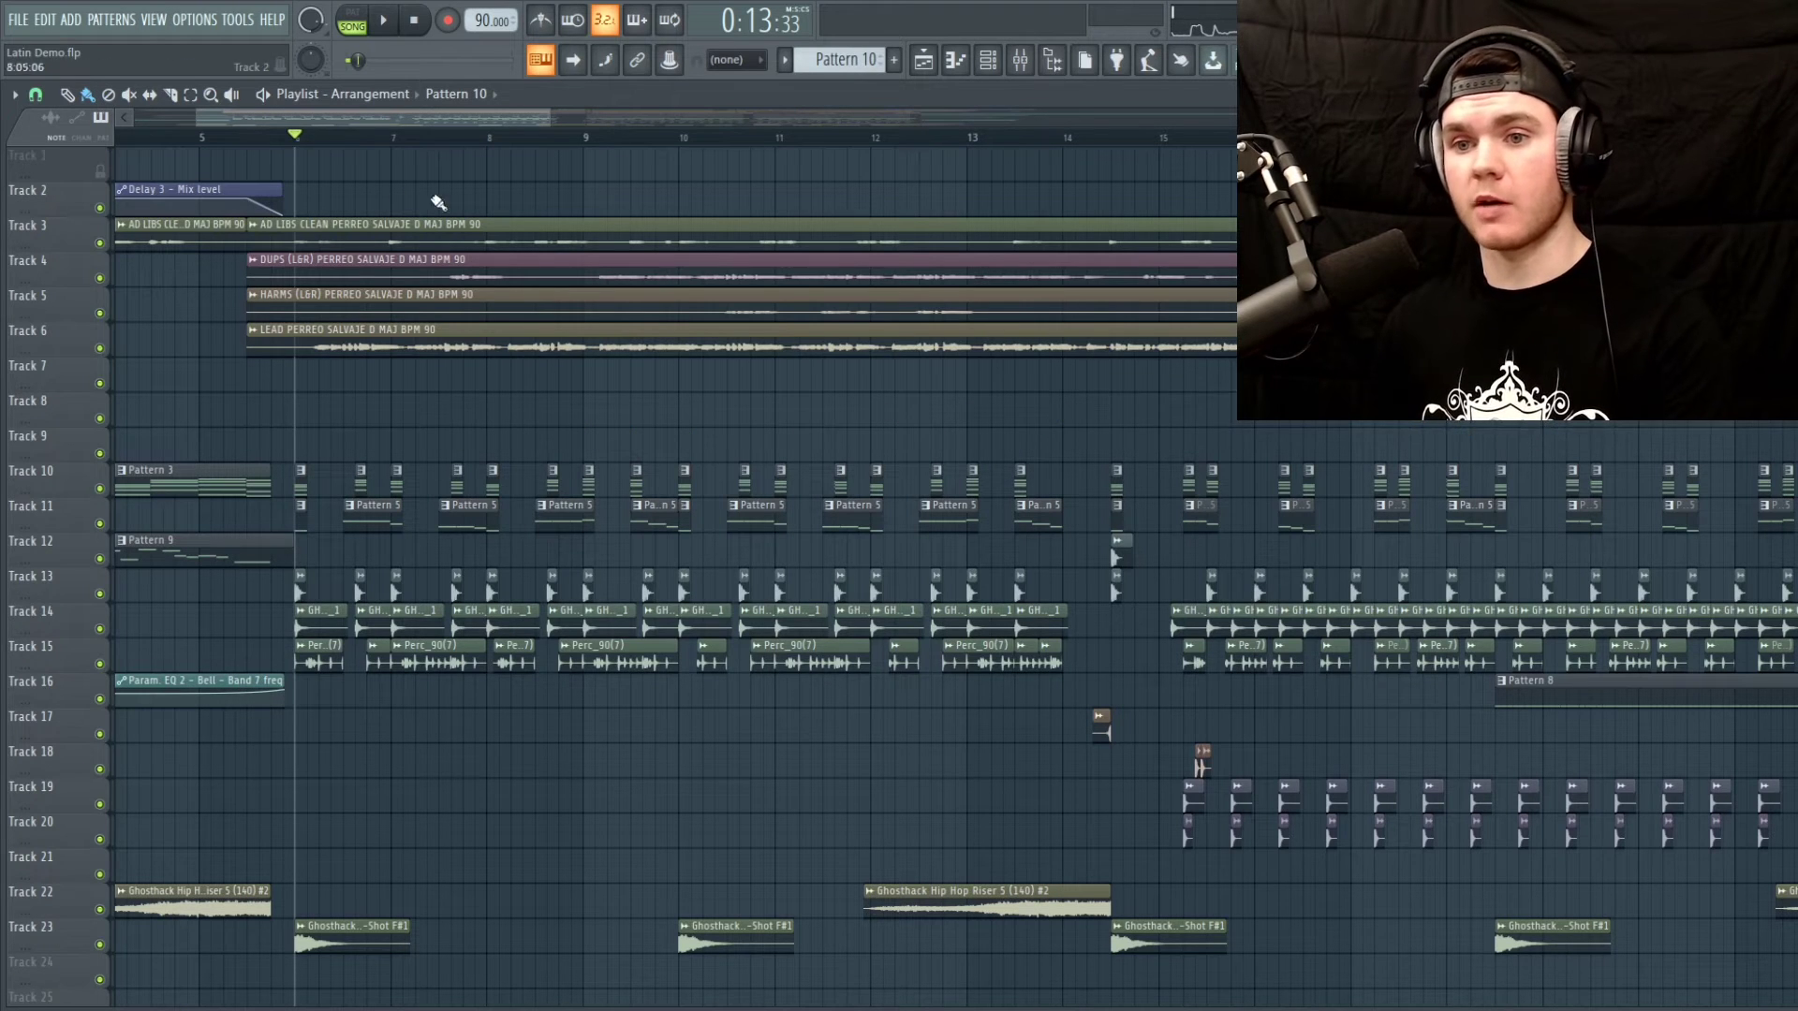
pyautogui.scroll(-5, 613, 159)
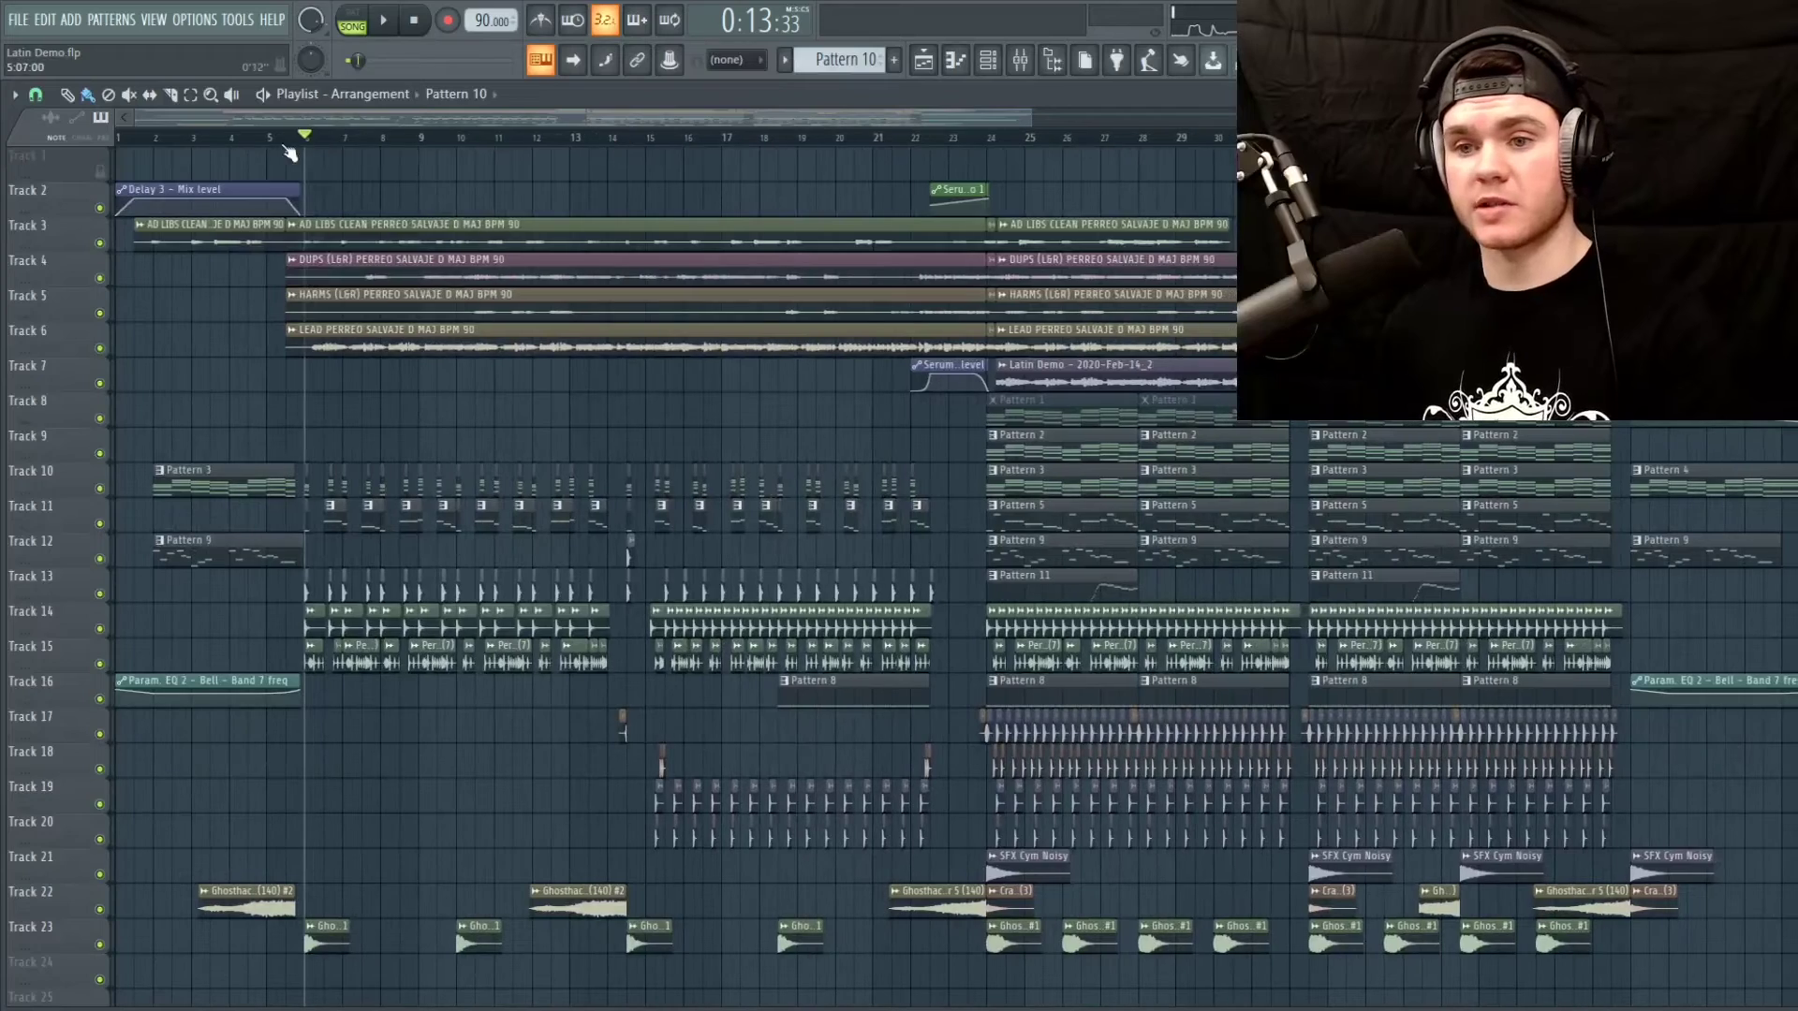
# Solo Track 10, inspect the Pattern 3 chord notes in the piano roll, and return to the playlist
pyautogui.scroll(8, 305, 140)
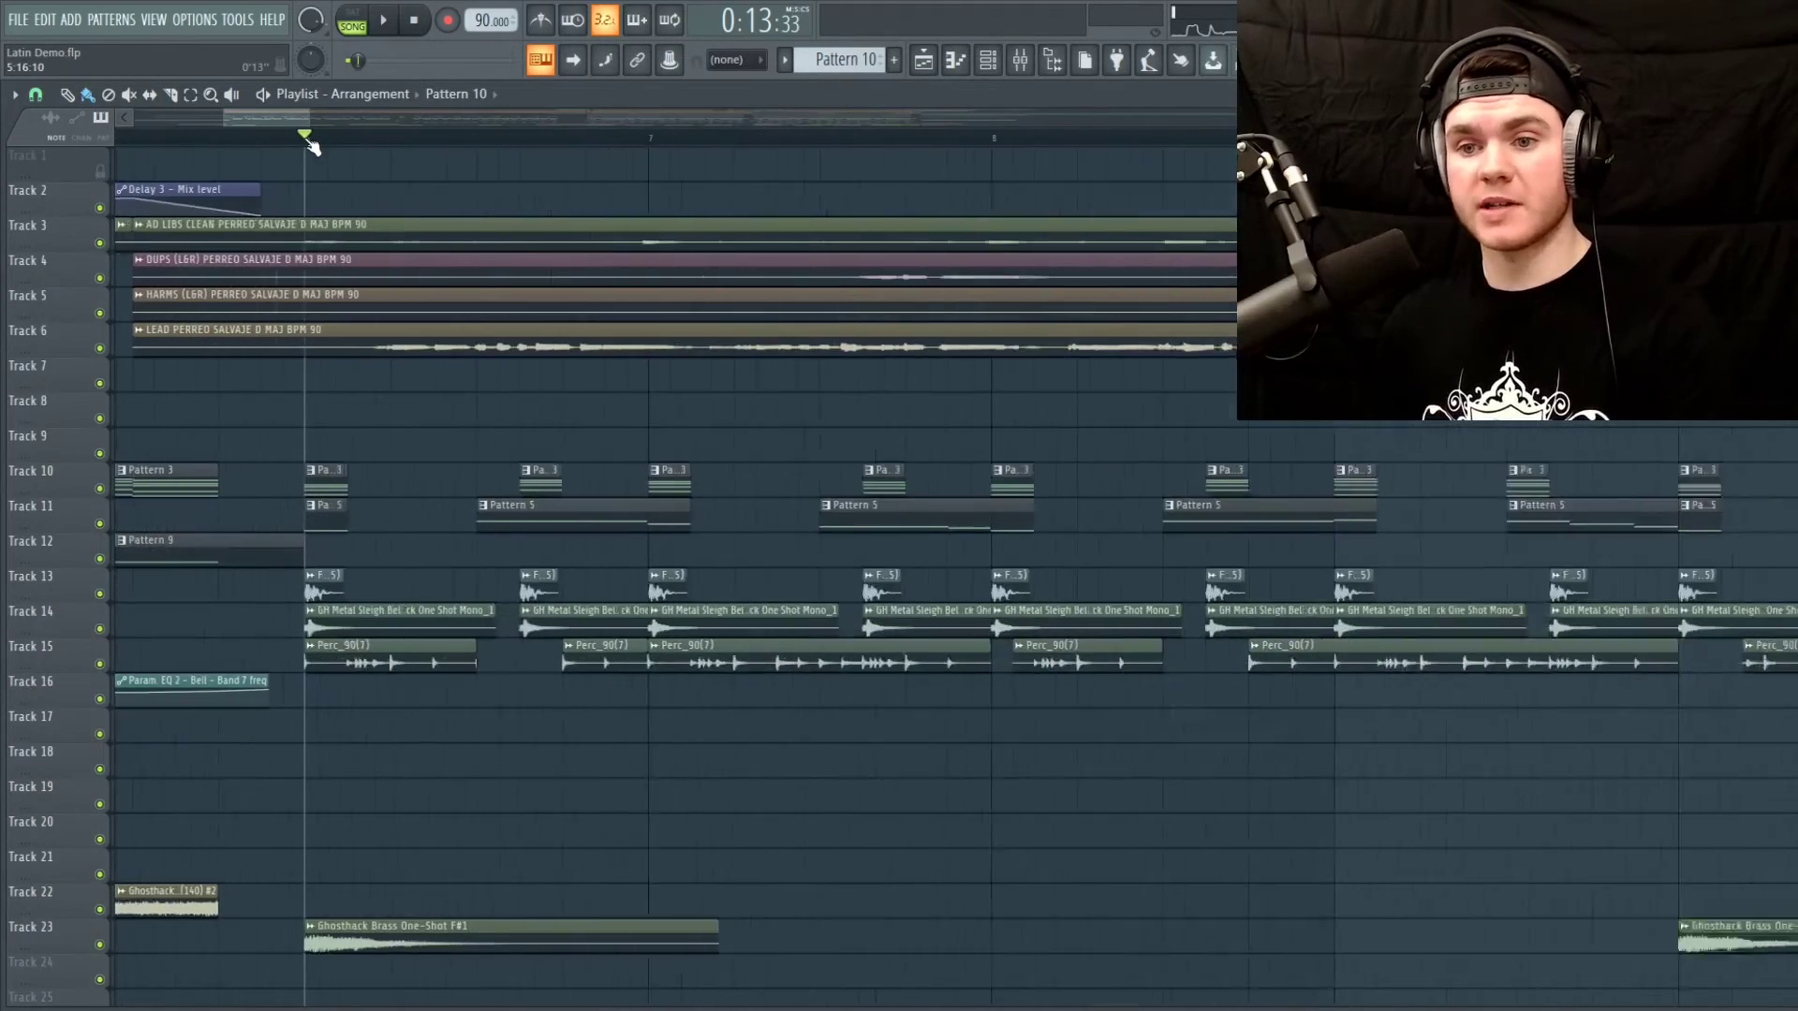
pyautogui.keyDown('ctrl'); pyautogui.click(101, 488); pyautogui.keyUp('ctrl')
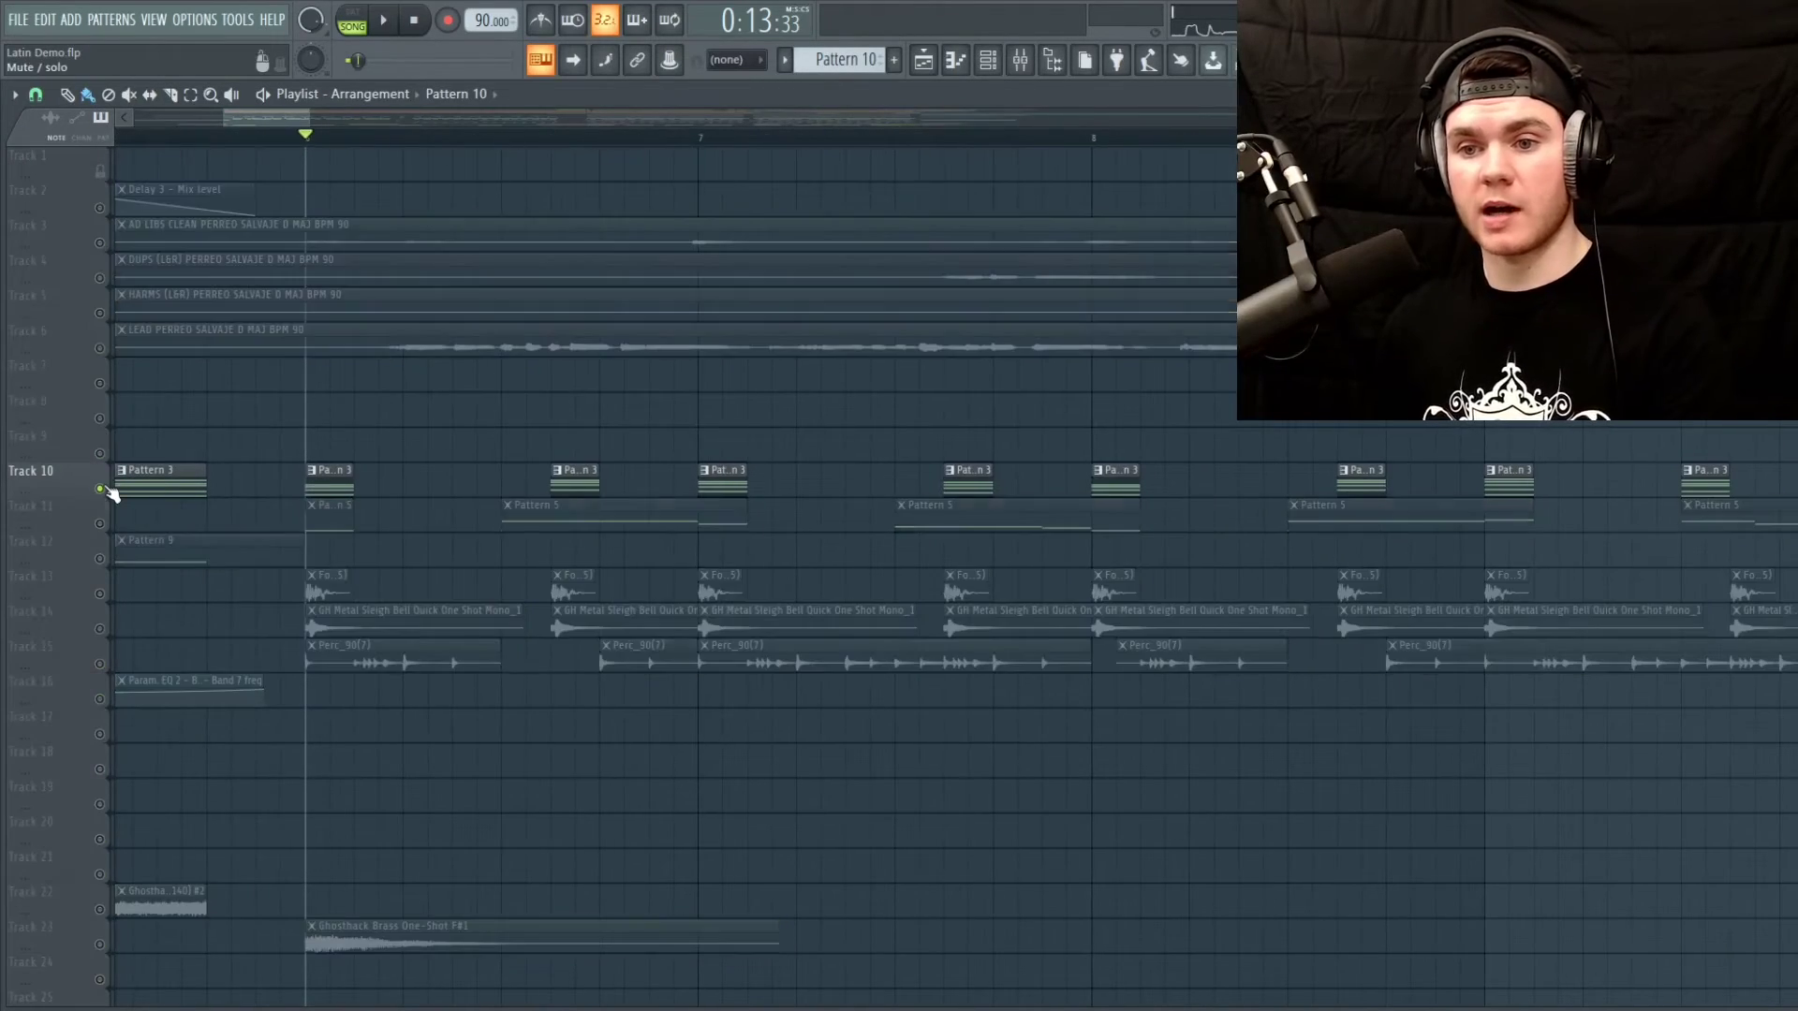
pyautogui.doubleClick(339, 483)
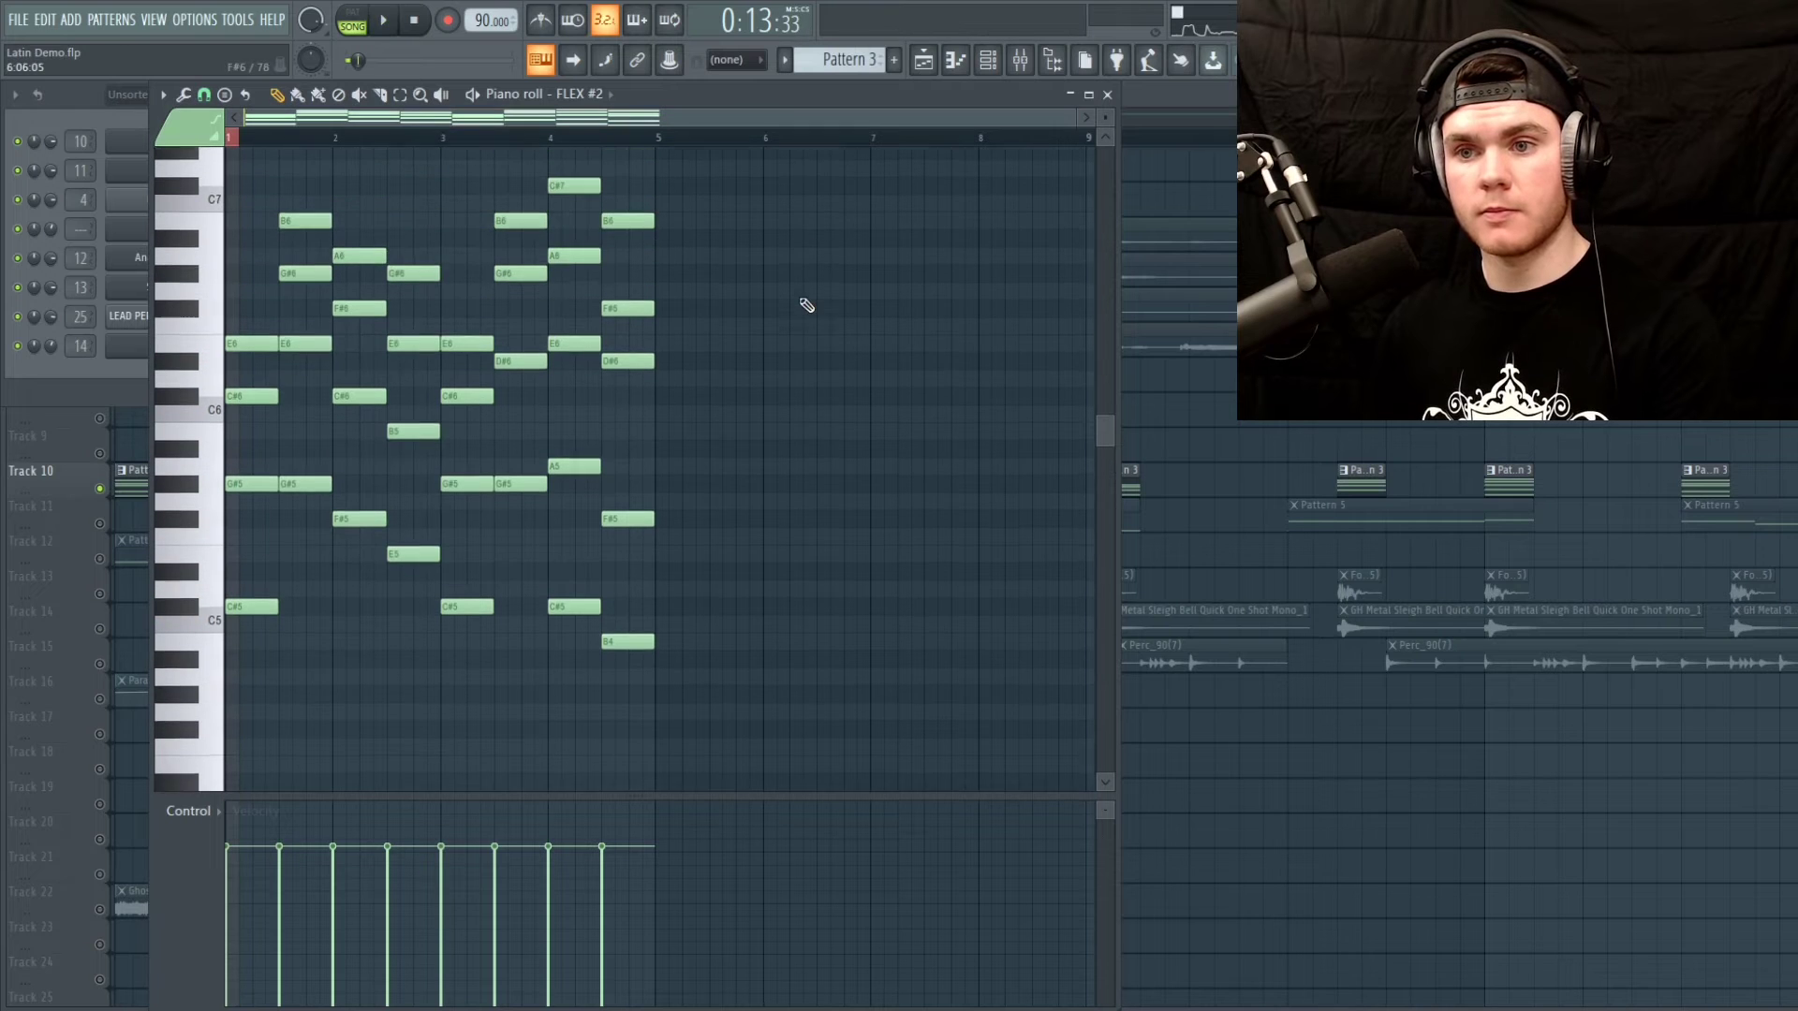
pyautogui.scroll(1, 800, 302)
pyautogui.press('space')
pyautogui.click(1106, 94)
pyautogui.press('F6')
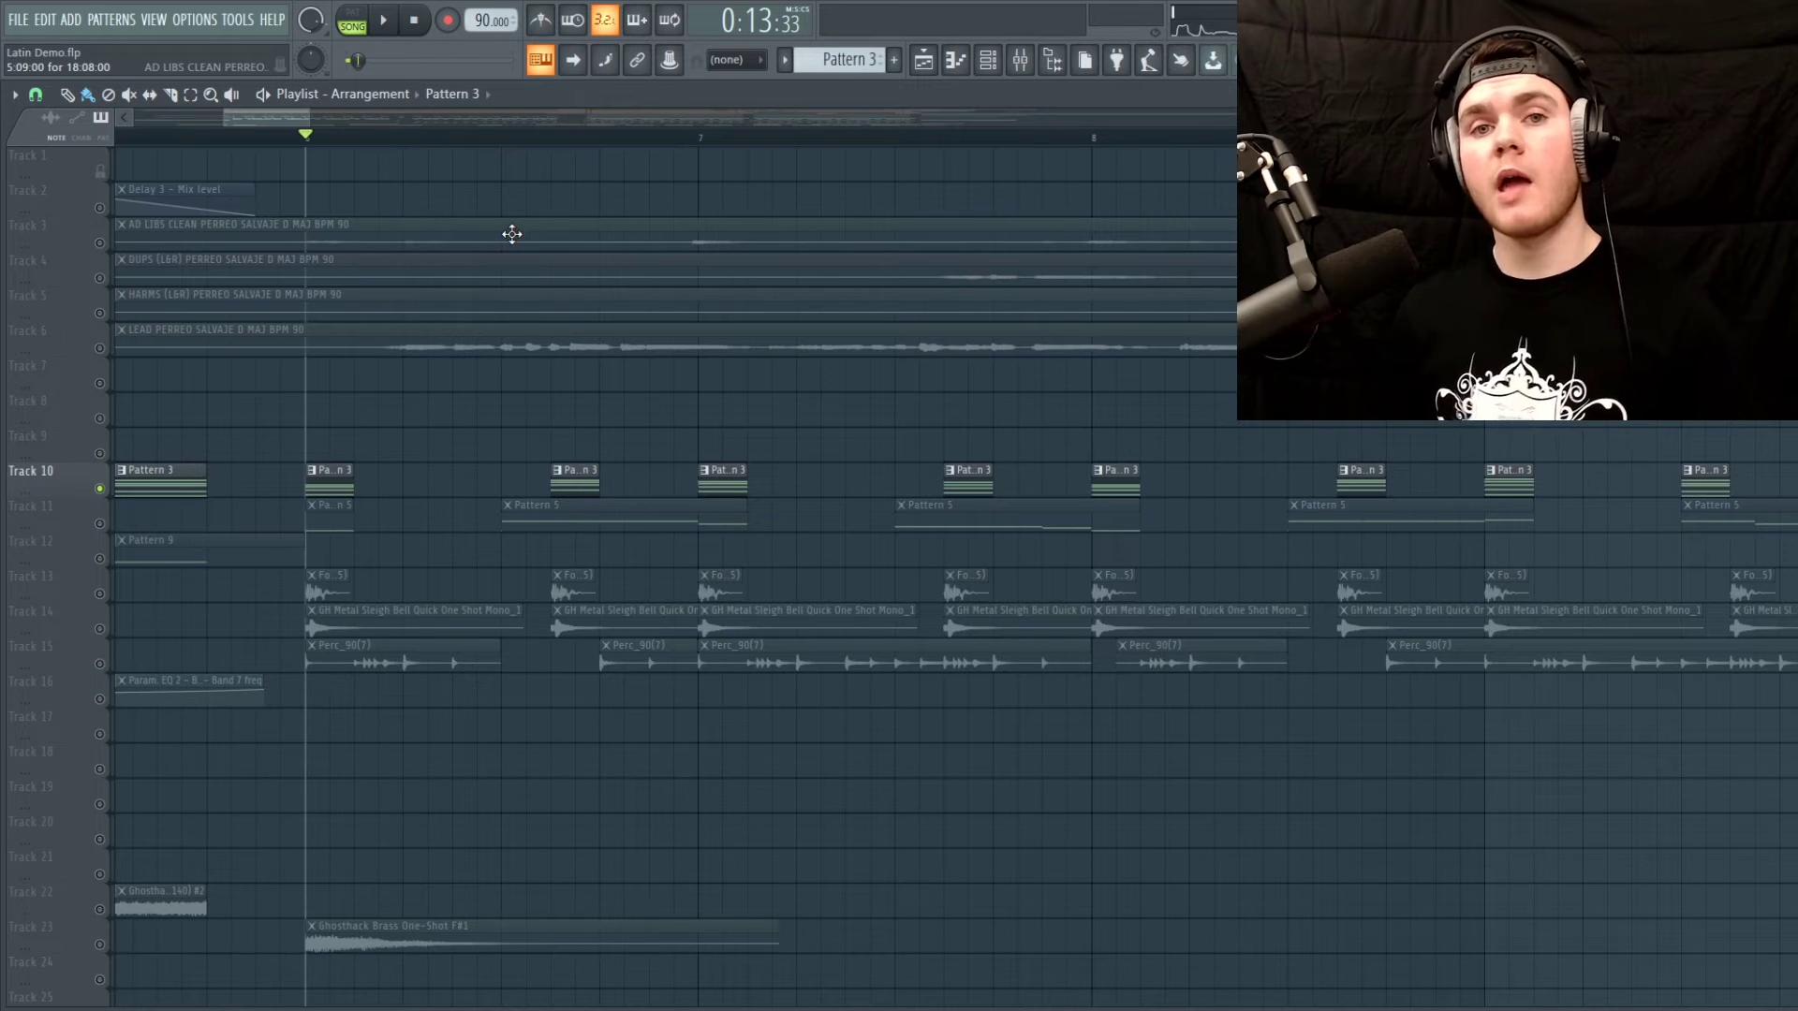
# Play the soloed Pattern 3 chord stabs from bar 6
pyautogui.press('space')
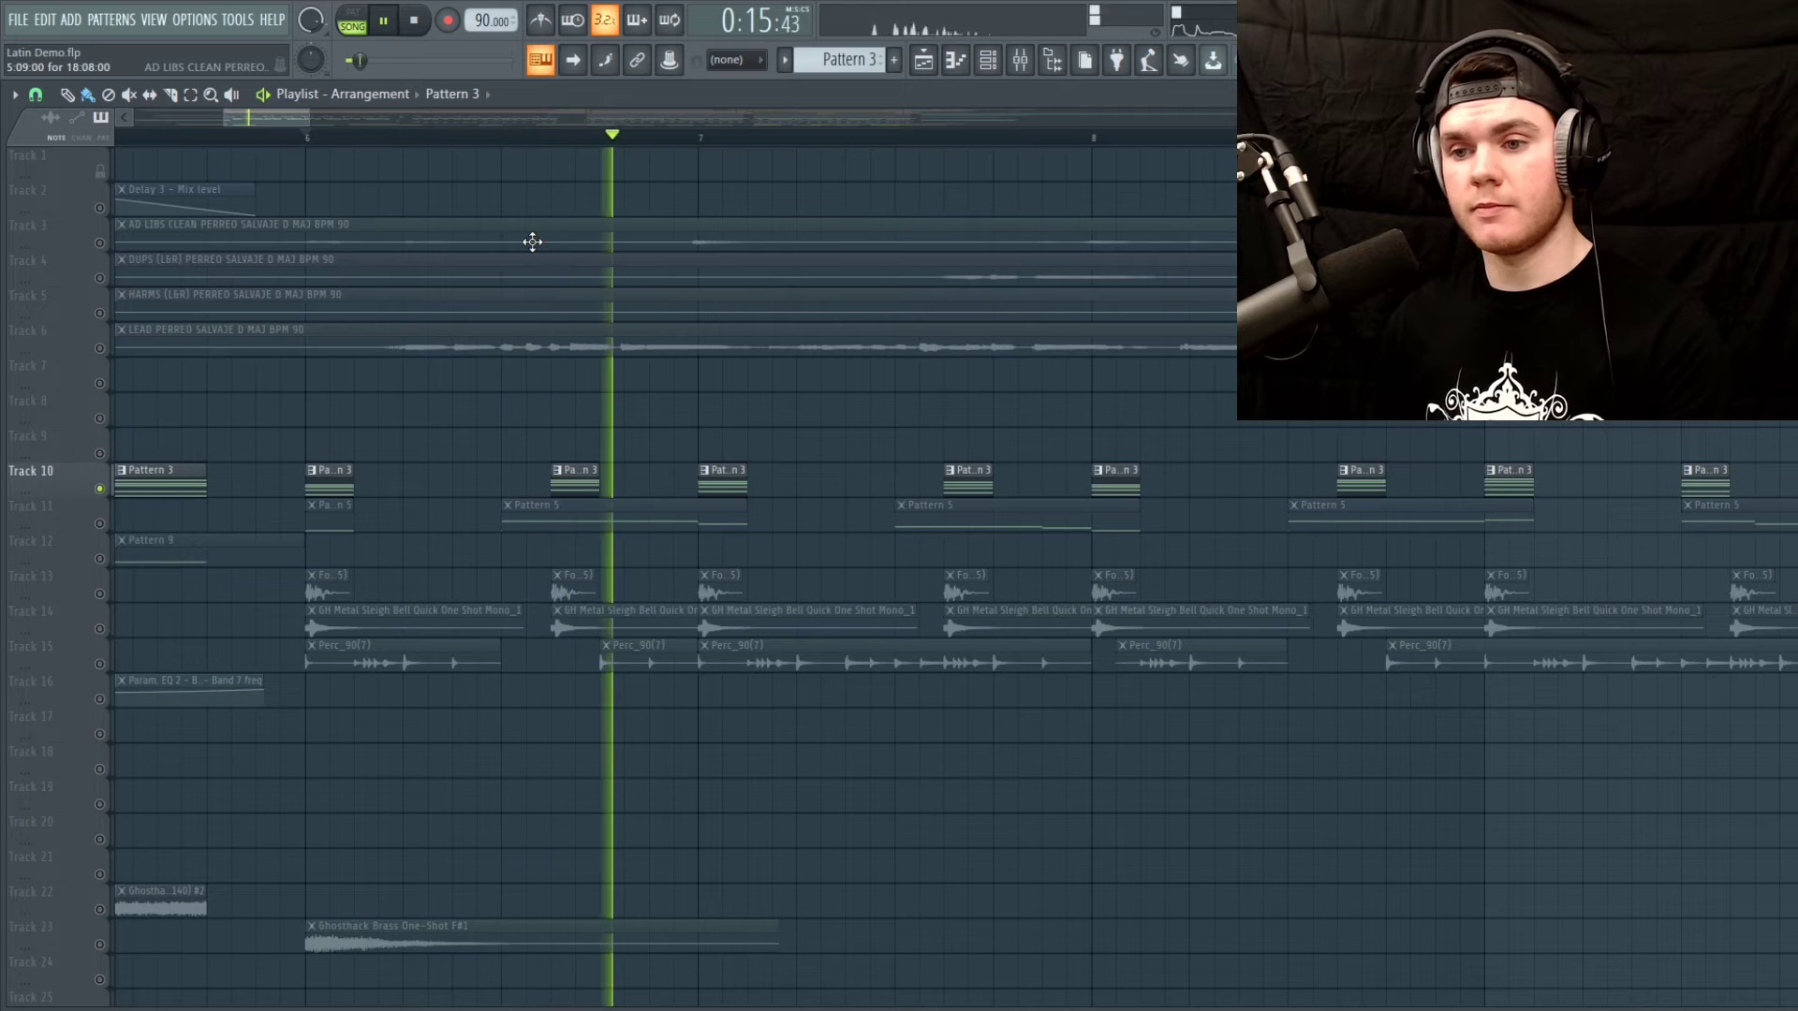
pyautogui.scroll(-3, 559, 150)
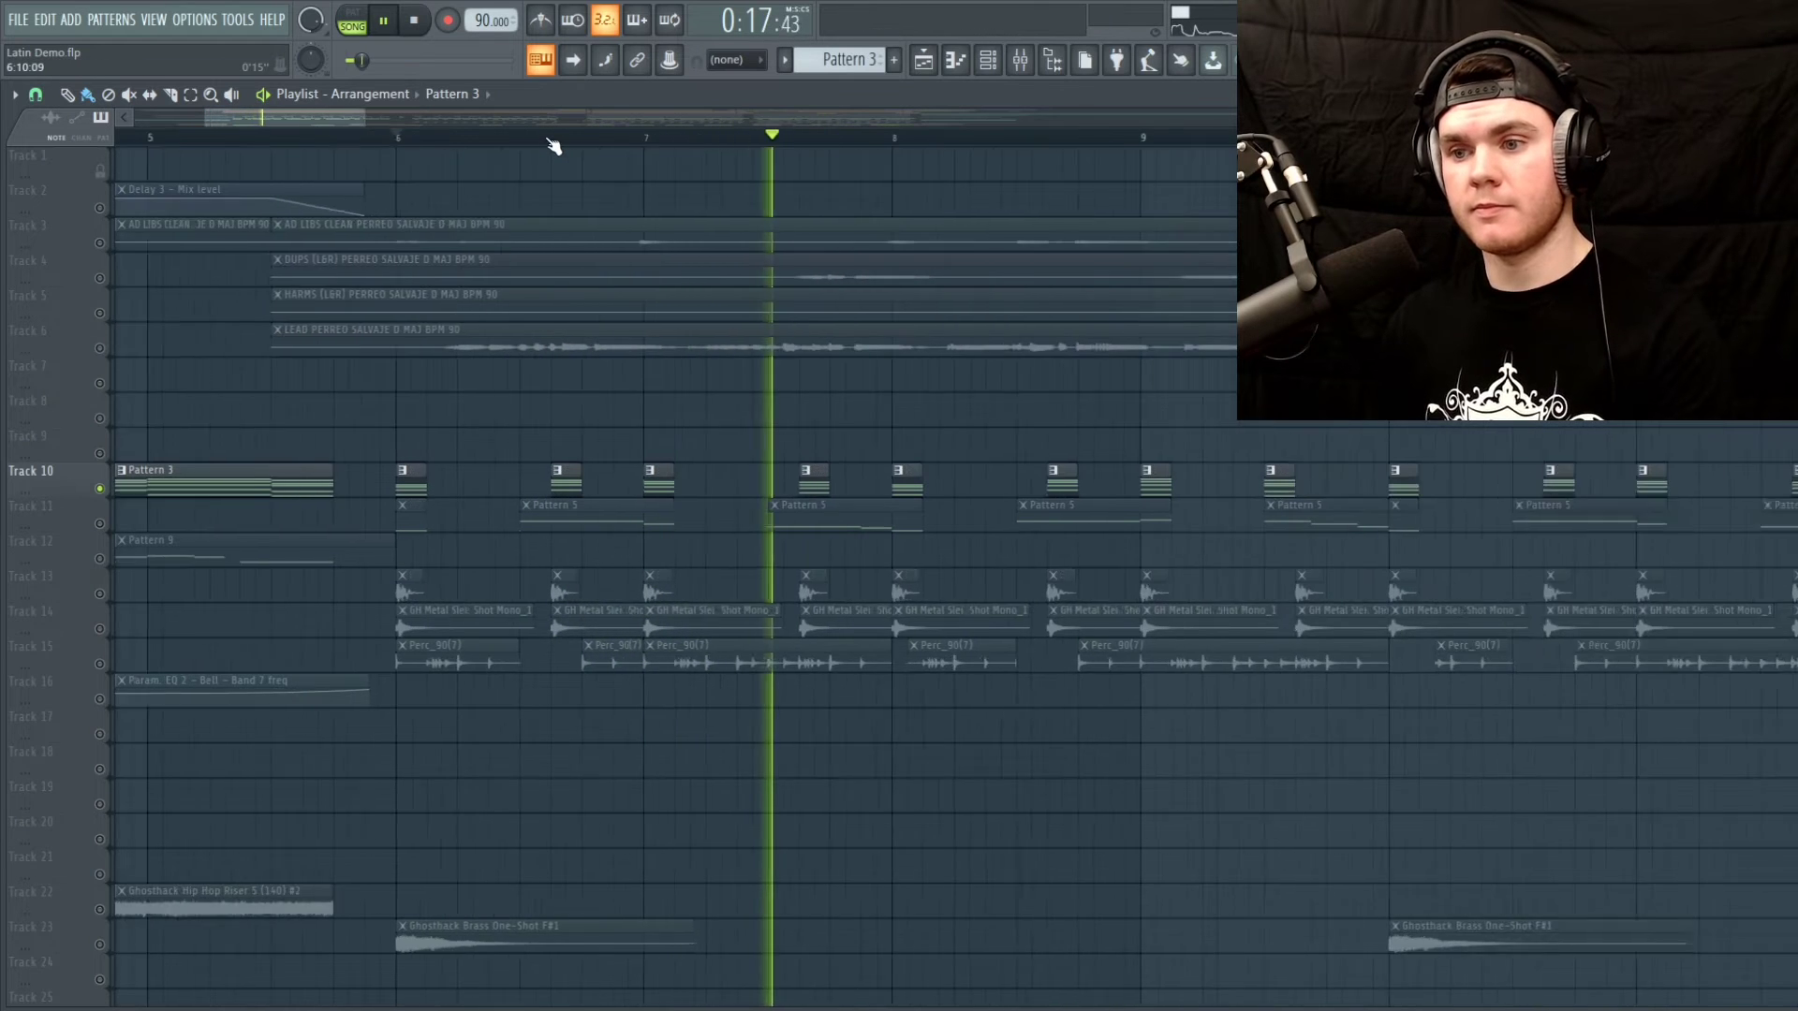
pyautogui.press('space')
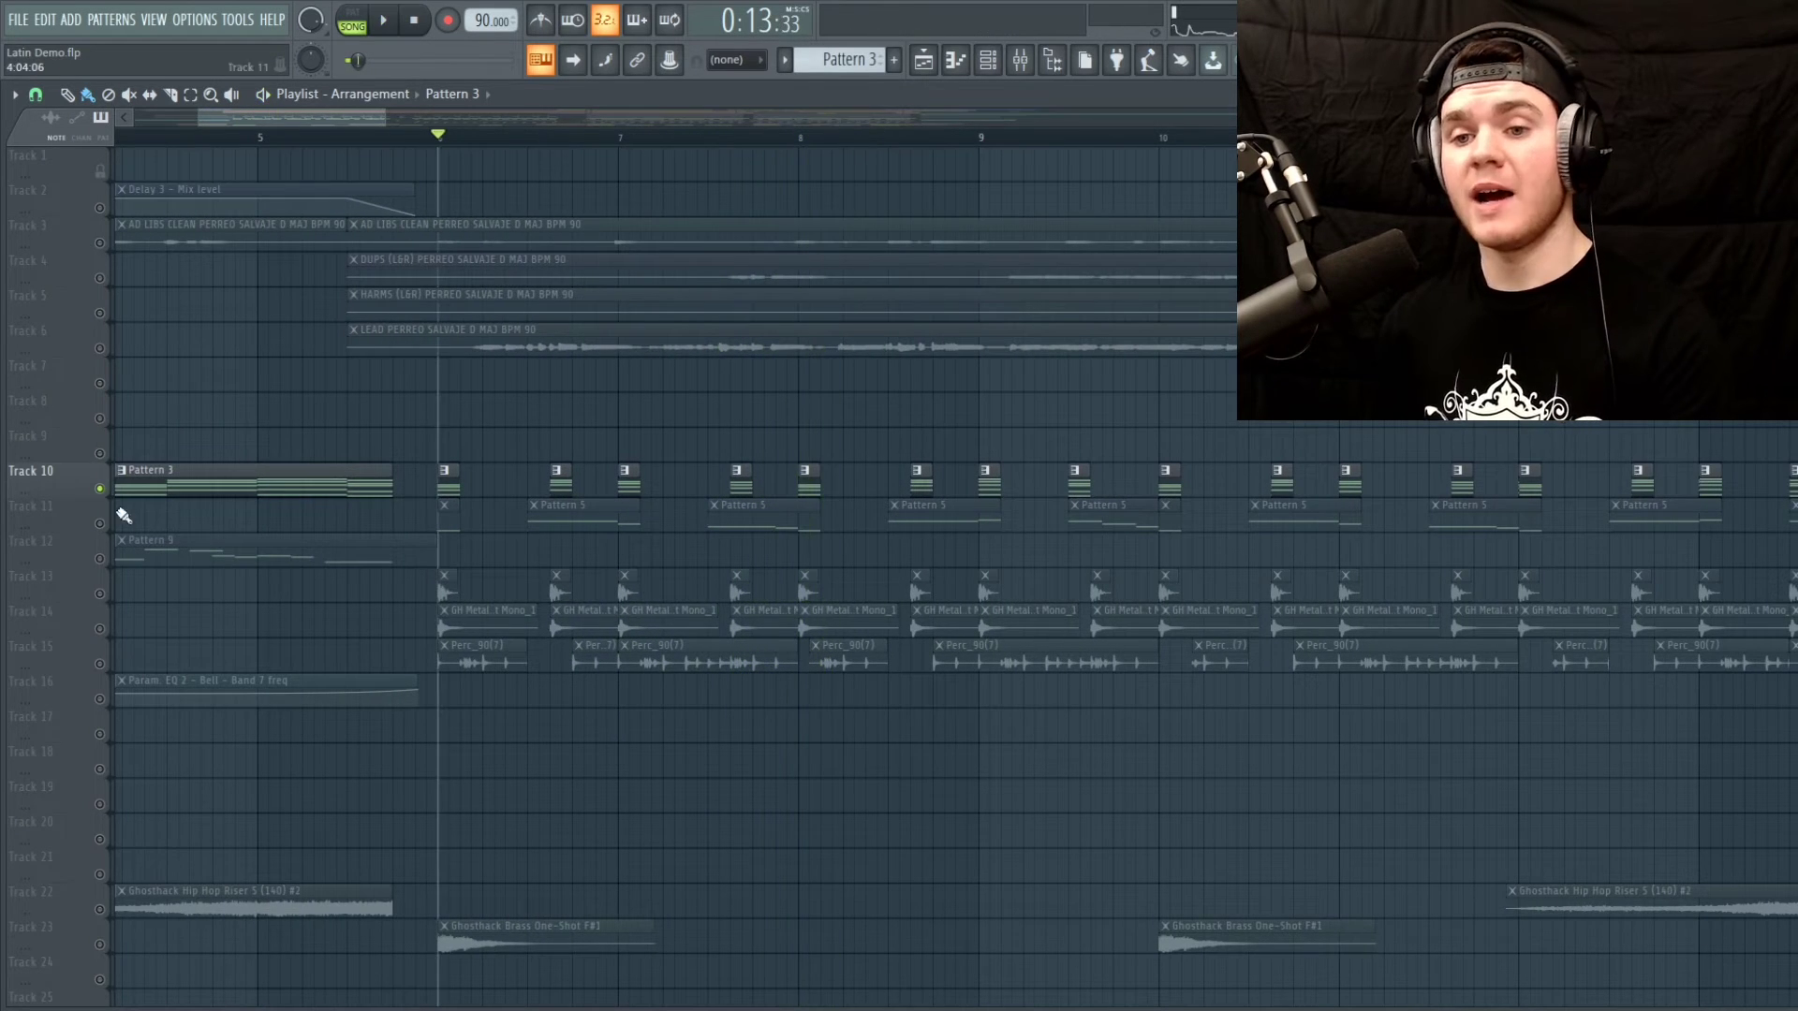
# Solo Track 11, enable Track 10 alongside it, and play the Pattern 5 and Pattern 3 clips together from bar 6
pyautogui.click(102, 525)
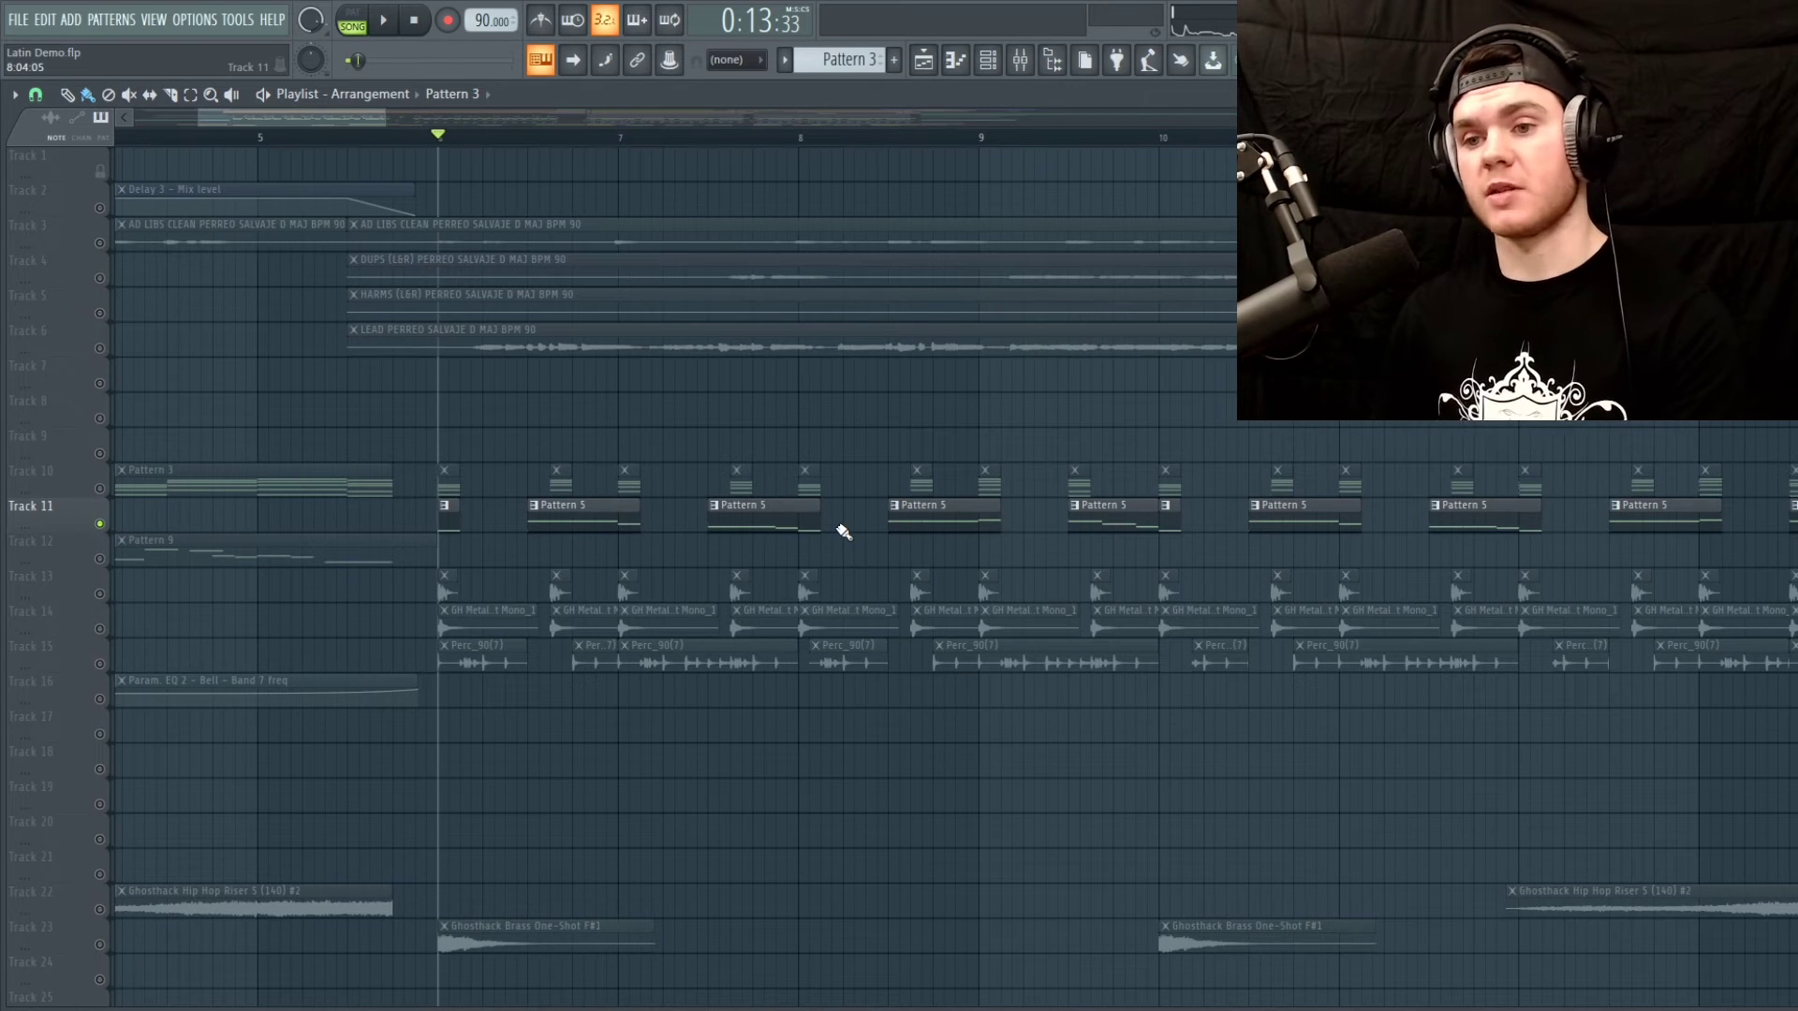
pyautogui.click(100, 489)
pyautogui.press('space')
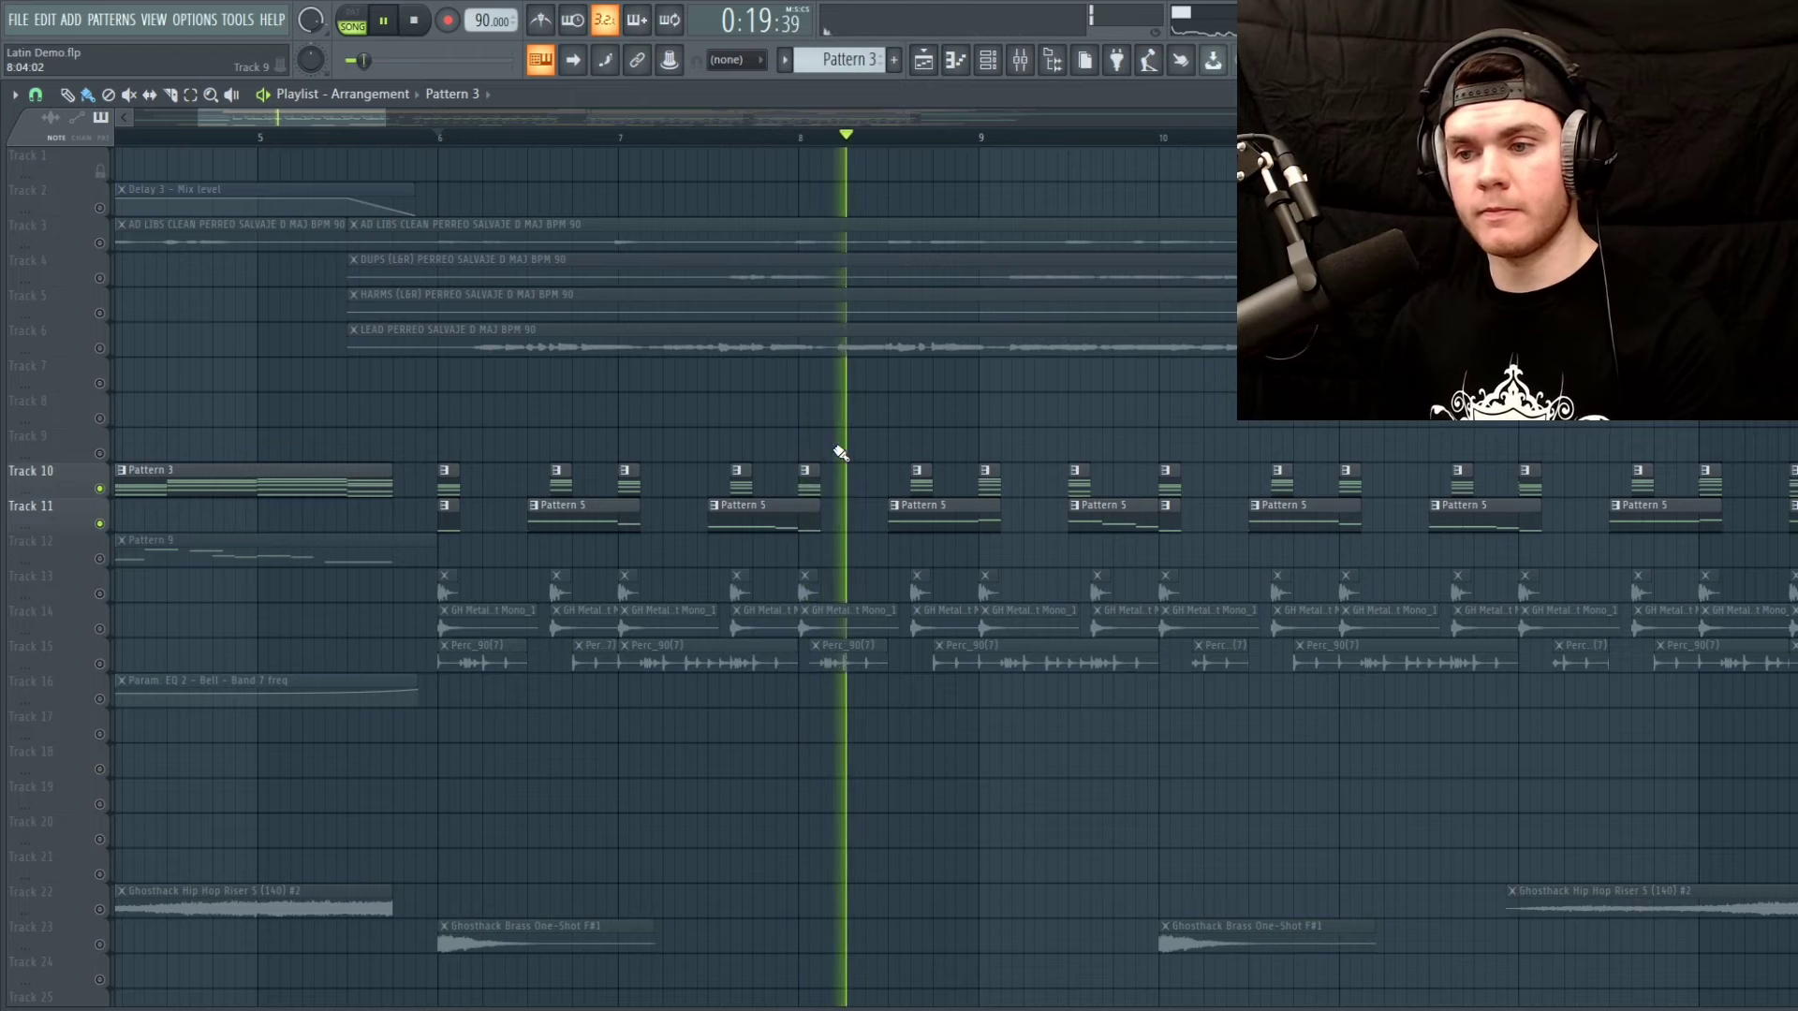
# Solo Track 13 and play its Foley Kick clips from bar 6
pyautogui.press('space')
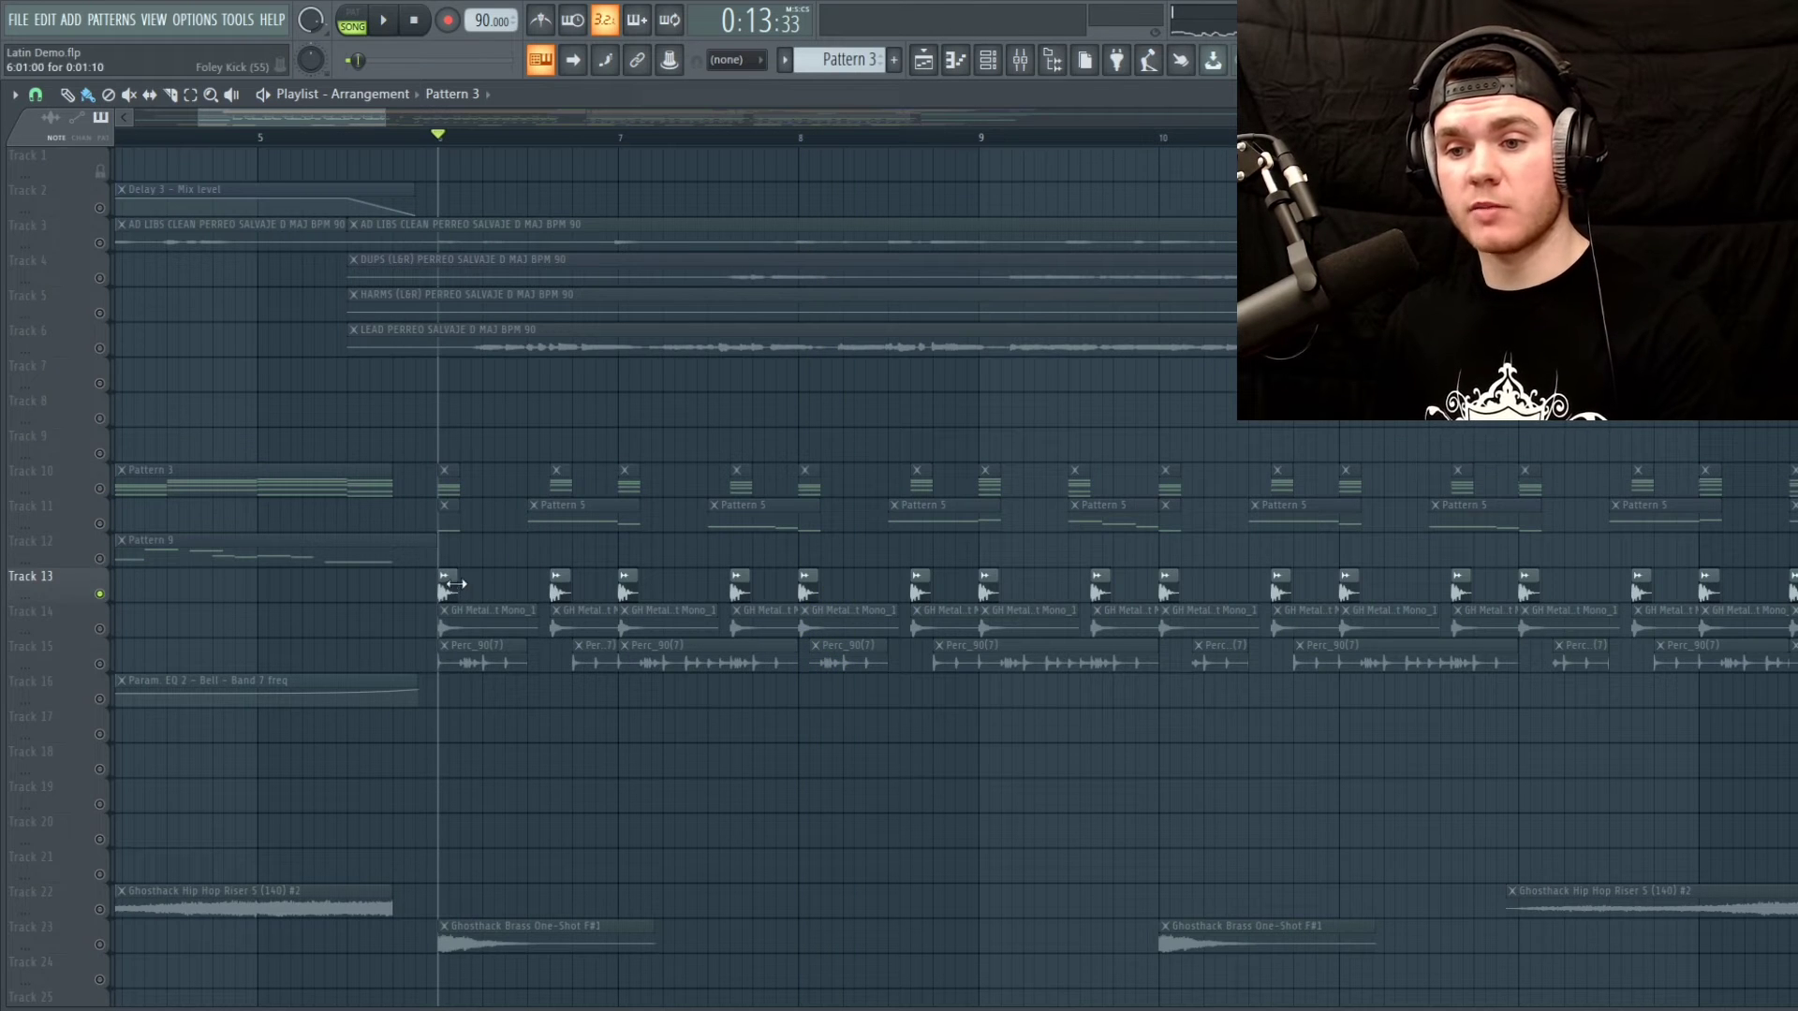
pyautogui.press('space')
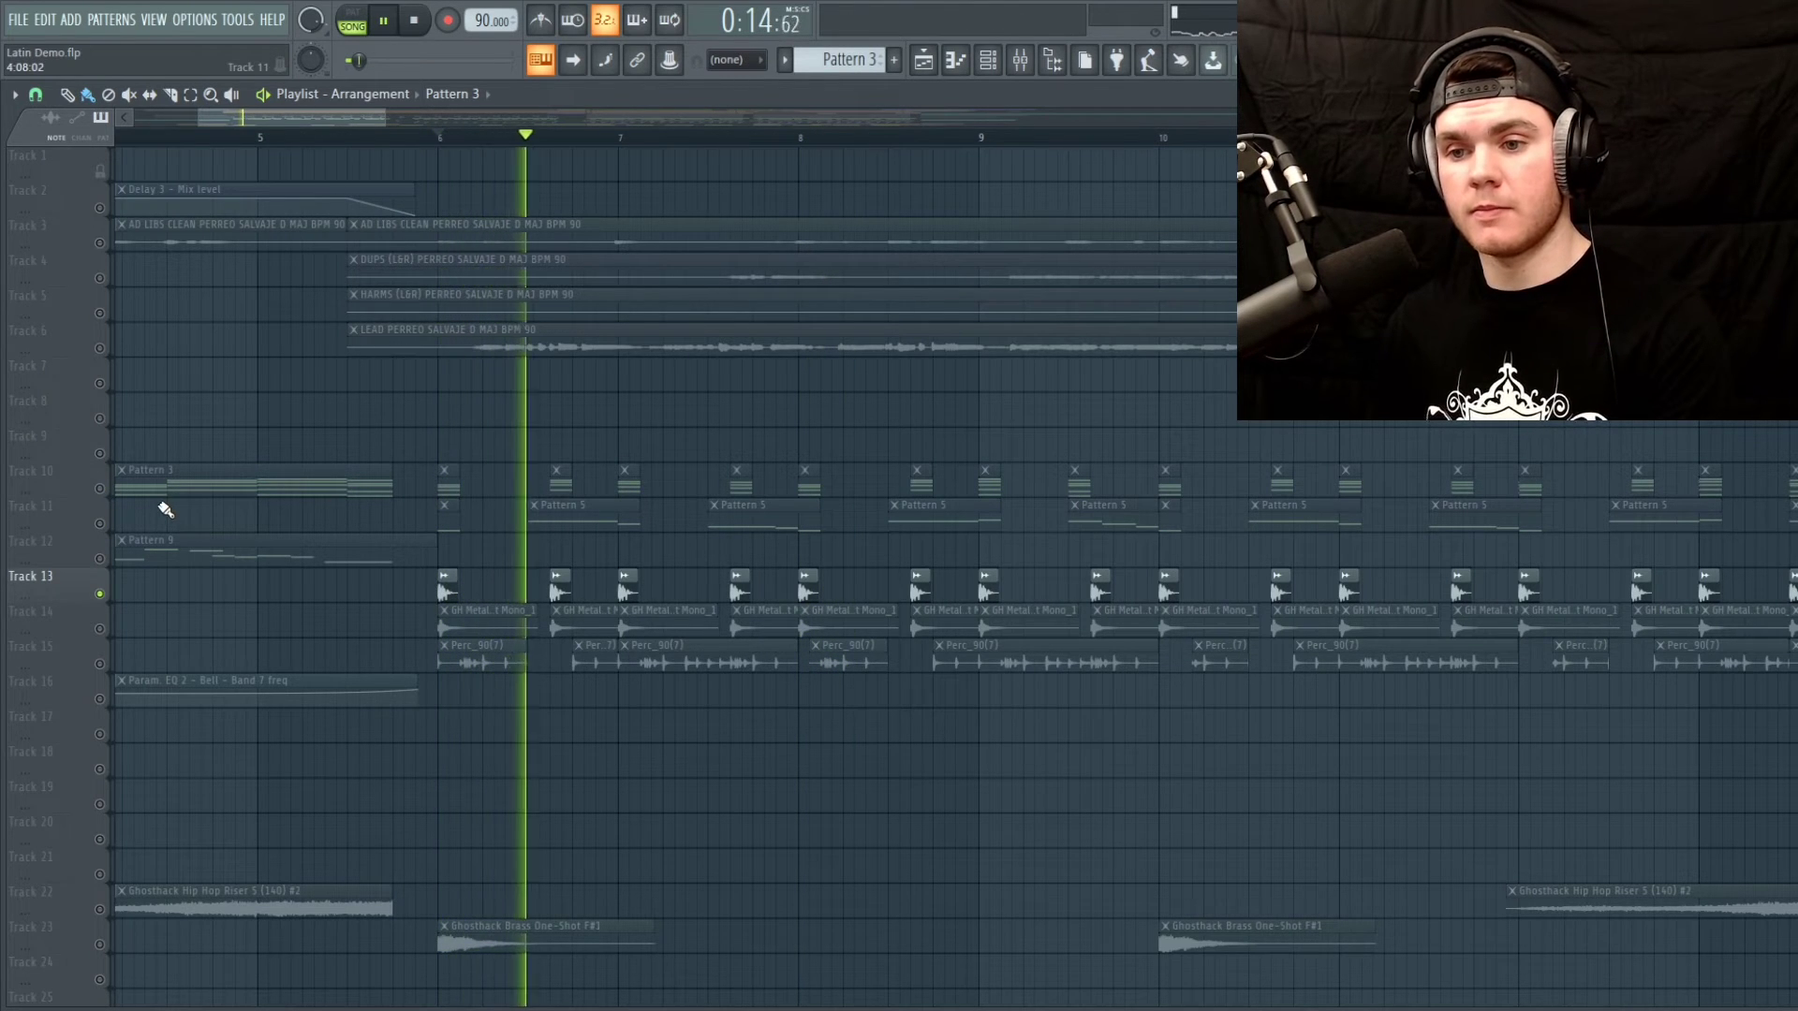
pyautogui.press('space')
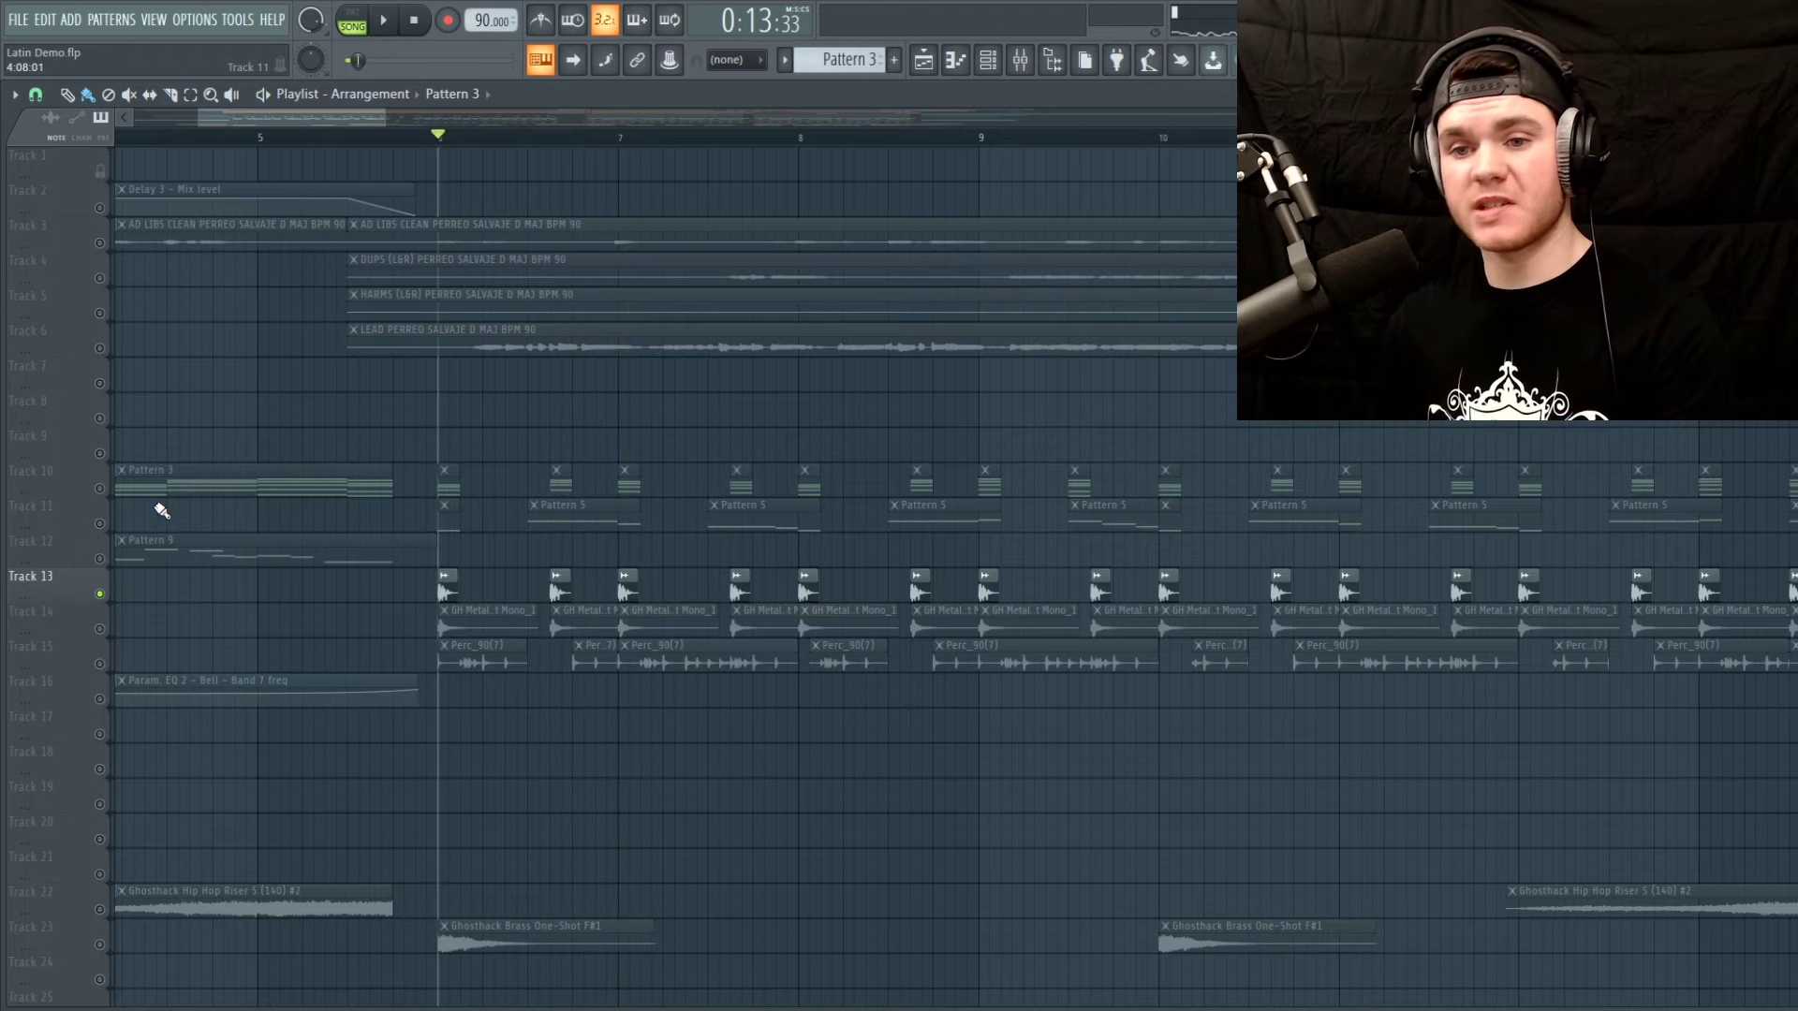
# Enable Tracks 10 and 11 alongside the soloed Track 13 and play the chords, Pattern 5 and kick together from bar 6
pyautogui.click(101, 490)
pyautogui.click(99, 523)
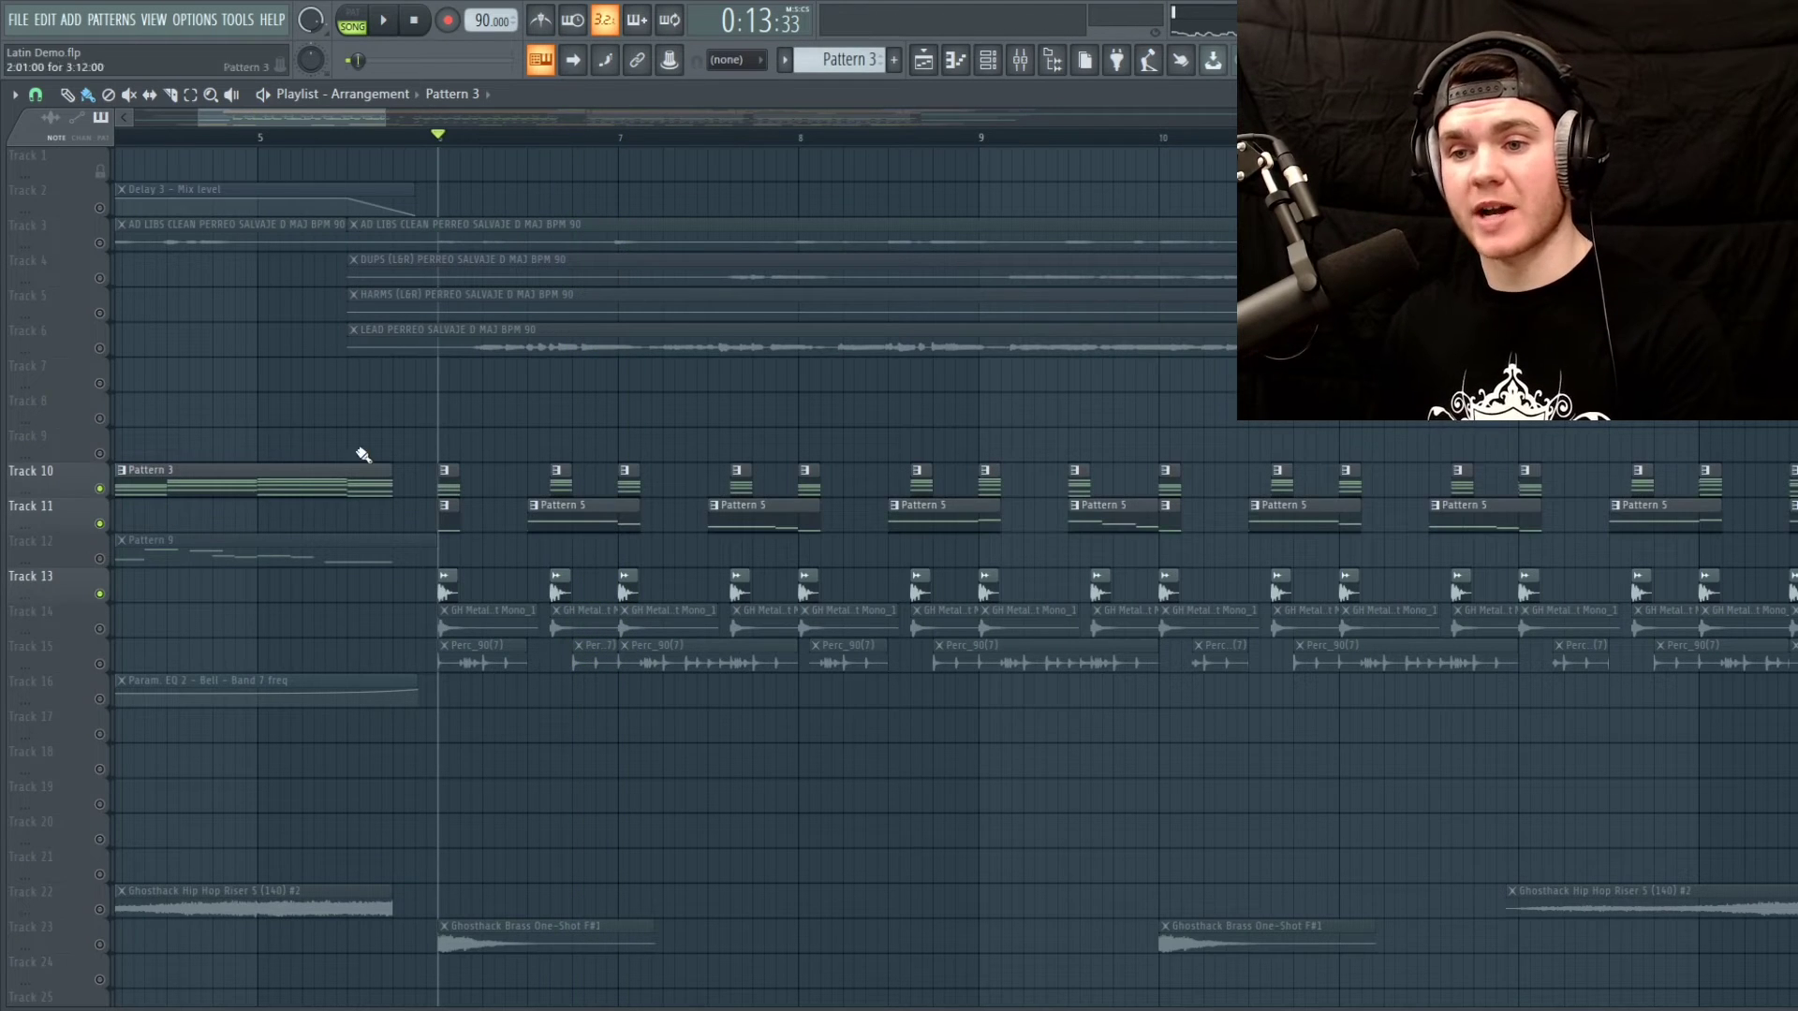
pyautogui.press('space')
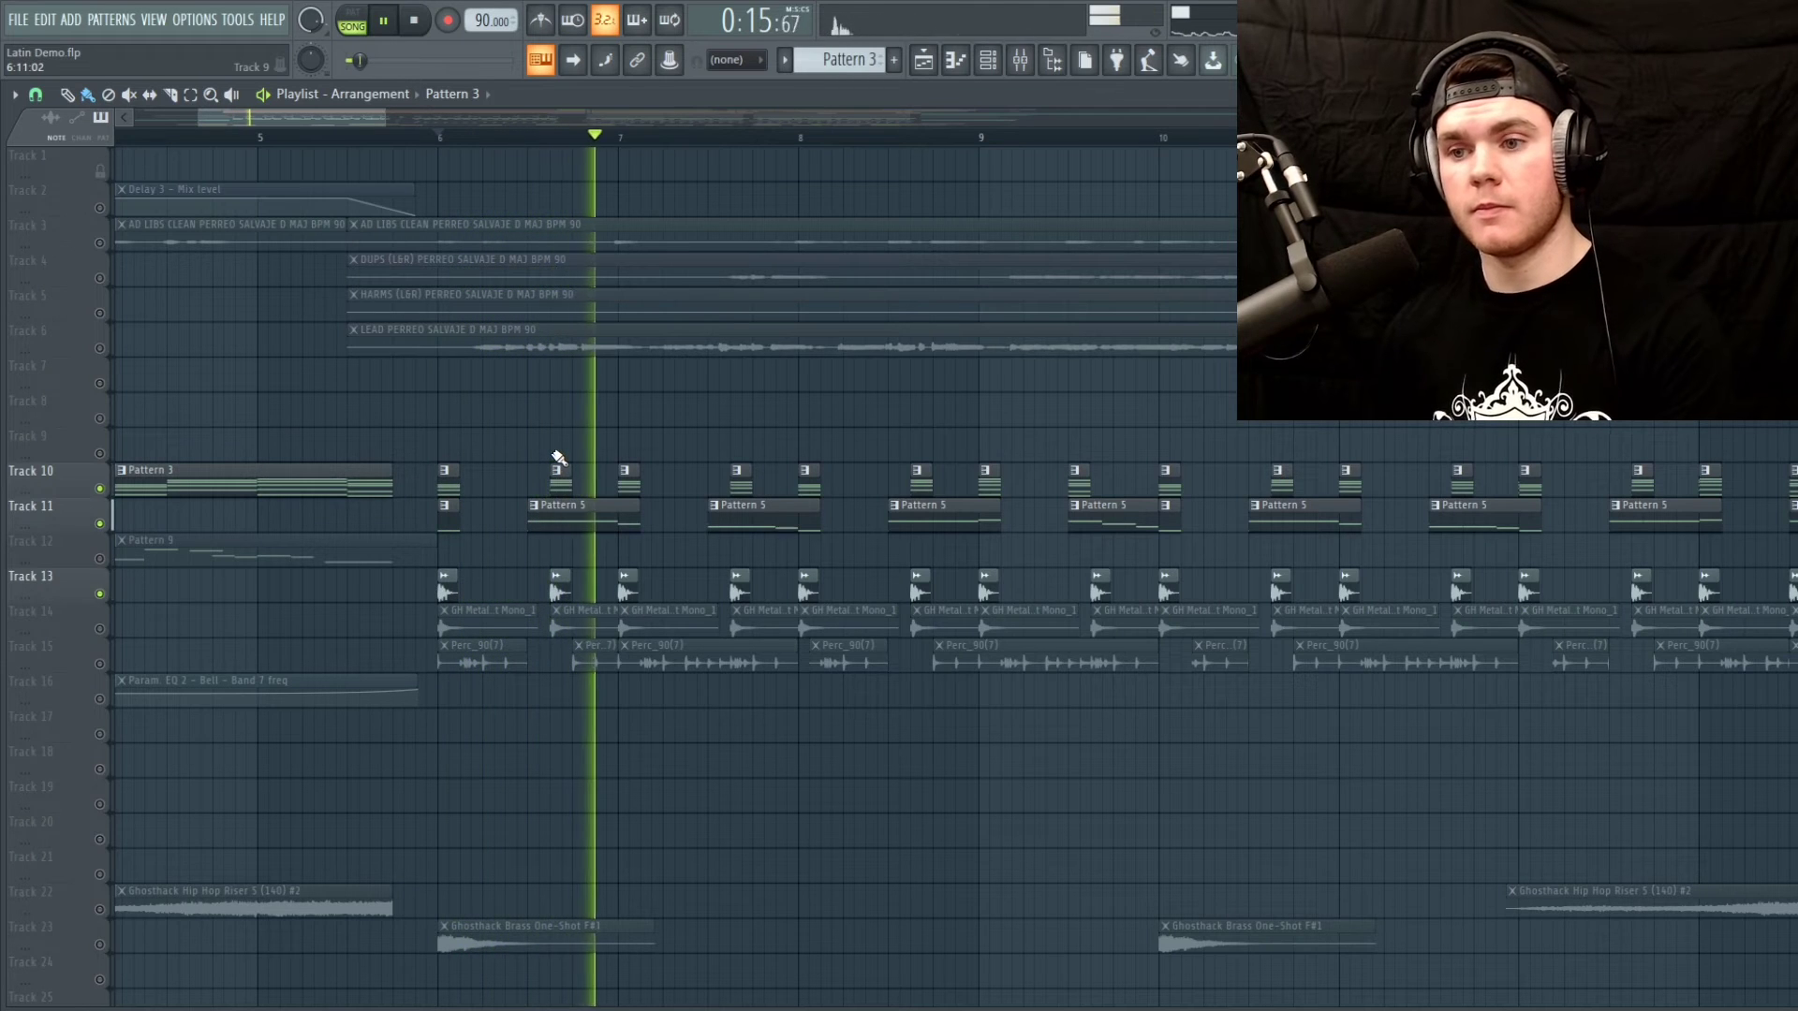
pyautogui.press('space')
# Solo Track 14 and play its GH Metal Sleigh Bell one-shots from bar 6
pyautogui.keyDown('ctrl'); pyautogui.click(99, 629); pyautogui.keyUp('ctrl')
pyautogui.press('space')
pyautogui.press('space')
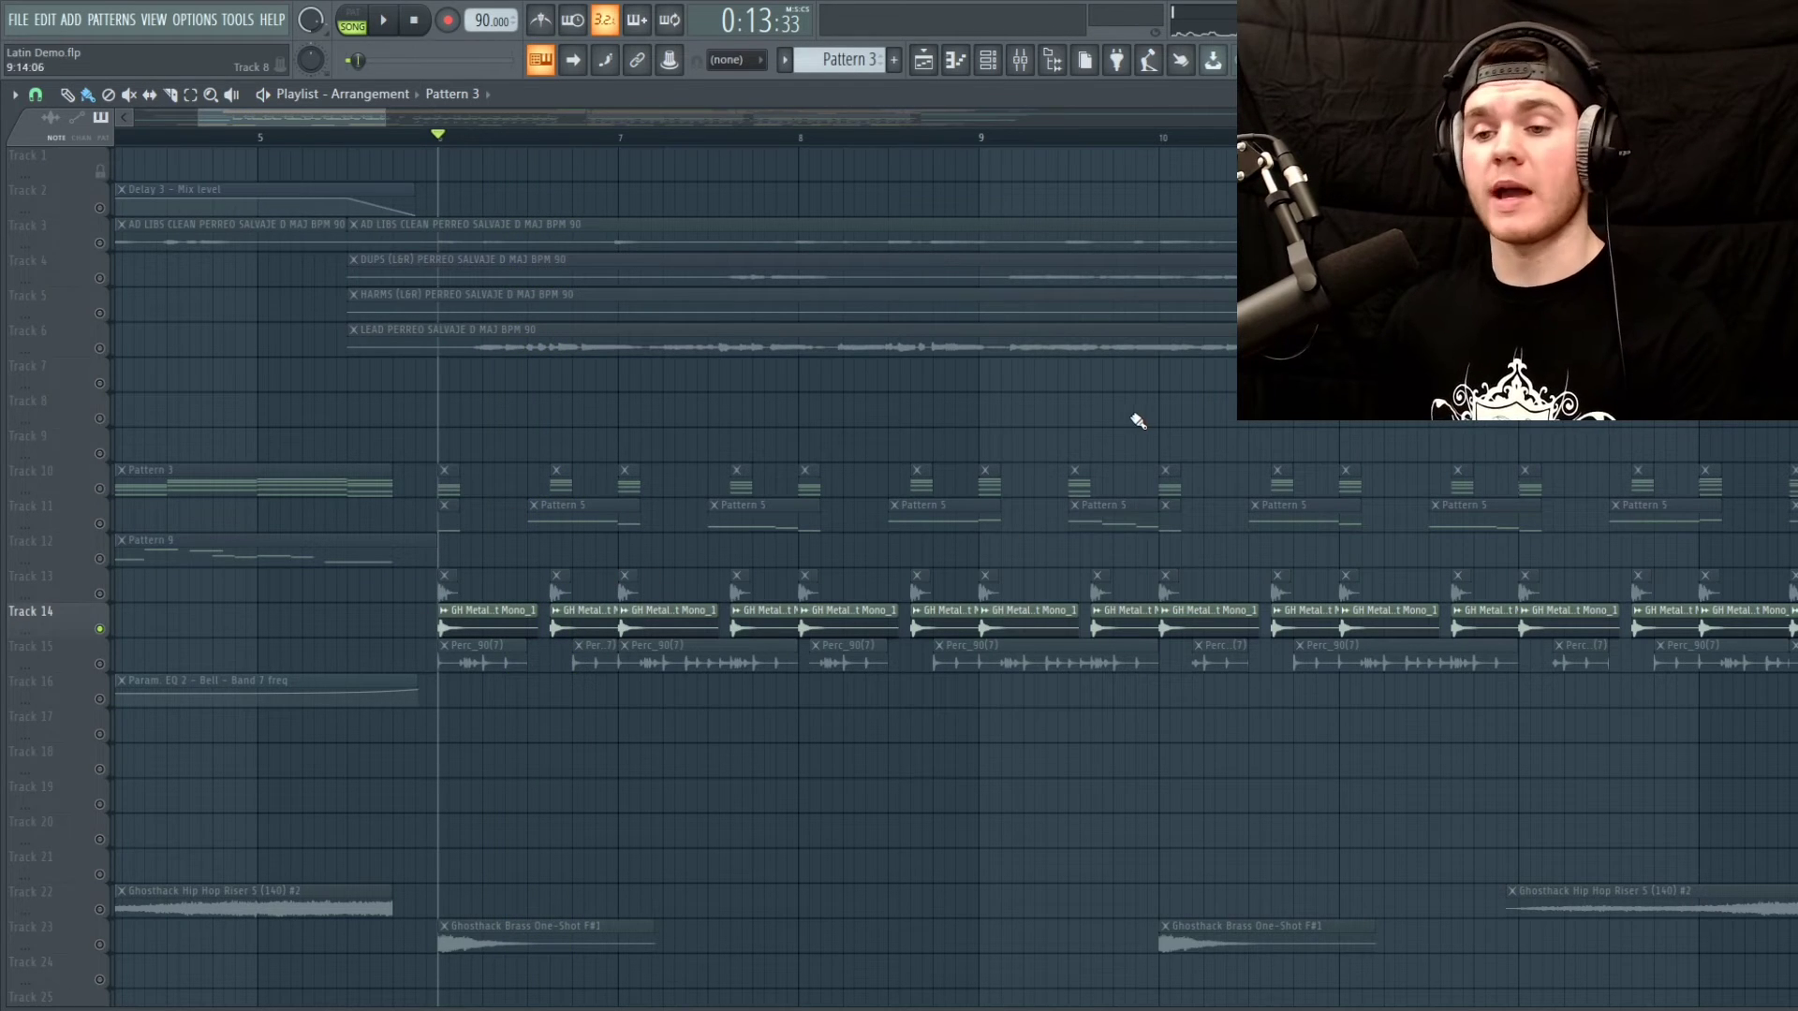
# Play Track 15's Perc_90 clips soloed from bar 6, and play them again with Tracks 10 to 14 enabled
pyautogui.rightClick(100, 664)
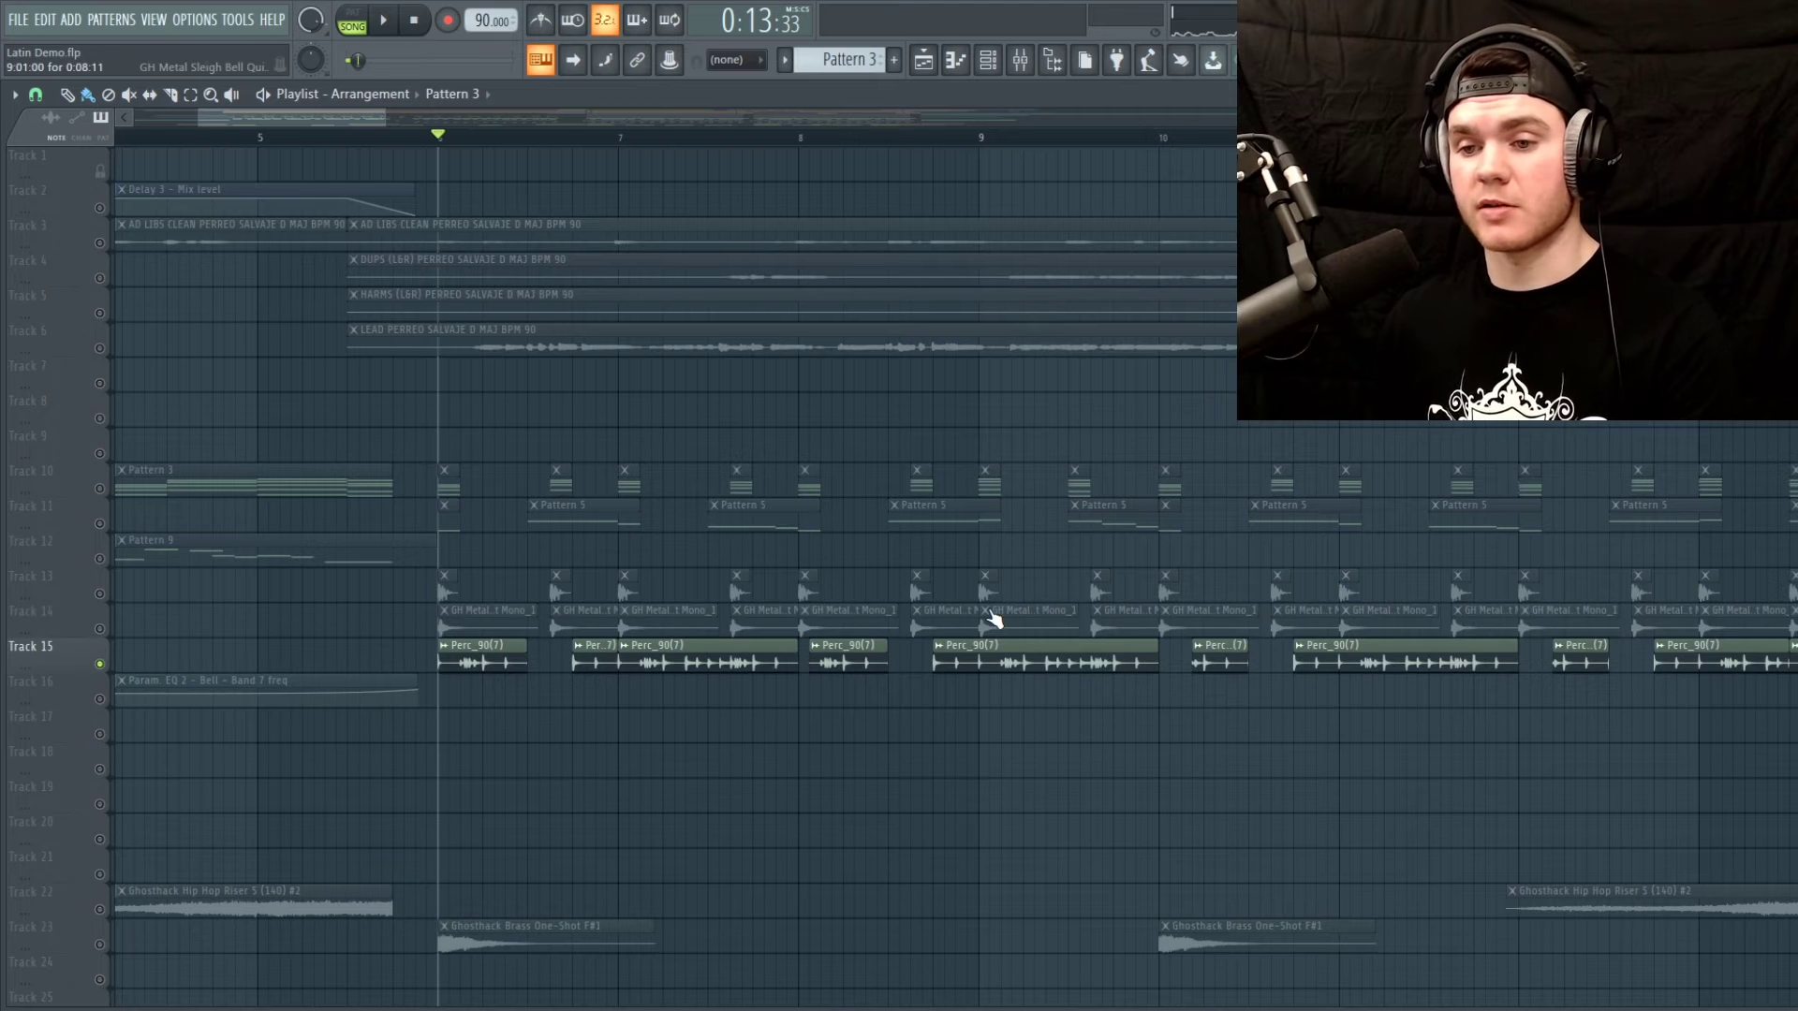
pyautogui.press('space')
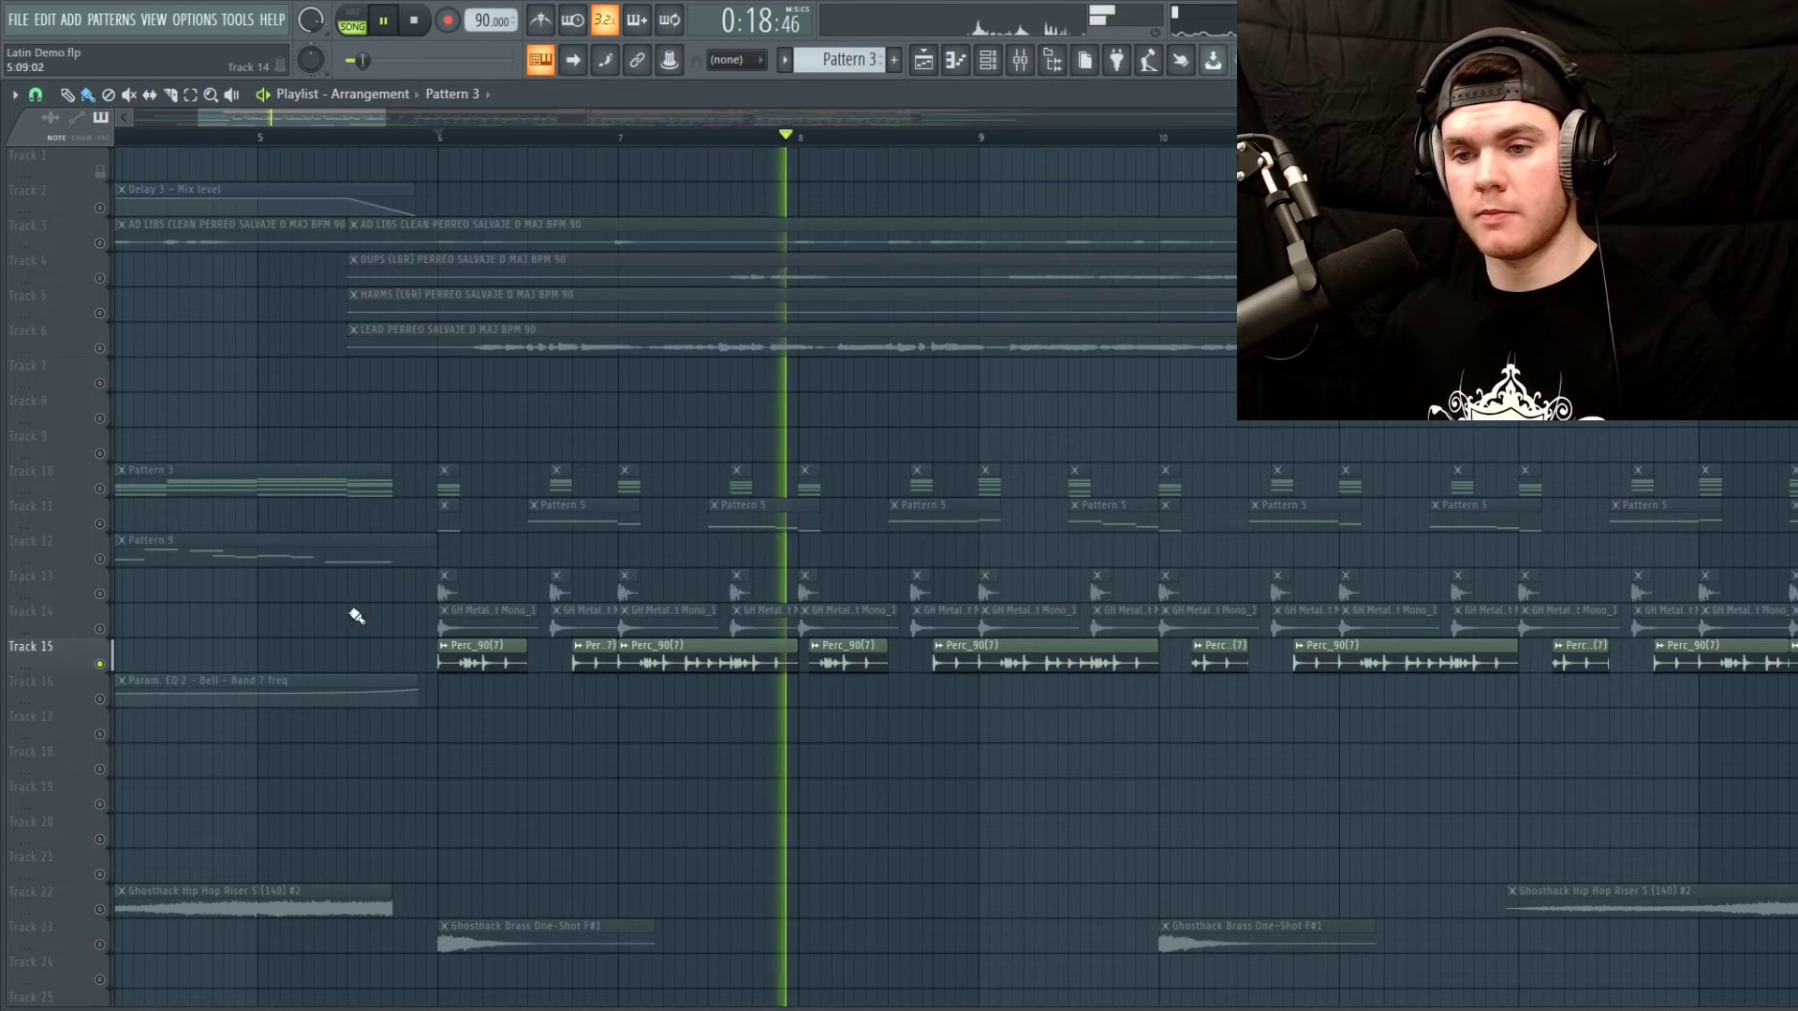
pyautogui.press('space')
pyautogui.press('space')
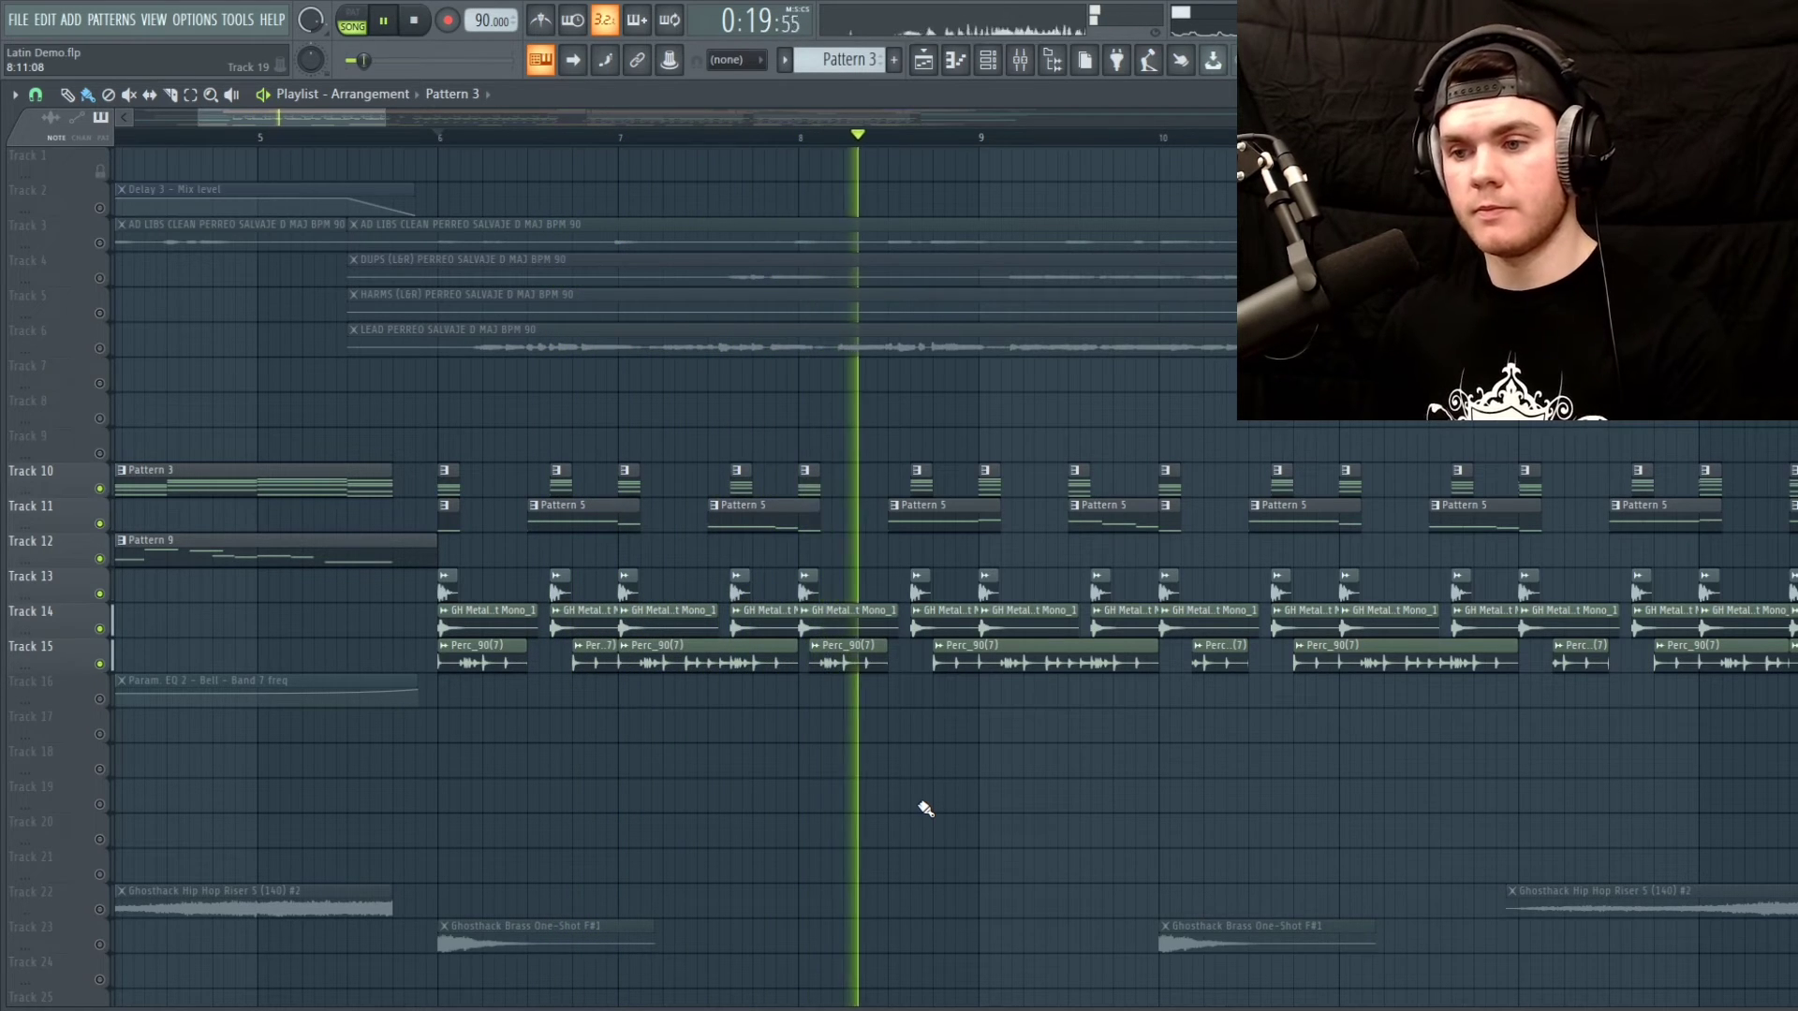
pyautogui.press('space')
# Solo Track 23, play the Ghosthack Brass One-Shot F#1 from bar 6, and inspect its sampler settings before closing them
pyautogui.scroll(-5, 281, 786)
pyautogui.rightClick(102, 769)
pyautogui.press('space')
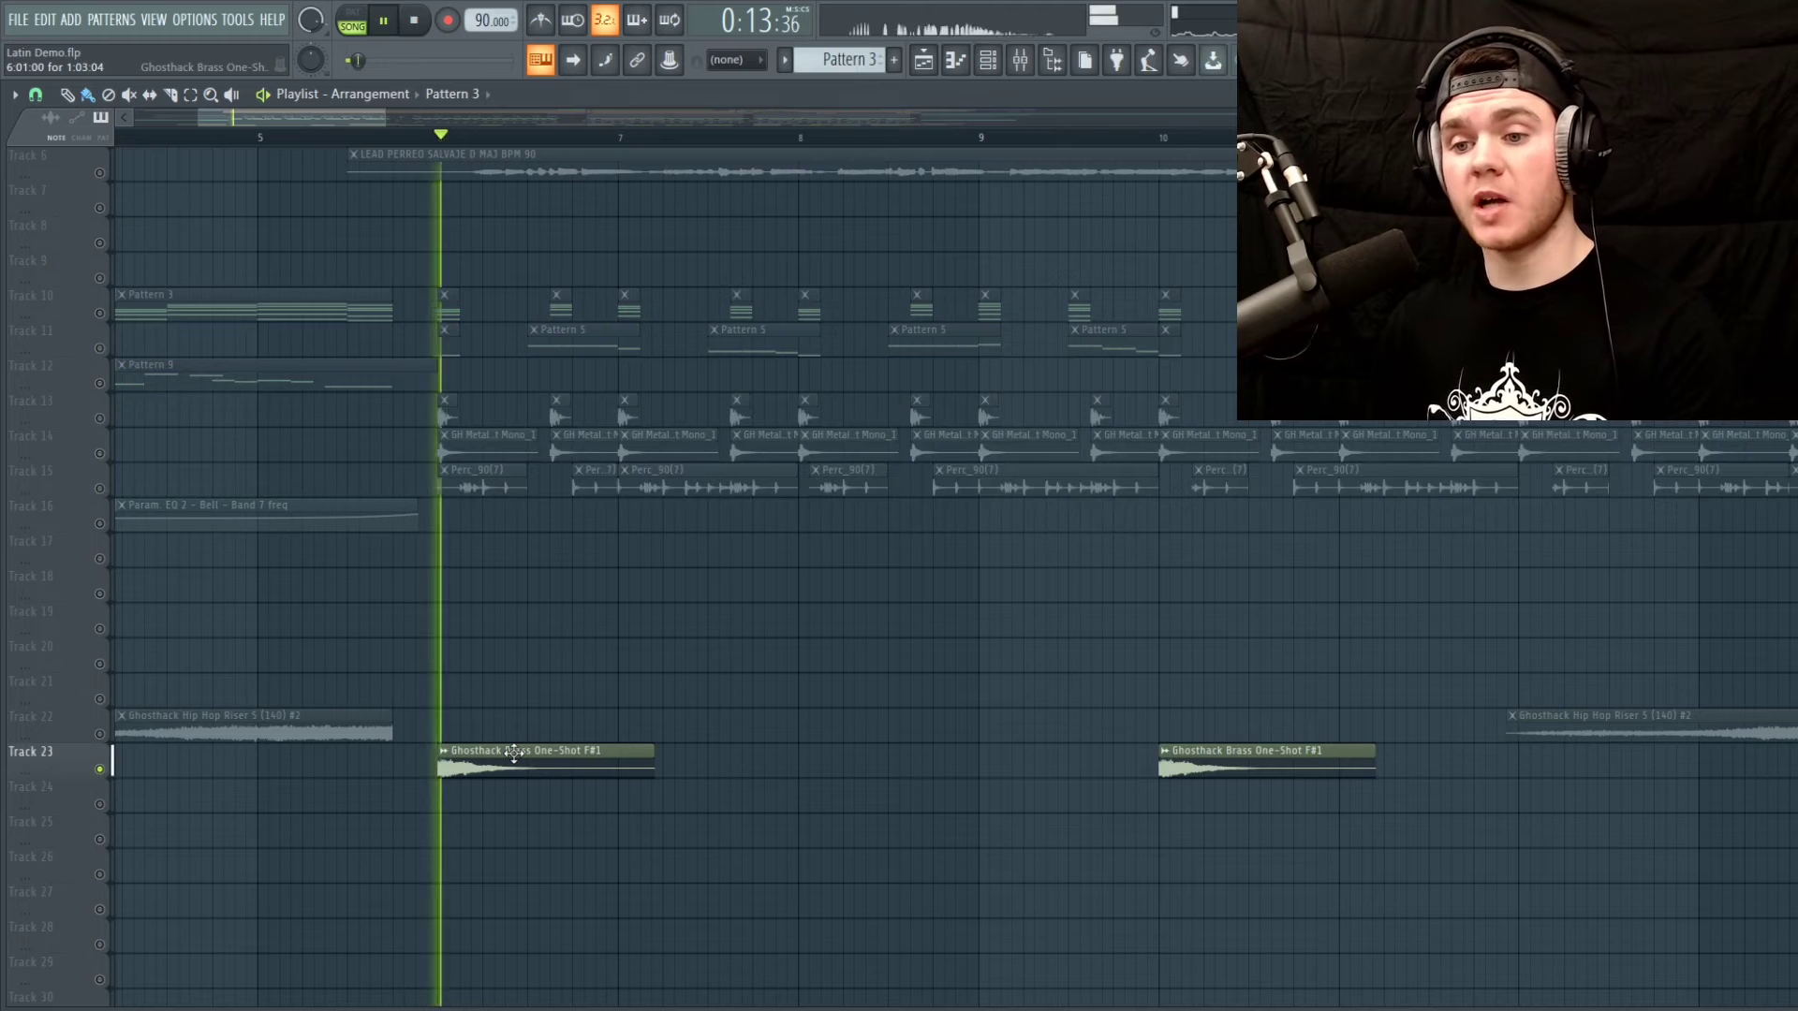
pyautogui.press('space')
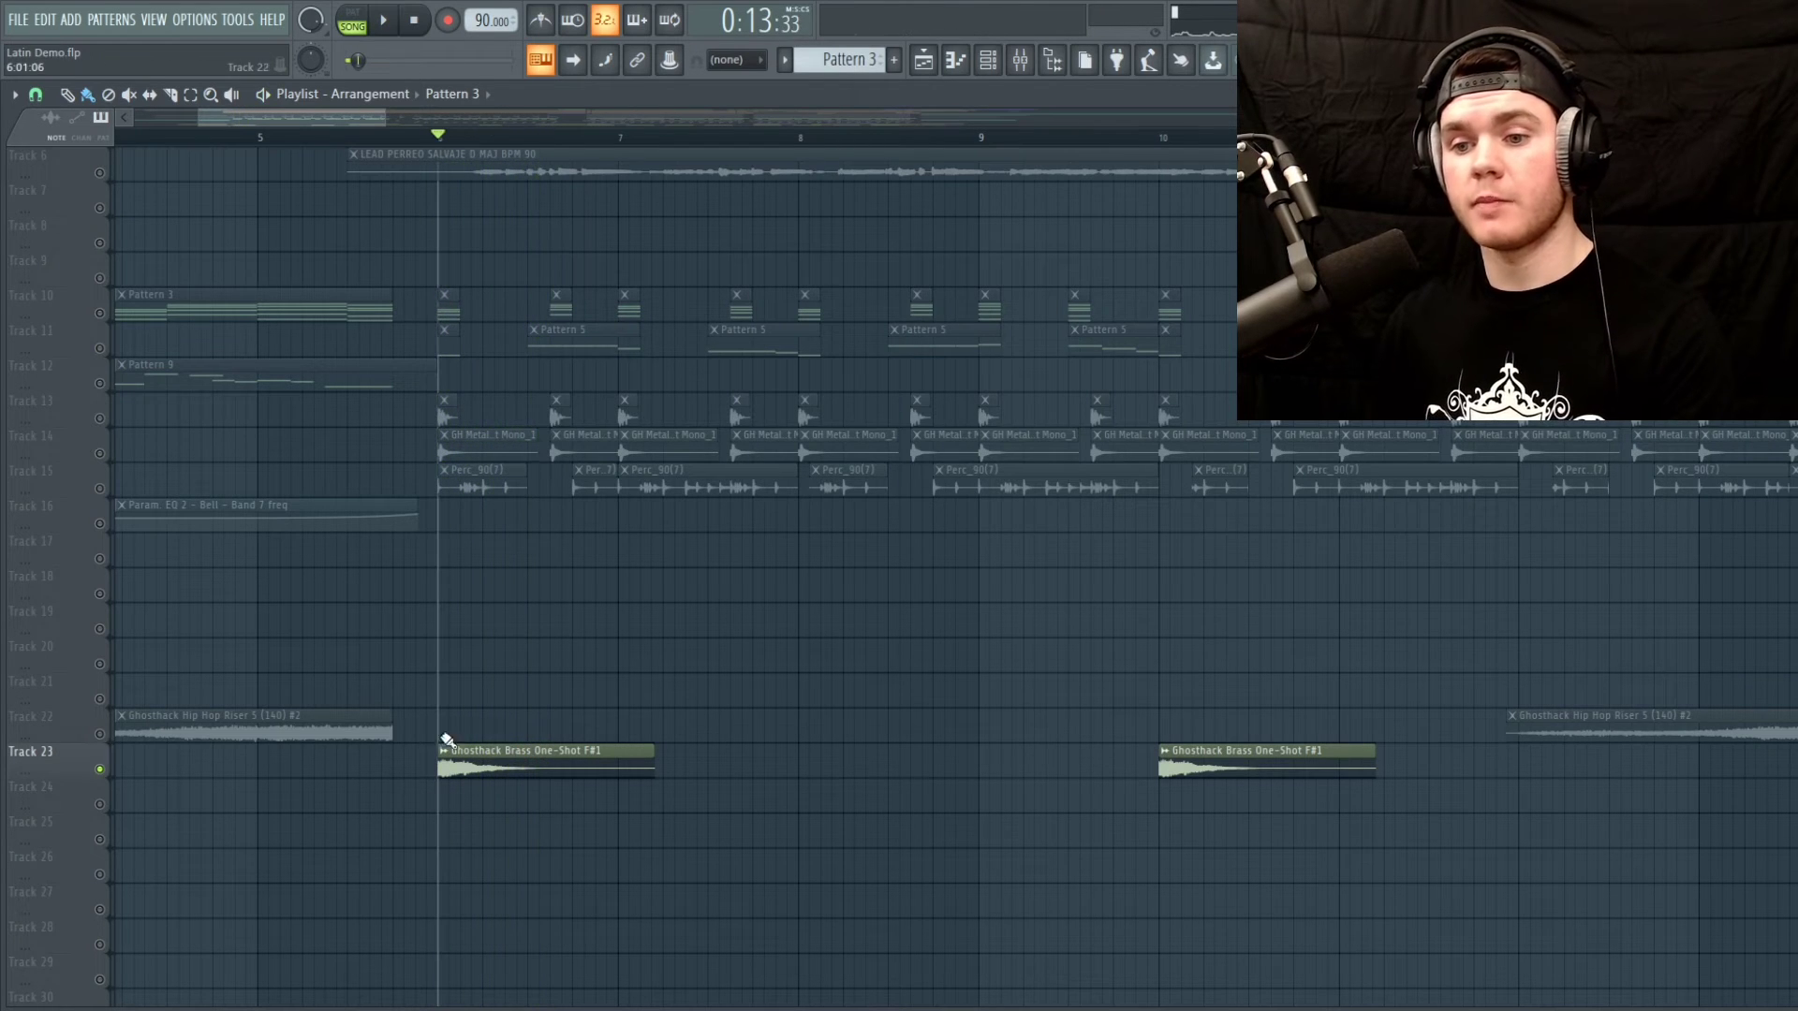
pyautogui.doubleClick(531, 752)
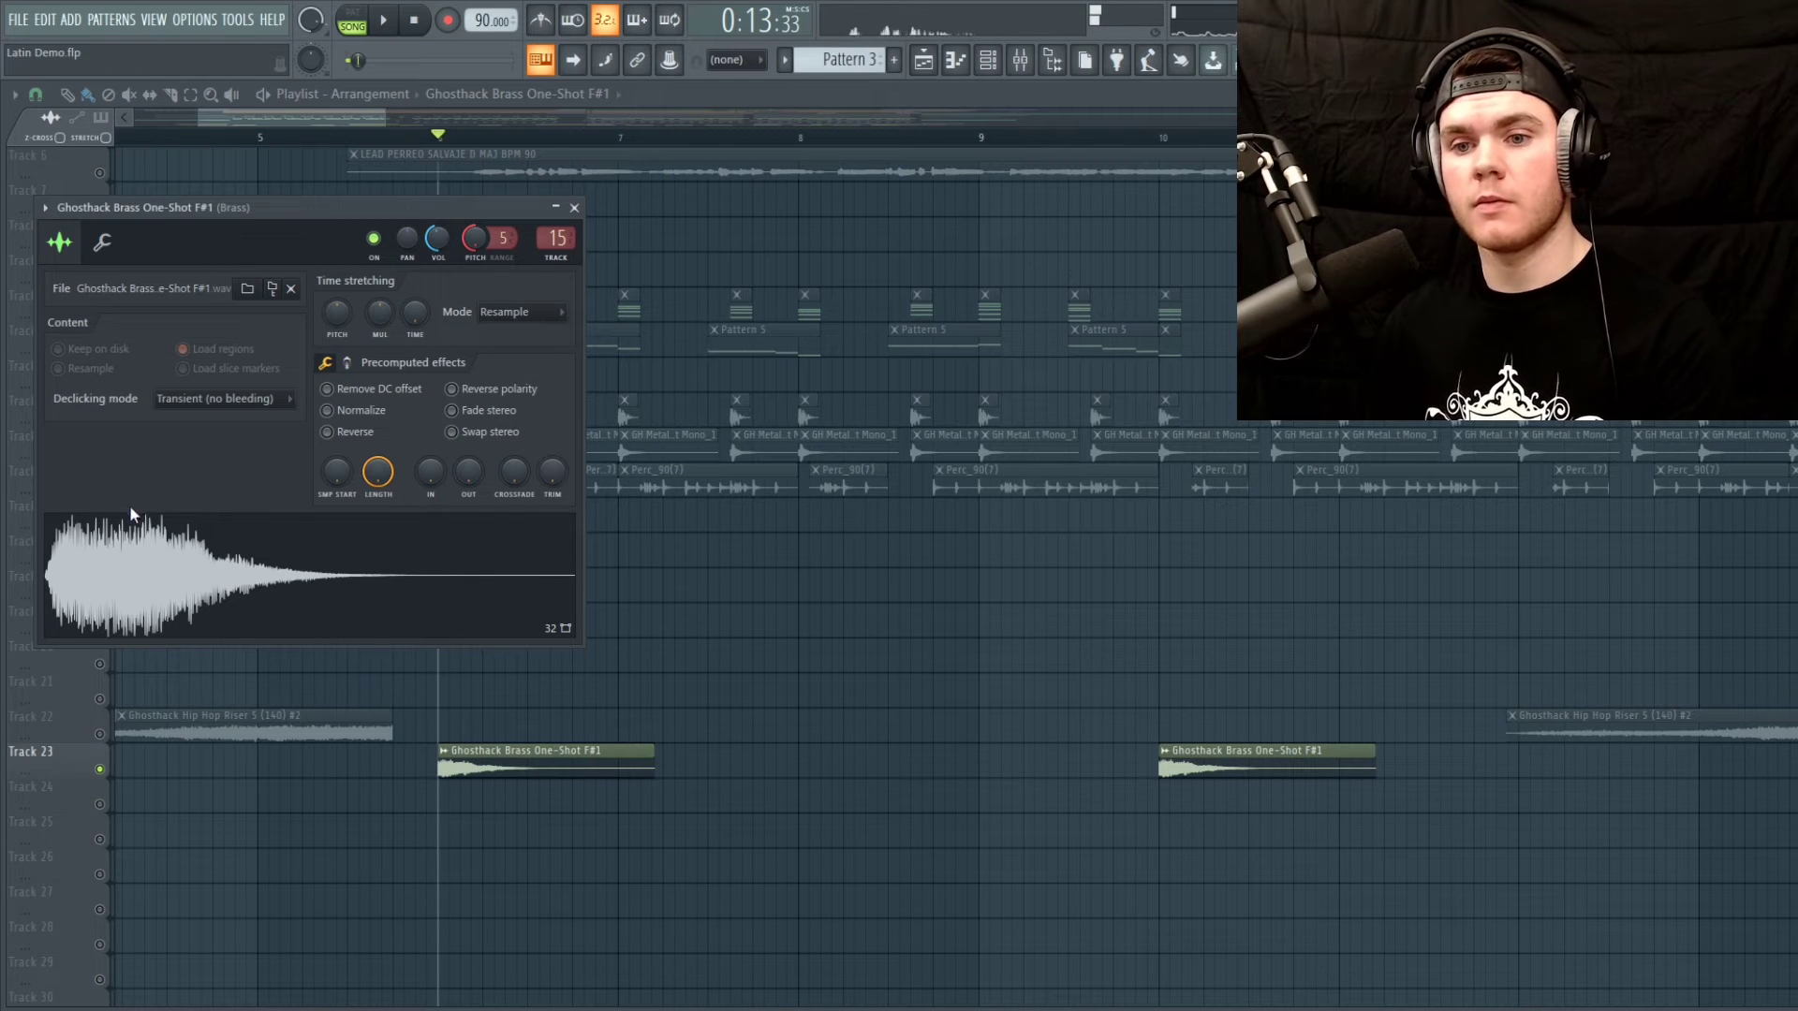
pyautogui.click(573, 208)
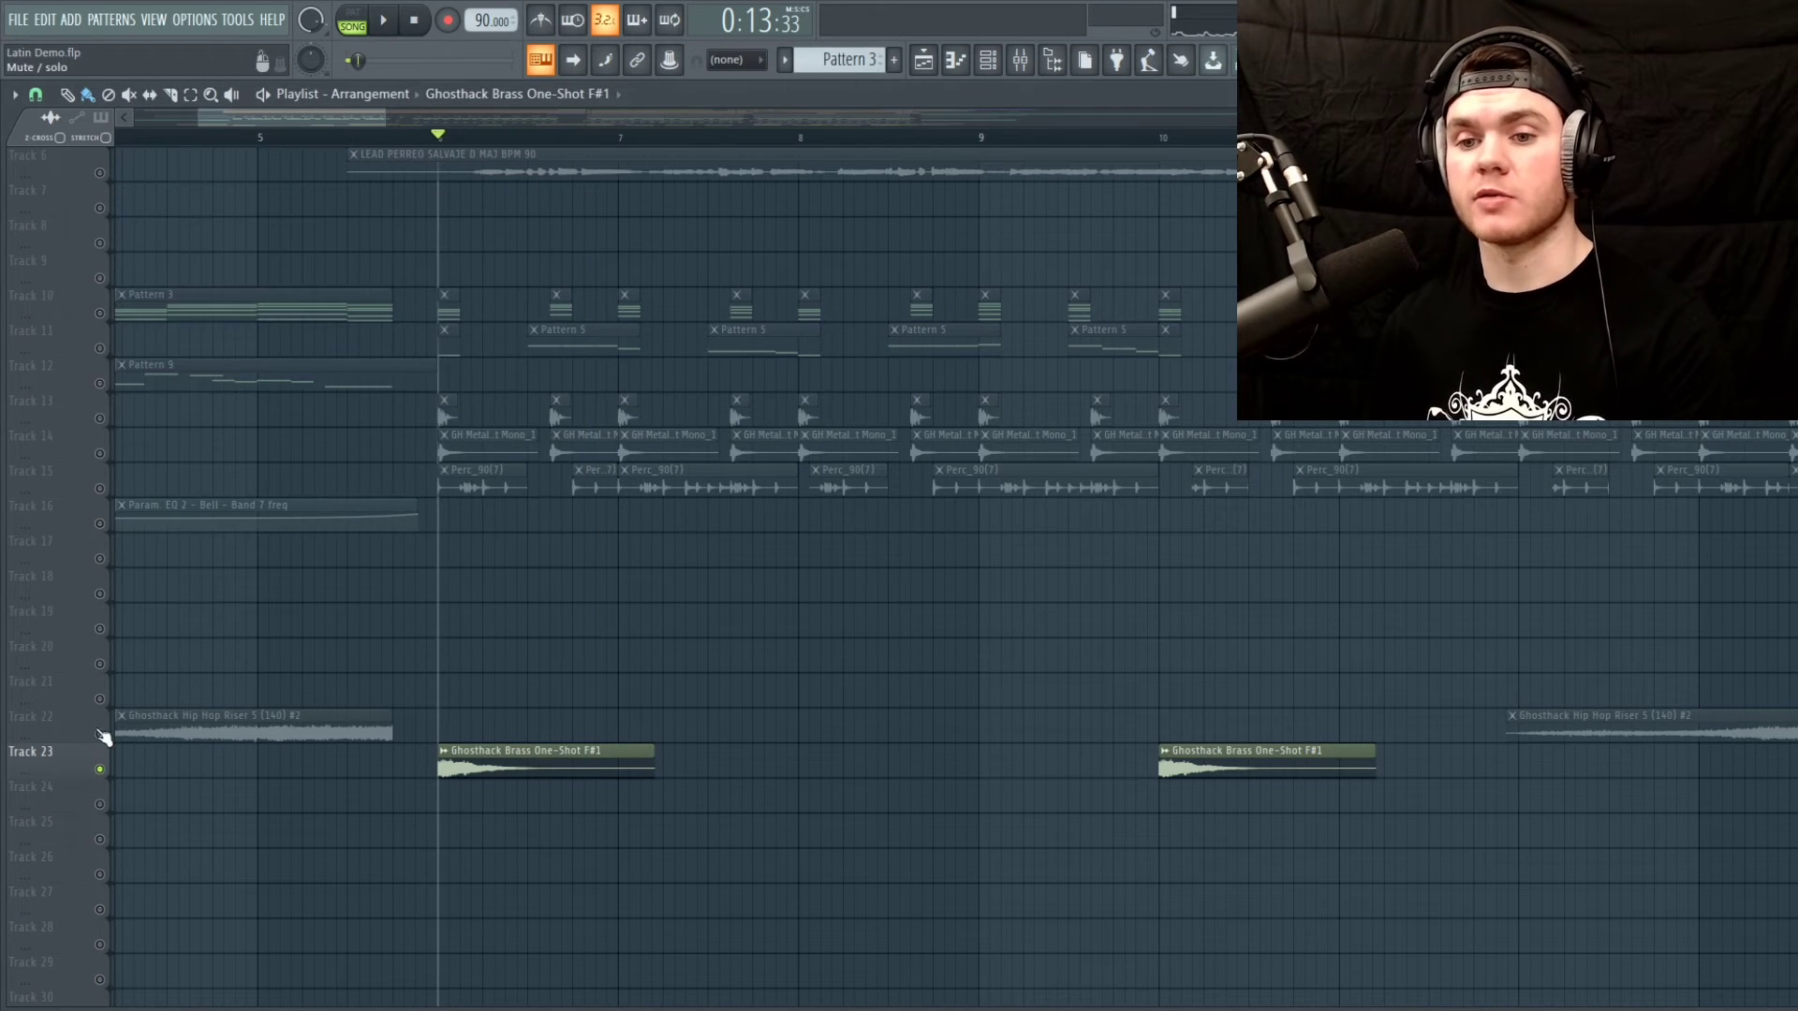
# Unsolo Track 23 so all tracks are active and play the full verse arrangement from bar 6
pyautogui.rightClick(100, 769)
pyautogui.scroll(1, 100, 769)
pyautogui.press('space')
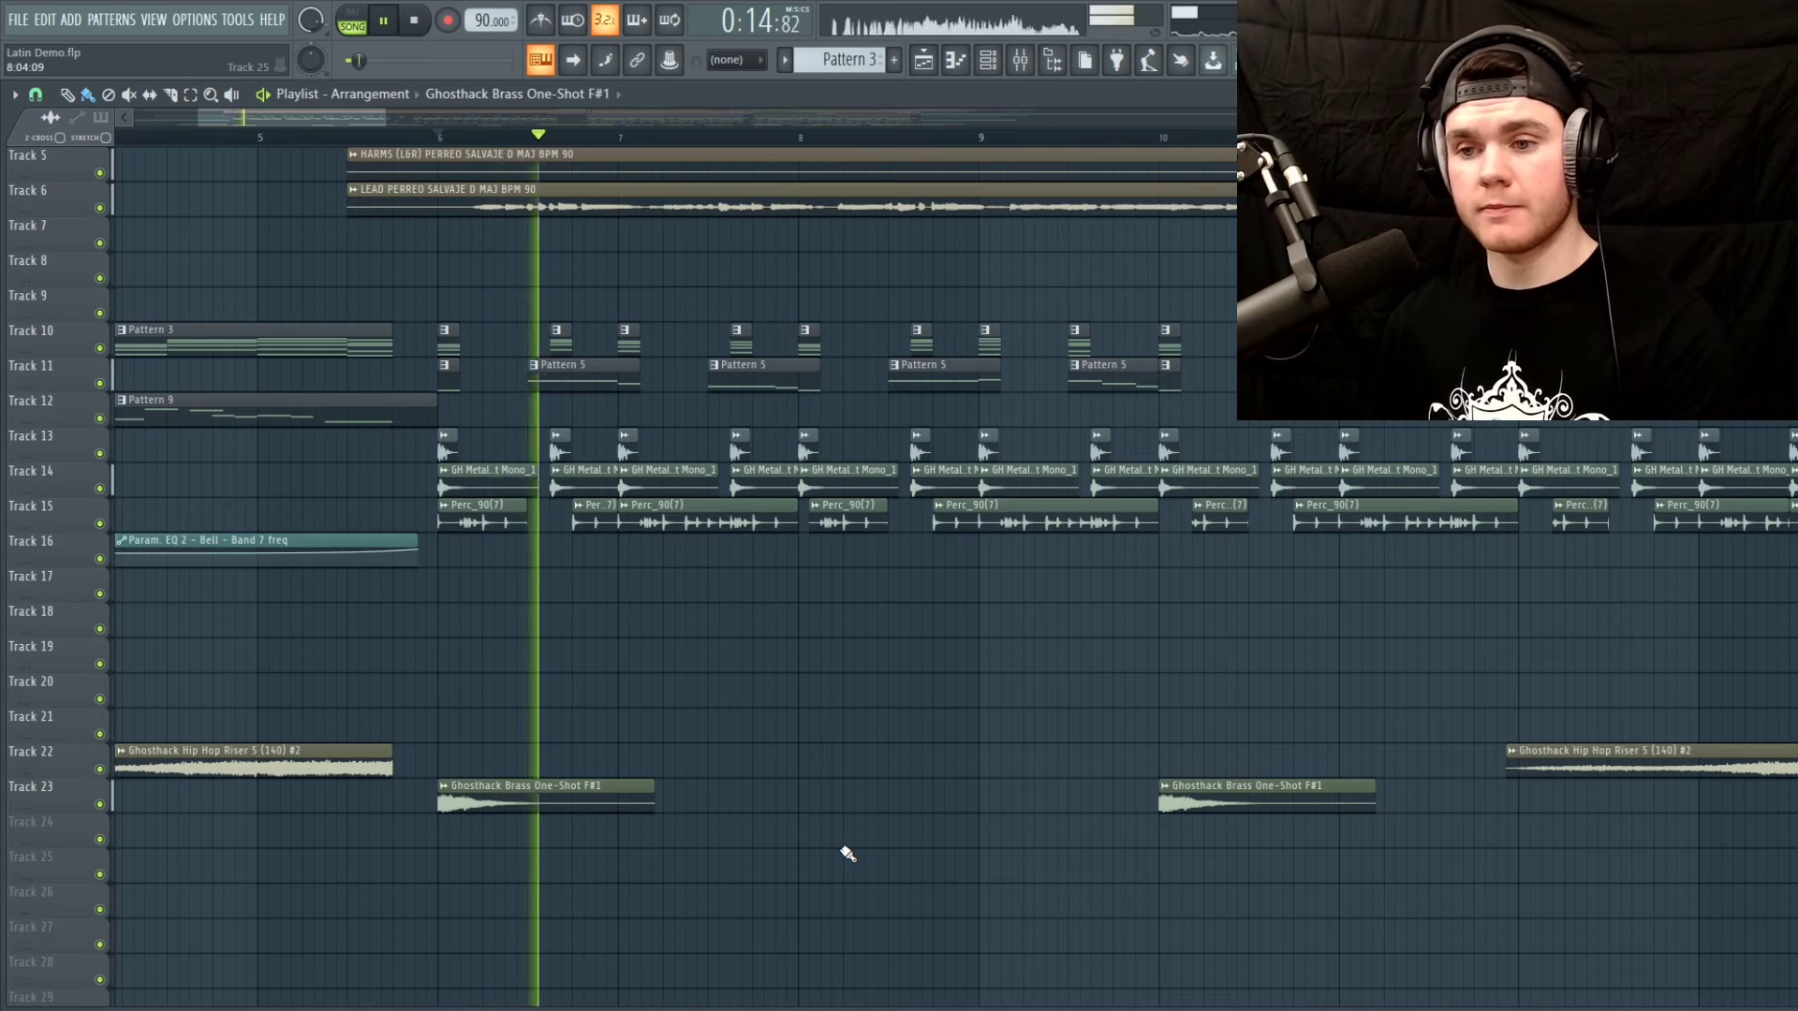
pyautogui.scroll(4, 847, 854)
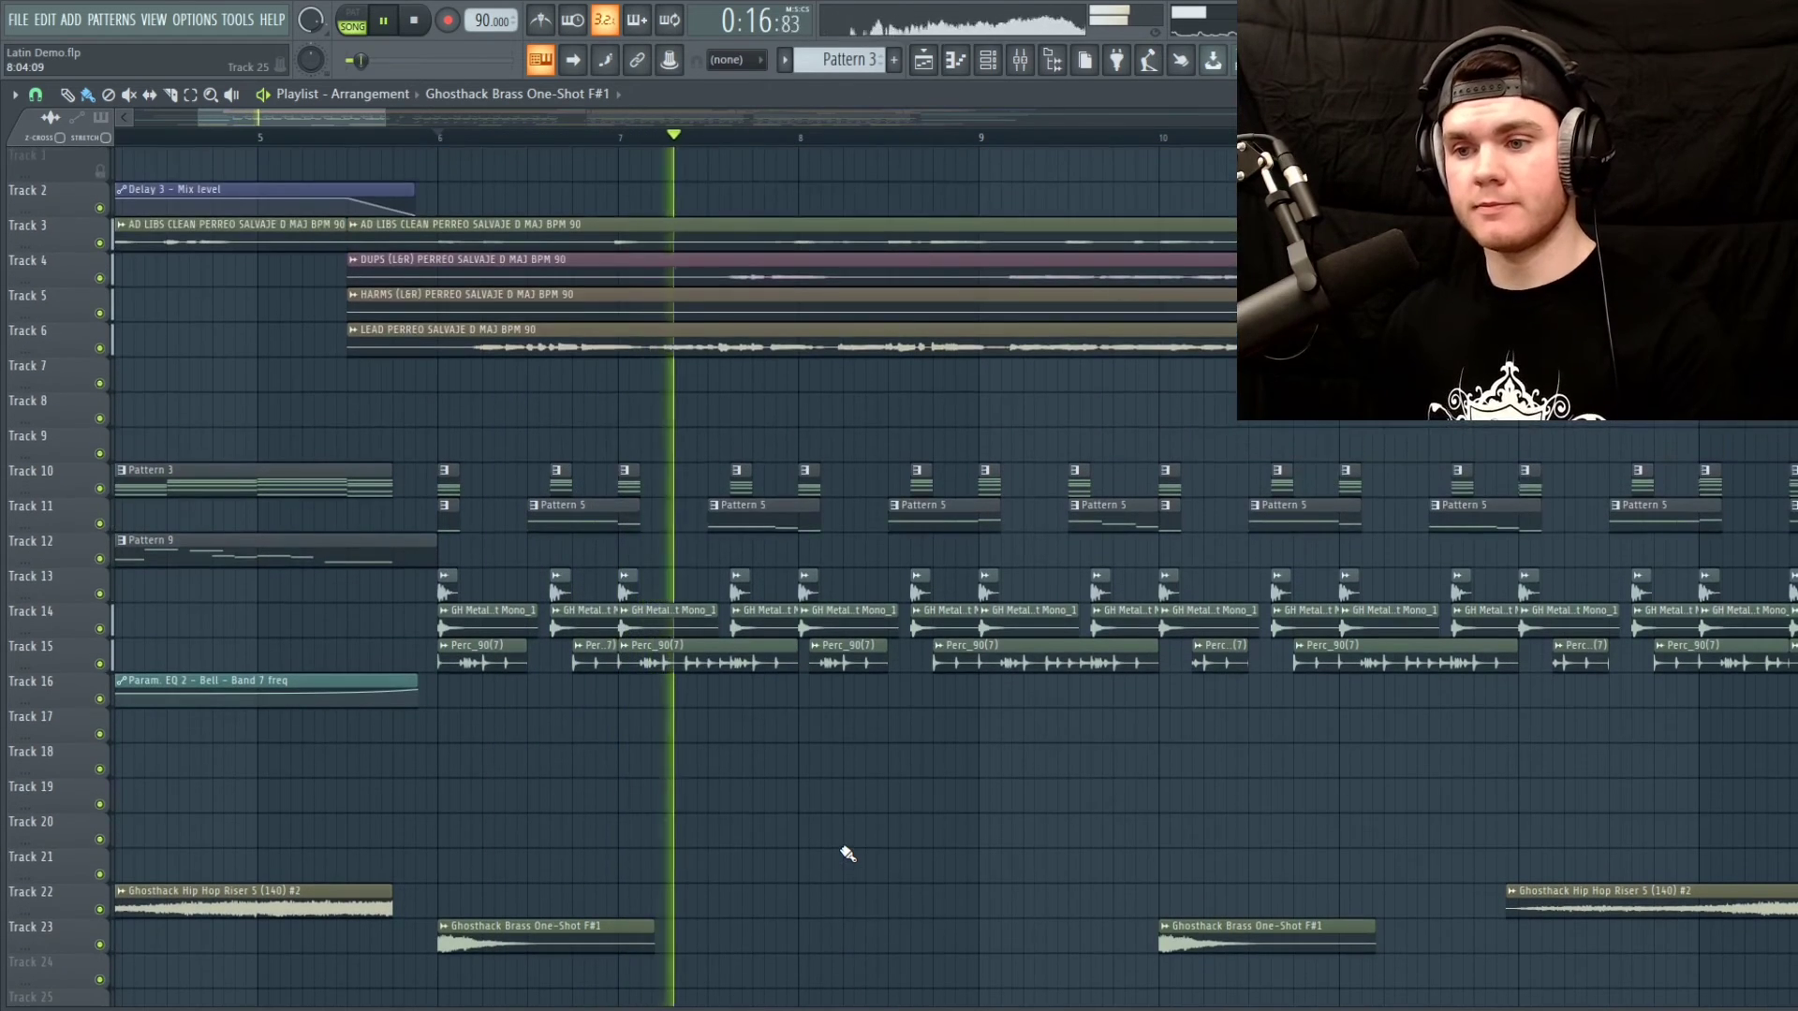
pyautogui.scroll(-3, 814, 148)
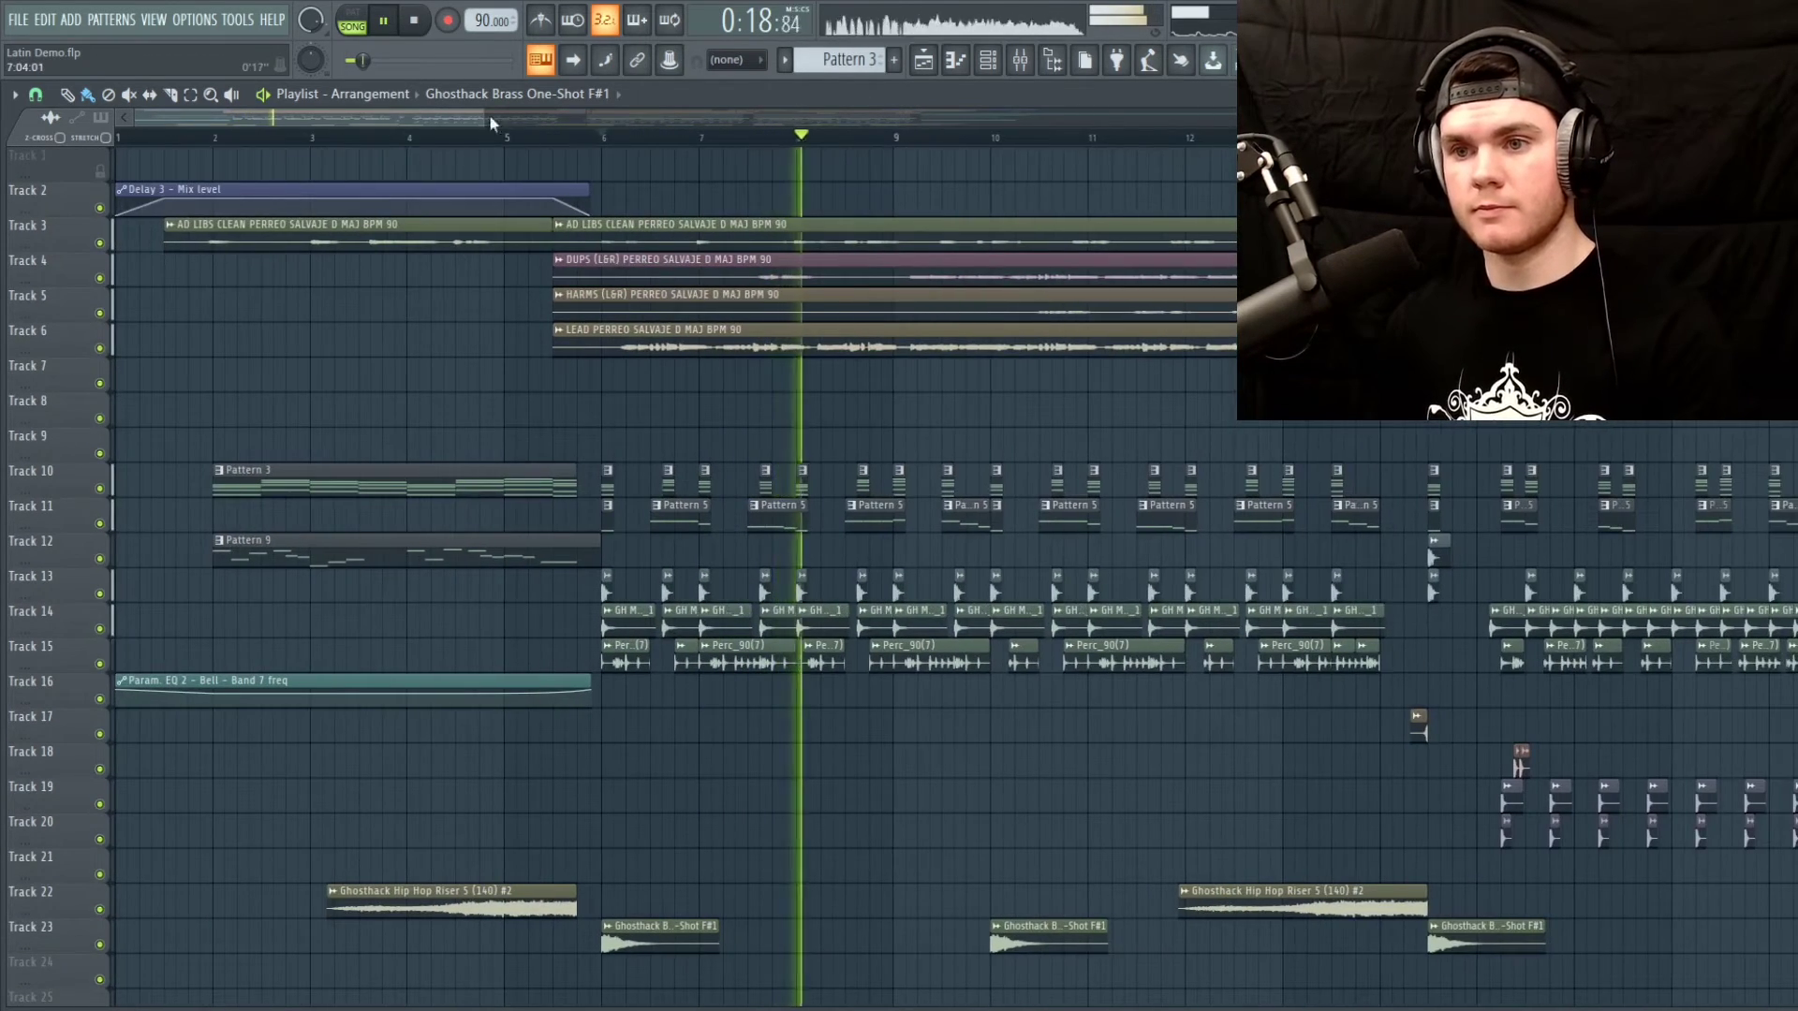
pyautogui.press('space')
# Play the full arrangement from bar 13 into the break at bar 14
pyautogui.click(535, 136)
pyautogui.click(623, 136)
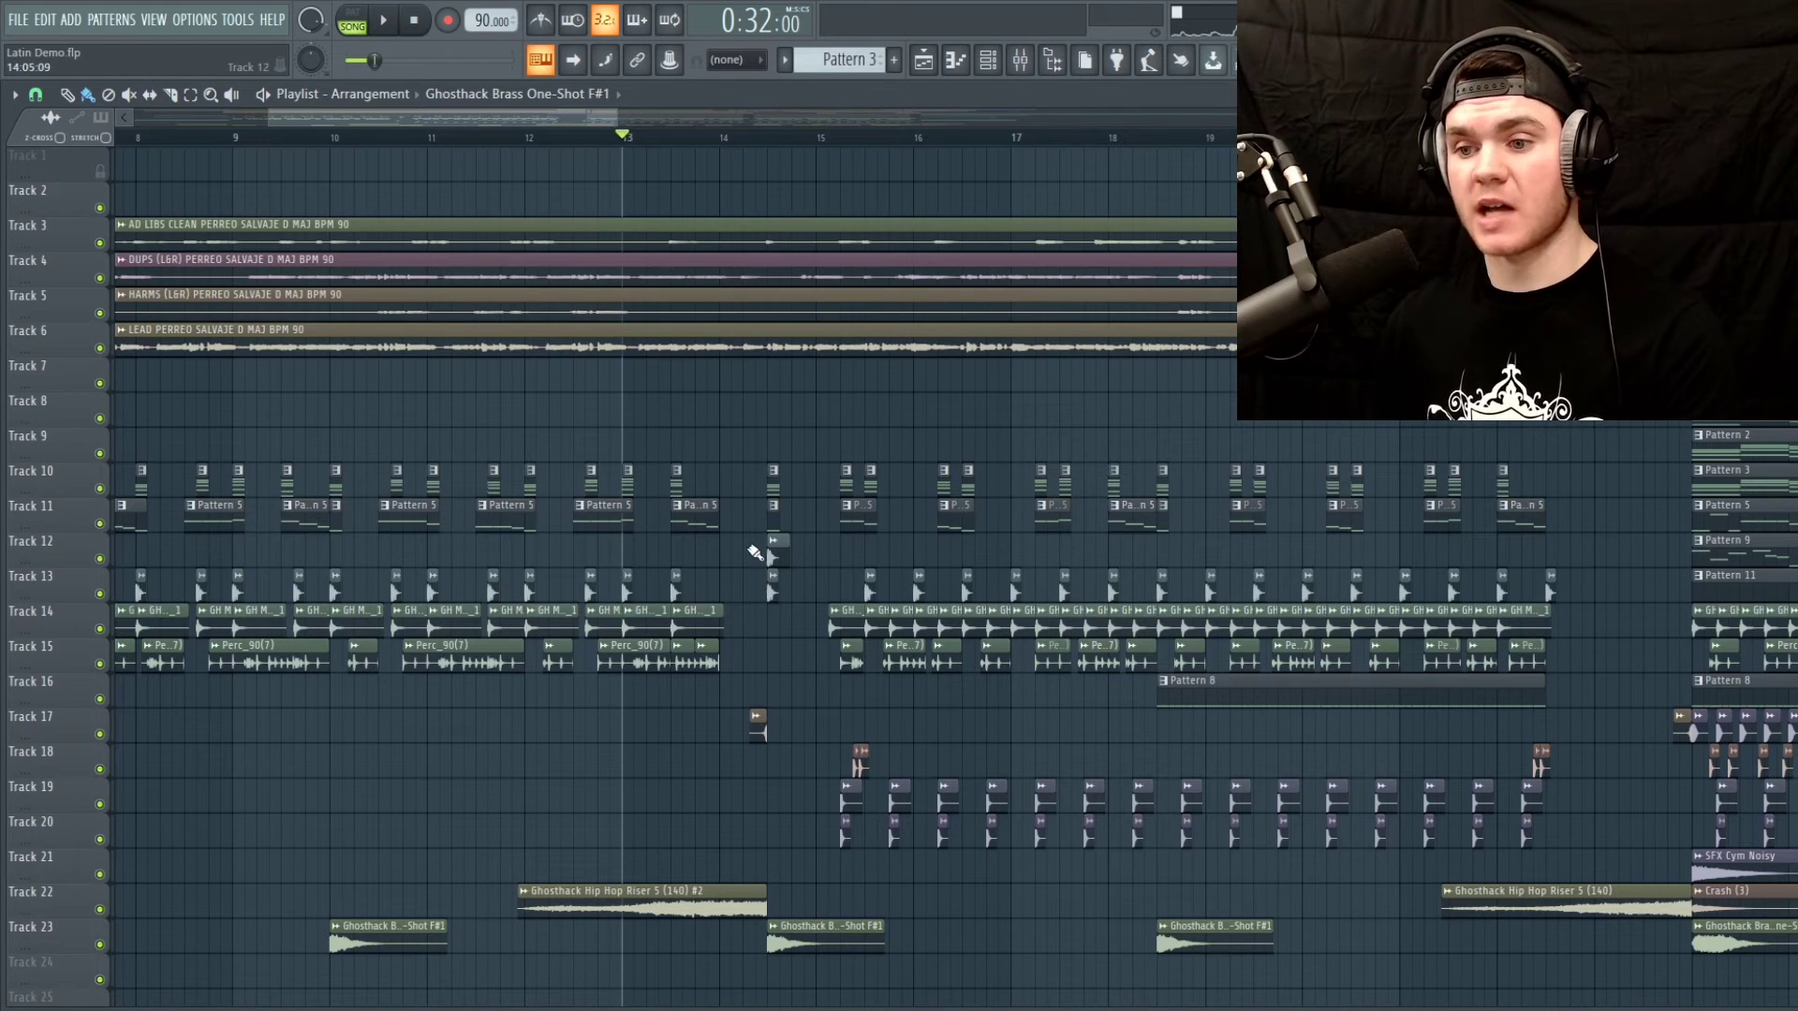
pyautogui.press('space')
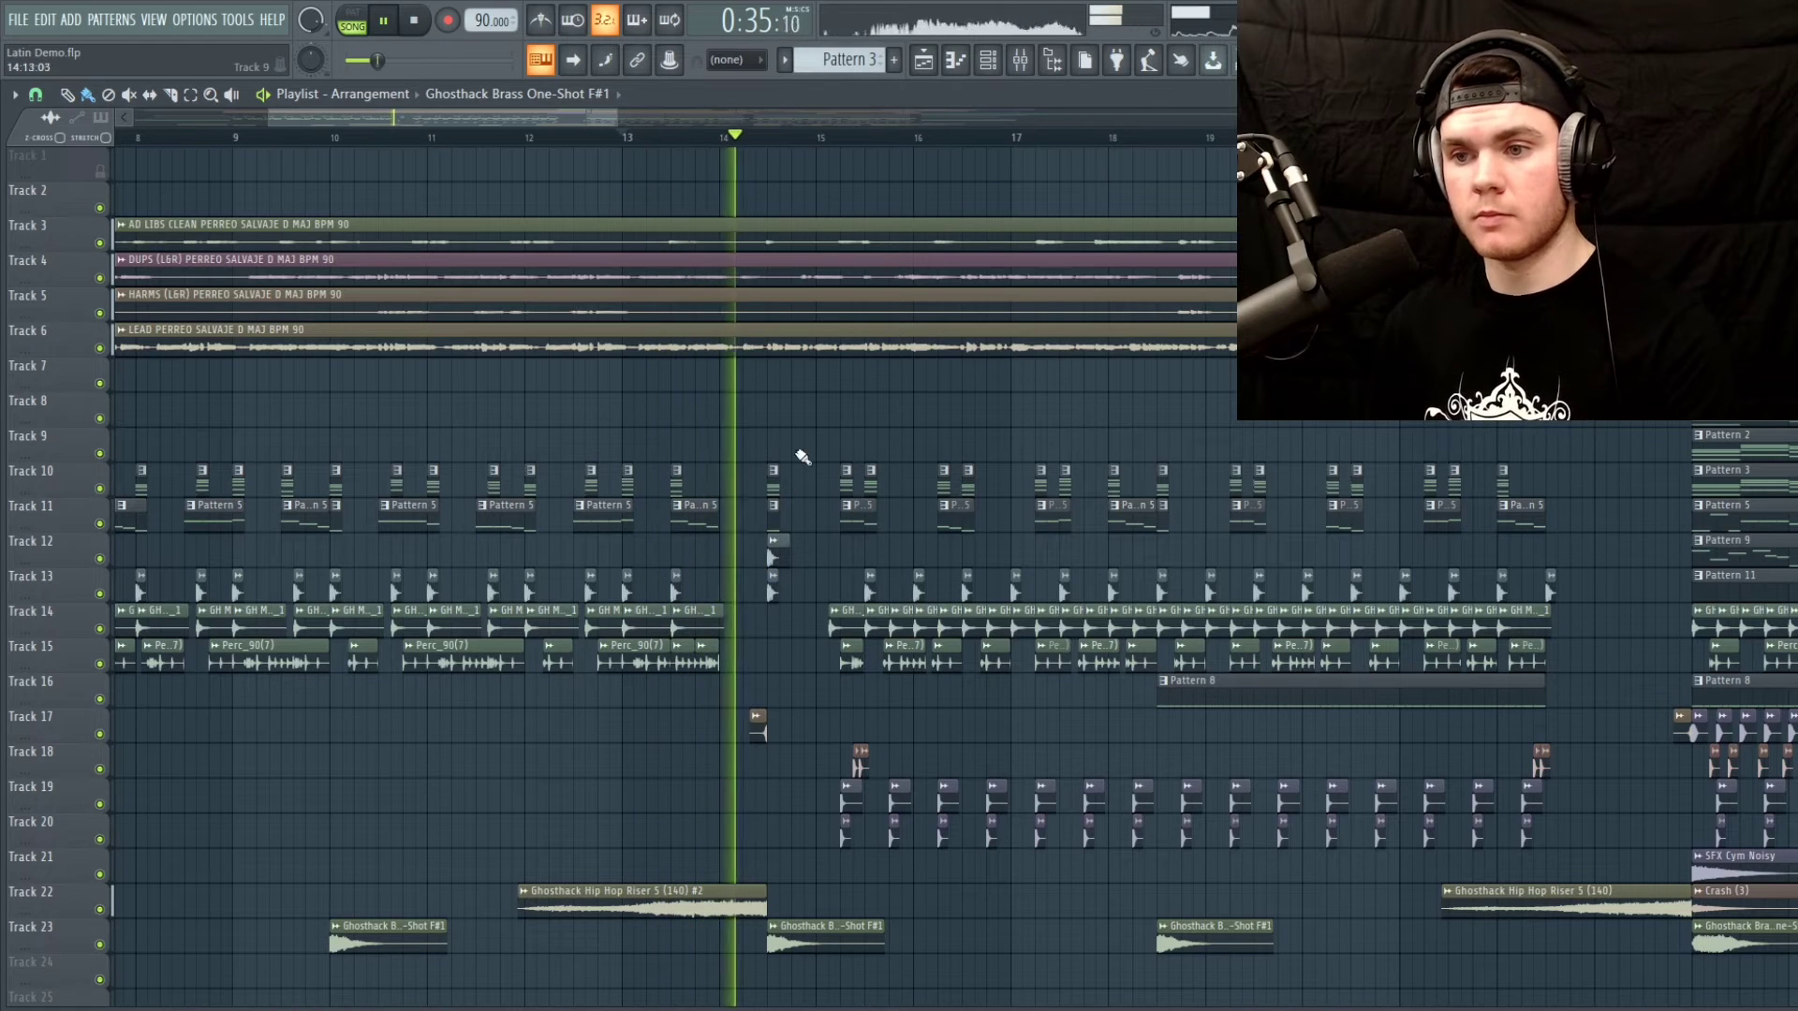
pyautogui.press('space')
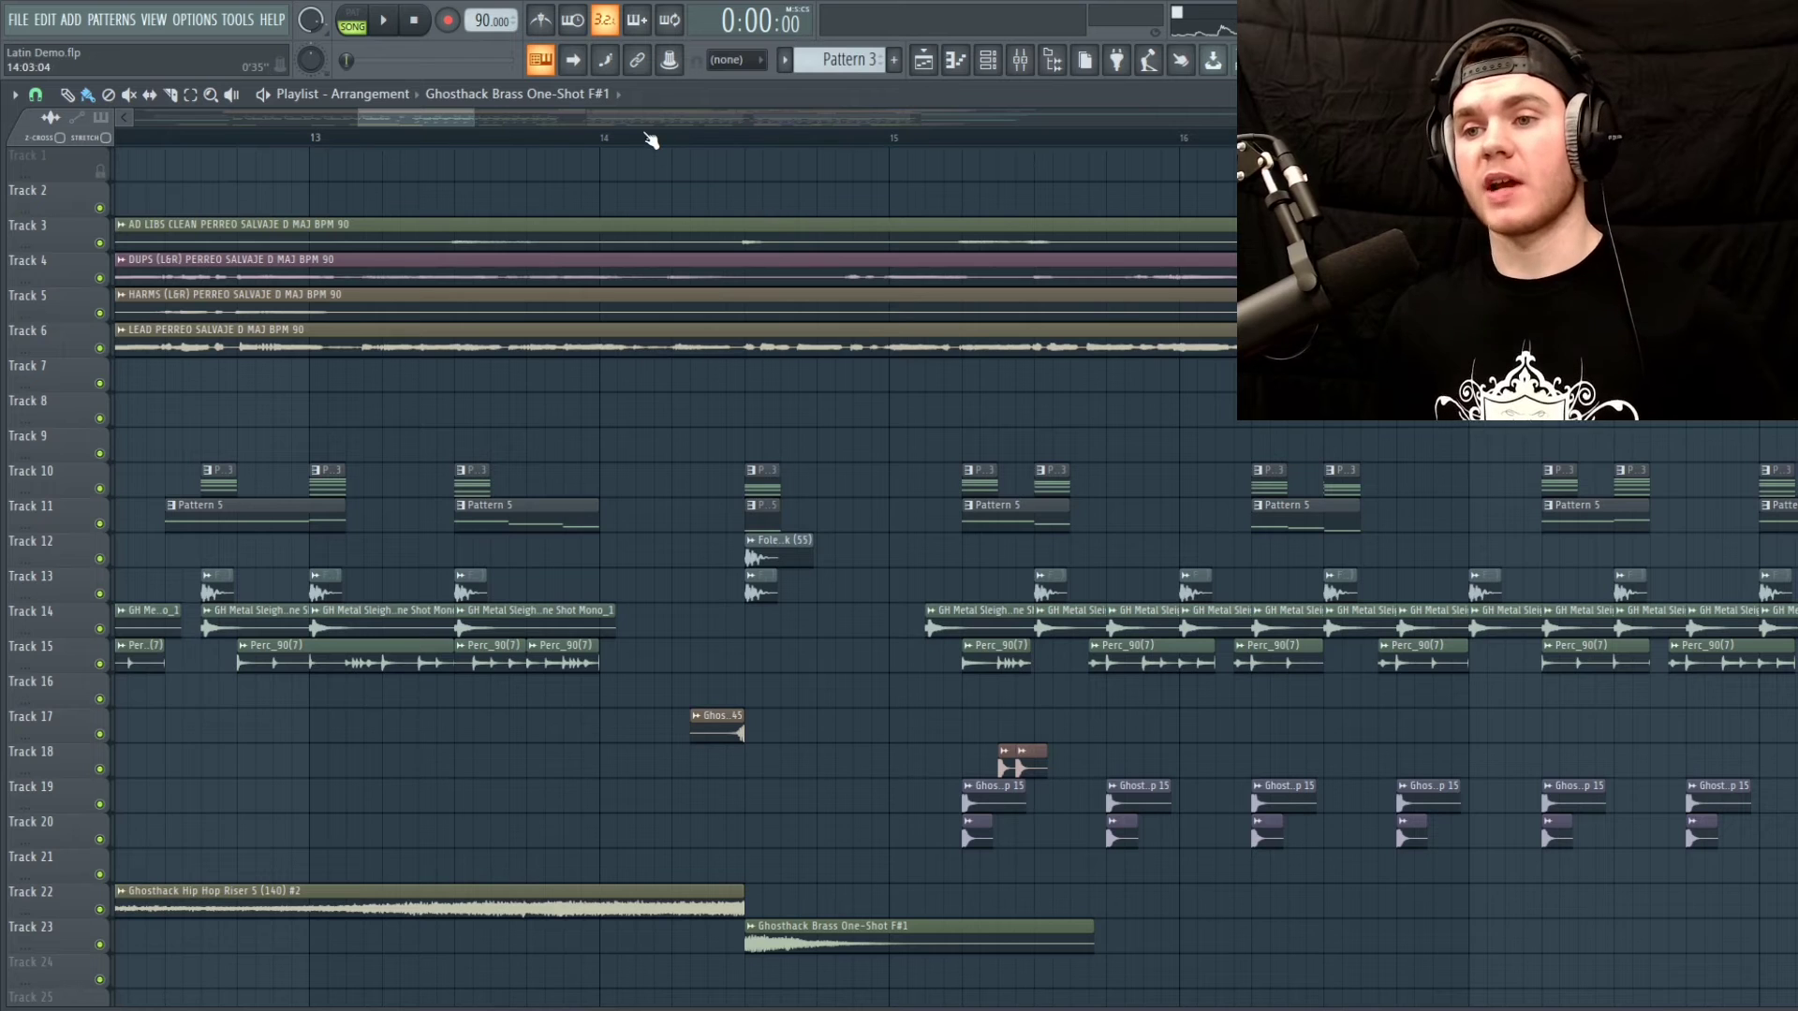
# Replay the transition from bar 13 through the brass hit into the second half of the verse after bar 15
pyautogui.click(744, 139)
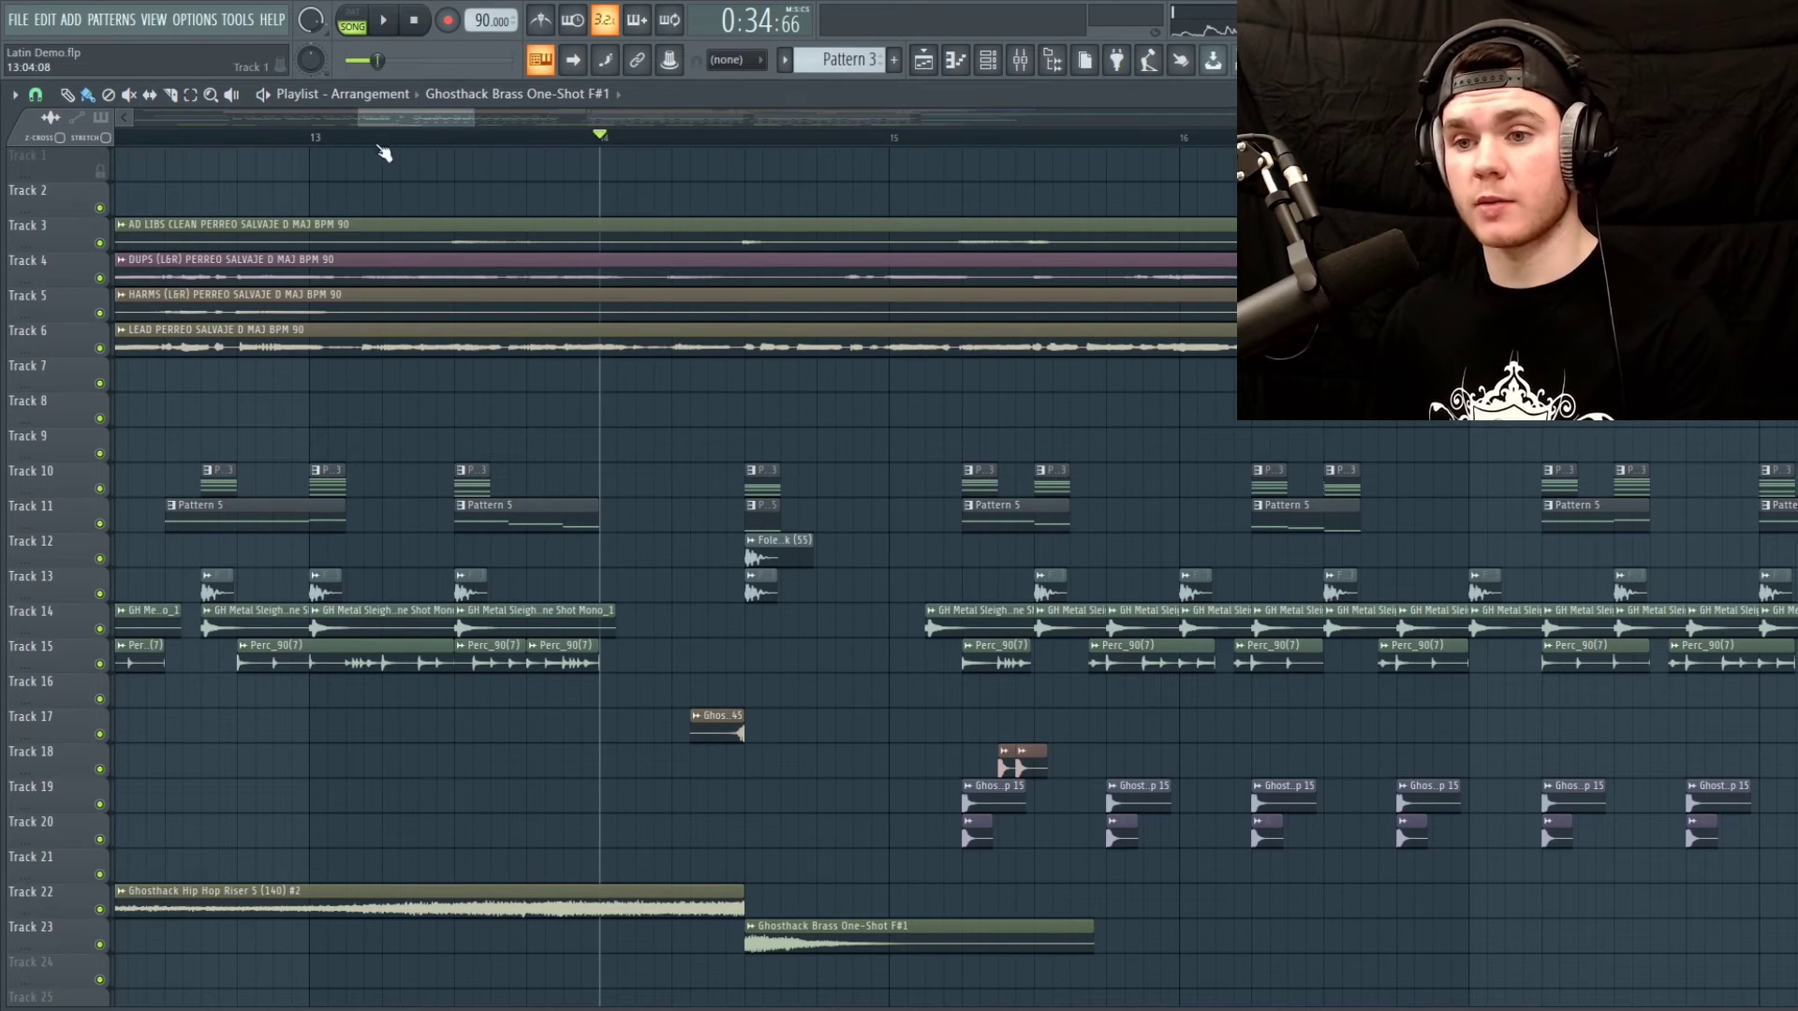
pyautogui.click(318, 139)
pyautogui.press('space')
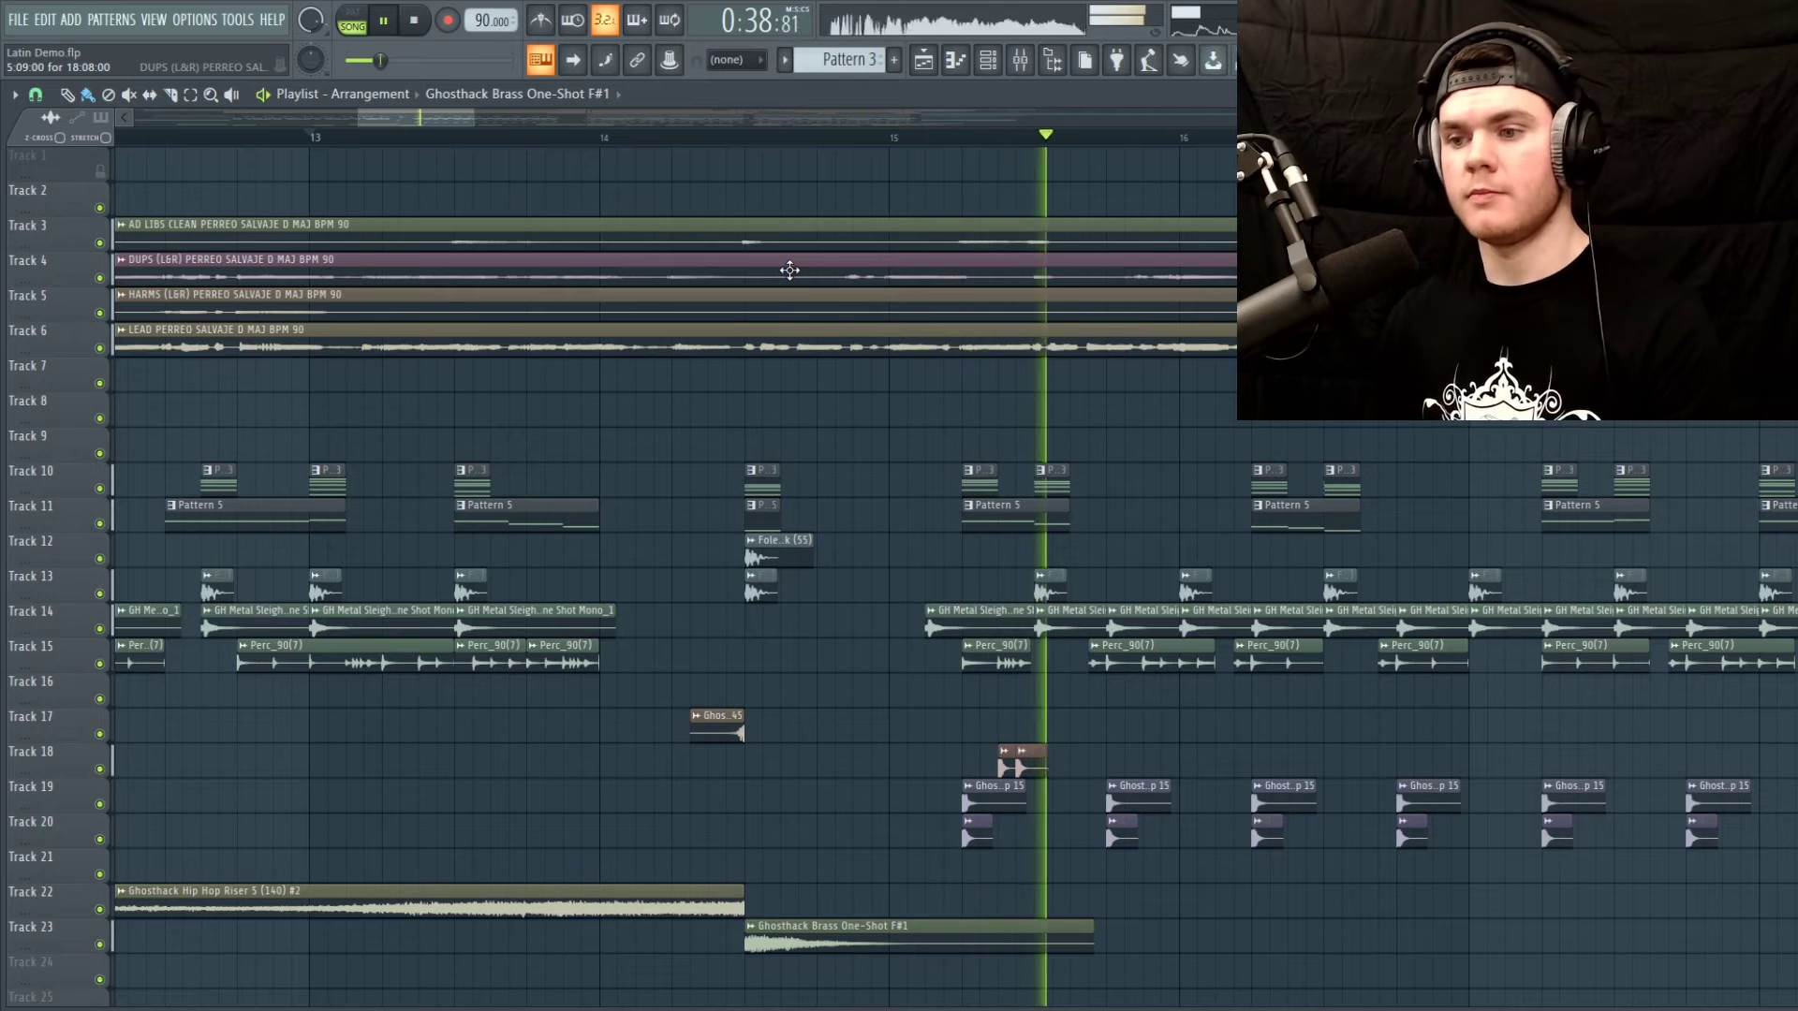
pyautogui.moveTo(447, 118); pyautogui.dragTo(478, 119)
pyautogui.press('space')
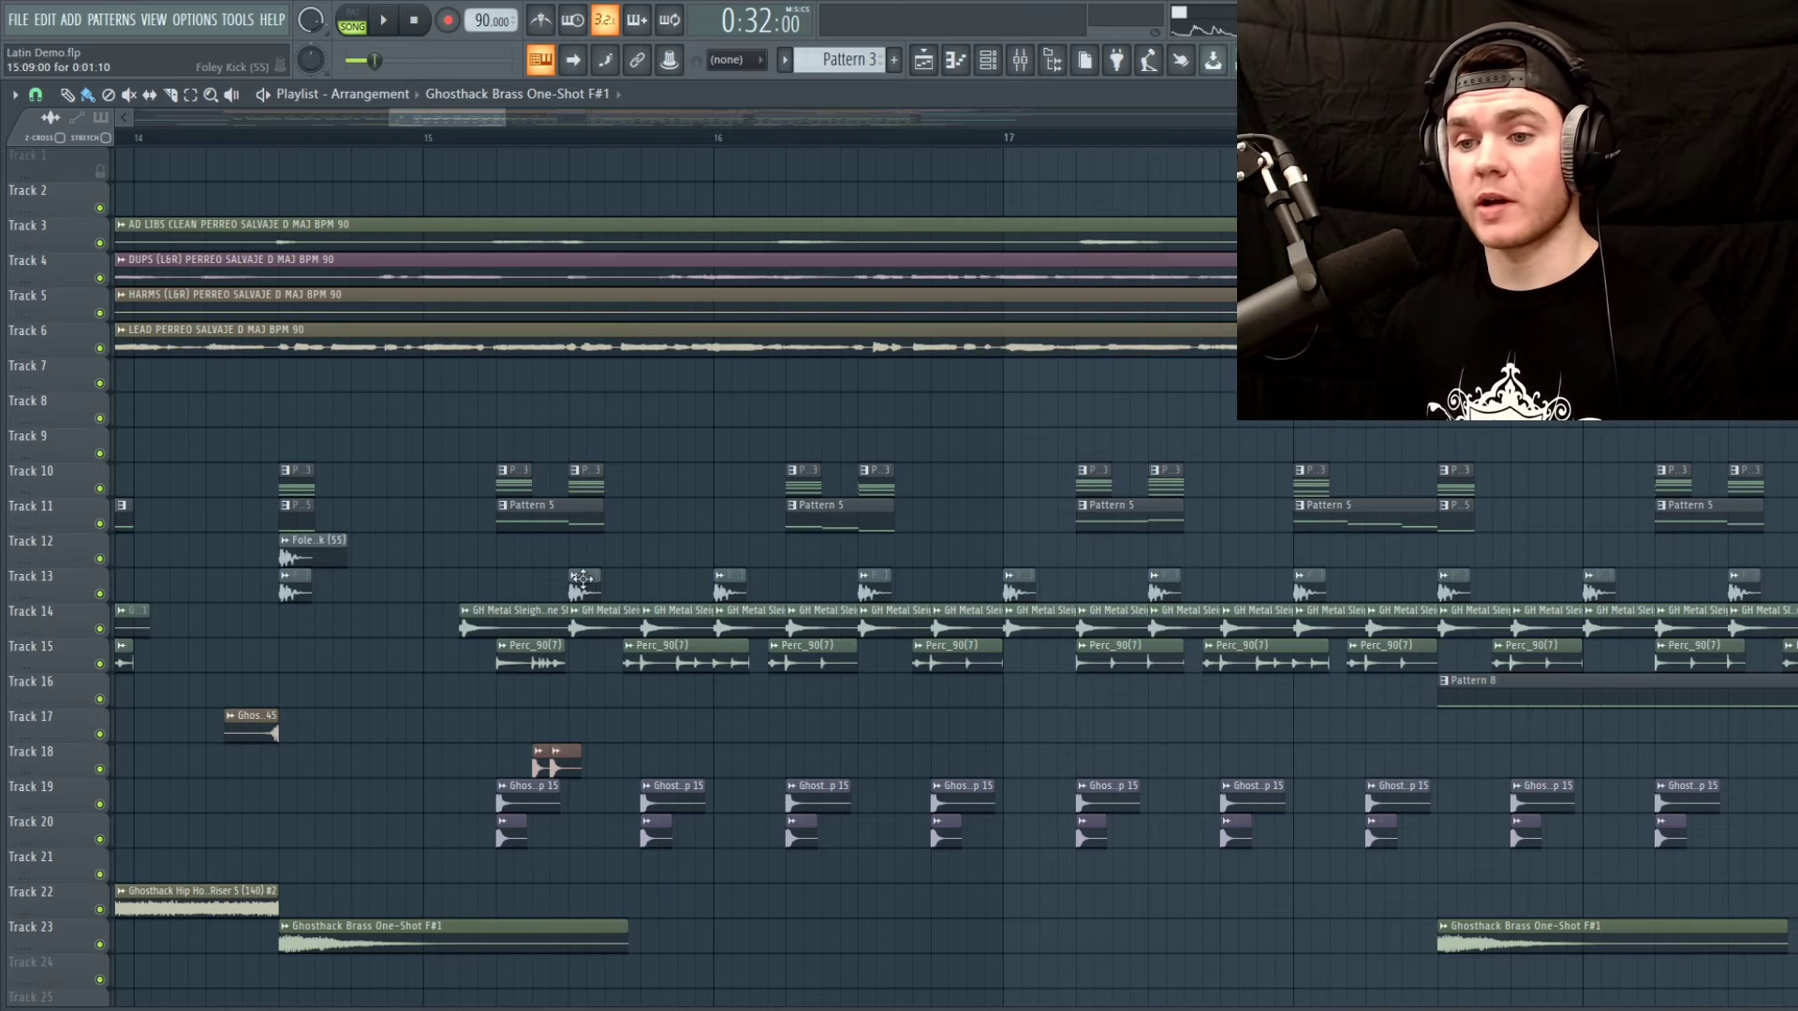
# Solo Track 13 and play its kick pattern from the middle of bar 15
pyautogui.rightClick(101, 594)
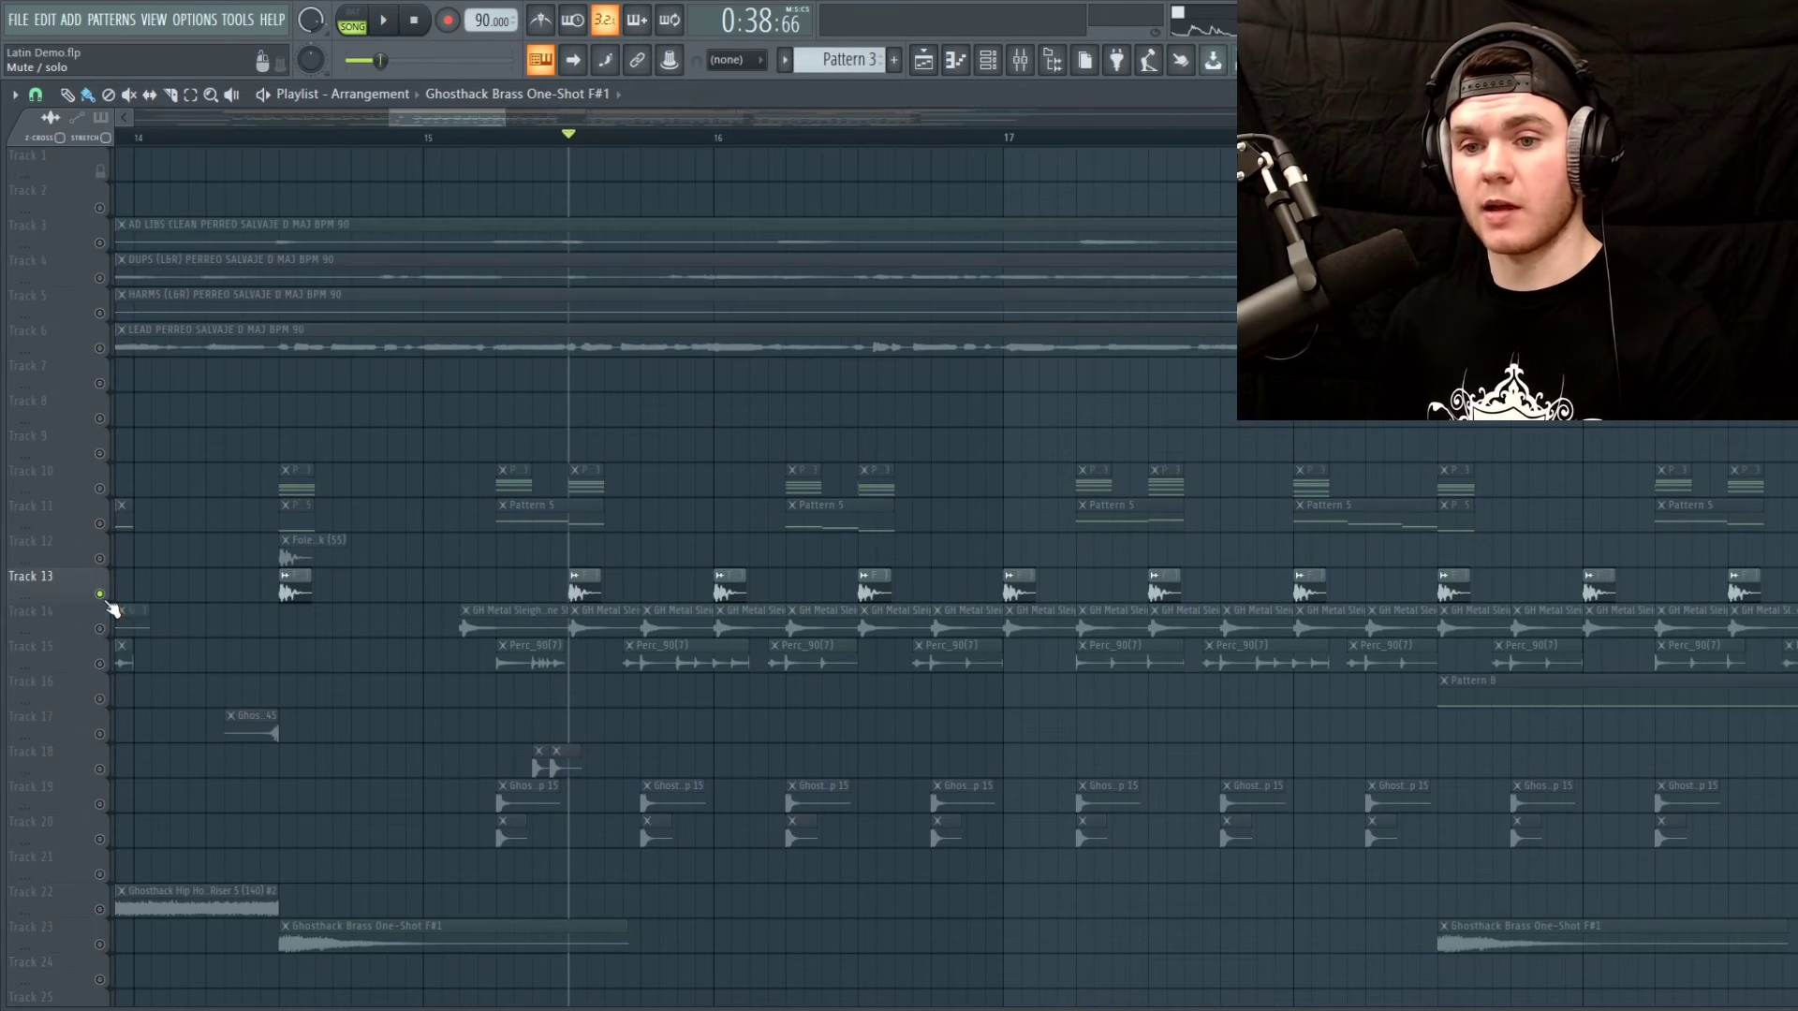
pyautogui.press('space')
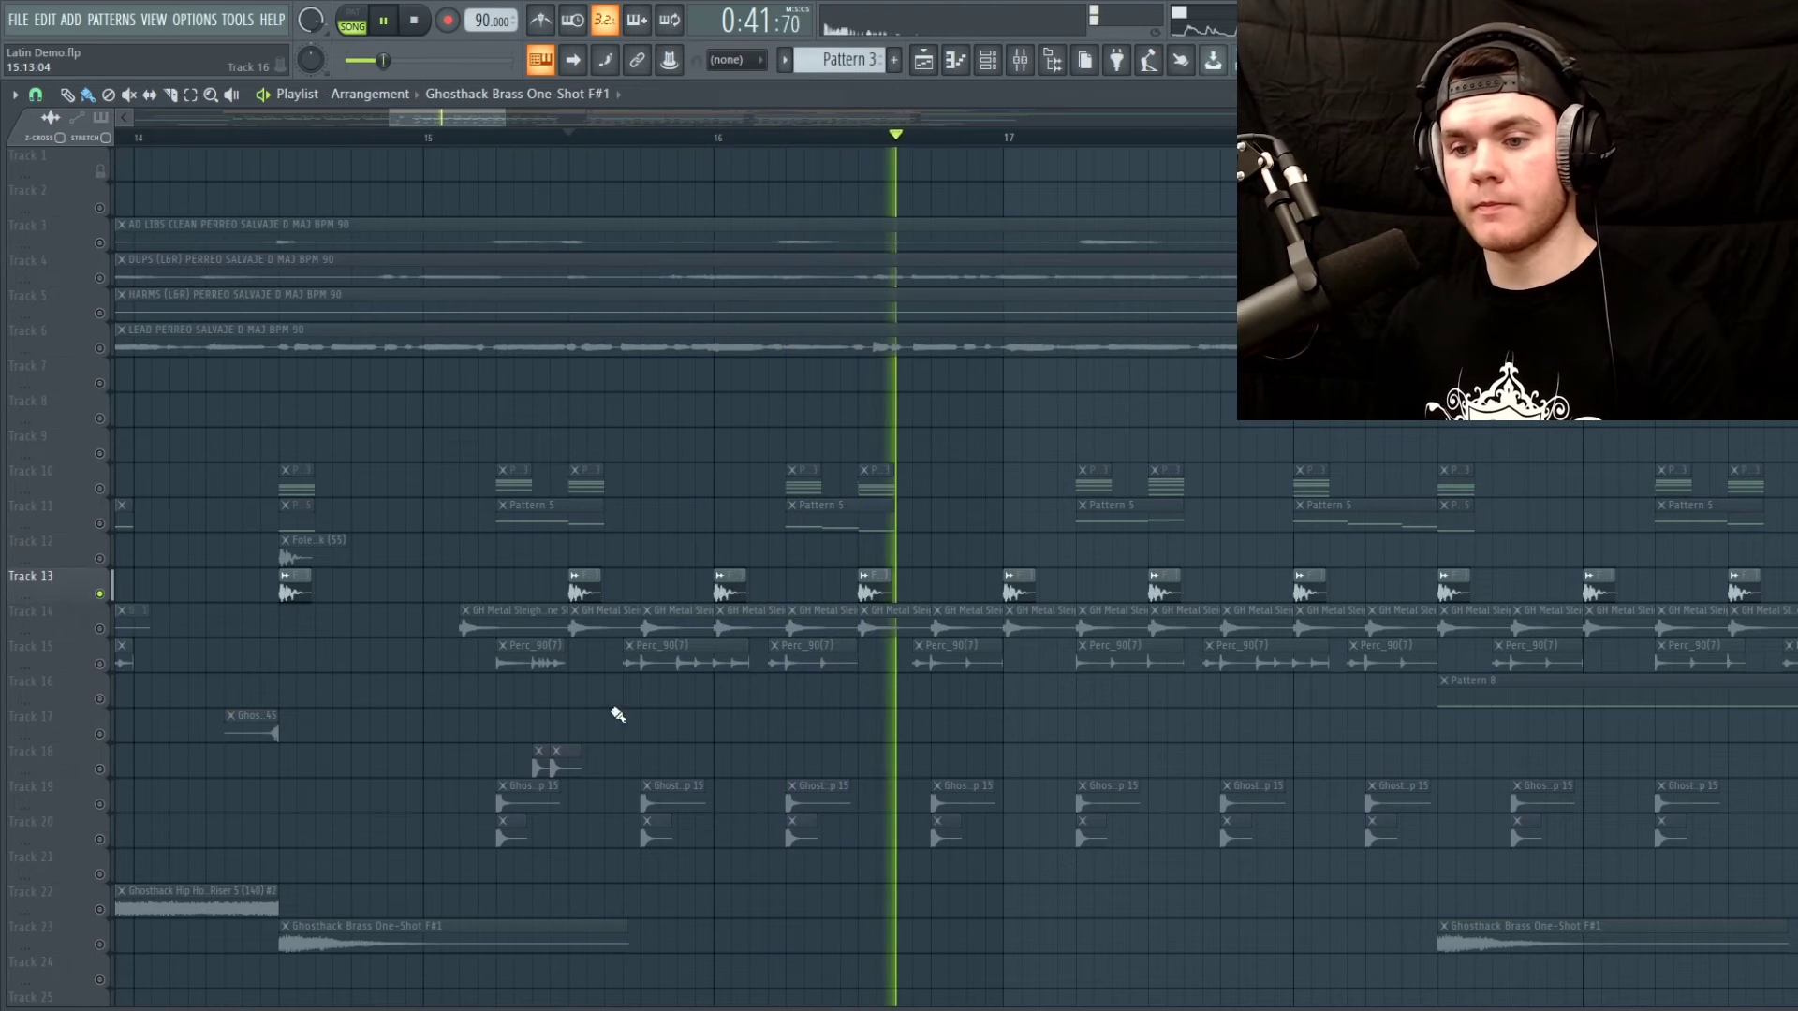
pyautogui.press('space')
# Enable Tracks 19 and 20 alongside the kick on Track 13 and play the drum layers from the middle of bar 15
pyautogui.click(99, 804)
pyautogui.click(99, 839)
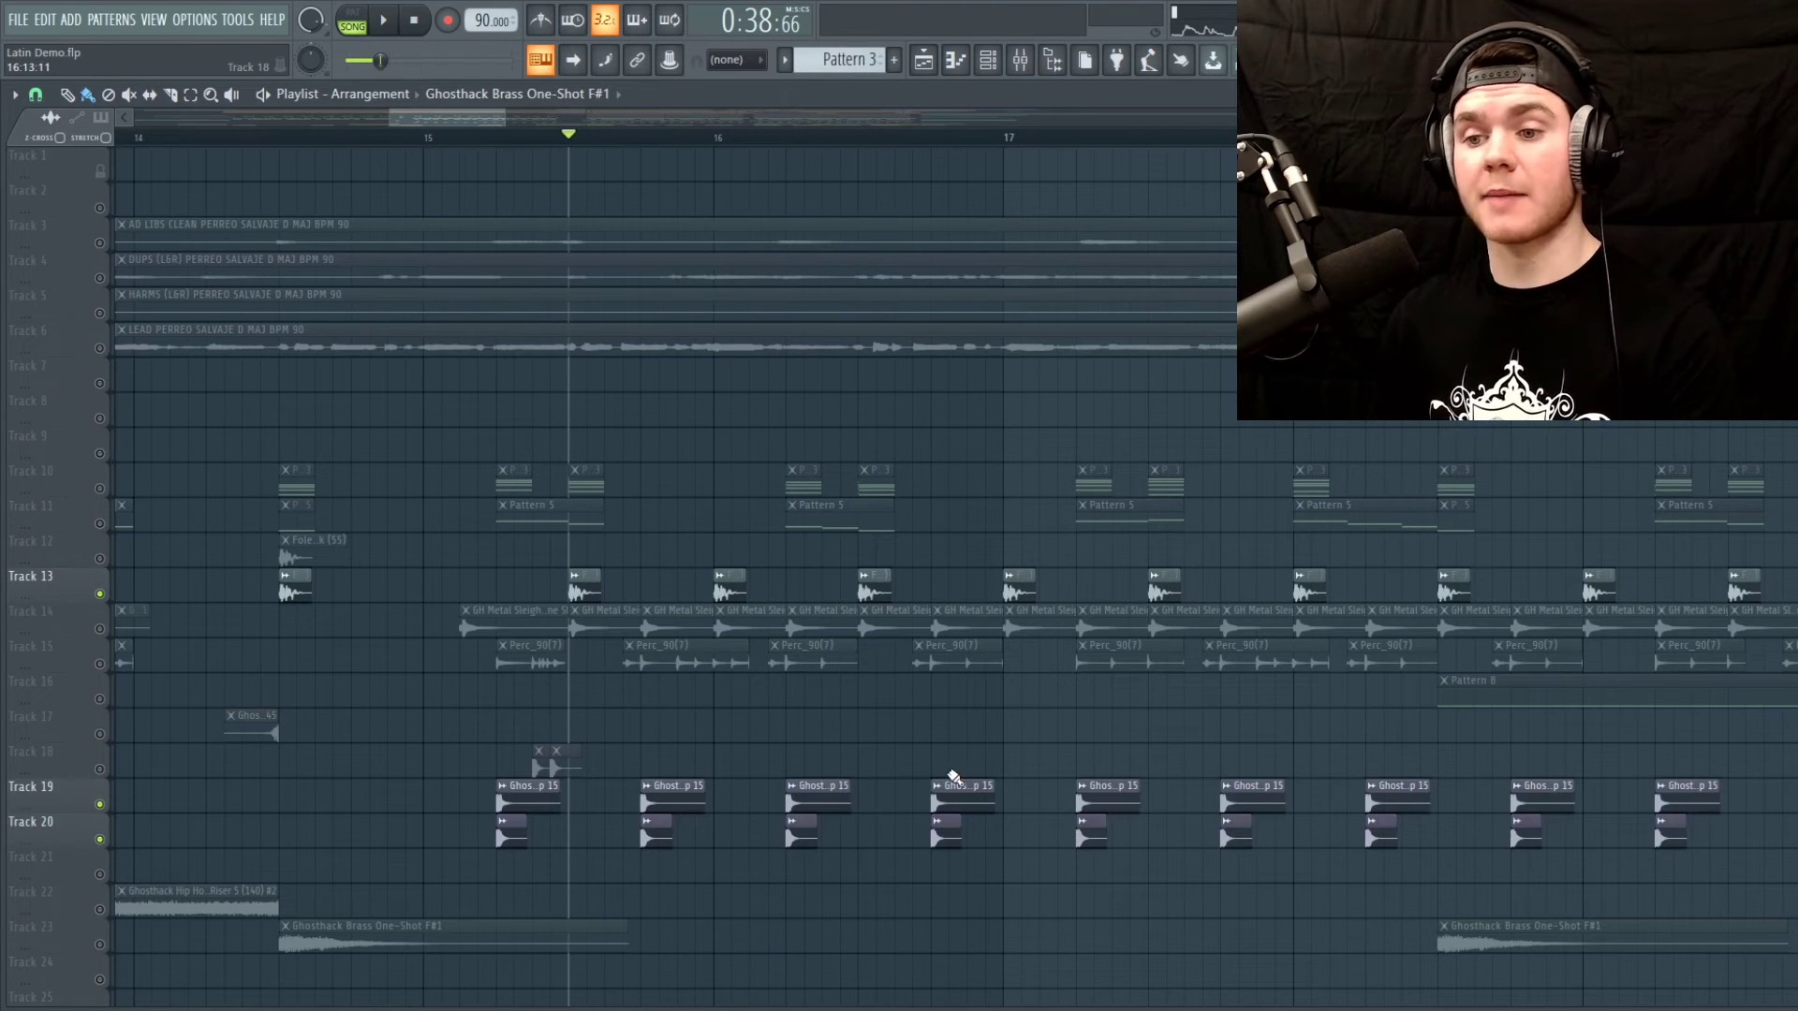
pyautogui.press('space')
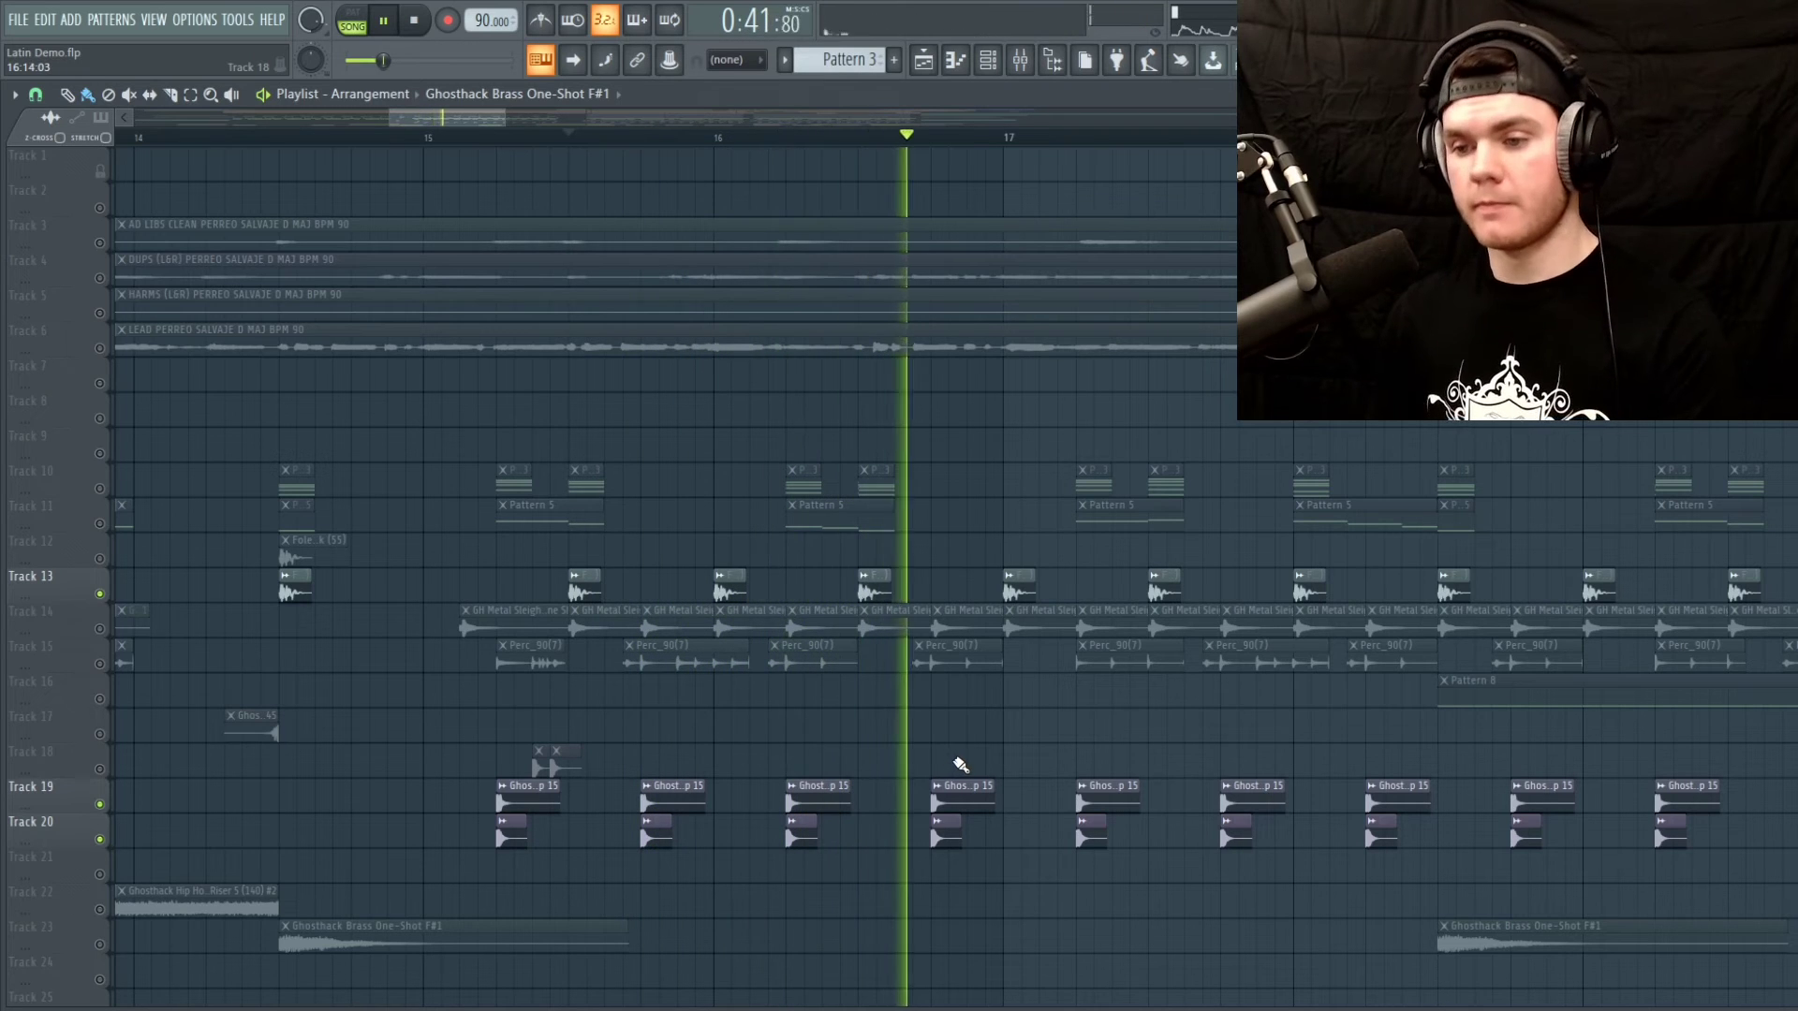
pyautogui.press('space')
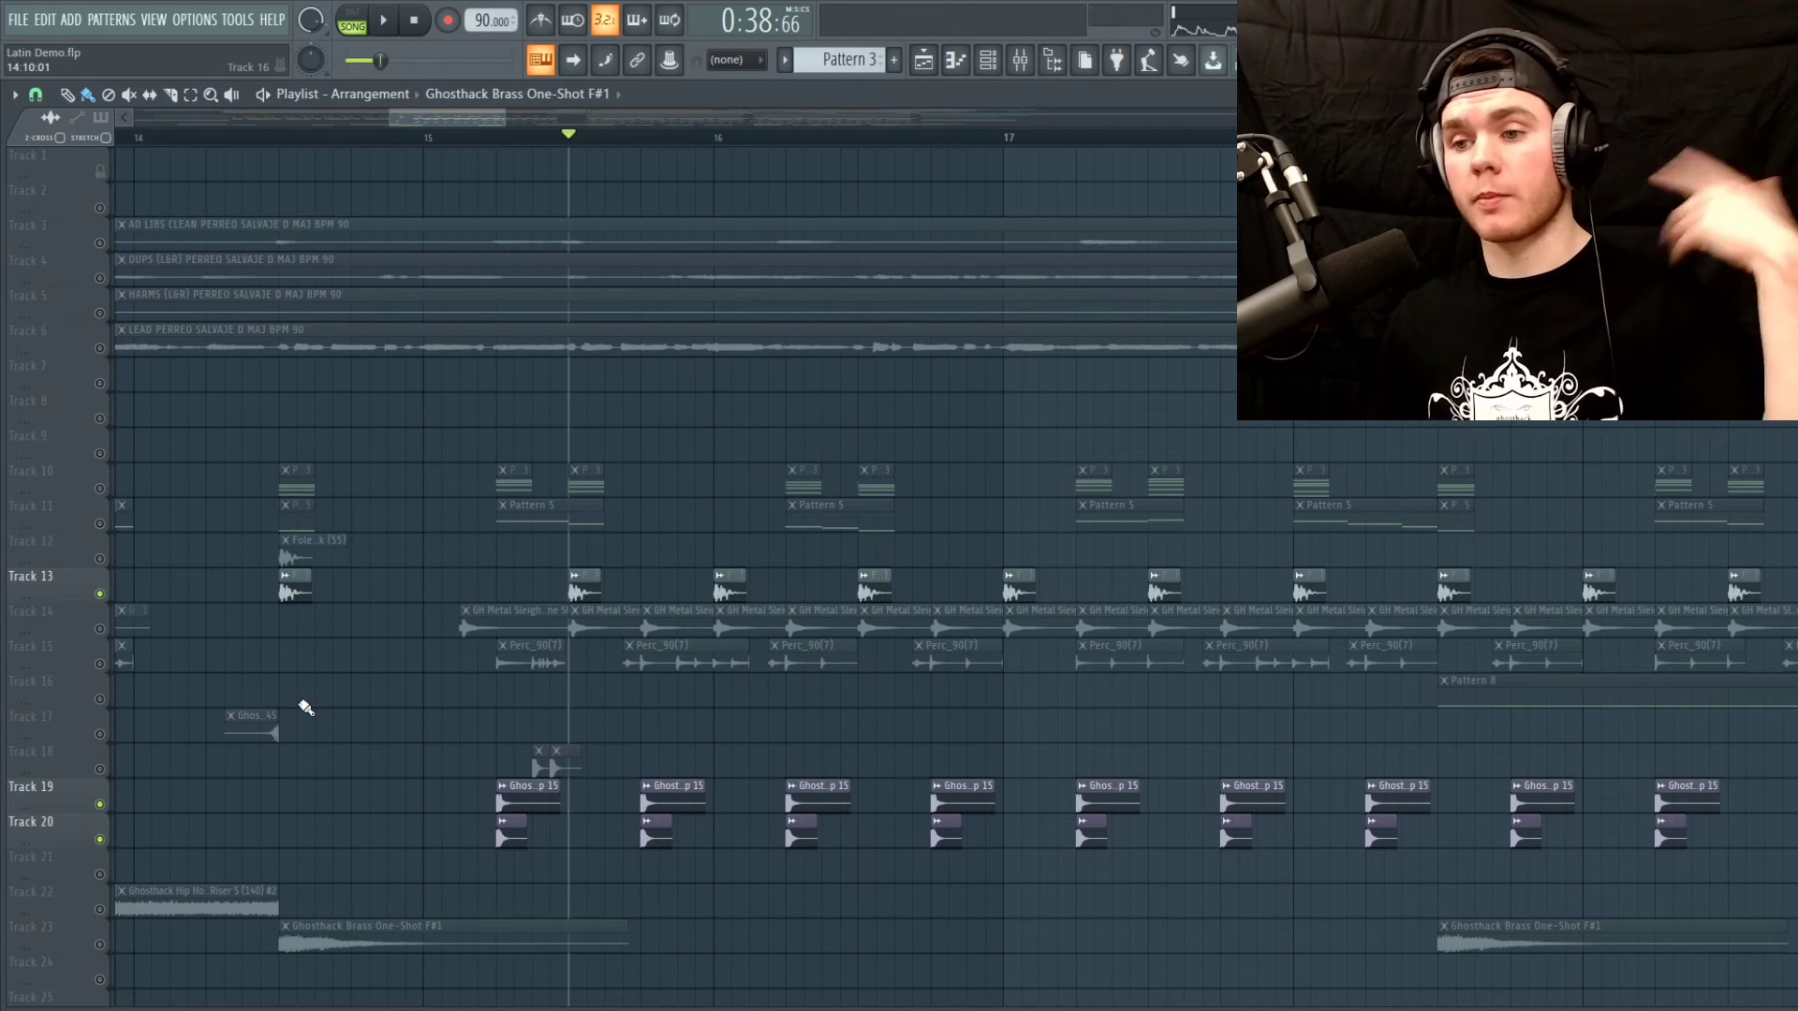
# Enable Tracks 10 and 11 and play them with the kick and Tracks 19 and 20 from early in bar 15
pyautogui.click(99, 488)
pyautogui.click(100, 523)
pyautogui.click(478, 142)
pyautogui.press('space')
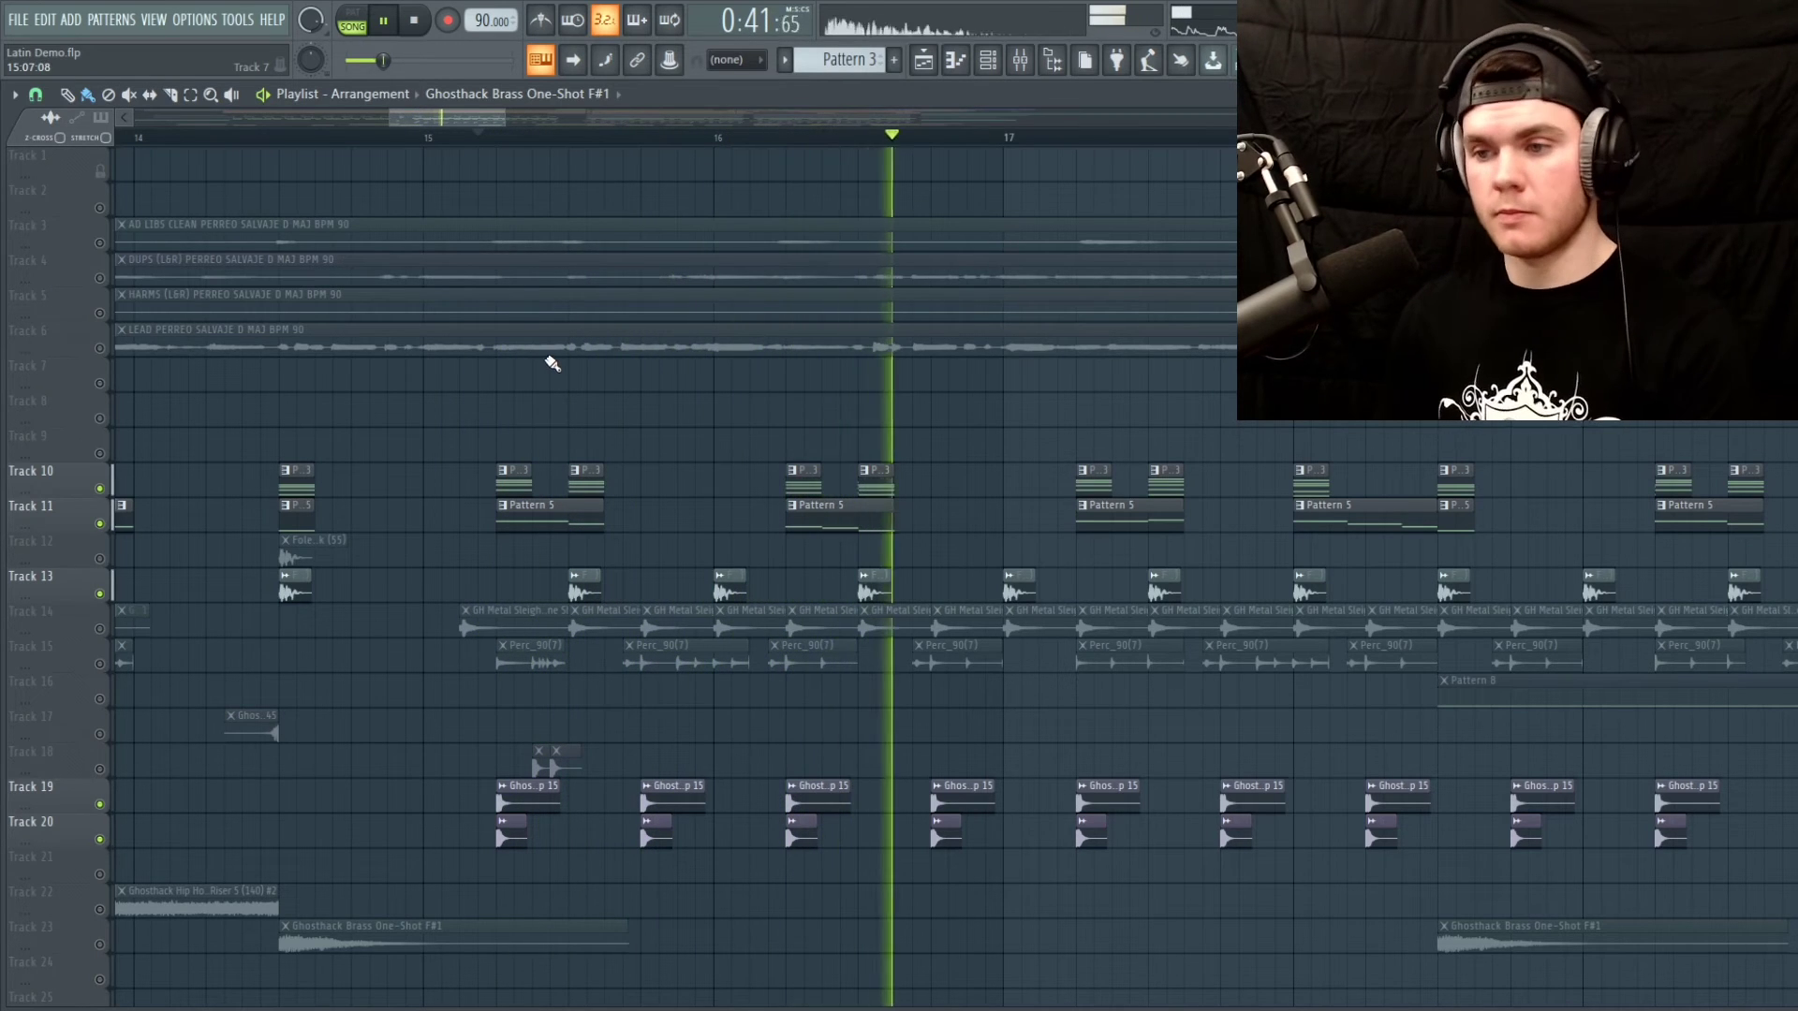
pyautogui.press('space')
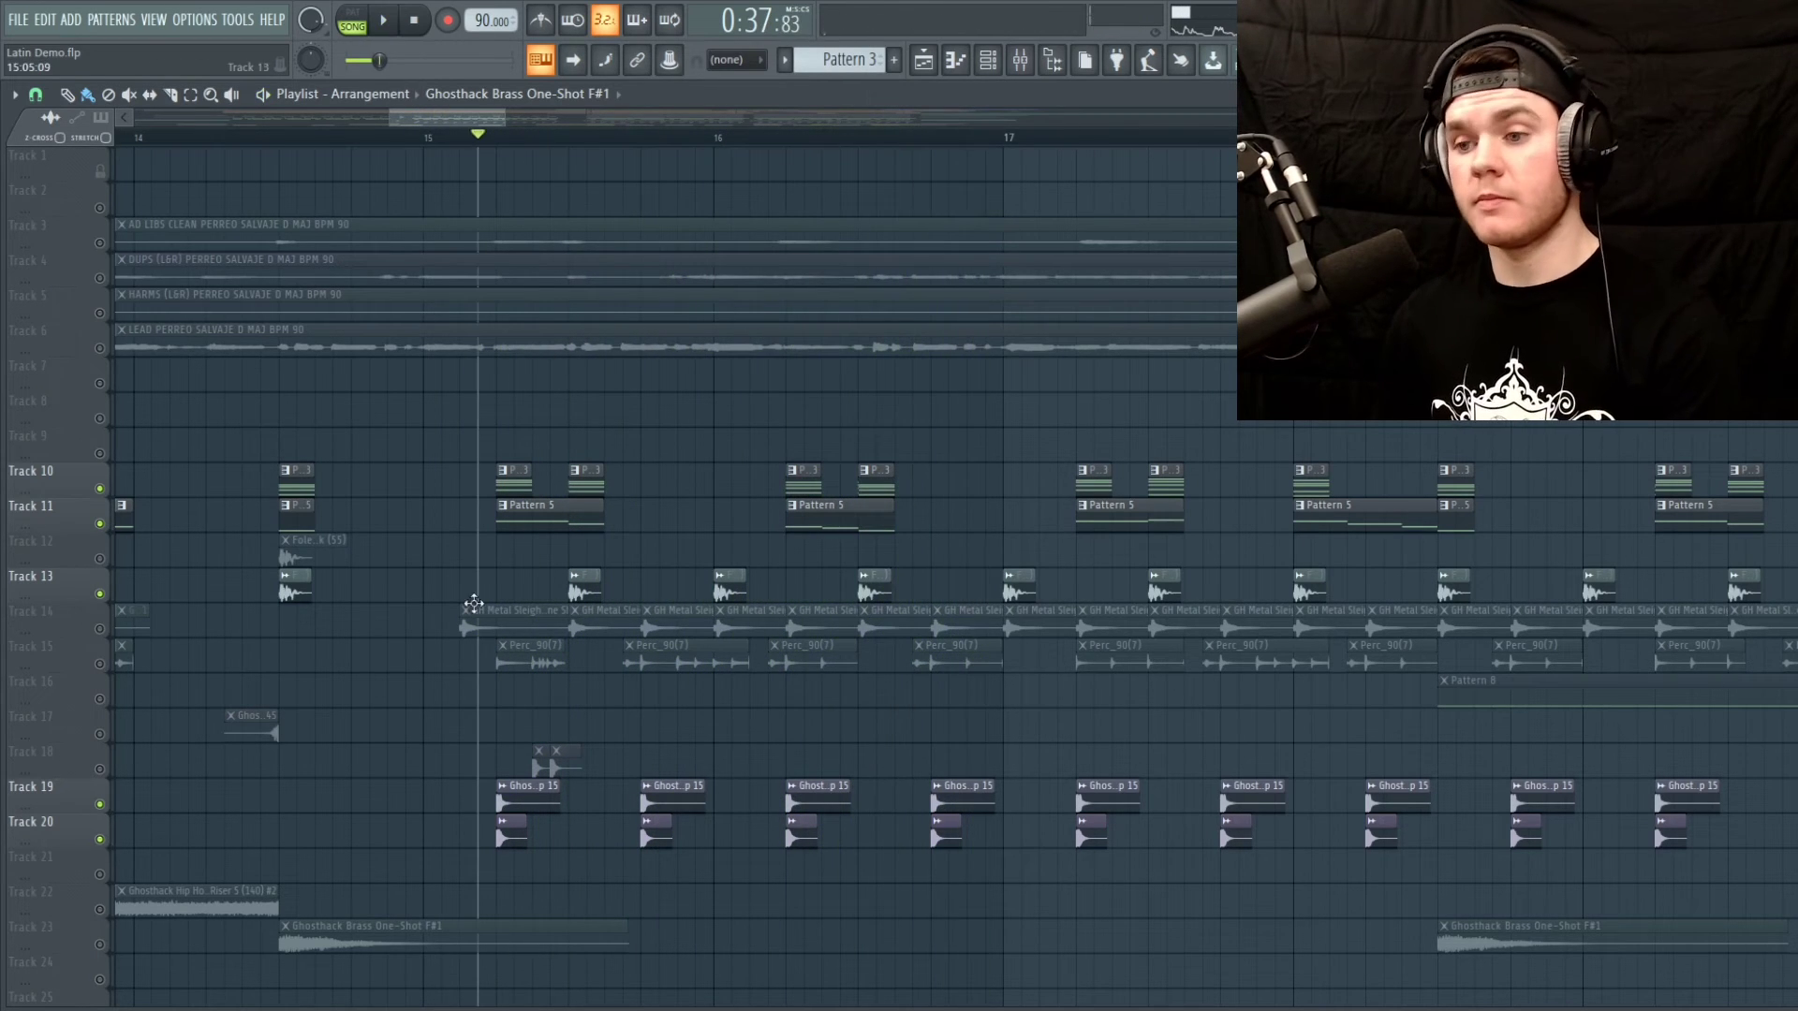
# Add Tracks 14 and 15 to the active tracks and play the sleigh bell and Perc_90 layers with them in bar 15
pyautogui.click(99, 629)
pyautogui.click(99, 664)
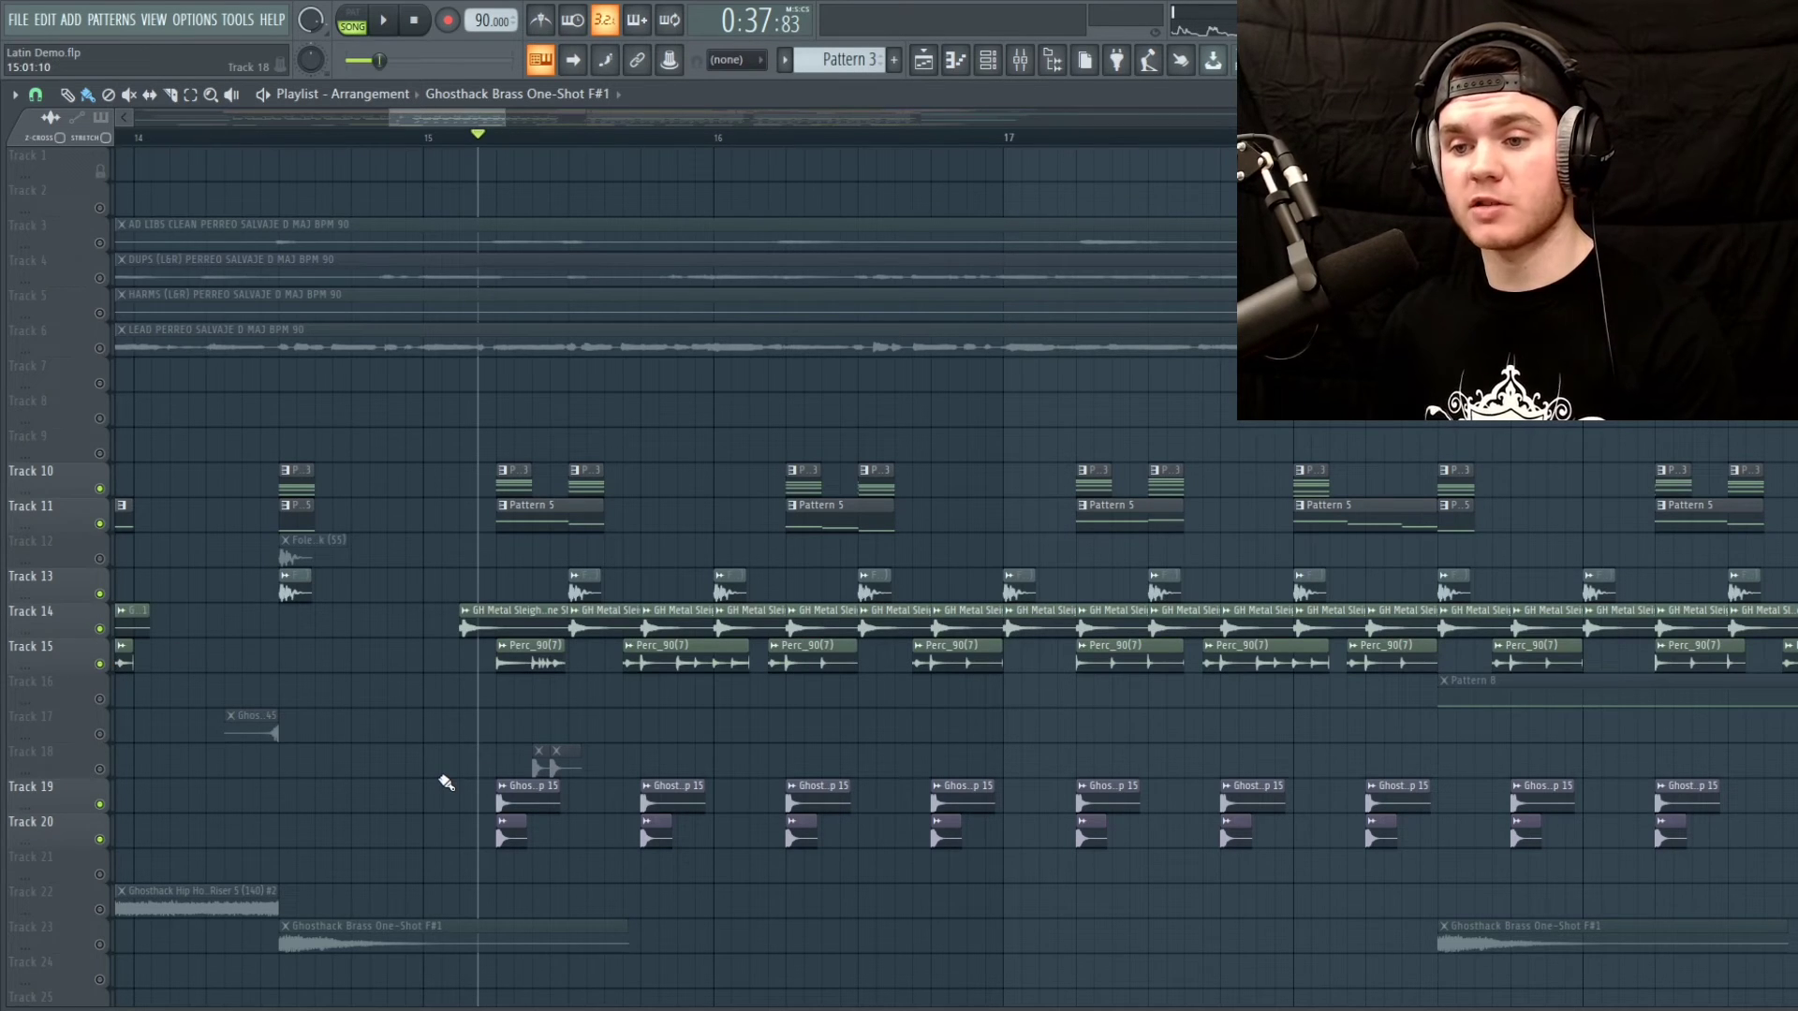
pyautogui.press('space')
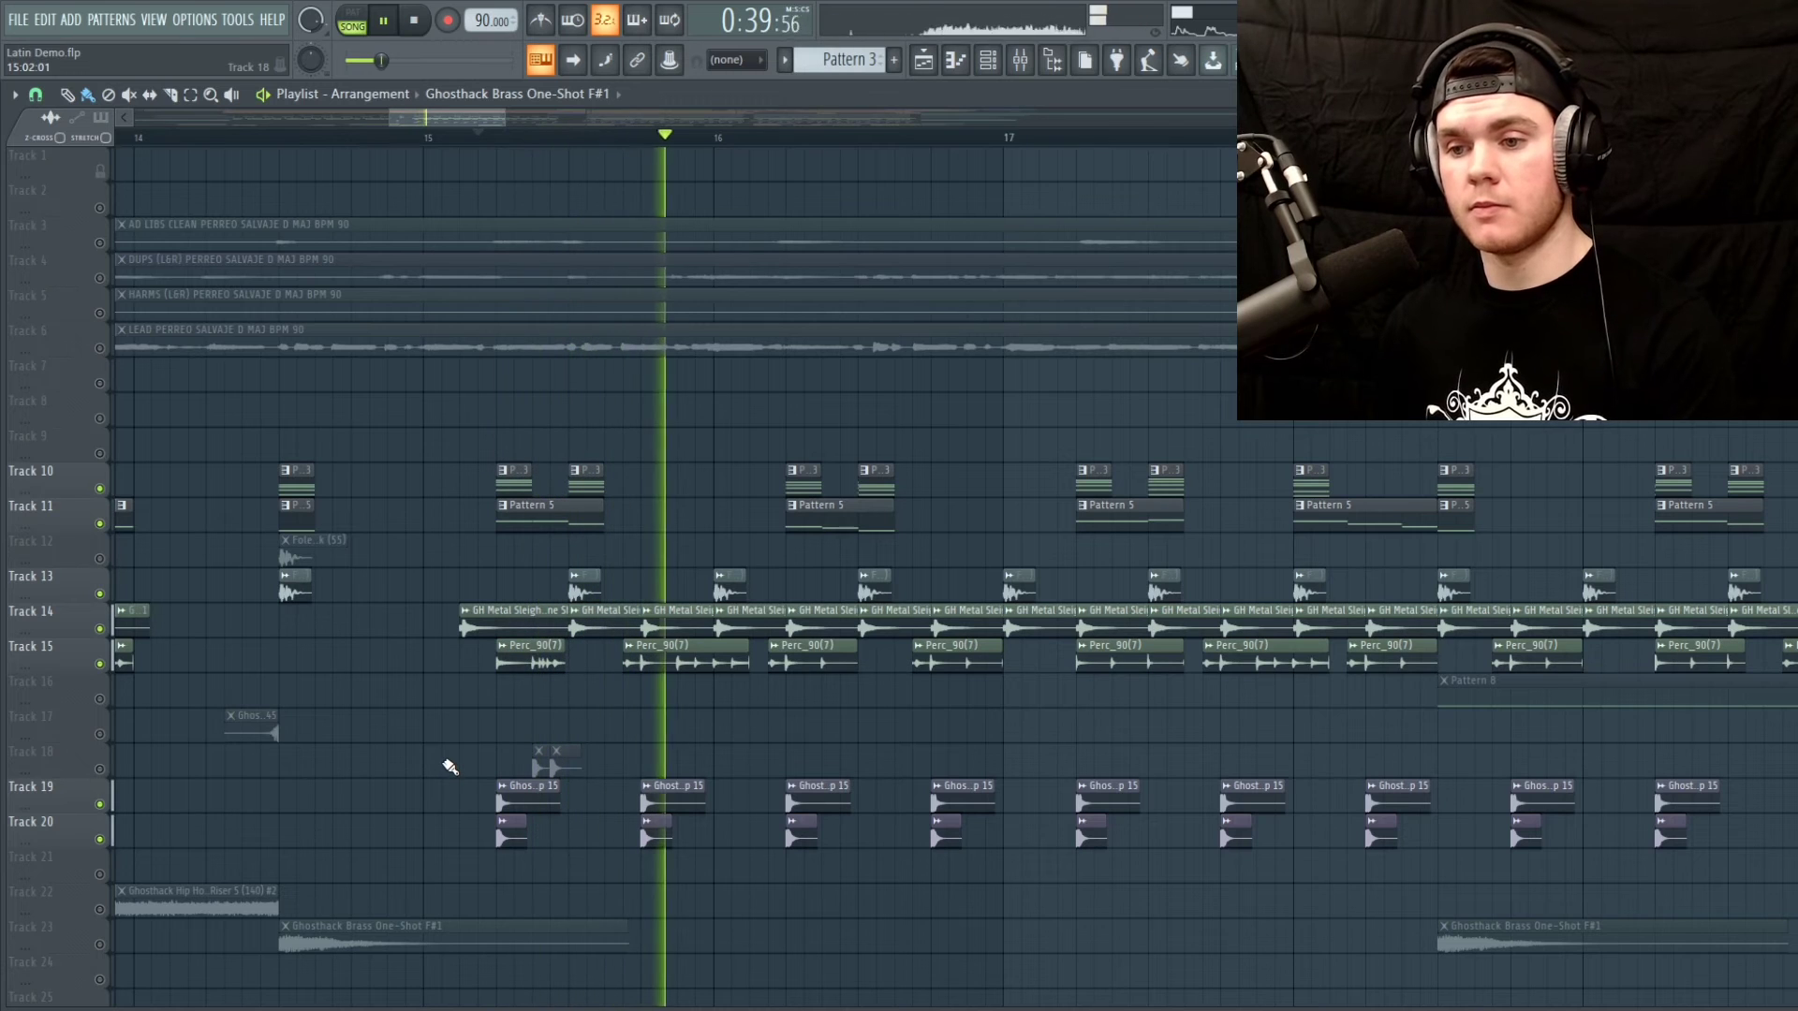
pyautogui.press('space')
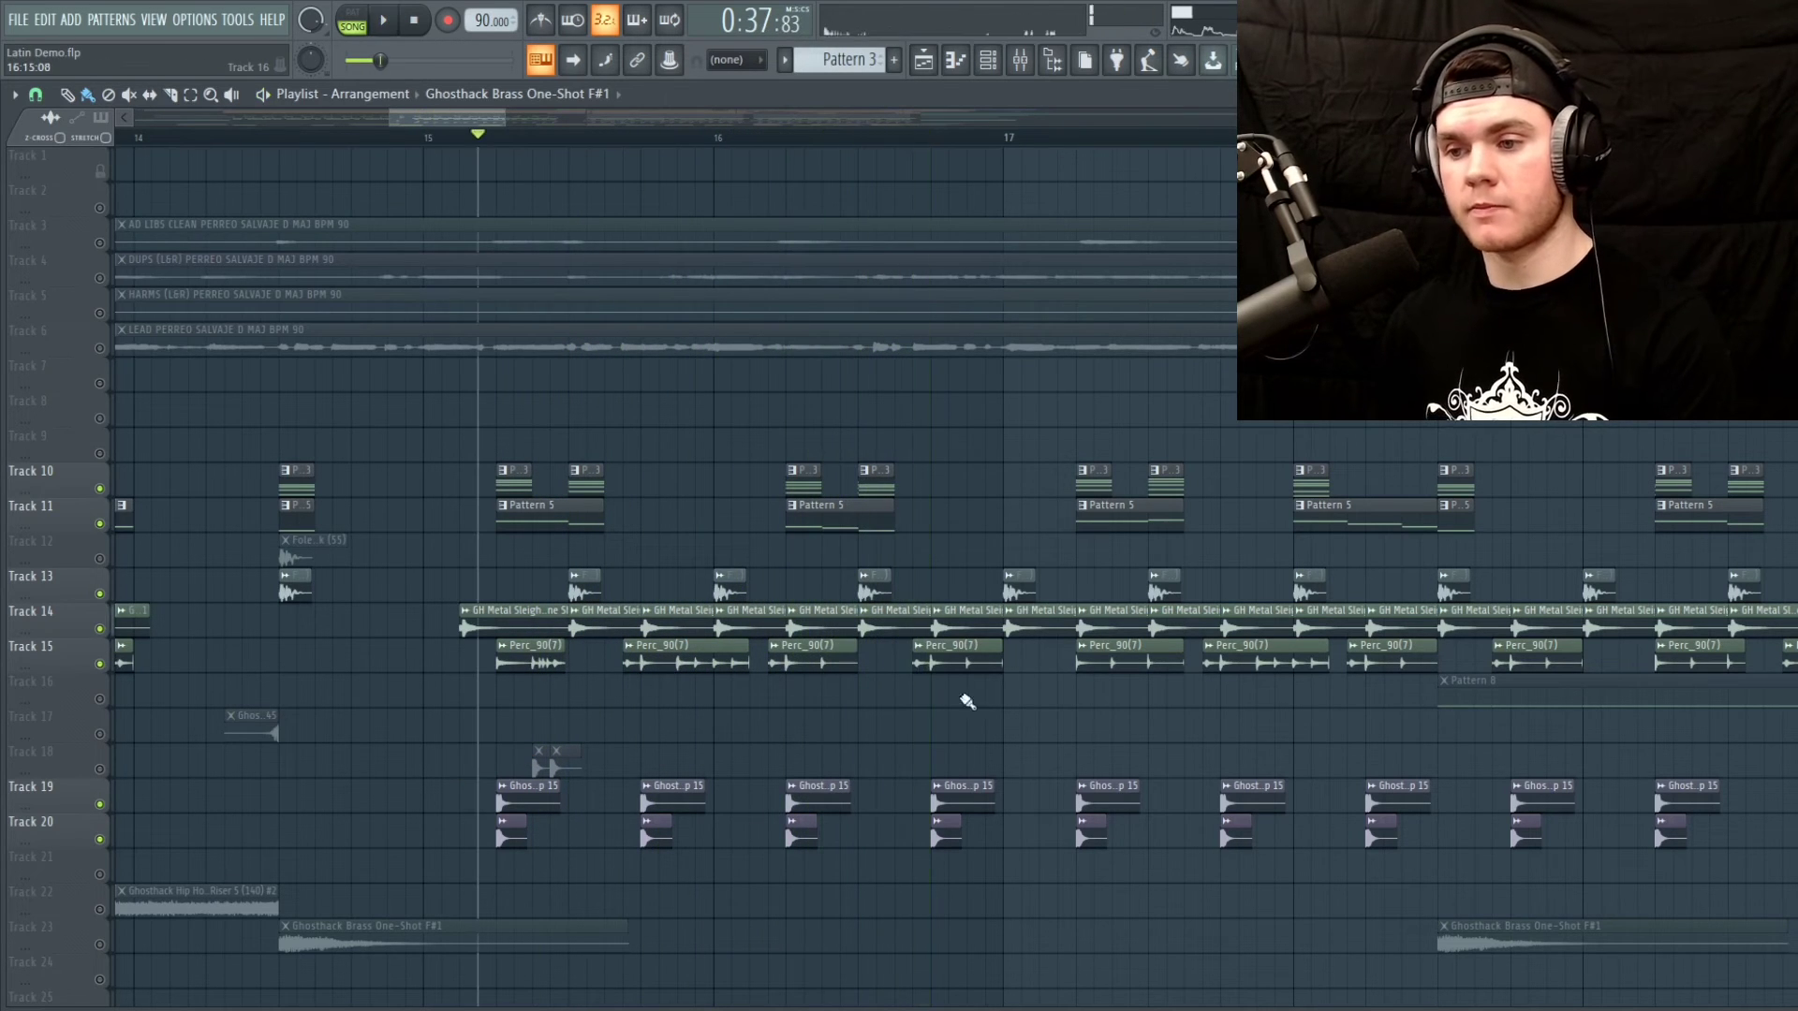
# Solo Track 18 and play its two short clips in bar 15
pyautogui.rightClick(100, 768)
pyautogui.press('space')
pyautogui.press('space')
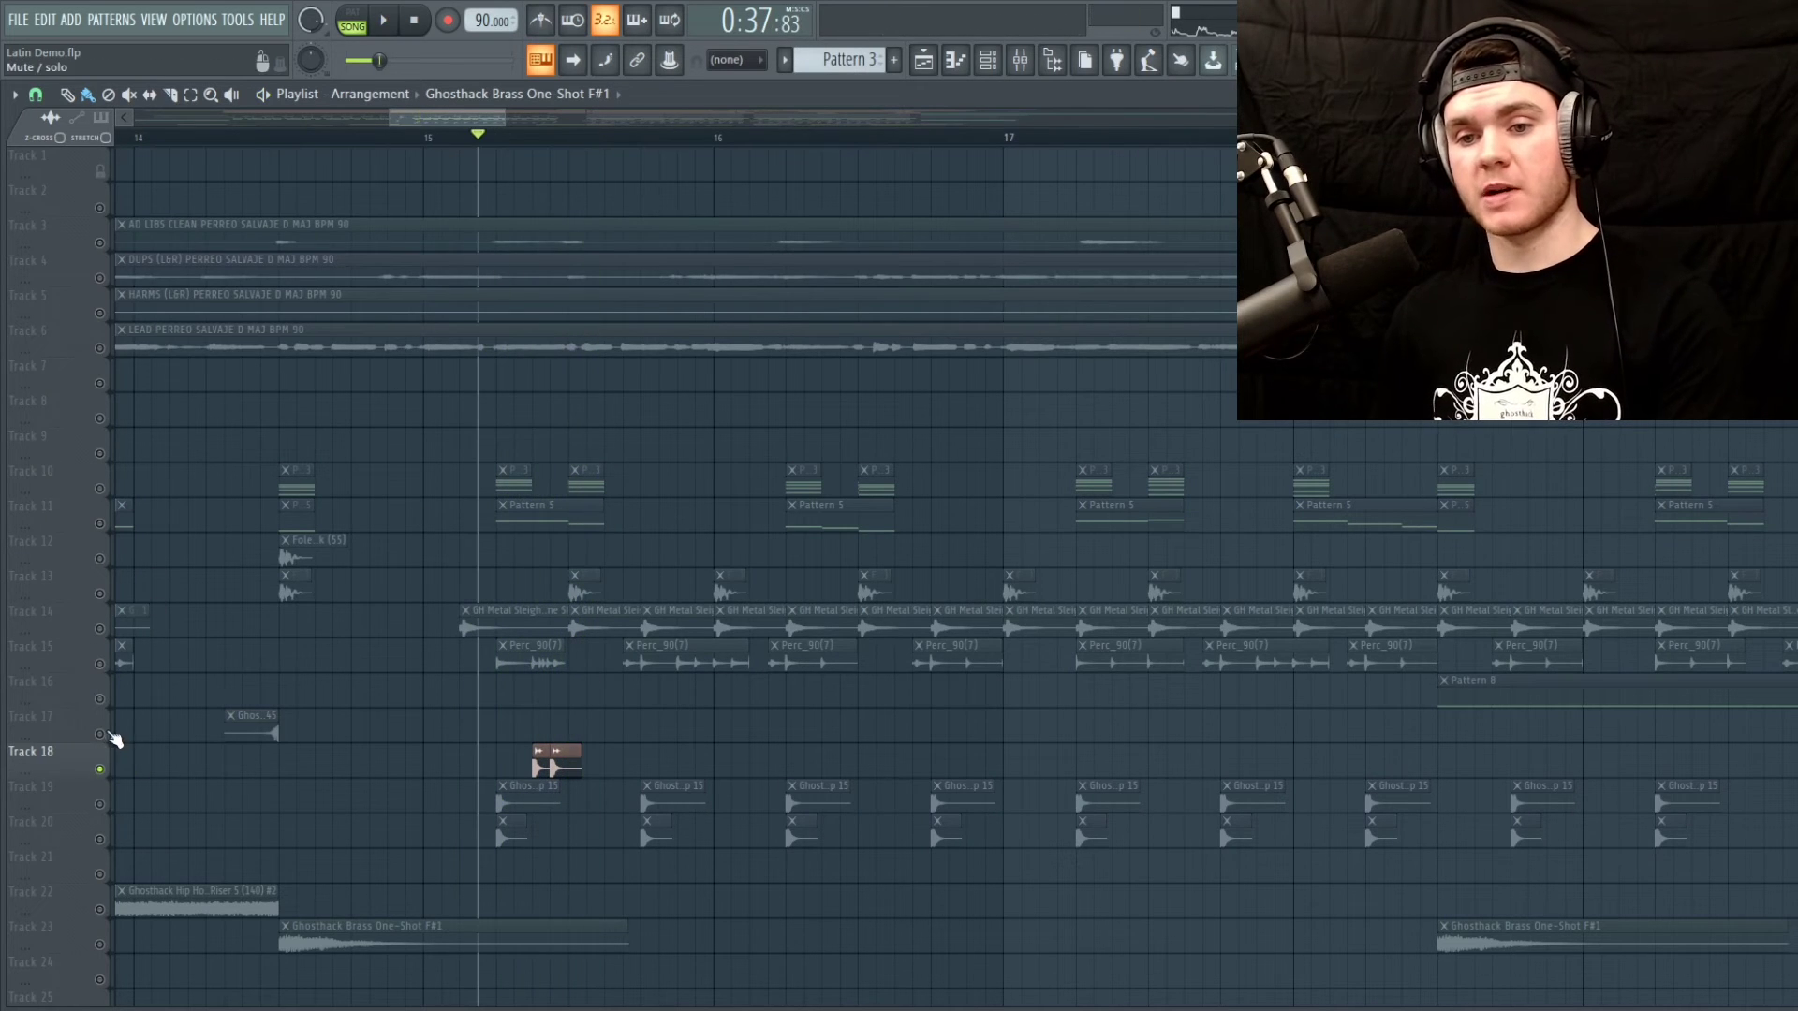
# Enable Tracks 10, 11, 13, 14, 15, 19 and 20 alongside Track 18 and play them together from bar 15
pyautogui.click(100, 804)
pyautogui.click(99, 839)
pyautogui.click(99, 664)
pyautogui.click(99, 628)
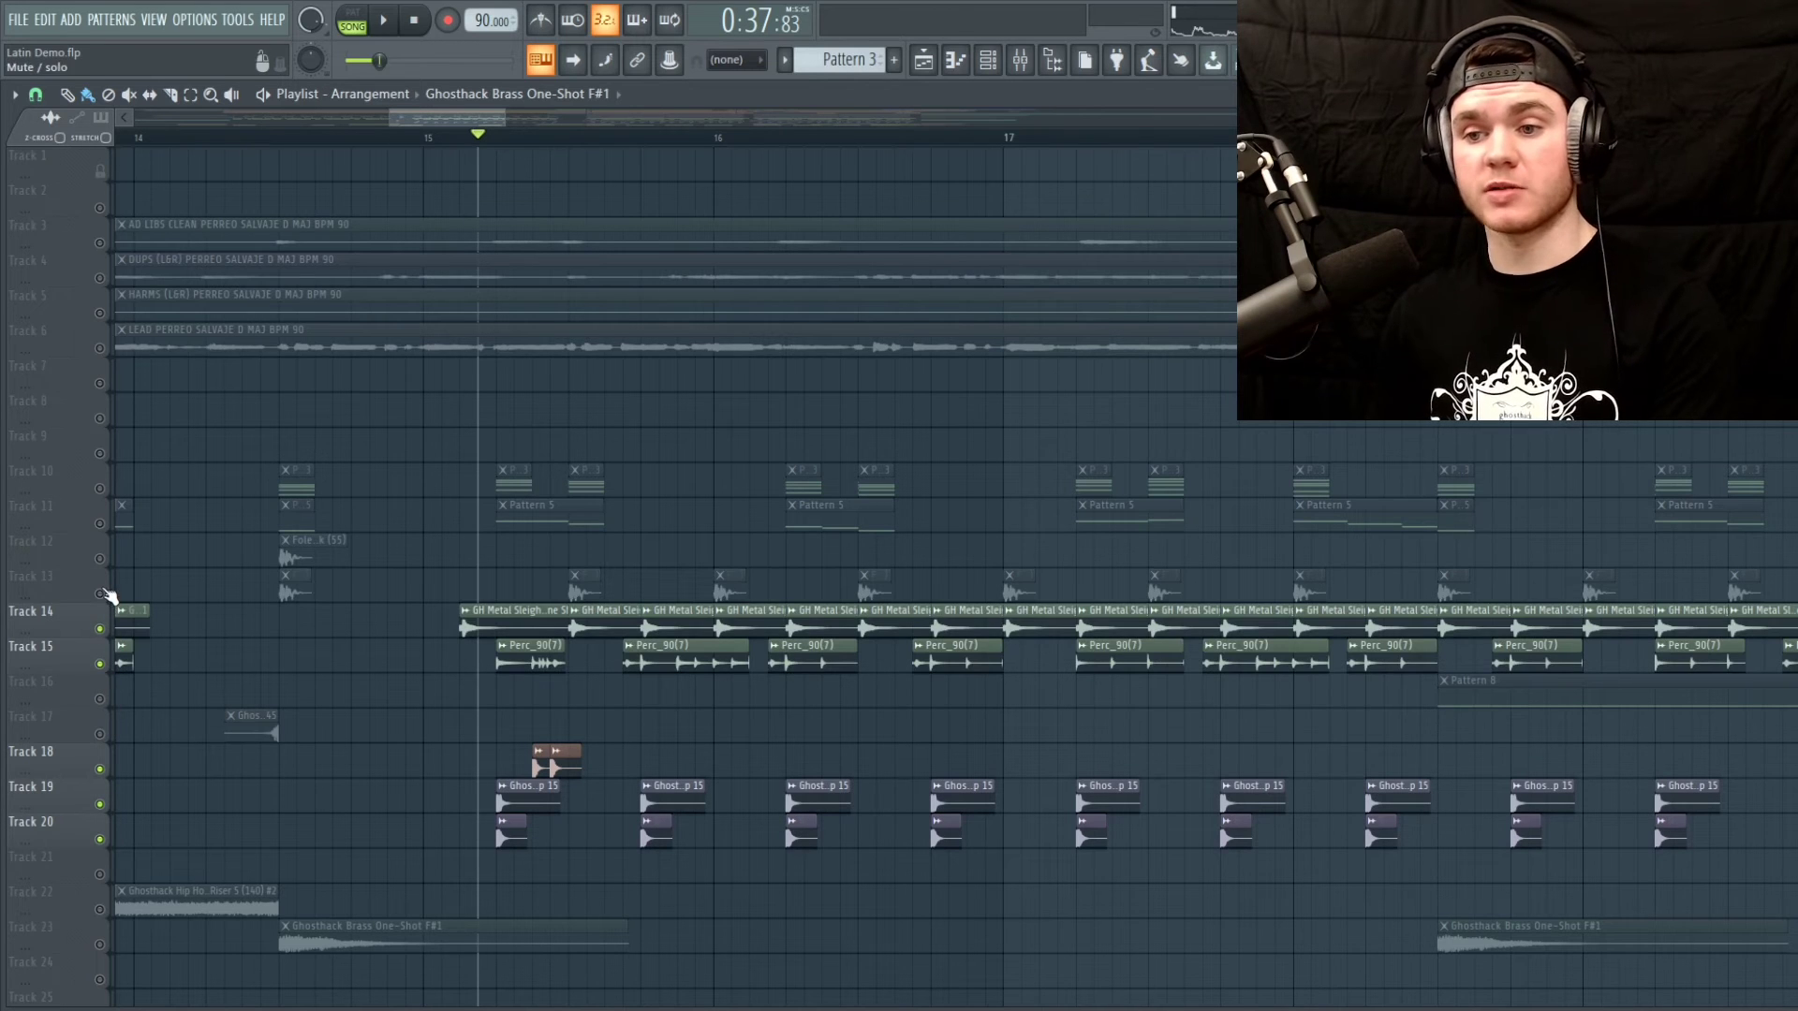
pyautogui.click(100, 594)
pyautogui.click(99, 523)
pyautogui.click(99, 488)
pyautogui.click(423, 139)
pyautogui.press('space')
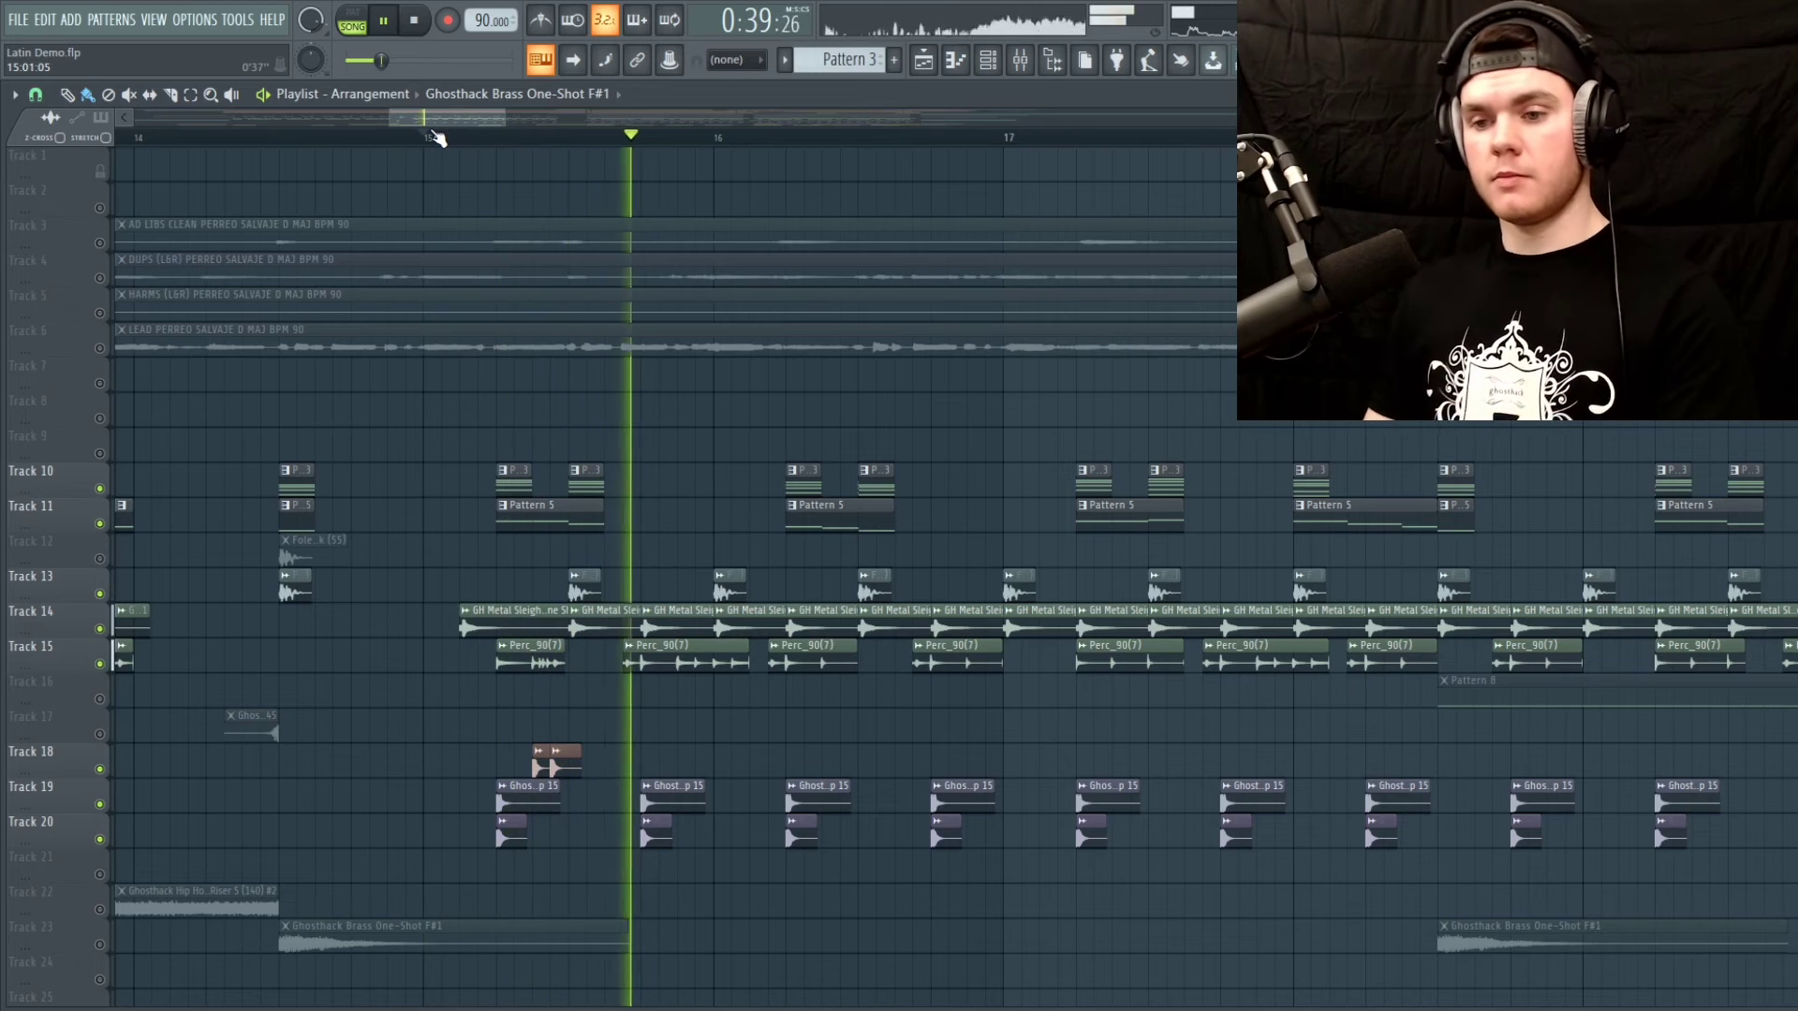
# Stop playback and make all playlist tracks active again
pyautogui.press('space')
pyautogui.keyDown('ctrl'); pyautogui.click(99, 628); pyautogui.keyUp('ctrl')
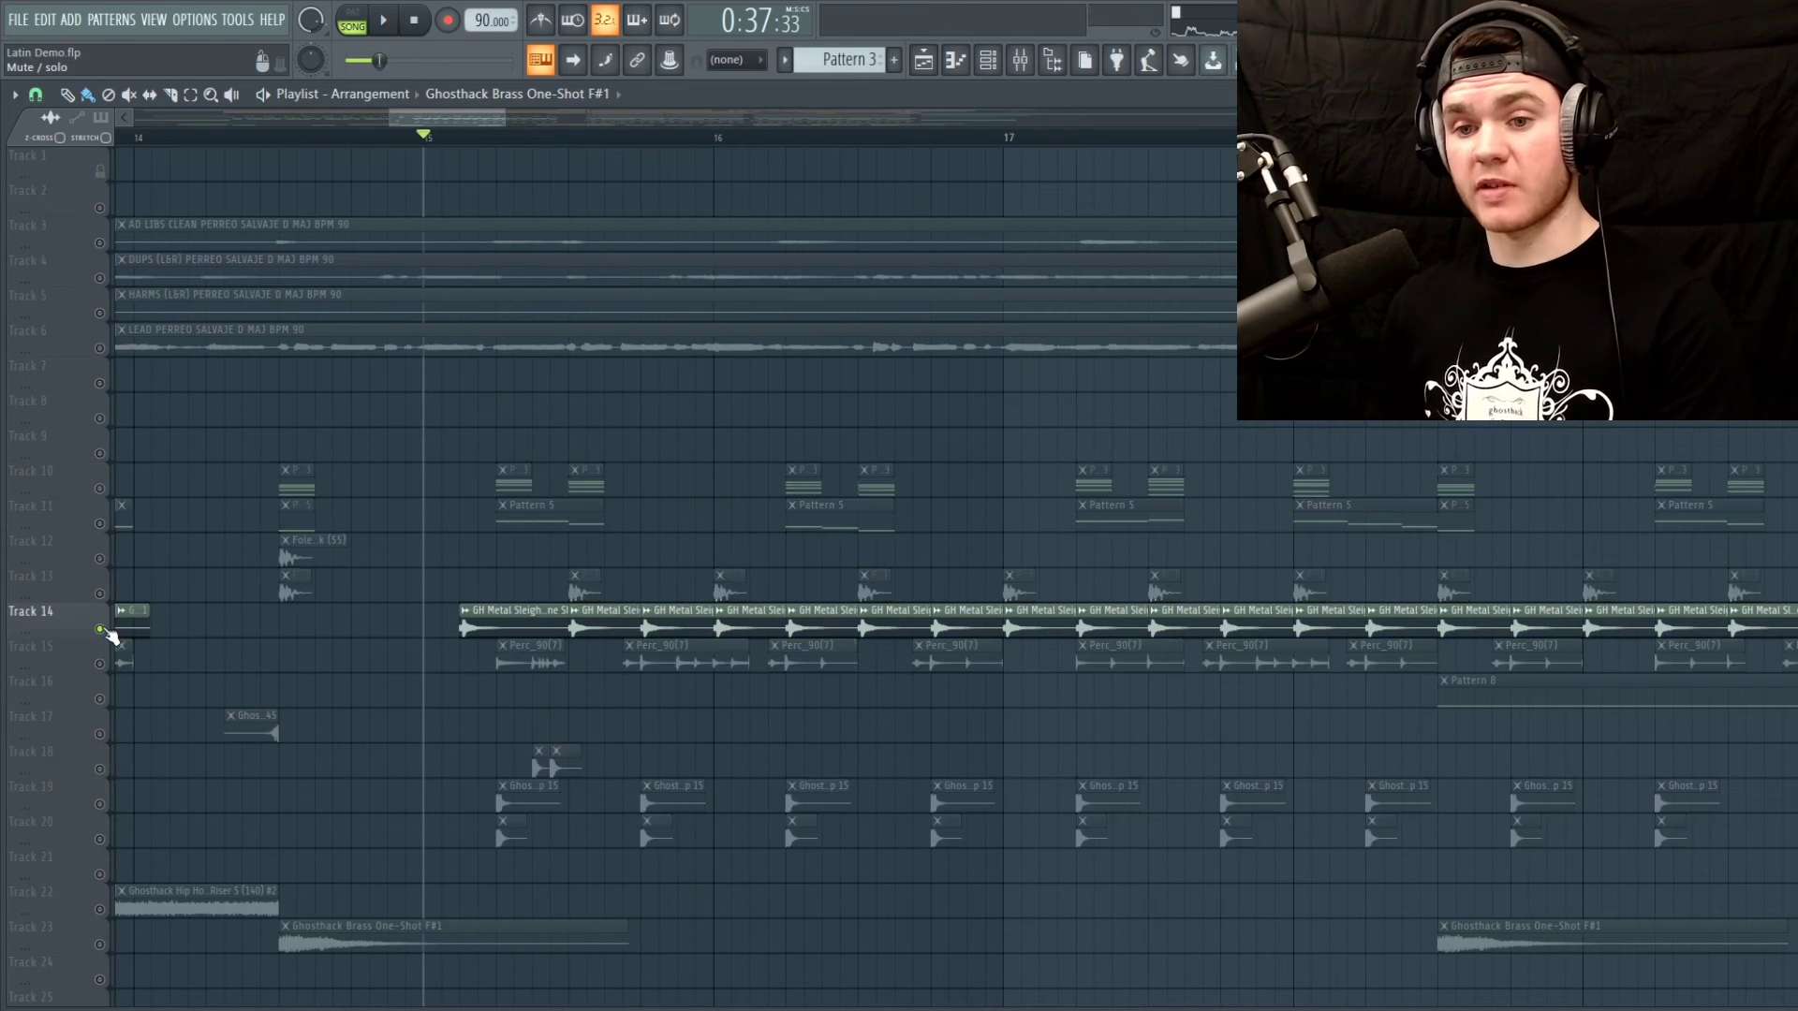
pyautogui.keyDown('ctrl'); pyautogui.click(99, 628); pyautogui.keyUp('ctrl')
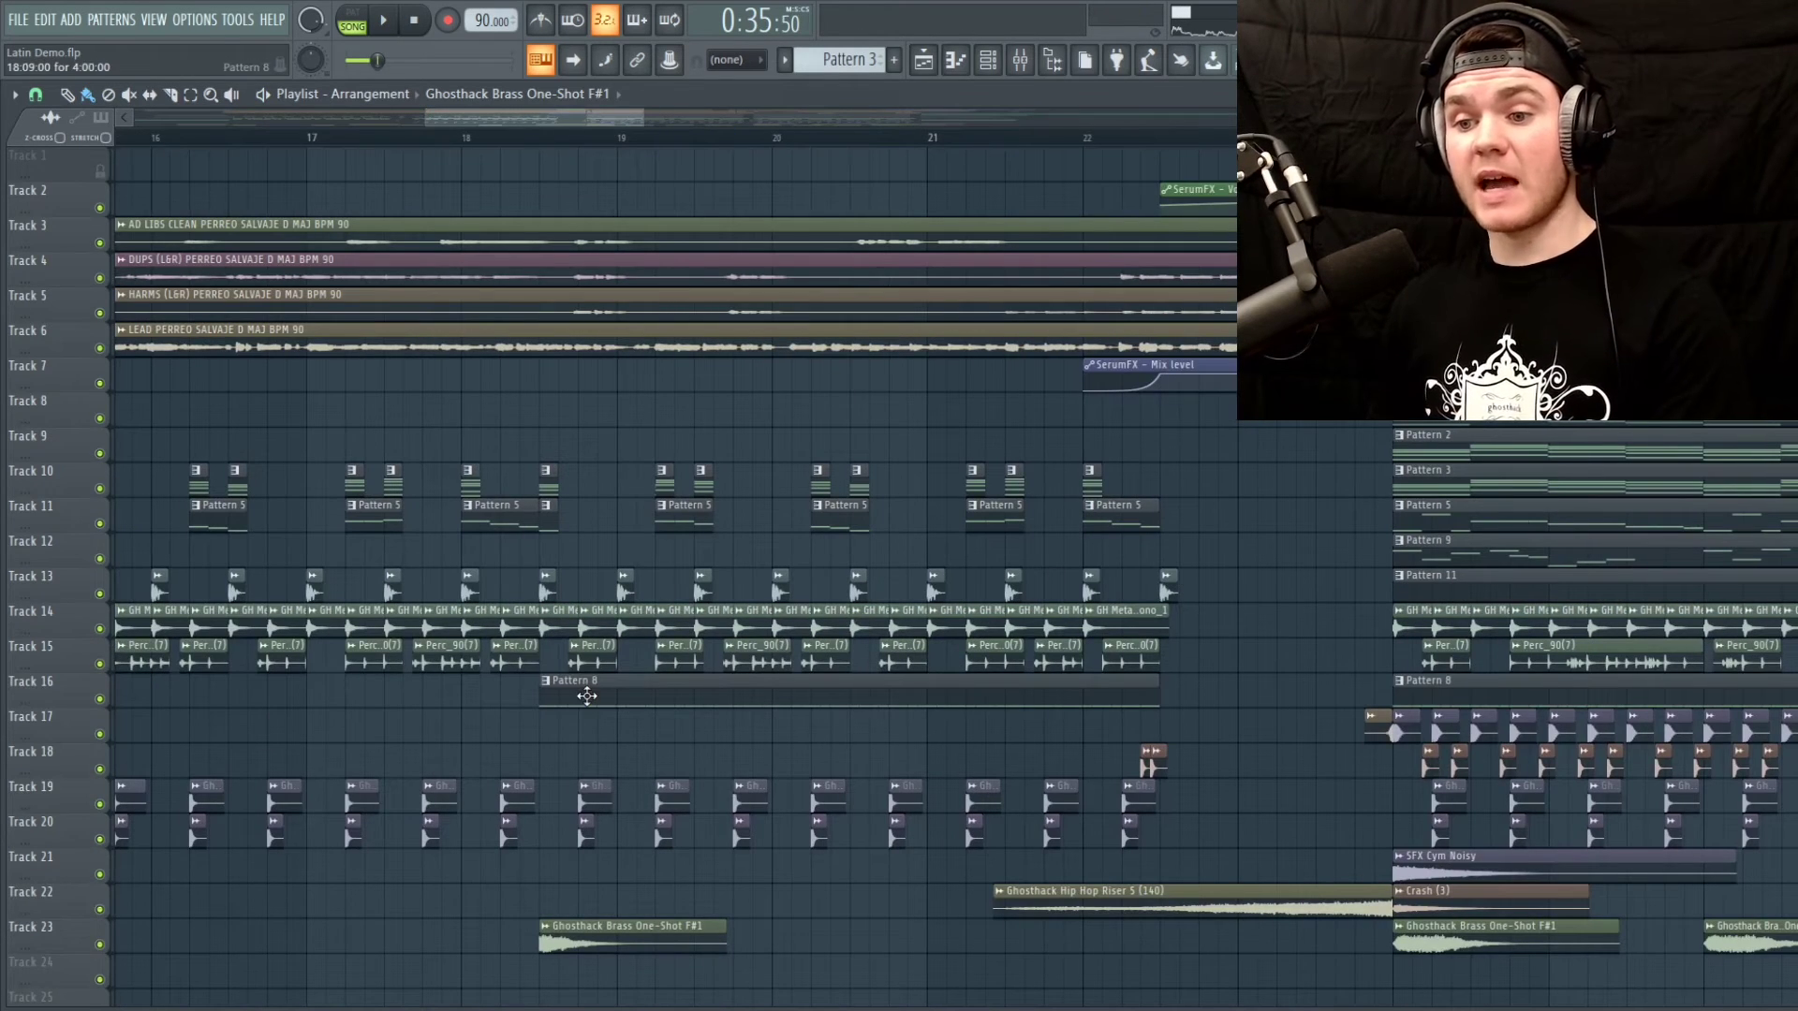
# Solo Track 16, play its Pattern 8 clip from bar 18, and reactivate all the other tracks
pyautogui.rightClick(101, 700)
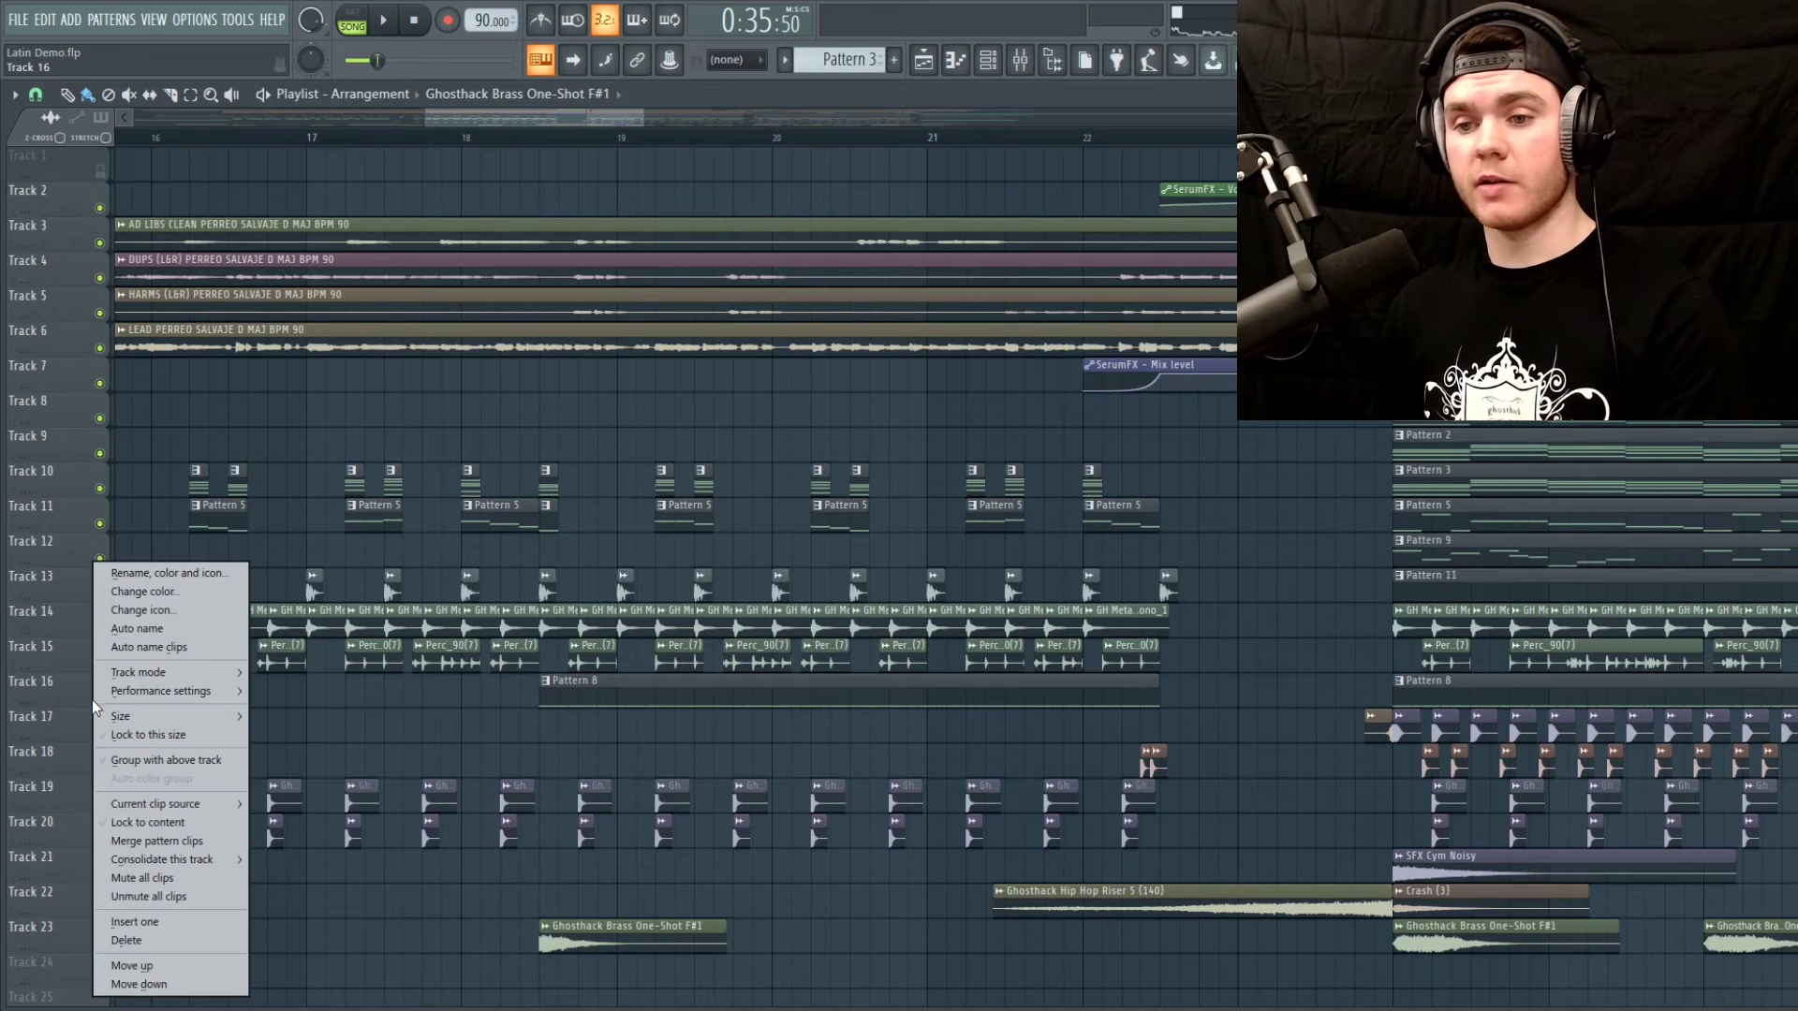
pyautogui.rightClick(101, 700)
pyautogui.rightClick(101, 699)
pyautogui.rightClick(101, 699)
pyautogui.press('space')
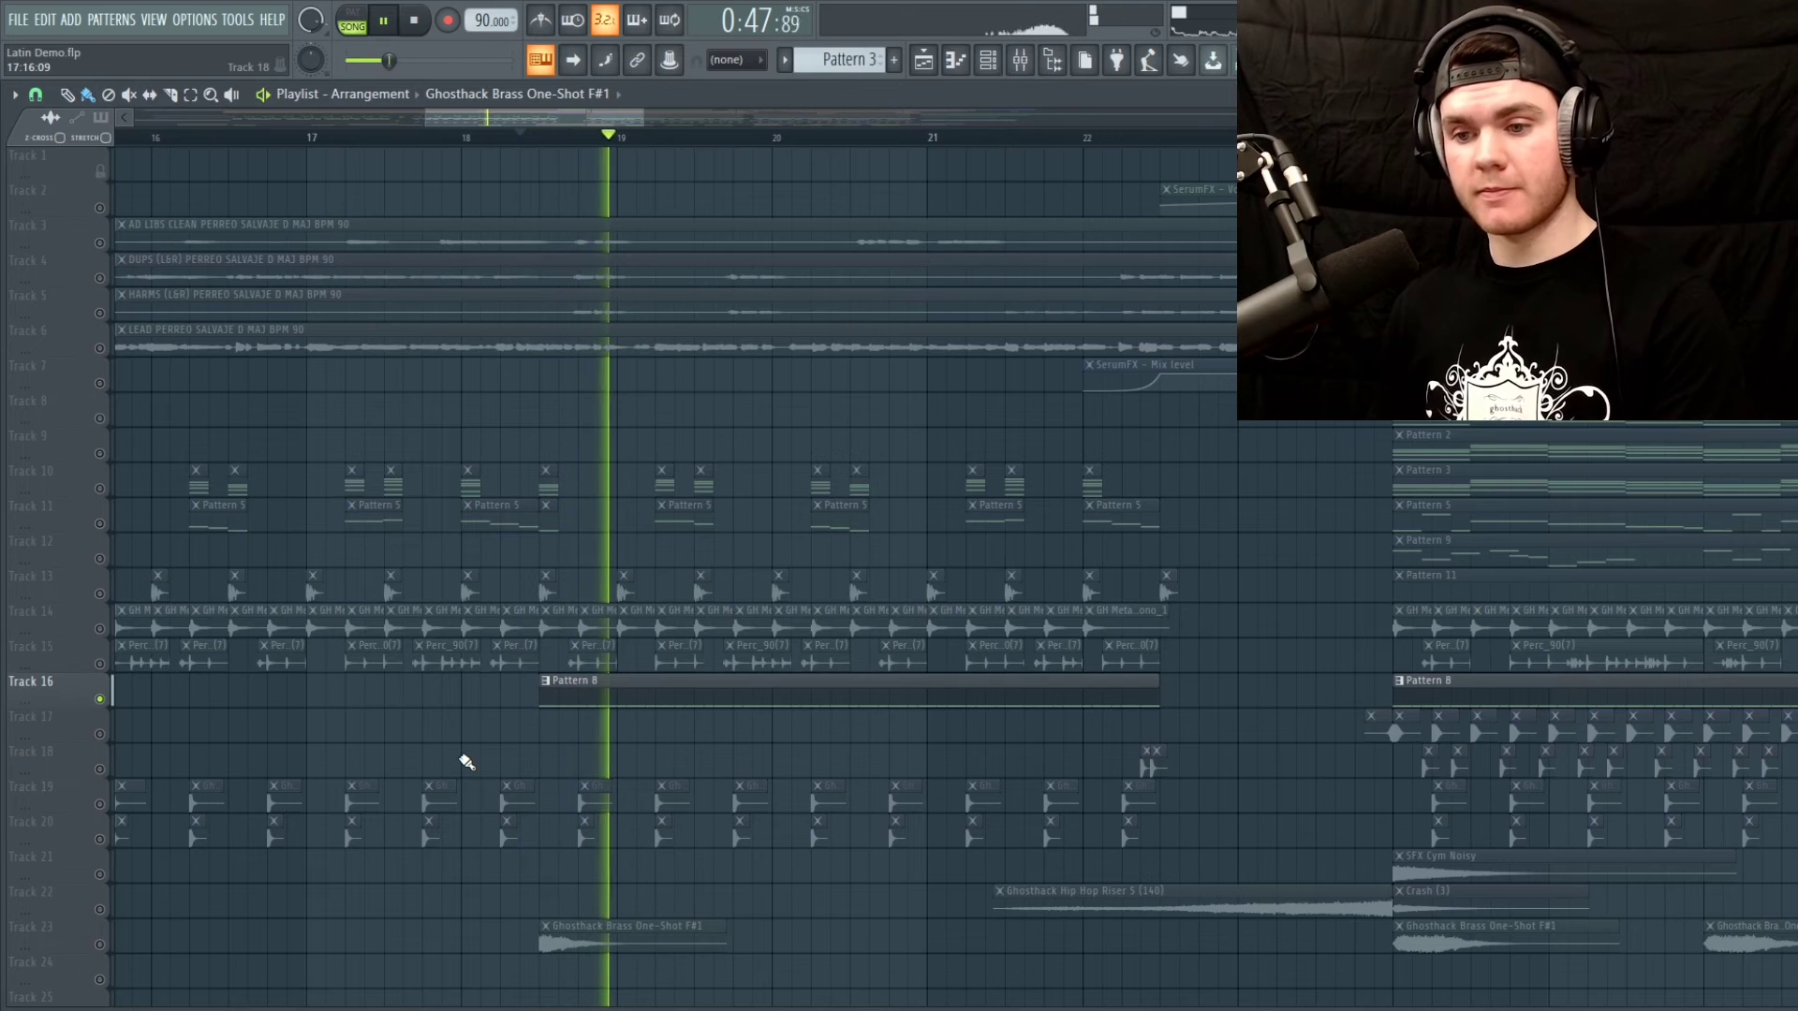
pyautogui.rightClick(100, 700)
pyautogui.press('space')
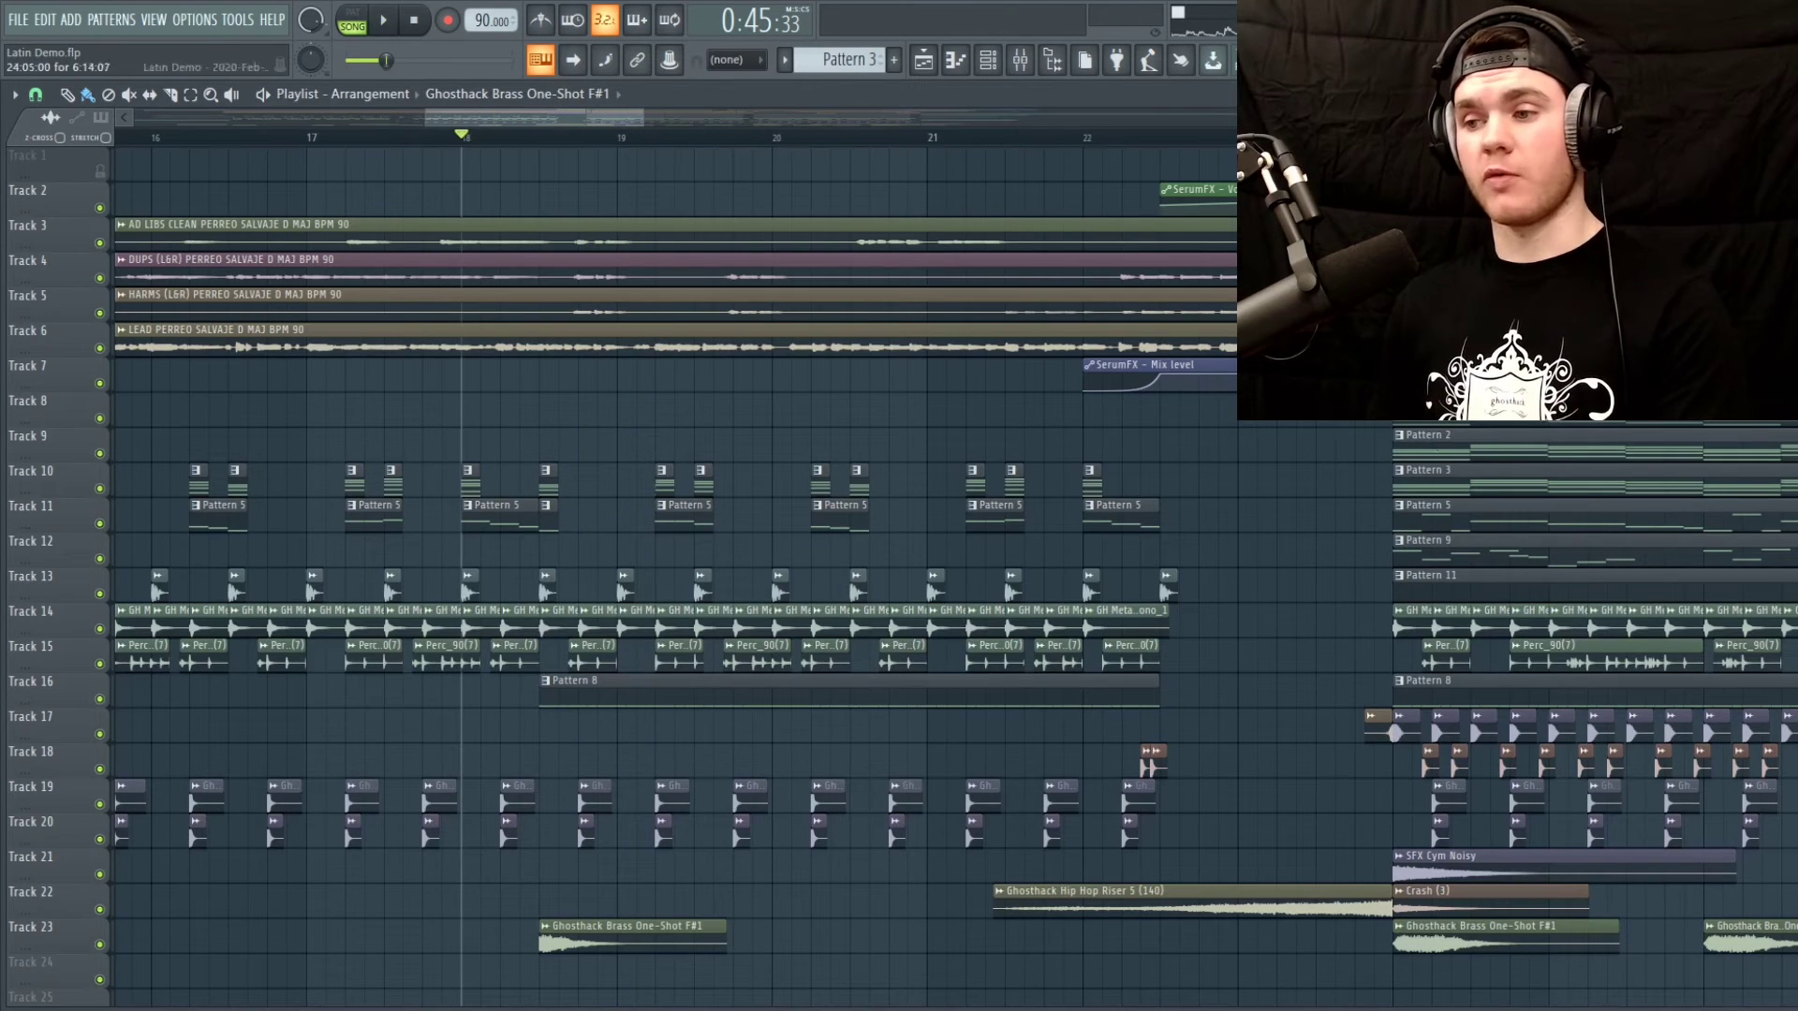
# Play the full arrangement from bar 18 and on through the build-up into the drop at bar 24
pyautogui.press('space')
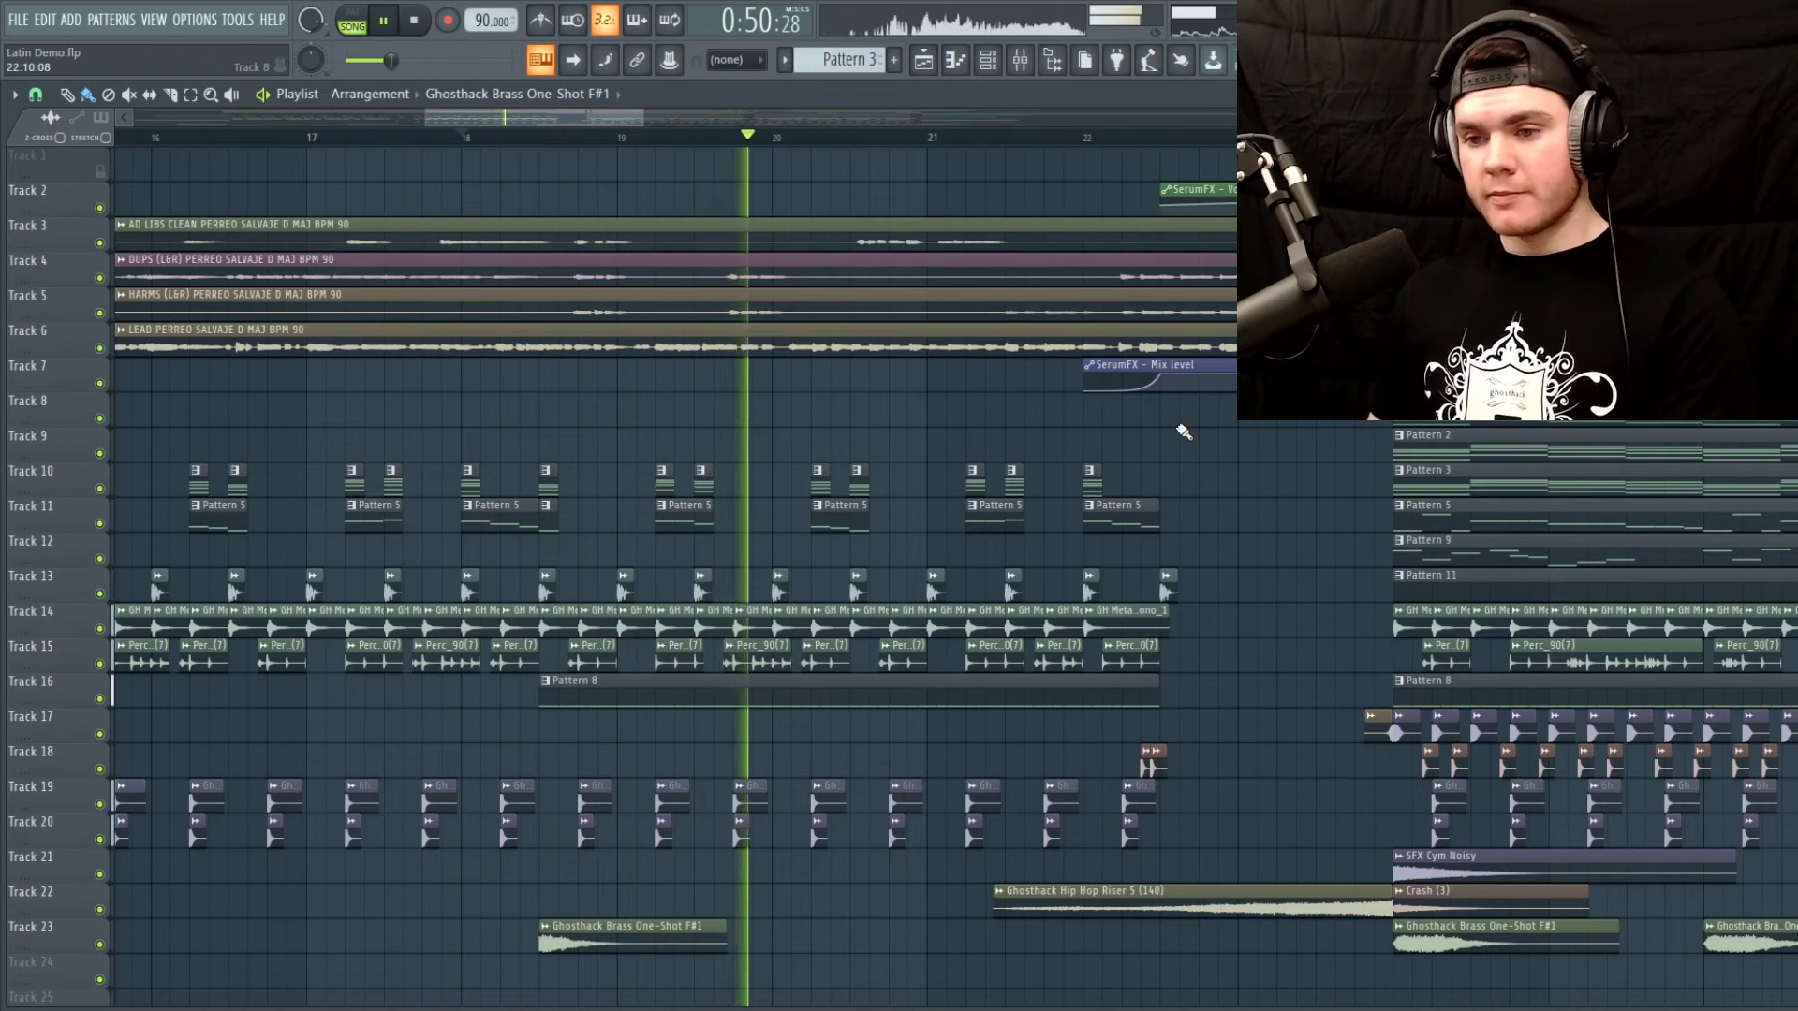
pyautogui.press('space')
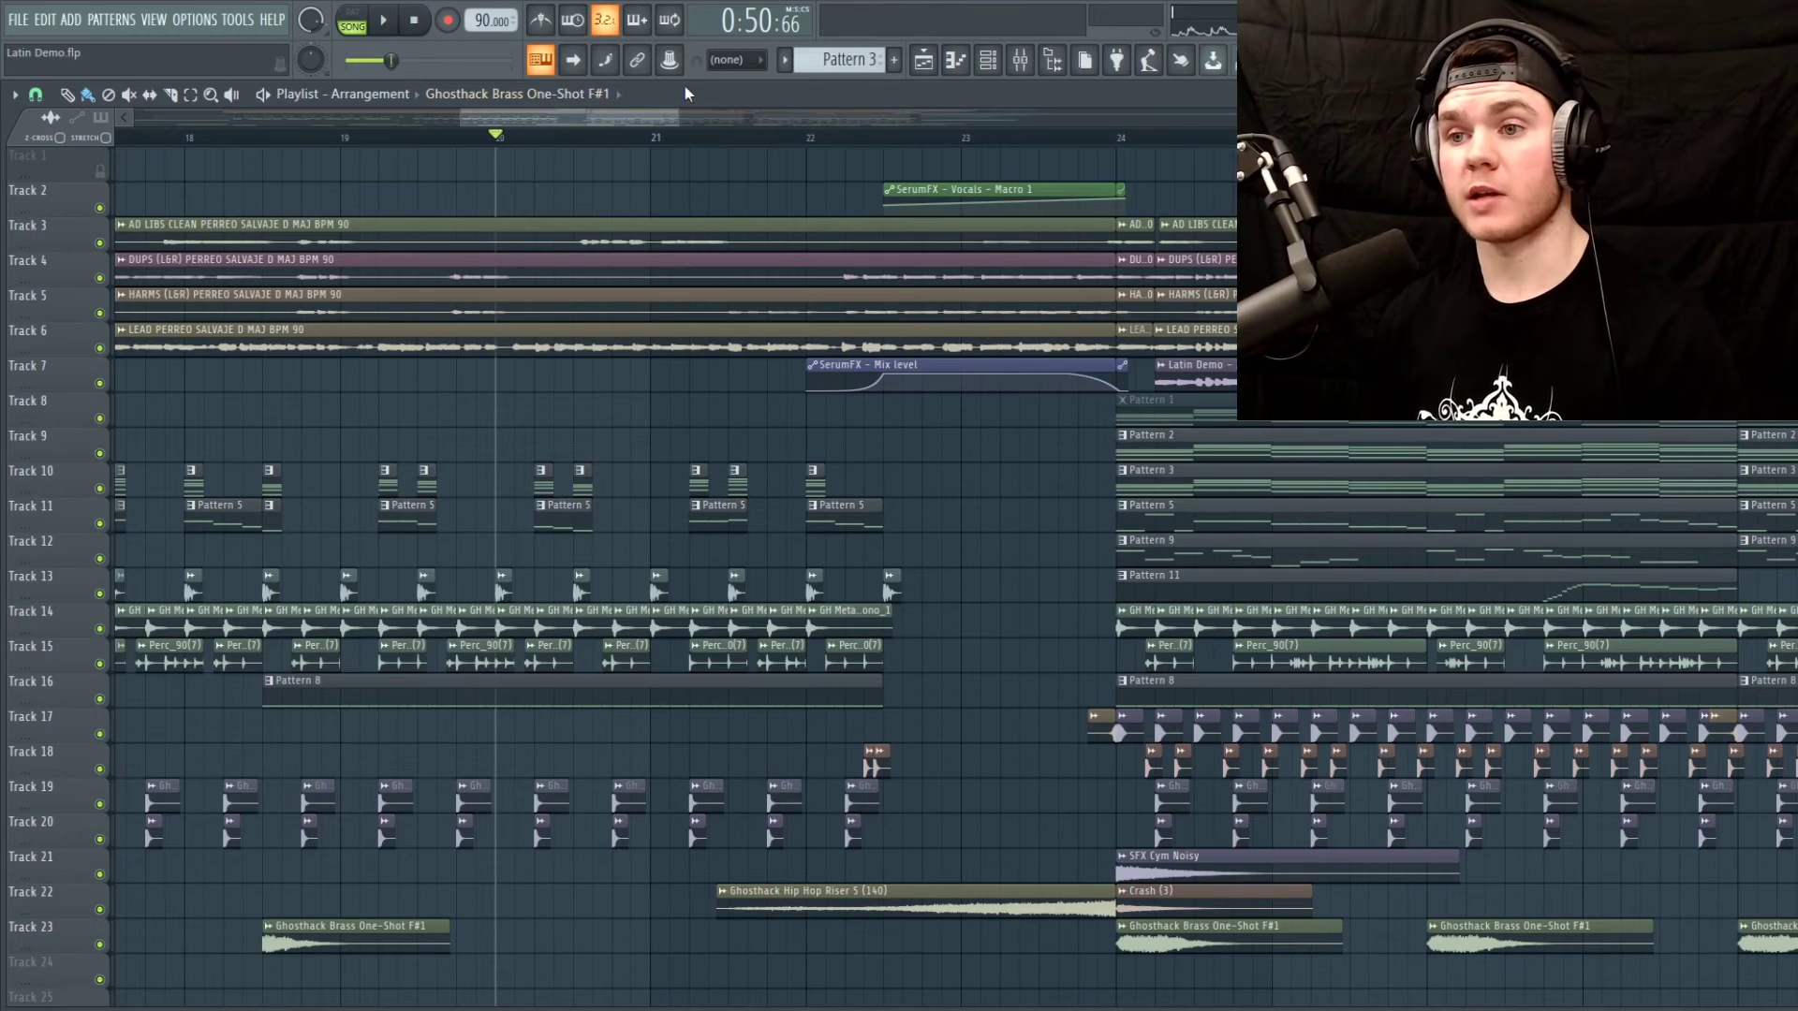
pyautogui.press('space')
pyautogui.moveTo(615, 108); pyautogui.dragTo(644, 109)
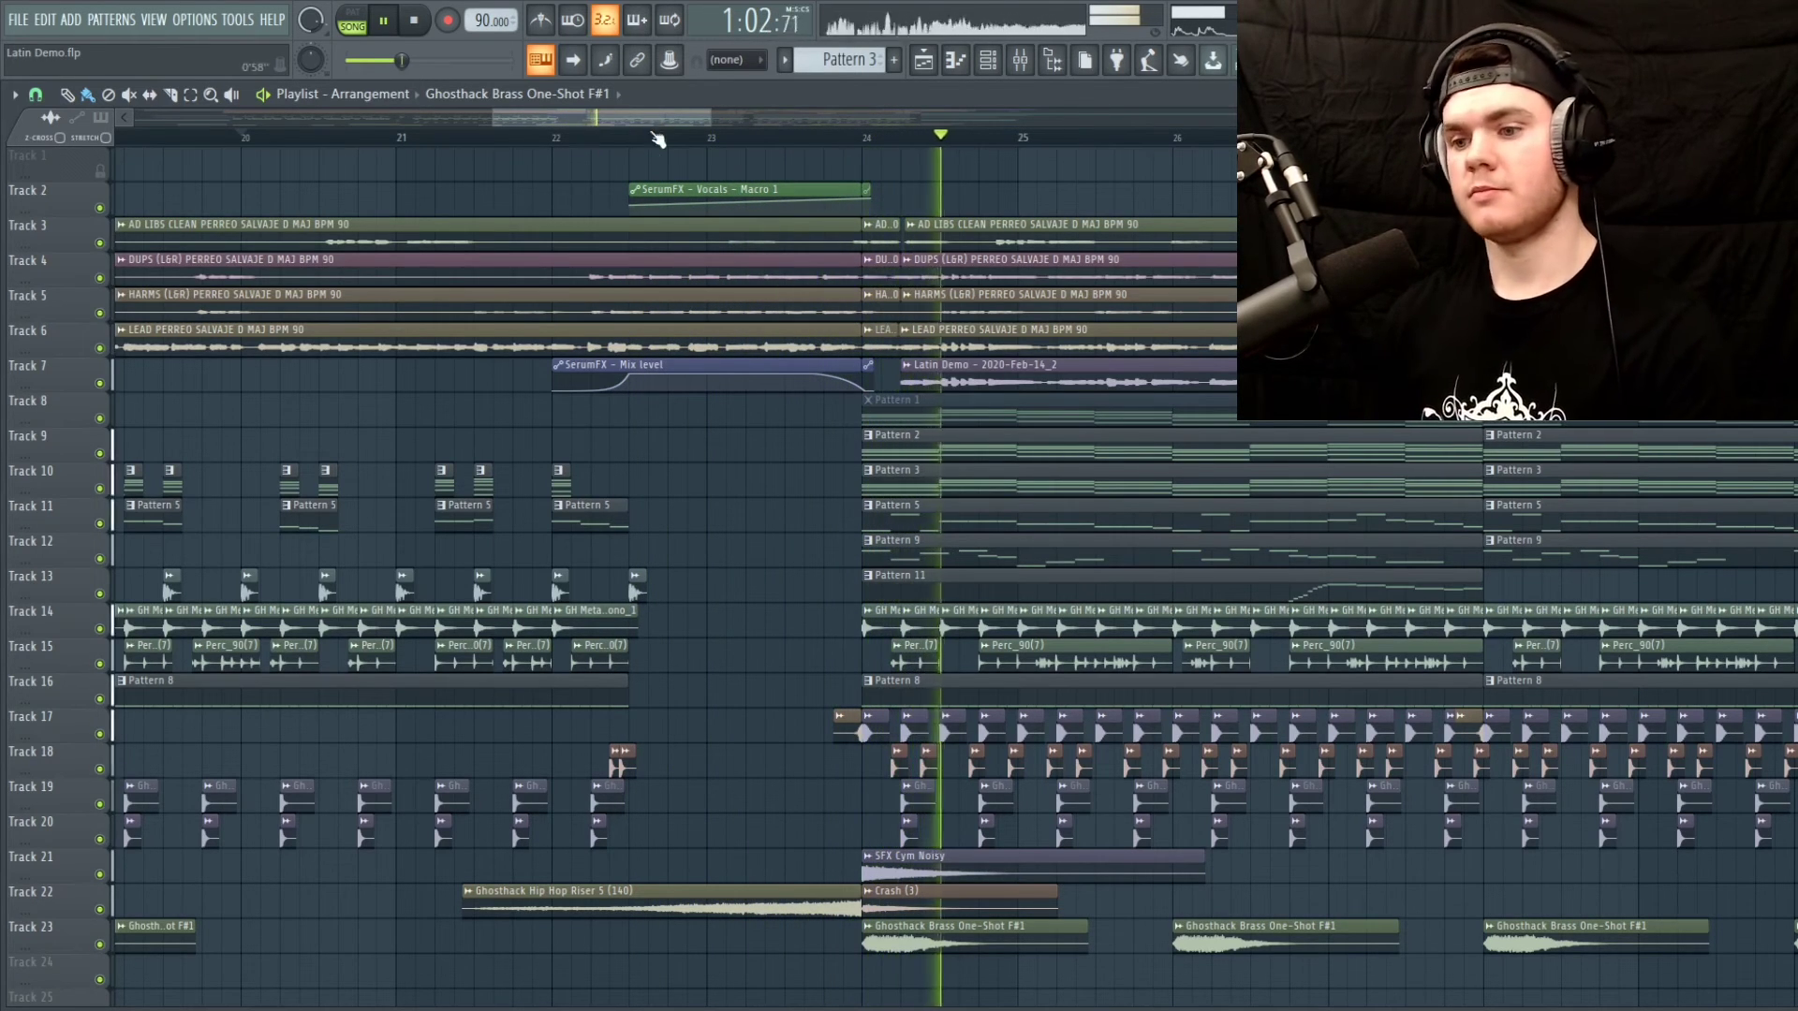
pyautogui.press('space')
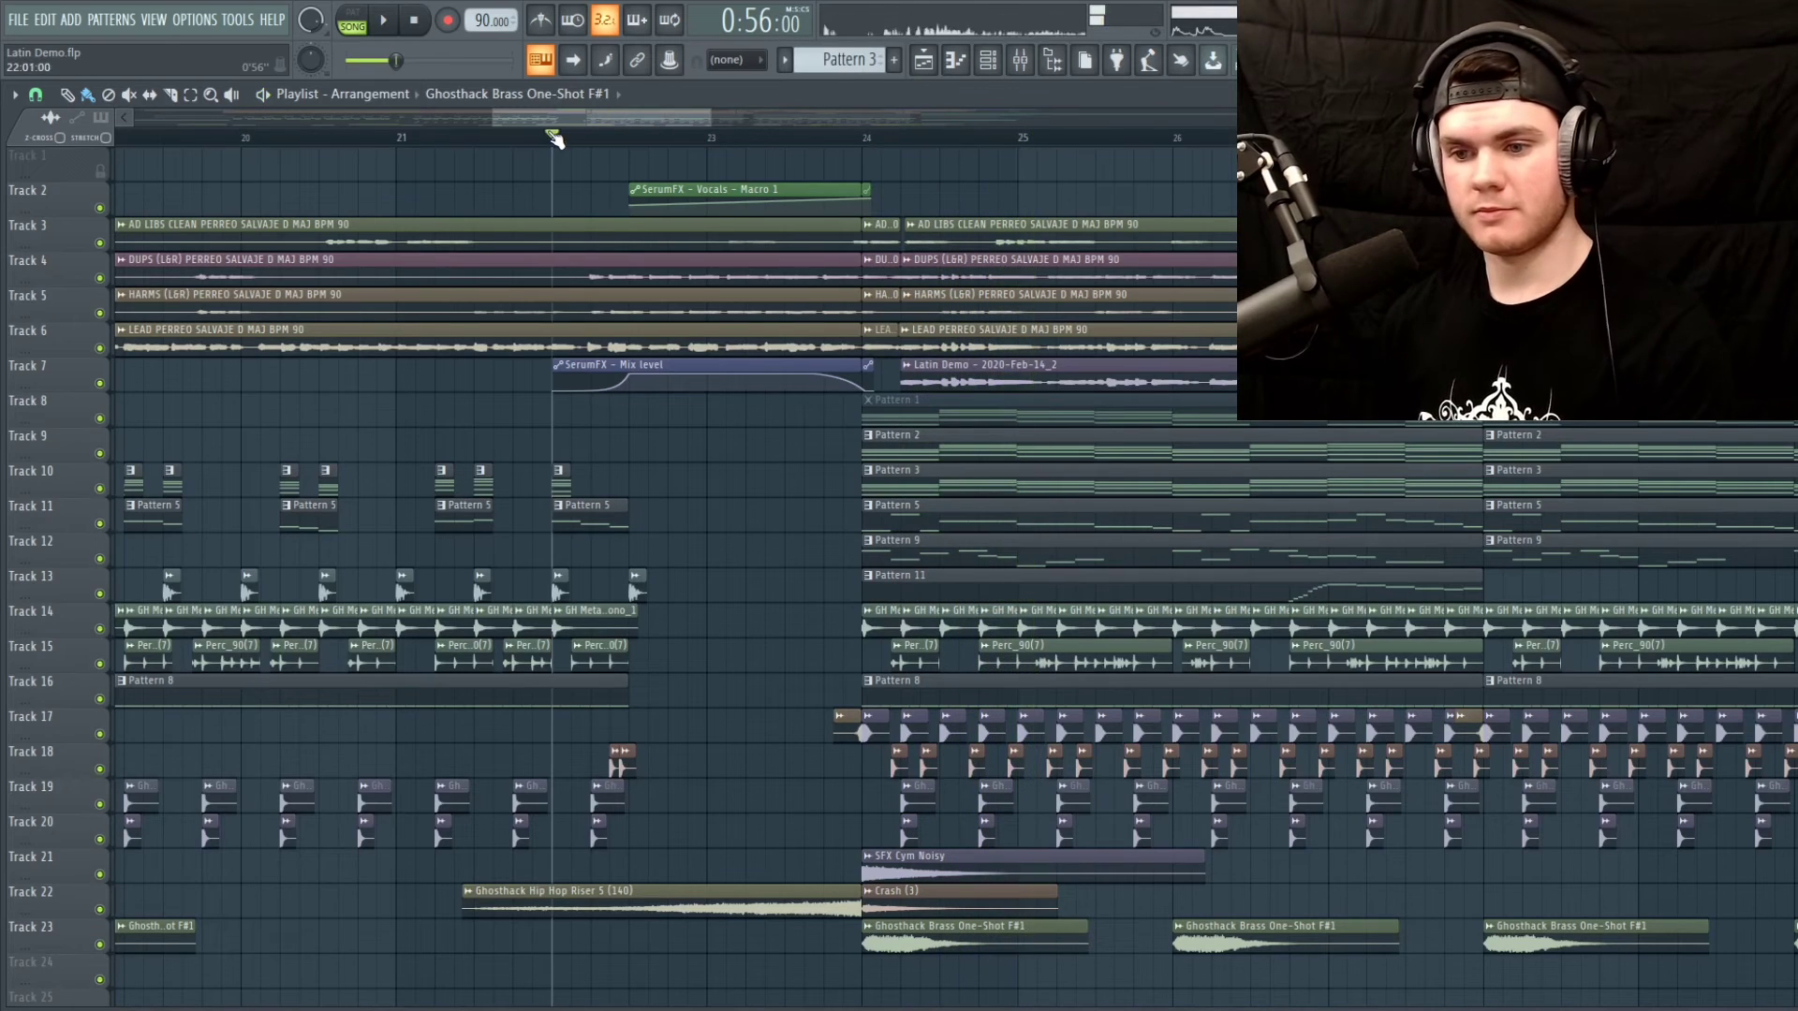
# Leave only Tracks 2 to 7 active and play the vocals with their SerumFX automation from bar 22
pyautogui.scroll(3, 577, 150)
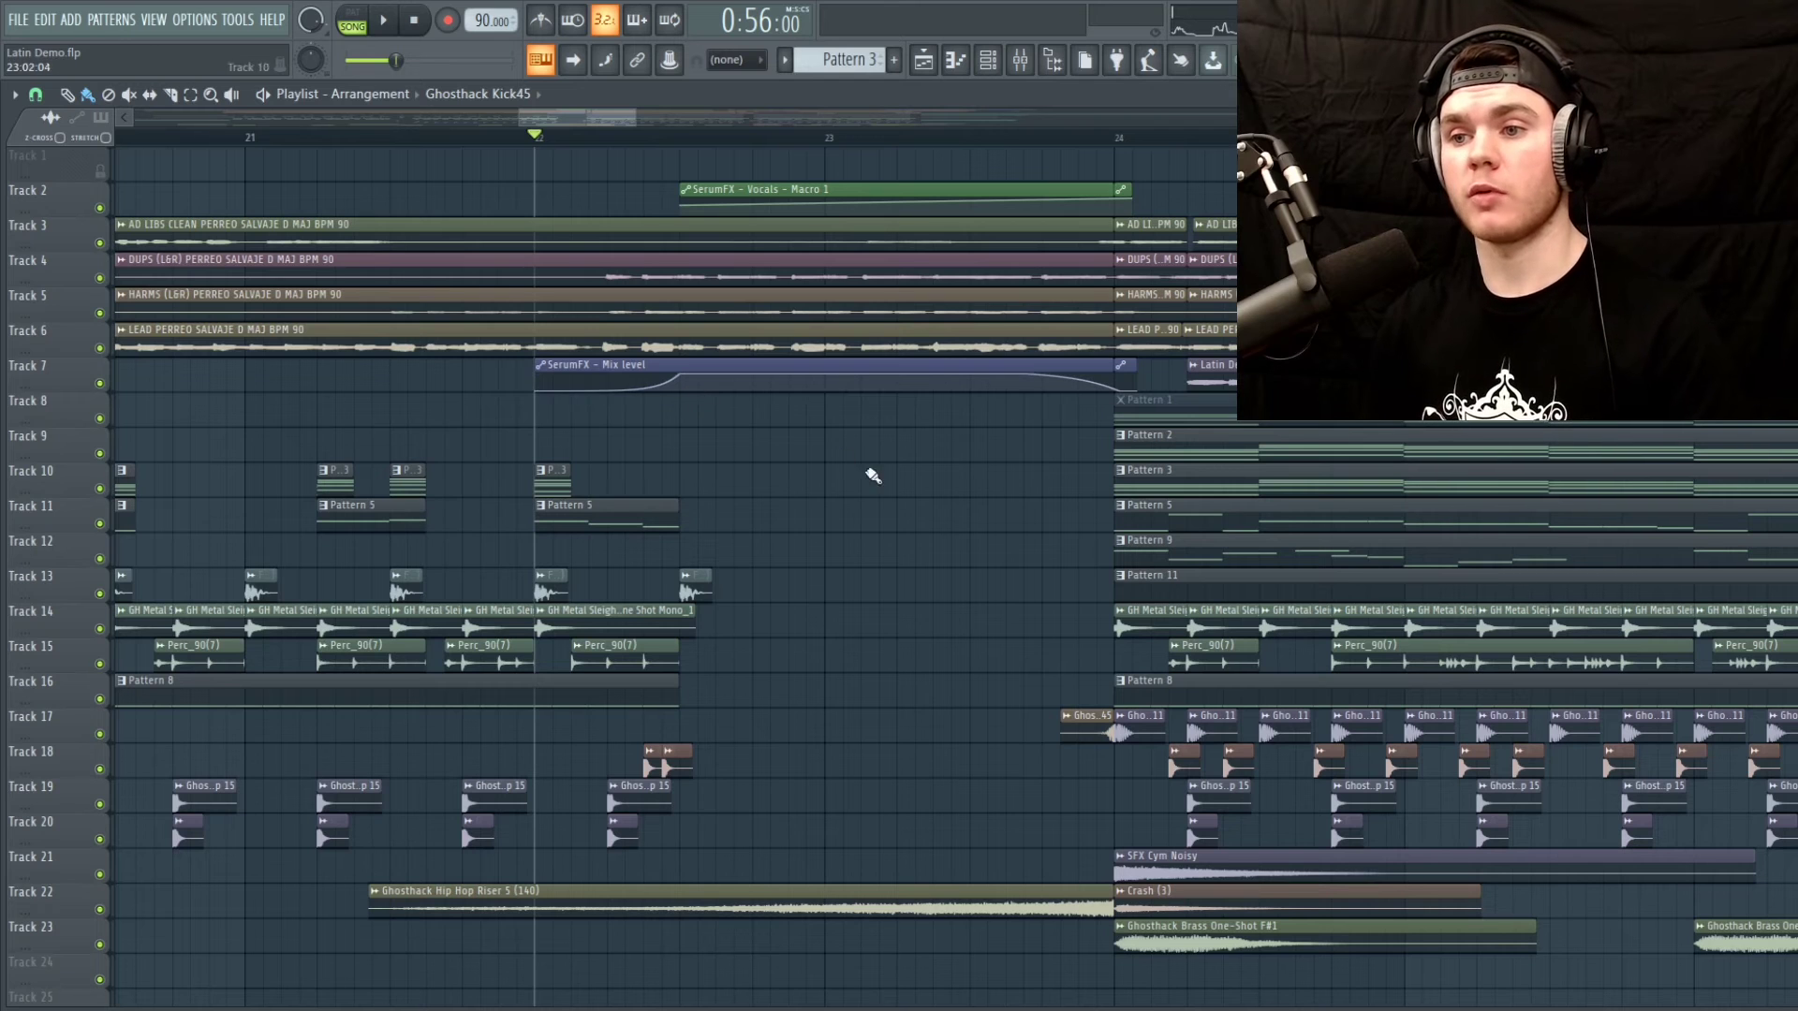
pyautogui.scroll(5, 872, 476)
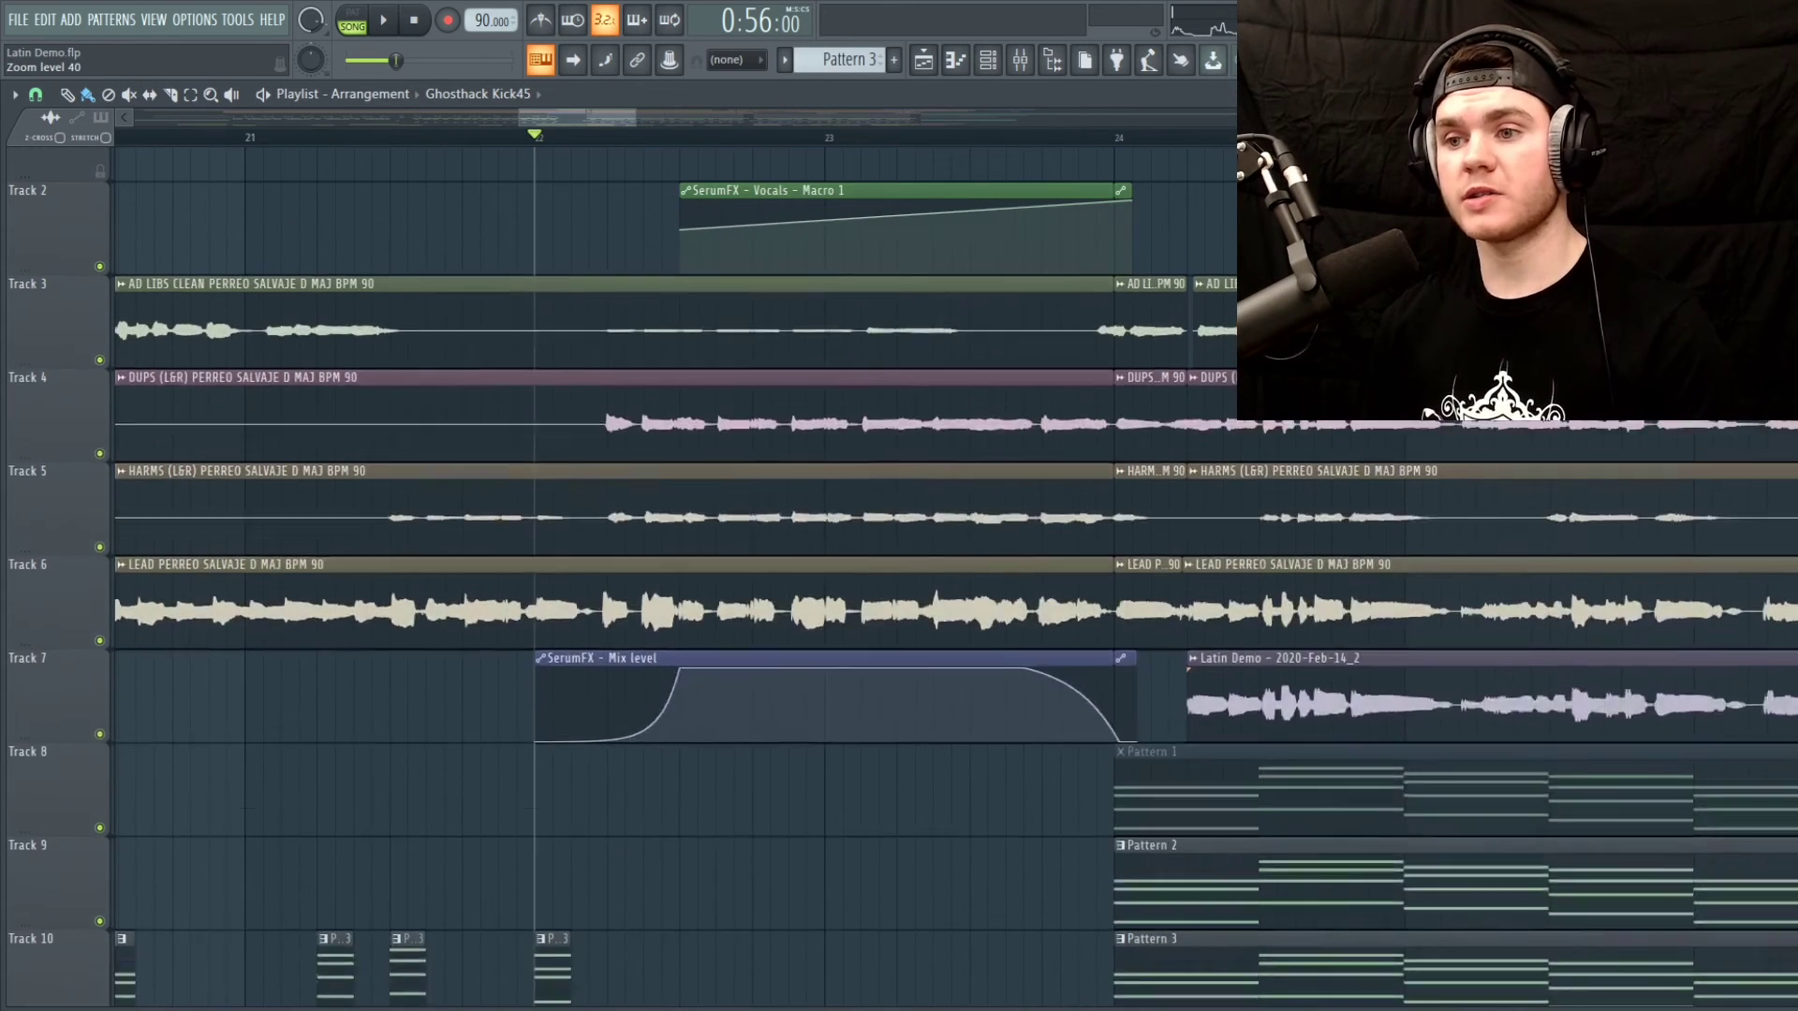
pyautogui.scroll(2, 872, 476)
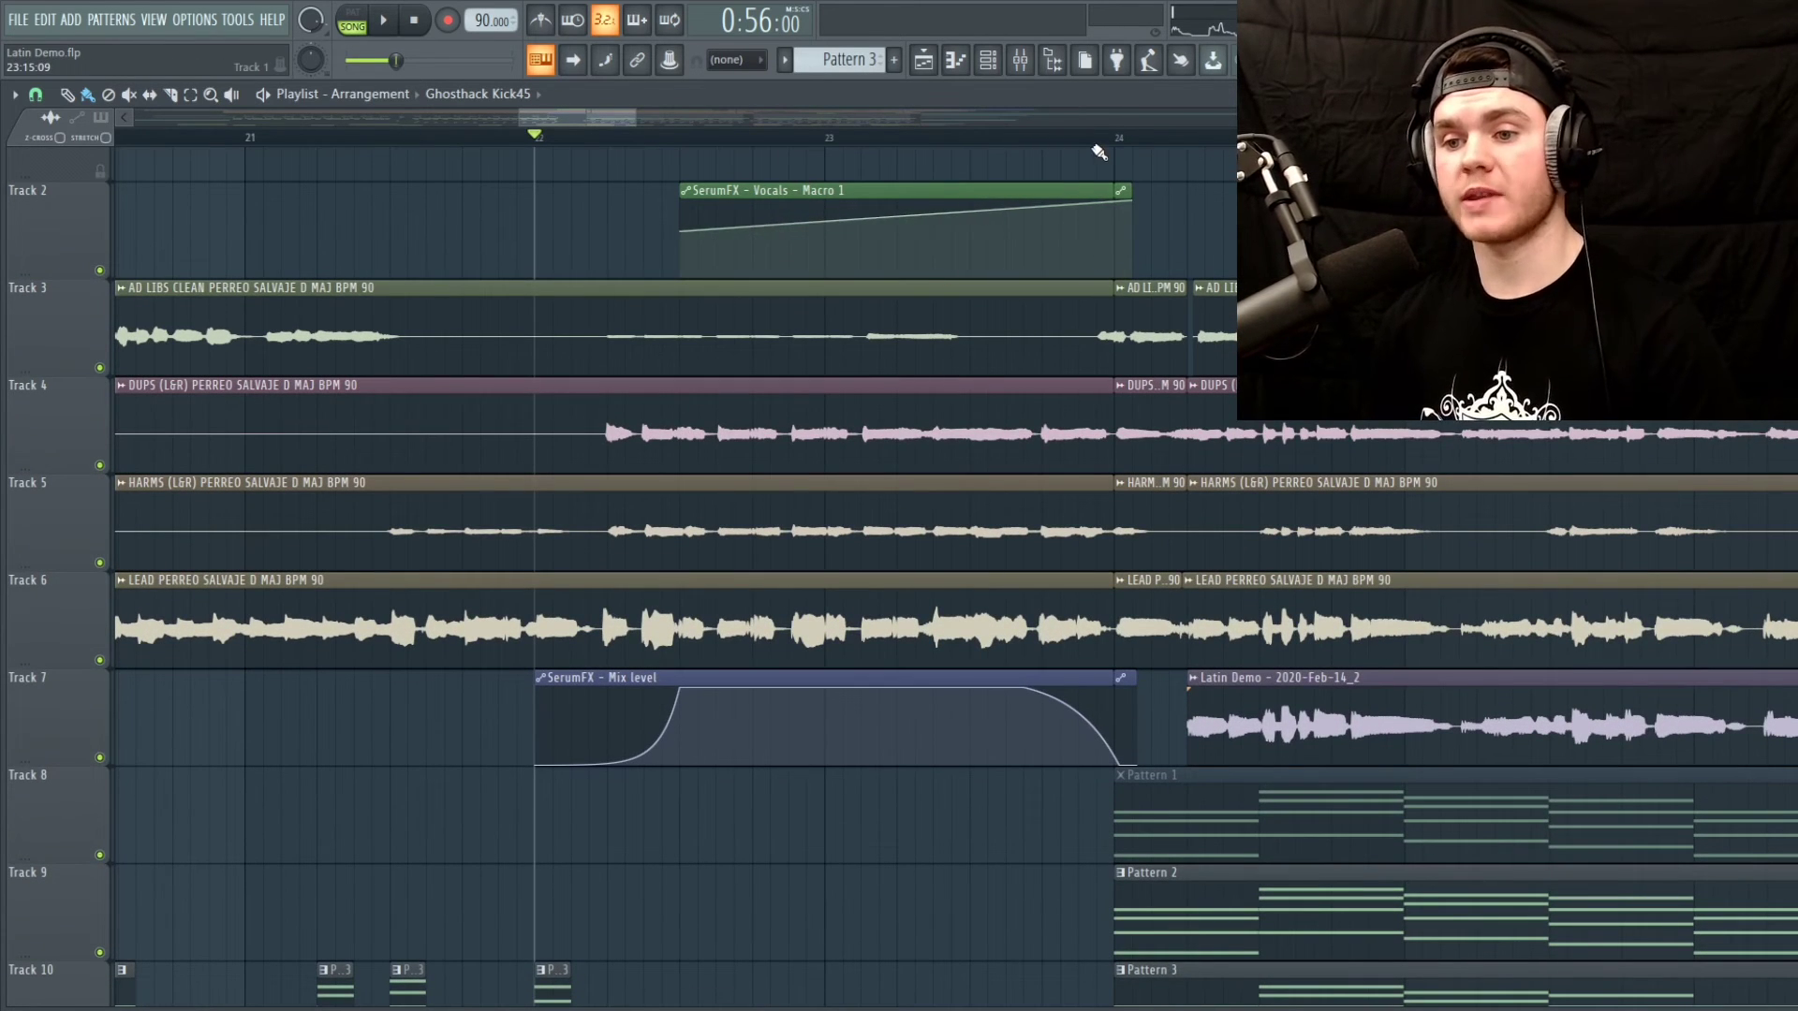
pyautogui.moveTo(99, 755); pyautogui.dragTo(101, 225)
pyautogui.press('space')
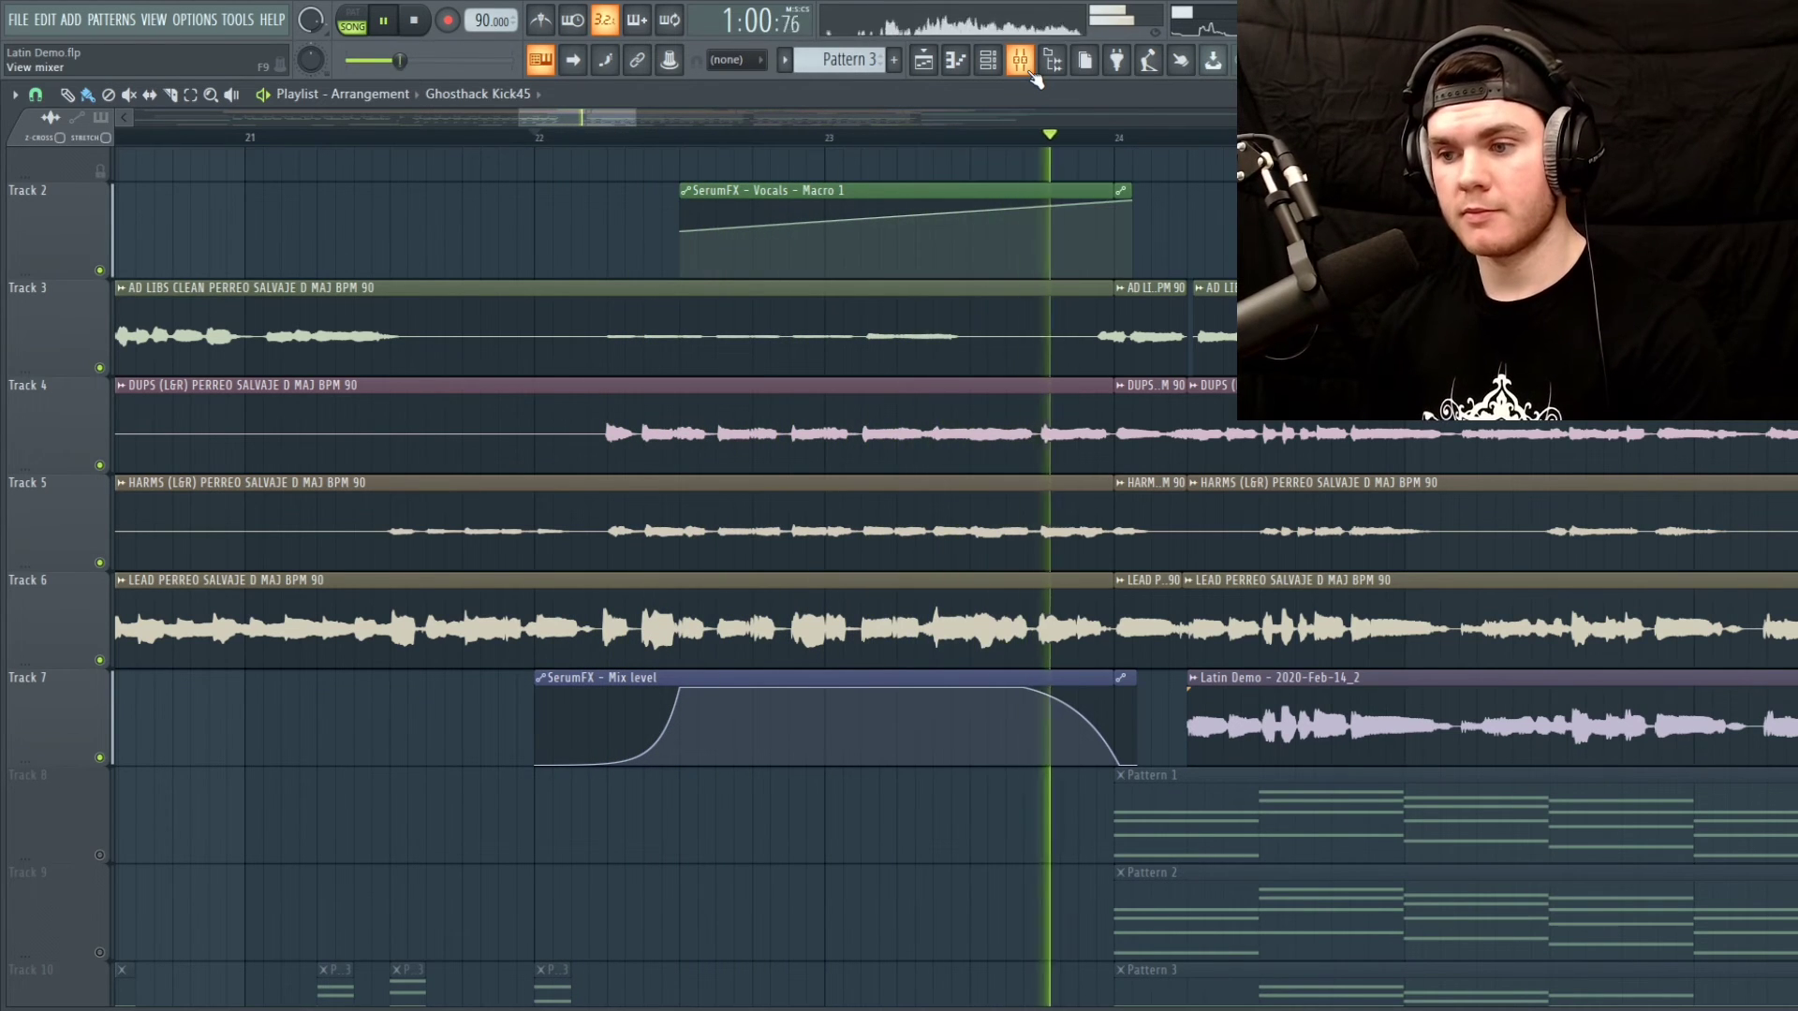
pyautogui.press('space')
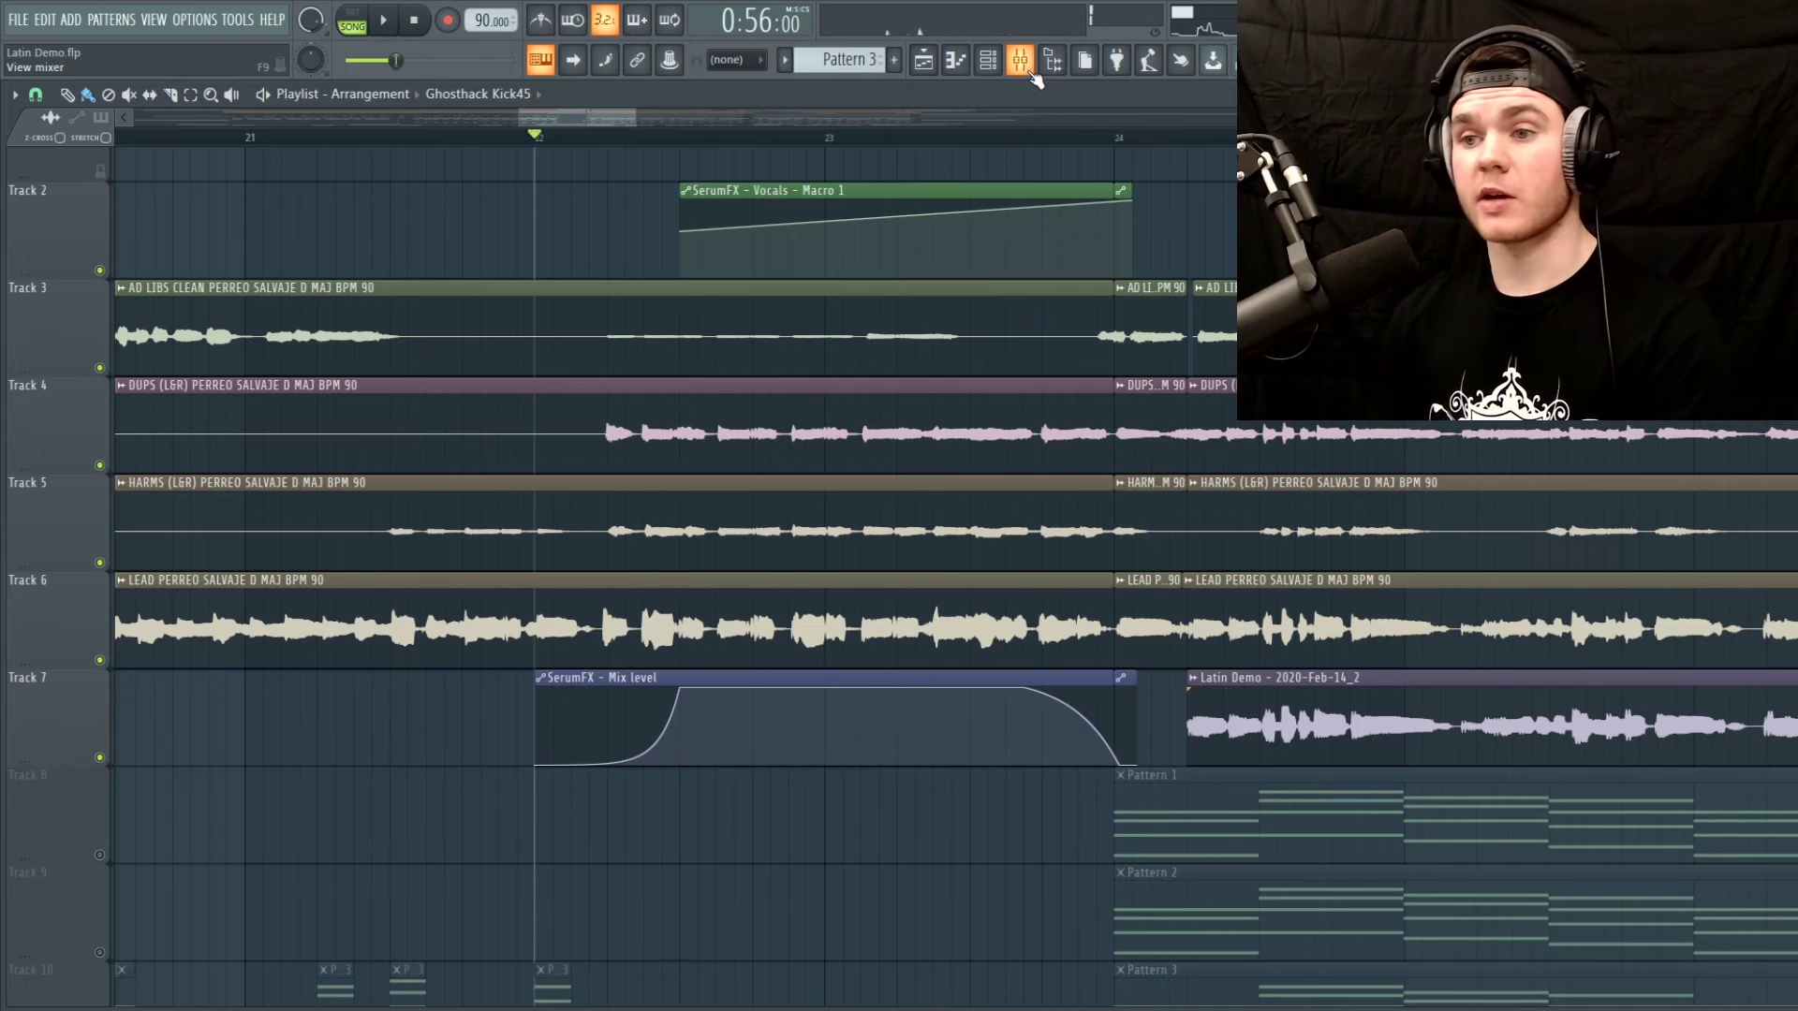
# Open SerumFX on the Vocals mixer channel and examine its hyper, filter, flanger, phaser, chorus and EQ effects
pyautogui.click(1020, 60)
pyautogui.click(558, 573)
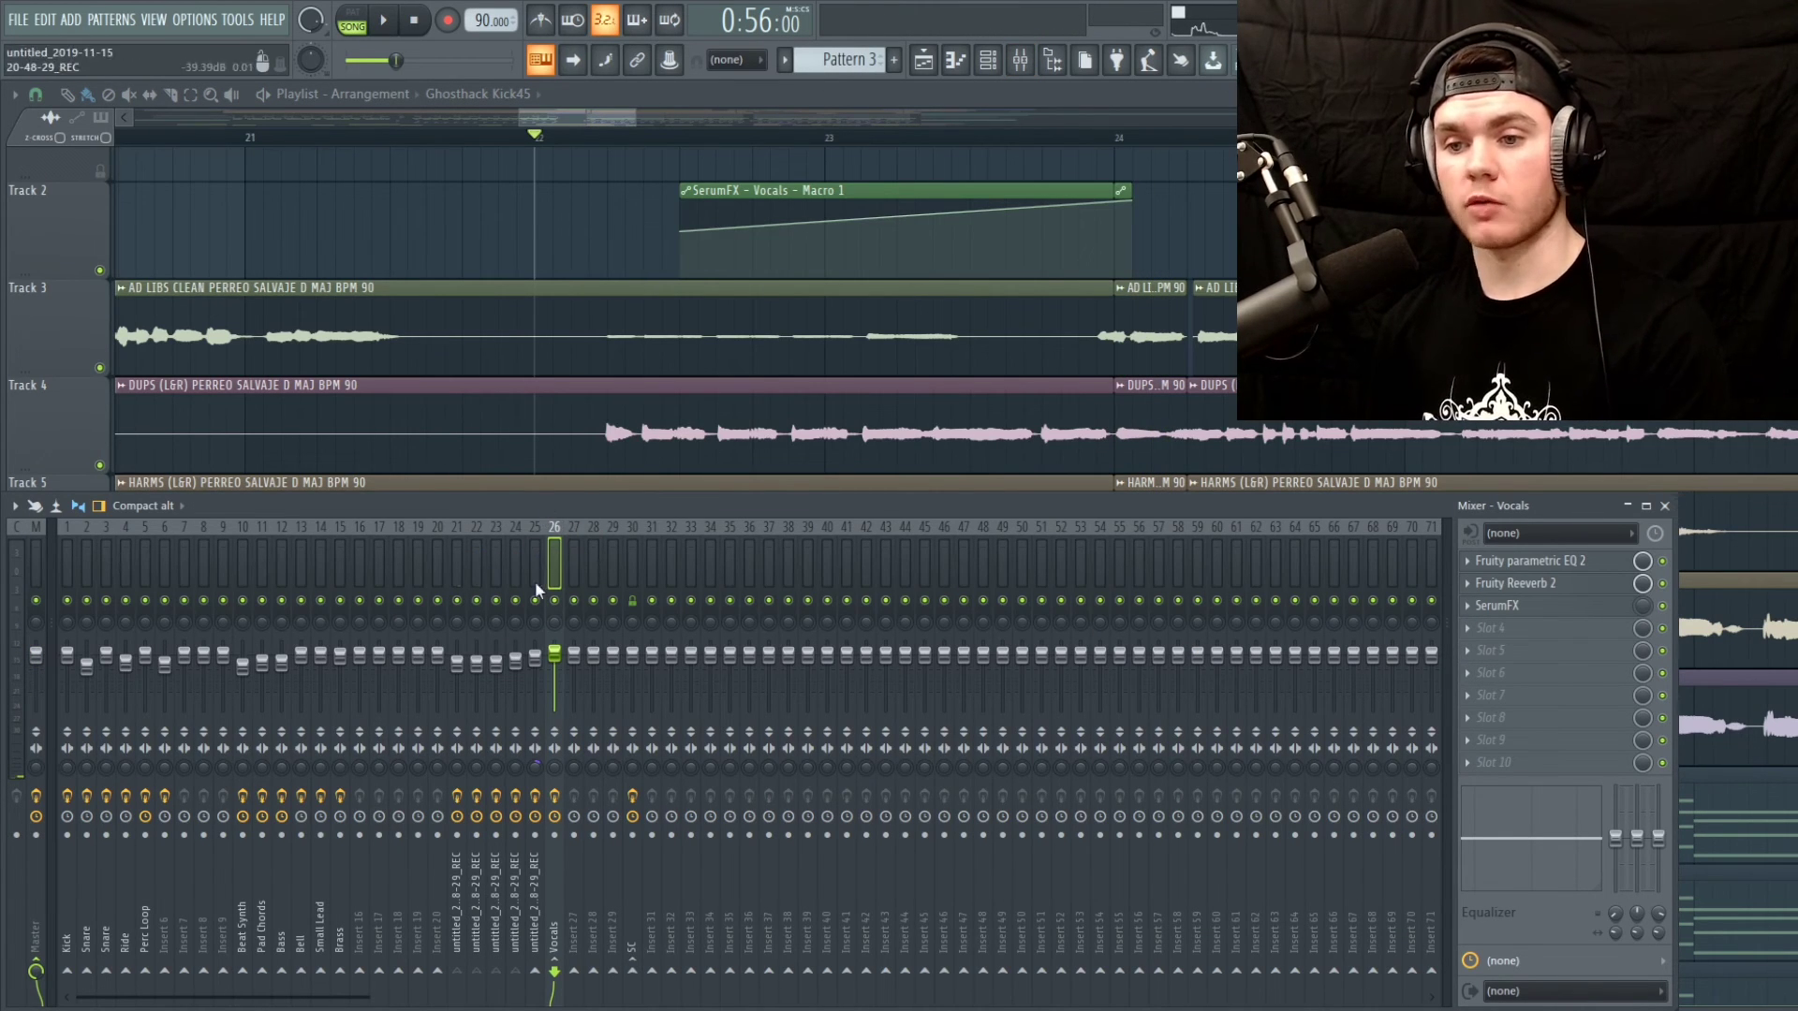
pyautogui.click(1554, 610)
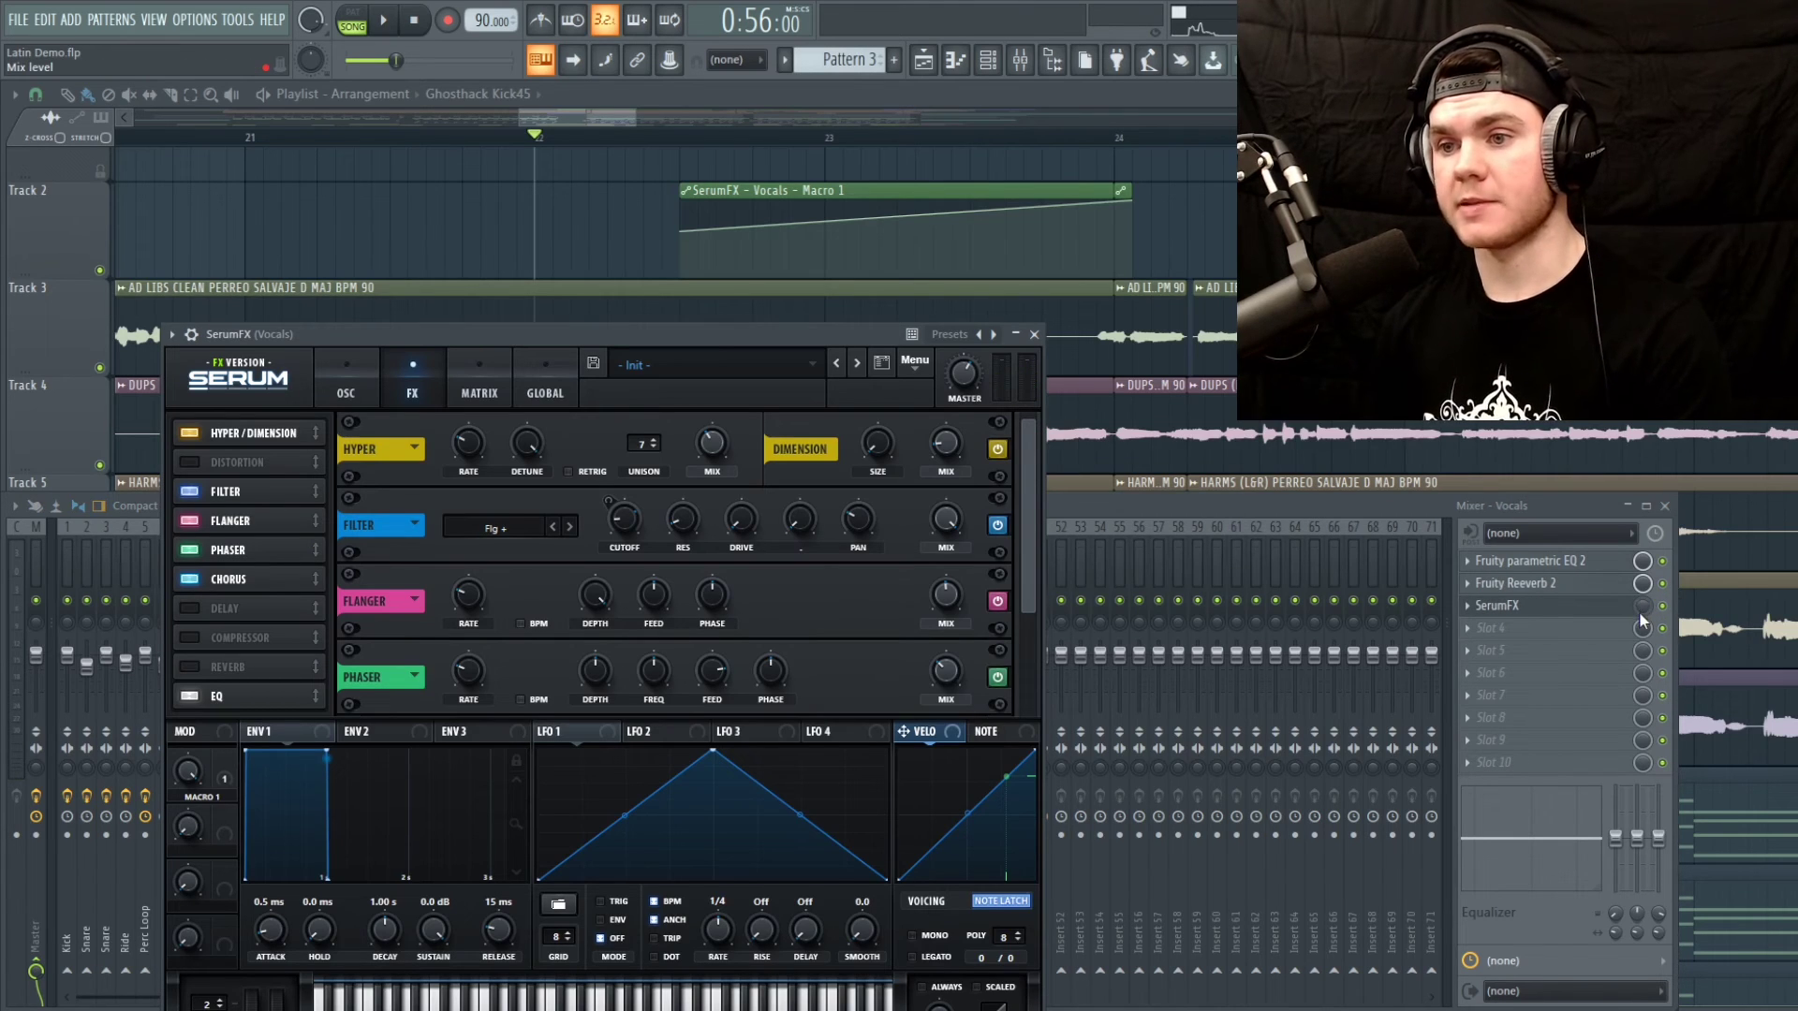
pyautogui.moveTo(437, 337); pyautogui.dragTo(508, 234)
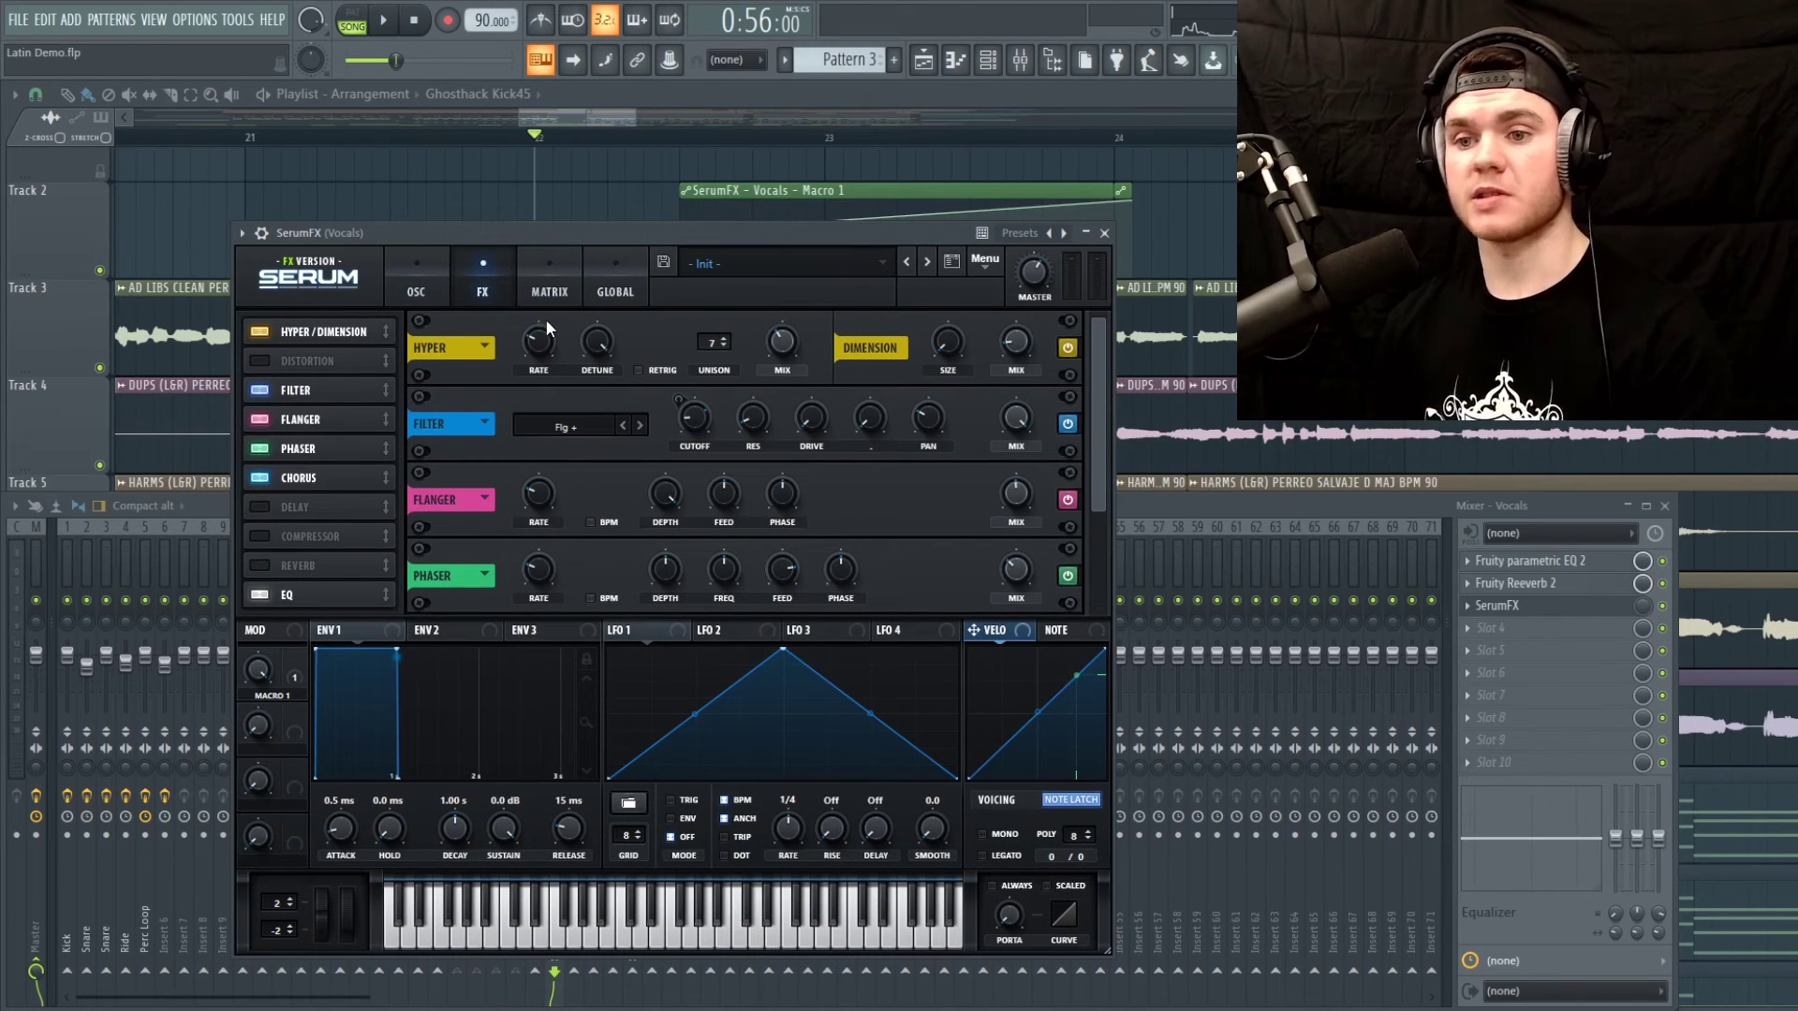
pyautogui.click(306, 422)
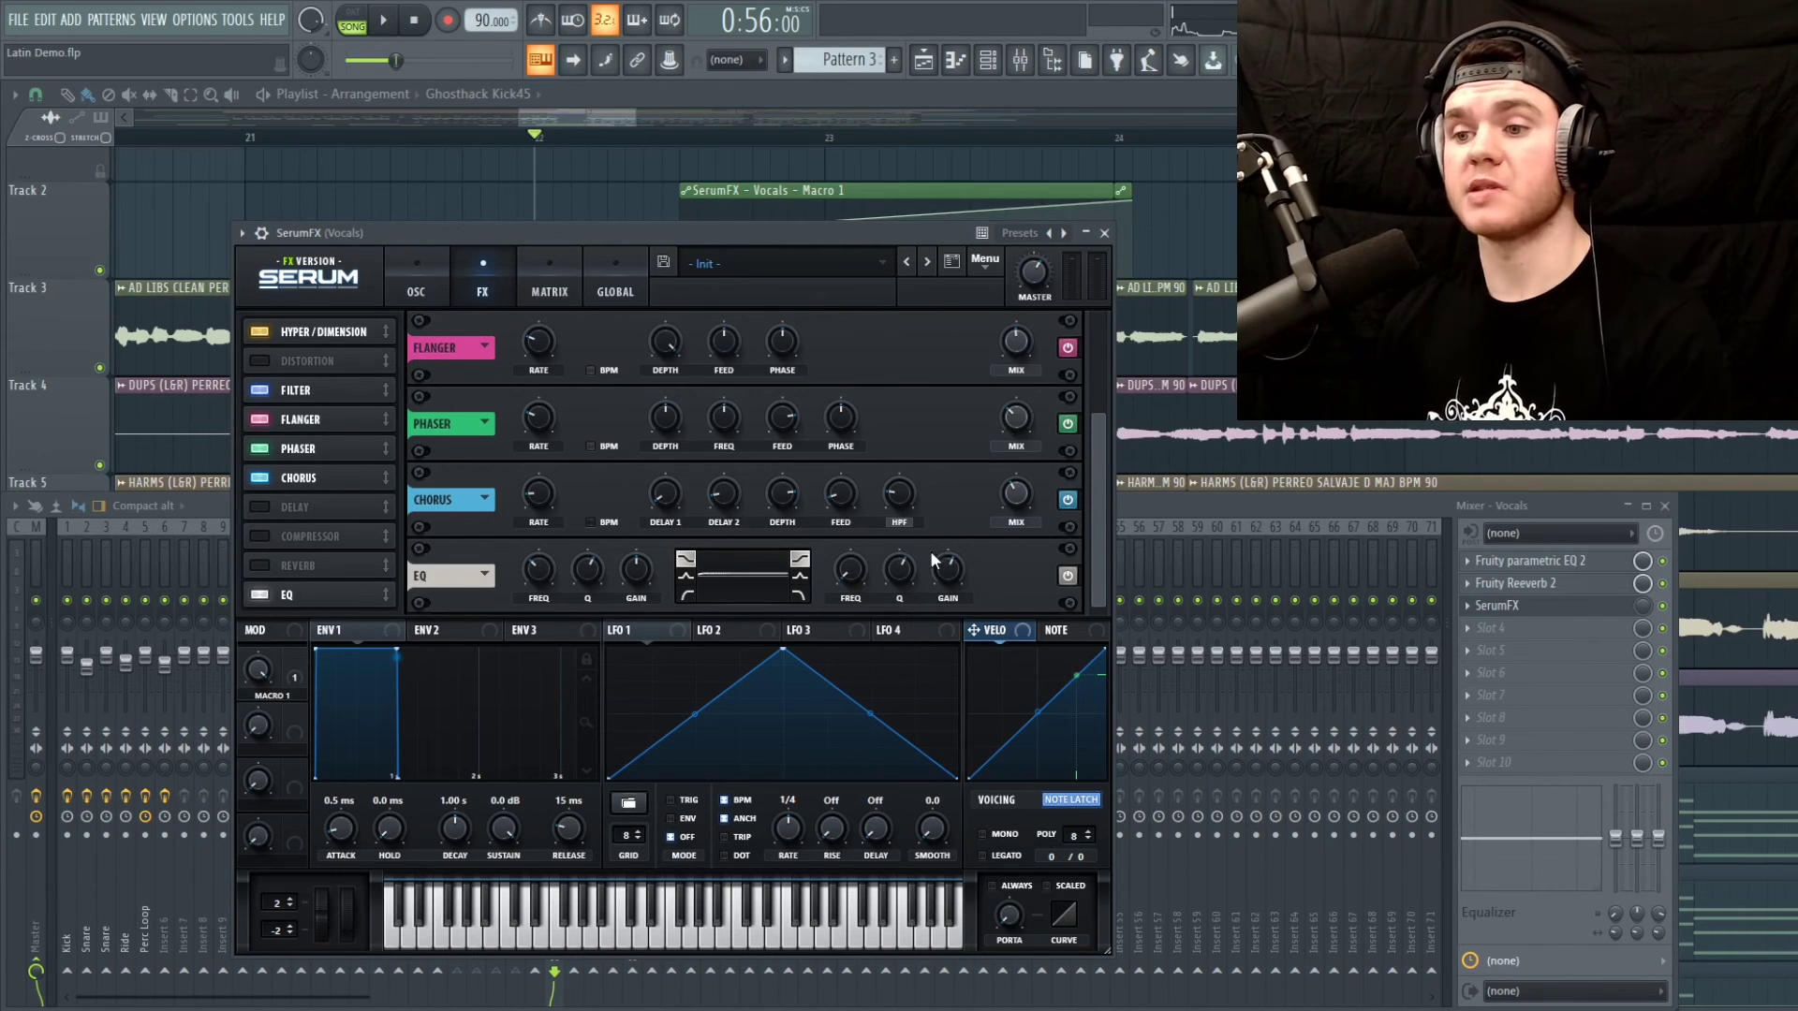
pyautogui.moveTo(1093, 431); pyautogui.dragTo(1099, 305)
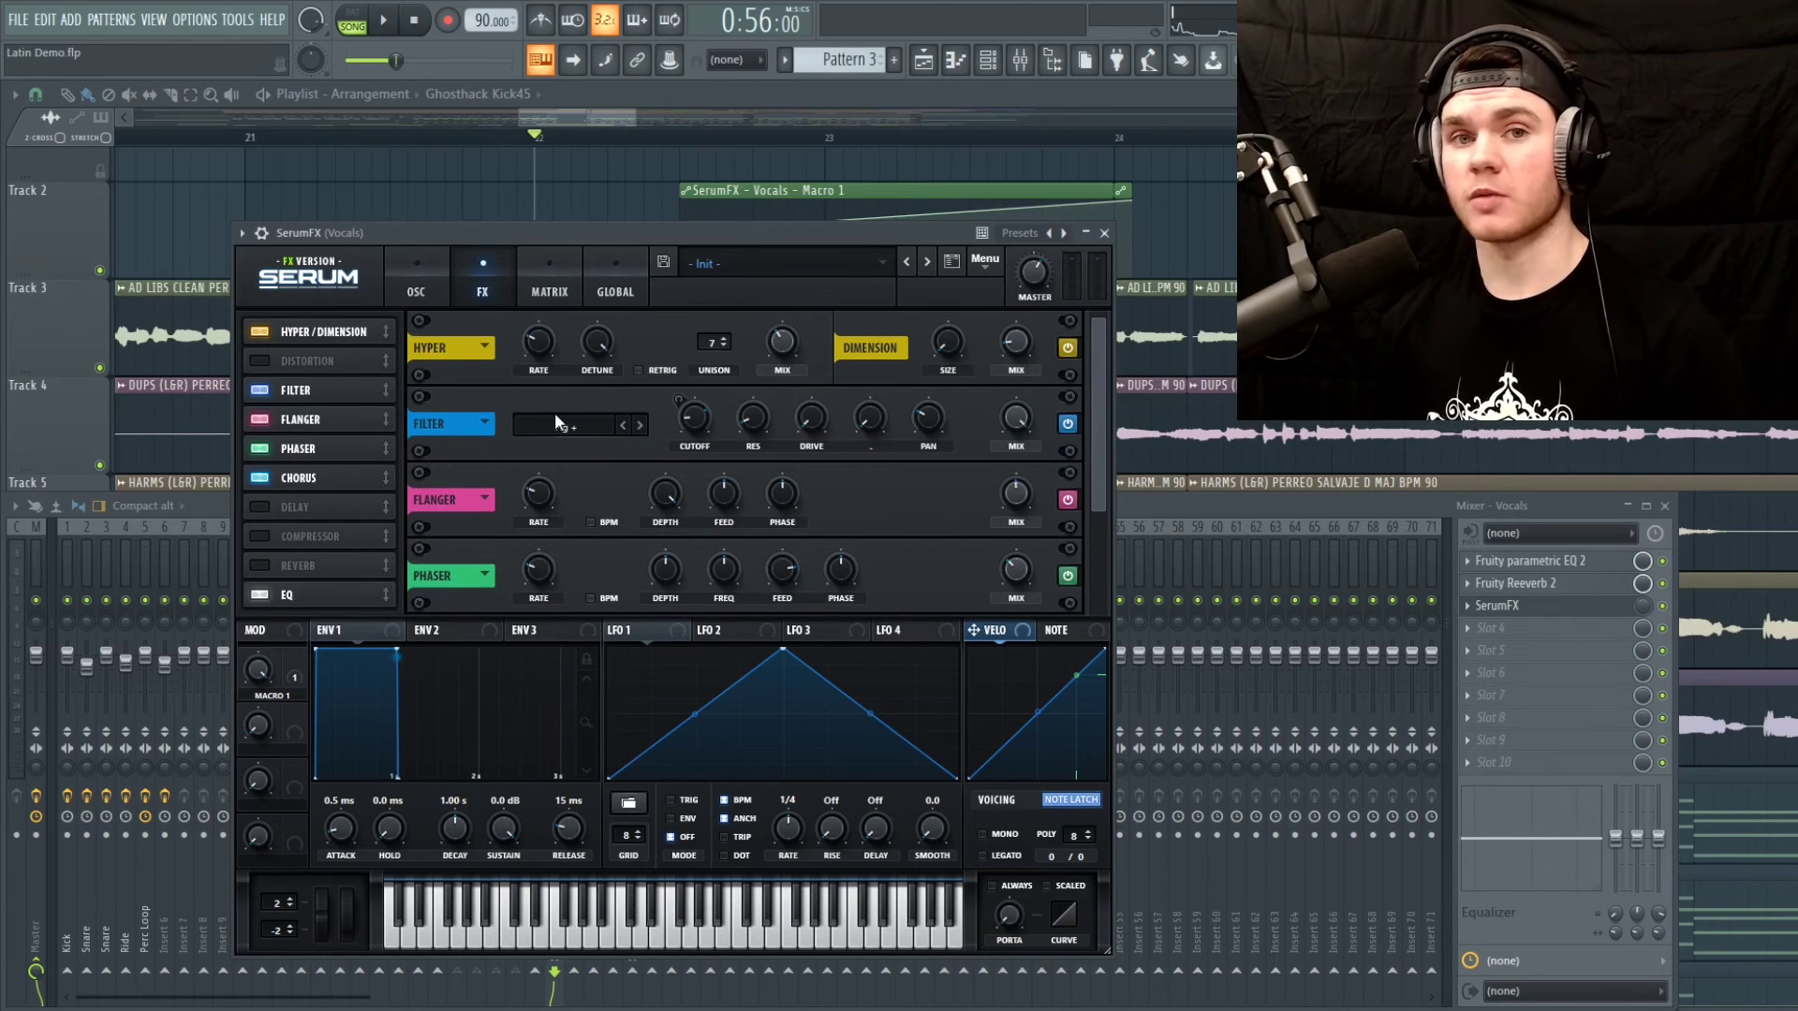
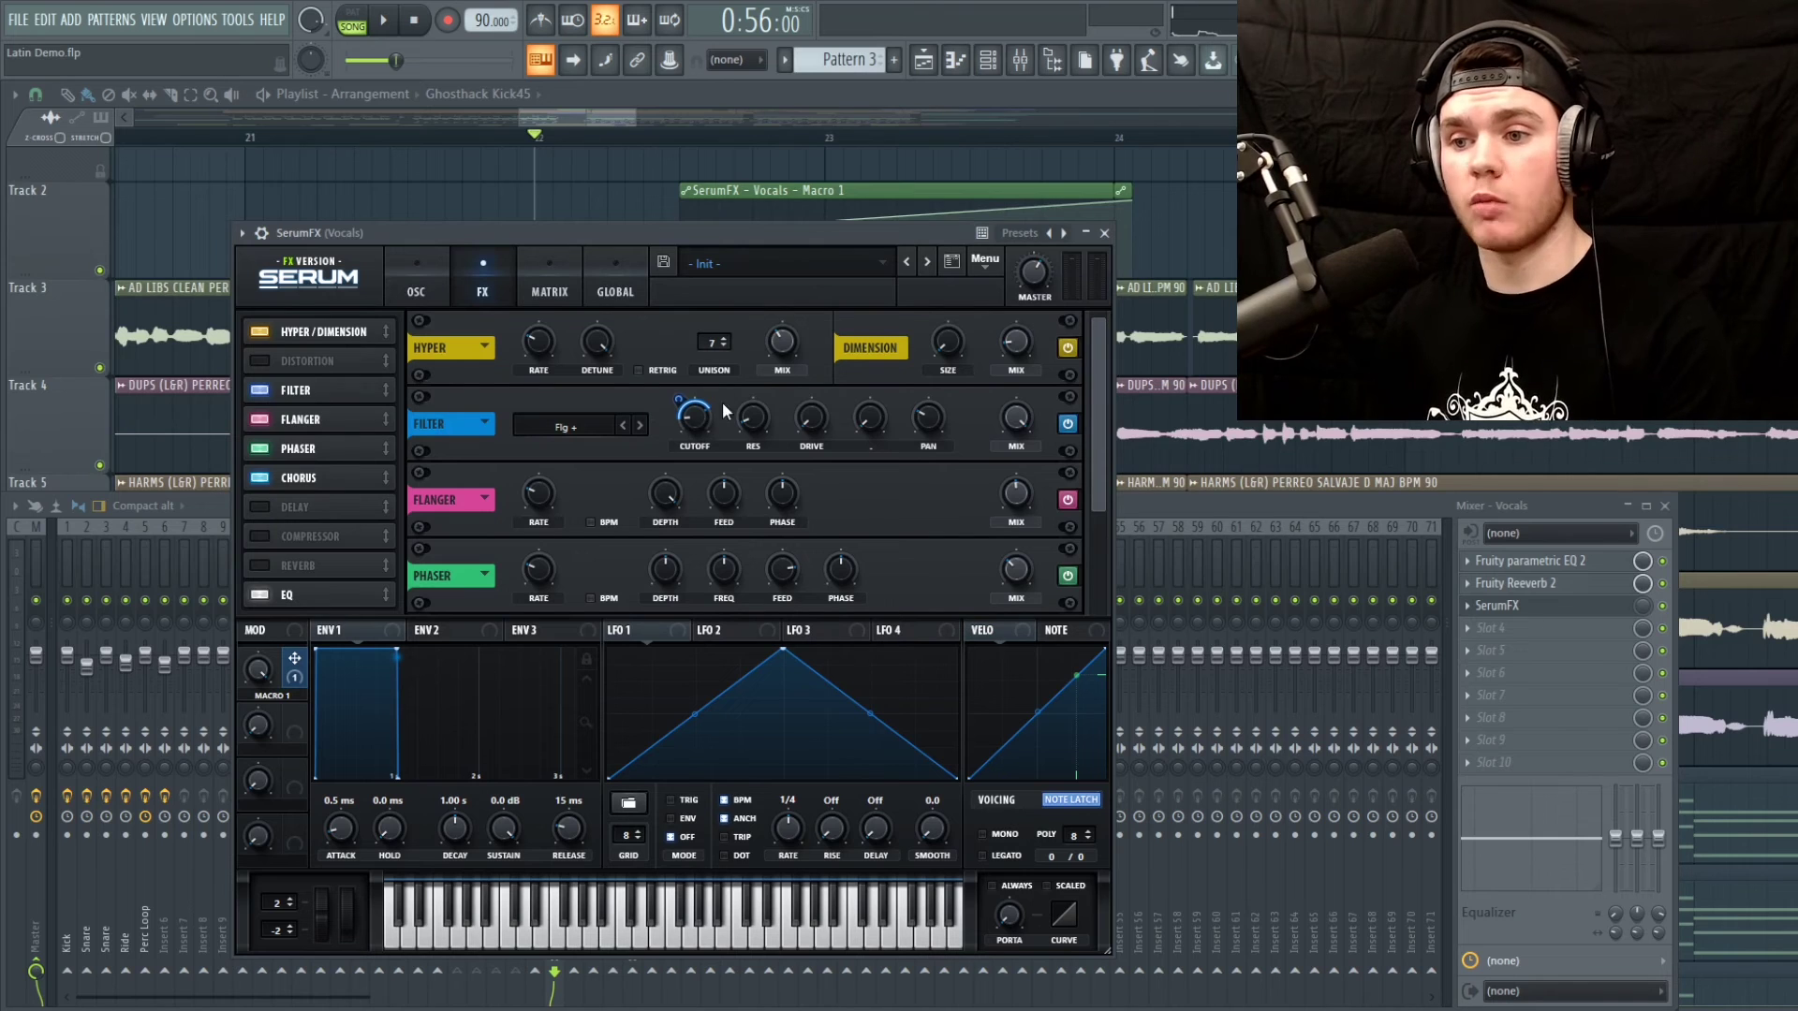
# Play the vocal build-up from bar 22, raise the SerumFX filter resonance to 70%, and play it again
pyautogui.press('space')
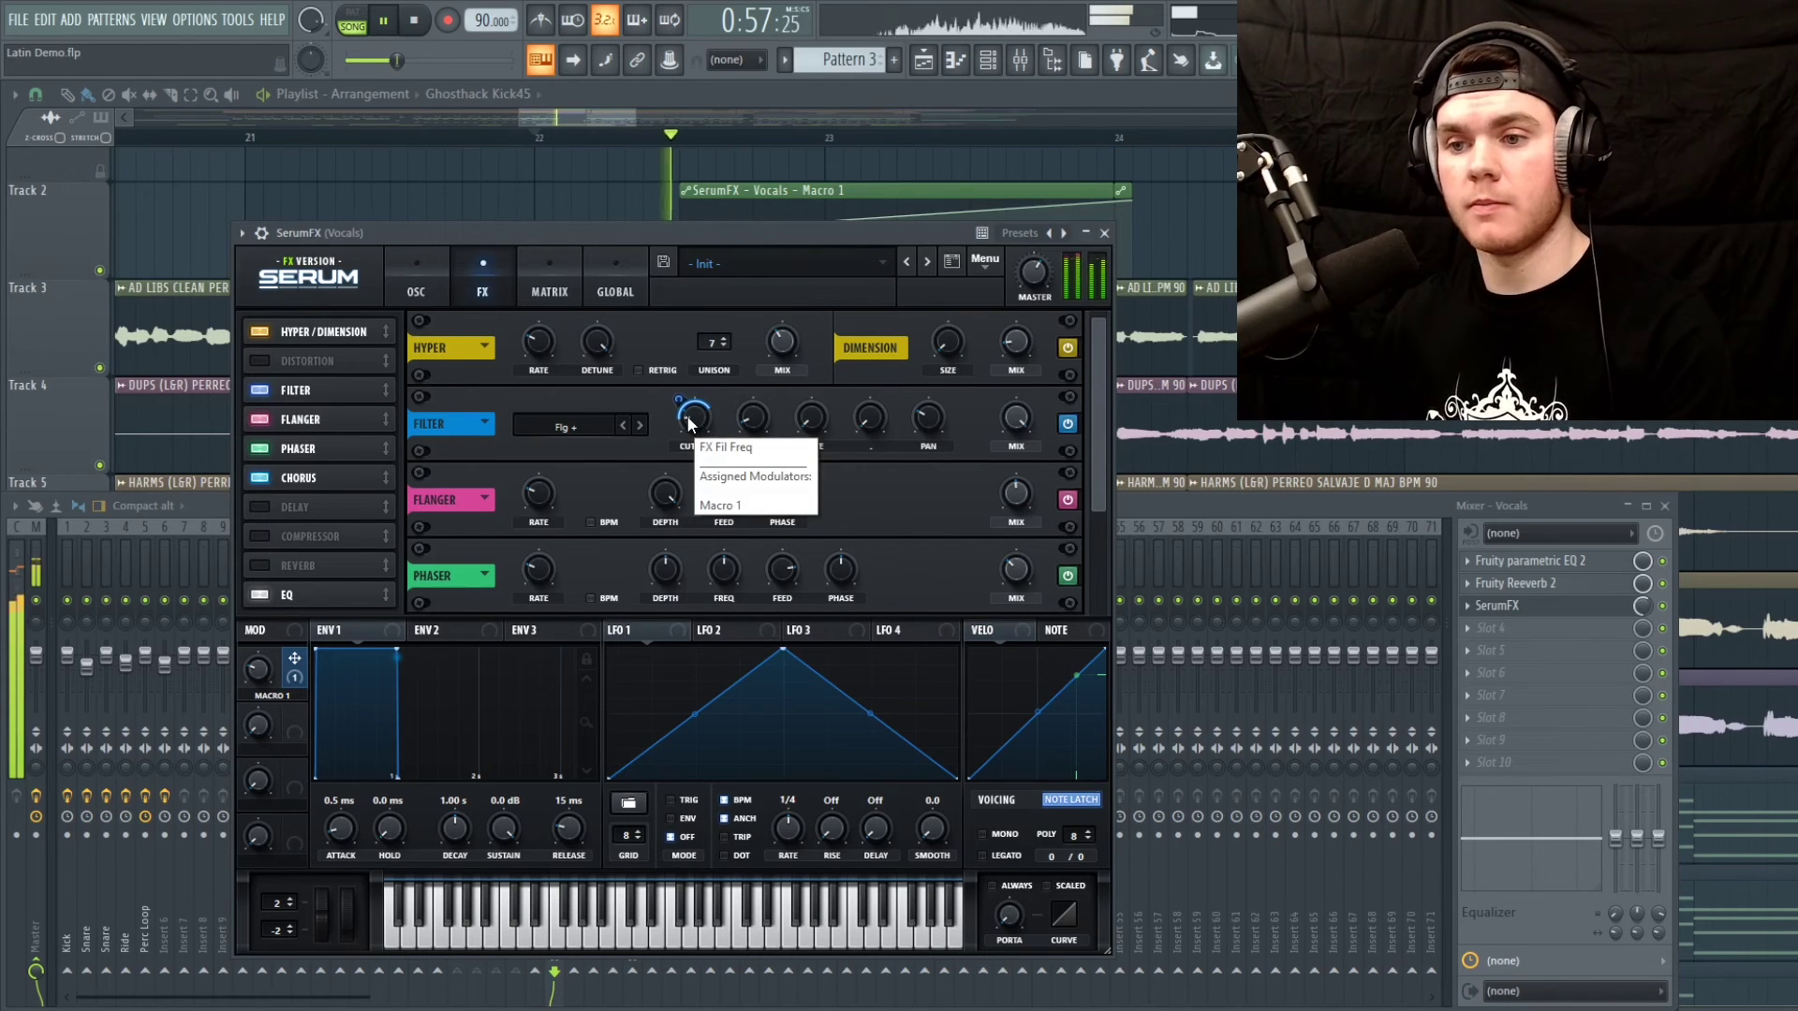
pyautogui.press('space')
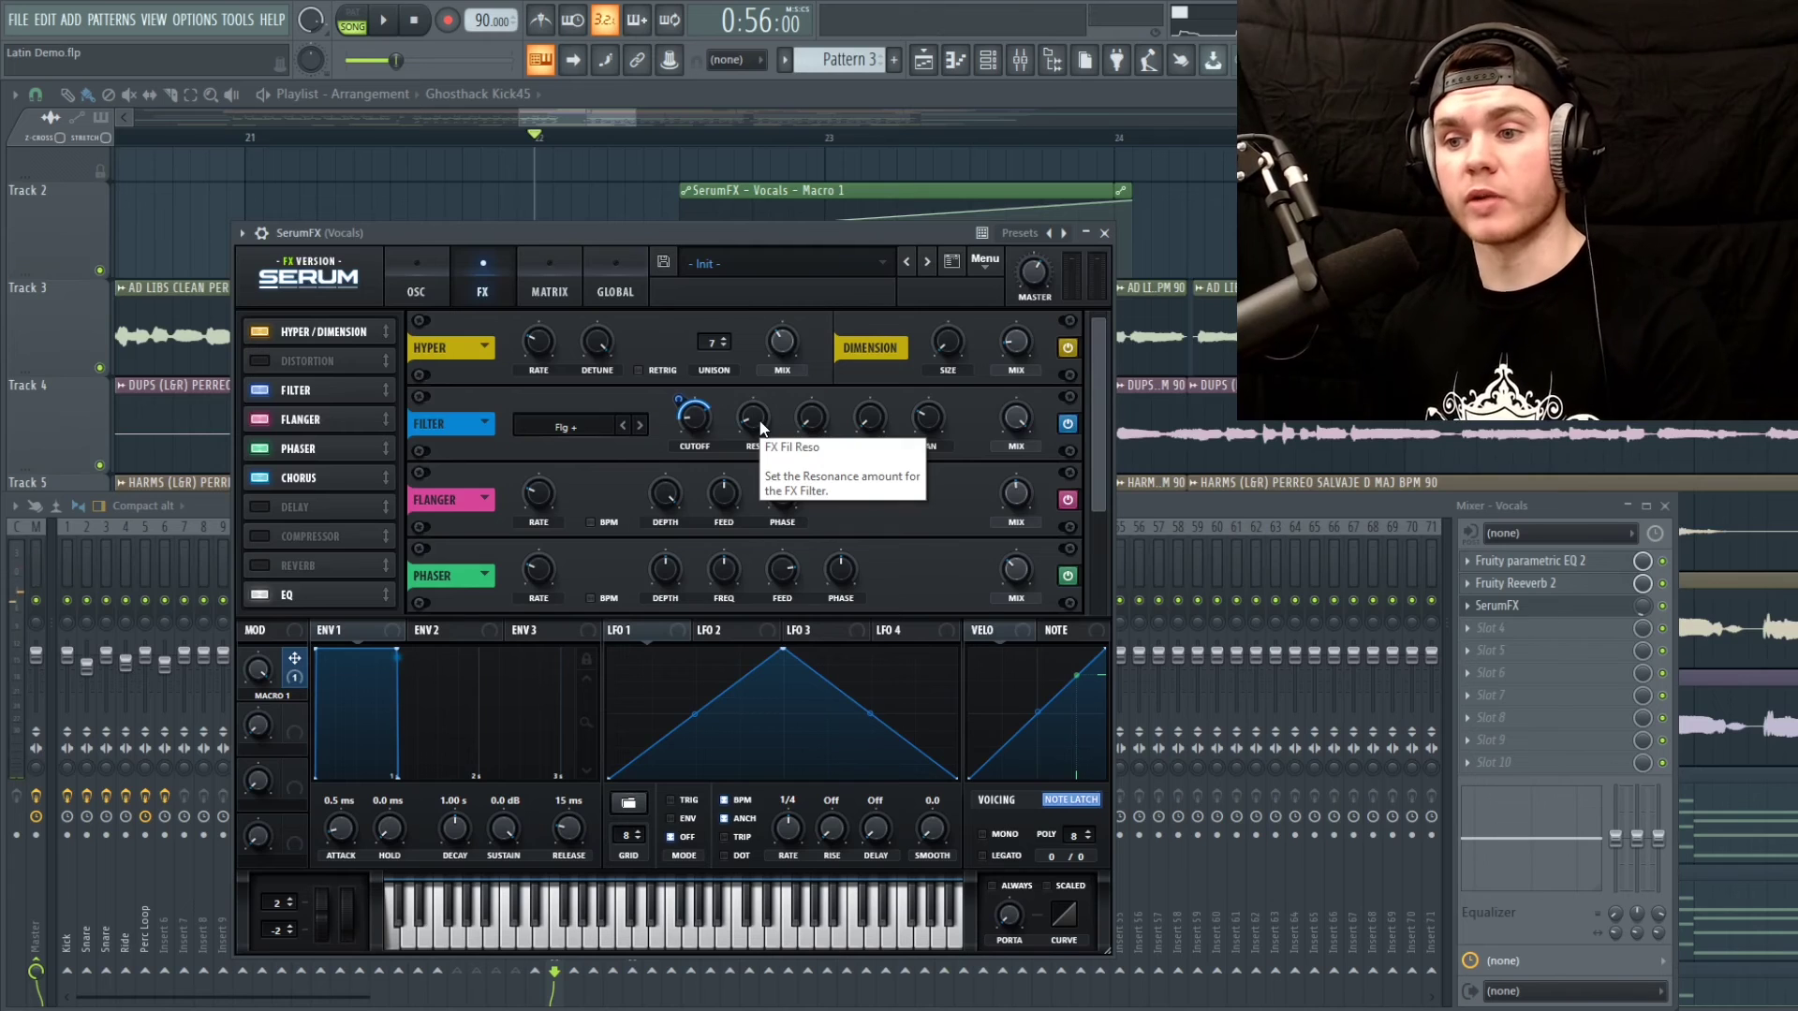
pyautogui.moveTo(761, 427); pyautogui.dragTo(762, 373)
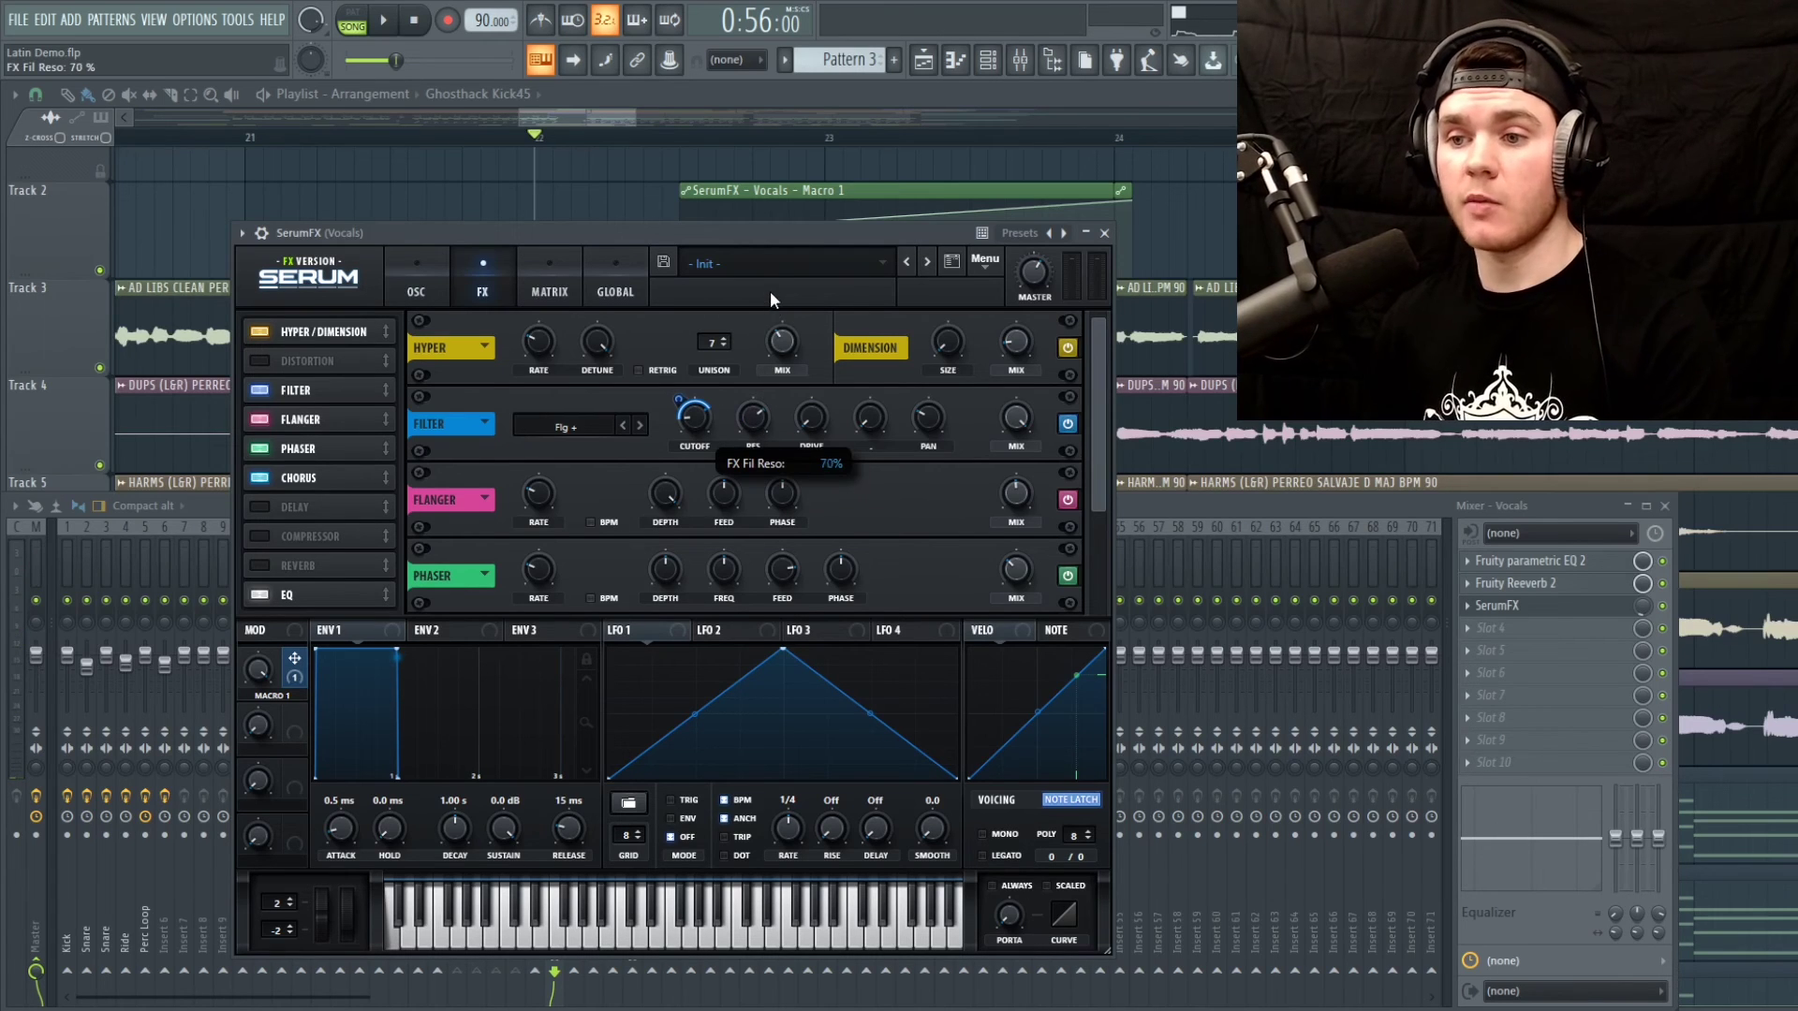
pyautogui.press('space')
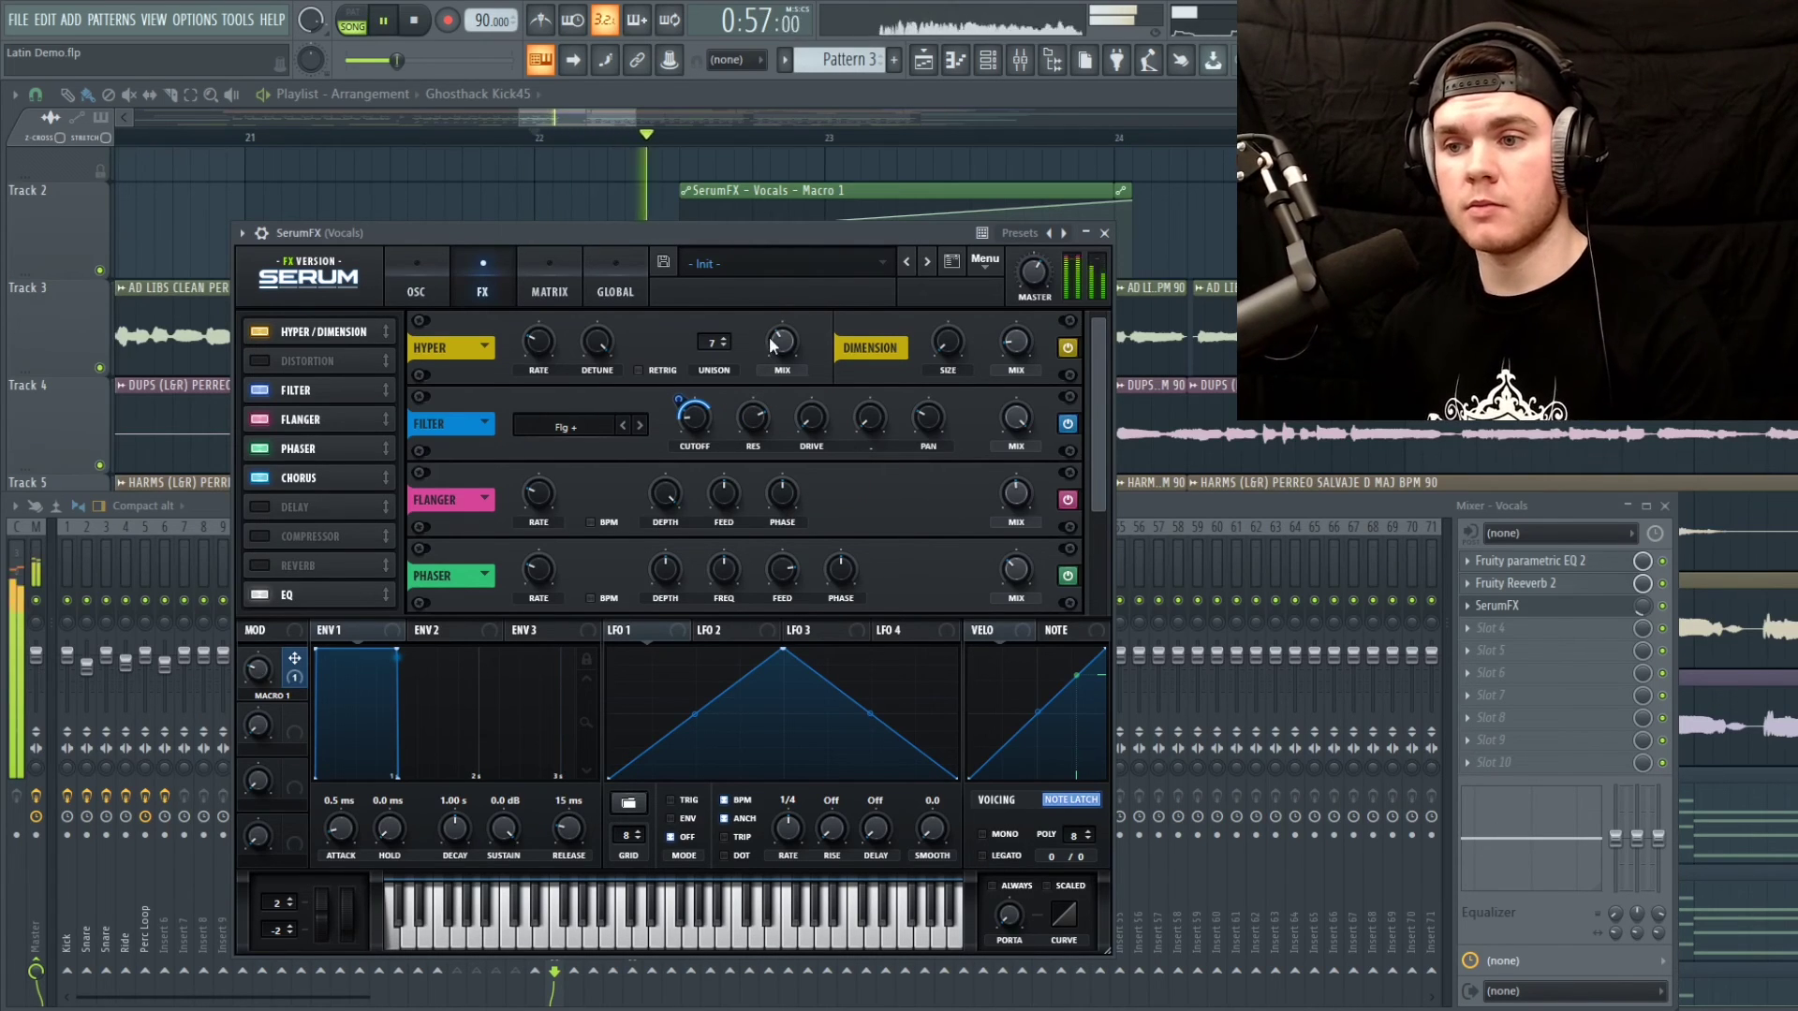
# Lower the SerumFX filter resonance to about 32% and stop playback
pyautogui.moveTo(762, 414); pyautogui.dragTo(744, 498)
pyautogui.press('space')
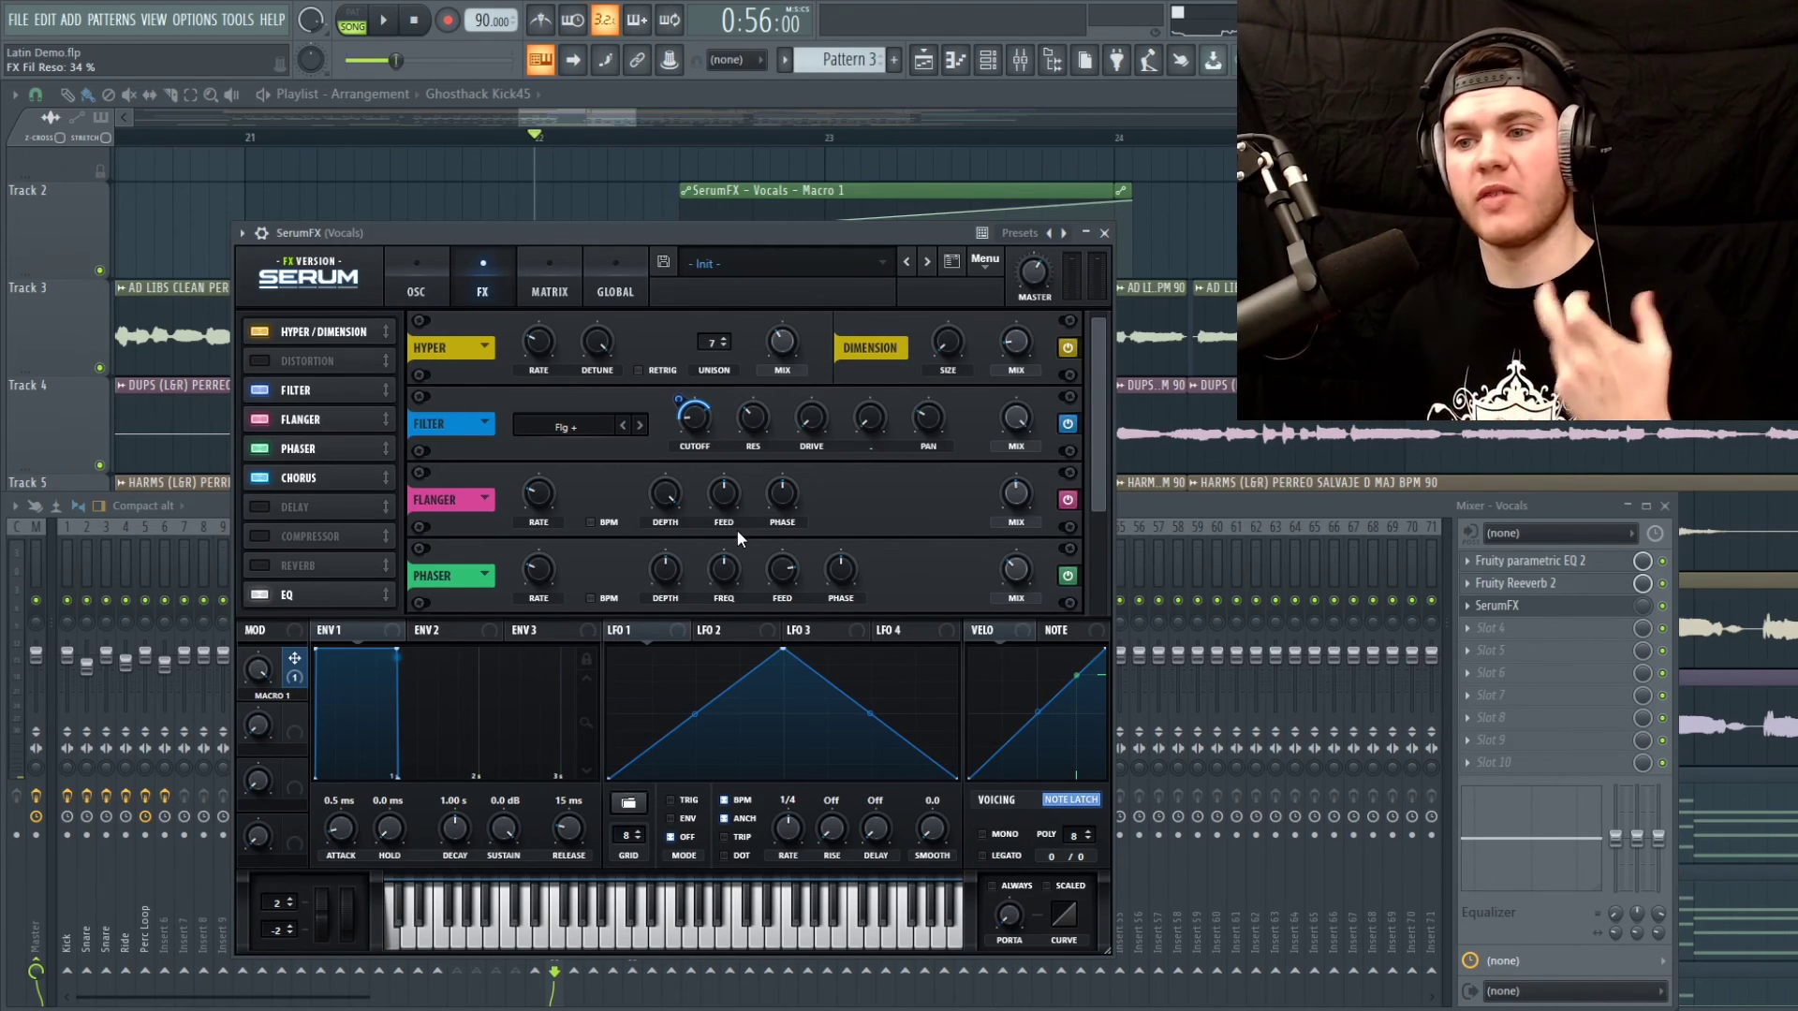
pyautogui.moveTo(758, 422); pyautogui.dragTo(758, 418)
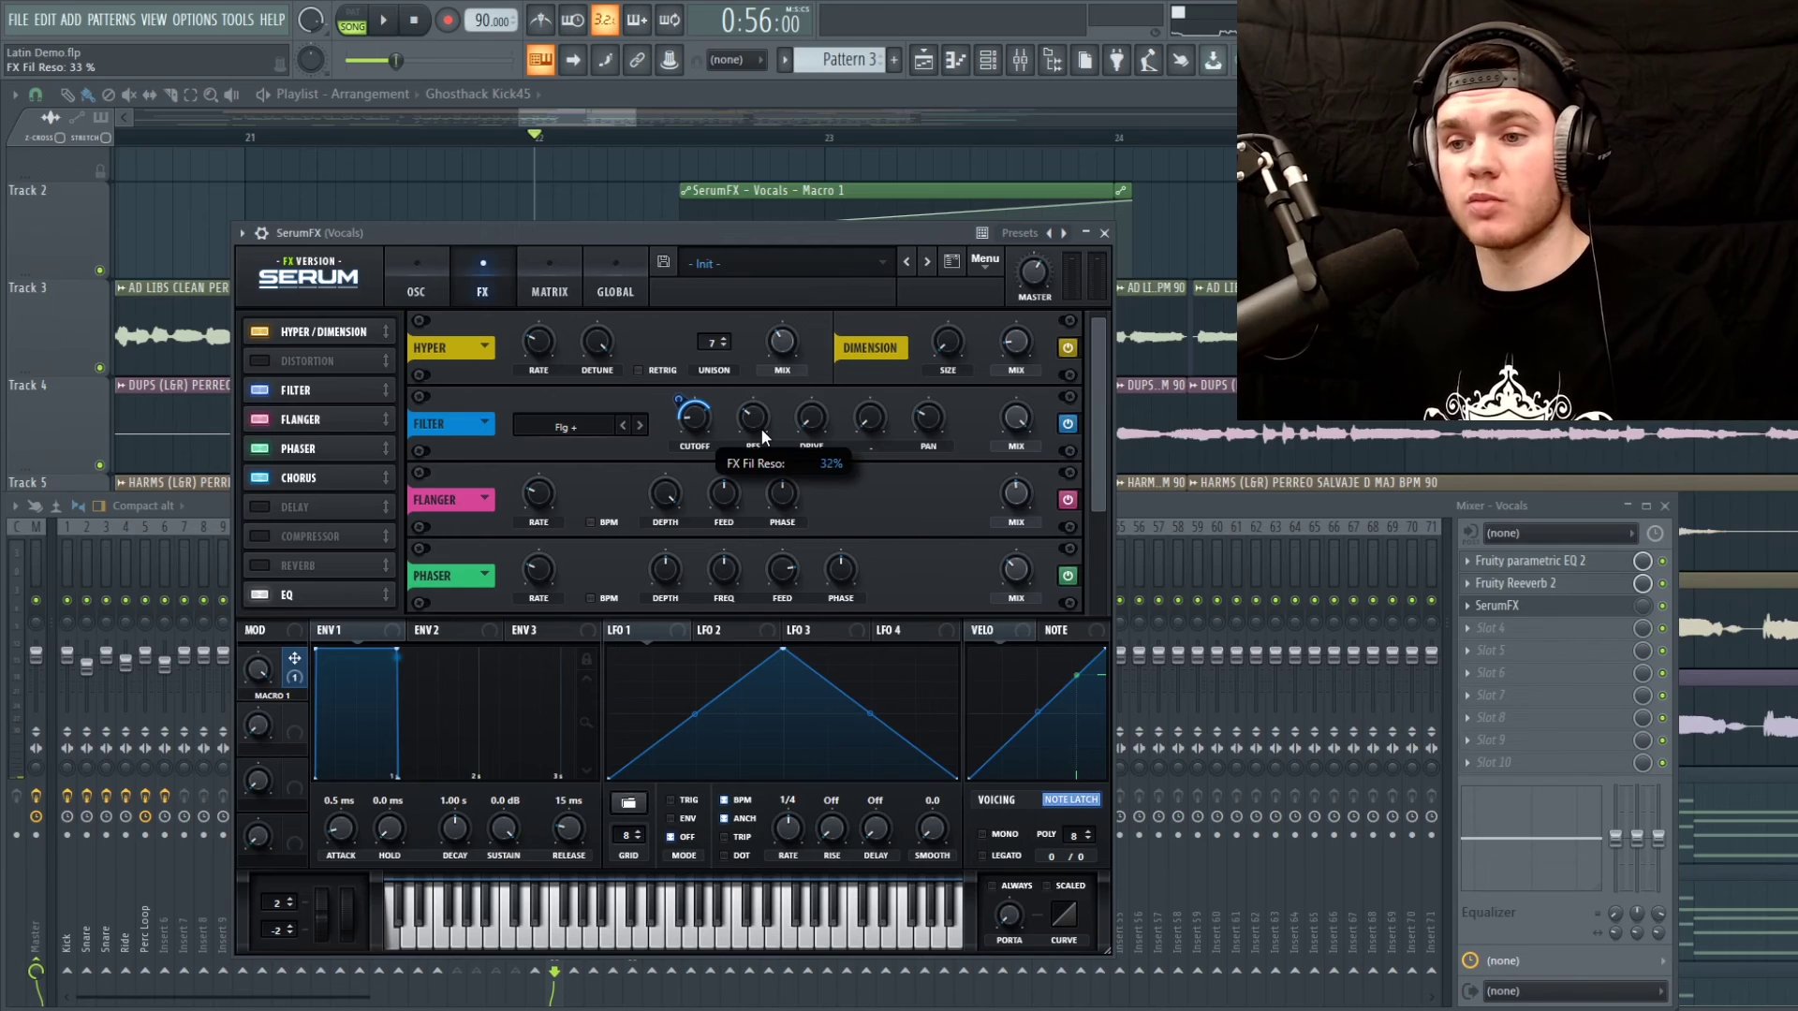
pyautogui.moveTo(935, 422)
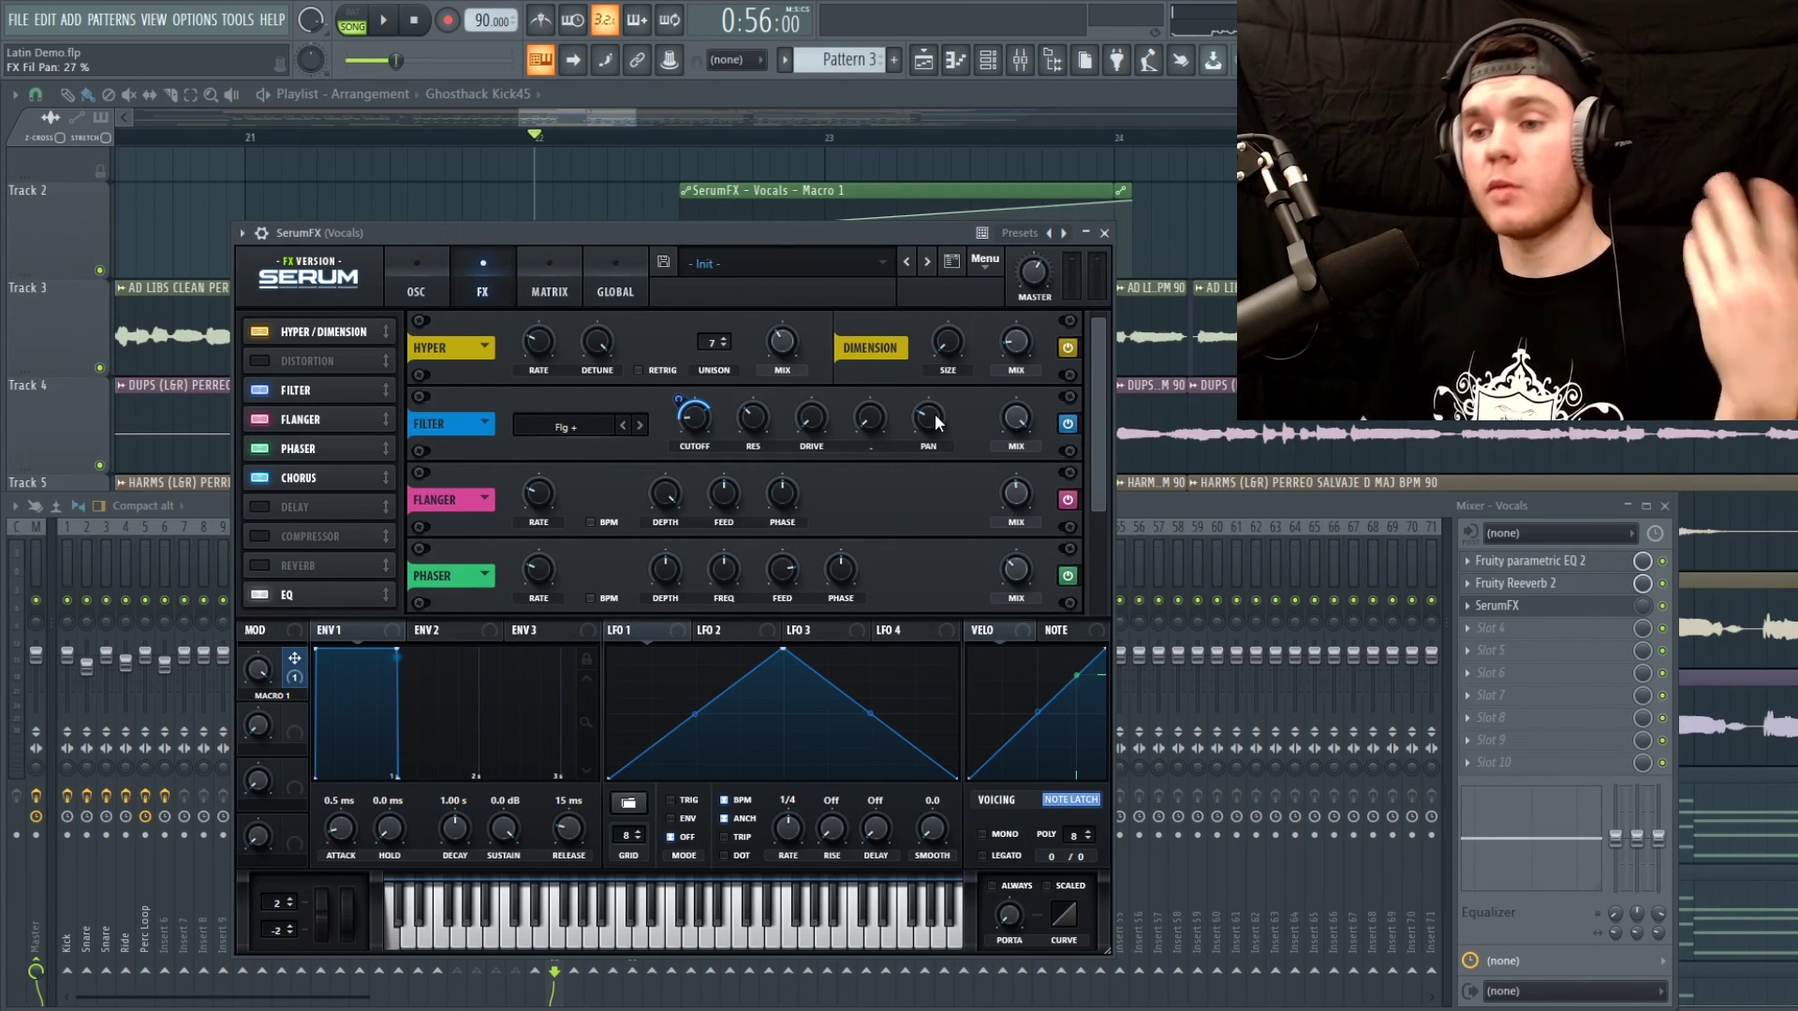
# Close SerumFX and the mixer, and reactivate all playlist tracks with the whole arrangement in view
pyautogui.press('Escape')
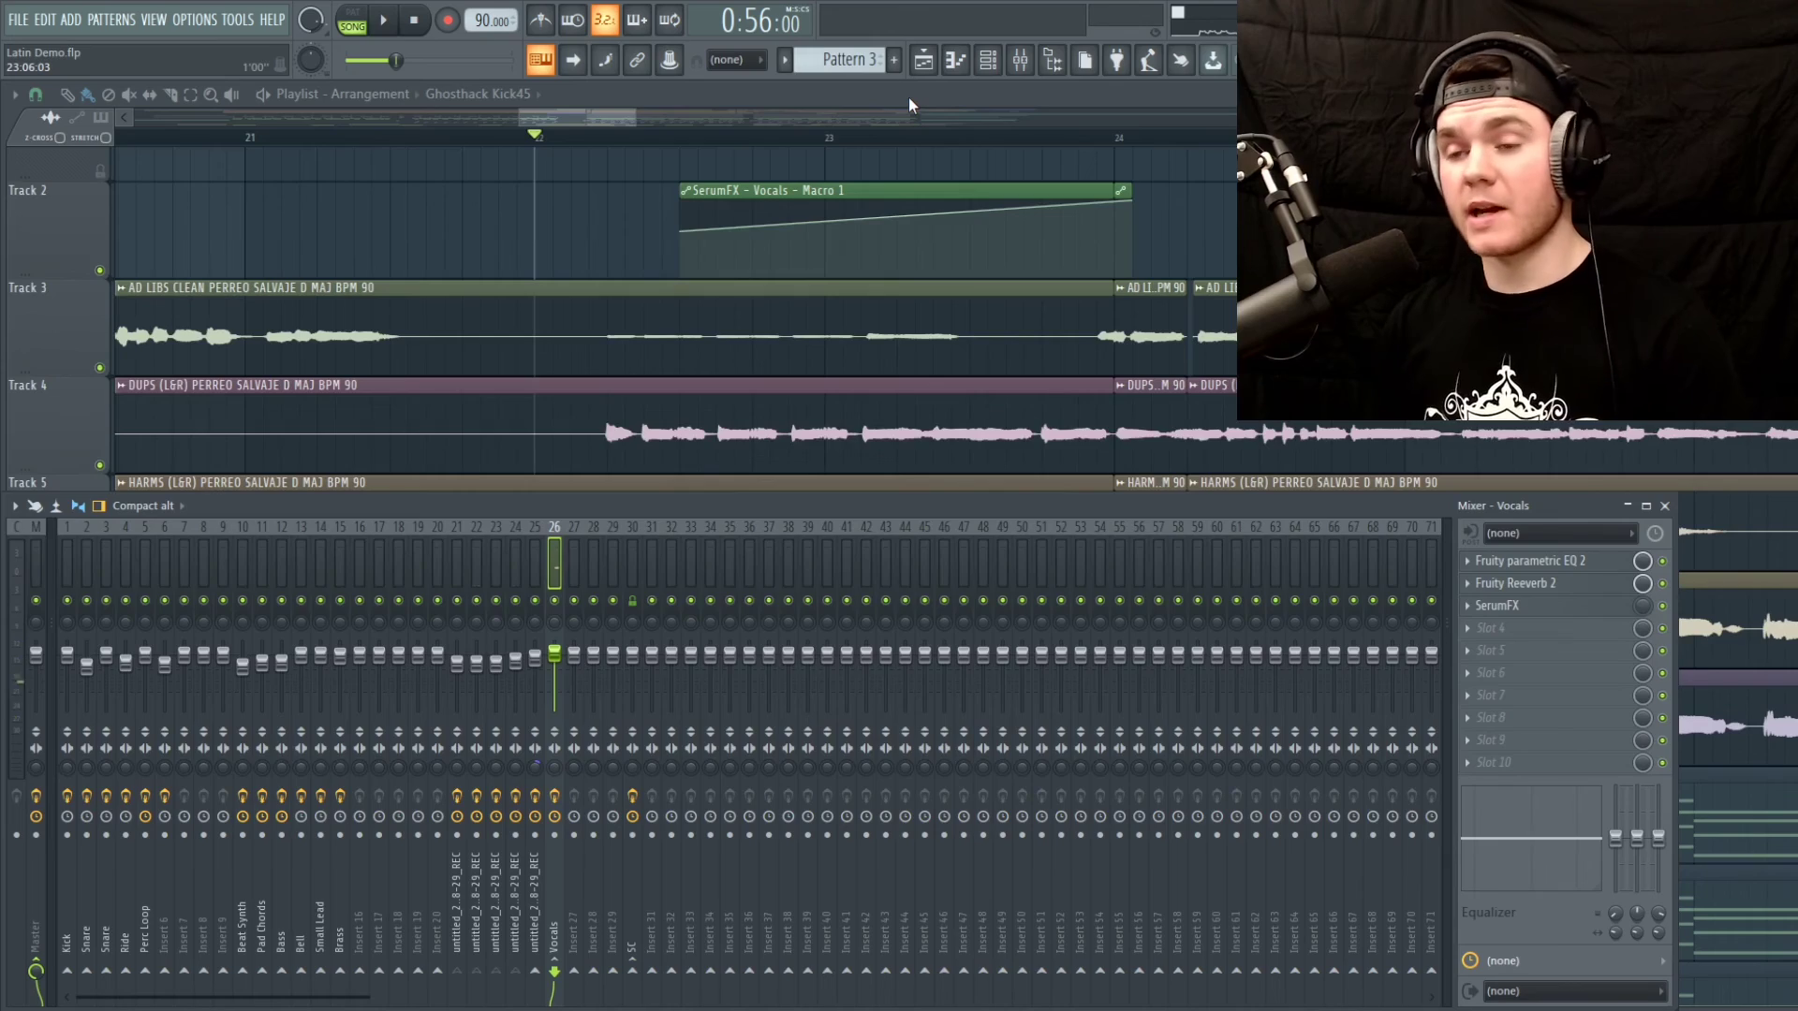
pyautogui.press('F9')
pyautogui.scroll(-3, 834, 148)
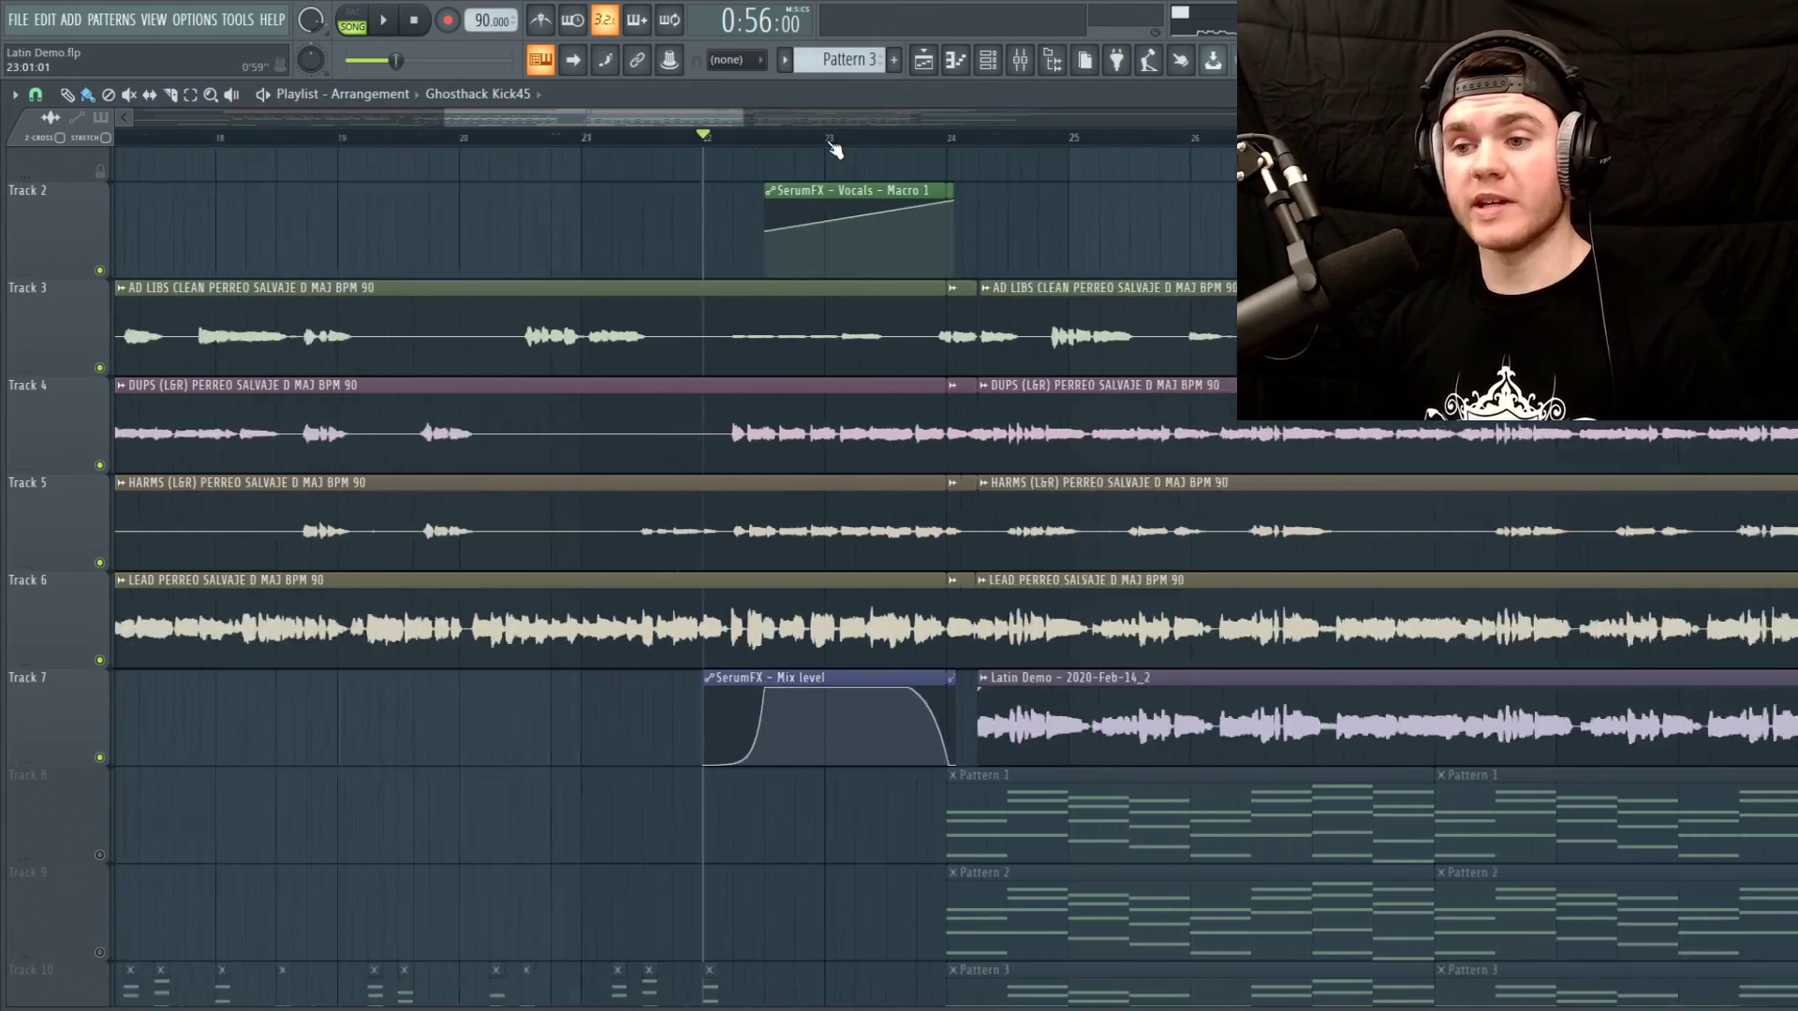
pyautogui.scroll(-5, 834, 148)
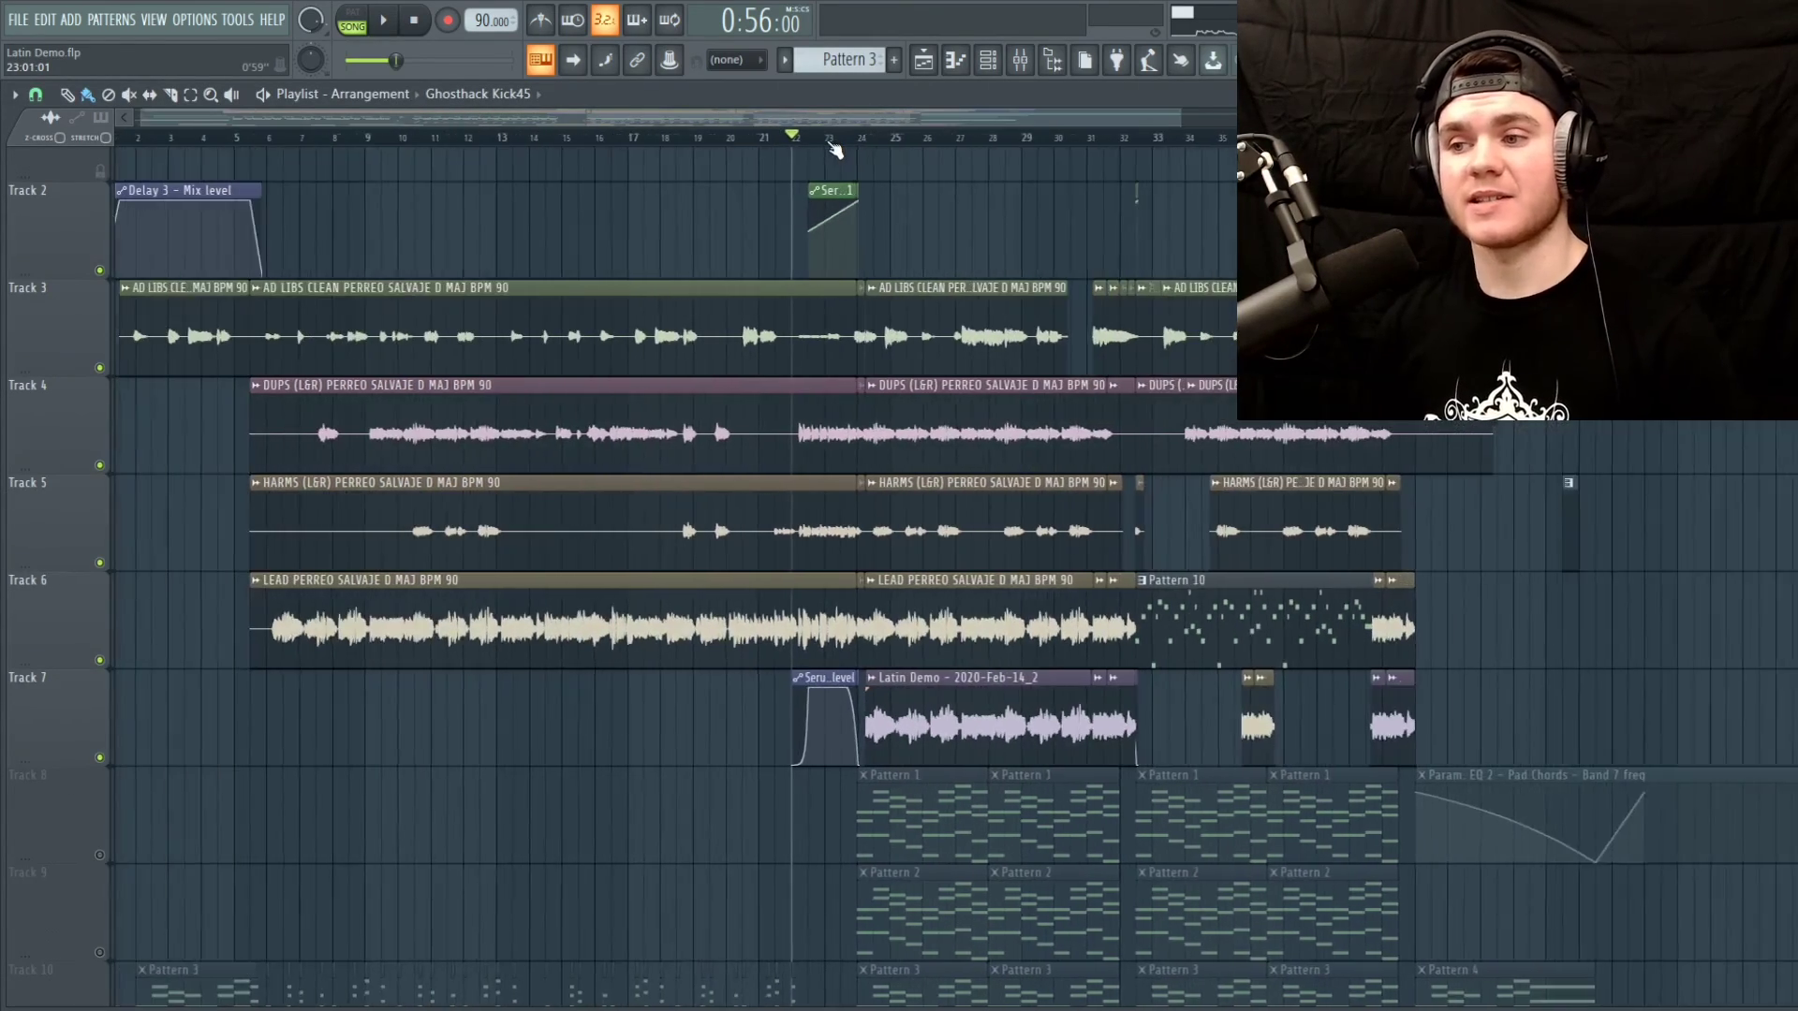
pyautogui.scroll(-1, 834, 148)
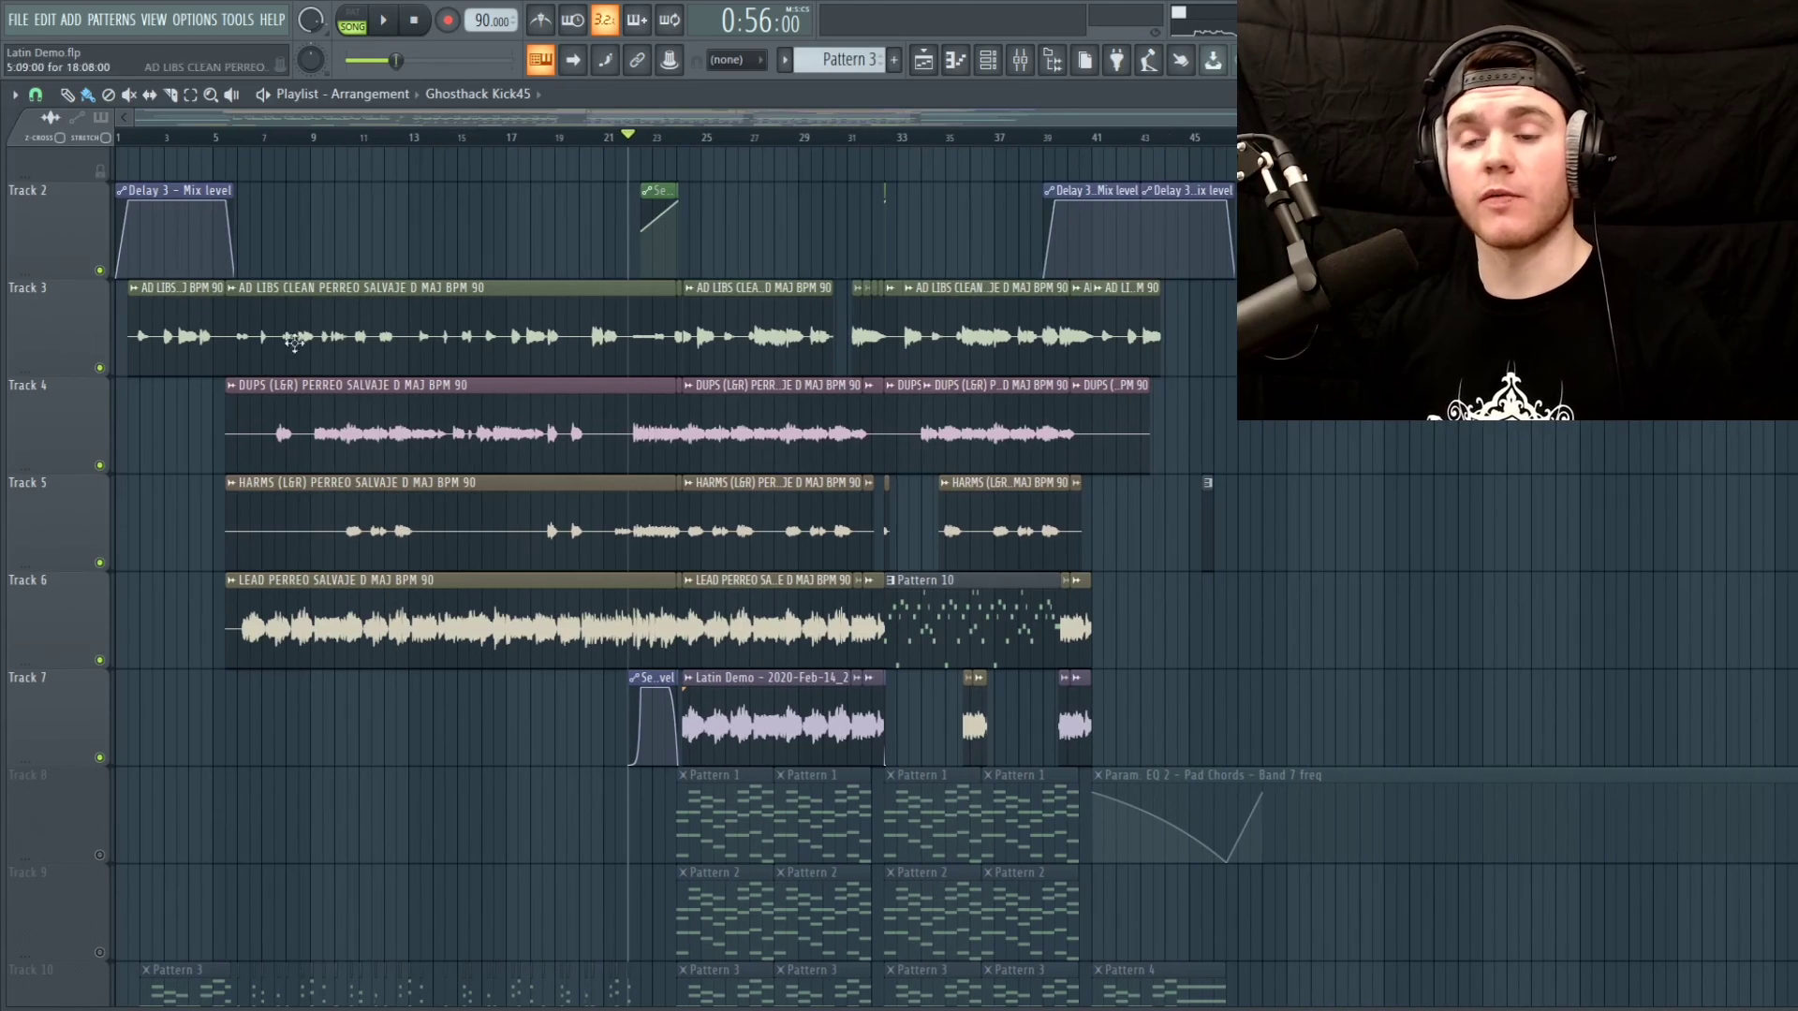
pyautogui.click(101, 270)
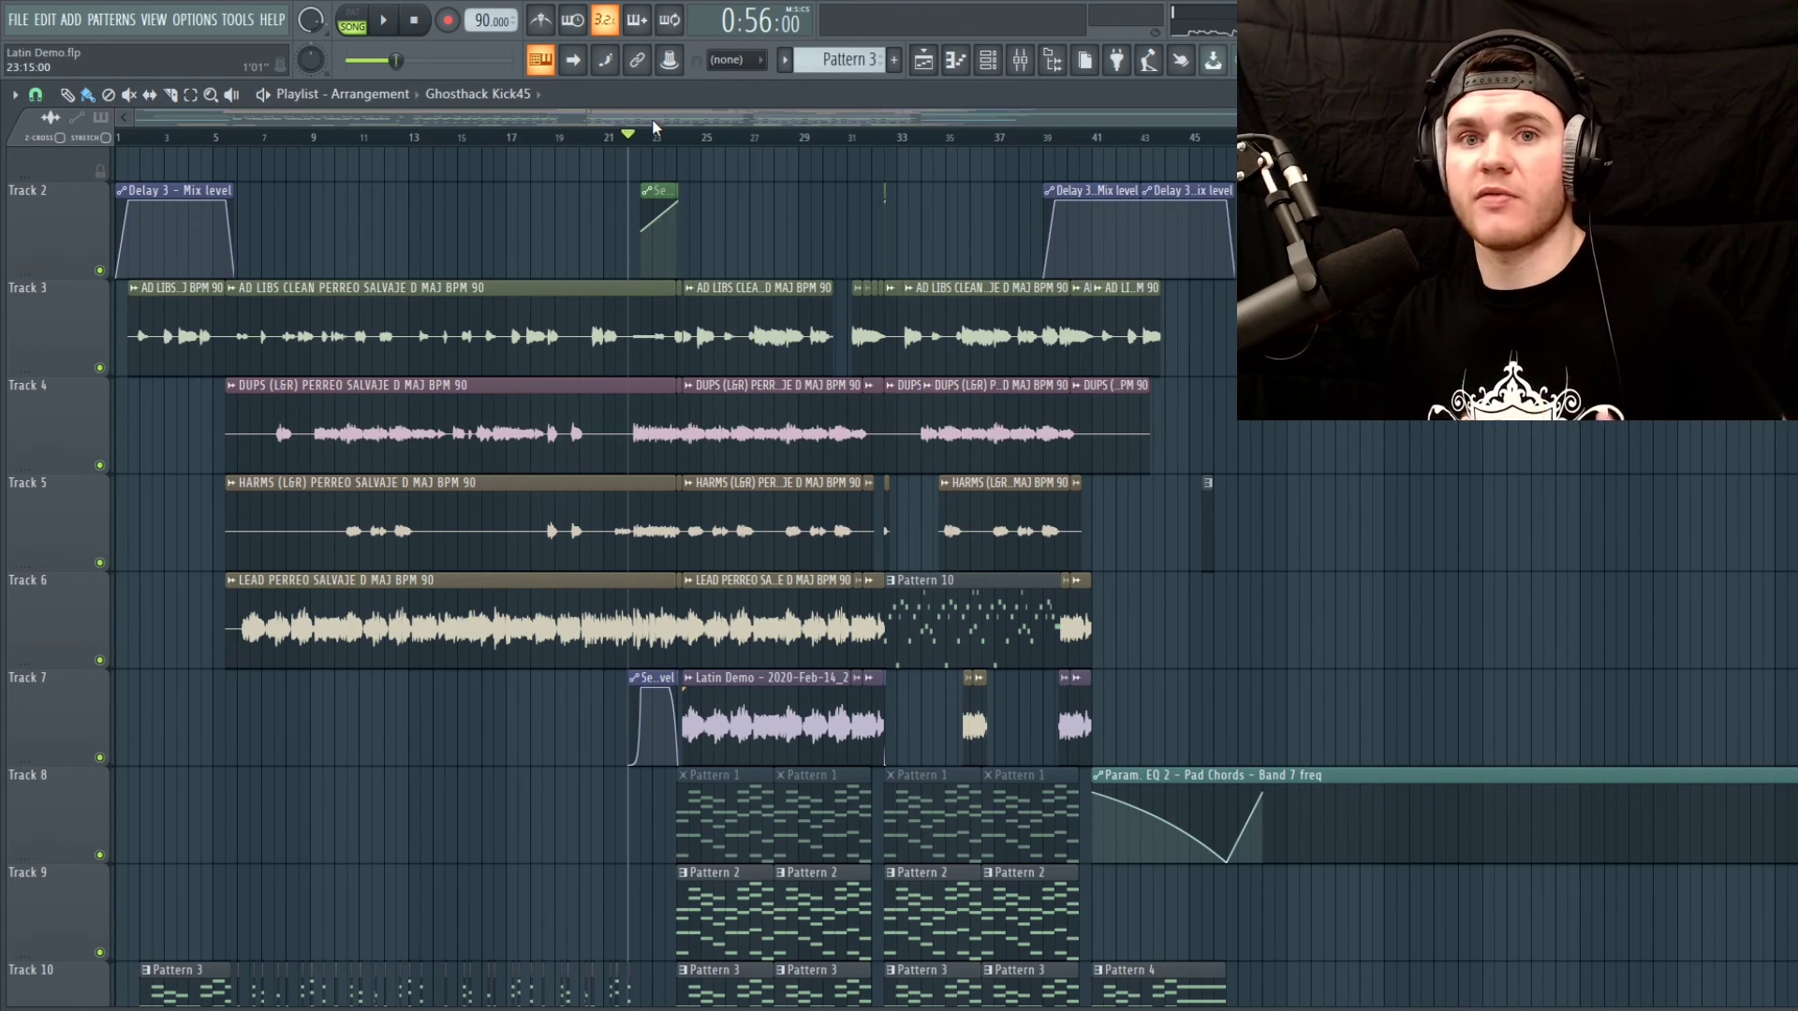
pyautogui.scroll(-3, 984, 356)
# Play the build-up into the drop with all tracks, and again from bar 21 with vocal Tracks 3 to 7 muted
pyautogui.press('space')
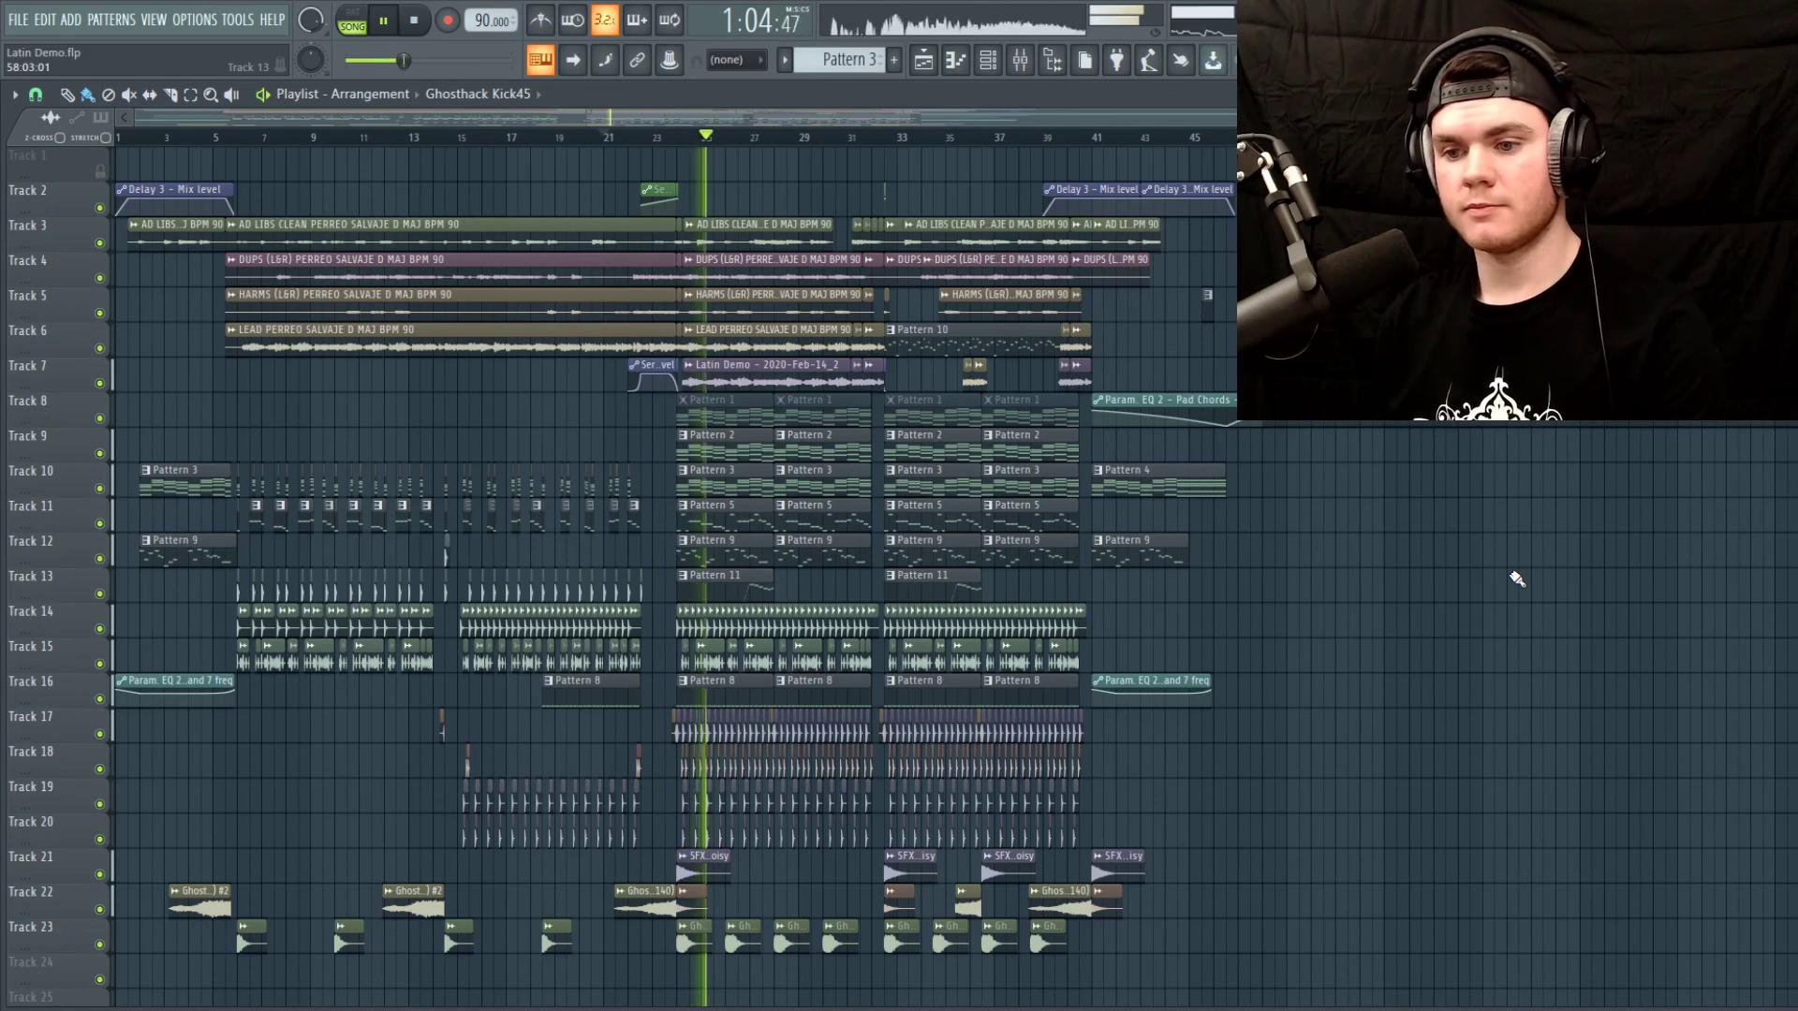
pyautogui.press('space')
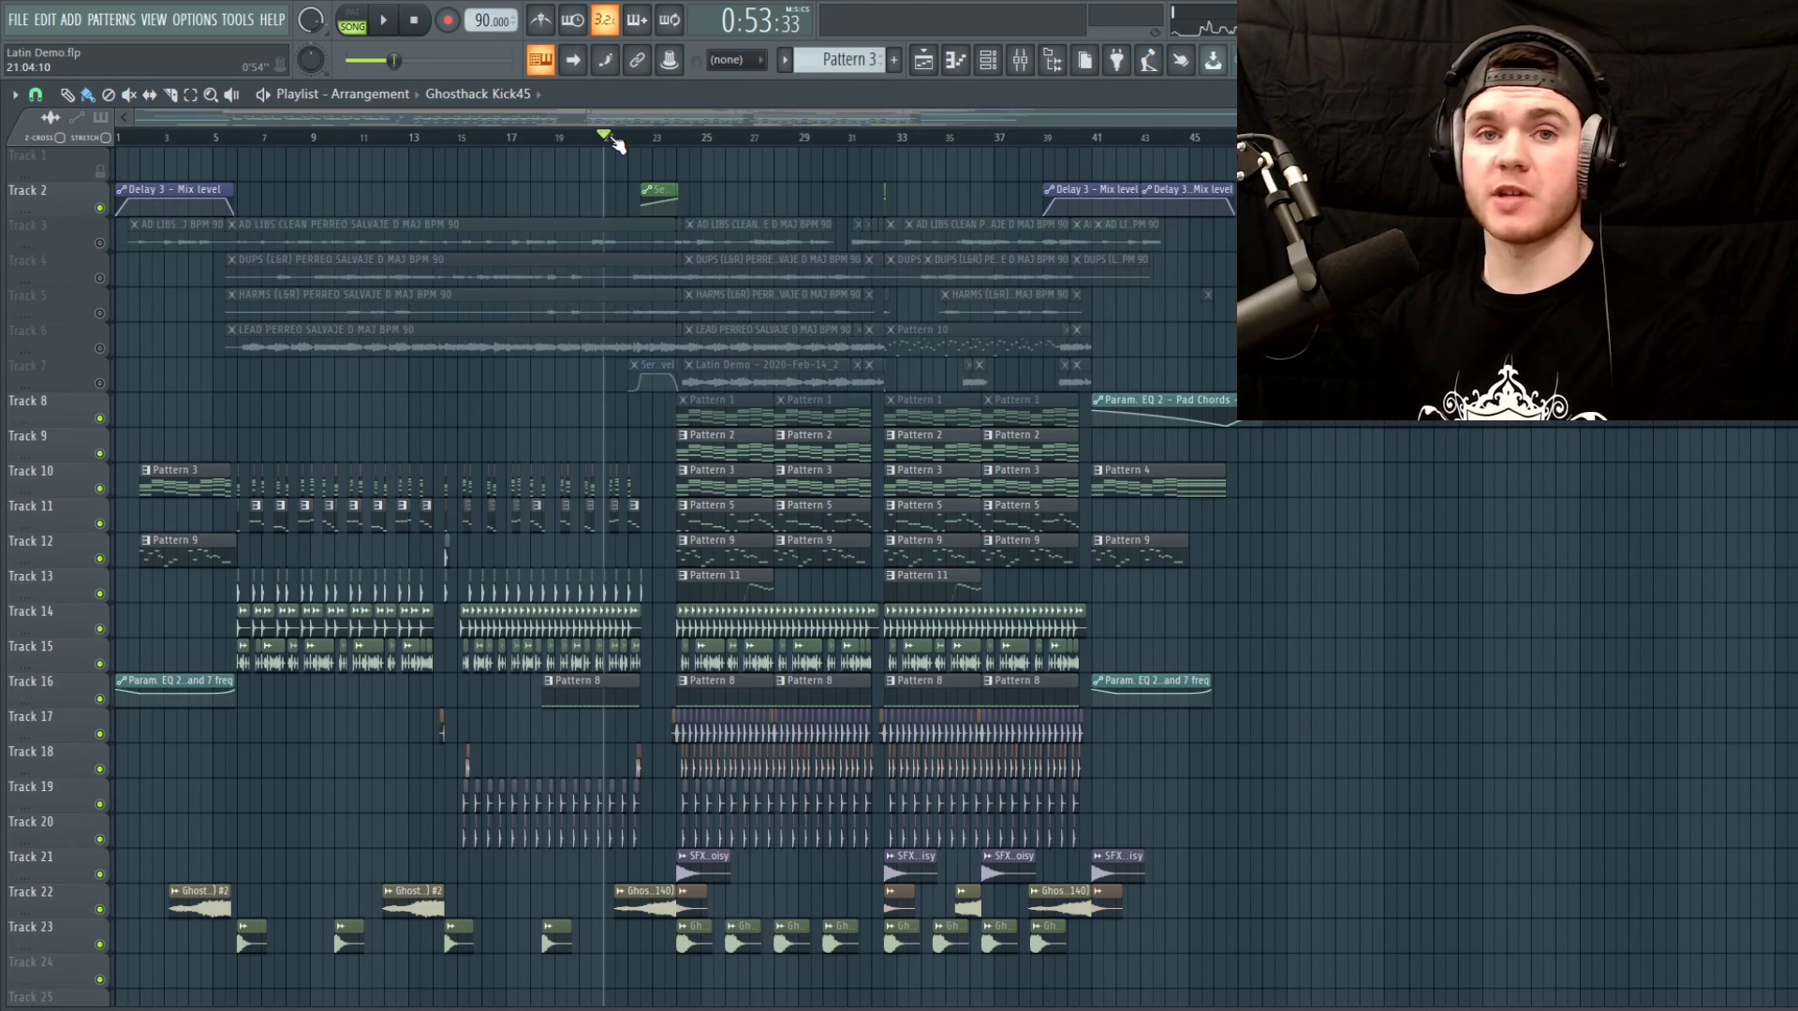
pyautogui.press('space')
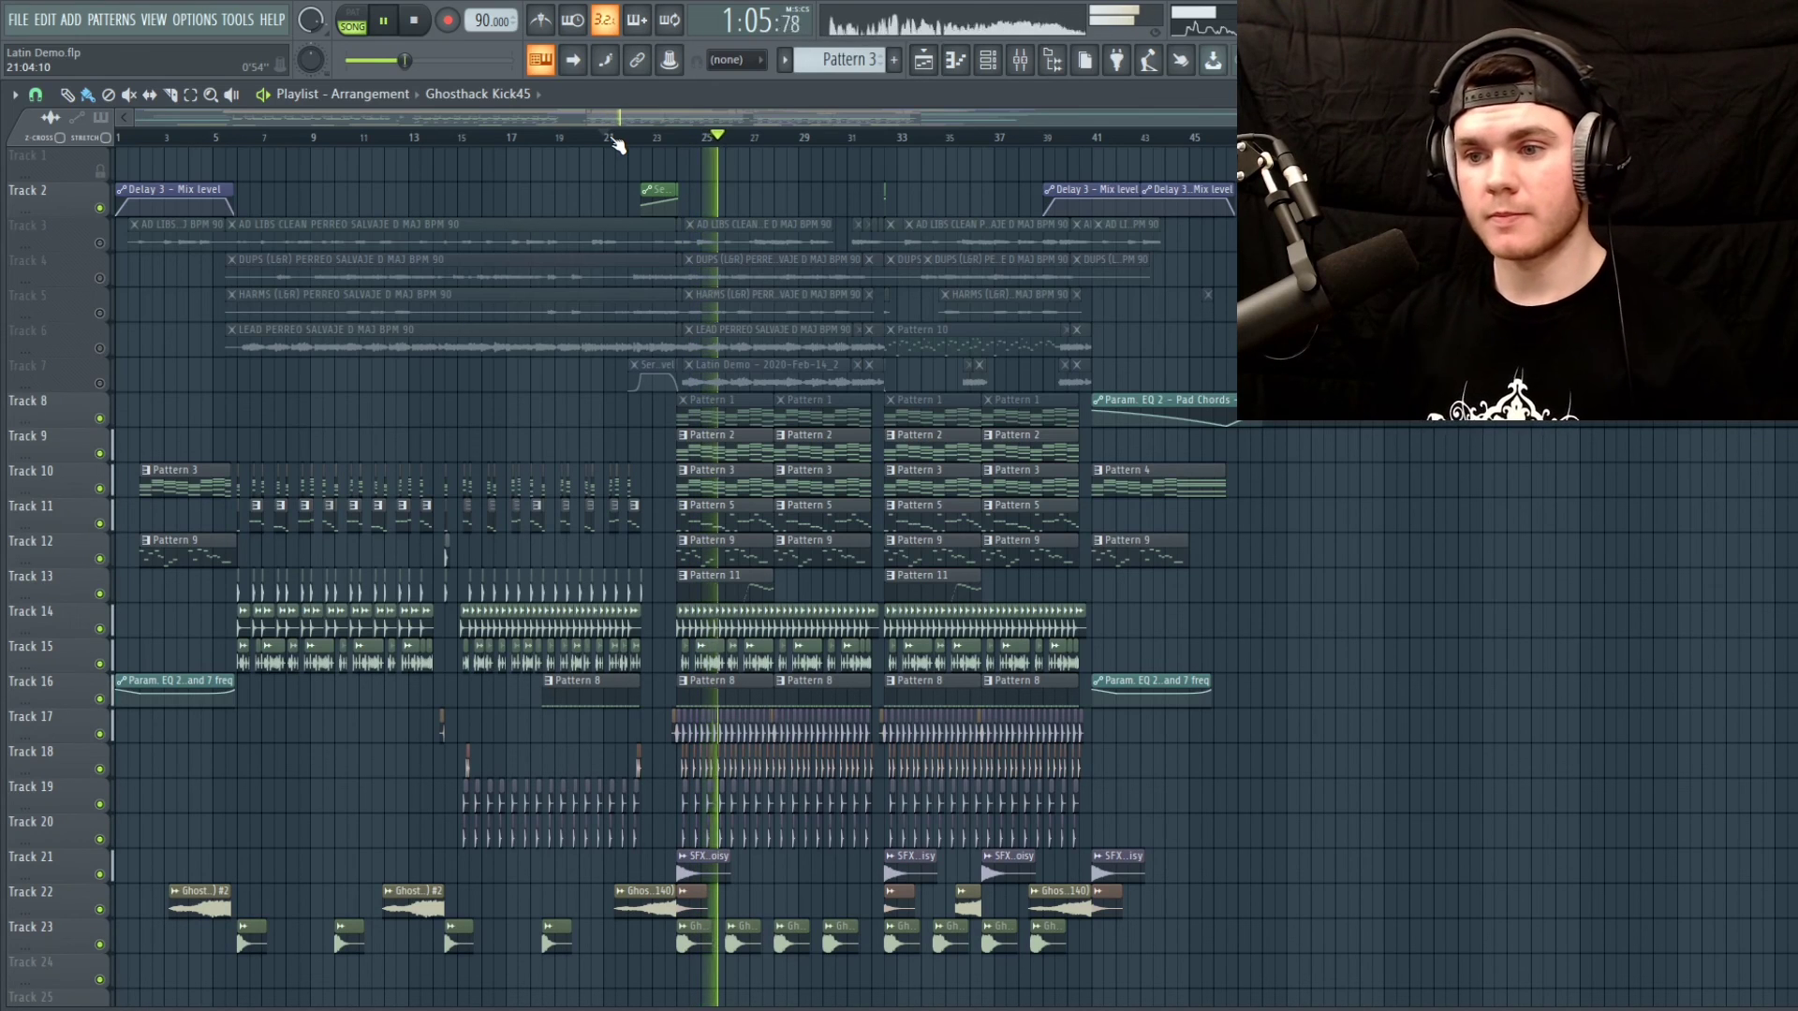
pyautogui.press('space')
# Unmute Tracks 3 to 7 and return the playhead to the start of the song
pyautogui.moveTo(99, 242); pyautogui.dragTo(99, 383)
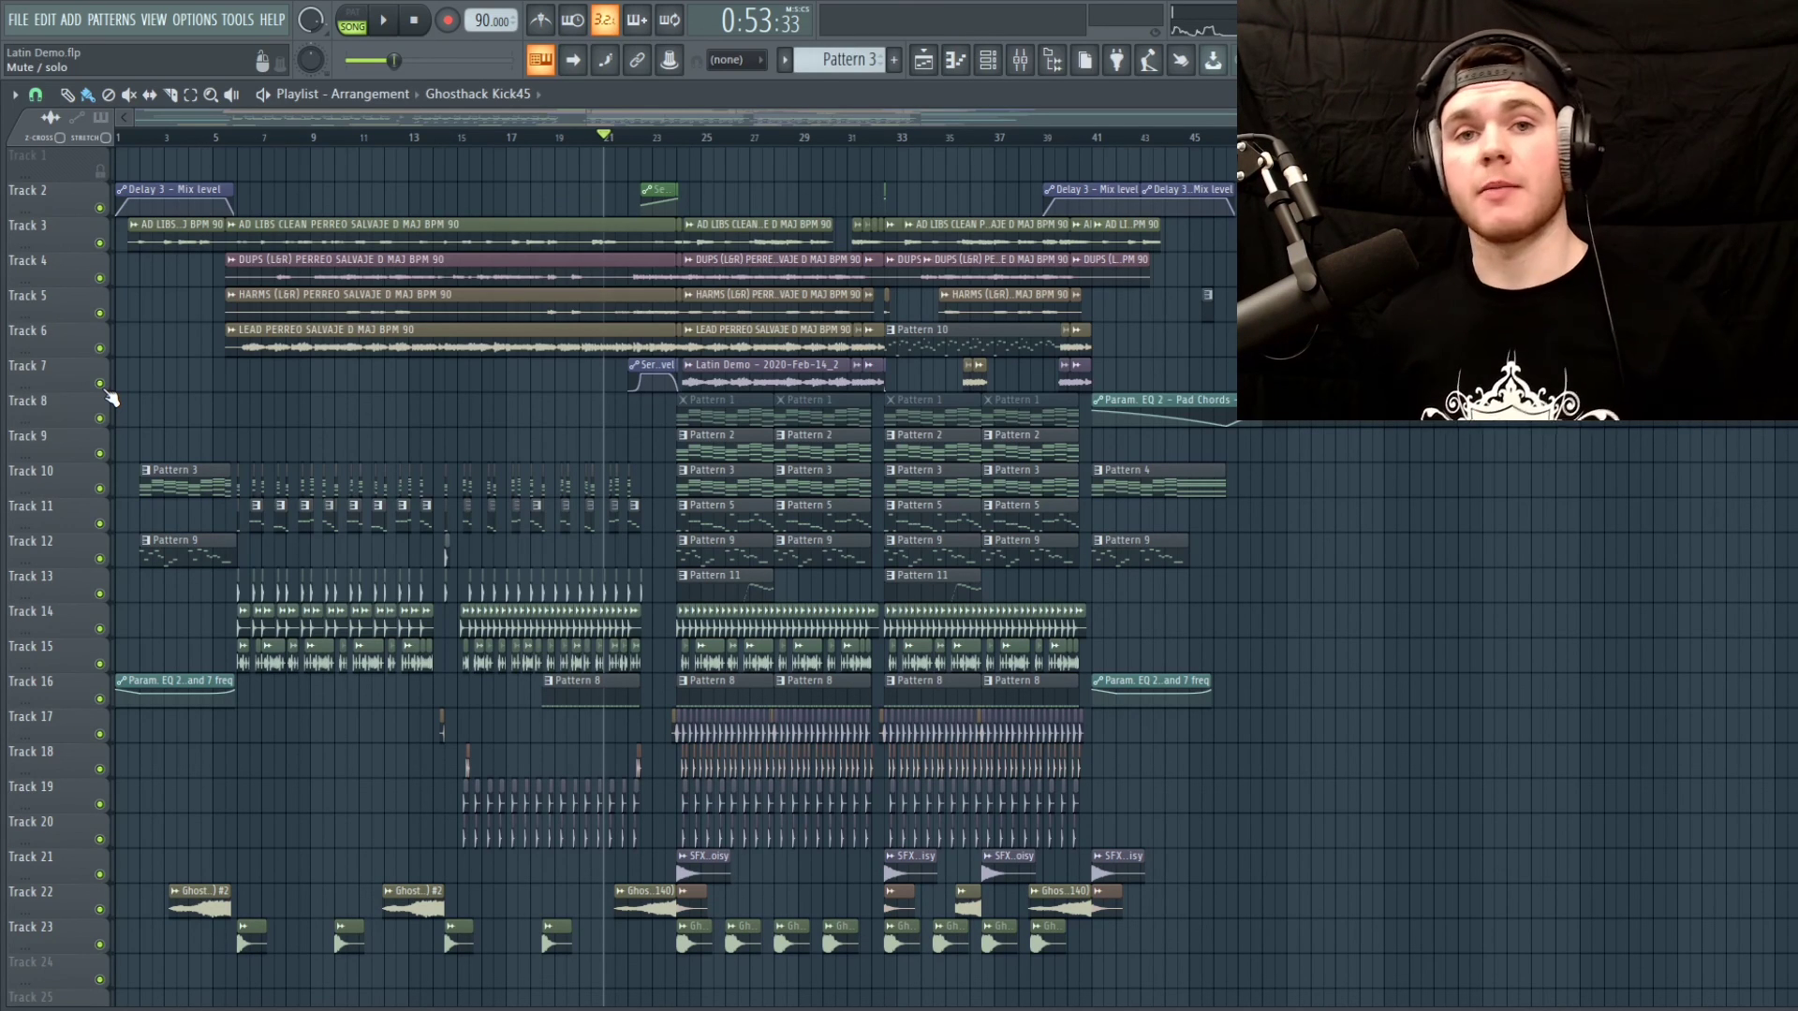
pyautogui.press('space')
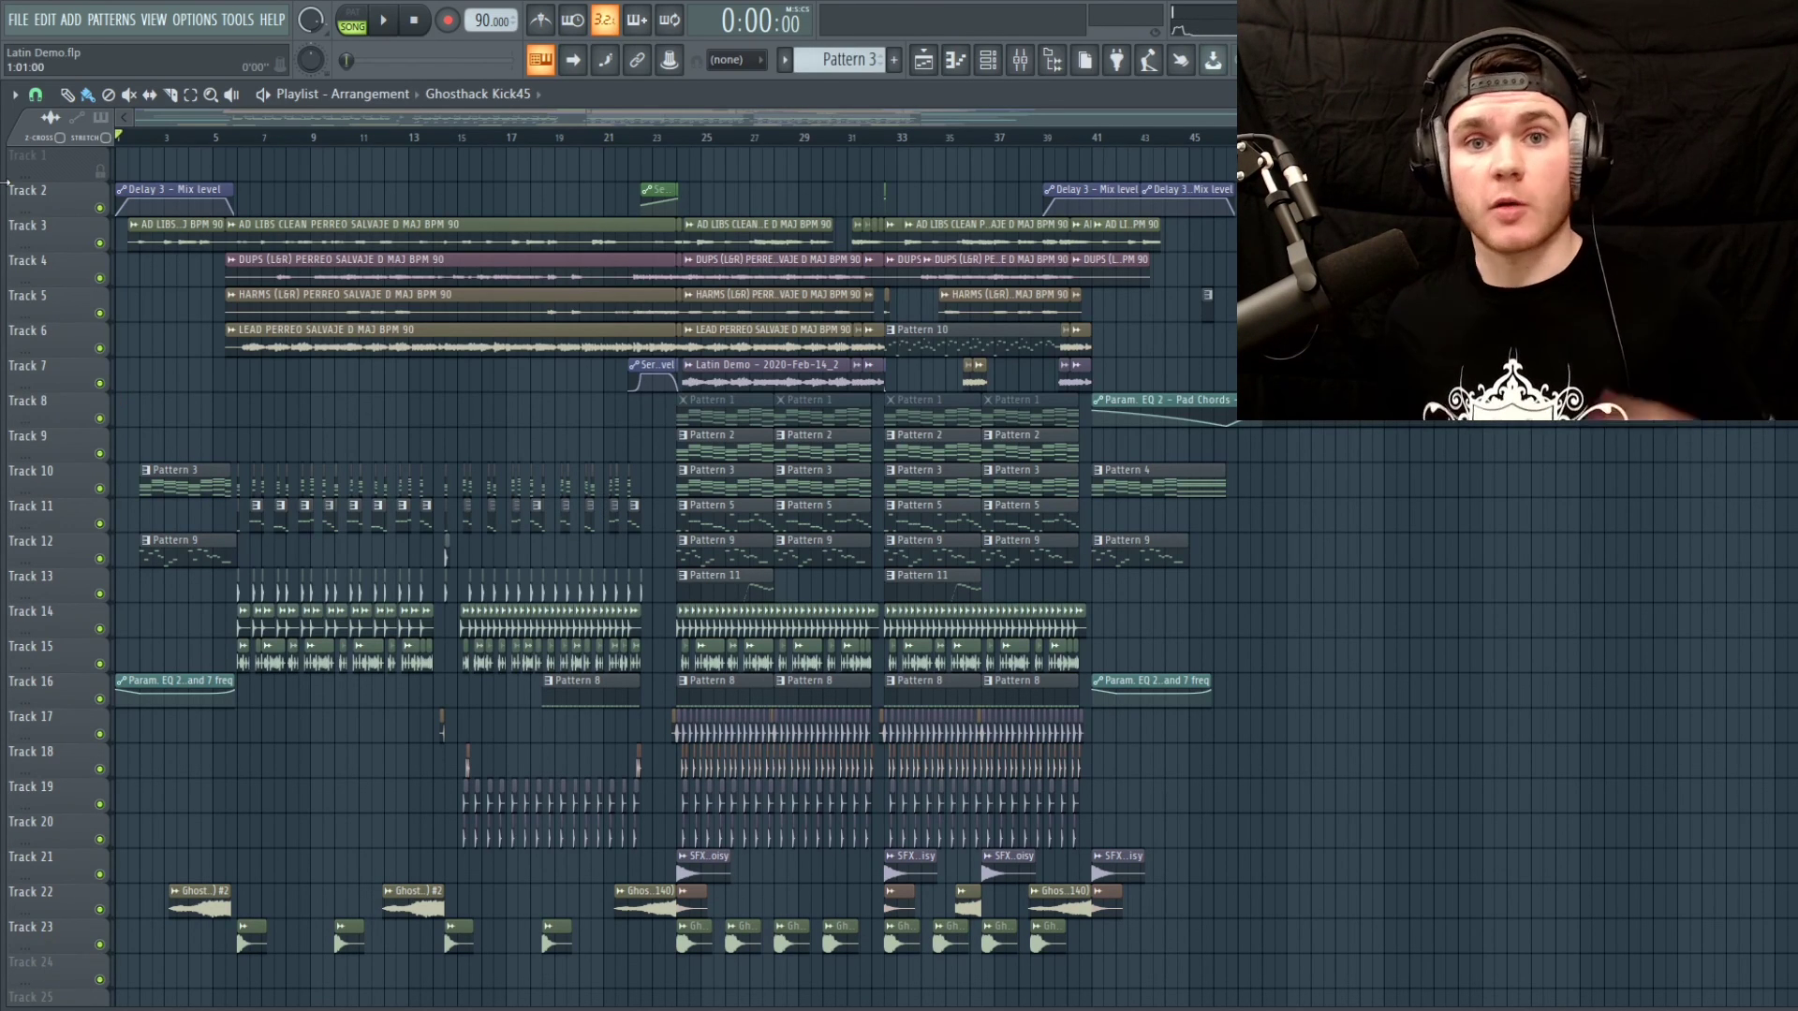